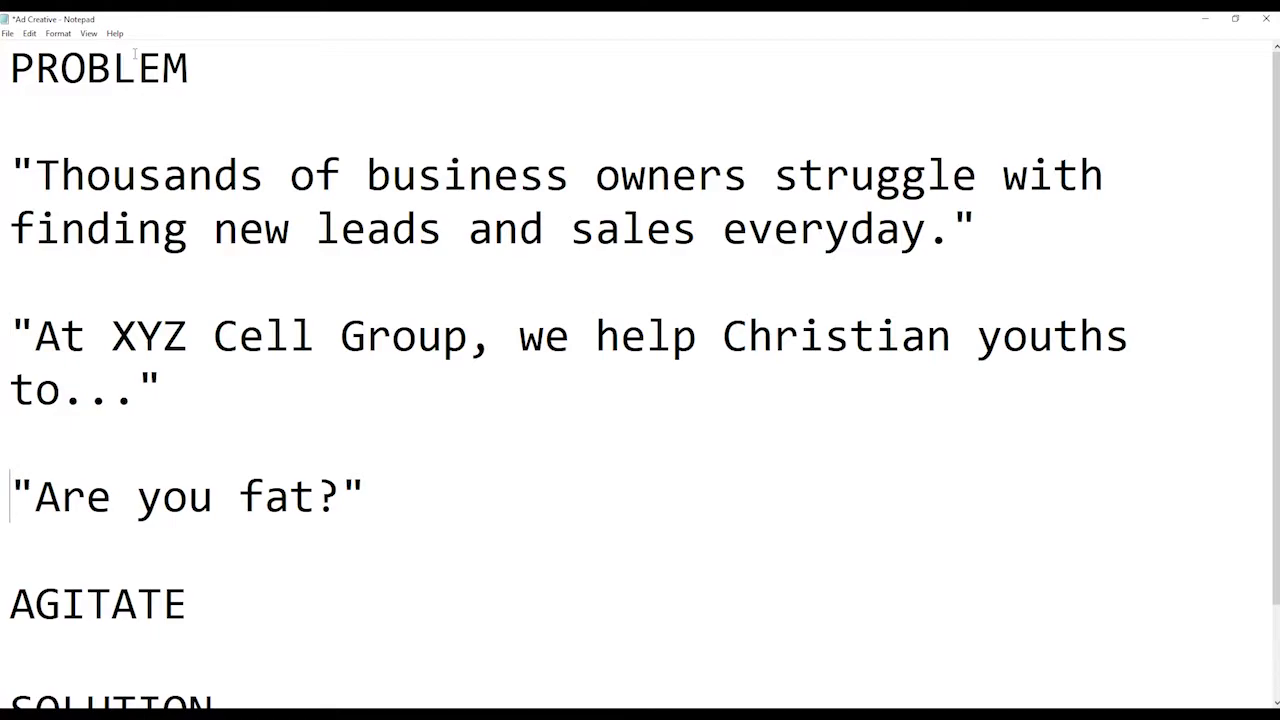
key("Up")
key("Up")
key("Up")
key("Up")
key("Up")
key("Up")
key("Down")
key("Down")
key("Down")
key("Right")
key("Right")
key("Right")
key("Right")
key("Right")
key("Right")
key("Right")
key("Right")
key("Right")
key("Right")
key("Right")
key("Right")
key("Right")
key("Right")
key("Right")
key("Right")
key("Right")
key("Right")
key("Right")
key("Right")
- Start a new quoted example above "Are you fat?" with the text "In the last 5 years, I have personally coached"
key("Up")
key("Down")
key("Return")
key("Up")
key("Return")
key("Up")
type("\"")
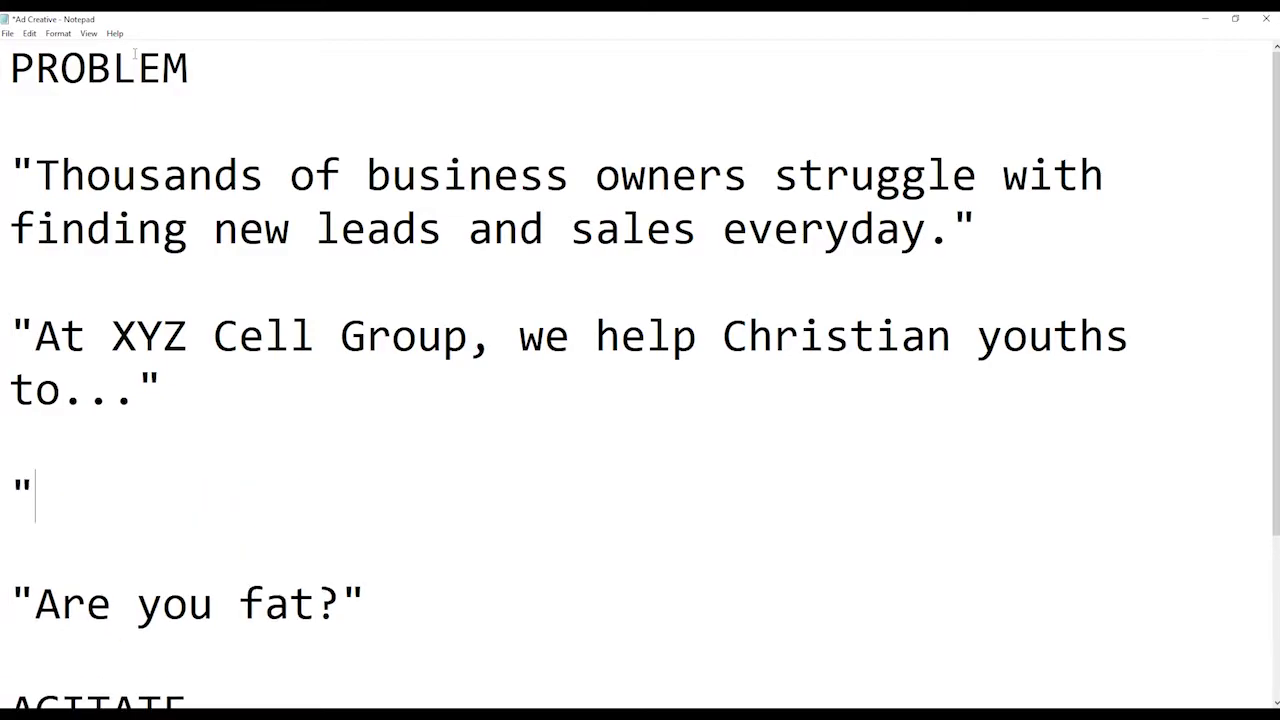
type("In the last 4 y")
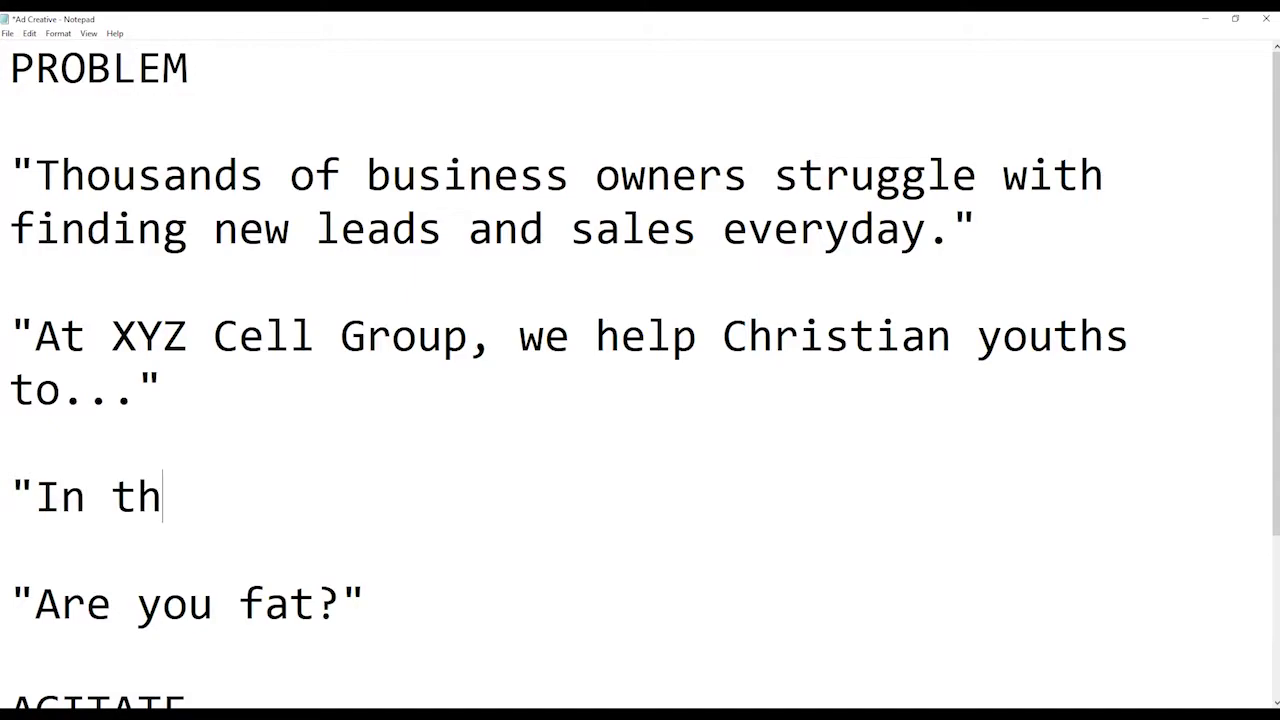
key("BackSpace")
key("BackSpace")
key("BackSpace")
type("5 ye")
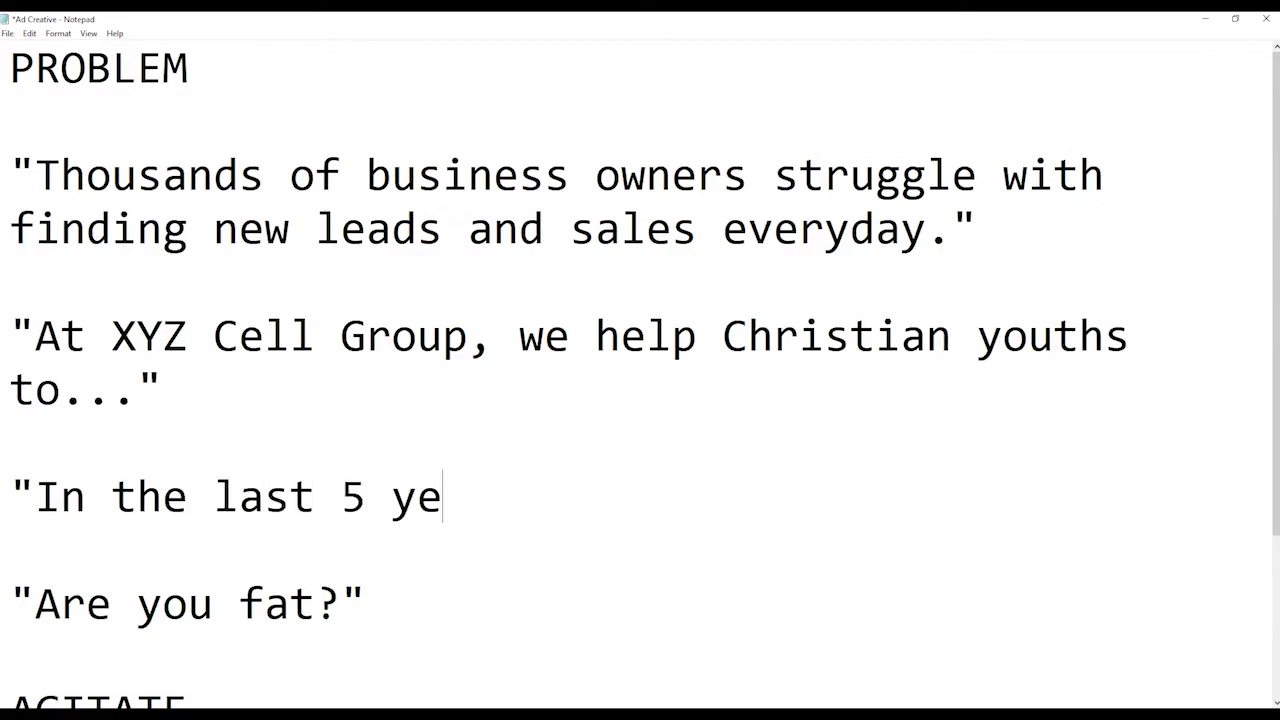
type("ars, I have pe")
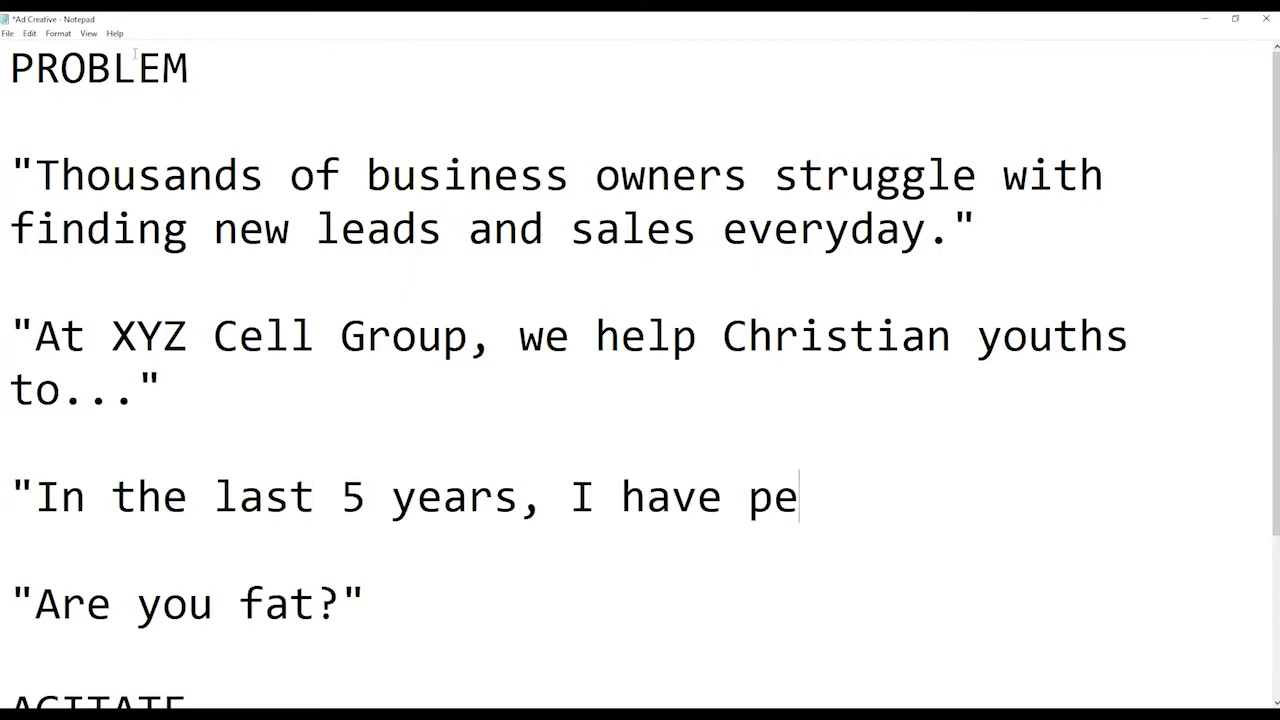
type("rsonally coached ")
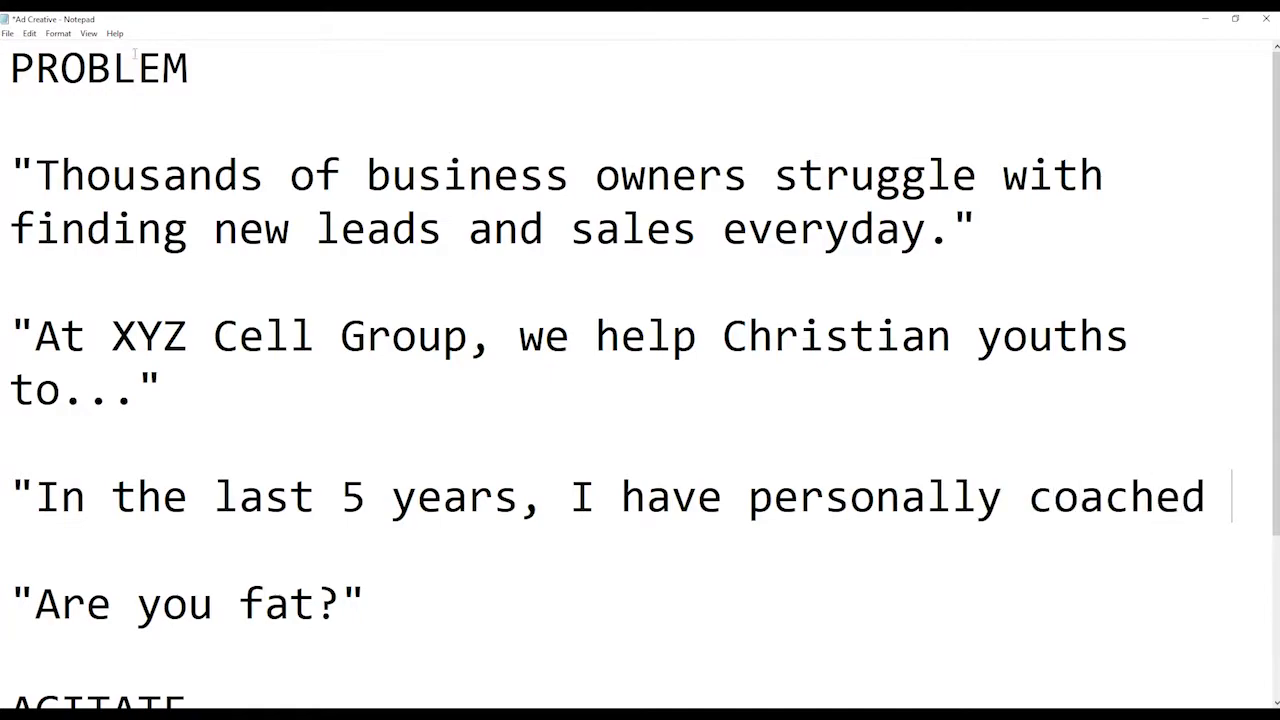
- Complete the new example with "and help individuals of all shapes and sizes to transform their dream body." and a closing quotation mark
type("and help indivudal")
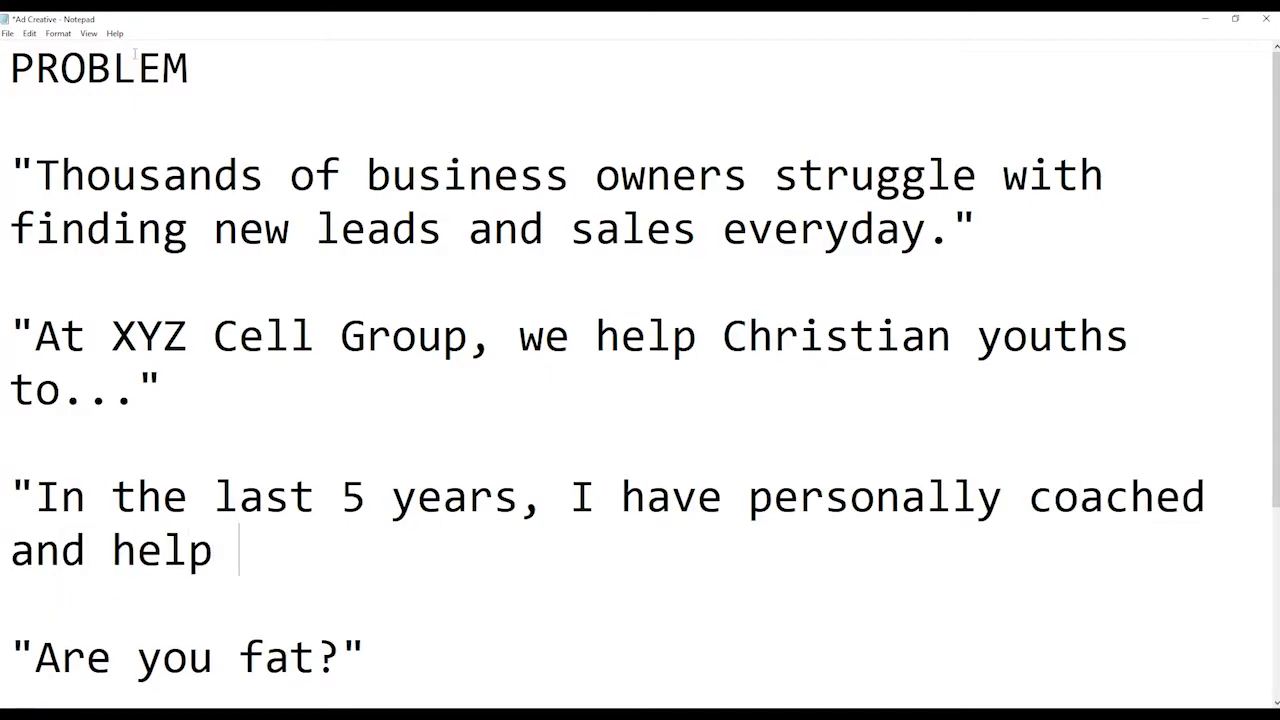
key("BackSpace")
key("BackSpace")
key("BackSpace")
key("BackSpace")
type("i")
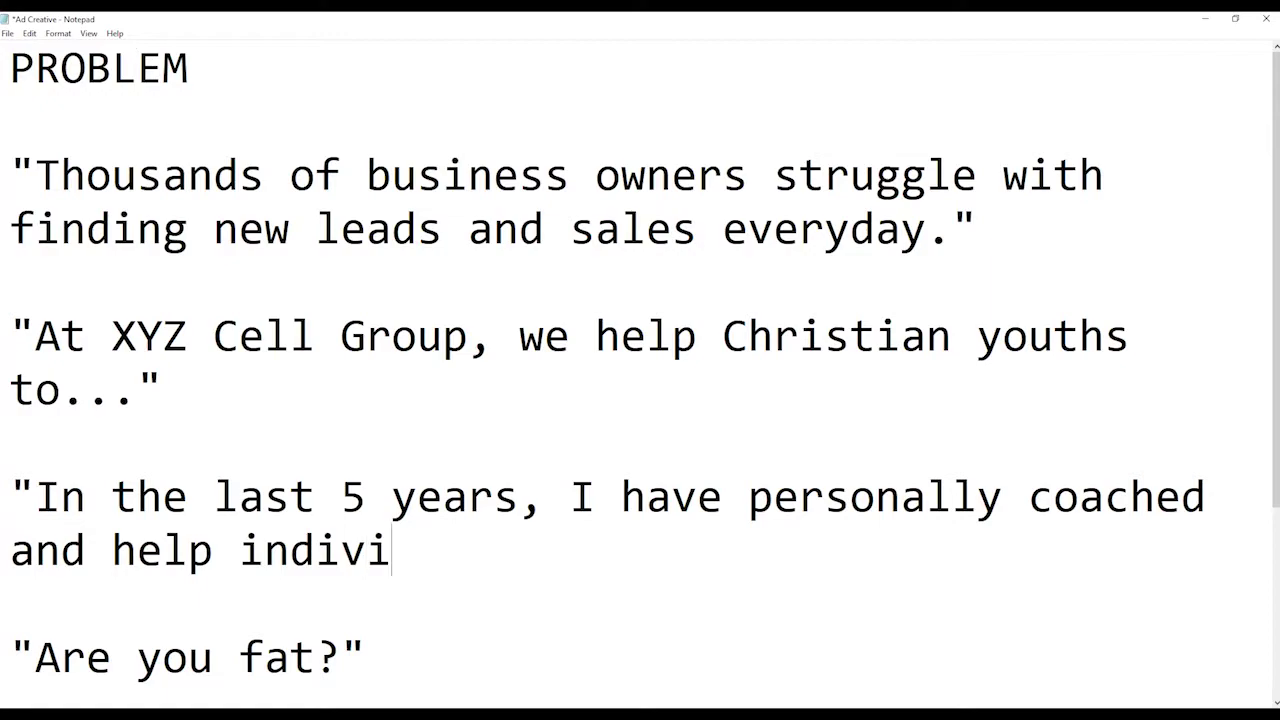
type("duals of all shapes")
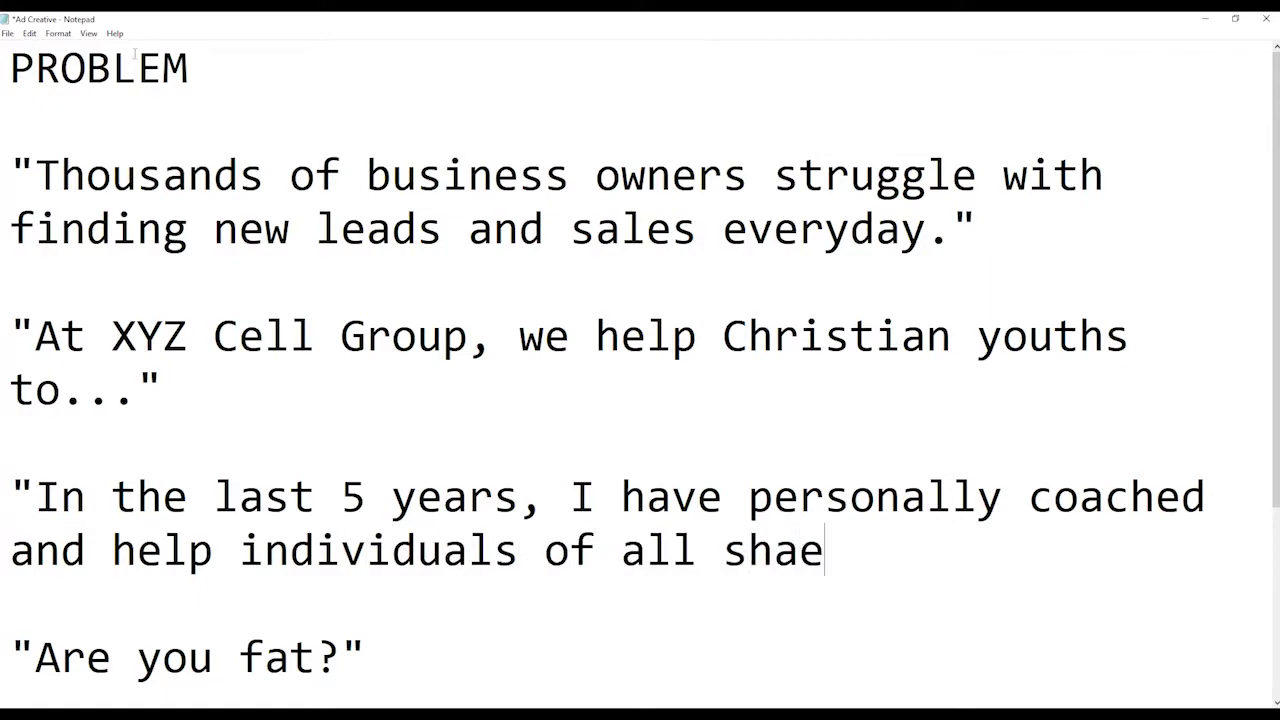
key("BackSpace")
key("BackSpace")
key("BackSpace")
type("pes and sizes to transfo")
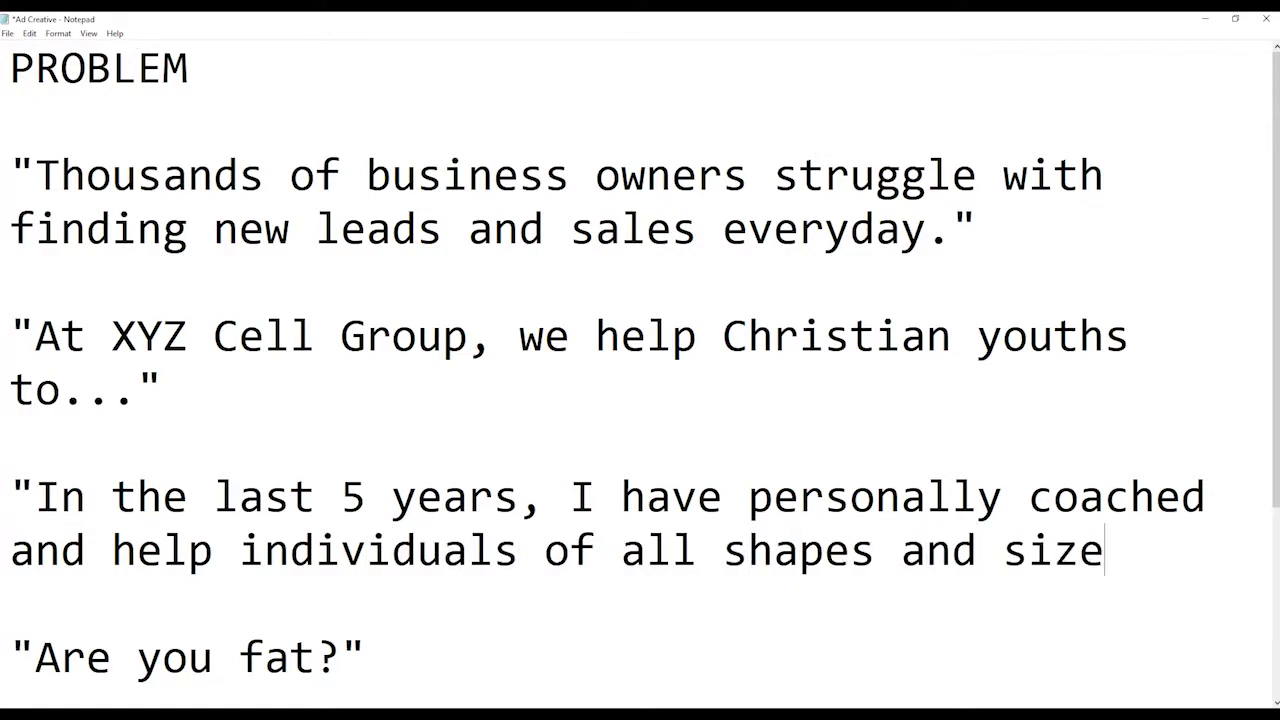
type("rm ")
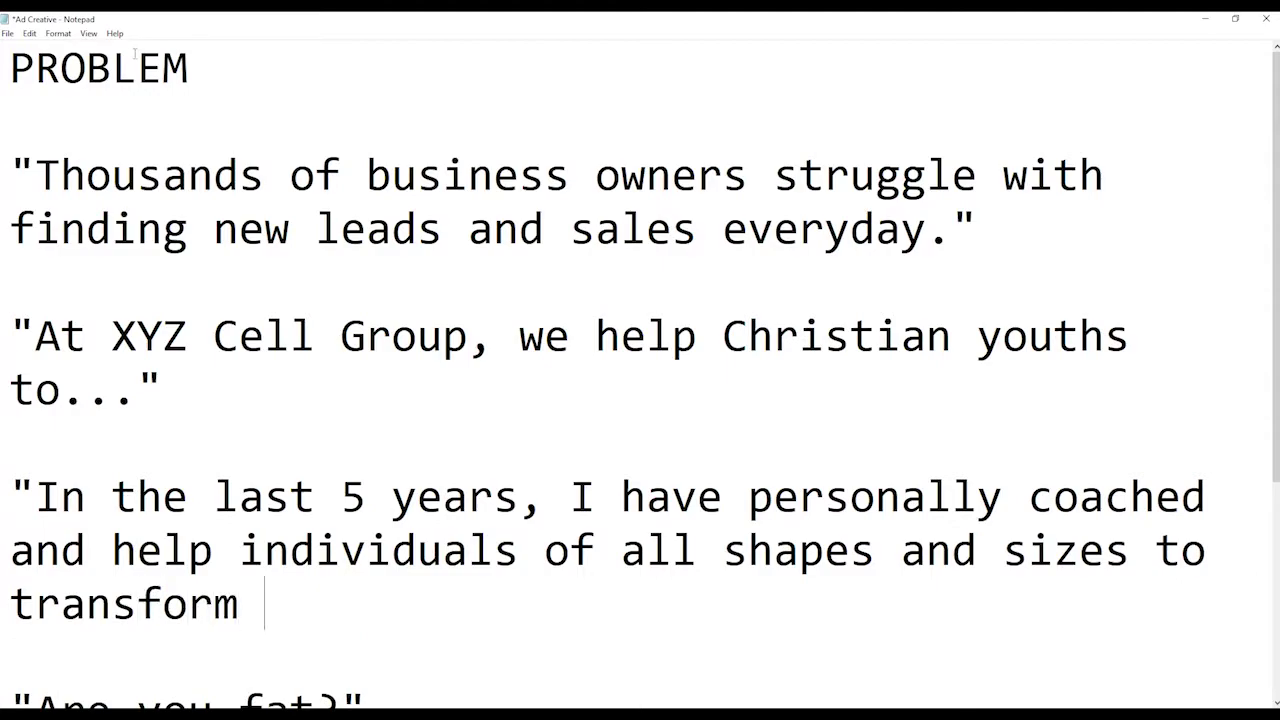
type("their d")
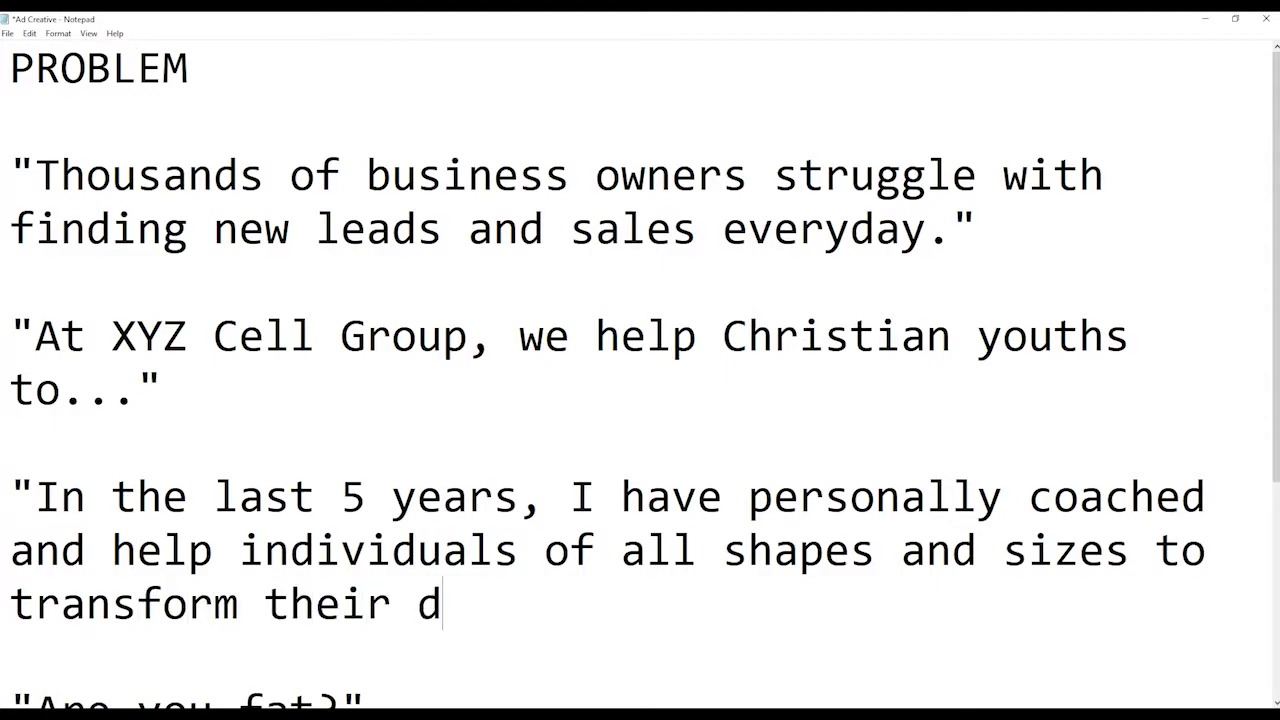
type("ream body.\"")
- Delete the "Are you fat?" line, leaving blank space above the AGITATE heading, and save the file
key("Down")
key("Down")
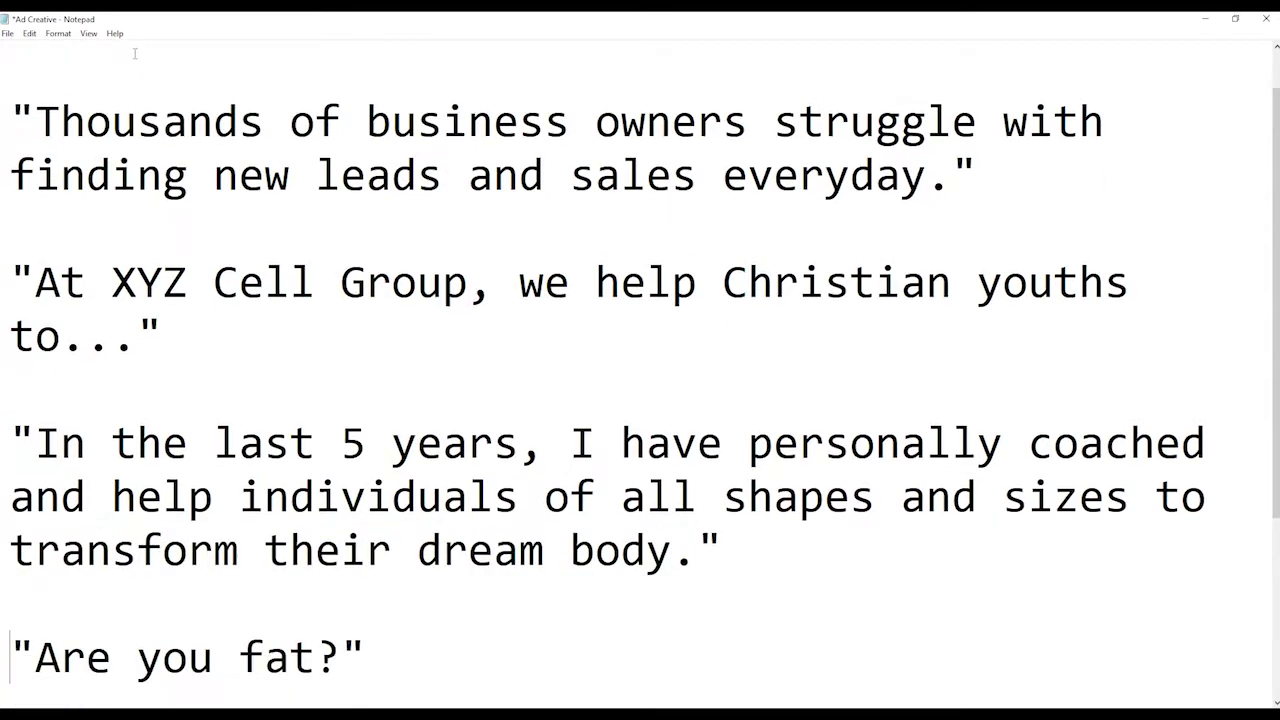
key("Home")
key("shift+Down")
key("BackSpace")
key("Return")
key("Up")
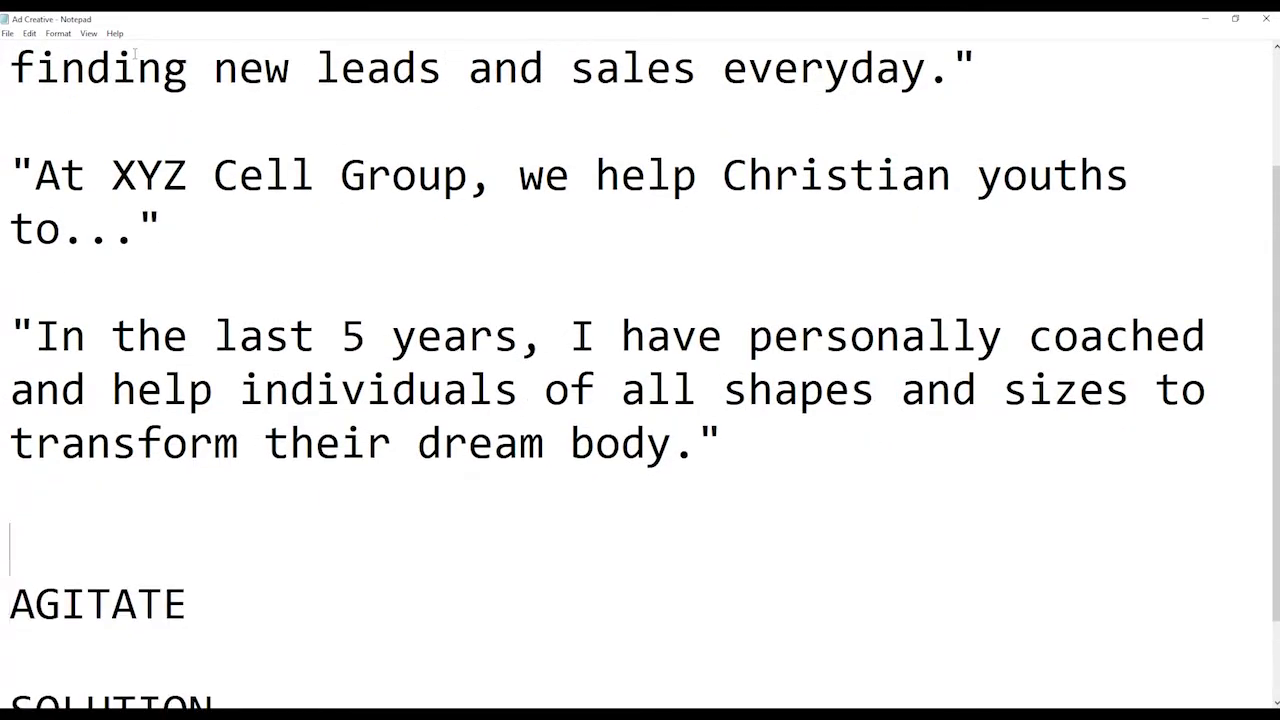
- Review the PROBLEM examples from the start of the document through the "In the last 5 years" paragraph
key("Up")
key("ctrl+Home")
key("Down")
key("Down")
key("Down")
key("Down")
key("Down")
key("Down")
key("Down")
key("Down")
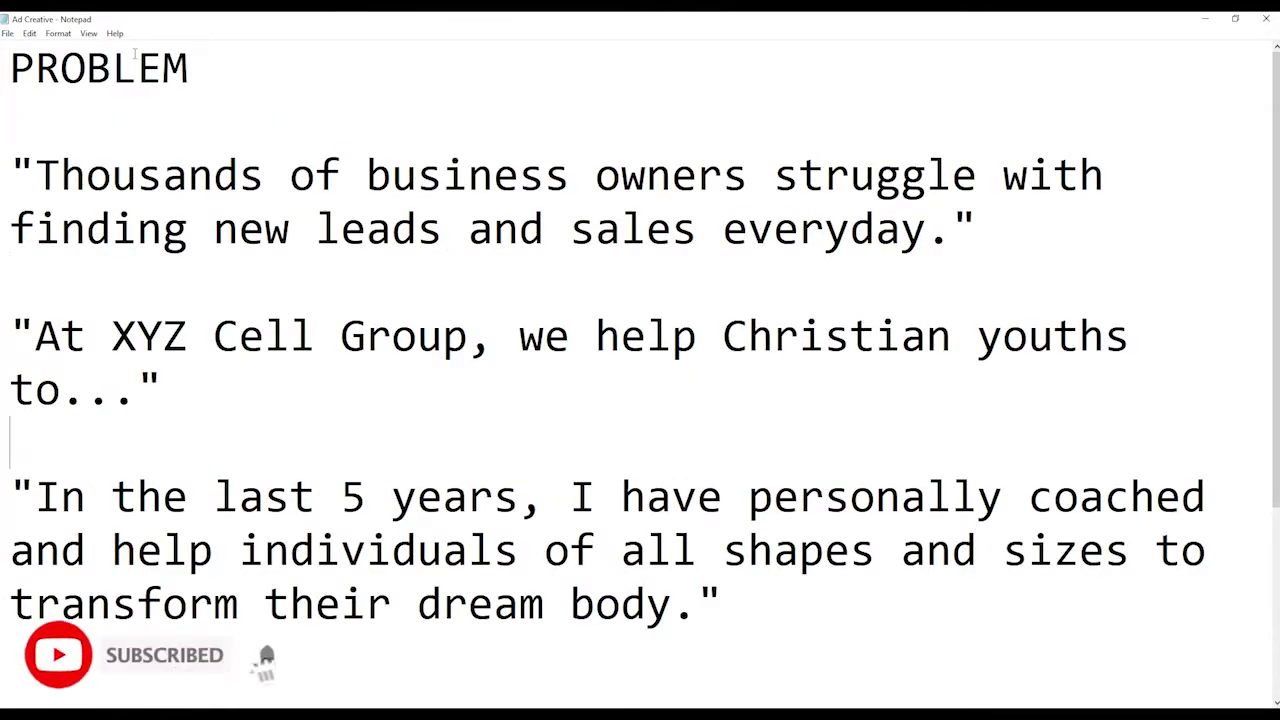
key("shift+Down")
key("shift+Down")
key("shift+Down")
- Extend the PROBLEM heading to read "PROBLEM / DESIRE"
key("Up")
key("Up")
key("Up")
key("Up")
key("Up")
key("Up")
key("Up")
key("Up")
key("Up")
key("Up")
key("Up")
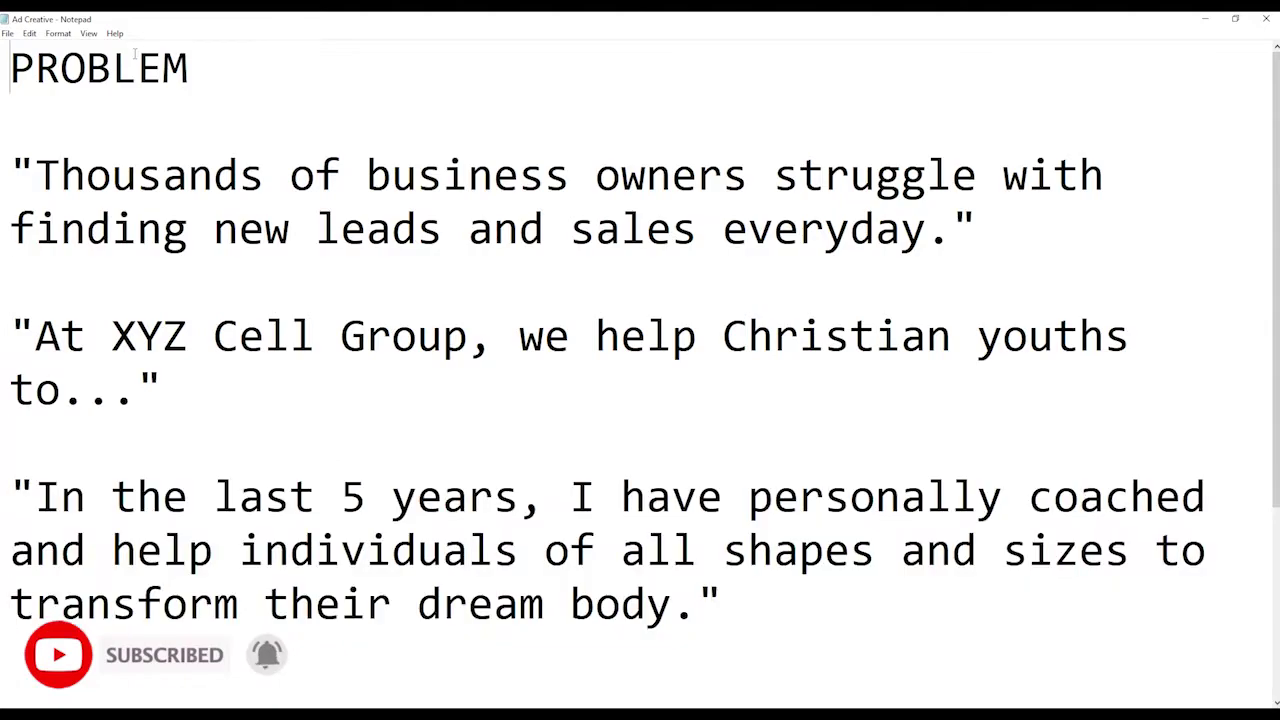
key("End")
type("/ DIE")
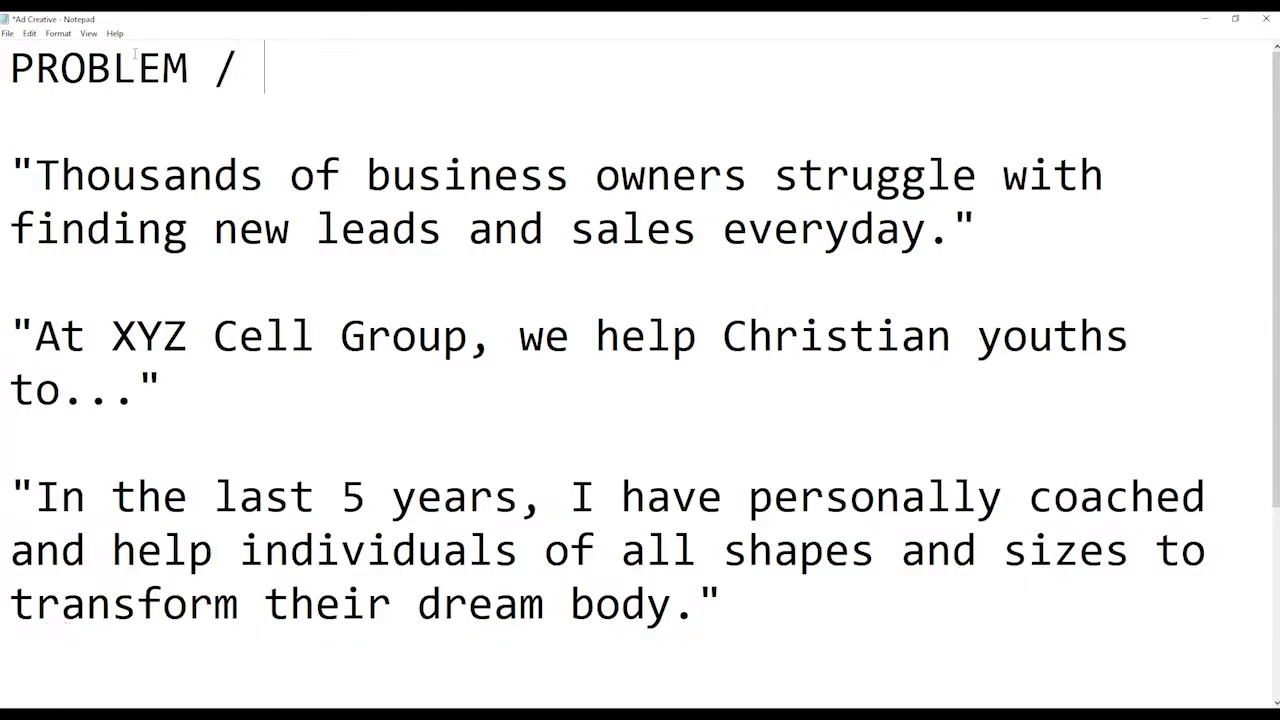
key("BackSpace")
key("BackSpace")
type("ESIRE")
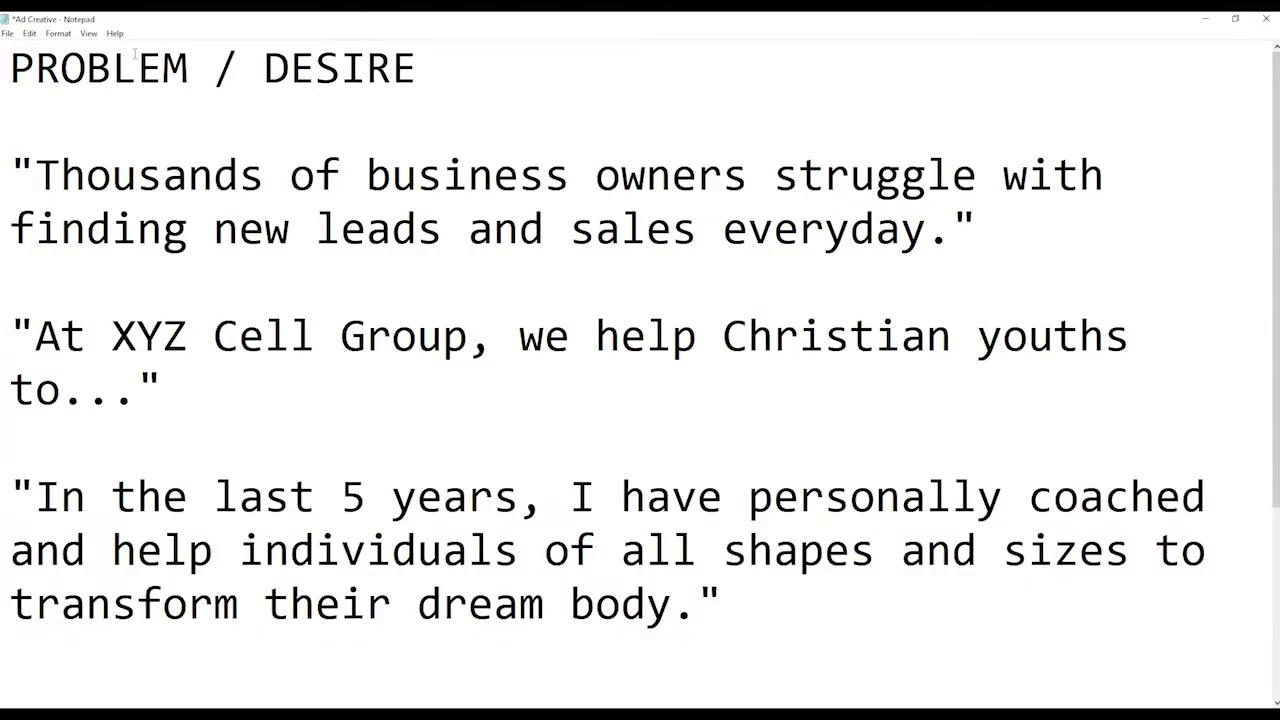
- Highlight the words PROBLEM and DESIRE in the heading, one after the other, and clear the selection
key("Home")
key("shift+Right")
key("shift+Right")
key("shift+Right")
key("shift+Right")
key("shift+Right")
key("shift+Right")
key("shift+Right")
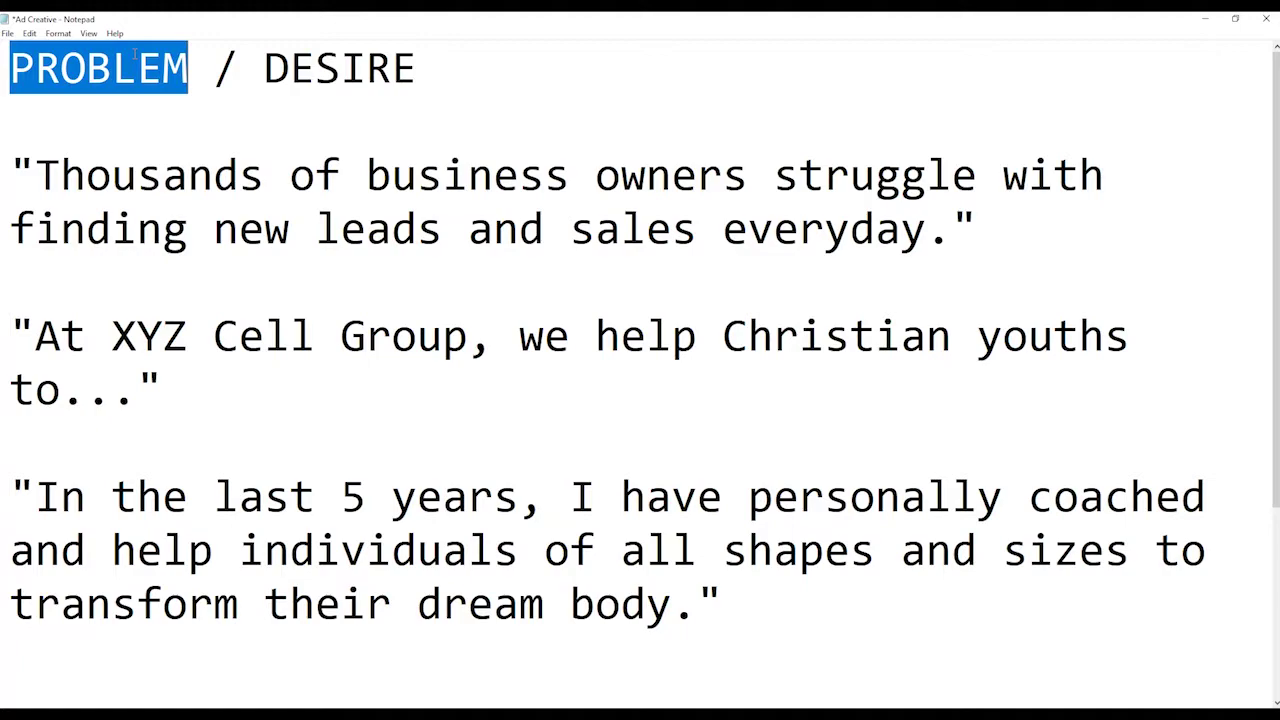
key("End")
key("shift+Left")
key("shift+Left")
key("shift+Left")
key("shift+Left")
key("shift+Left")
key("shift+Left")
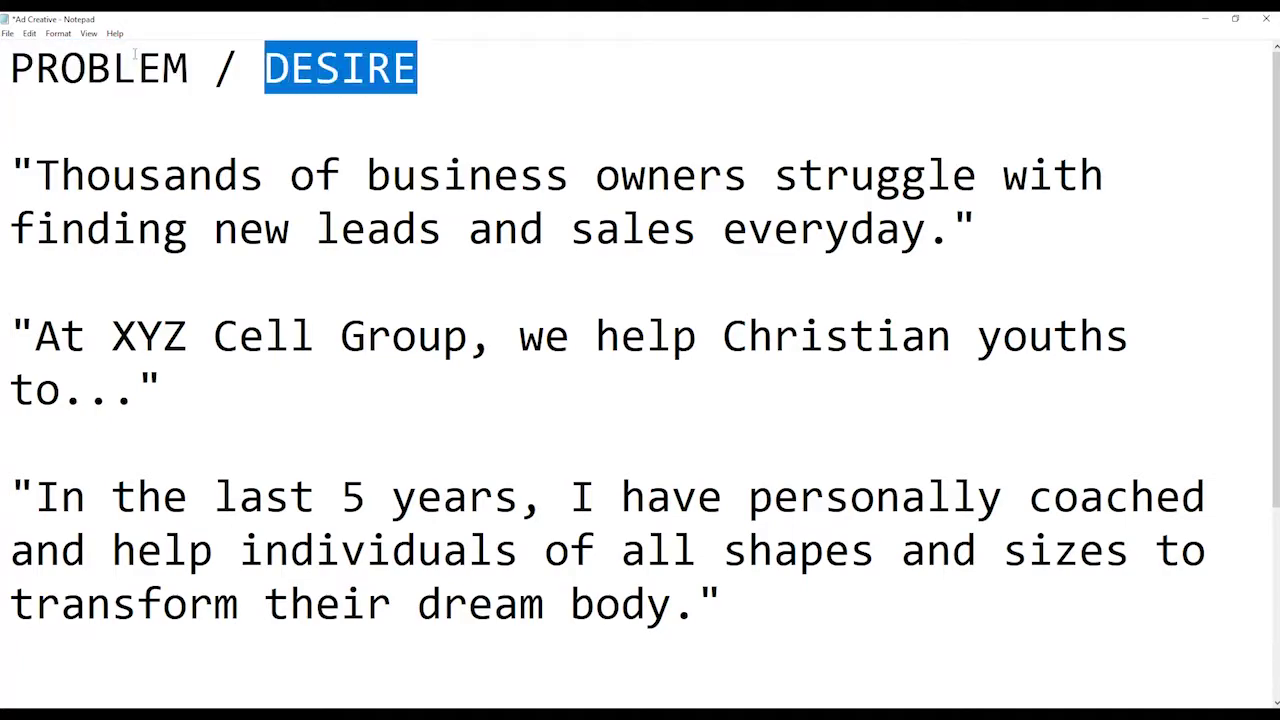
key("shift+Left")
key("shift+Left")
key("shift+Left")
key("Right")
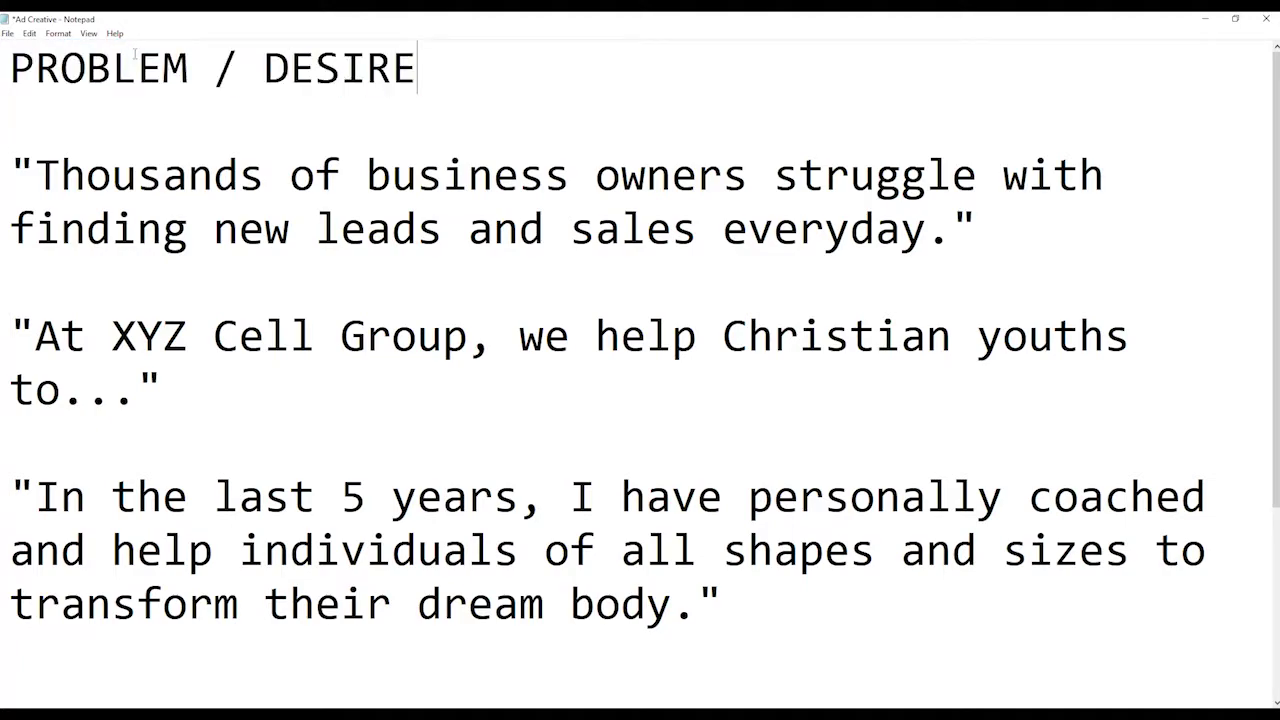
key("Down")
key("Down")
key("Down")
key("Down")
key("Up")
key("Up")
key("Up")
key("Up")
key("End")
key("Down")
key("Down")
- Insert three line breaks after the AGITATE heading and place the cursor on an empty line below it
scroll(234, 450, "down", 2)
left_click(210, 498)
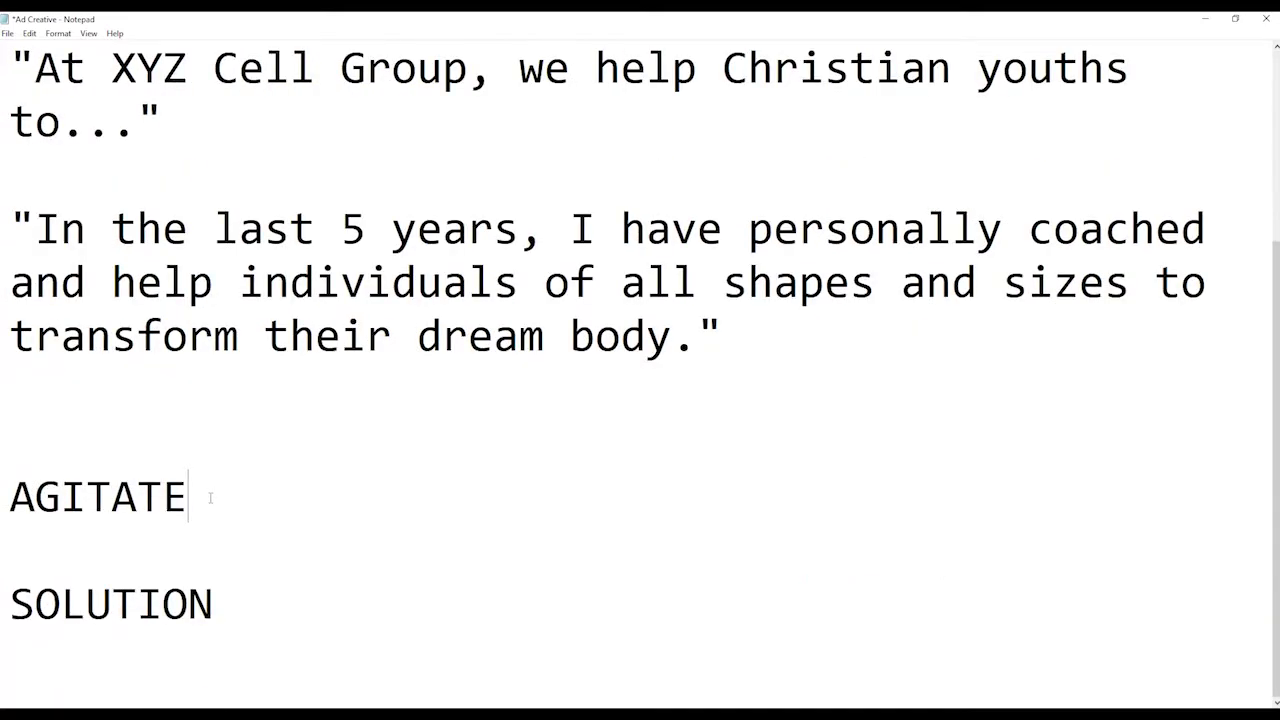
key("Return")
key("Return")
key("Return")
key("Up")
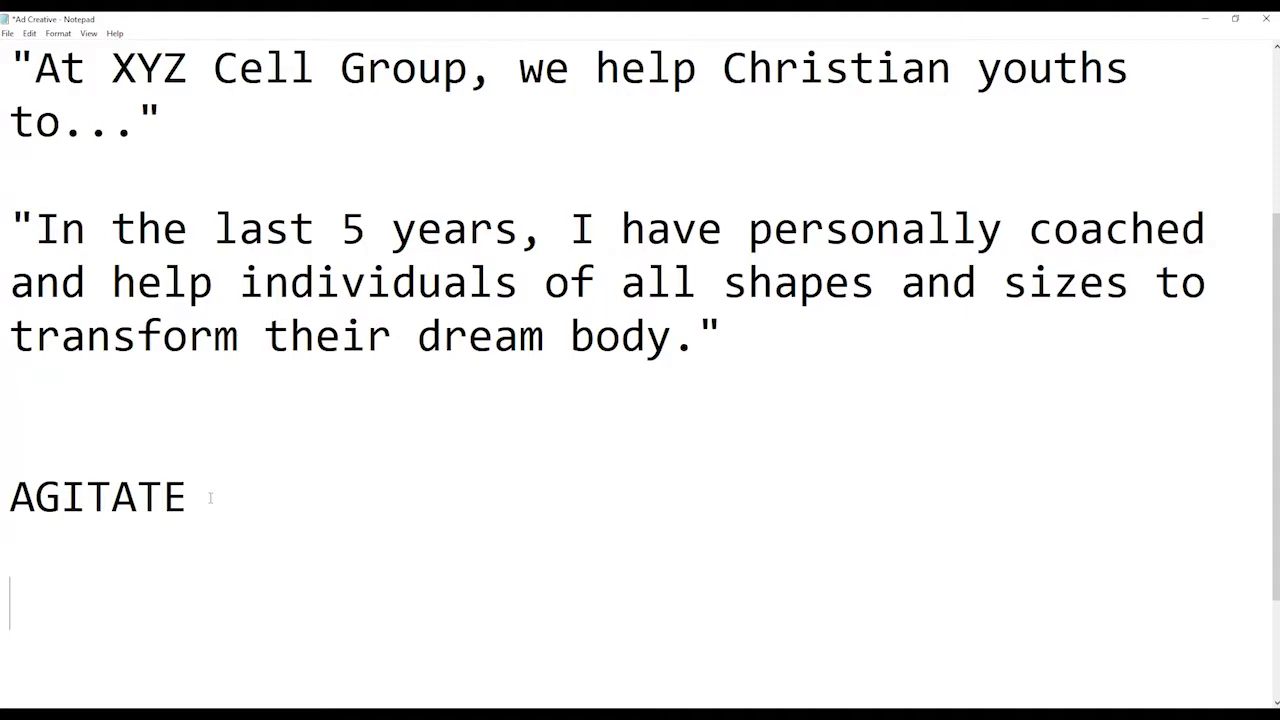
- Write the lead-in "Because of that..." under the AGITATE heading
scroll(216, 499, "up", 2)
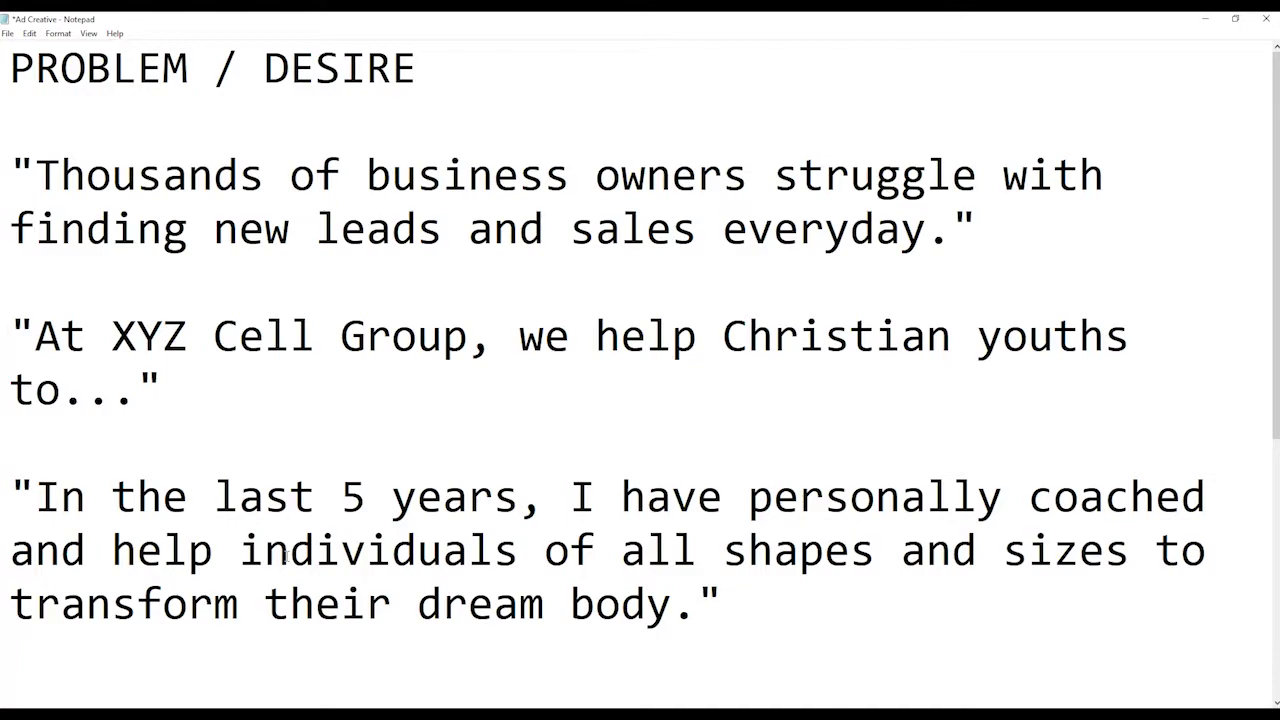
scroll(286, 560, "down", 3)
type("bec")
key("BackSpace")
key("BackSpace")
key("BackSpace")
type("Because")
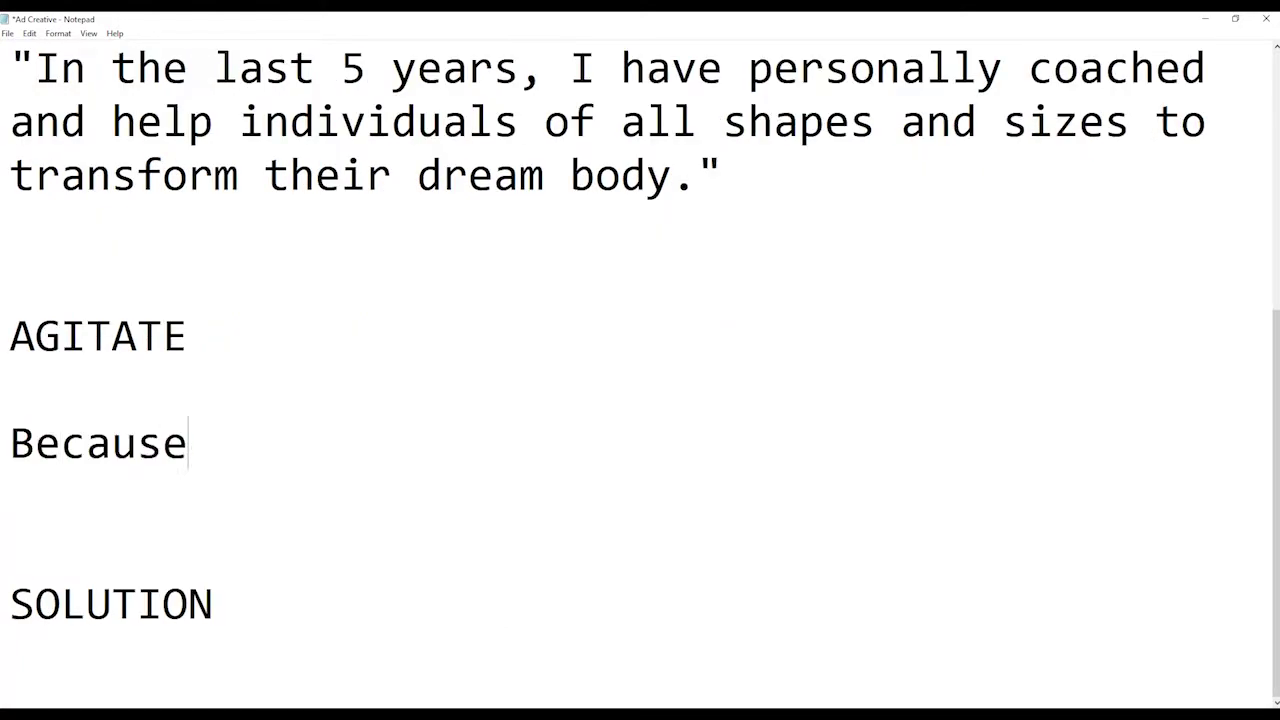
type(" of that...")
- Add a second lead-in "As a result..." below "Because of that...", followed by a blank line, and save the file
key("Return")
key("Return")
type("As a")
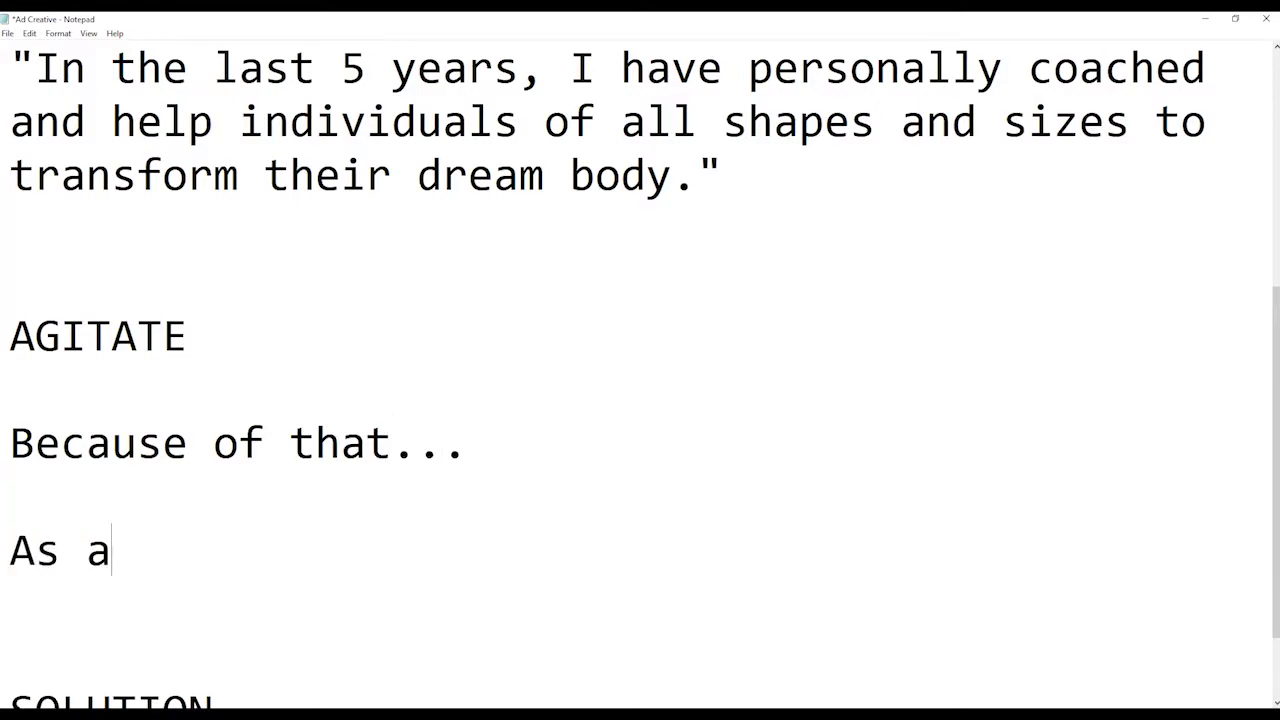
type(" result,.")
key("BackSpace")
key("BackSpace")
type("...")
key("Return")
key("Return")
key("ctrl+s")
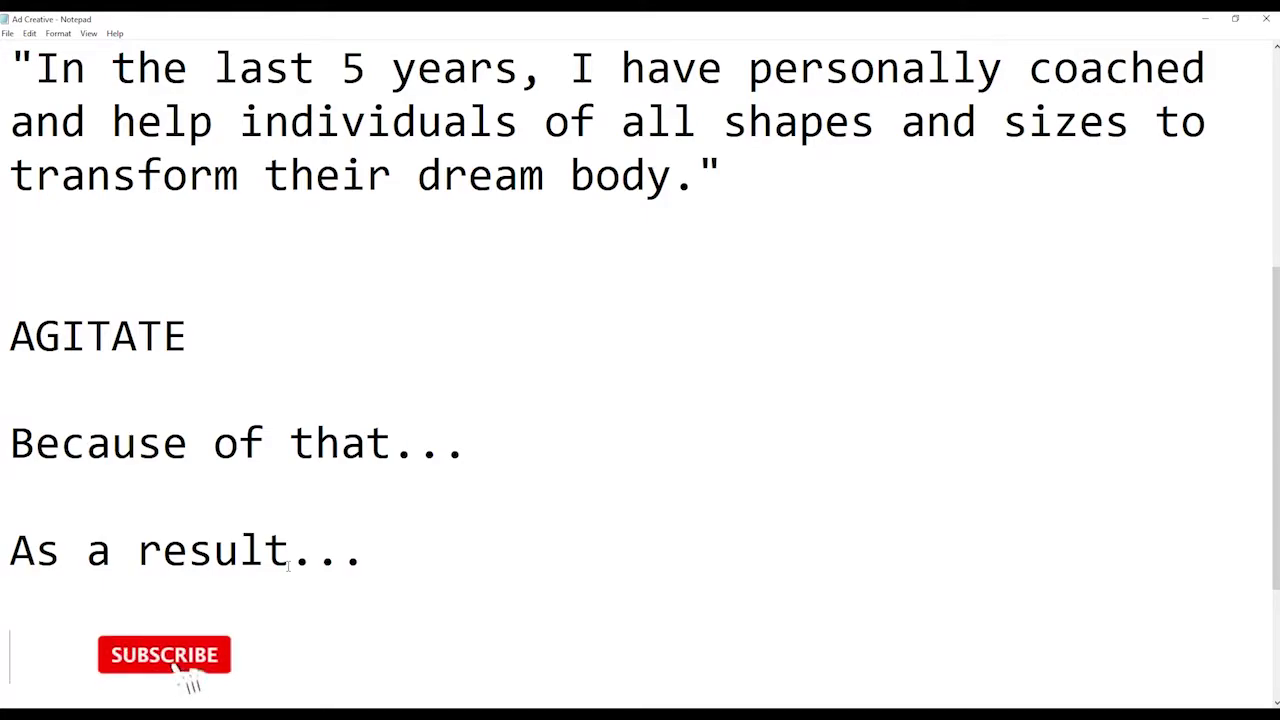
- Turn the "Because of that..." lead-in under AGITATE into an opening quotation mark followed by "Because of that, entrepreneurs"
scroll(288, 566, "up", 3)
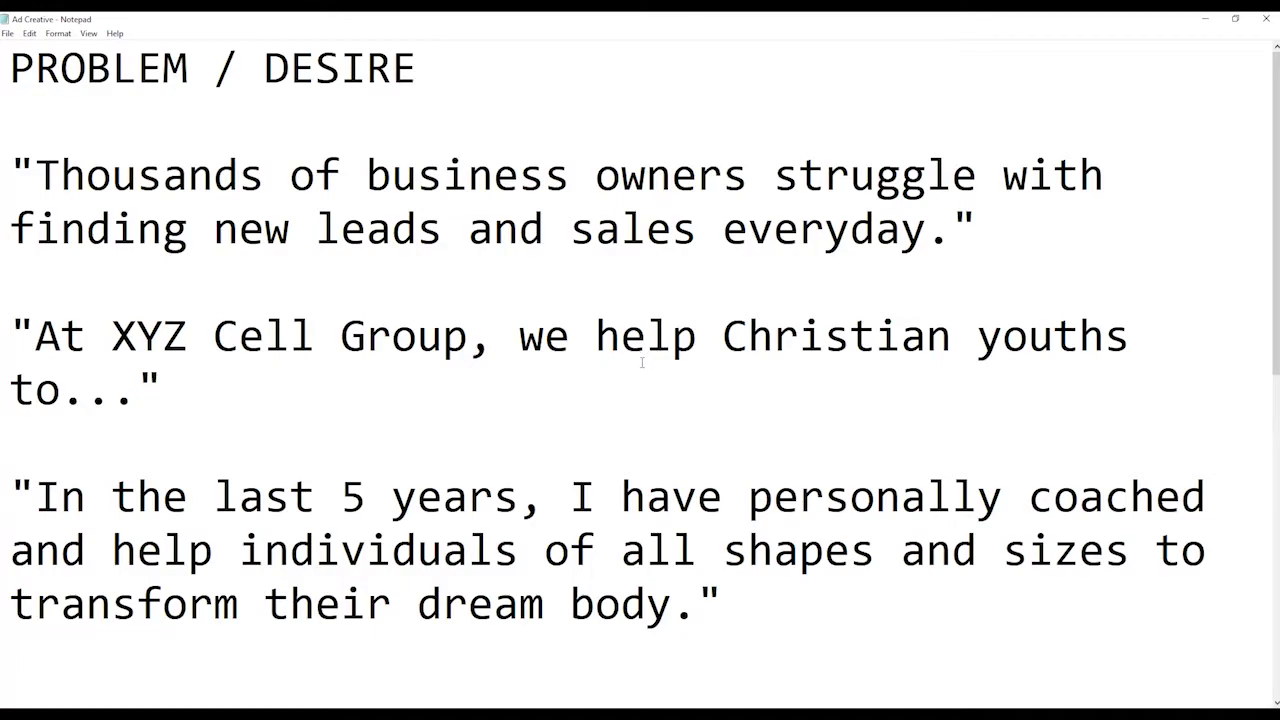
scroll(642, 363, "down", 4)
scroll(424, 294, "up", 2)
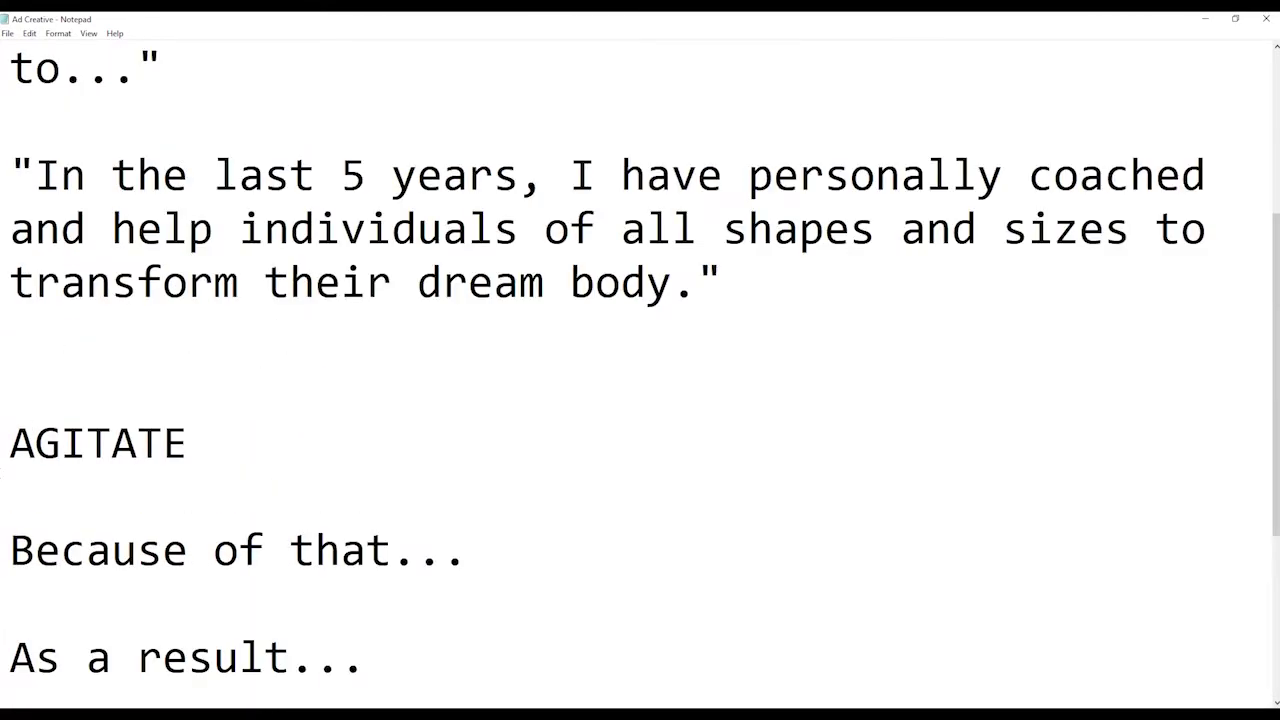
type("\"")
key("End")
key("BackSpace")
key("BackSpace")
key("BackSpace")
type(", busine")
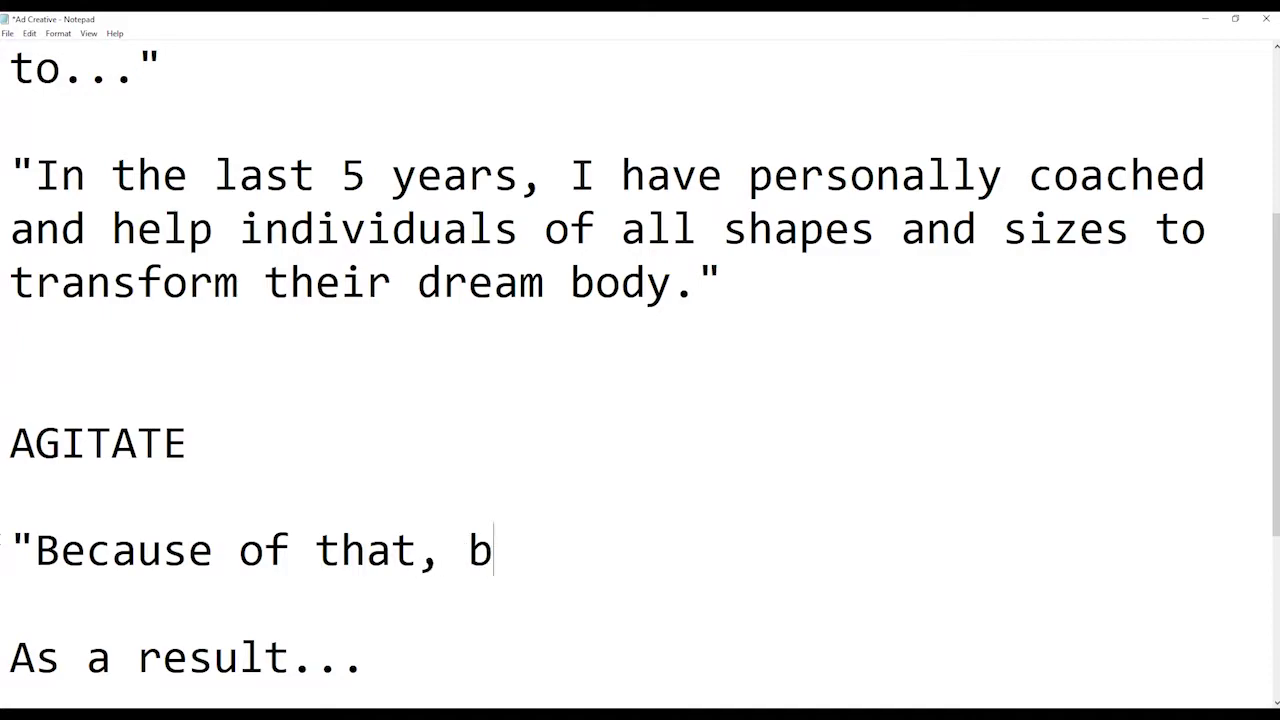
key("BackSpace")
key("BackSpace")
key("BackSpace")
key("BackSpace")
key("BackSpace")
key("BackSpace")
type("entrepreneurs ")
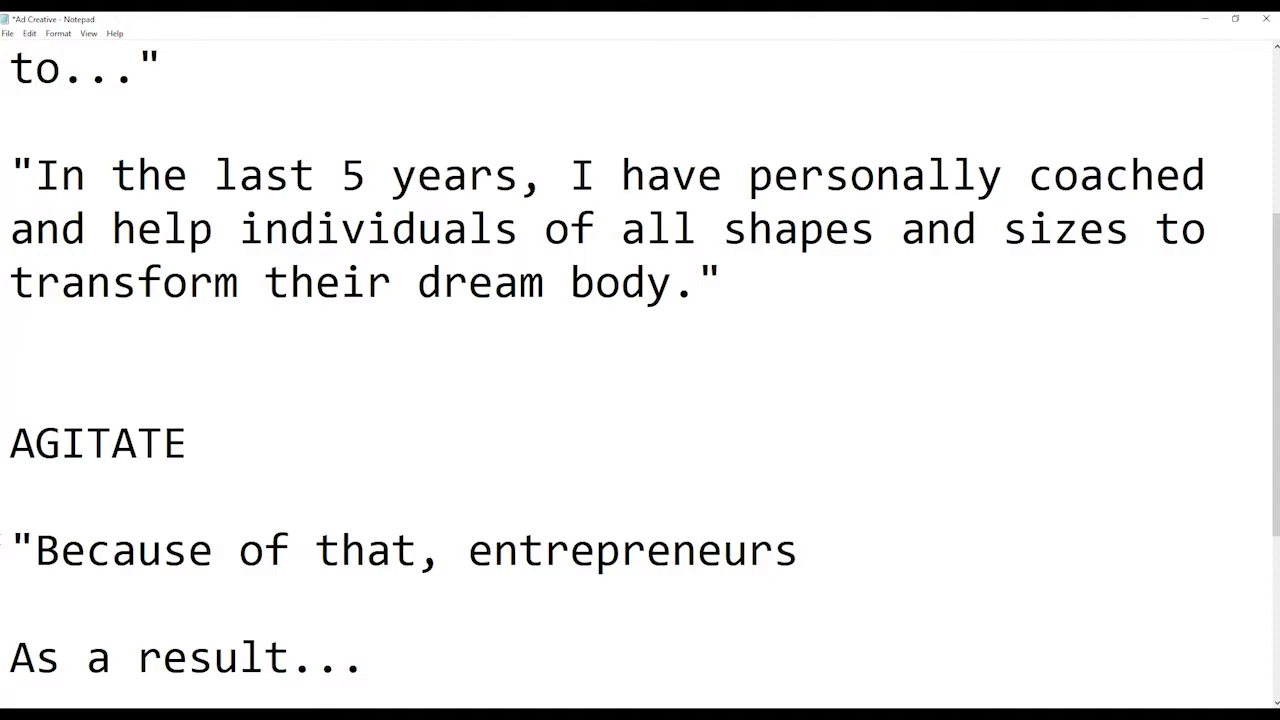
- Continue the sentence after "entrepreneurs" with "find it tough to scale their business and it's no surprise that every 9"
type("find it tough to s")
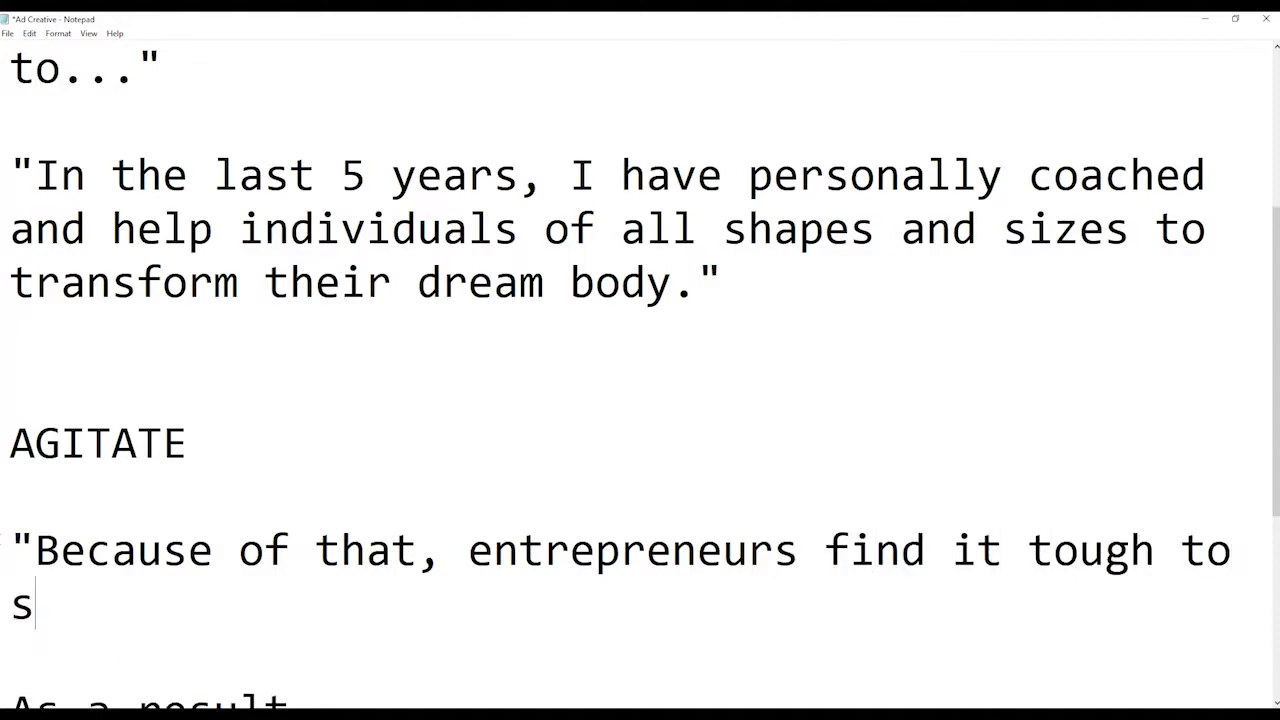
type("cale their business and it's no surprus")
key("BackSpace")
key("BackSpace")
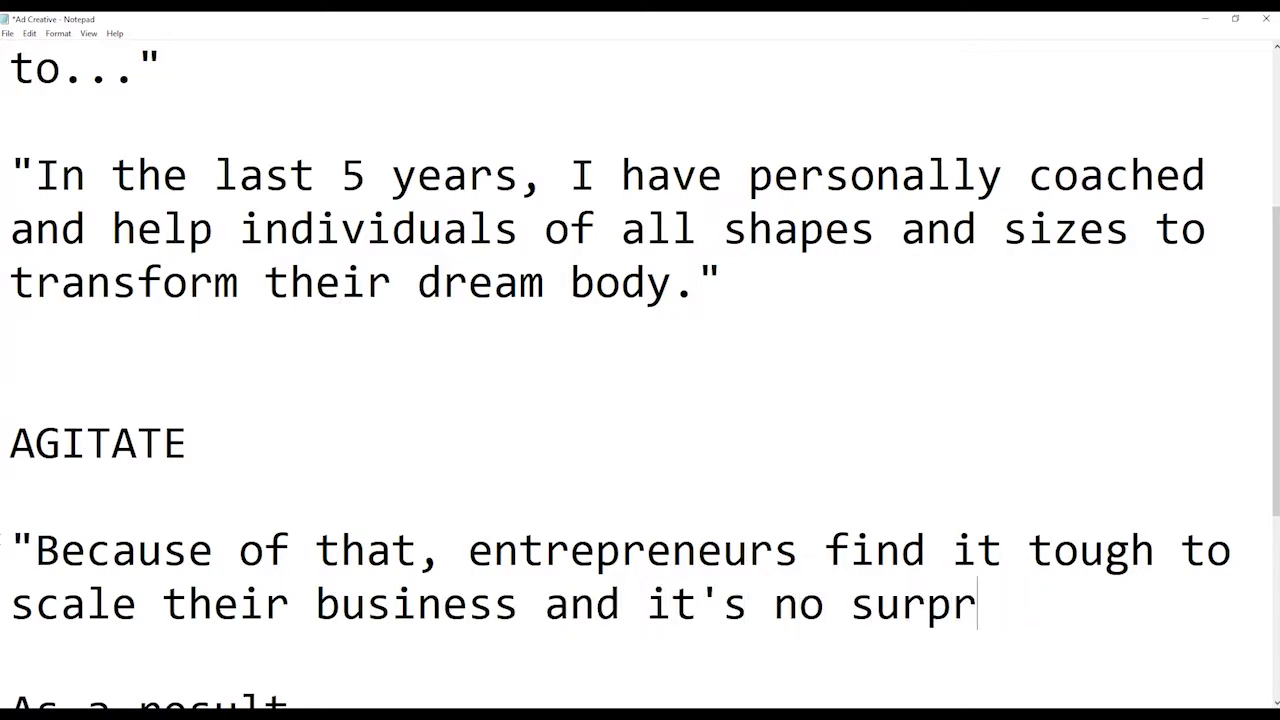
type("ise that every 9 ")
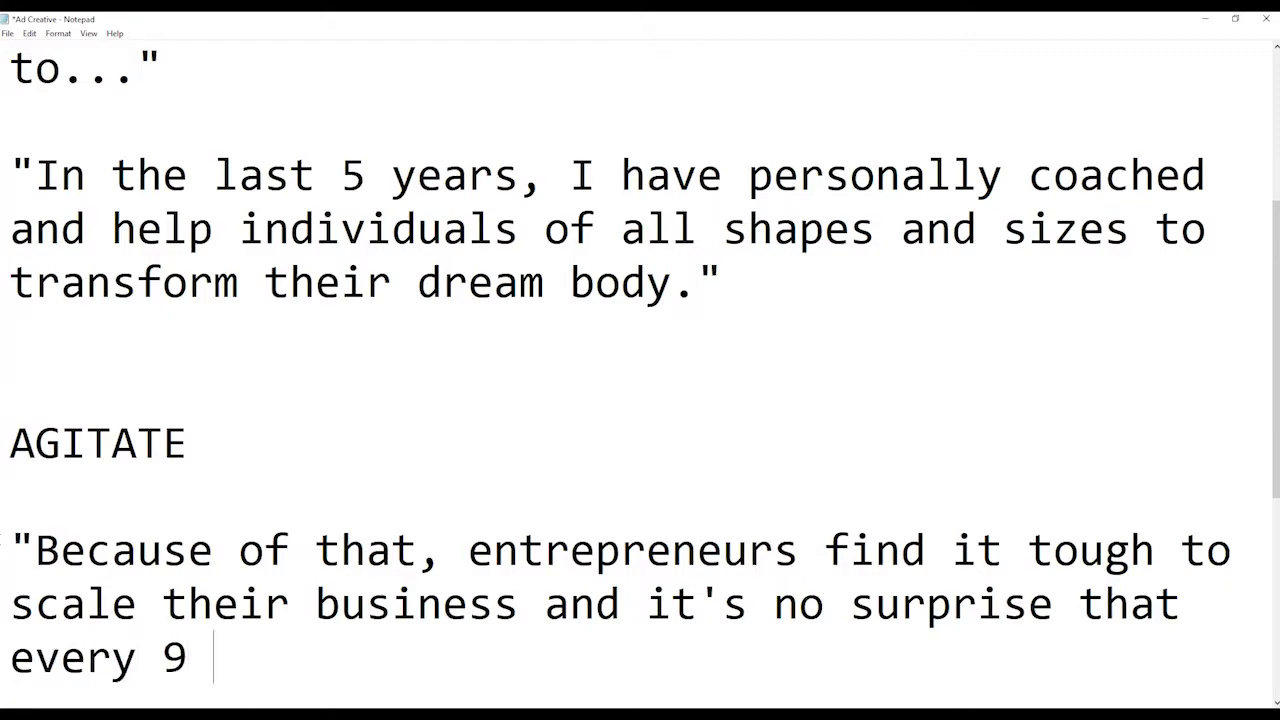
- Complete the entrepreneurs sentence with "in 10 people go out of business in 5 years." and a closing quotation mark
type("in 10 busines")
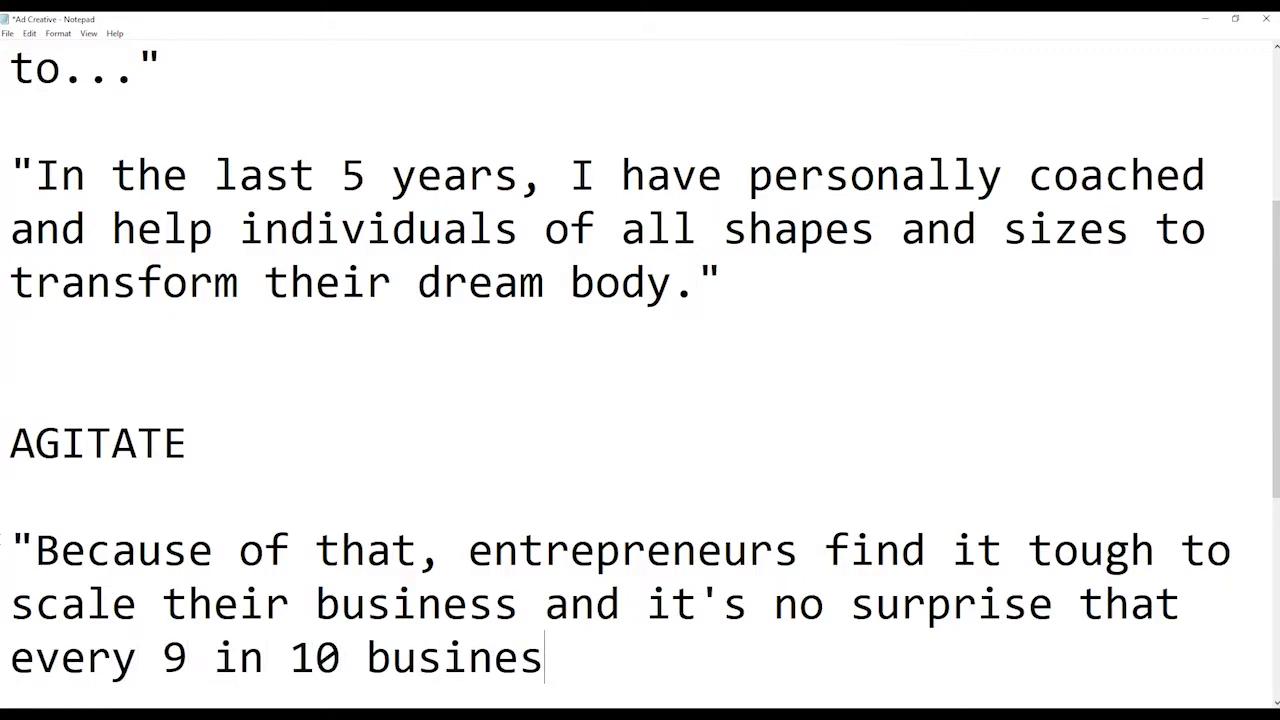
type("ses")
key("BackSpace")
key("BackSpace")
key("BackSpace")
key("BackSpace")
key("BackSpace")
key("BackSpace")
key("BackSpace")
key("BackSpace")
key("BackSpace")
key("BackSpace")
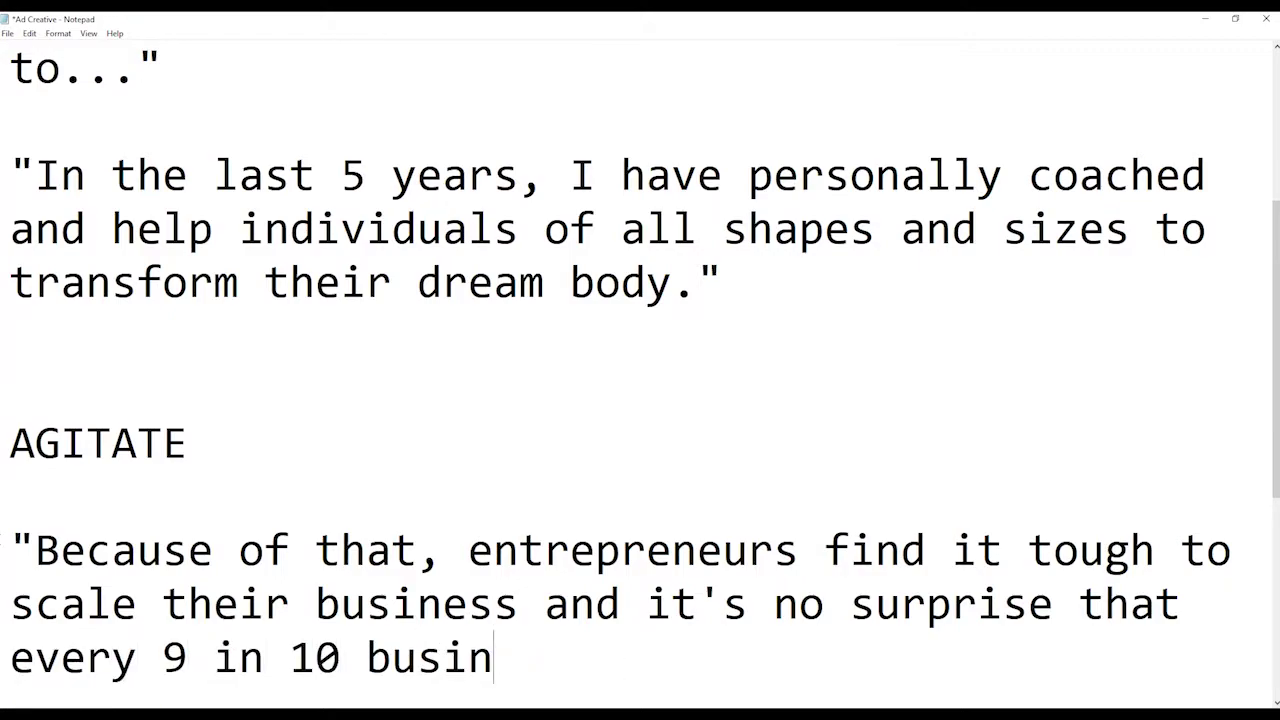
type("people go out of")
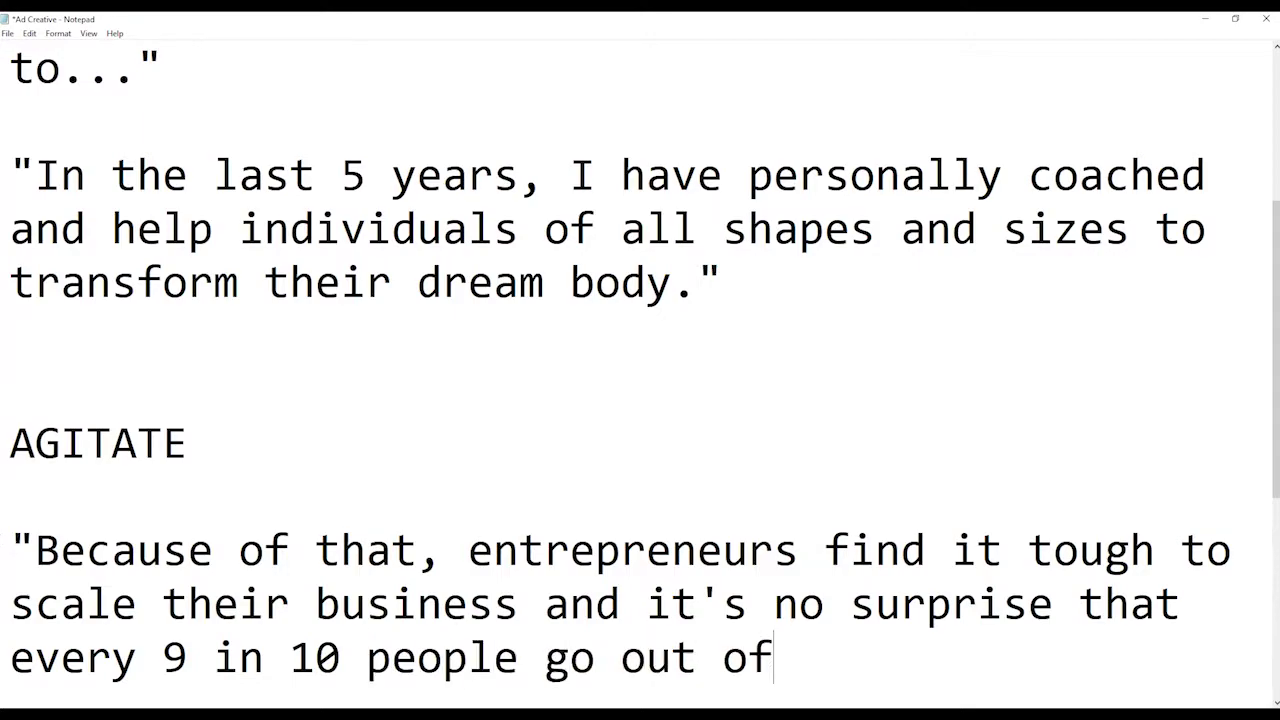
type(" business i")
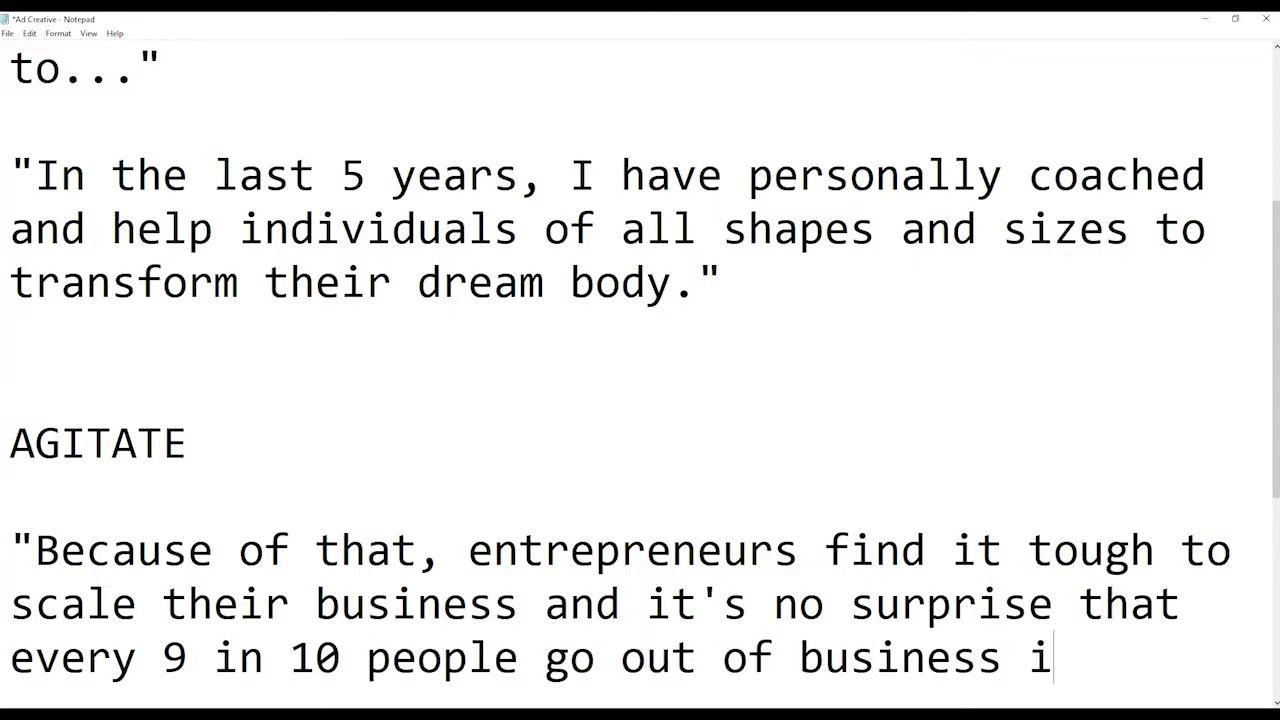
type("n 5 years.\"")
- Insert "the first" before "5 years" at the end of the entrepreneurs sentence and save the file
left_click(1079, 604)
type("the")
key("Right")
key("Right")
key("Right")
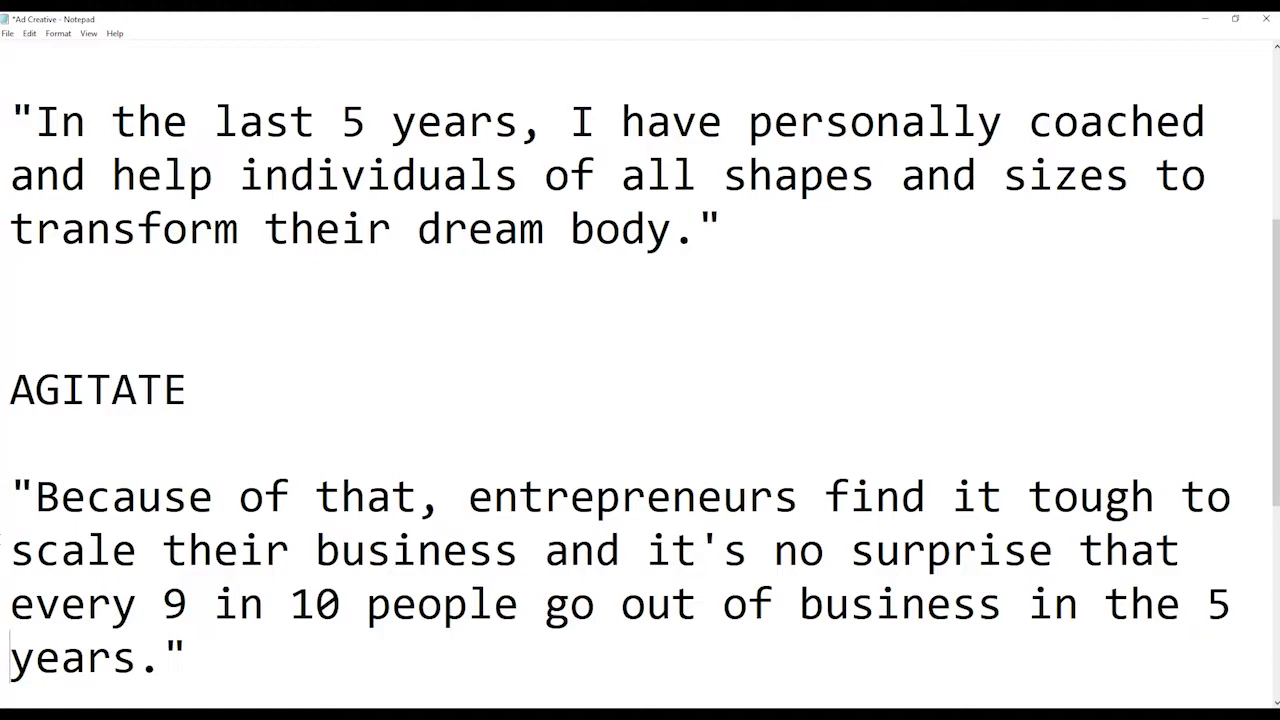
type("fi")
key("BackSpace")
key("Left")
key("Left")
key("Left")
type("first")
key("Right")
key("Right")
key("Right")
key("BackSpace")
key("ctrl+s")
- Review the PROBLEM / DESIRE examples, highlighting the XYZ Cell Group sentence and the coaching sentence one after the other
scroll(40, 570, "down", 2)
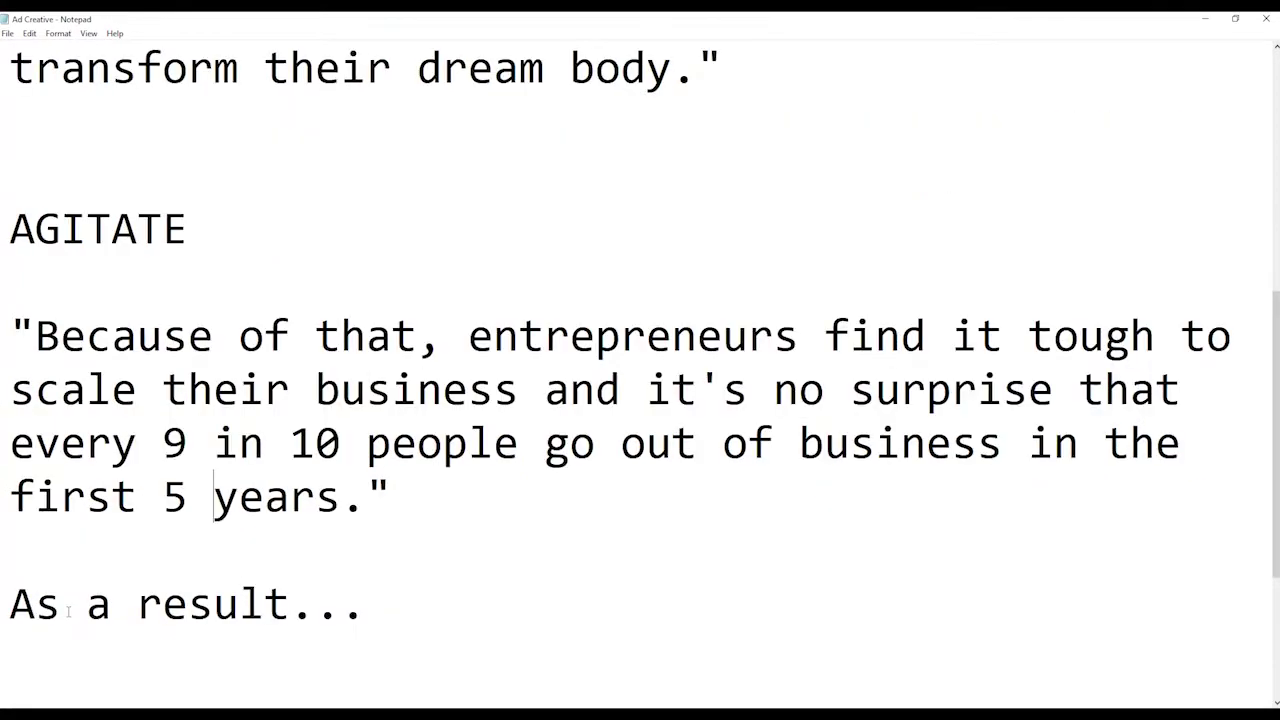
scroll(46, 566, "up", 1)
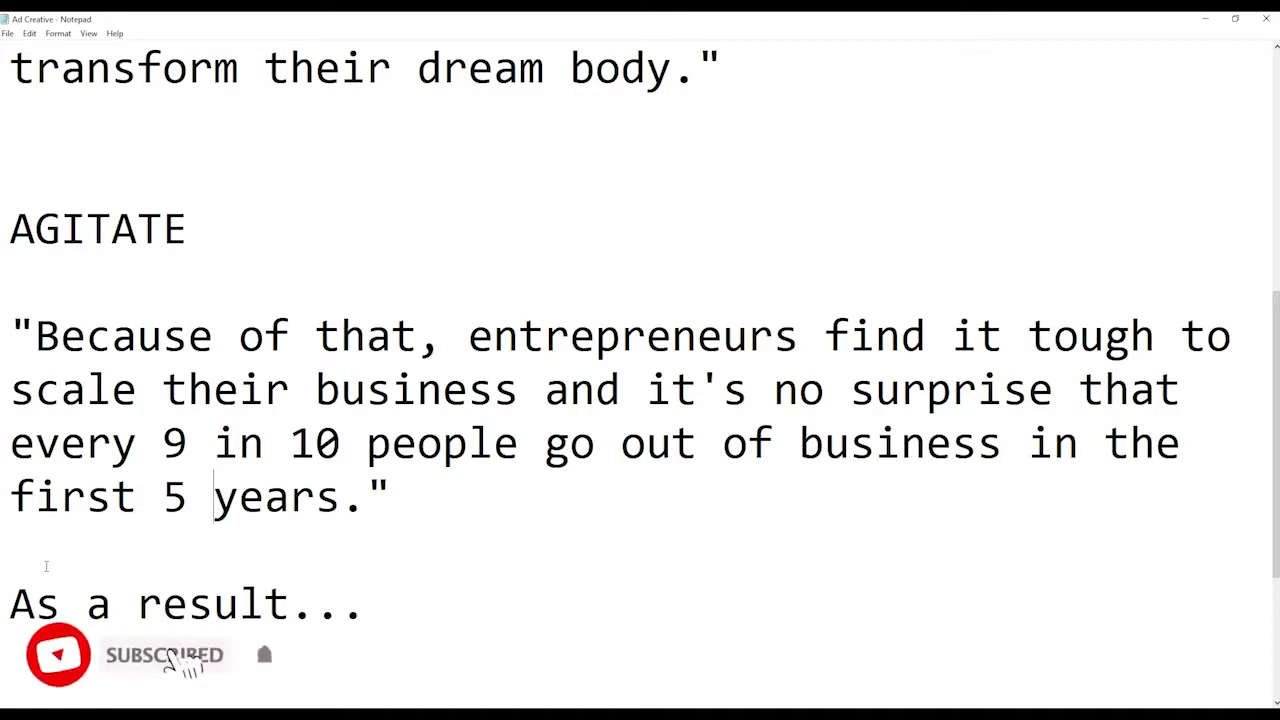
scroll(36, 480, "up", 3)
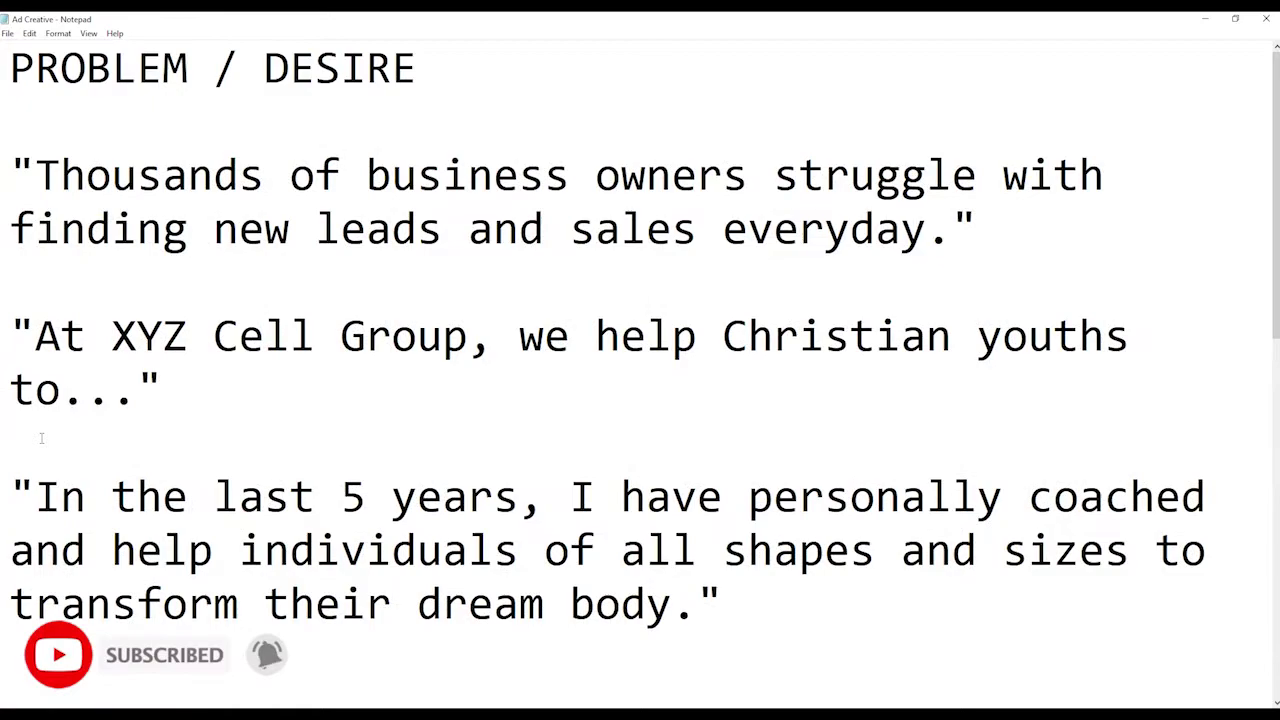
left_click_drag(3, 325, 165, 390)
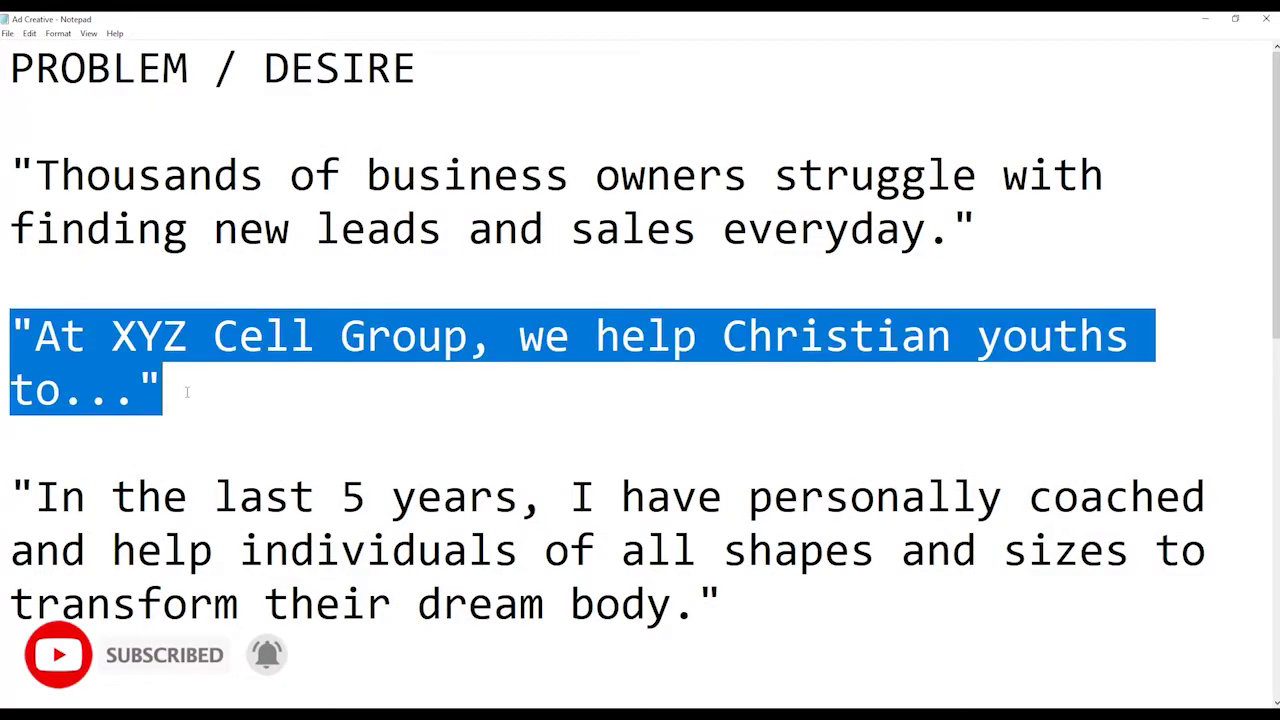
left_click(182, 384)
scroll(182, 384, "down", 2)
scroll(587, 299, "up", 2)
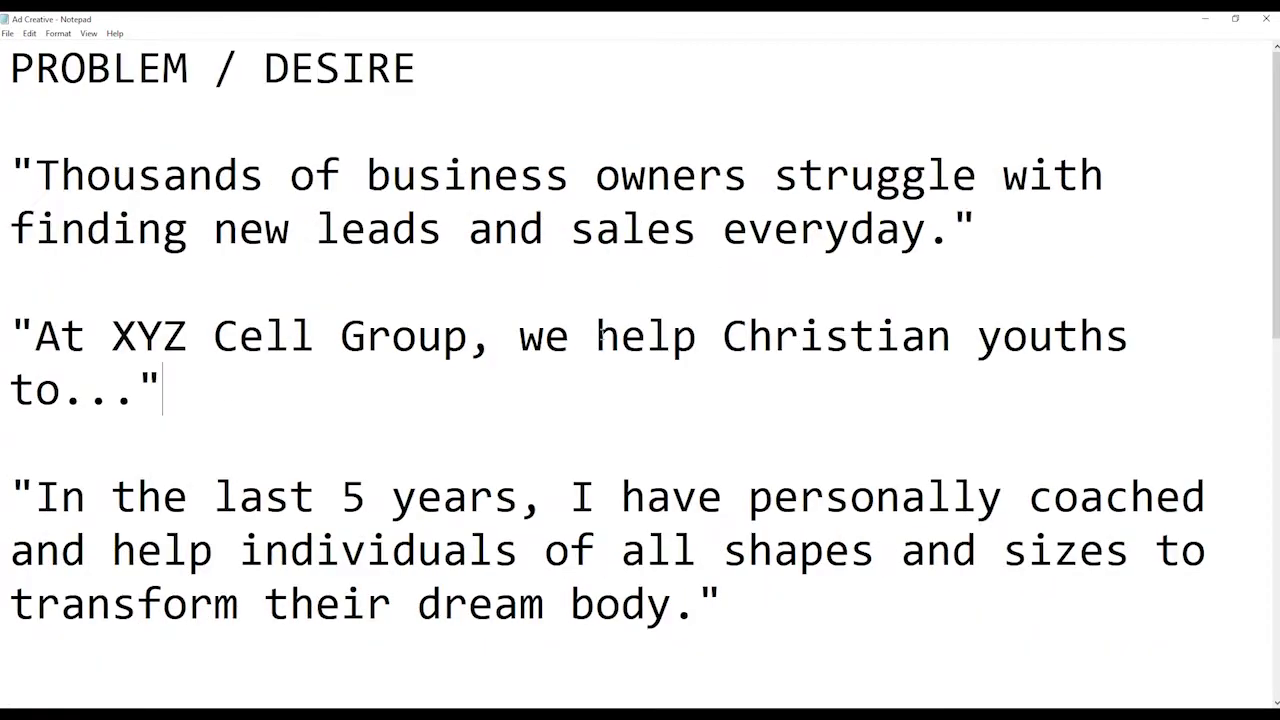
left_click_drag(722, 605, 10, 490)
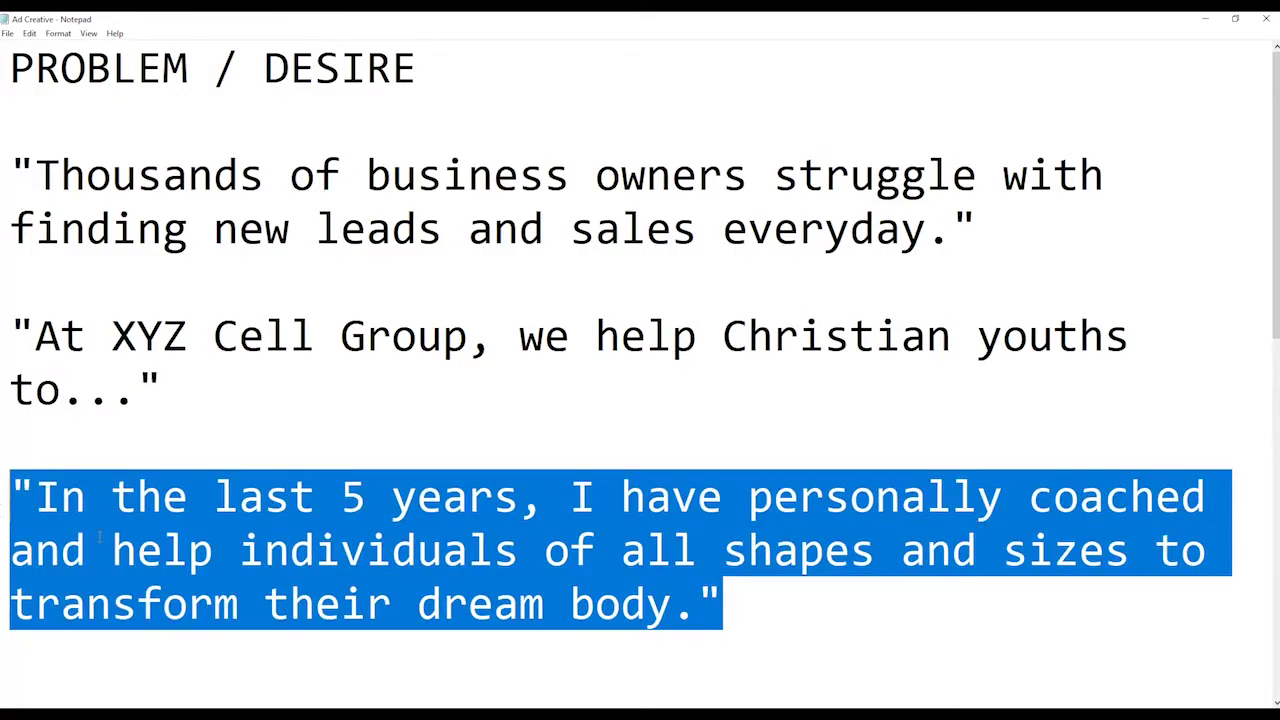
- Turn the "As a result..." lead-in under AGITATE into an opening quotation mark followed by "As a result,"
scroll(5, 495, "down", 4)
left_click(3, 497)
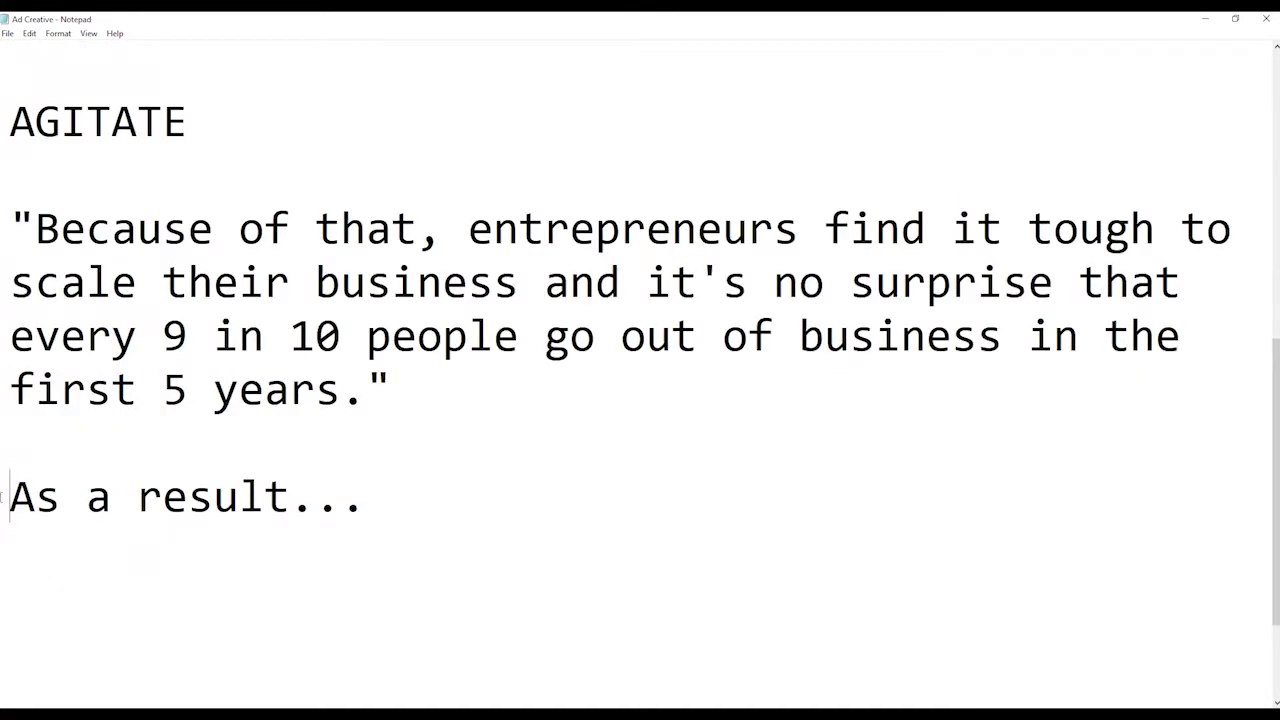
type("\"")
key("End")
key("BackSpace")
key("BackSpace")
key("BackSpace")
type(", ")
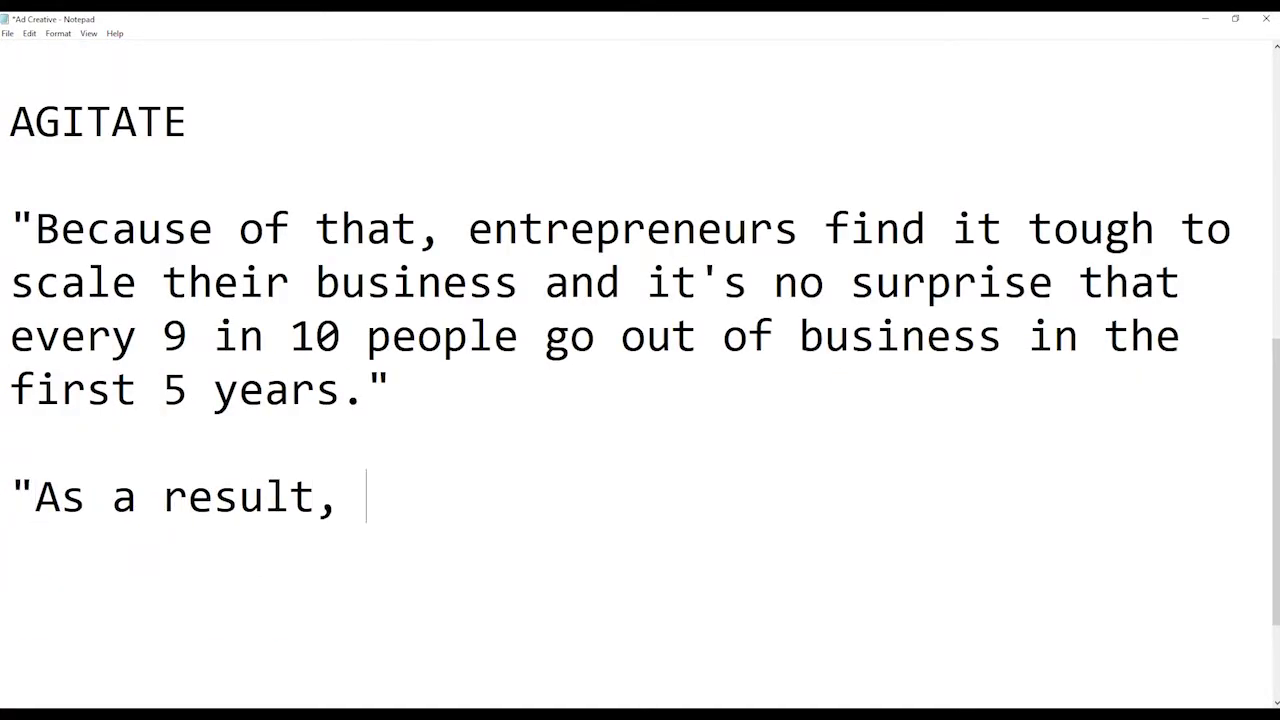
- Continue the "As a result," sentence with "most people are ashamed of their body, they lack self esteem and can't"
type("most people are s")
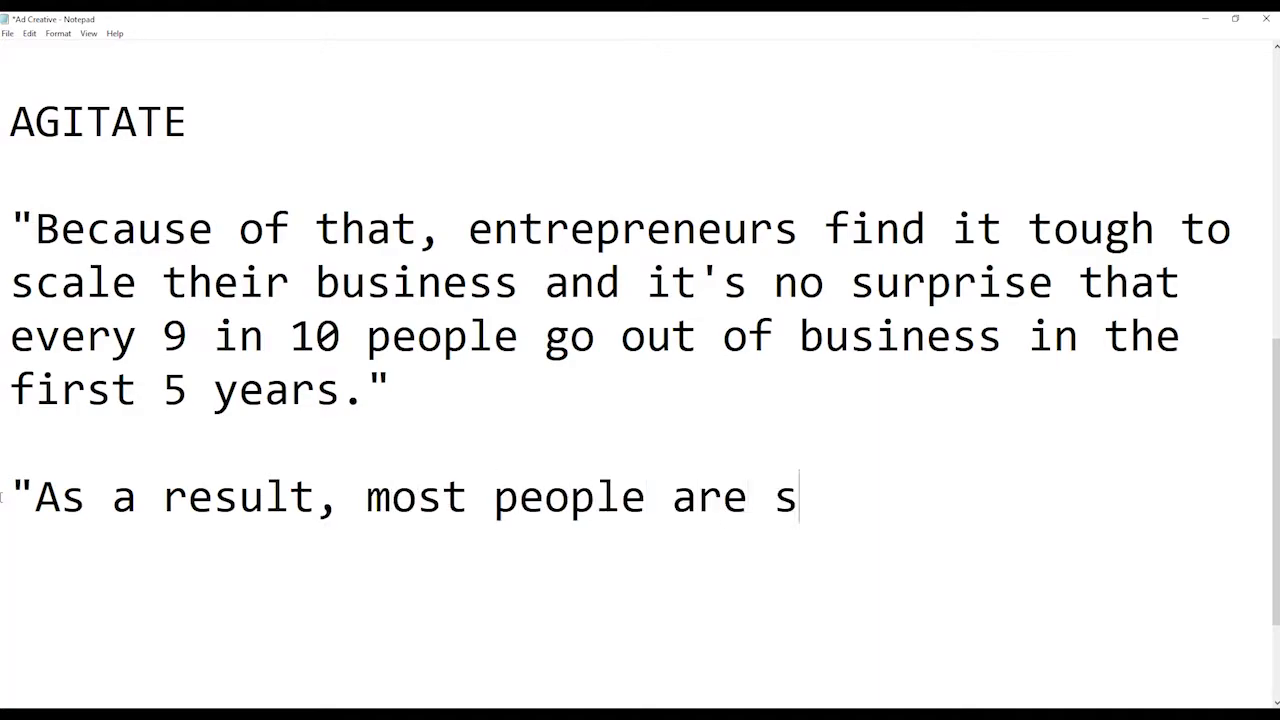
key("BackSpace")
type("ashamed of their body,")
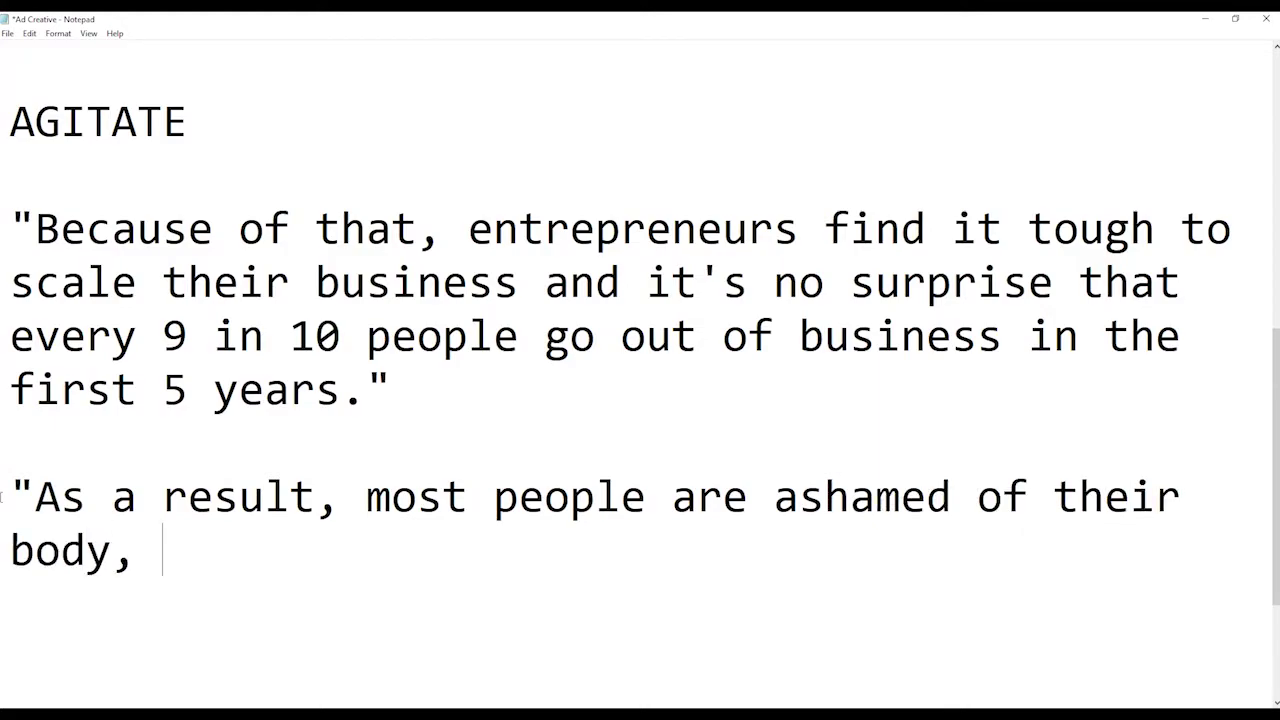
key("BackSpace")
type("tge")
key("BackSpace")
key("BackSpace")
type("hey lack sel")
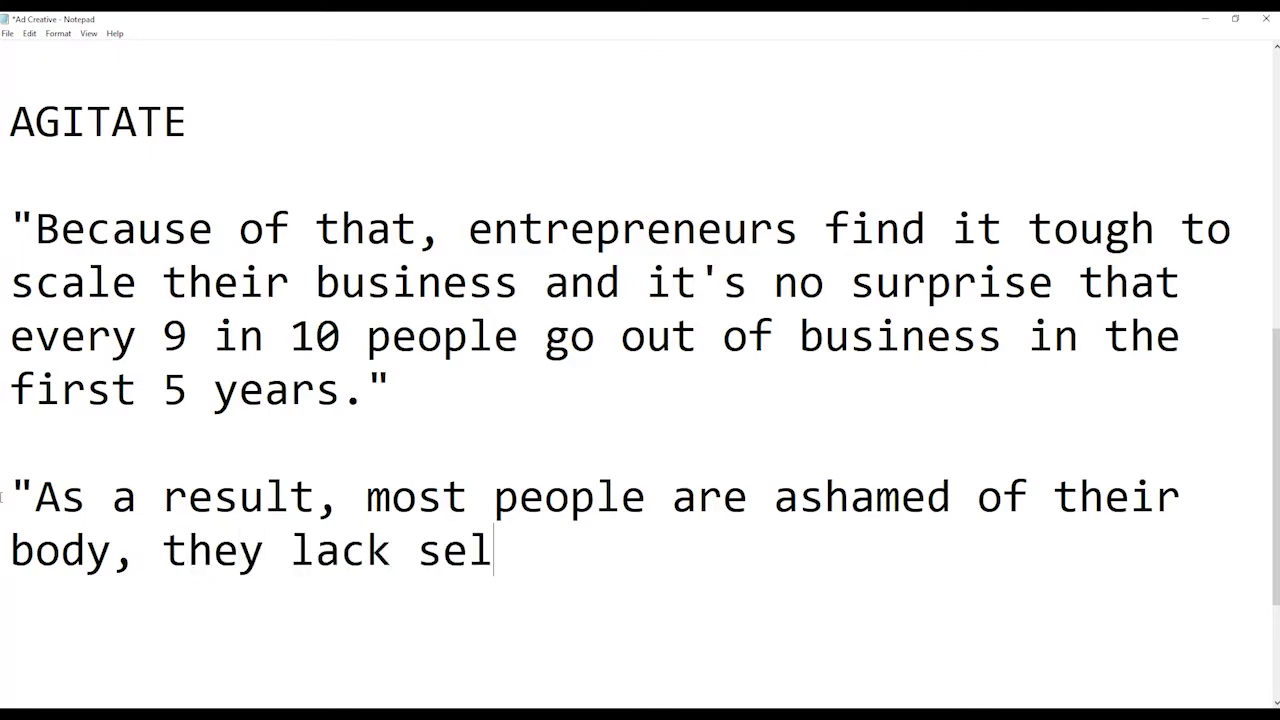
type("f esteem and can't")
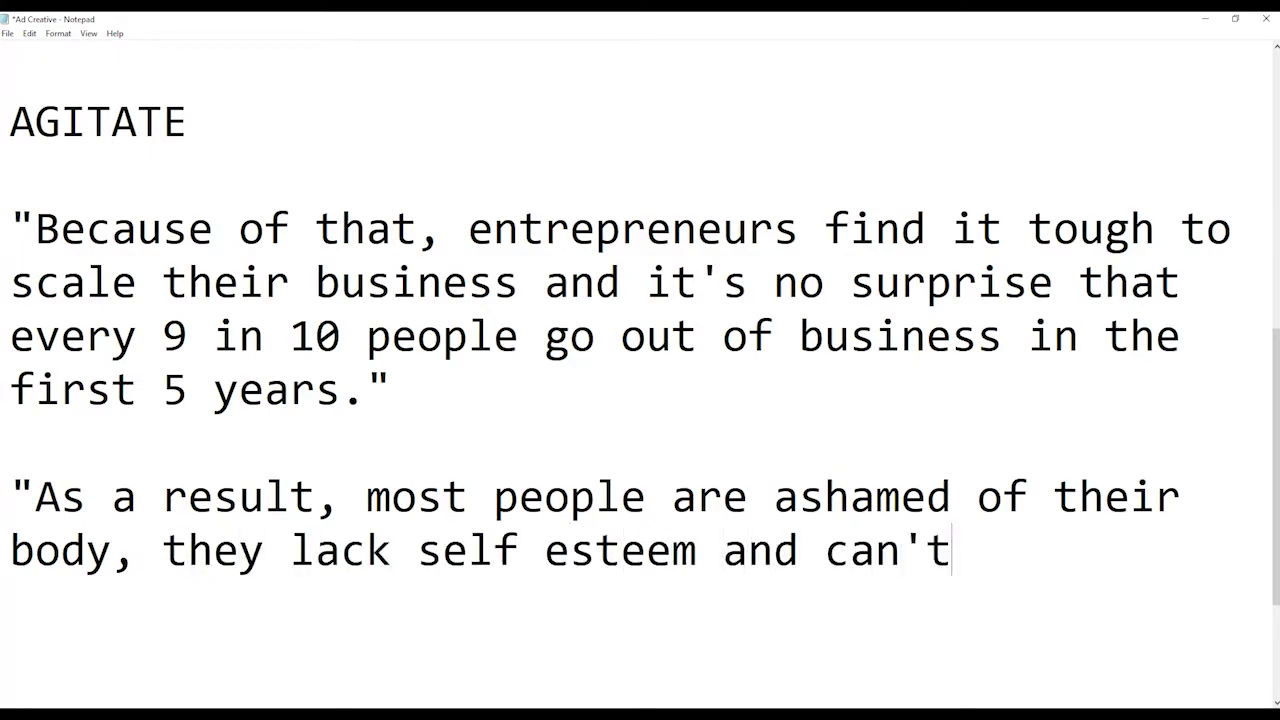
- Complete the "As a result" sentence with "be the best version of themselves." and a closing quotation mark
type(" be t he v")
key("BackSpace")
key("BackSpace")
key("BackSpace")
key("BackSpace")
key("BackSpace")
type("he ves")
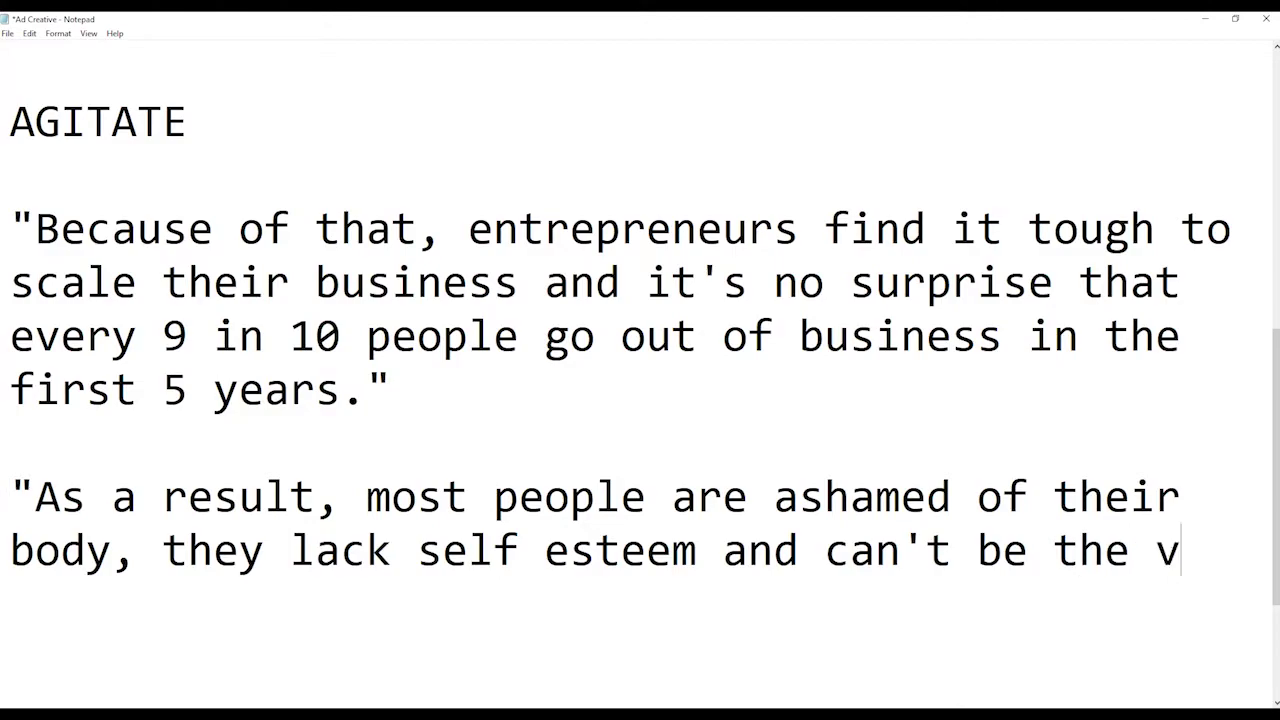
key("BackSpace")
key("BackSpace")
key("BackSpace")
type("be")
type("versi")
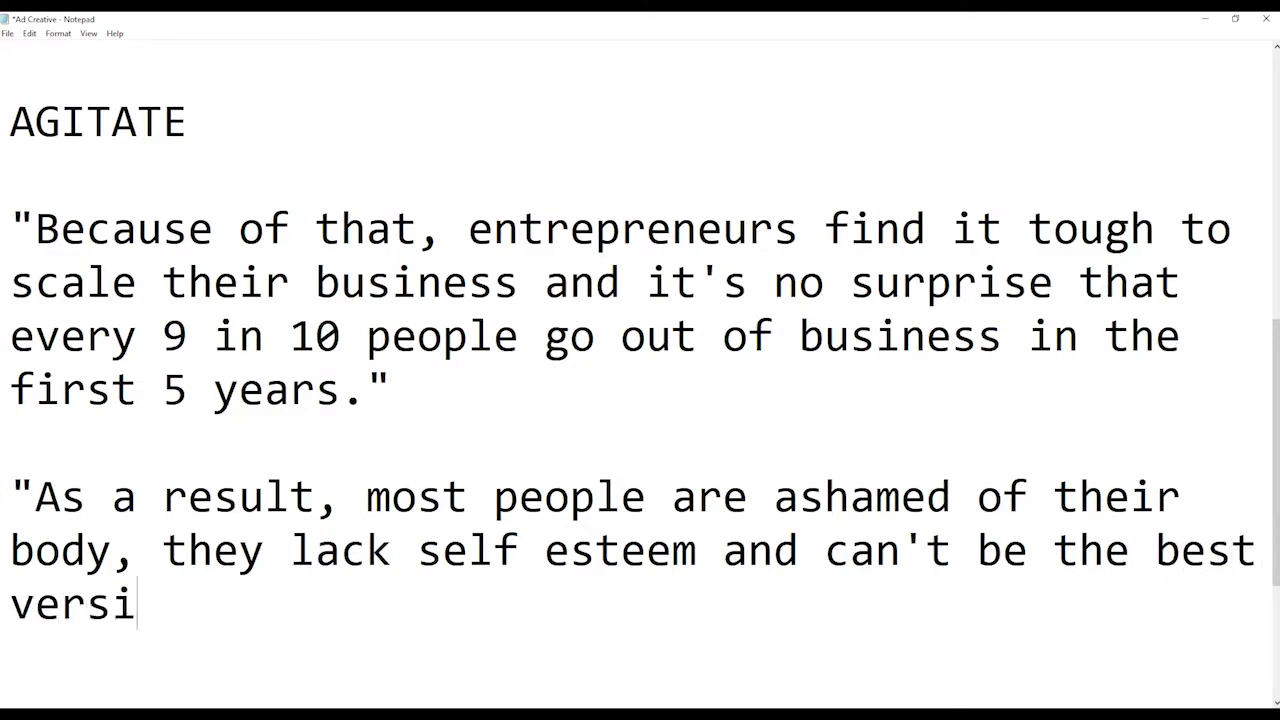
type("on of the")
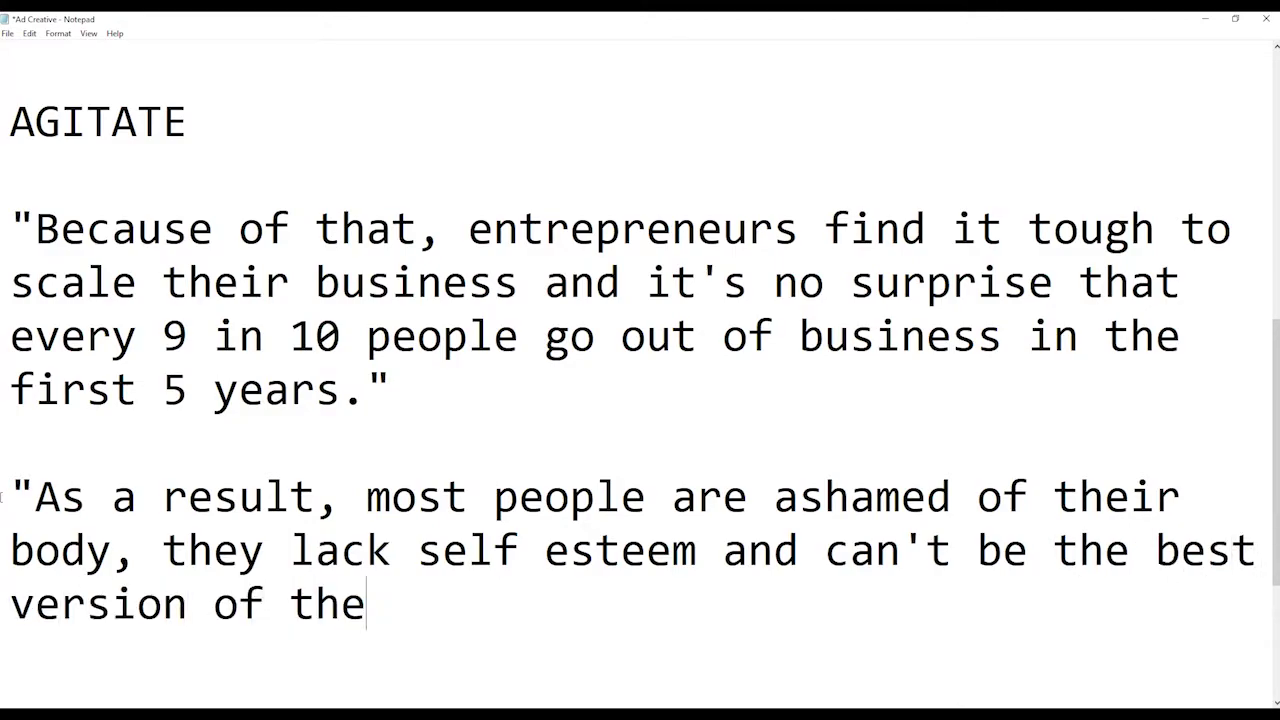
type("mselves.\"")
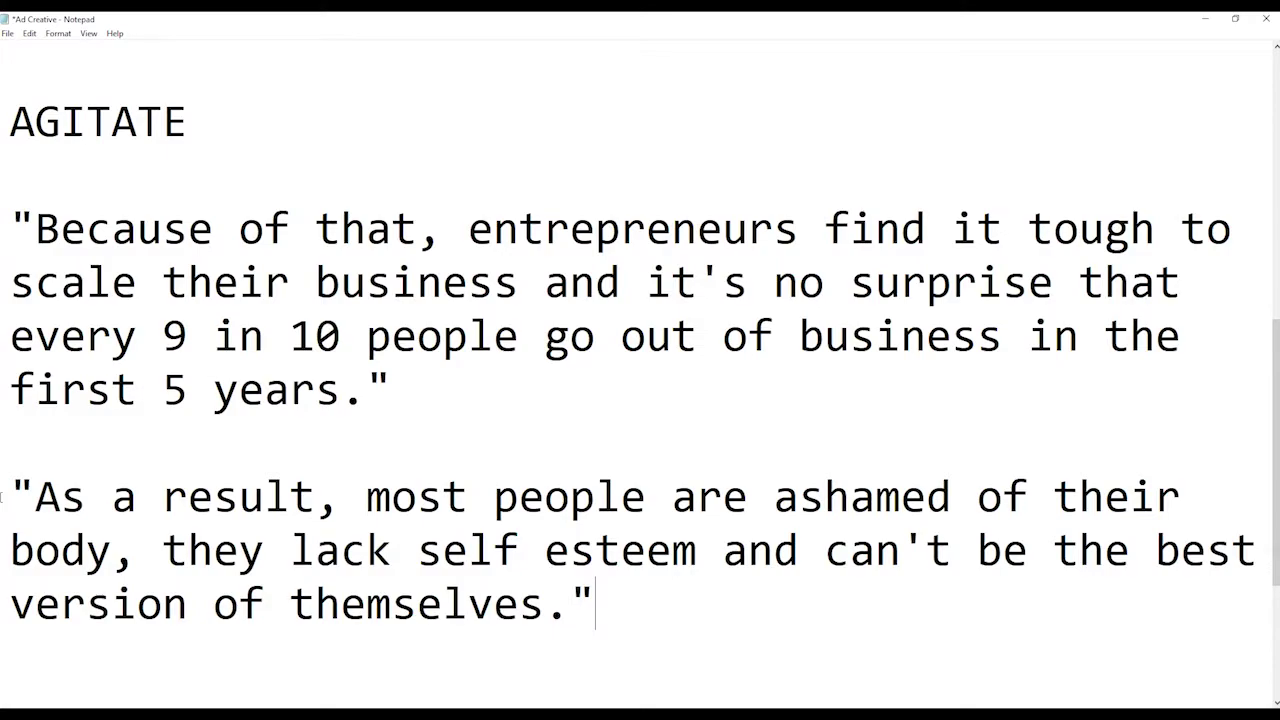
- Add "(HOPE)" after the SOLUTION heading and insert two line breaks below it
key("Down")
key("Down")
key("Down")
key("Down")
key("Down")
scroll(0, 497, "up", 1)
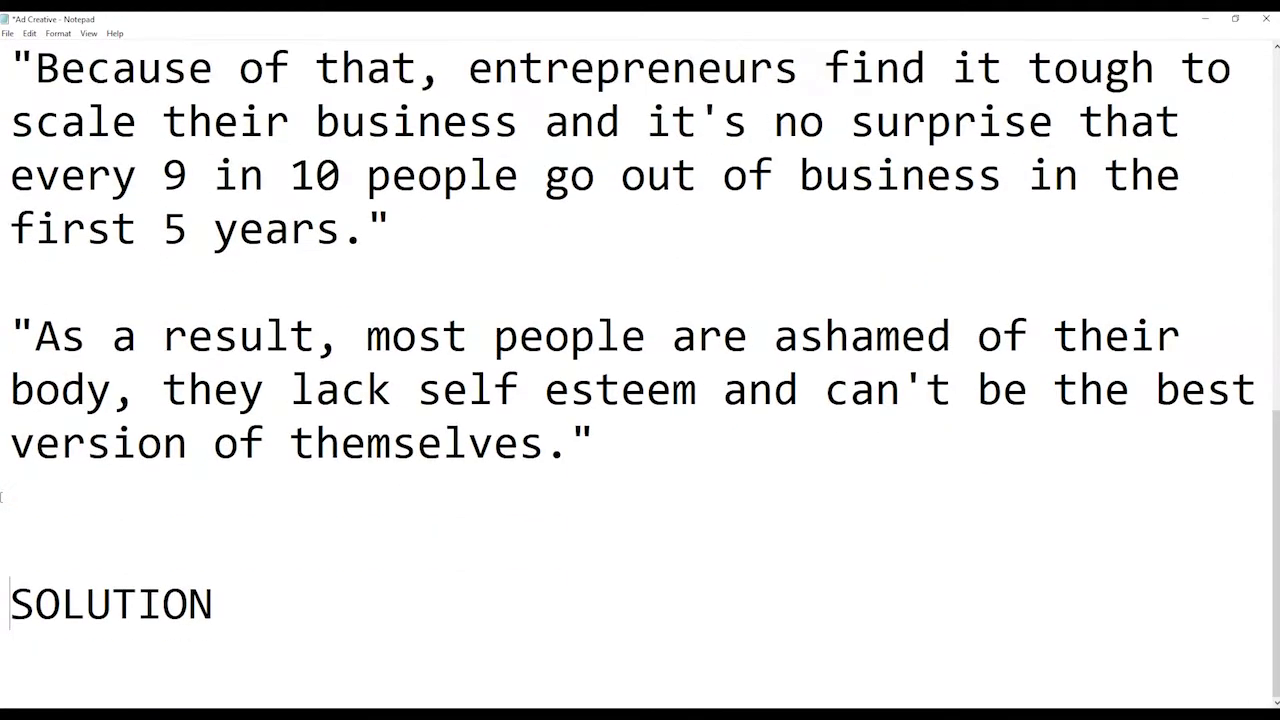
key("Down")
key("Down")
key("Down")
key("Down")
key("Up")
key("Up")
key("Up")
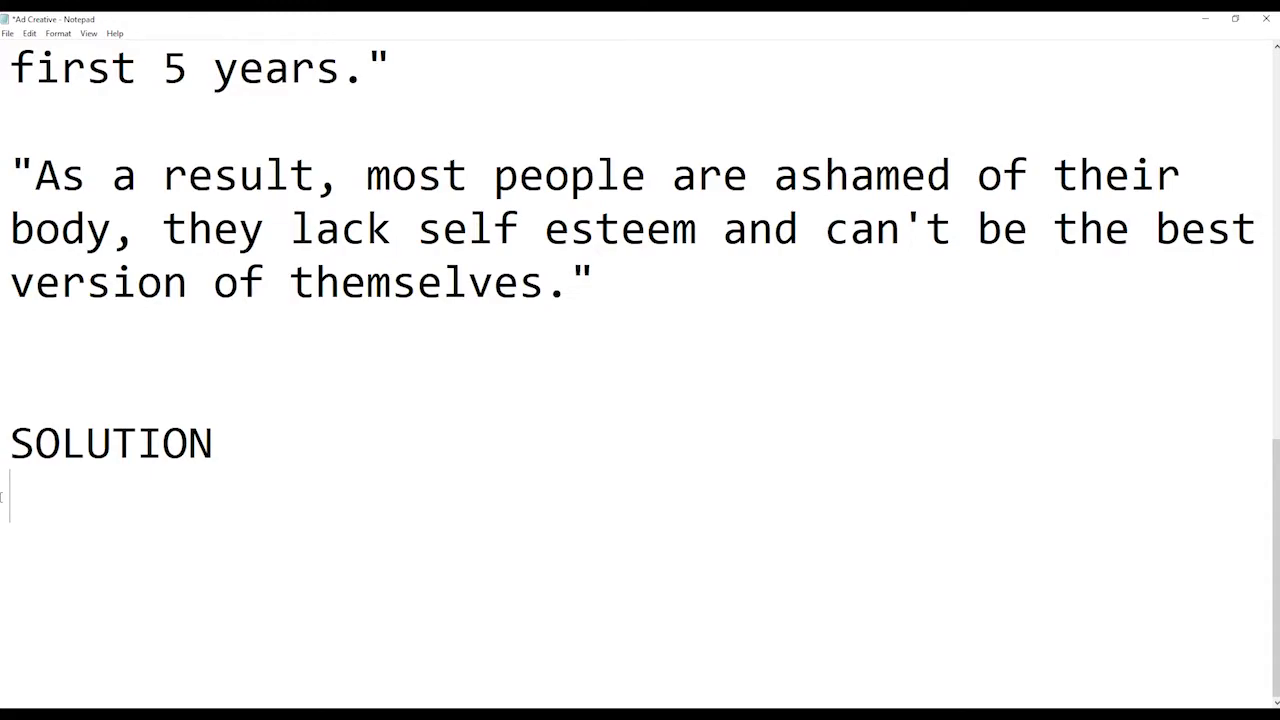
key("BackSpace")
type("9")
key("BackSpace")
type("(HOPE)")
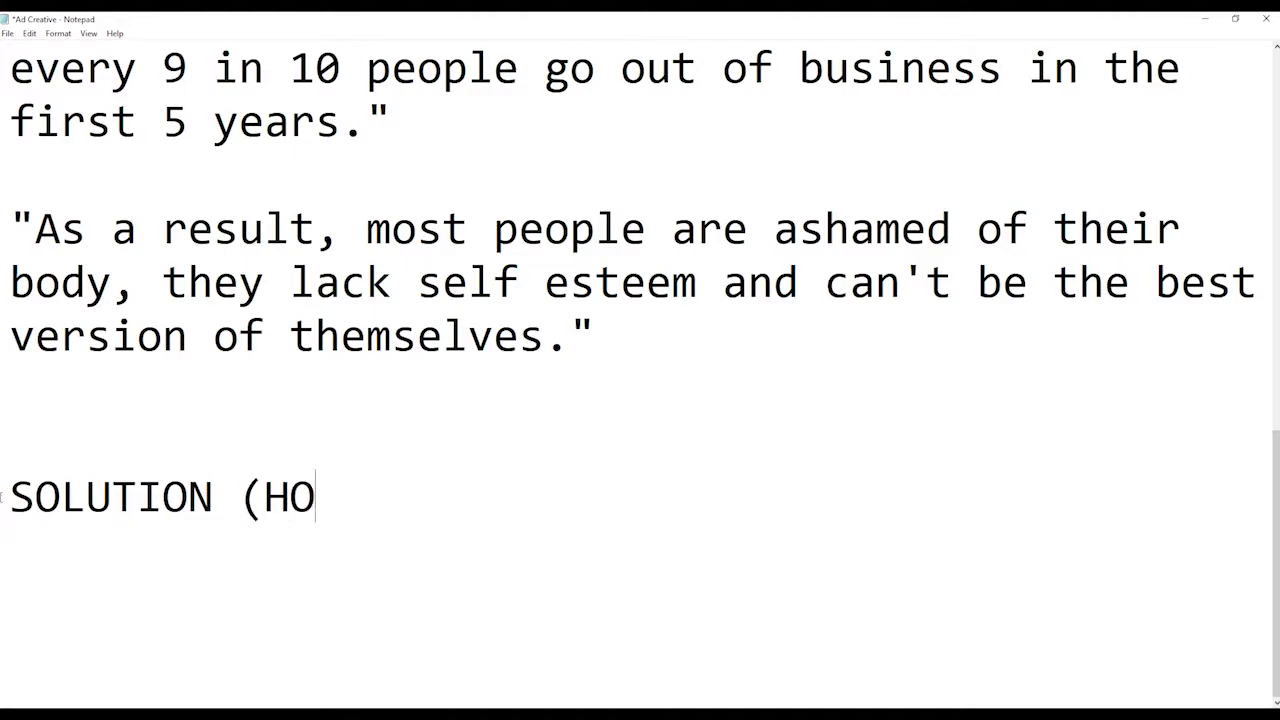
key("Return")
key("Return")
scroll(0, 497, "down", 1)
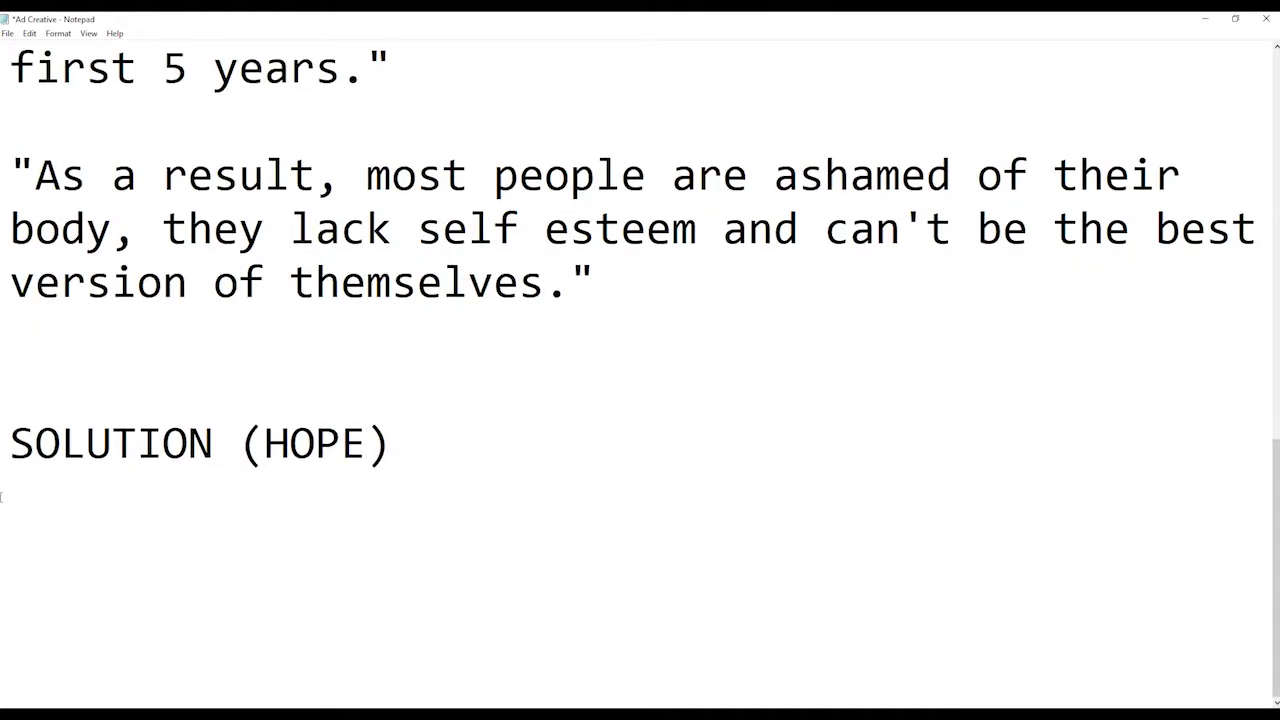
- Start the SOLUTION (HOPE) section with an opening quotation mark and "This is why I wrote a PDF book called Social Media Secrets."
scroll(241, 286, "up", 5)
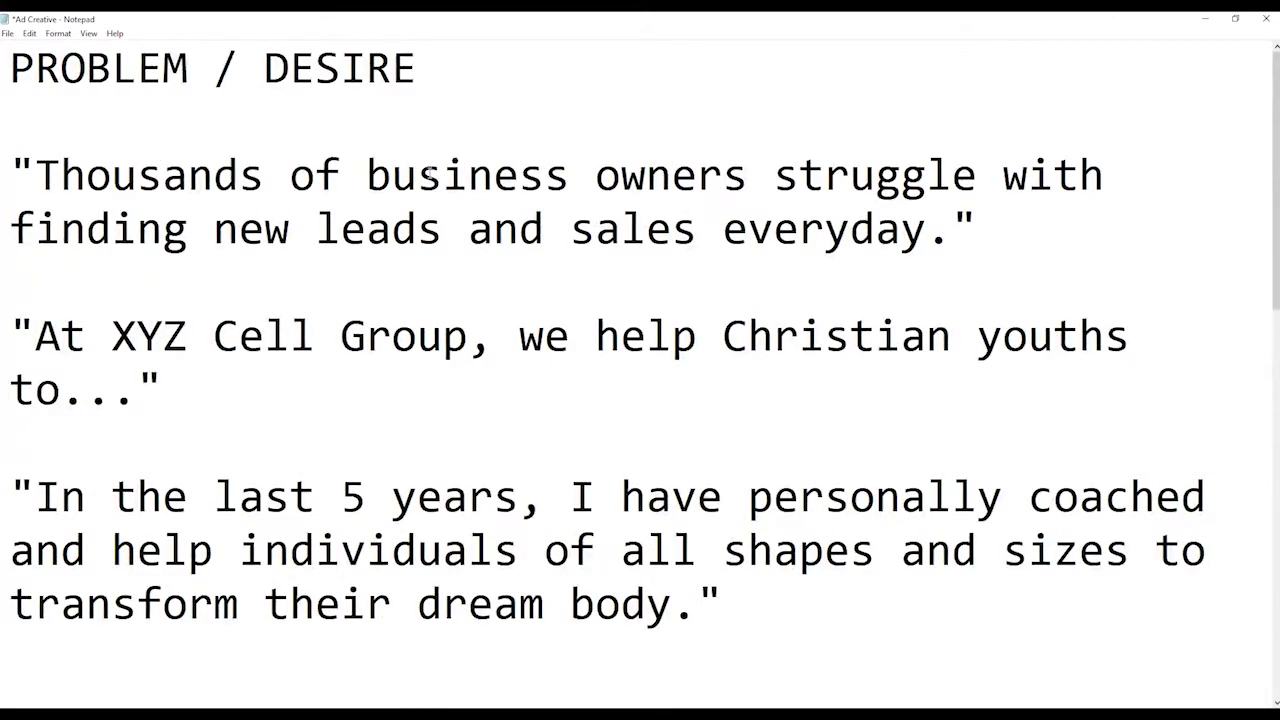
scroll(428, 174, "down", 5)
type("\"")
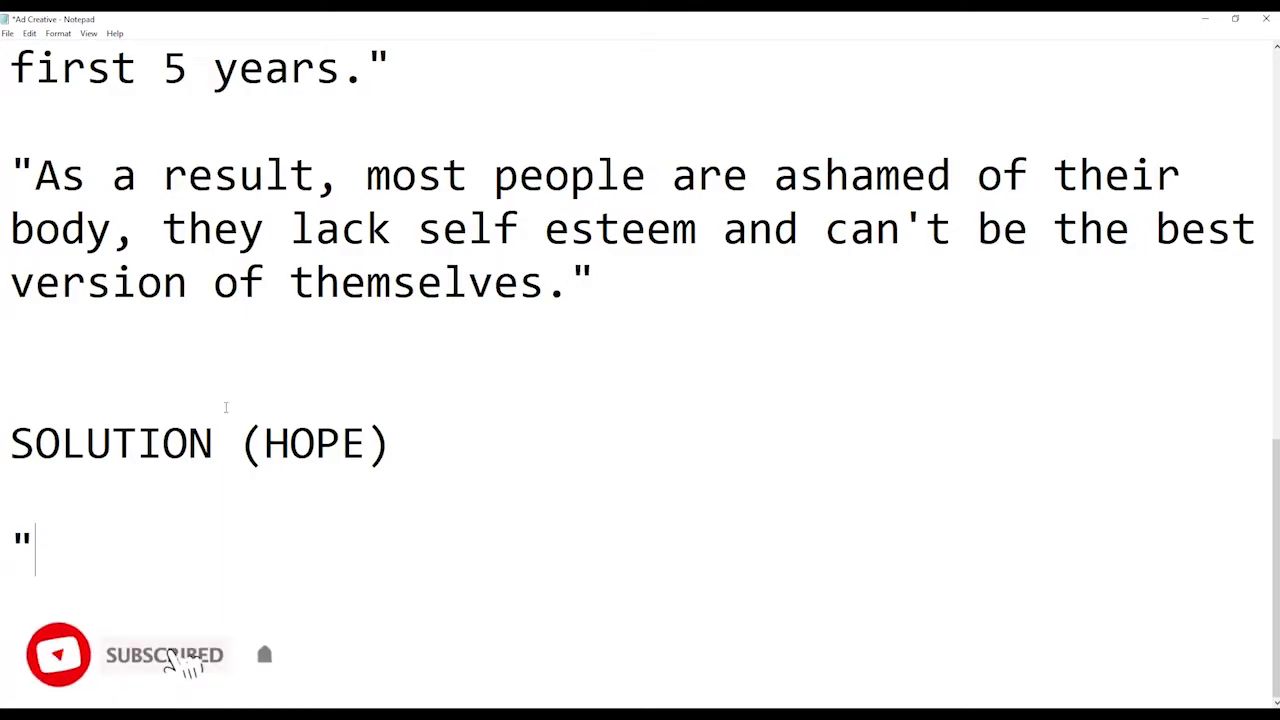
type("This is why ")
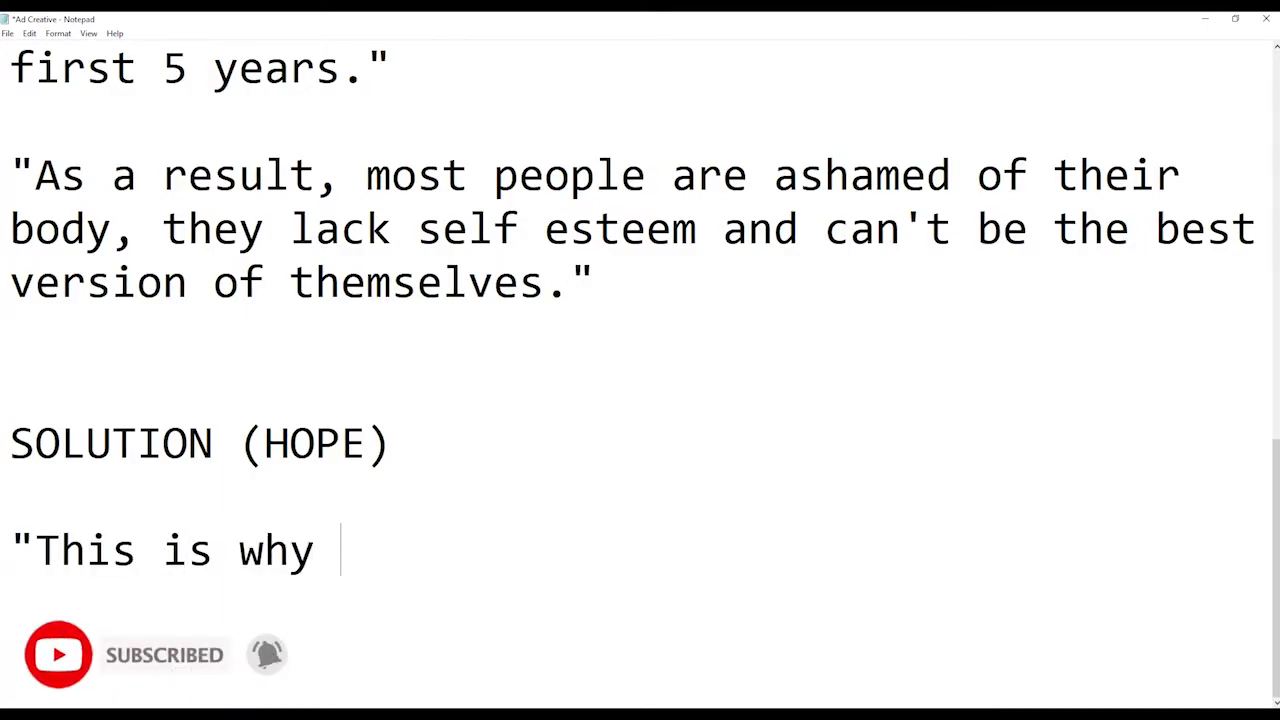
type("I wrote ")
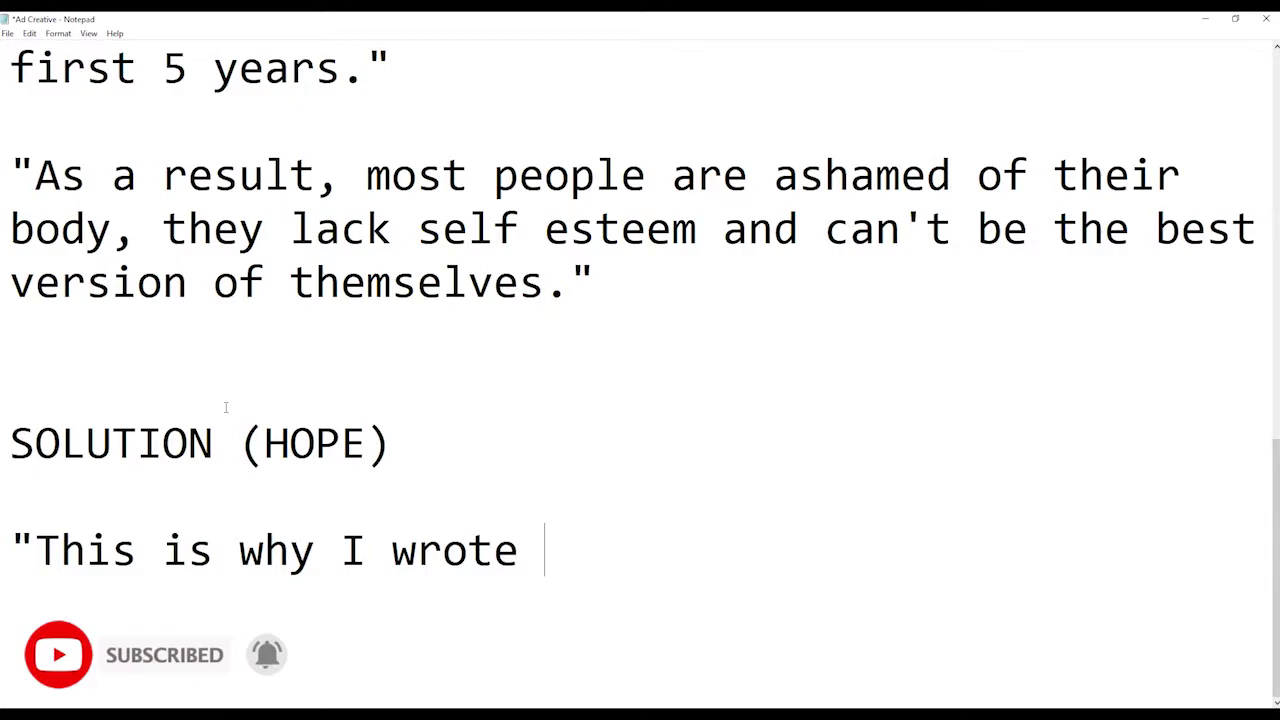
type("a PDF boo")
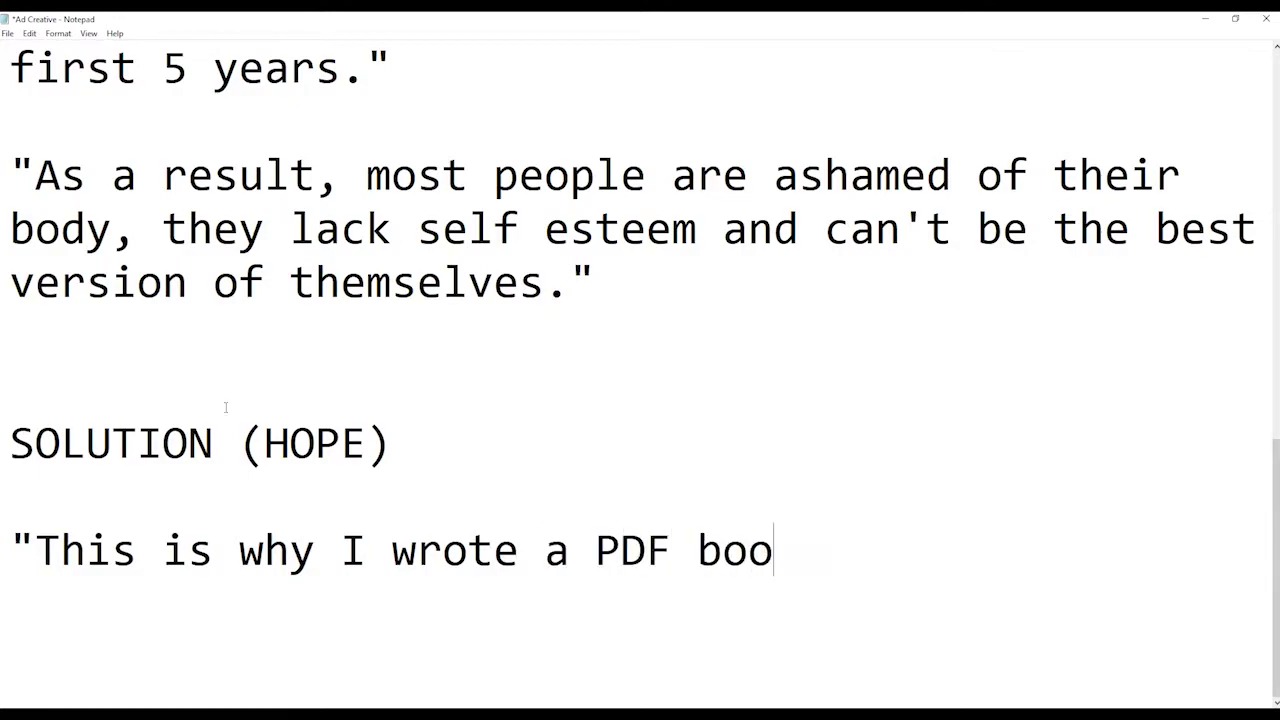
type("k called Social")
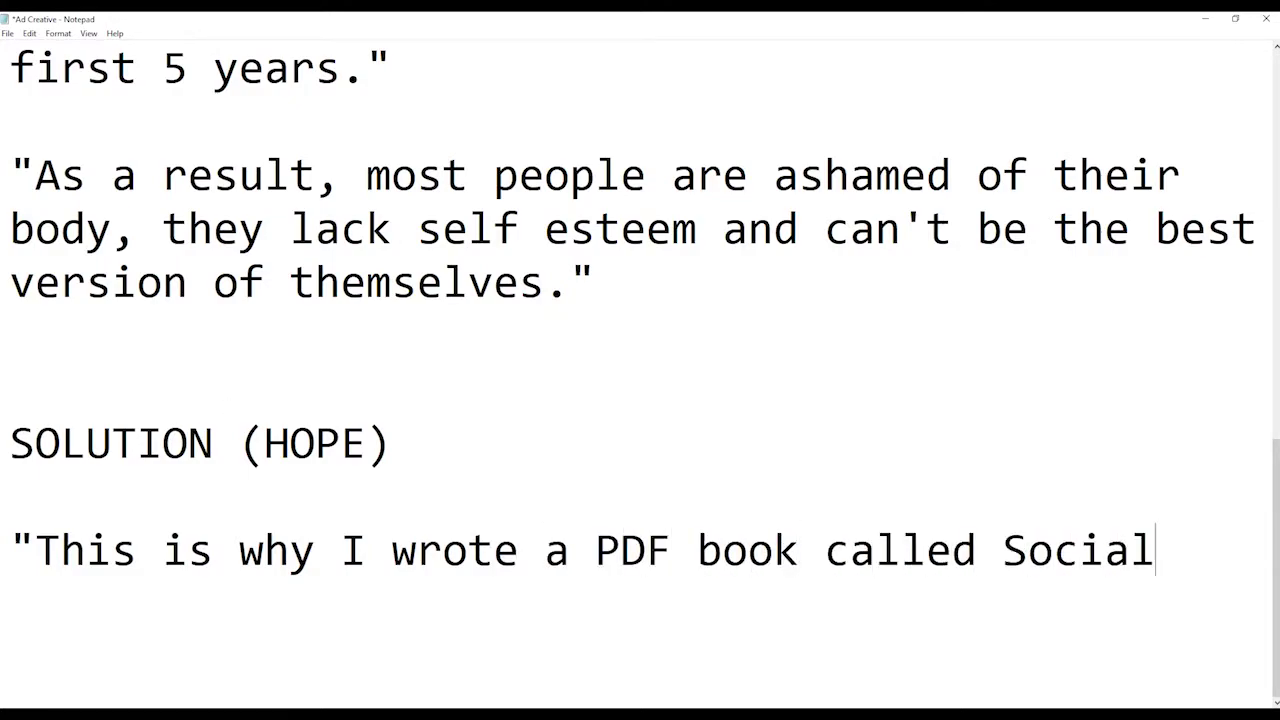
type(" Media Secrets.")
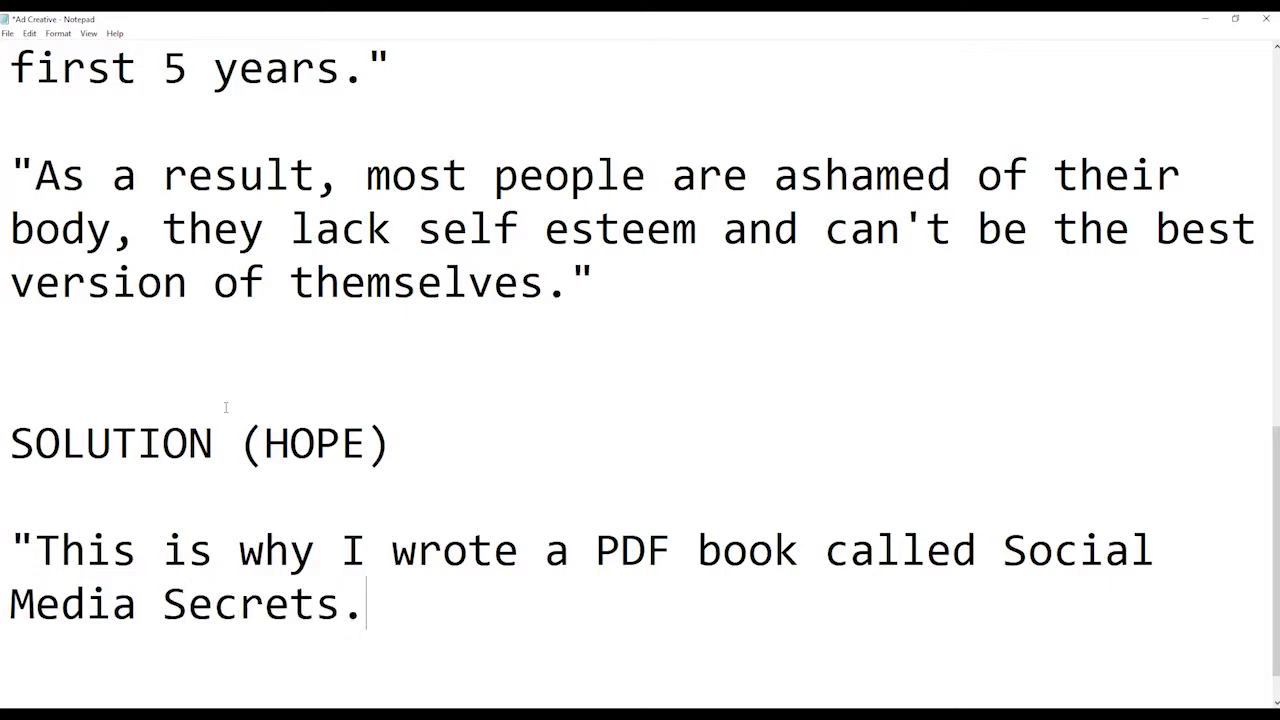
- Start a new paragraph after a blank line with "This is the culmination of my 5 years of online marketing experience"
key("Return")
key("Return")
type("This is t he")
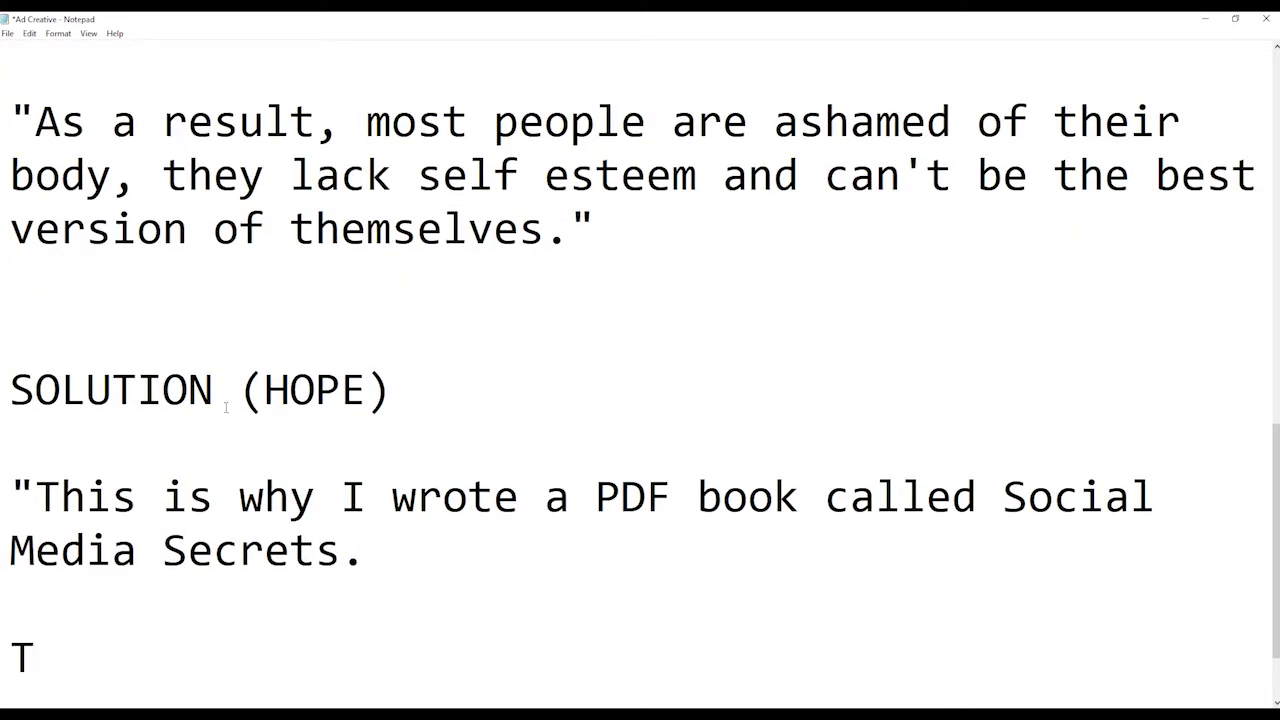
key("BackSpace")
key("BackSpace")
key("BackSpace")
key("BackSpace")
type("he culmination of")
key("BackSpace")
type("of my 5")
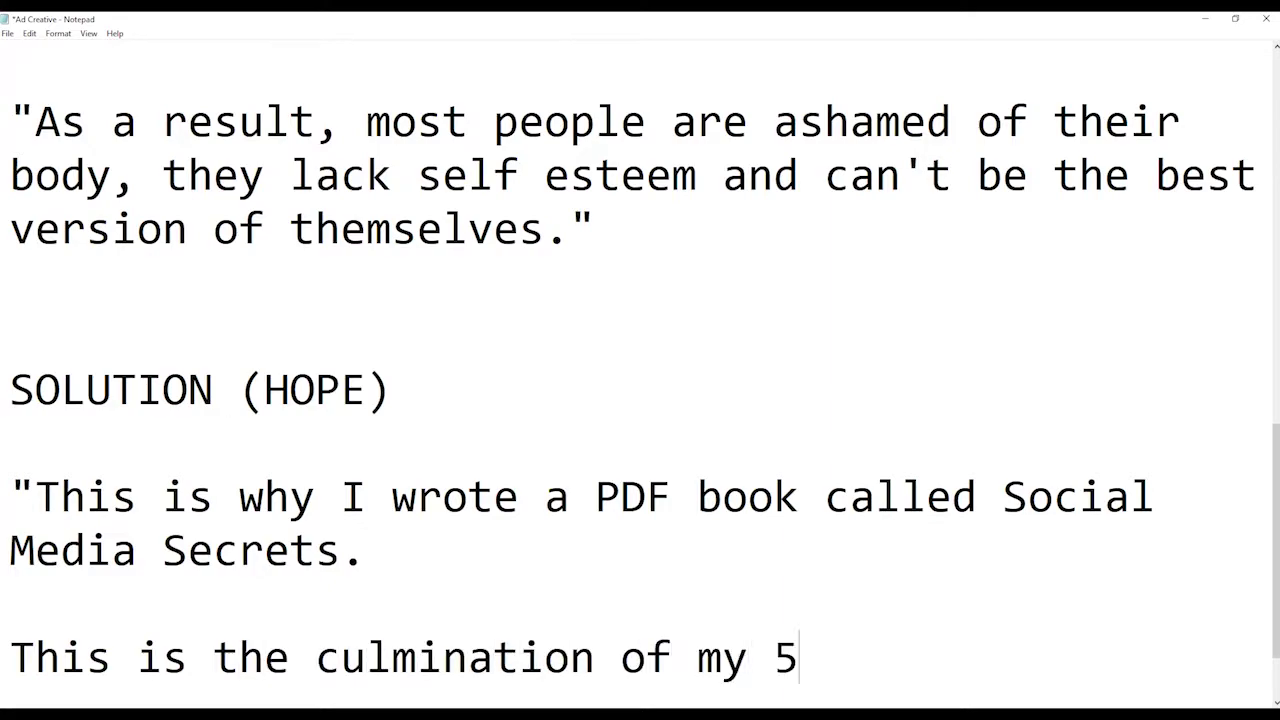
type(" years of onl")
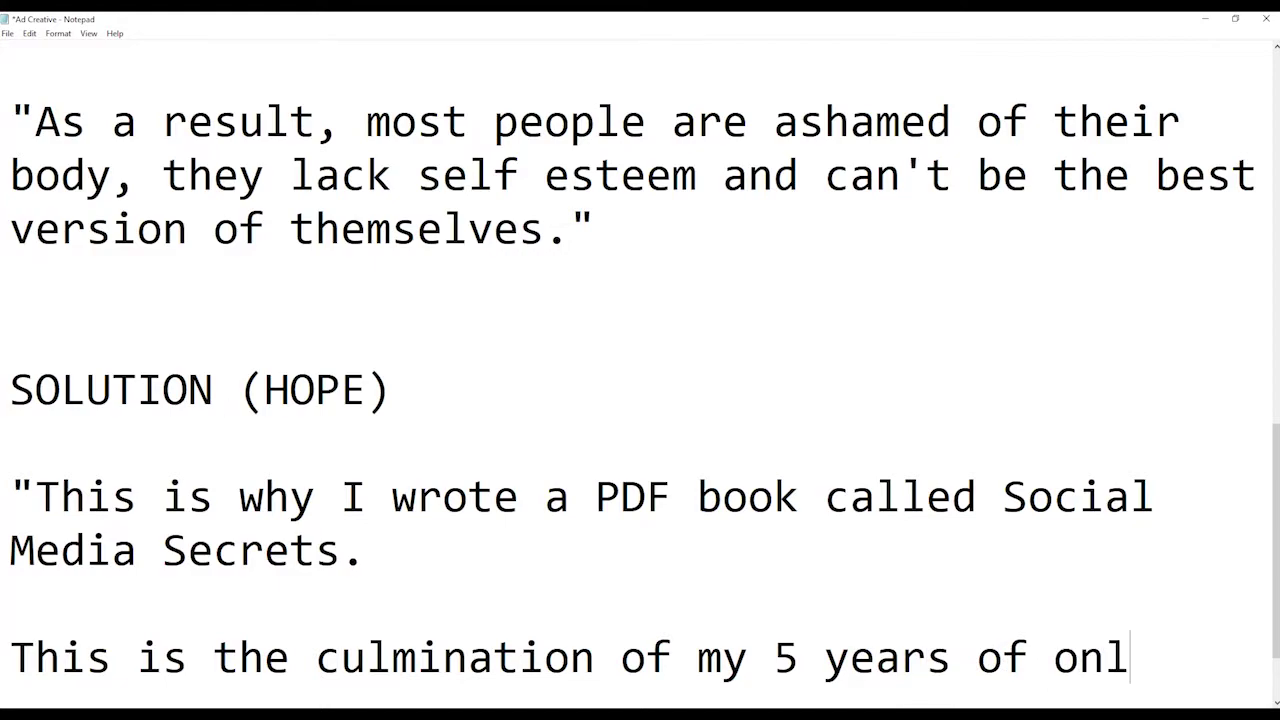
type("ine marketing experie")
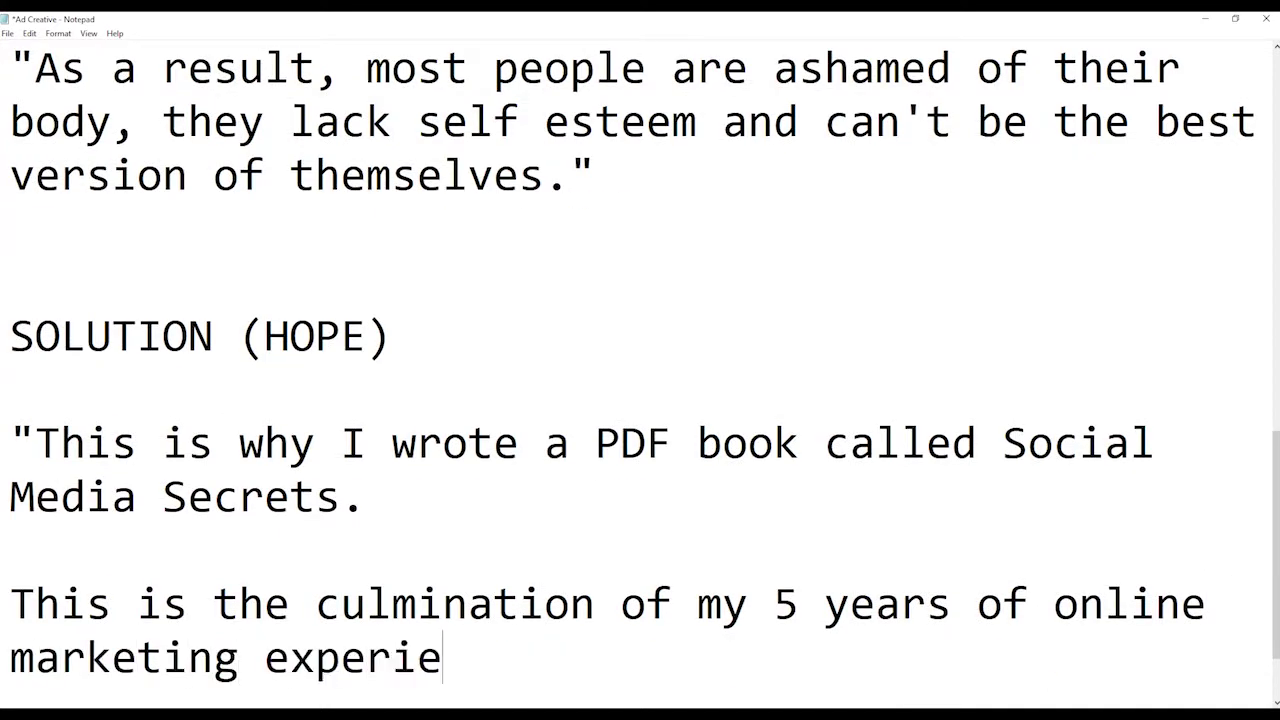
- Complete the "culmination" sentence with ", and in the interest of demonstrating value..."
type("nce, and in the")
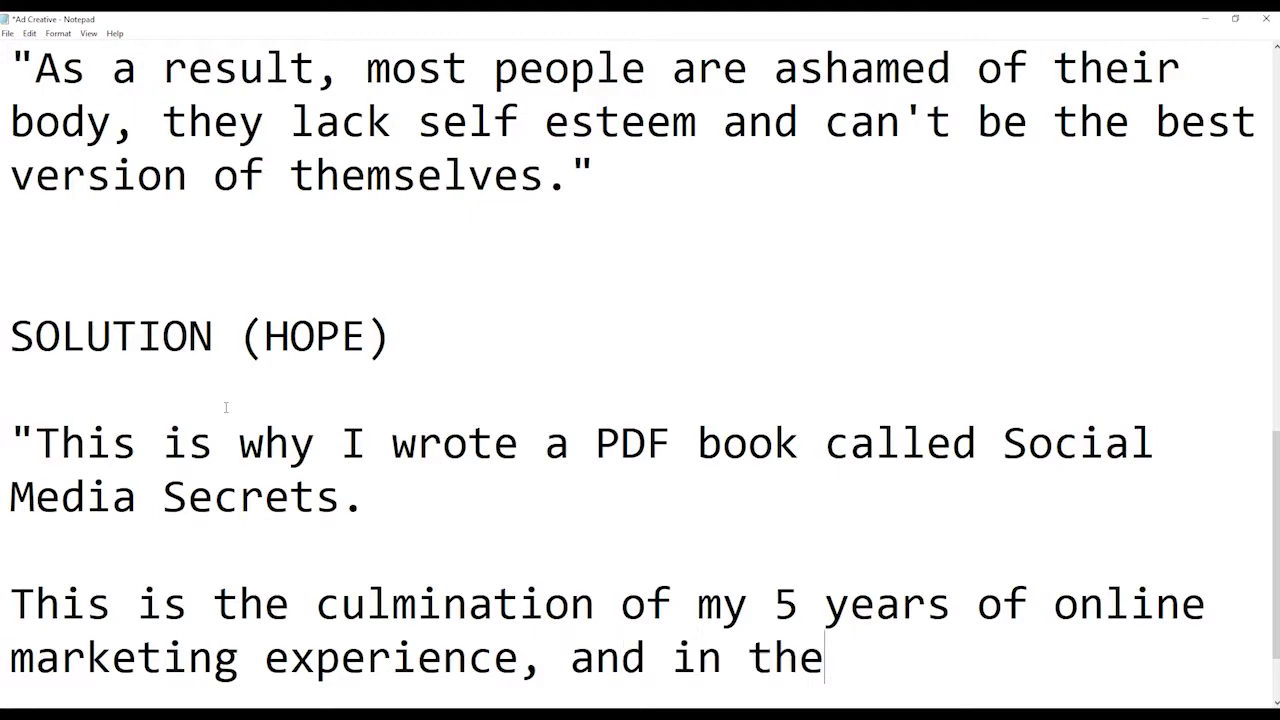
key("BackSpace")
type("e ")
type("interest of ")
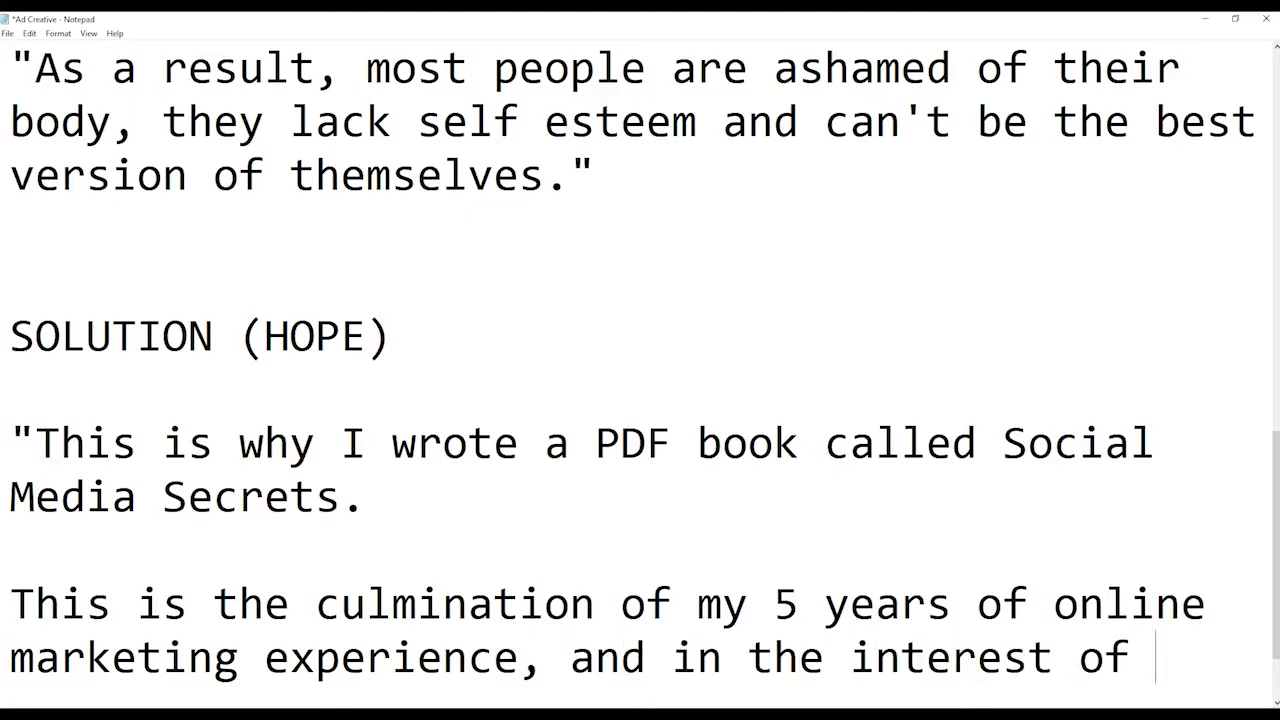
type("demonstrating value")
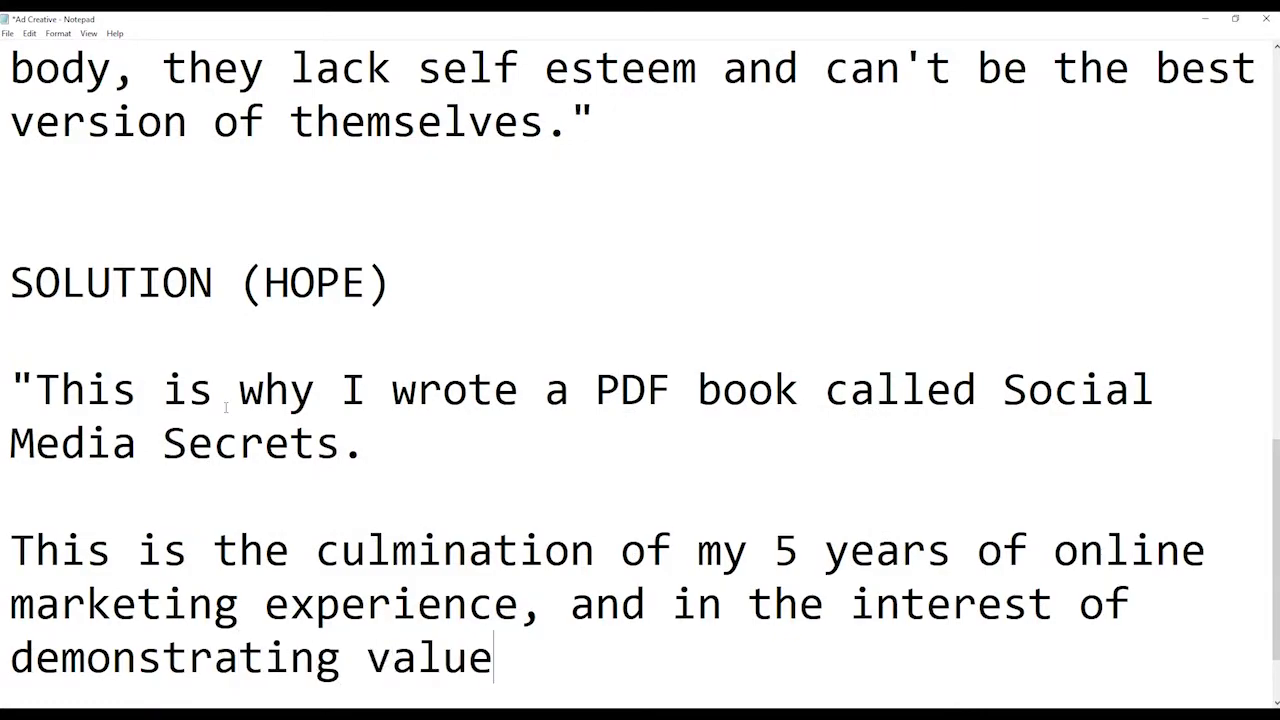
type("...")
- Add a separate paragraph reading "... I am giving this book away for FREE!" followed by a blank line
key("Return")
key("Return")
type("... I am gin")
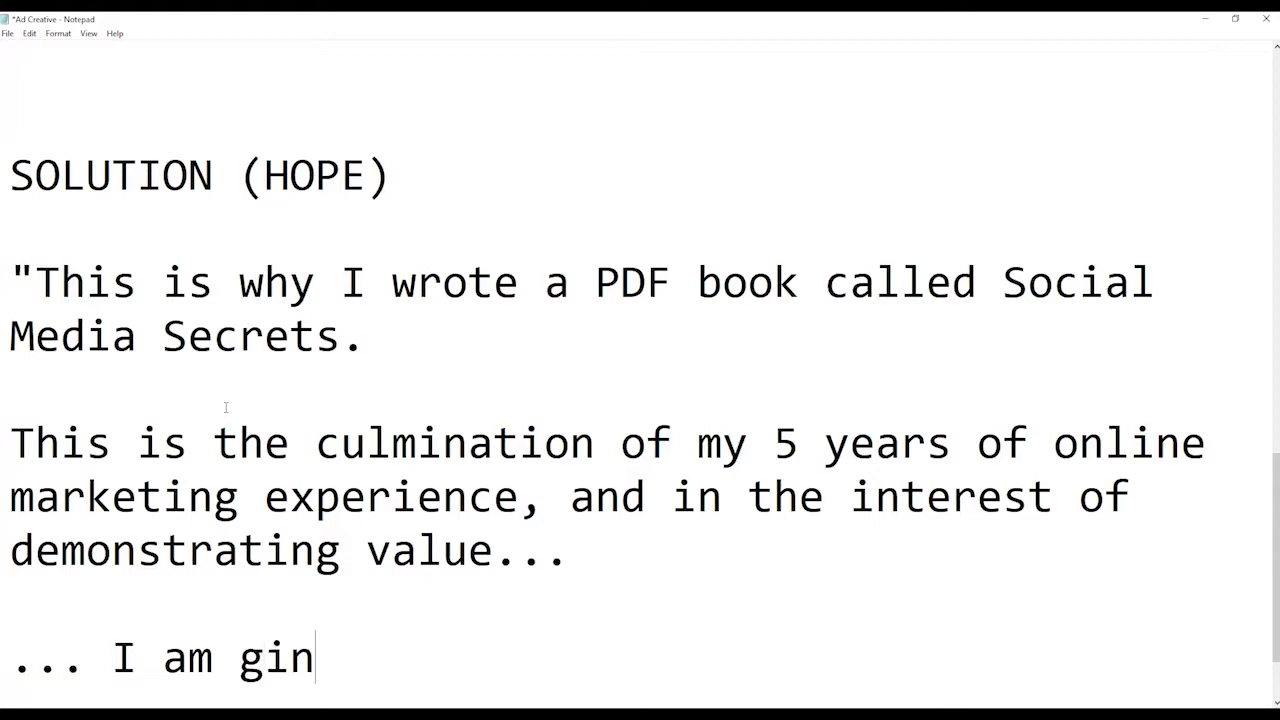
key("BackSpace")
type("ving this ")
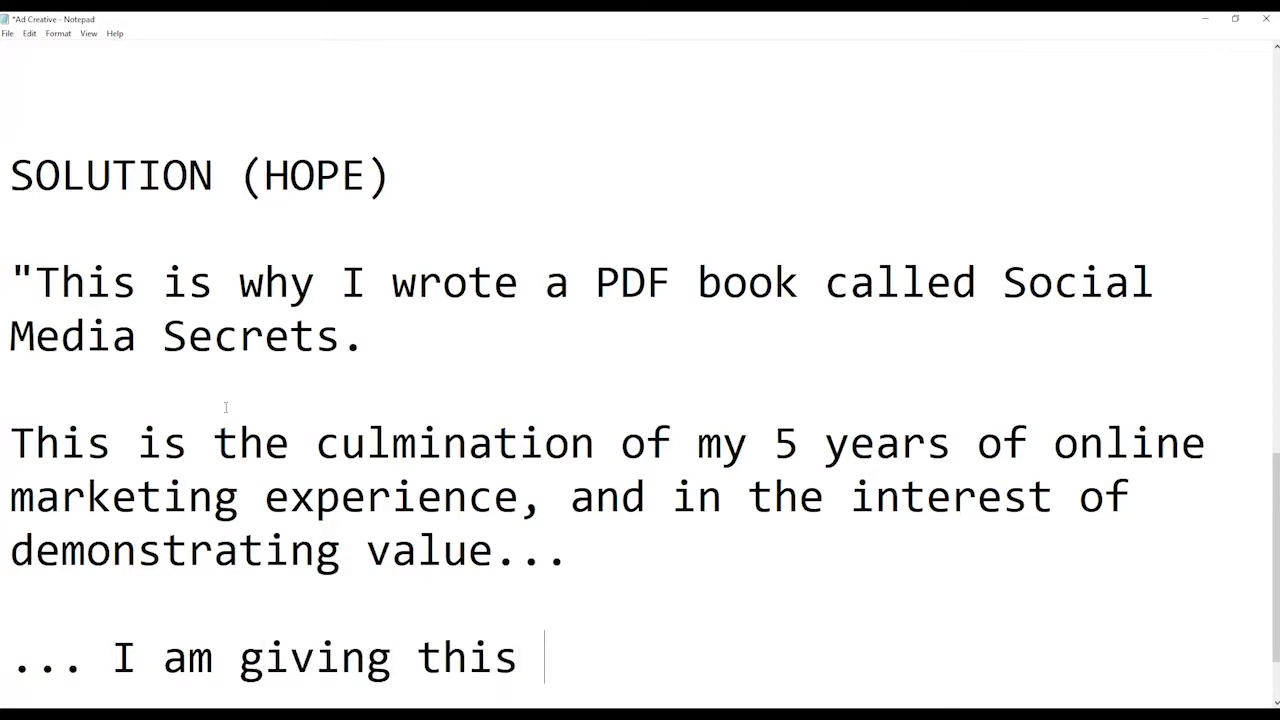
type("book awat f")
key("BackSpace")
key("BackSpace")
key("BackSpace")
type("y ")
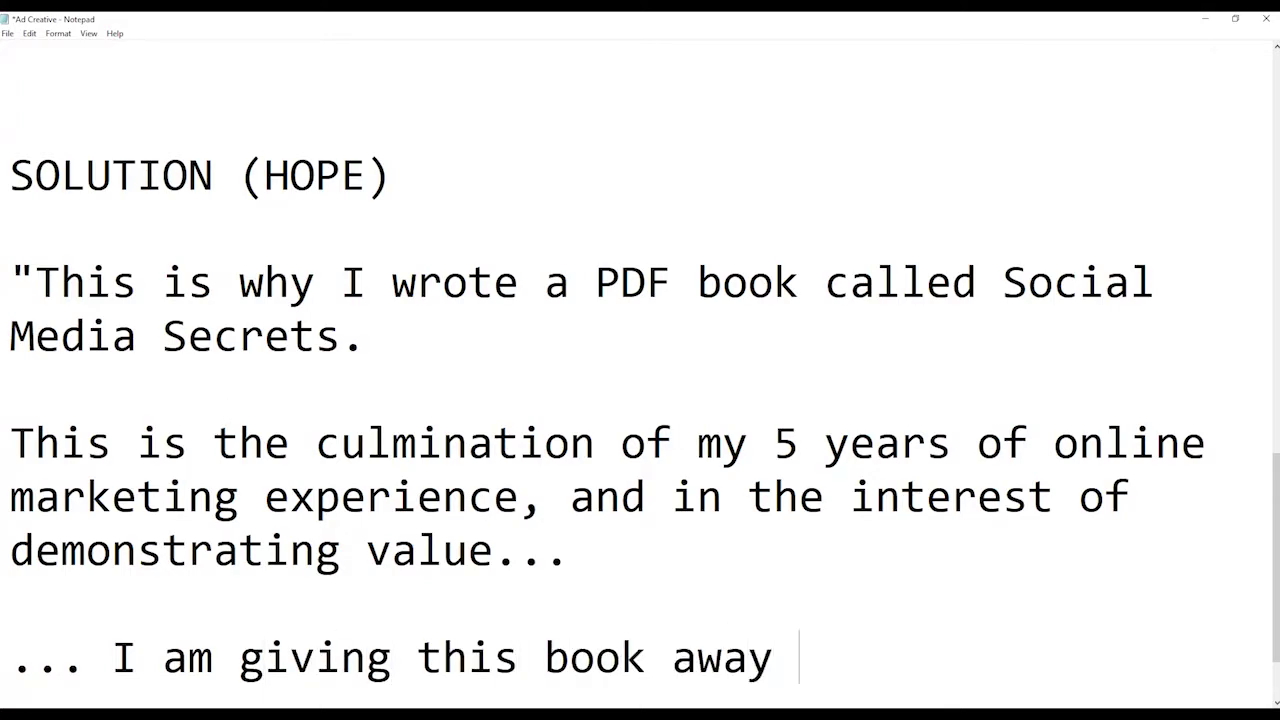
type("for FREE!")
key("Return")
key("Return")
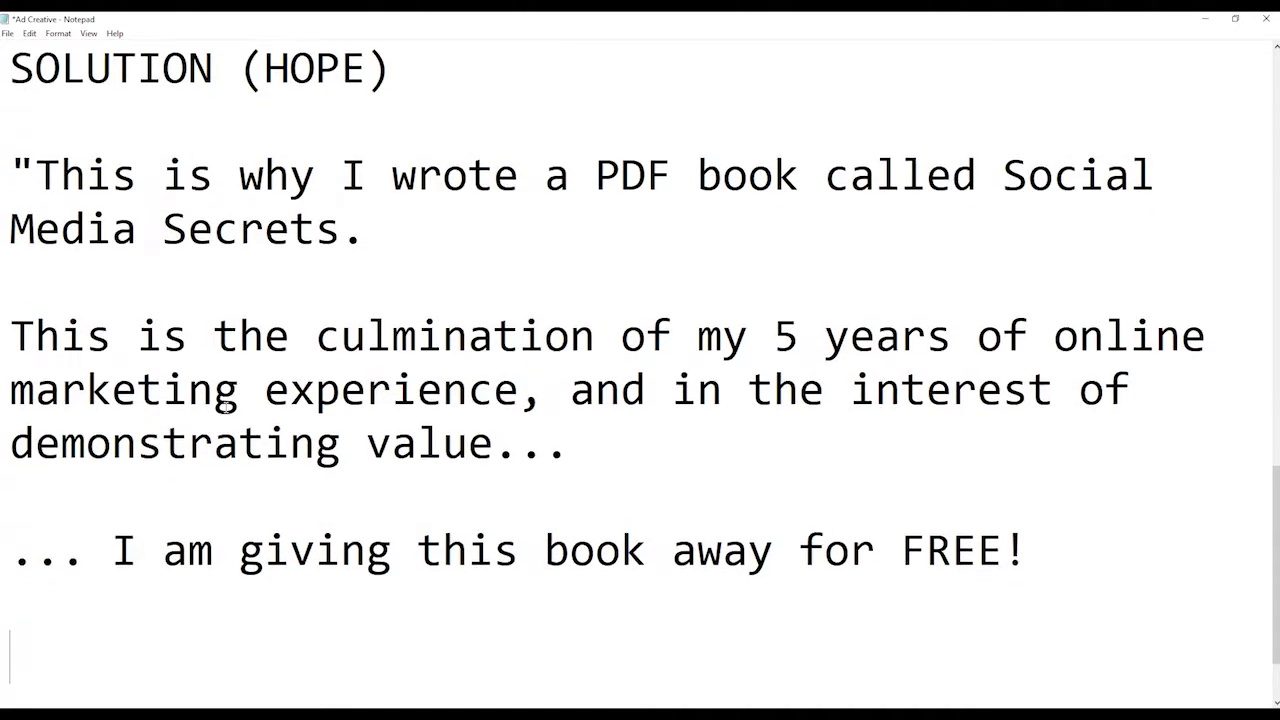
- Add the link line "=> DOMAINNAME.com/freebook/" below the free book offer, followed by a blank line
type("=> DOMAINNAME.COM/")
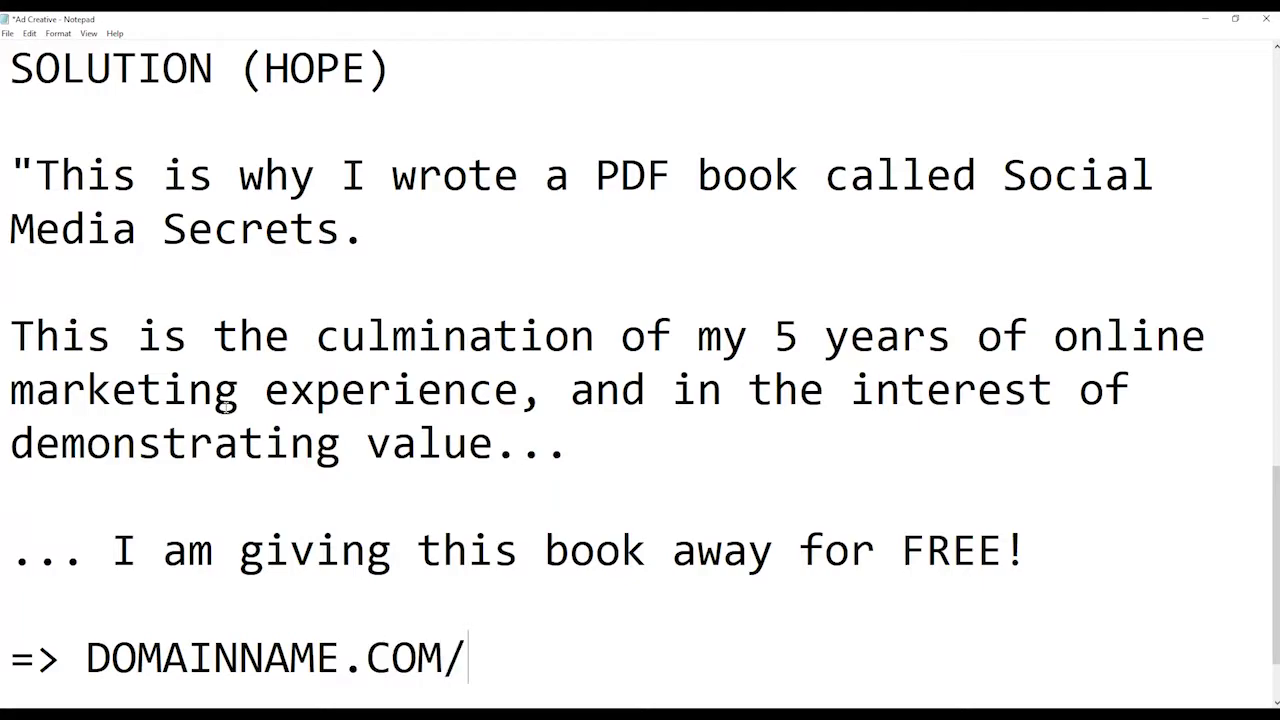
key("BackSpace")
key("BackSpace")
key("BackSpace")
key("BackSpace")
type("com")
key("BackSpace")
key("BackSpace")
key("BackSpace")
key("BackSpace")
type(".com/")
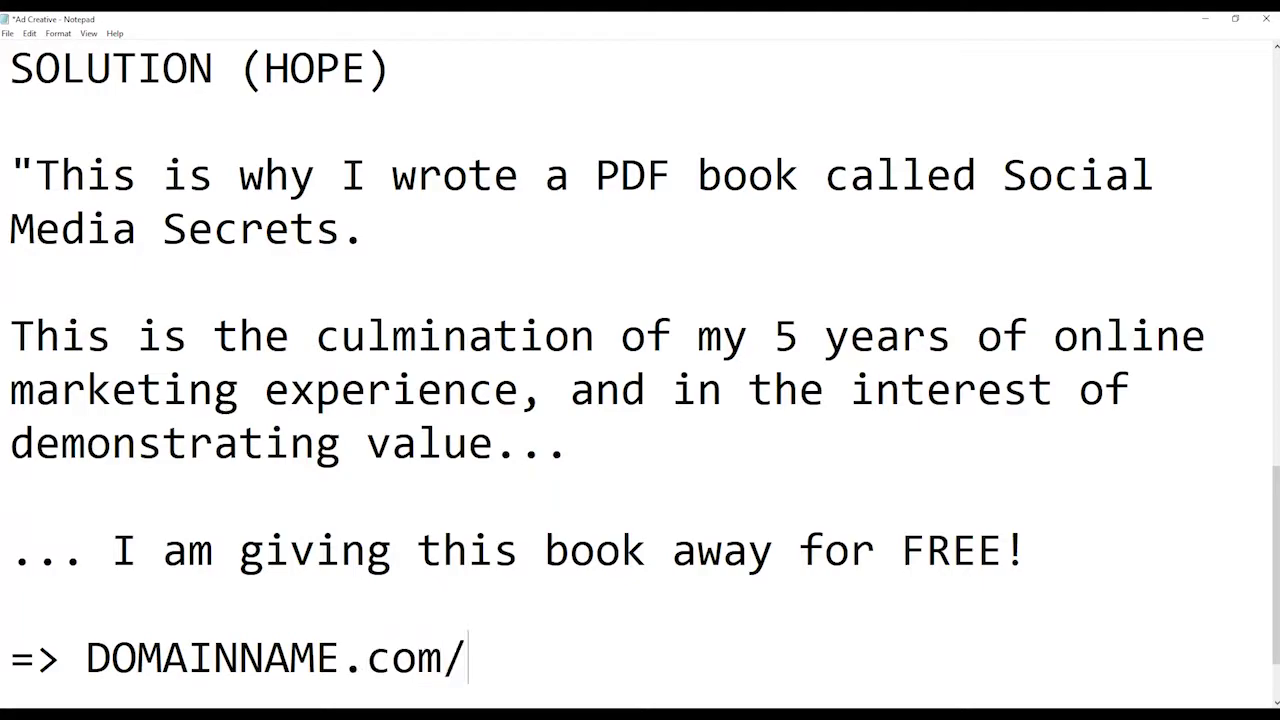
type("freebook/")
key("Return")
key("Return")
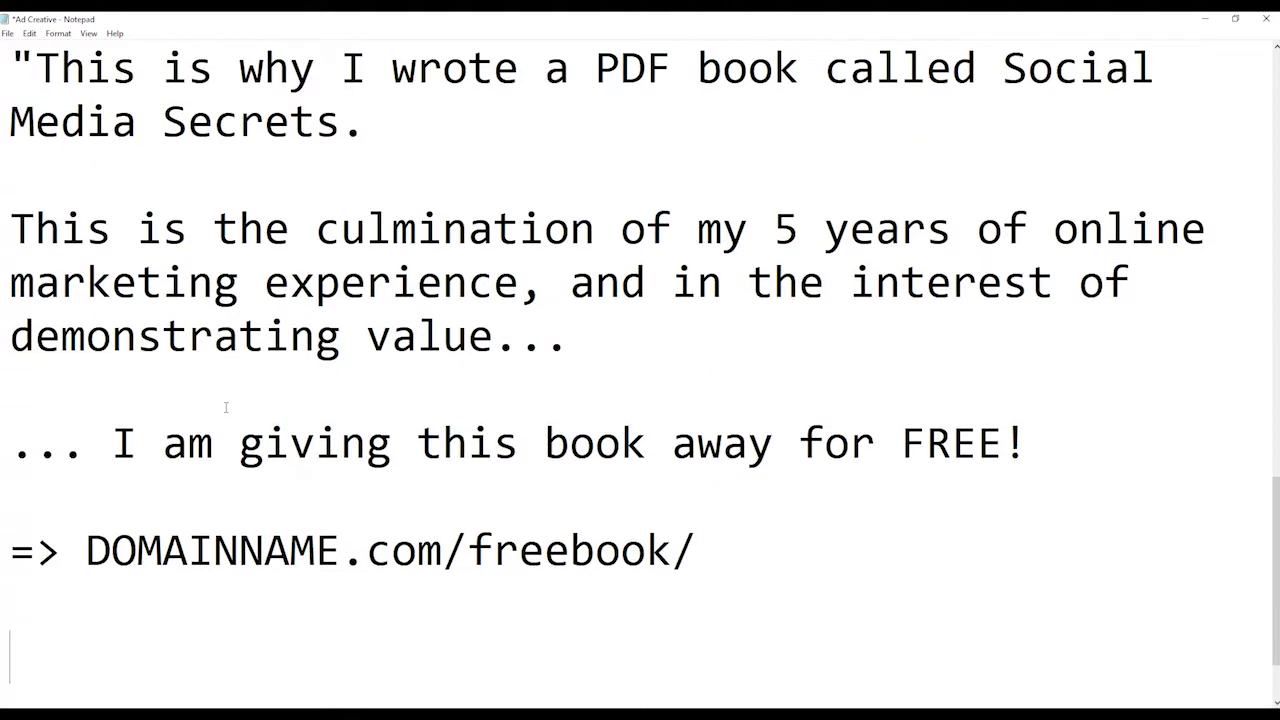
- Review the SOLUTION (HOPE) copy from the PDF book introduction down to the free book offer
key("Up")
key("Up")
key("Up")
key("Up")
scroll(226, 407, "up", 1)
scroll(530, 450, "down", 1)
left_click_drag(570, 282, 1015, 441)
left_click(1015, 441)
scroll(1012, 446, "up", 2)
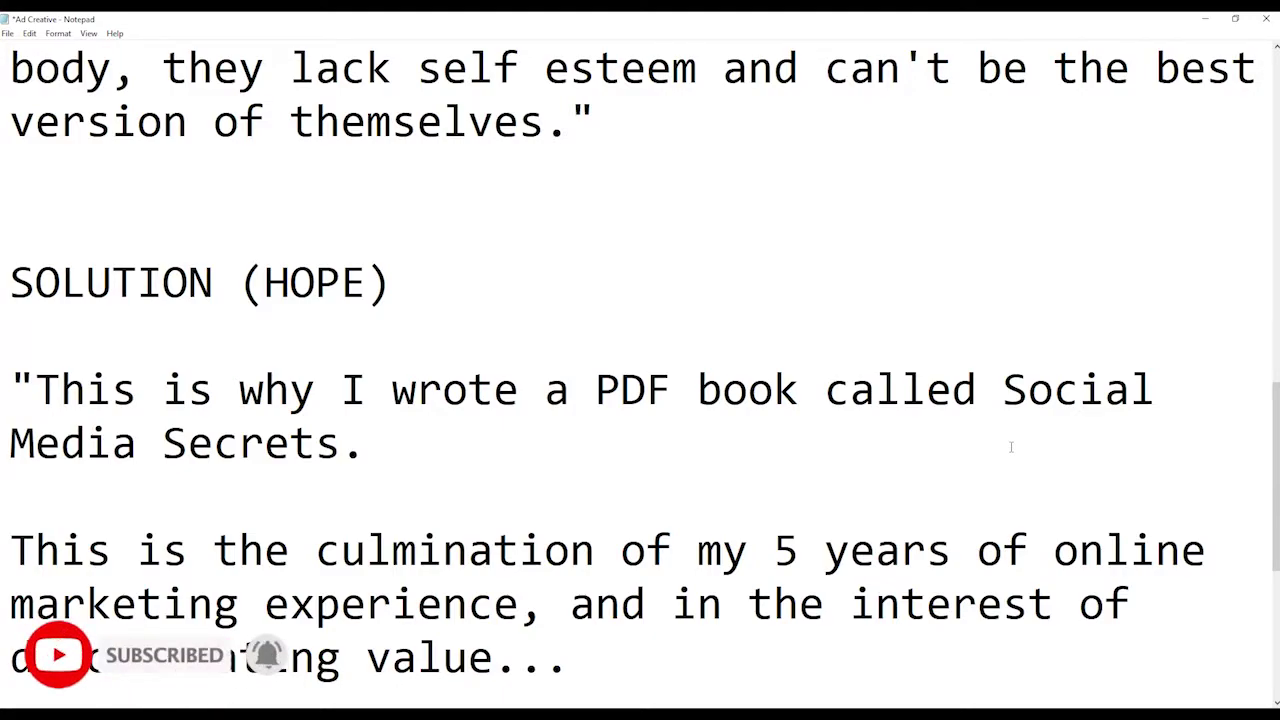
scroll(1229, 543, "down", 2)
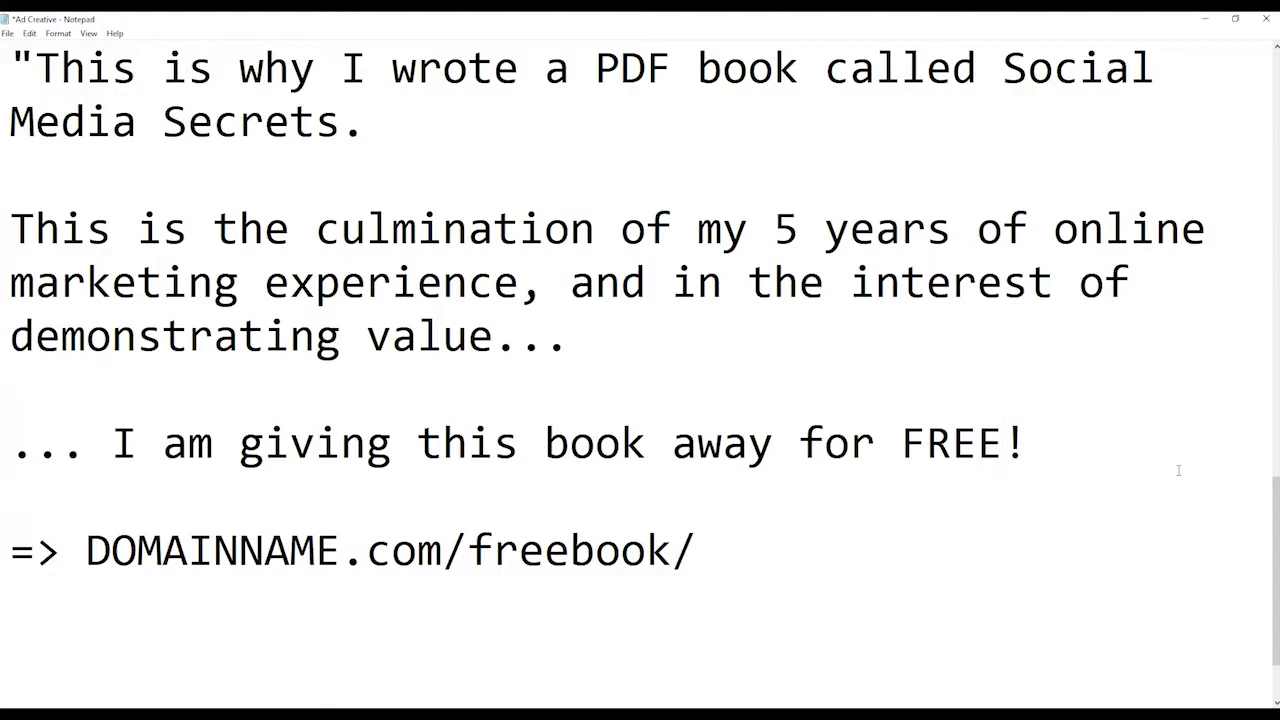
- Add the question "Why am I doing this?" below the link line, followed by a blank line
left_click(263, 657)
type("Why am I doing this?")
key("Return")
key("Return")
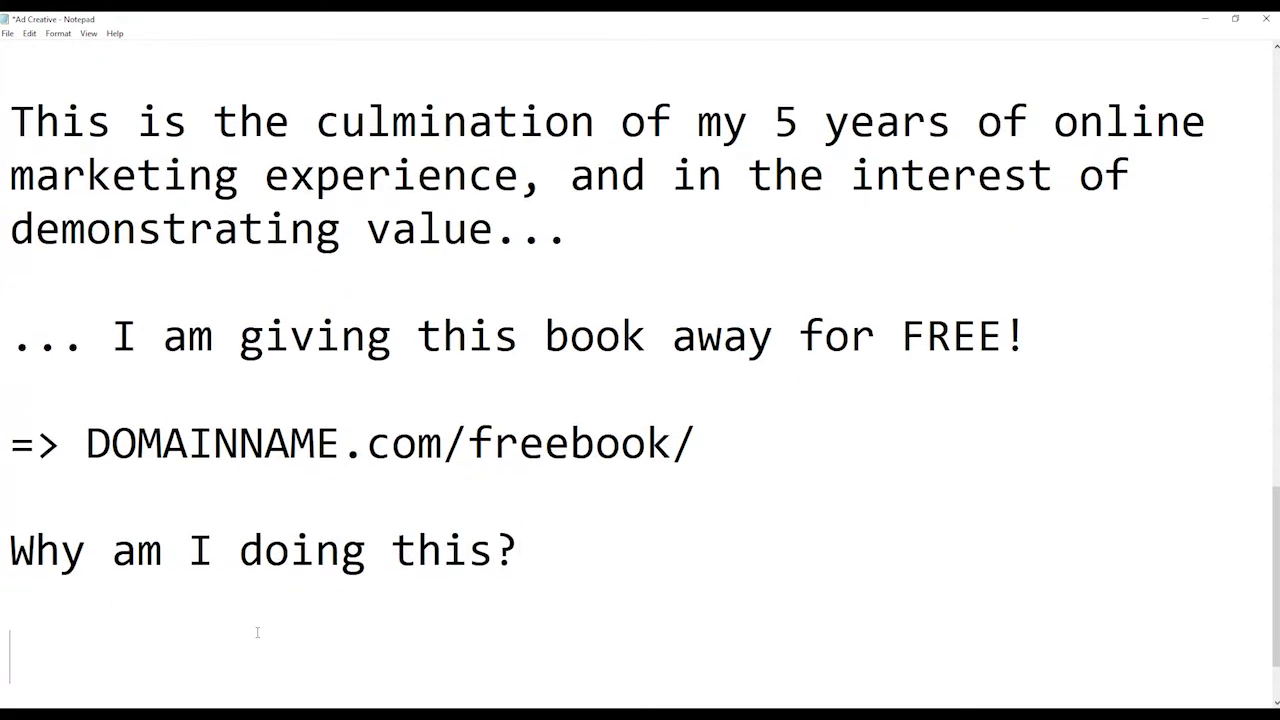
type("Truth of")
key("BackSpace")
key("BackSpace")
type("b")
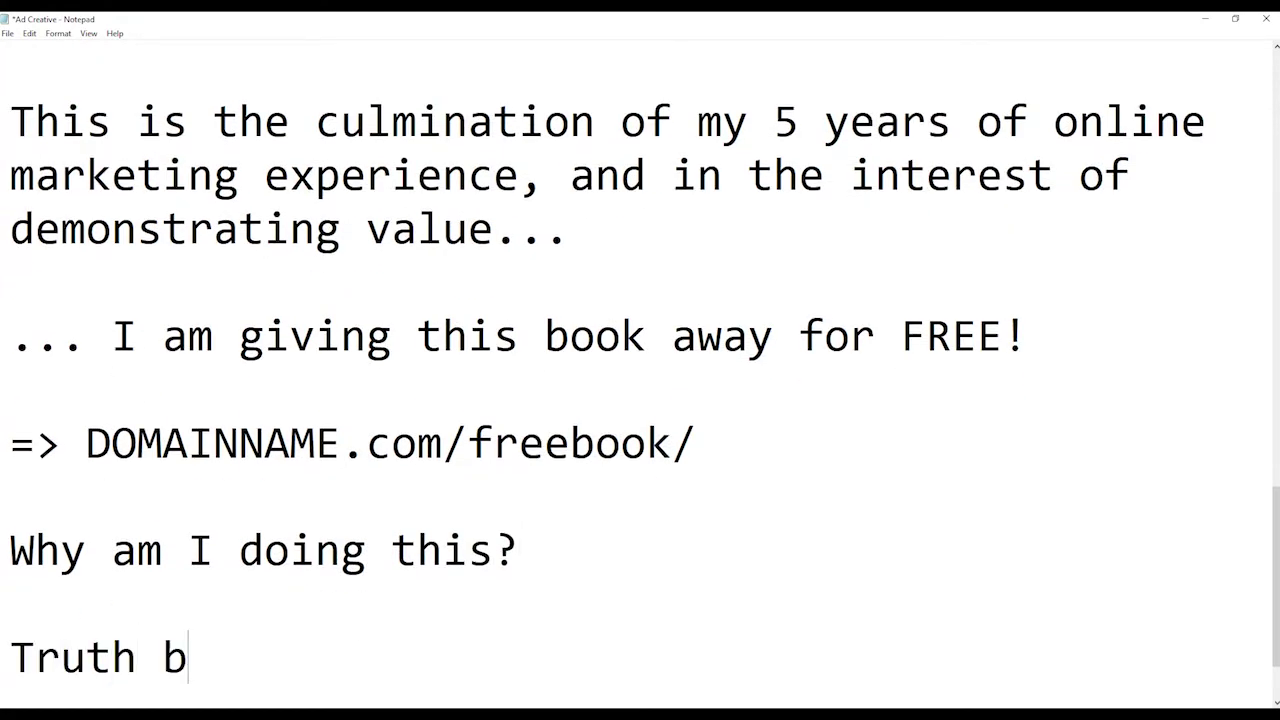
type("e told, th")
key("BackSpace")
key("BackSpace")
key("BackSpace")
key("BackSpace")
key("BackSpace")
key("BackSpace")
key("BackSpace")
key("BackSpace")
key("BackSpace")
key("BackSpace")
key("BackSpace")
key("BackSpace")
key("BackSpace")
key("BackSpace")
key("BackSpace")
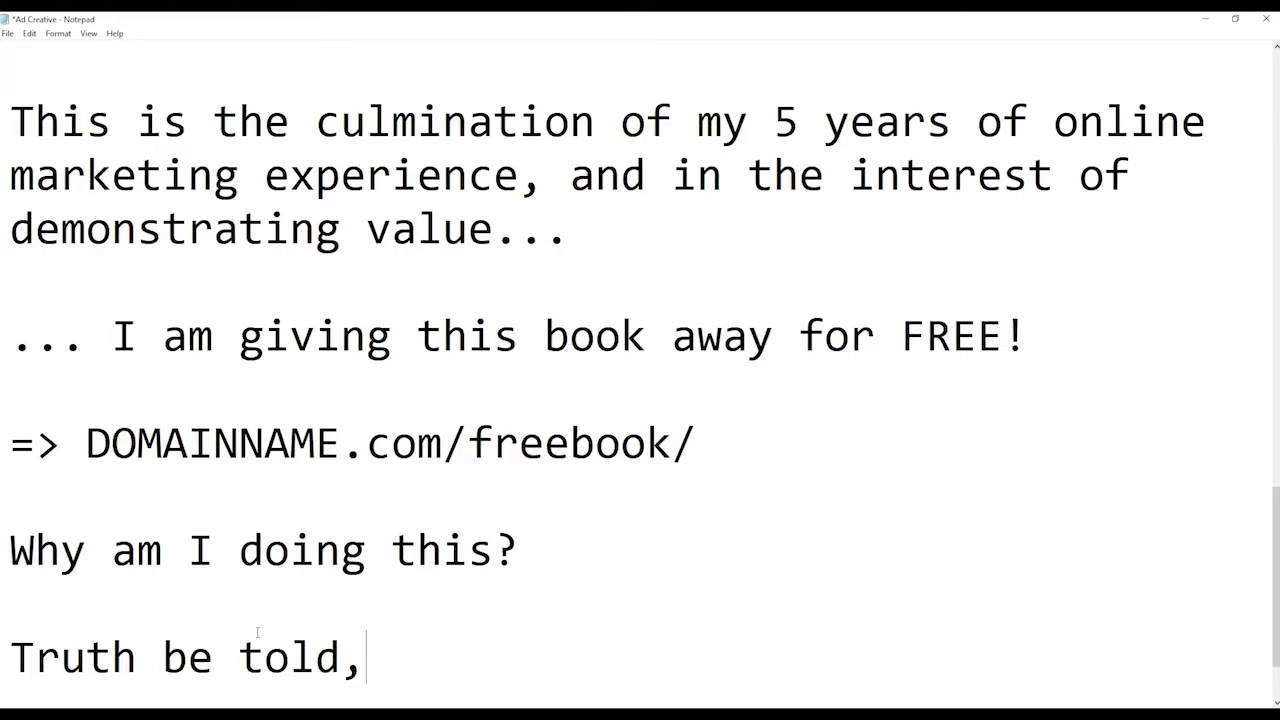
key("BackSpace")
key("BackSpace")
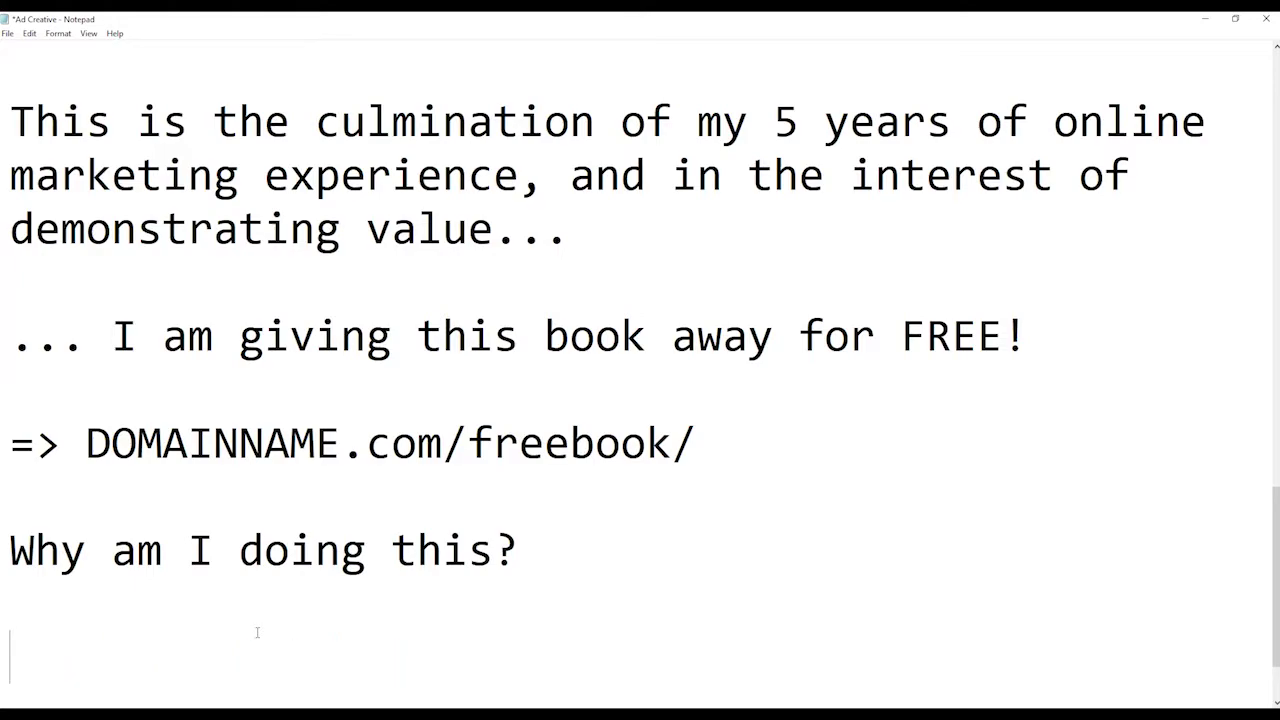
- Start the answer below the question with "I find that there are a lot of self-annointed 'experts' that"
type("I find that the")
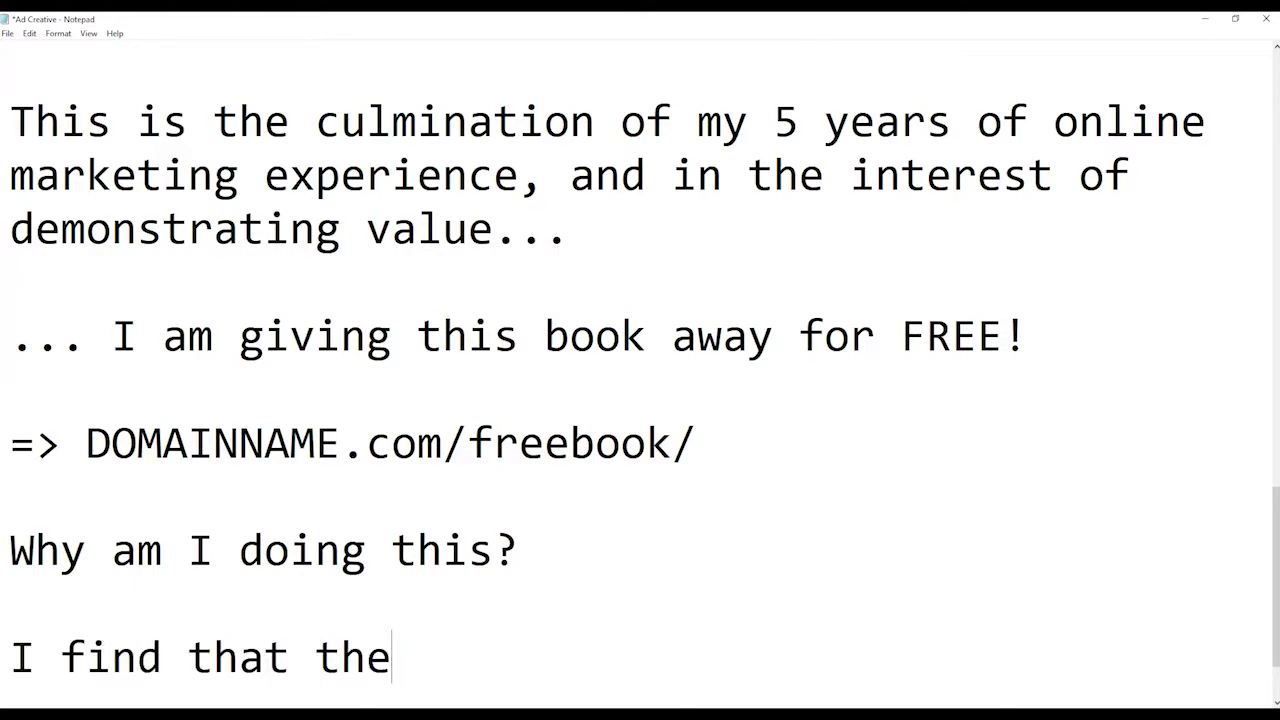
type("re are a lot of ")
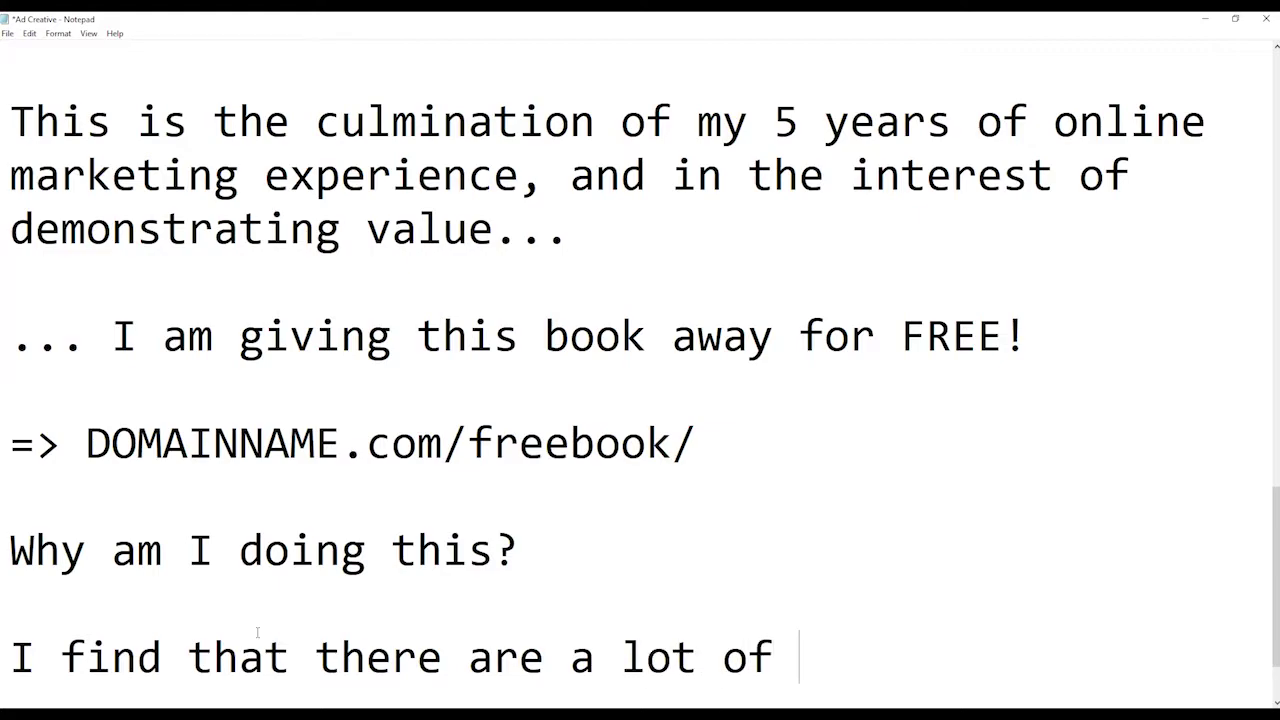
type("self-anno")
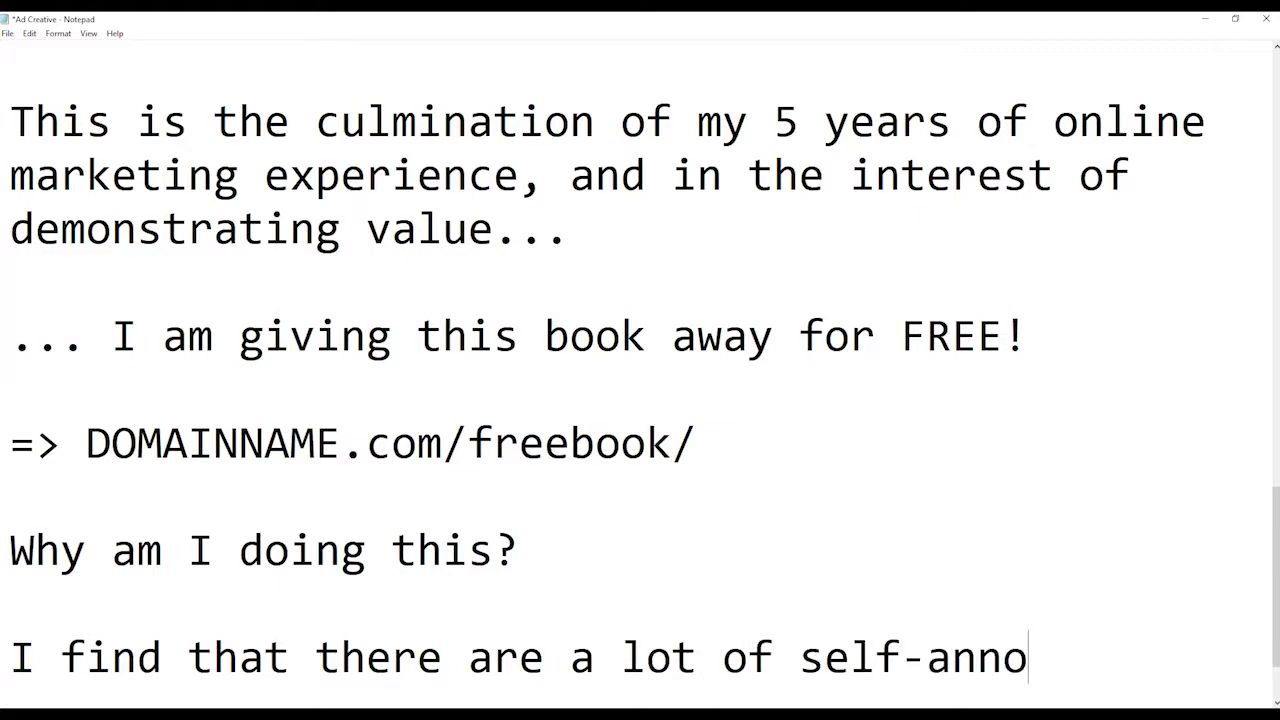
type("inted 'experts'")
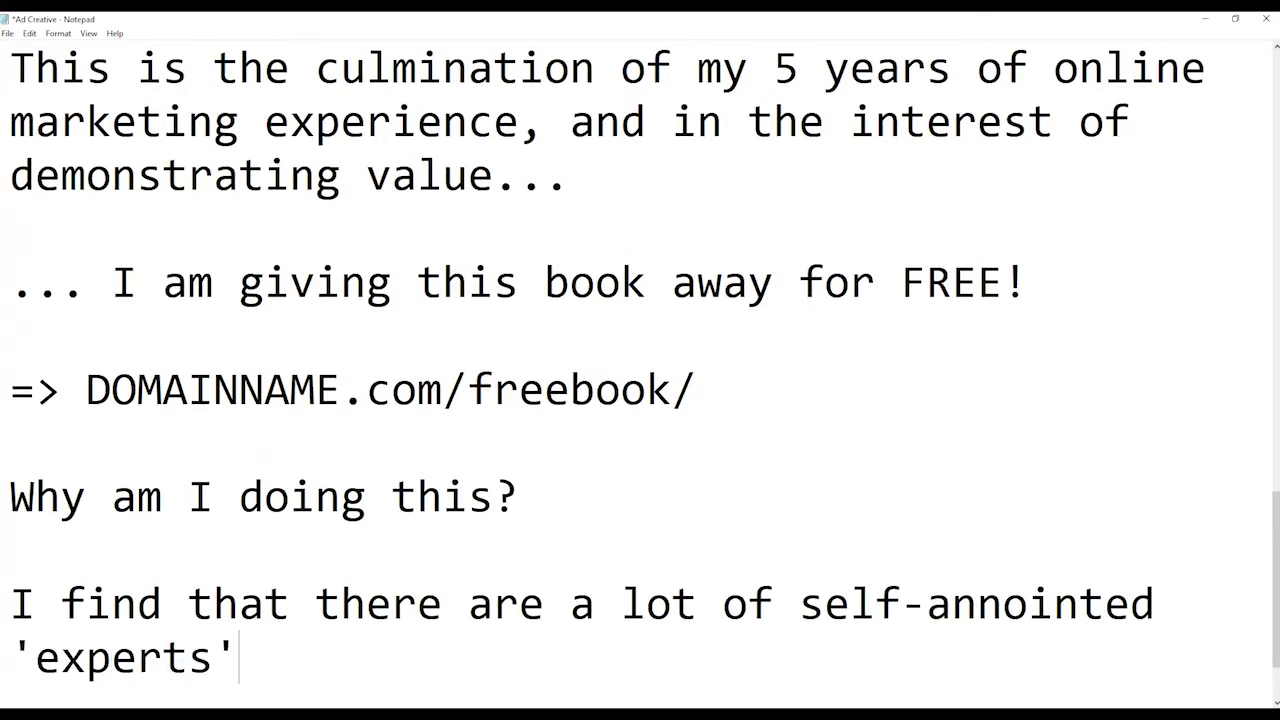
type(" that ")
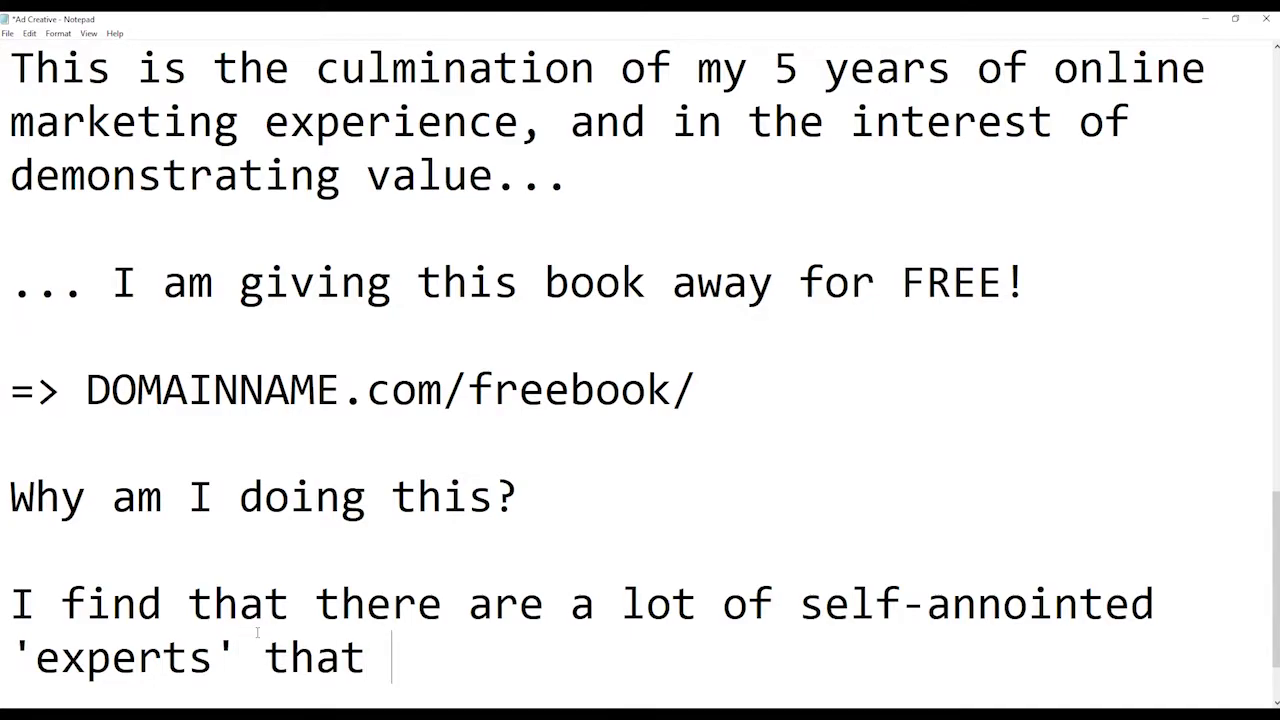
- Finish the sentence with "share half-baked and even dangerous advice that mislead other well intentioned business owners." and leave a blank line below
type("share ")
type("half")
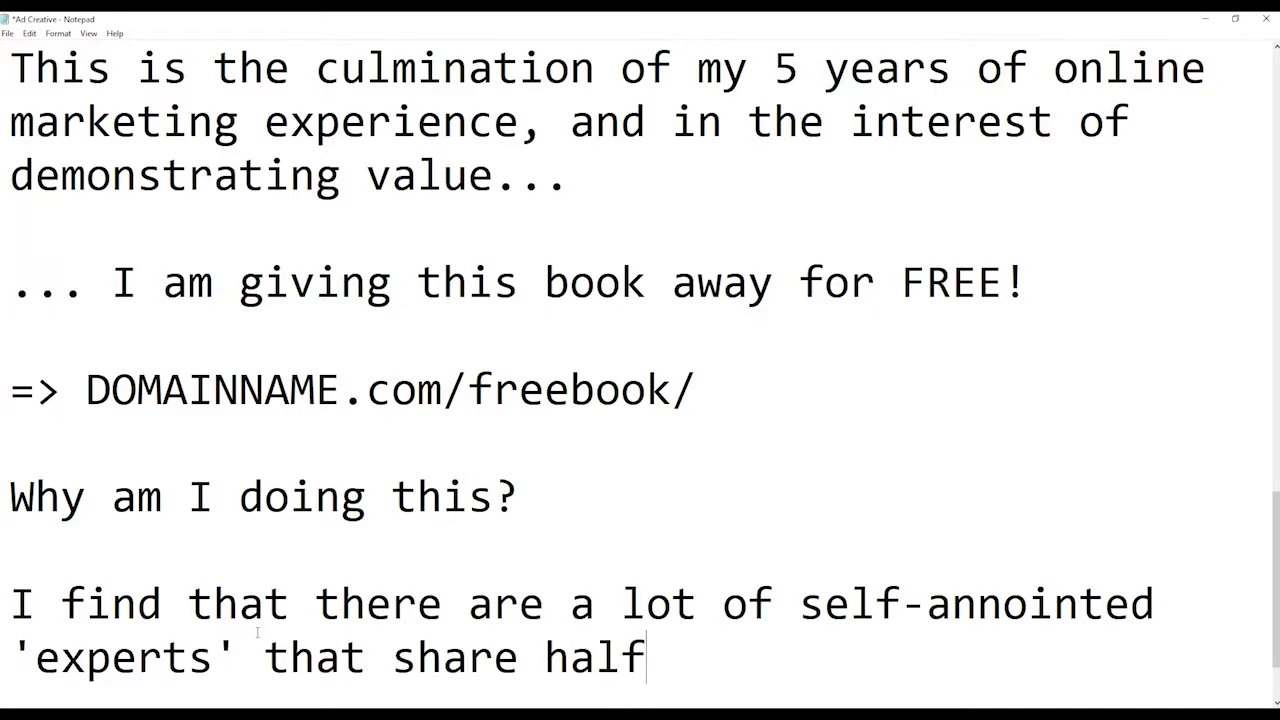
type("-baked and even dangerous advicd")
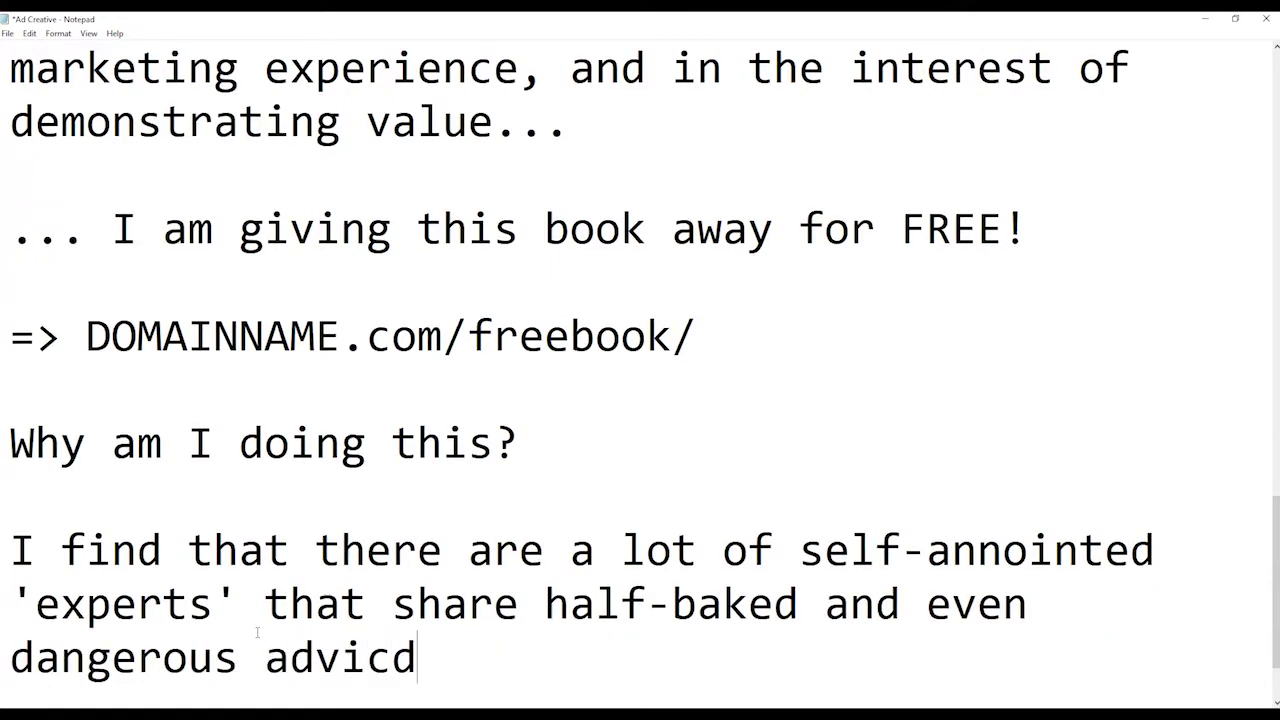
key("BackSpace")
type("e that mislead other ")
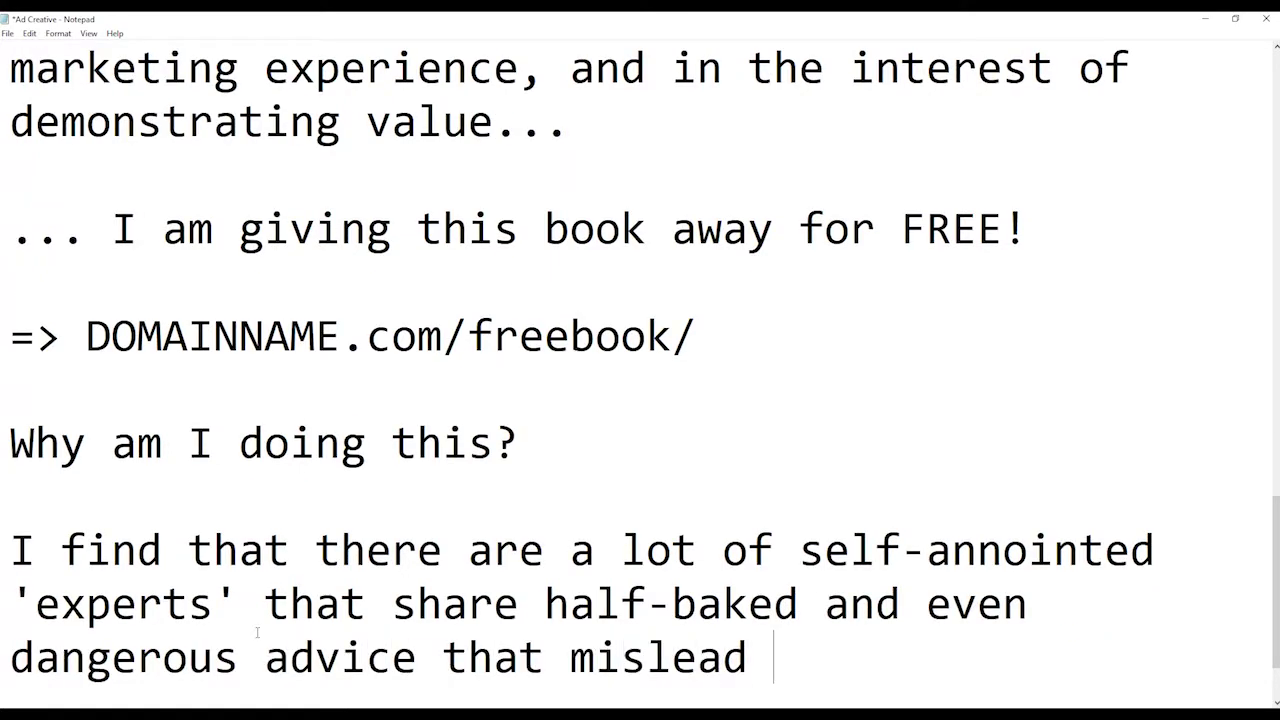
type("we")
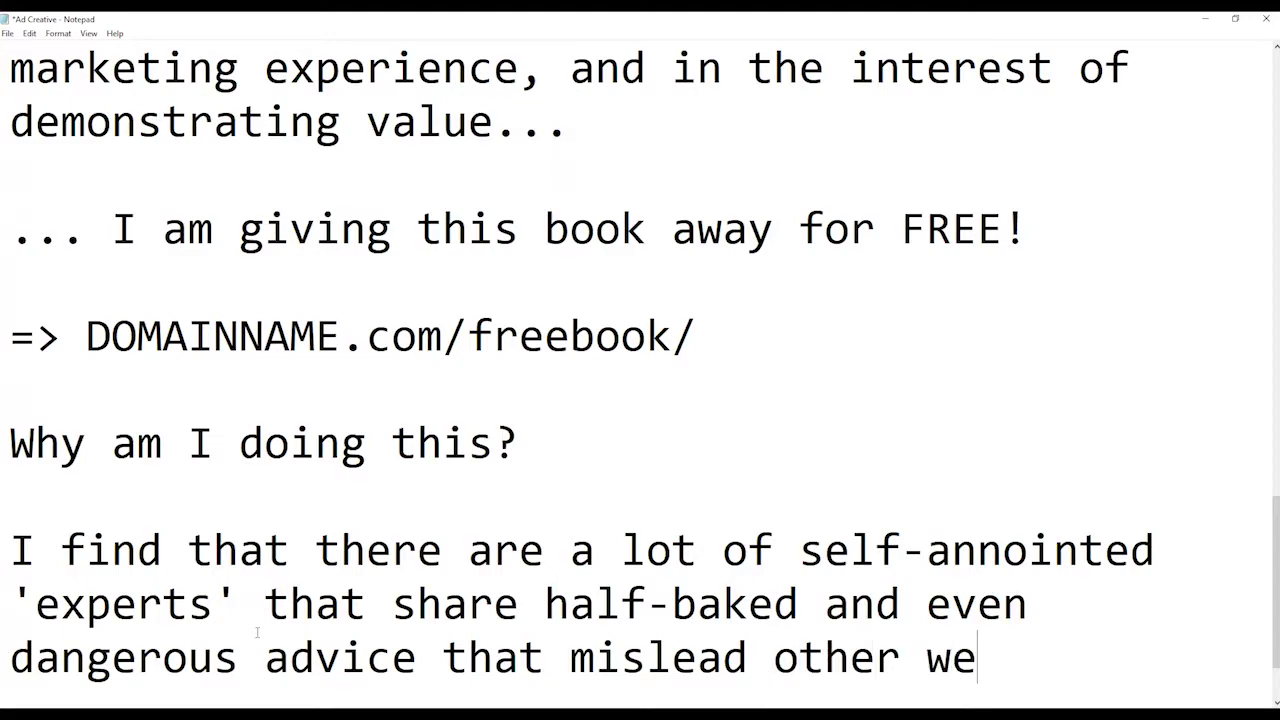
type("ll intentioned business owners.")
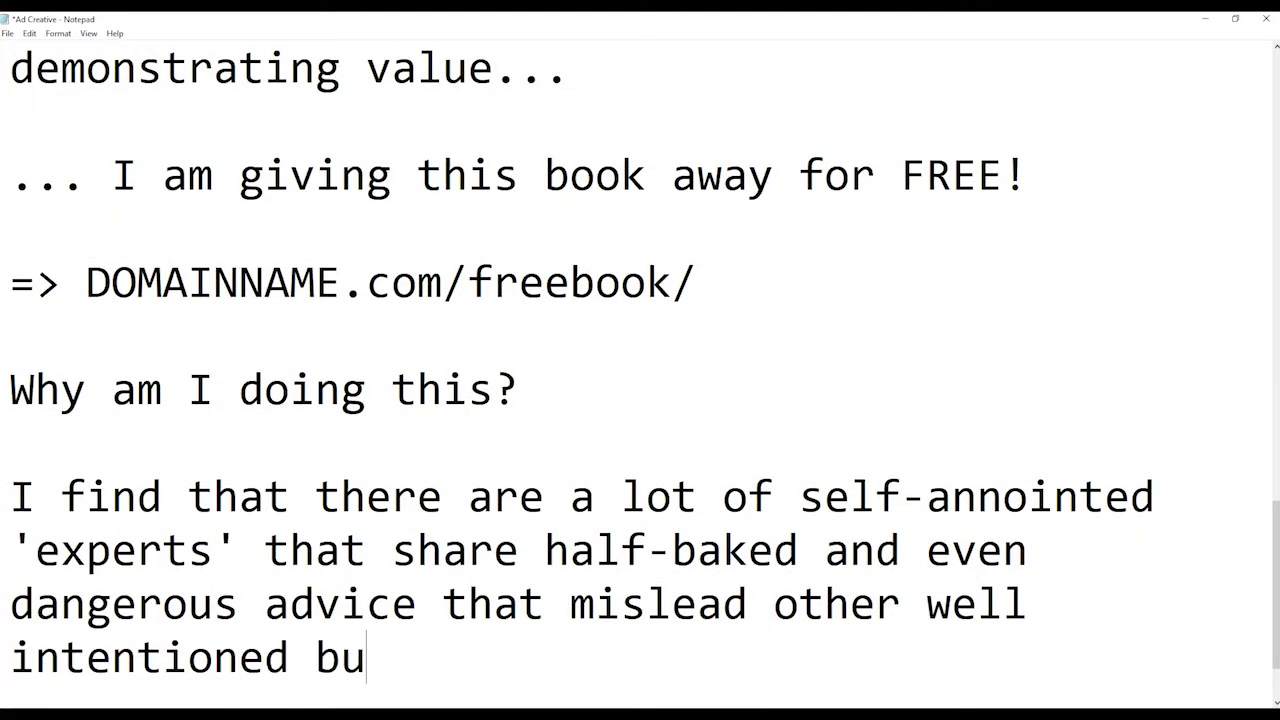
key("Return")
key("Return")
- Add the paragraph "And I find it my moral obligation to show how it's really done." followed by a blank line
type("A")
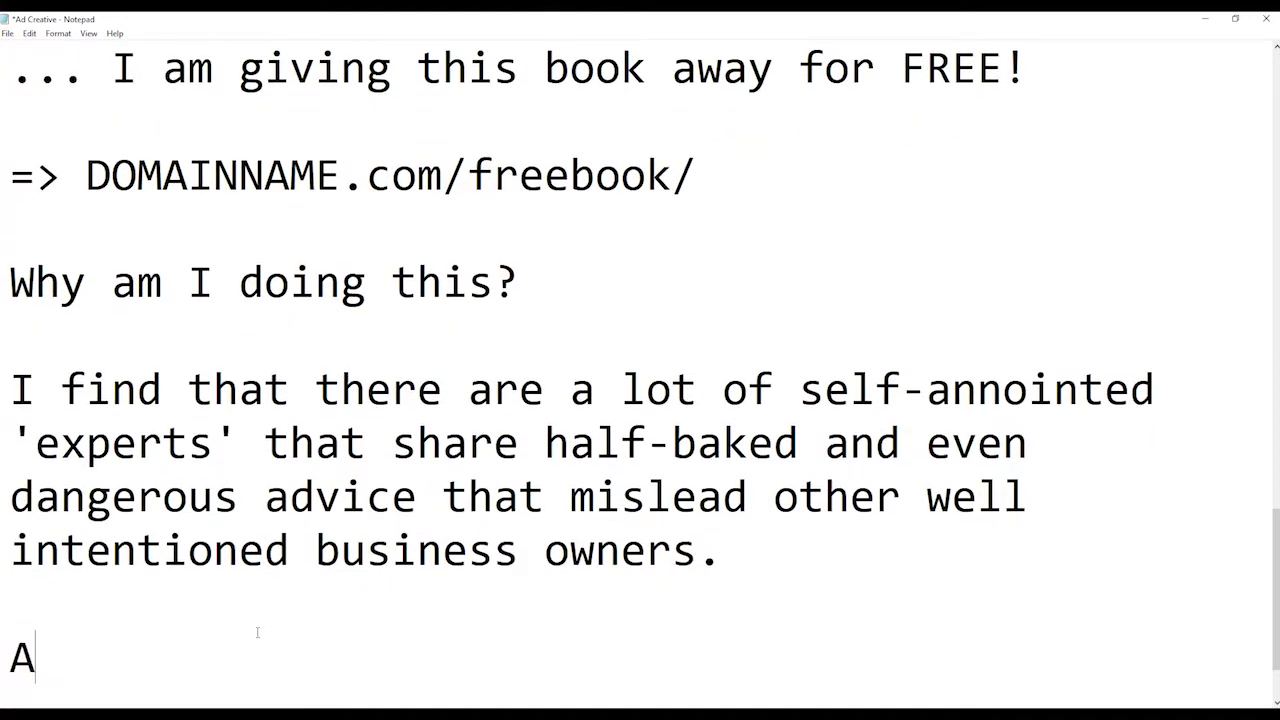
type("nd I find it my mor")
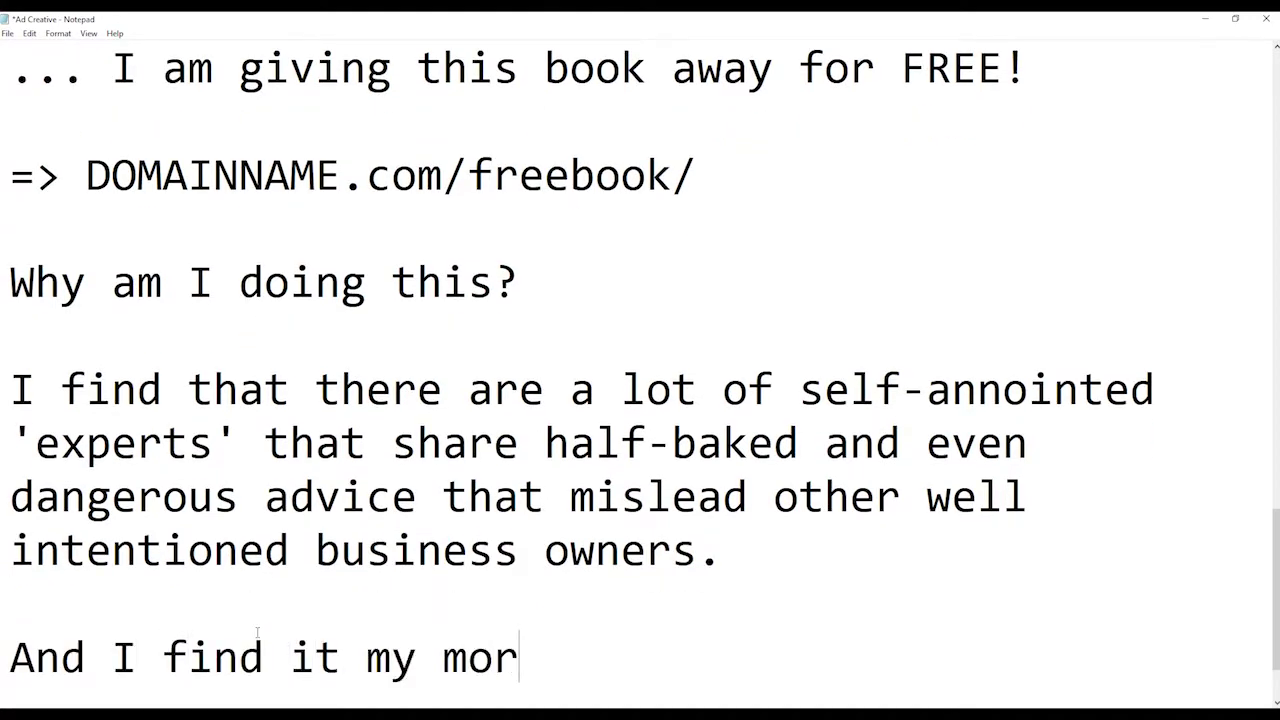
type("al obligati")
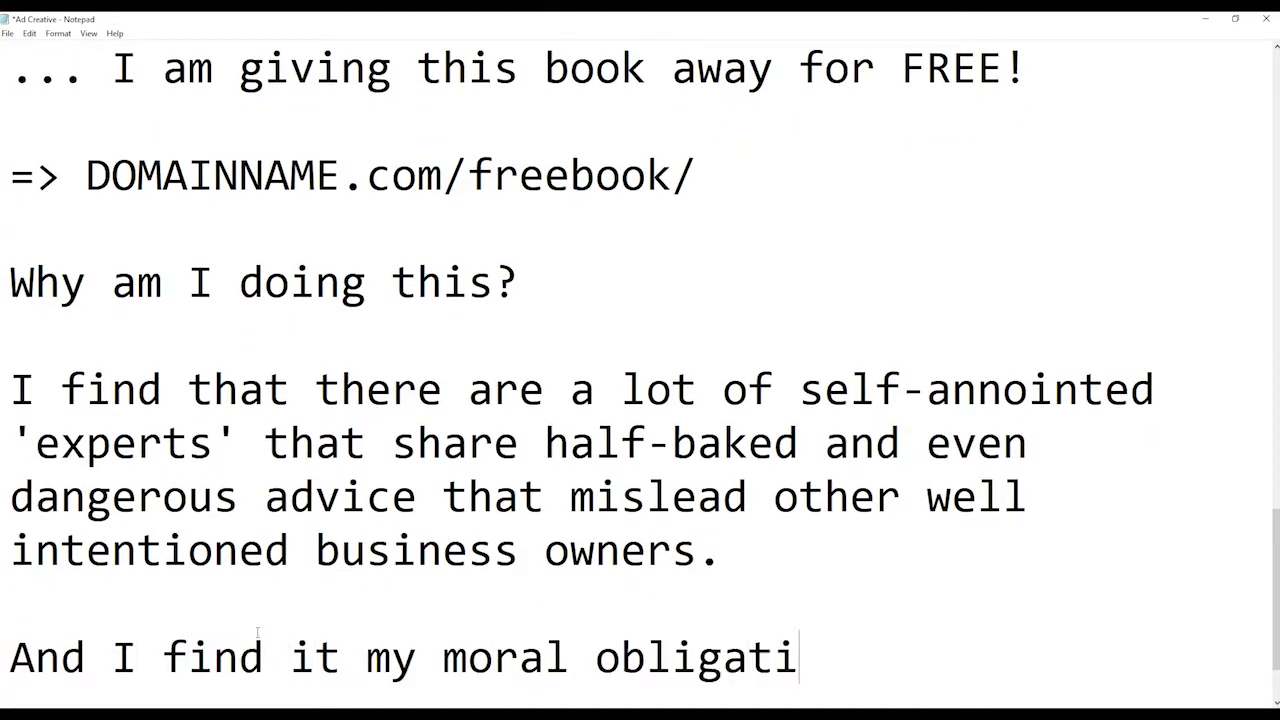
type("on to show how it's really")
key("BackSpace")
type("done.")
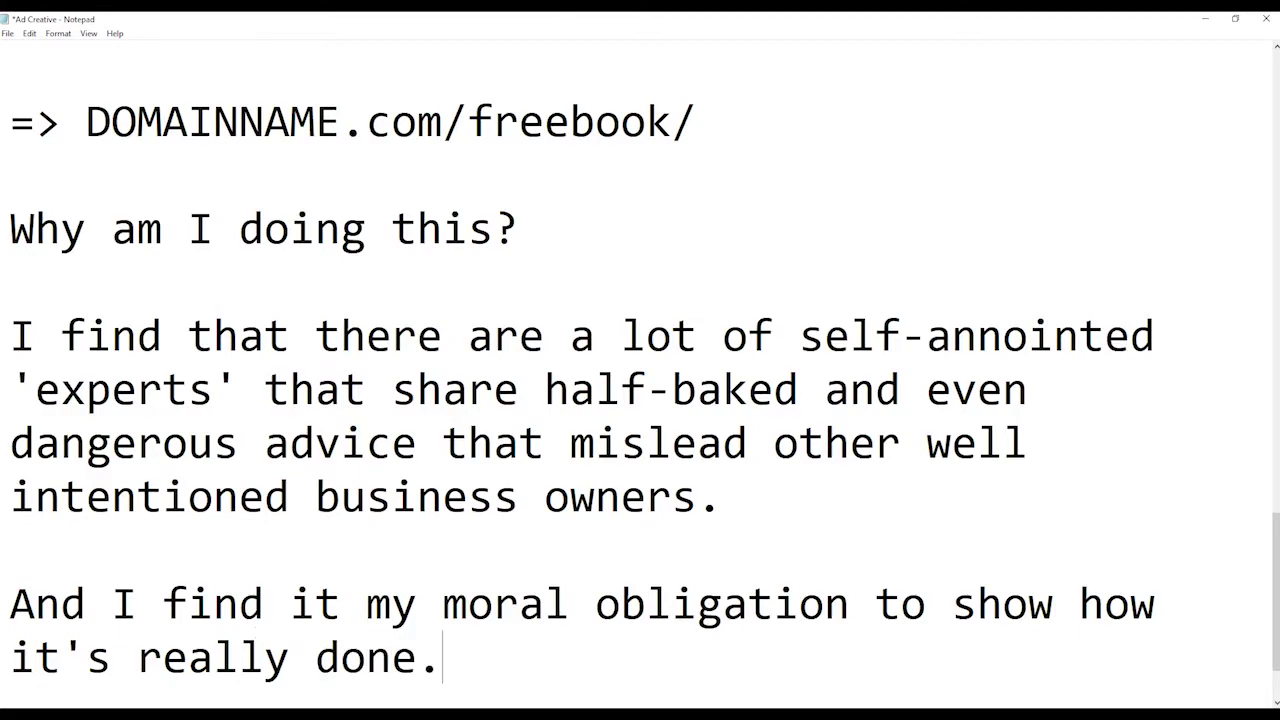
key("Return")
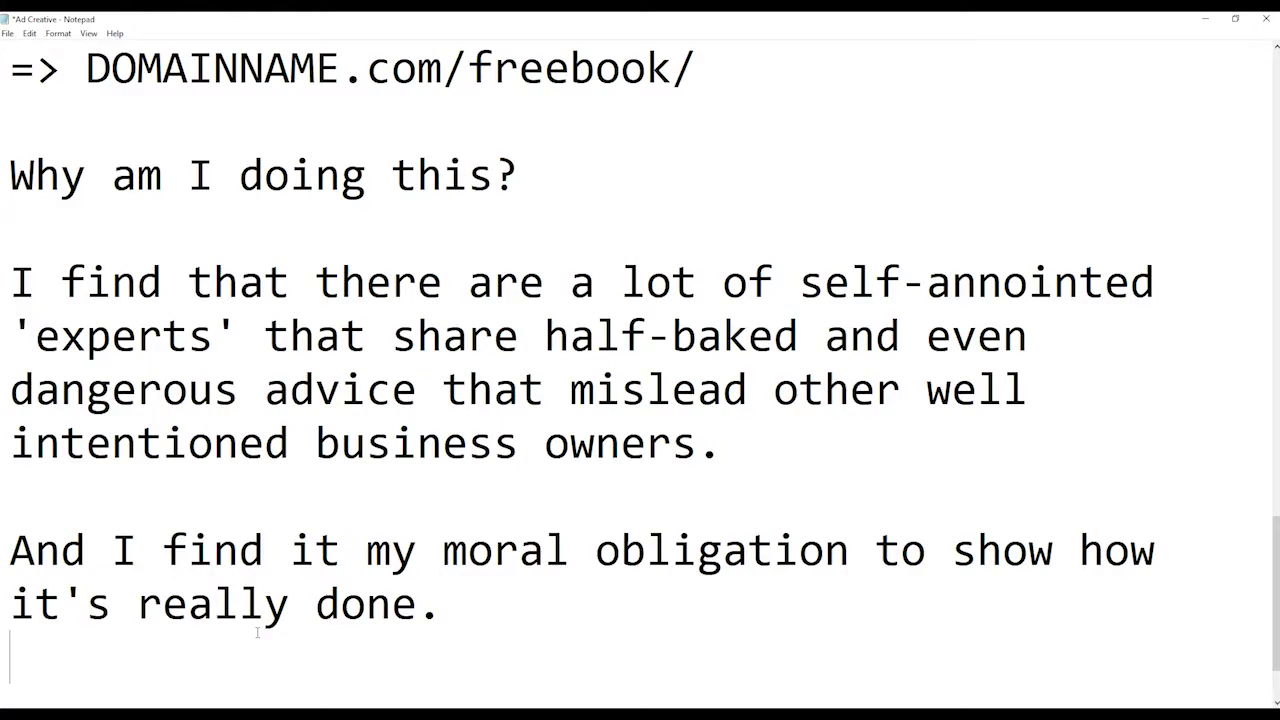
key("Return")
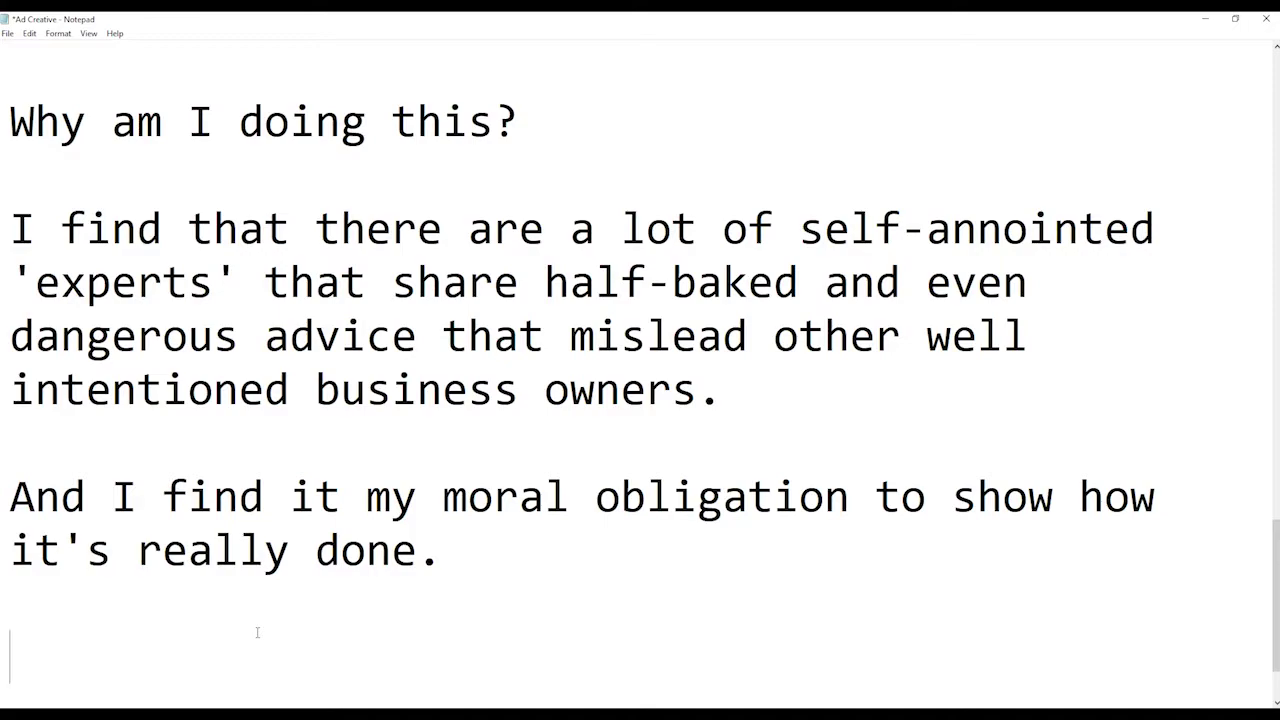
- Add the call-to-action line "Click here to get my PDF Book:" followed by a blank line
type("Click here o g")
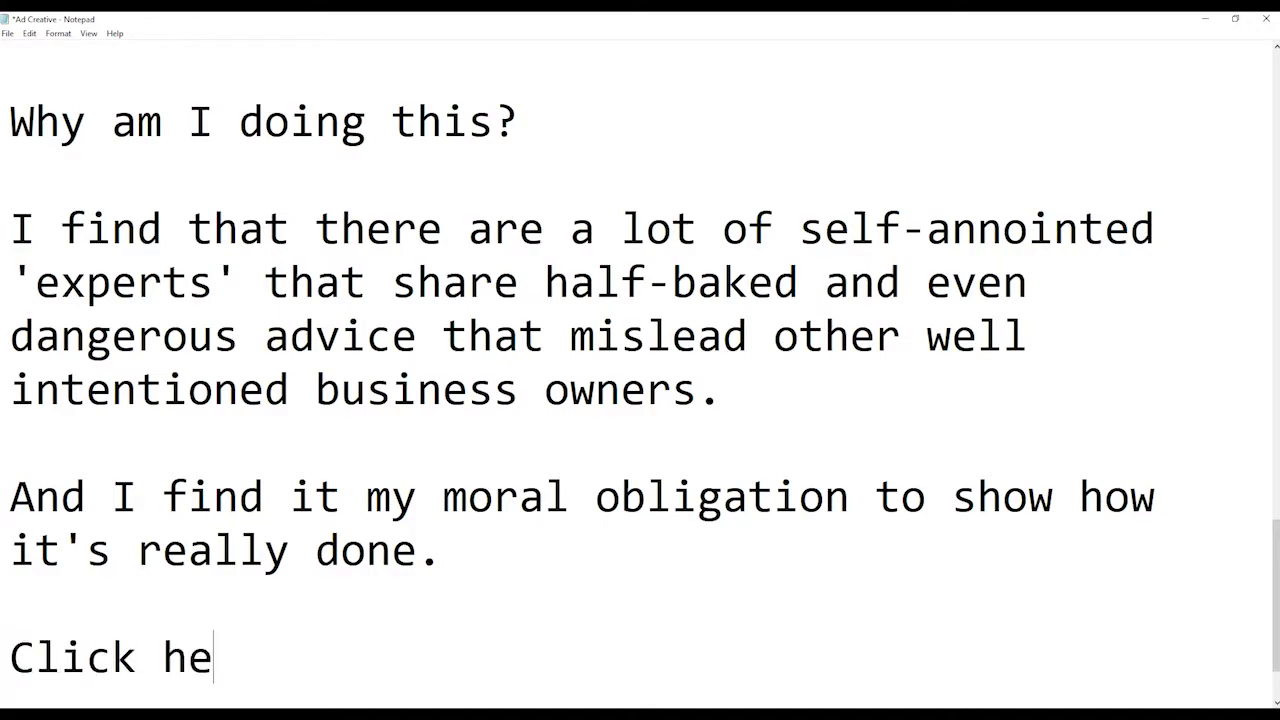
key("BackSpace")
key("BackSpace")
key("BackSpace")
type("to get ")
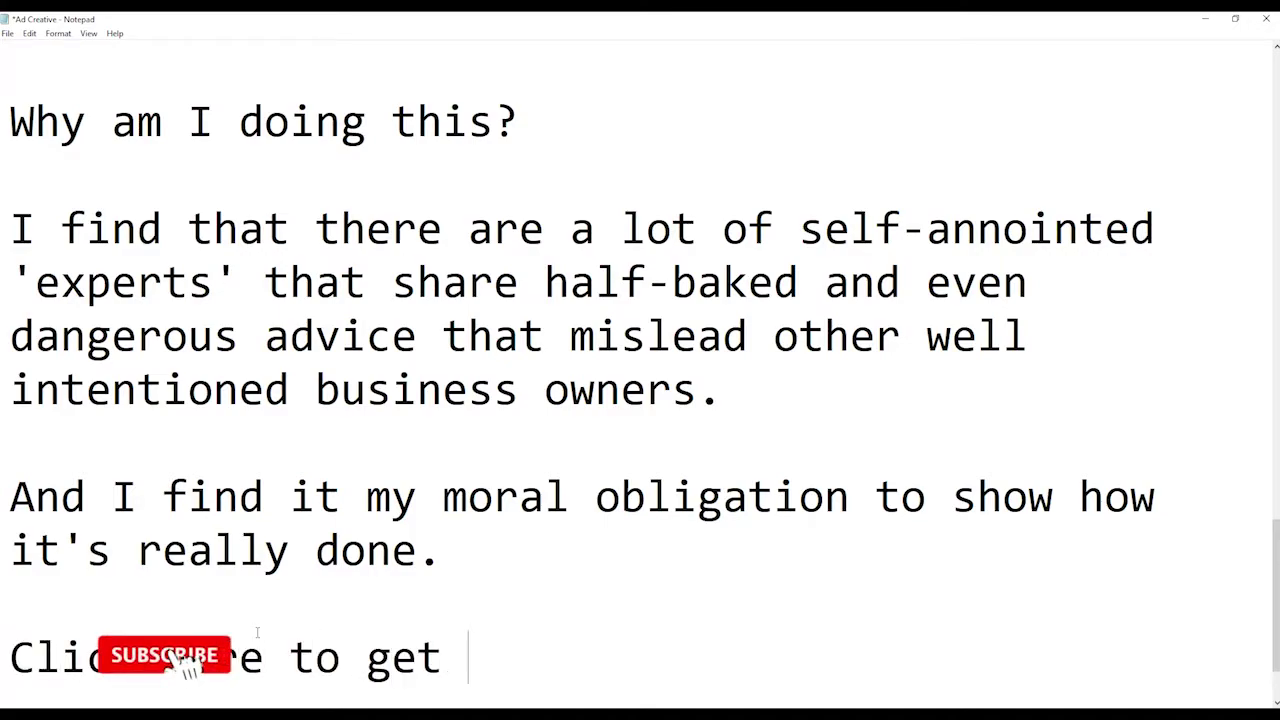
type("my PDF Book:")
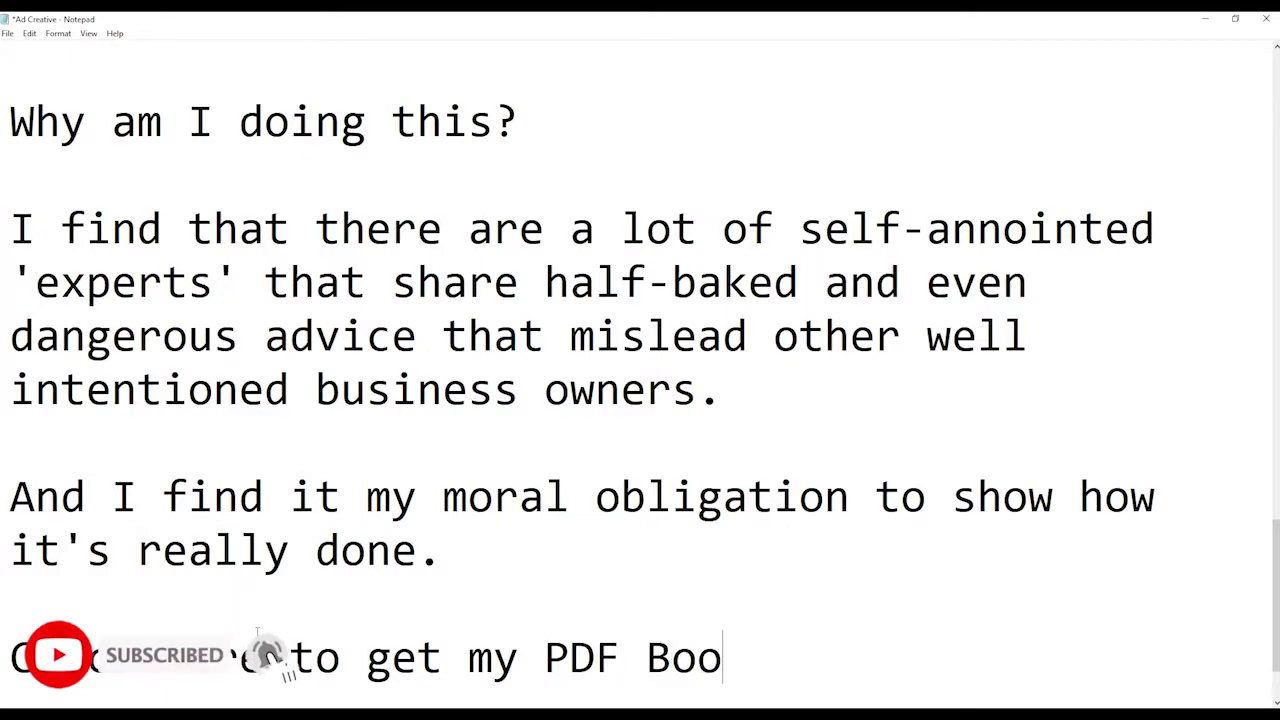
key("Return")
- Copy the earlier "=> DOMAINNAME.com/freebook/" link line and paste it below the call to action
type("[")
key("BackSpace")
type("=")
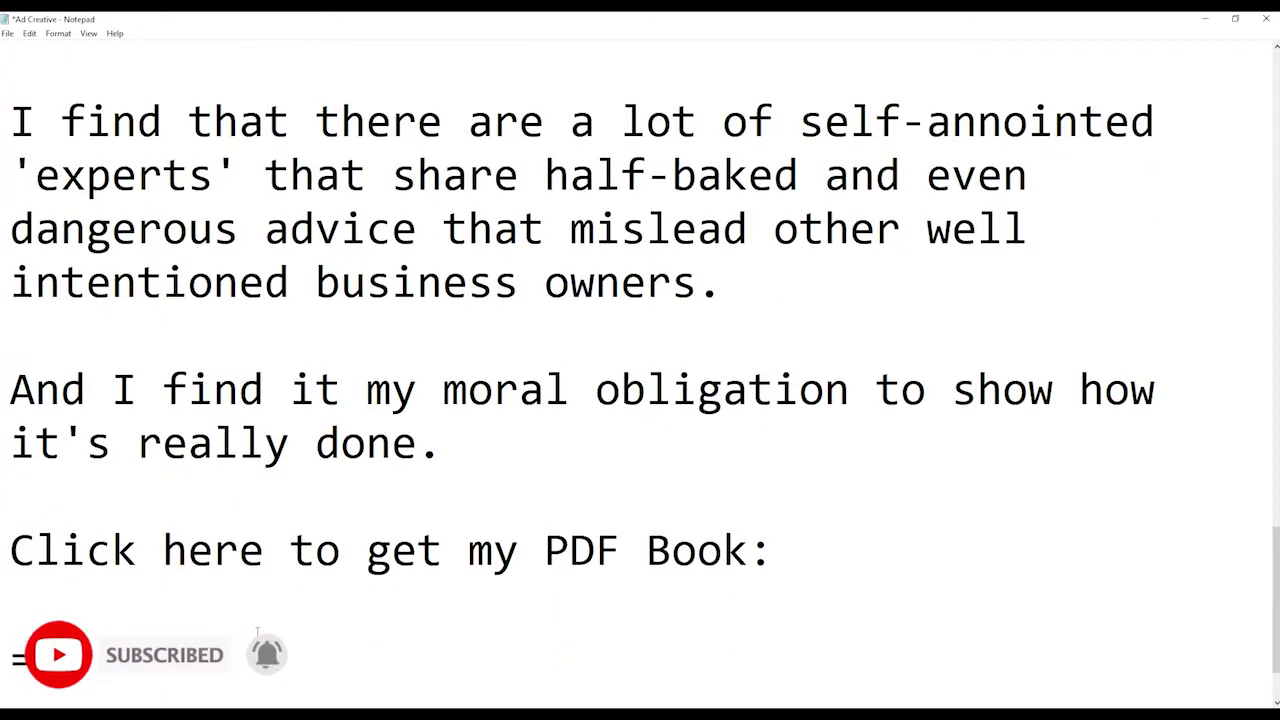
scroll(337, 453, "up", 3)
left_click(734, 420)
key("shift+Up")
key("ctrl+c")
key("ctrl+End")
key("shift+Home")
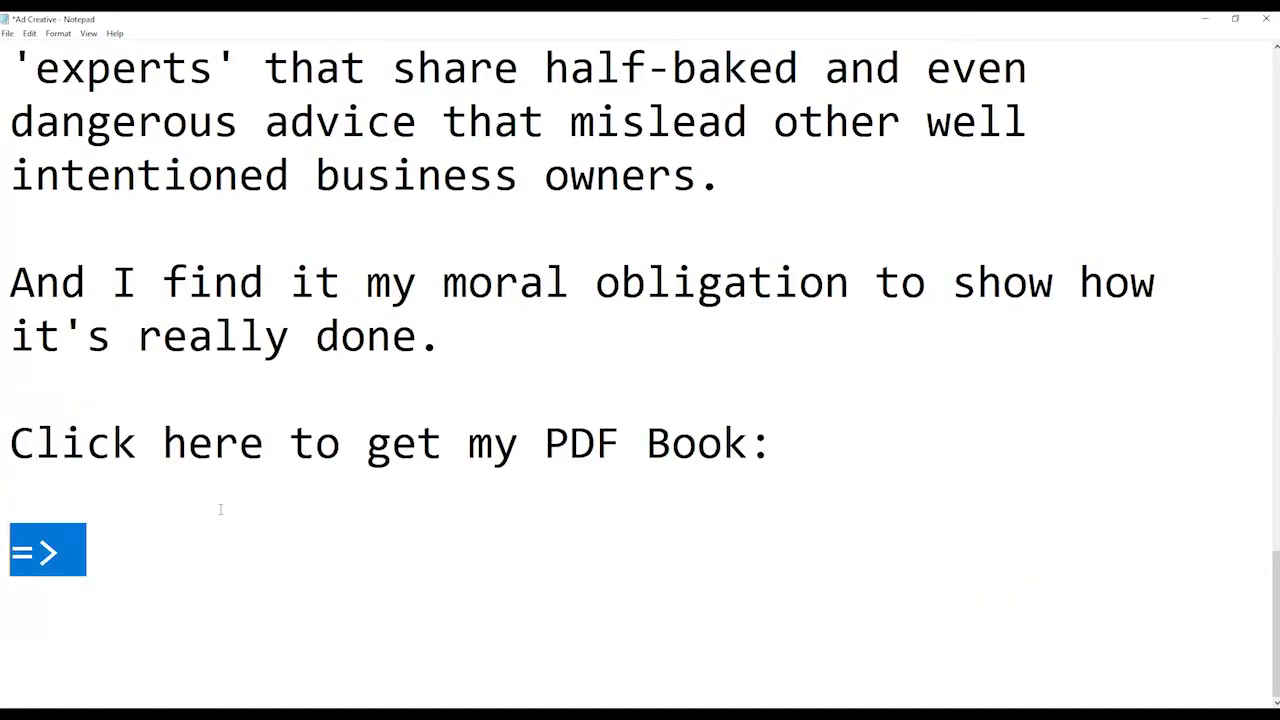
key("ctrl+v")
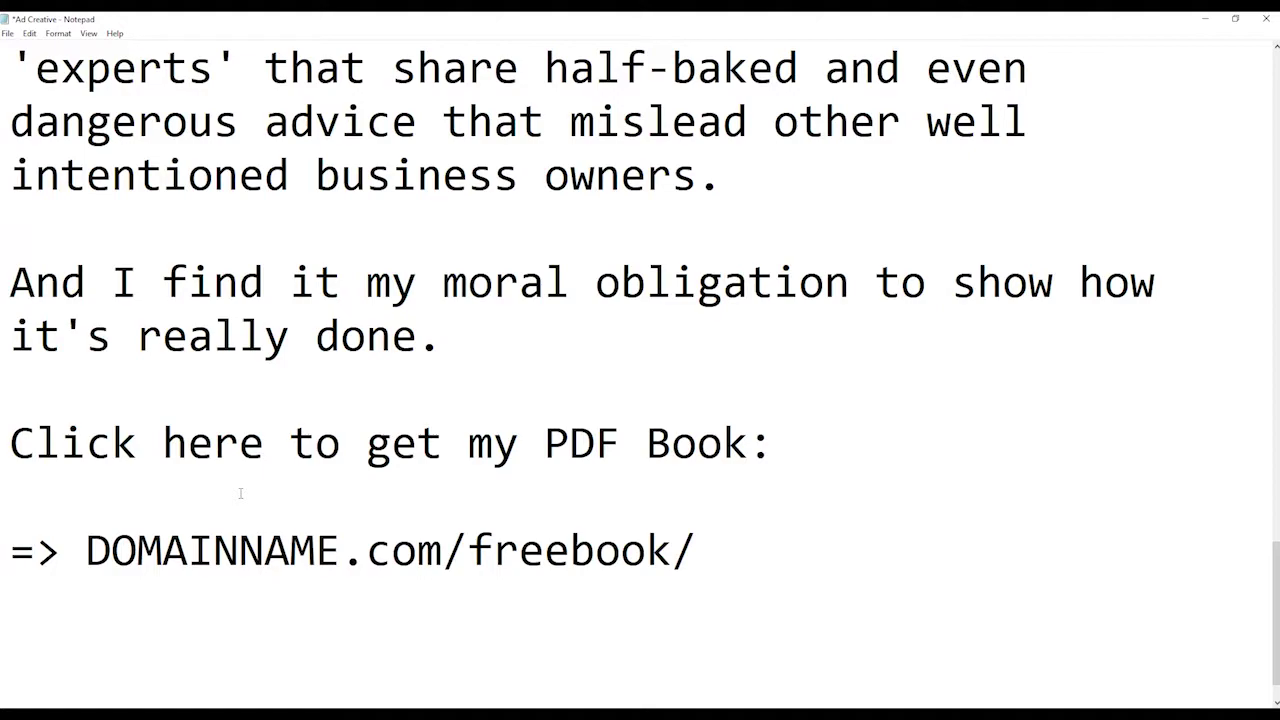
- Add a separator line of 15 spaced dashes below the second link line, followed by a blank line
scroll(240, 493, "down", 1)
type("- - - - - - - - ")
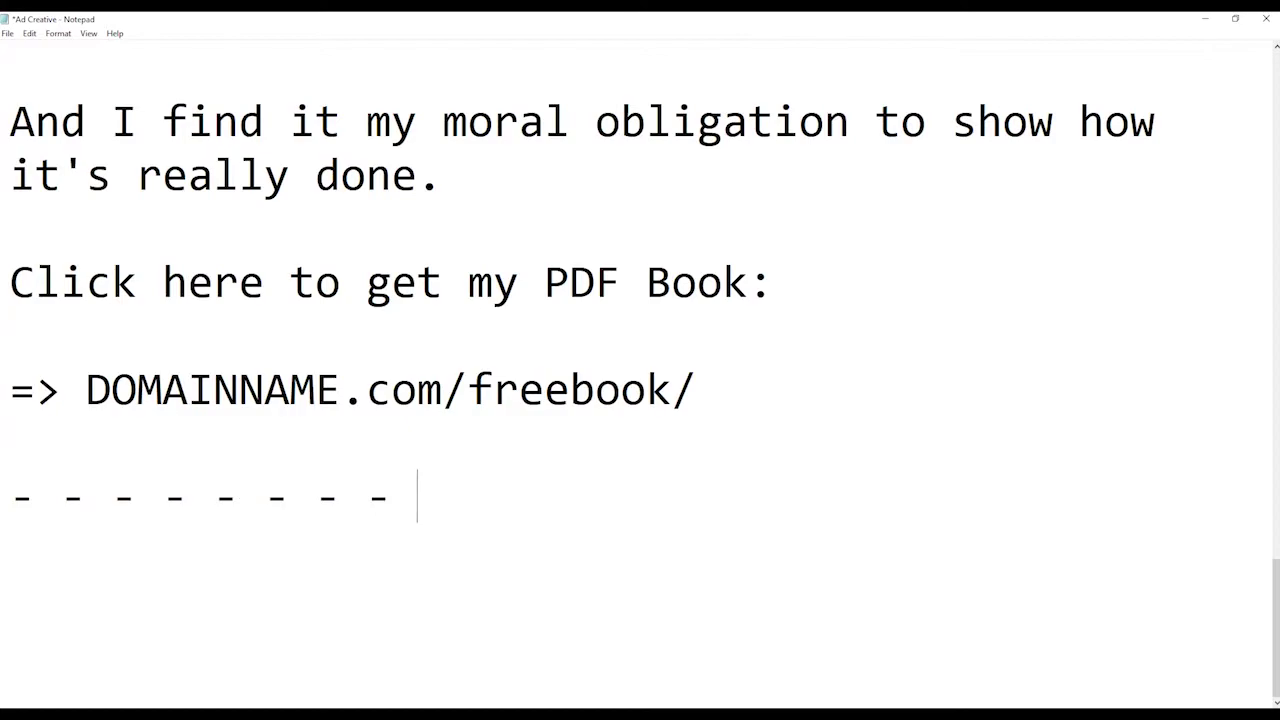
type("- - - -")
key("Return")
key("BackSpace")
type("-")
key("BackSpace")
key("BackSpace")
key("BackSpace")
key("BackSpace")
type("- - -")
key("Return")
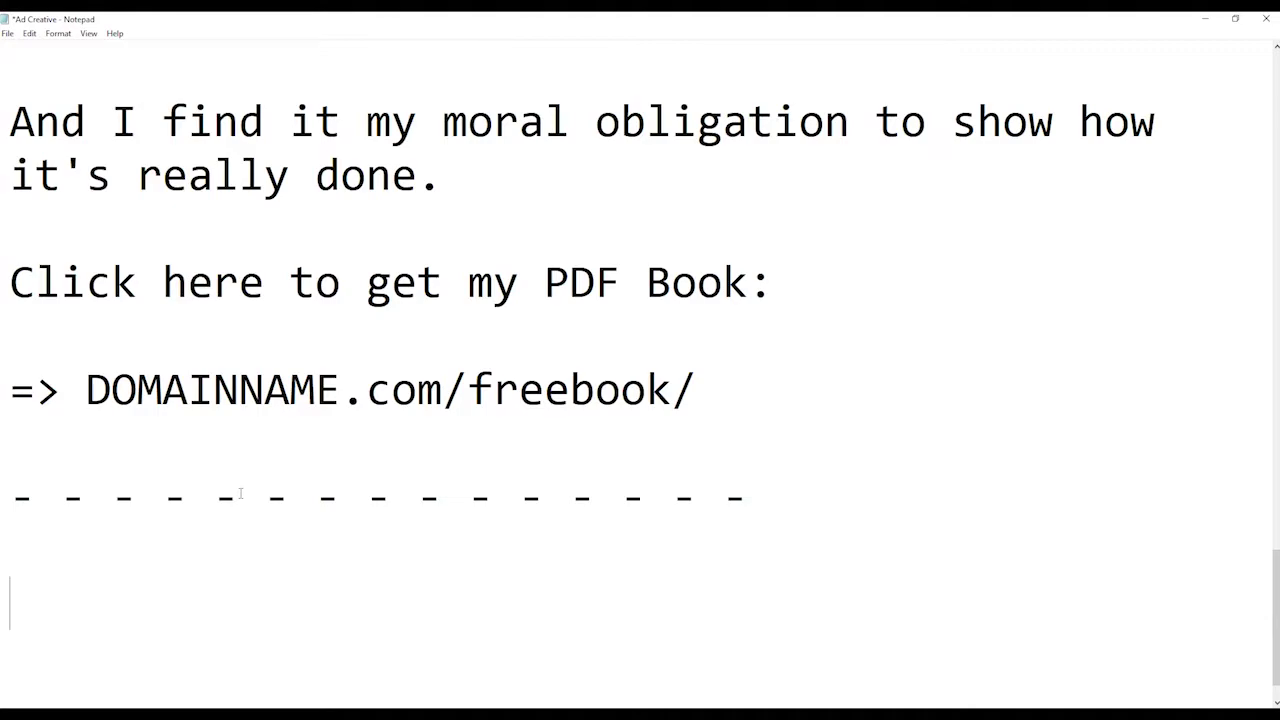
- Add the headline "FREE PDF Book: Social Media Secrets" below the dashed separator
type("FREE PDF BO")
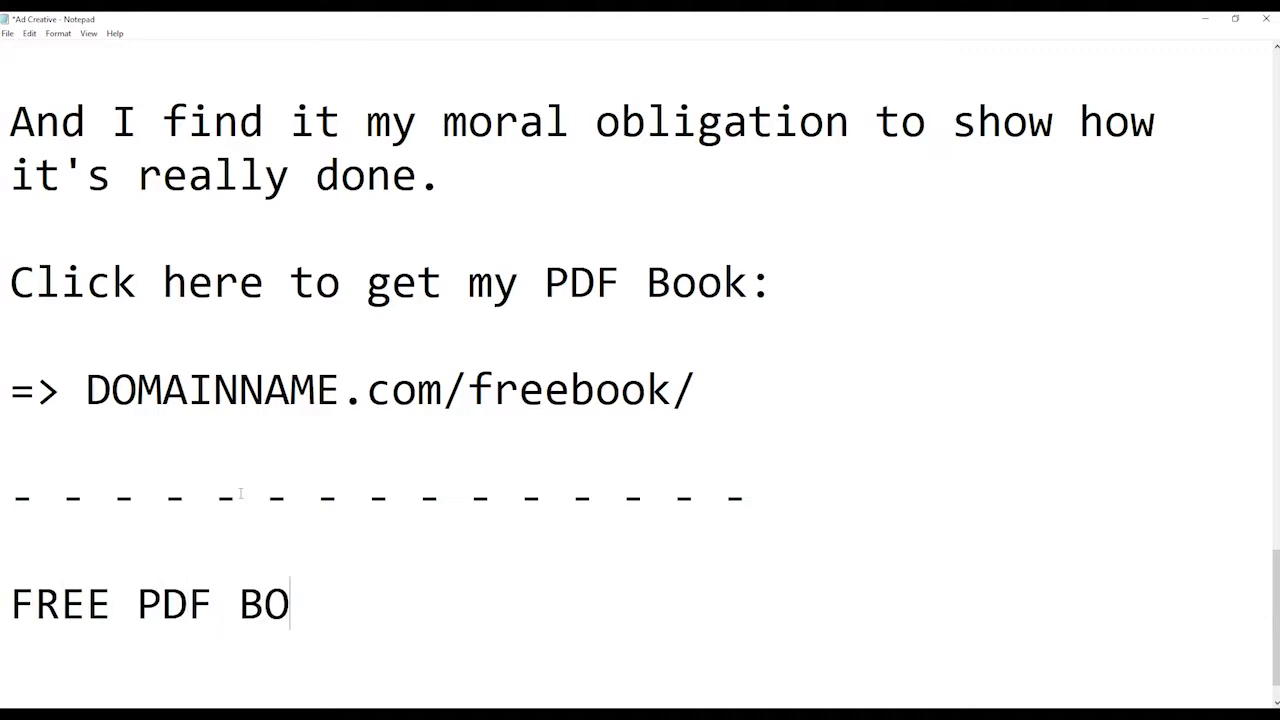
key("BackSpace")
type("ook:")
type("Socia")
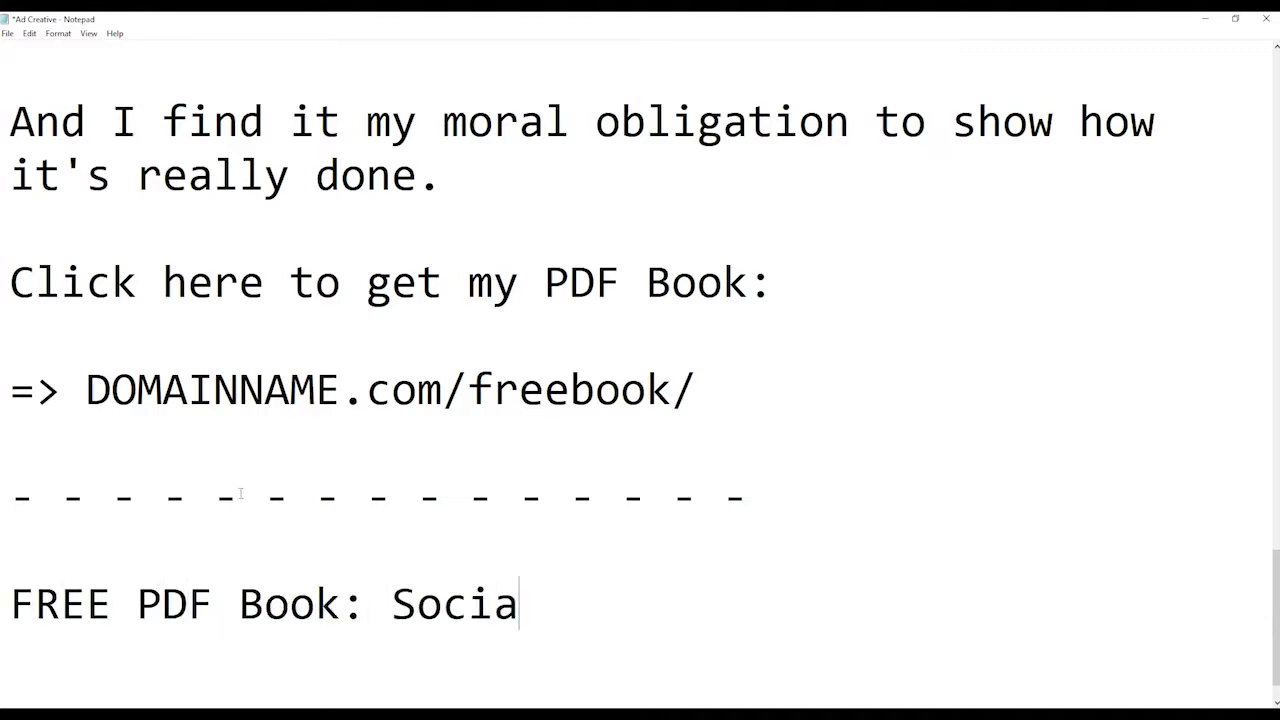
type("l Media Secrets")
key("Return")
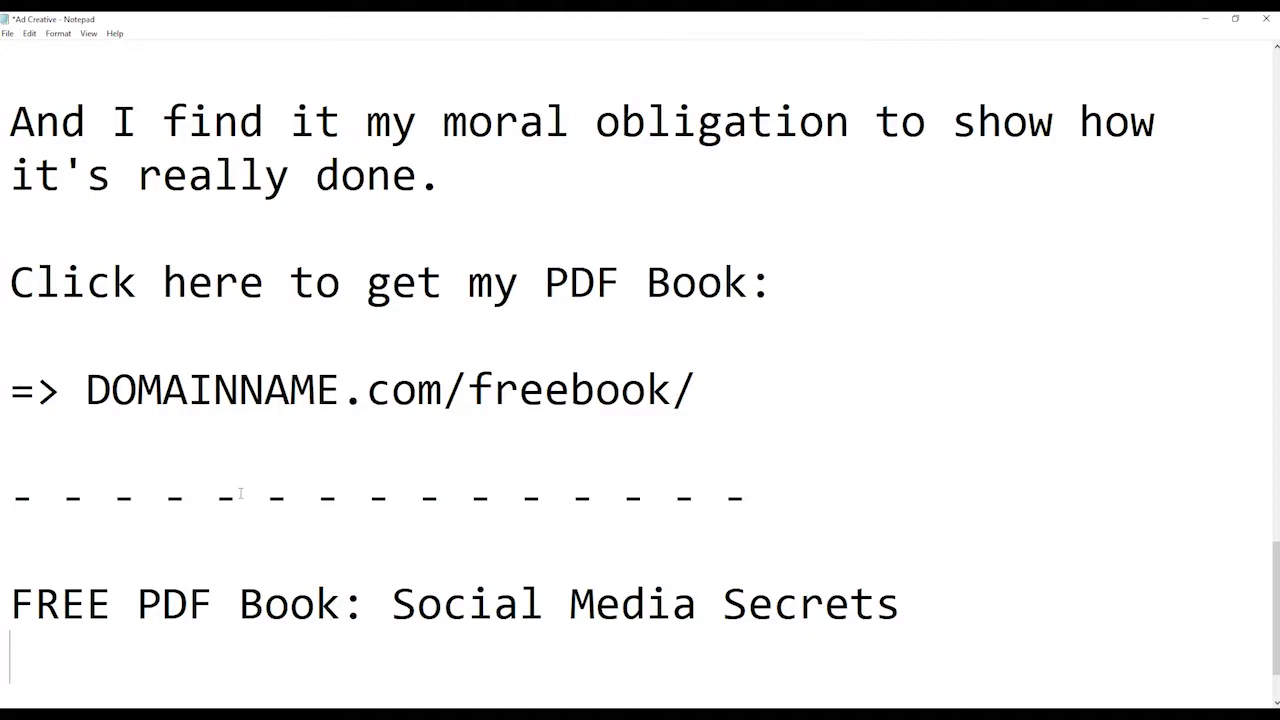
- Add the line "Click on this post to claim your free download." under the headline and save the file
type("Click on")
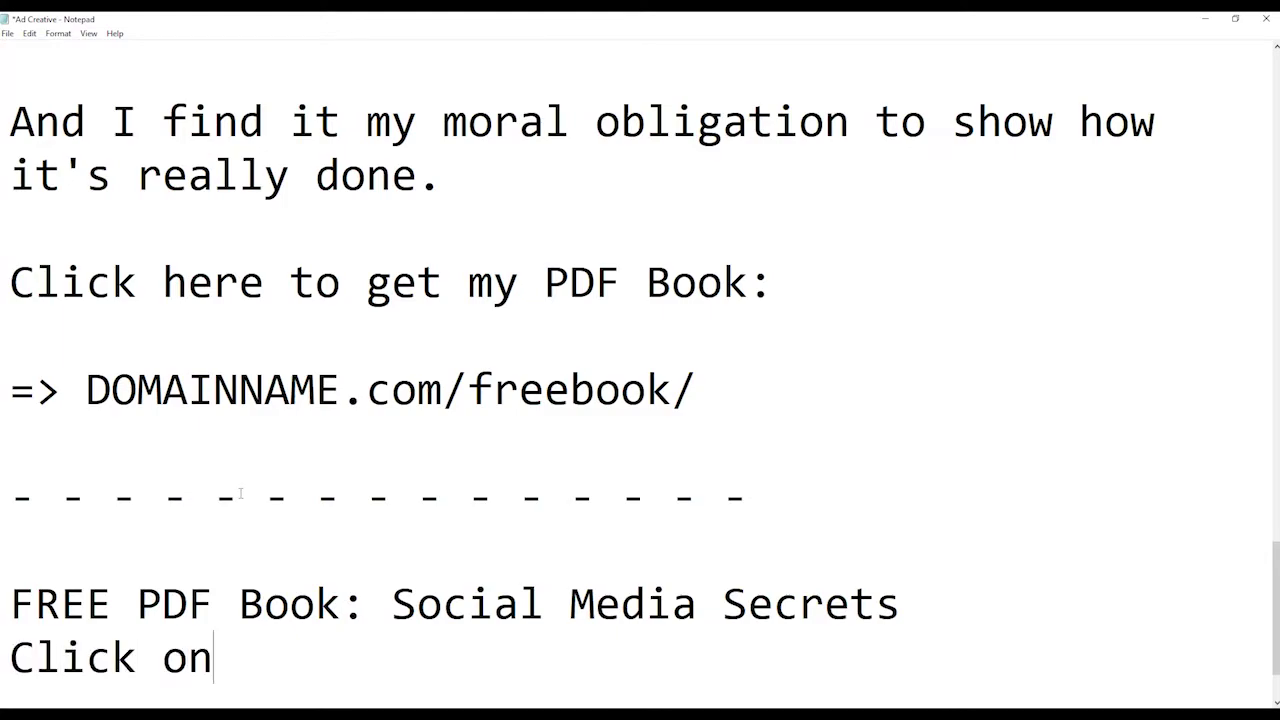
type(" this post to claim")
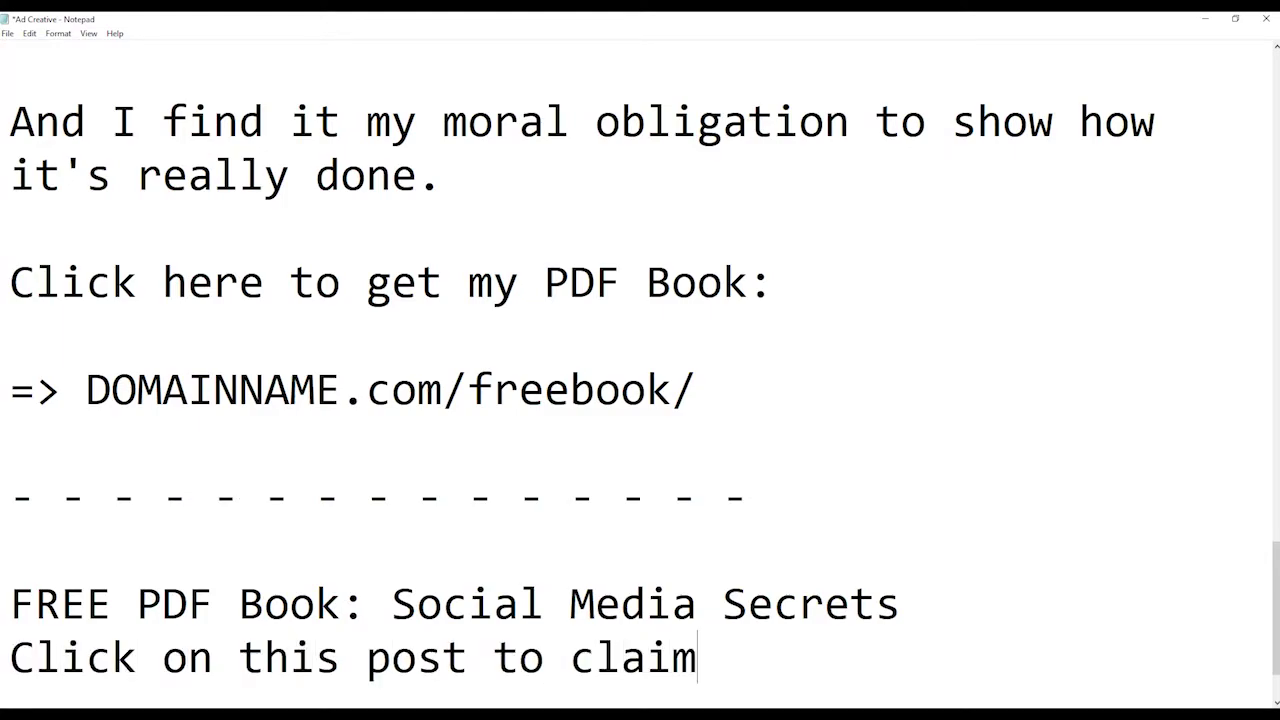
type(" your free download.")
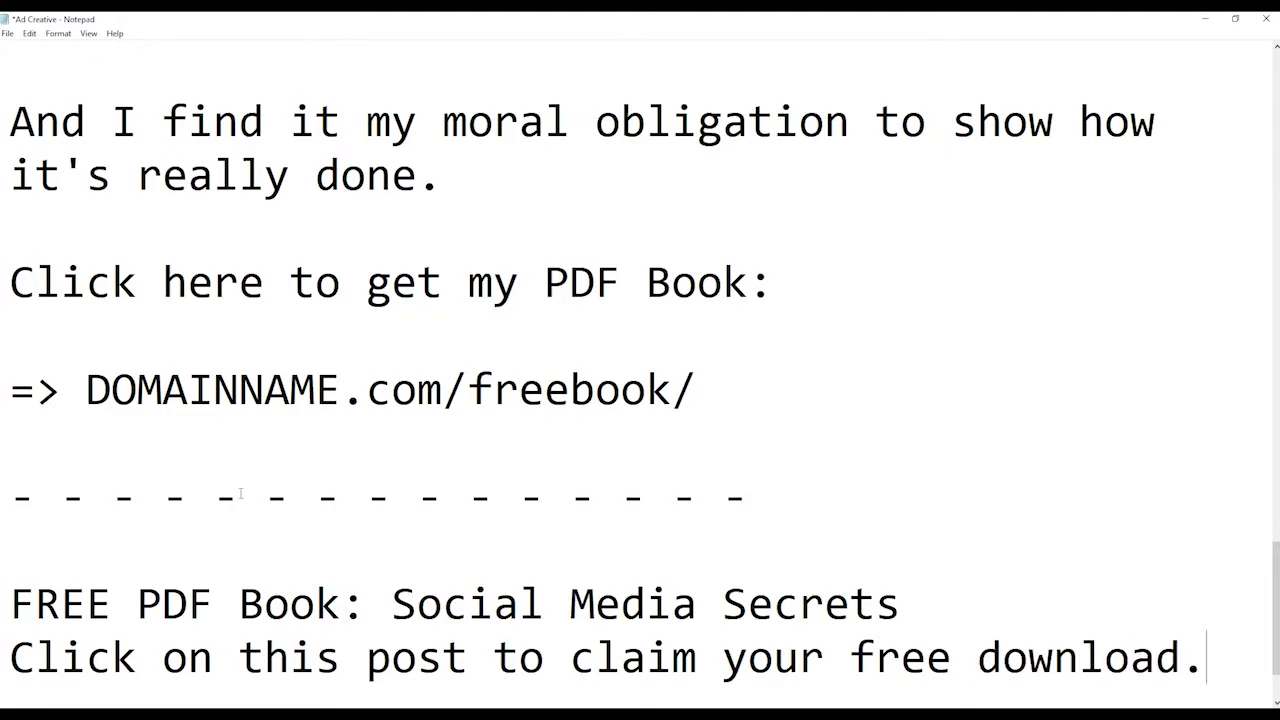
key("ctrl+s")
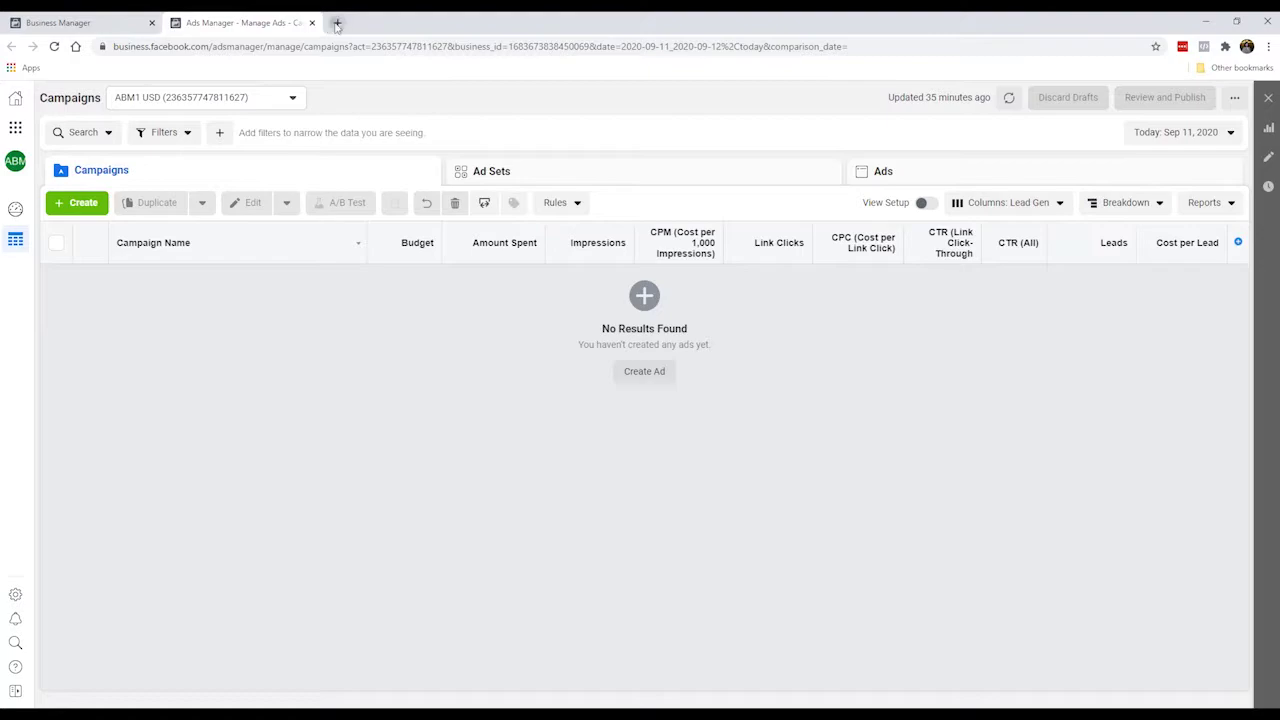
- Switch to Chrome, search Google for "emoji keyboard" in a new tab and open the coolsymbol.com Emoji Keyboard Online page
left_click(340, 22)
type("emoji key")
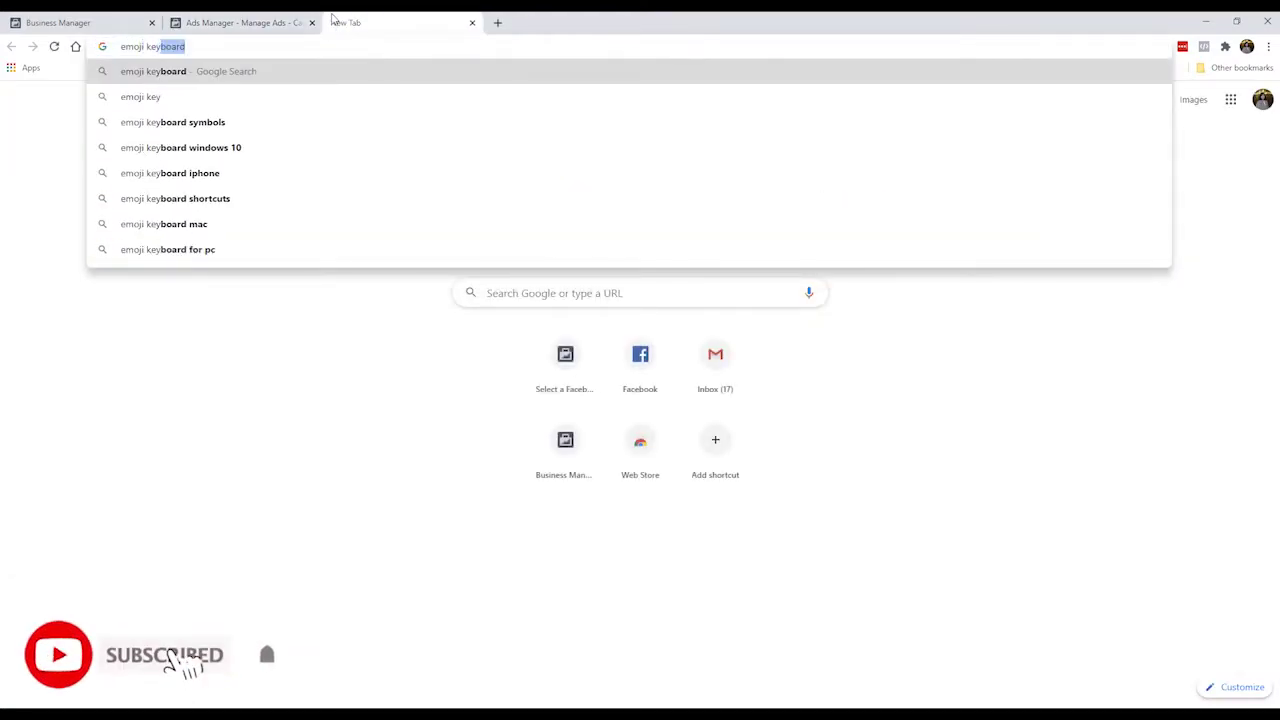
key("Return")
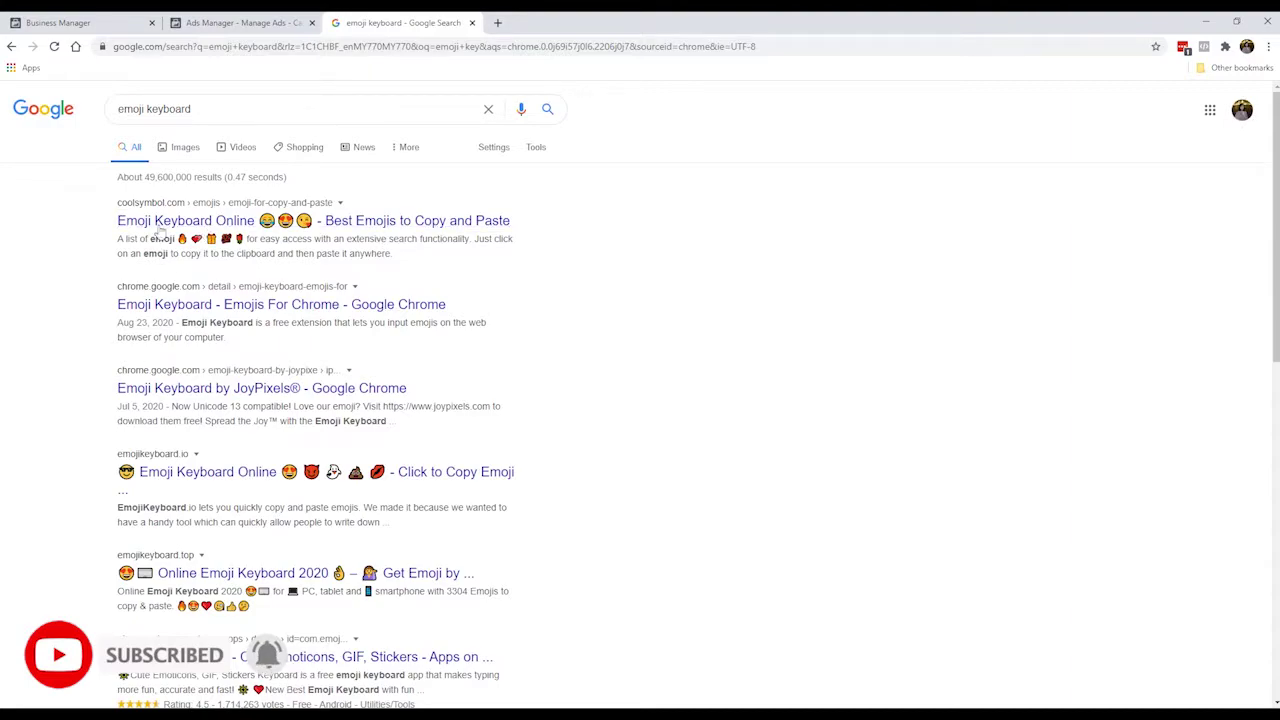
left_click(126, 219)
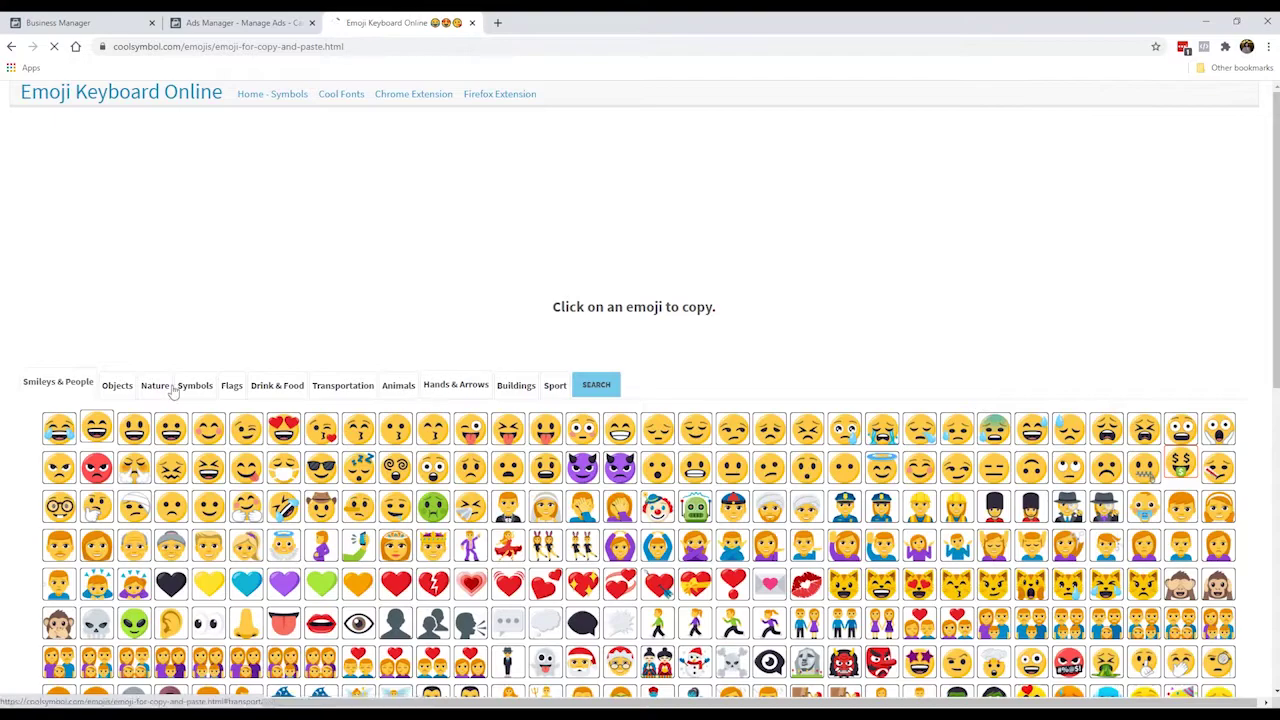
scroll(150, 380, "down", 1)
scroll(325, 285, "up", 1)
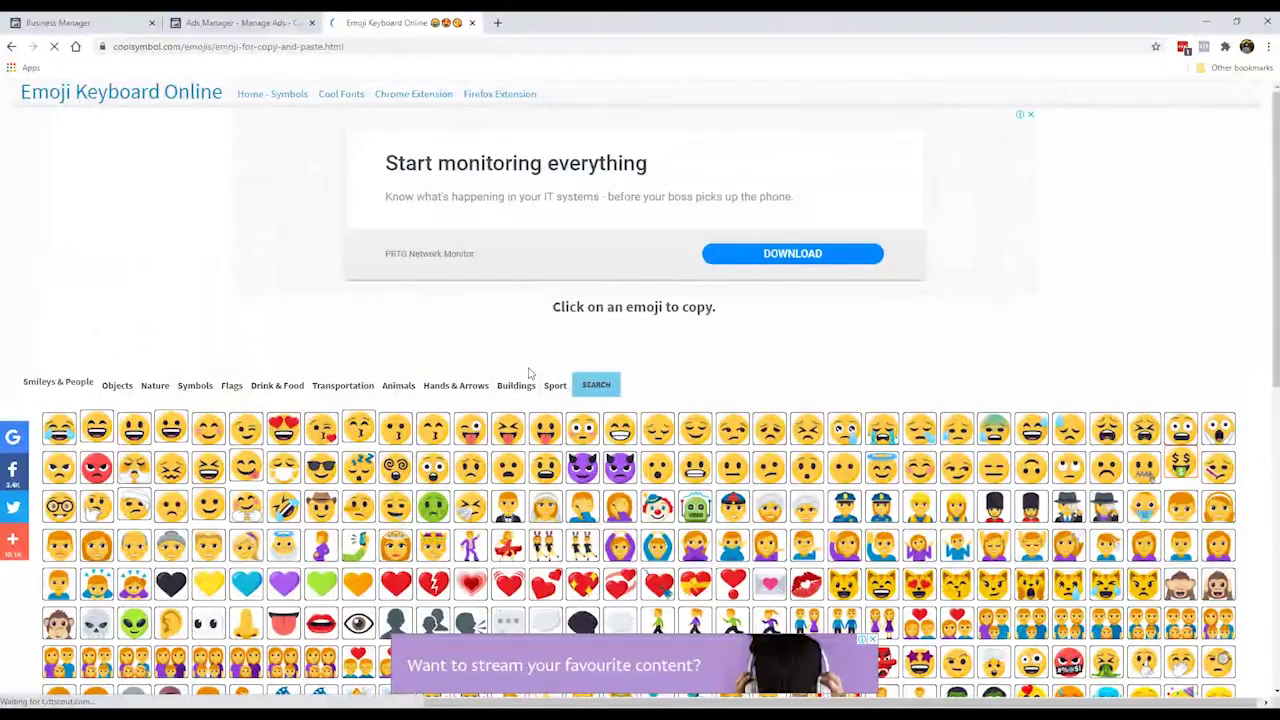
- Search the emoji keyboard for "book", copy a book emoji and insert it before the "FREE PDF Book" headline in the Notepad file
left_click(597, 381)
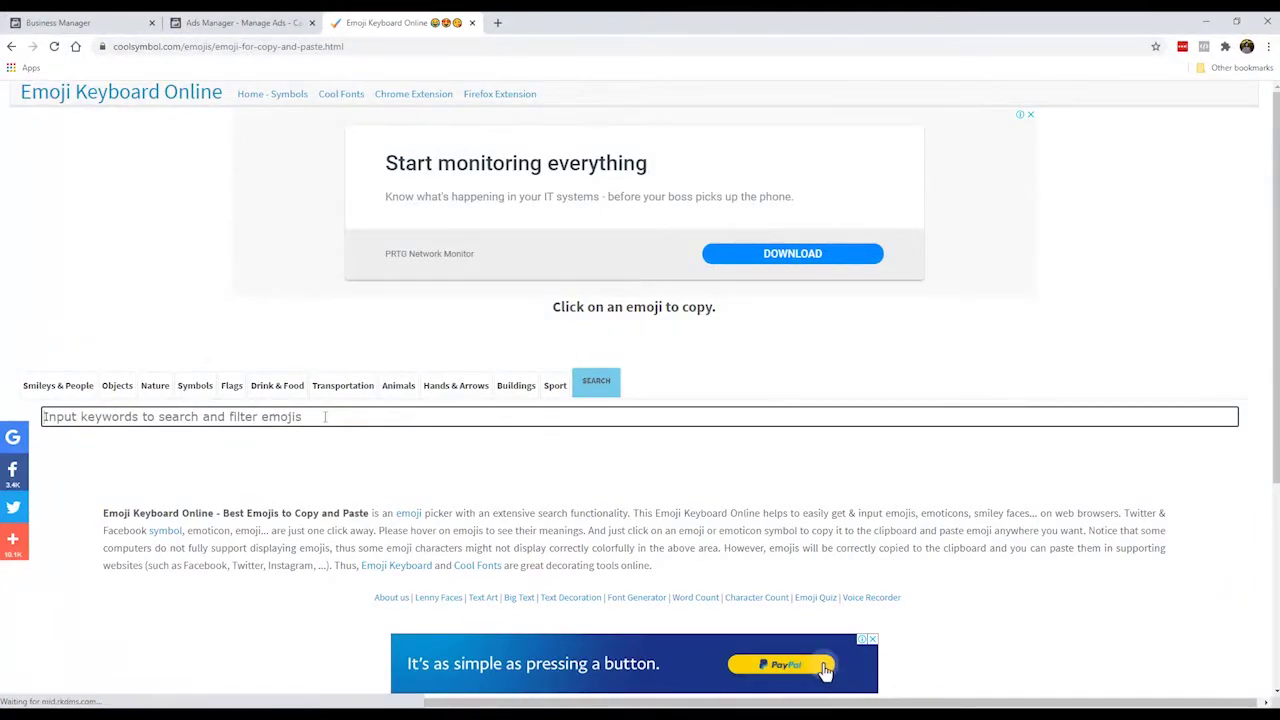
type("book")
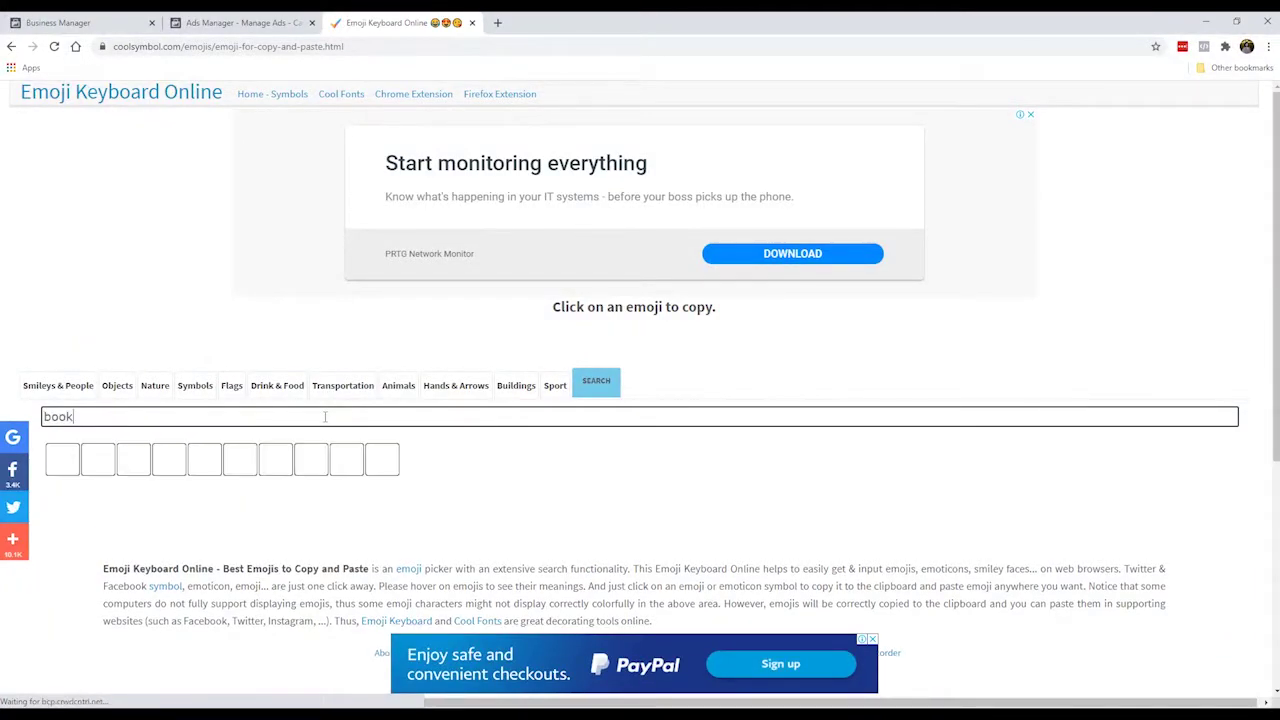
left_click(100, 462)
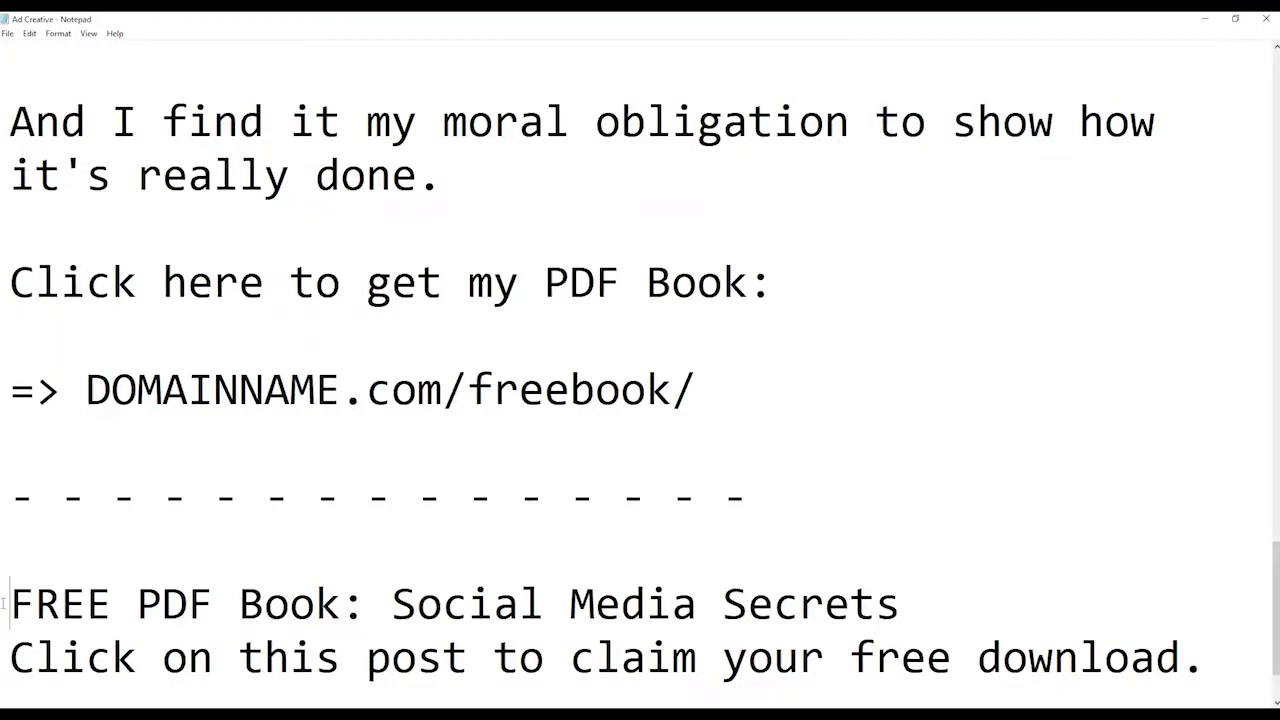
type("📕")
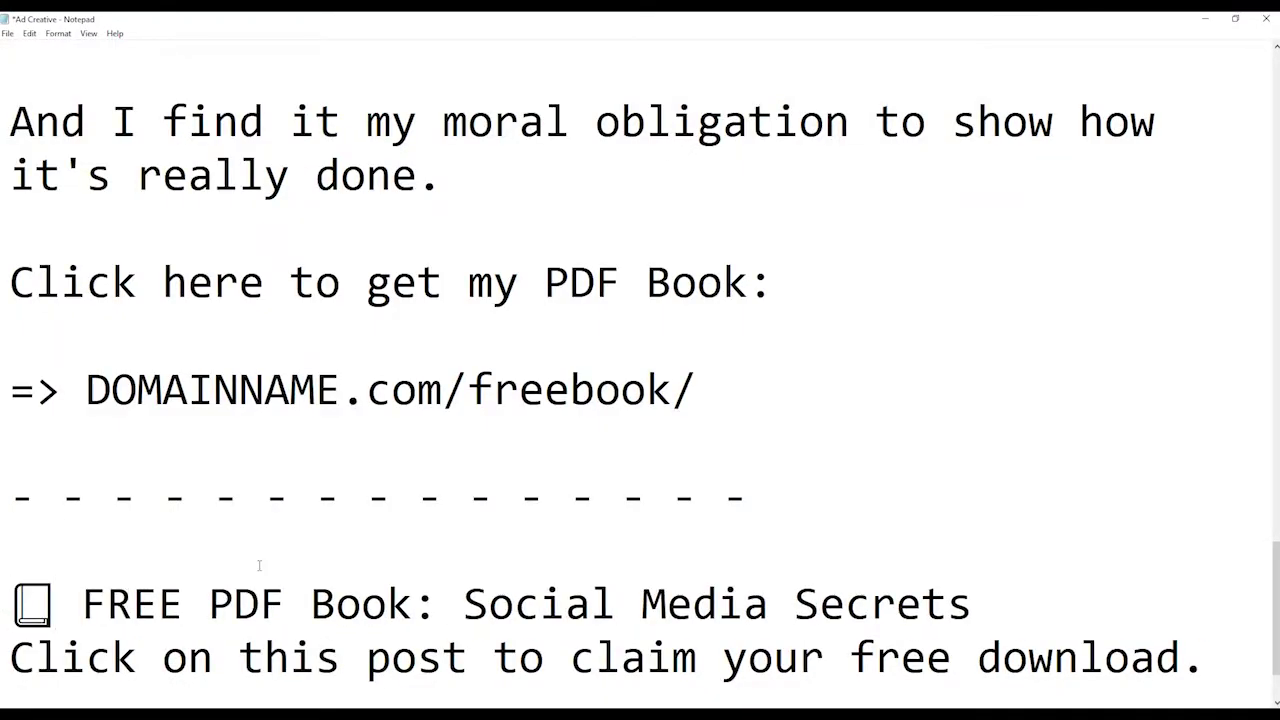
- Review the complete ad copy at a smaller text size, from the PROBLEM / DESIRE section down to the headline
scroll(260, 566, "down", 1)
scroll(260, 566, "up", 5)
scroll(260, 566, "up", 10)
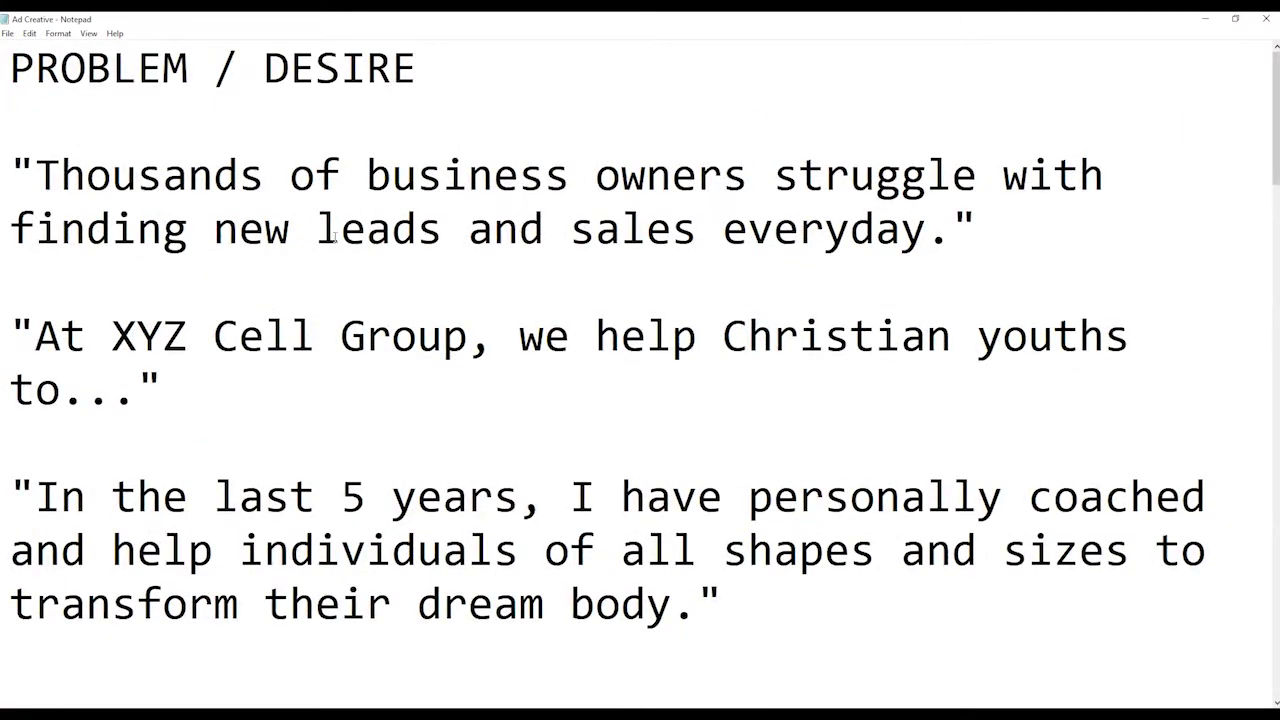
key("ctrl+minus")
key("ctrl+minus")
key("ctrl+minus")
key("ctrl+minus")
key("ctrl+minus")
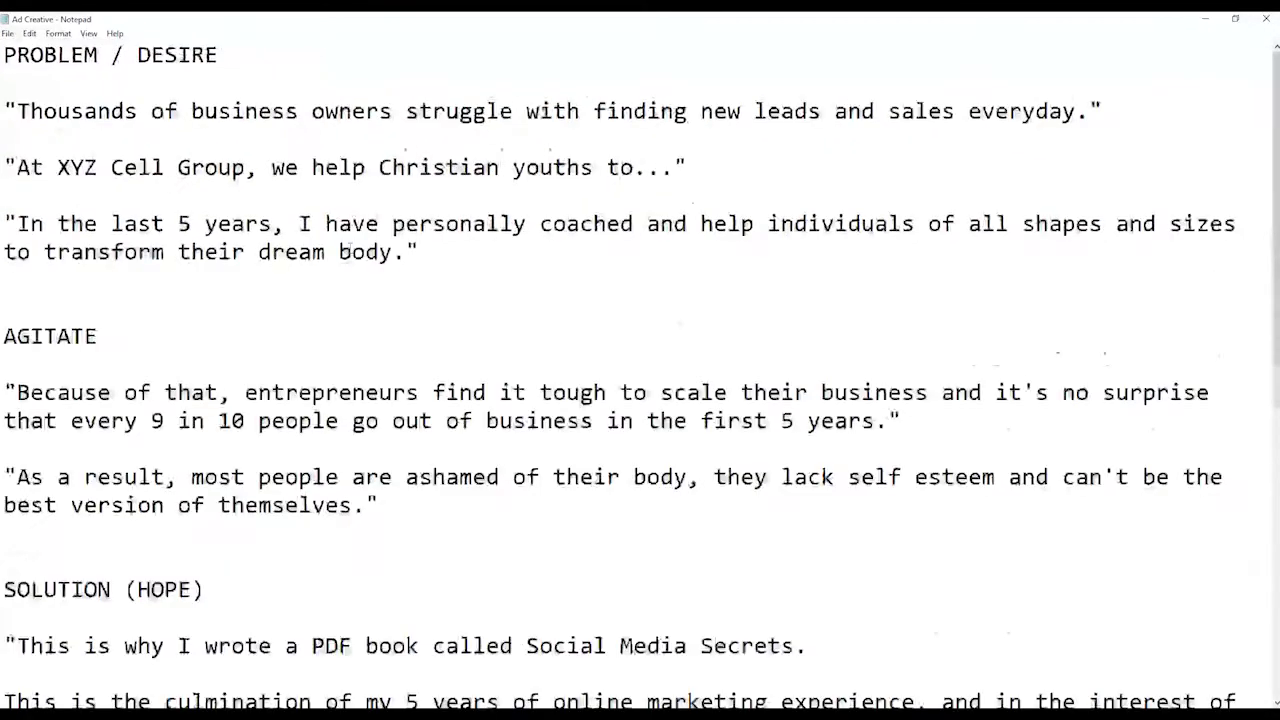
key("ctrl+plus")
scroll(350, 248, "down", 3)
scroll(350, 248, "down", 3)
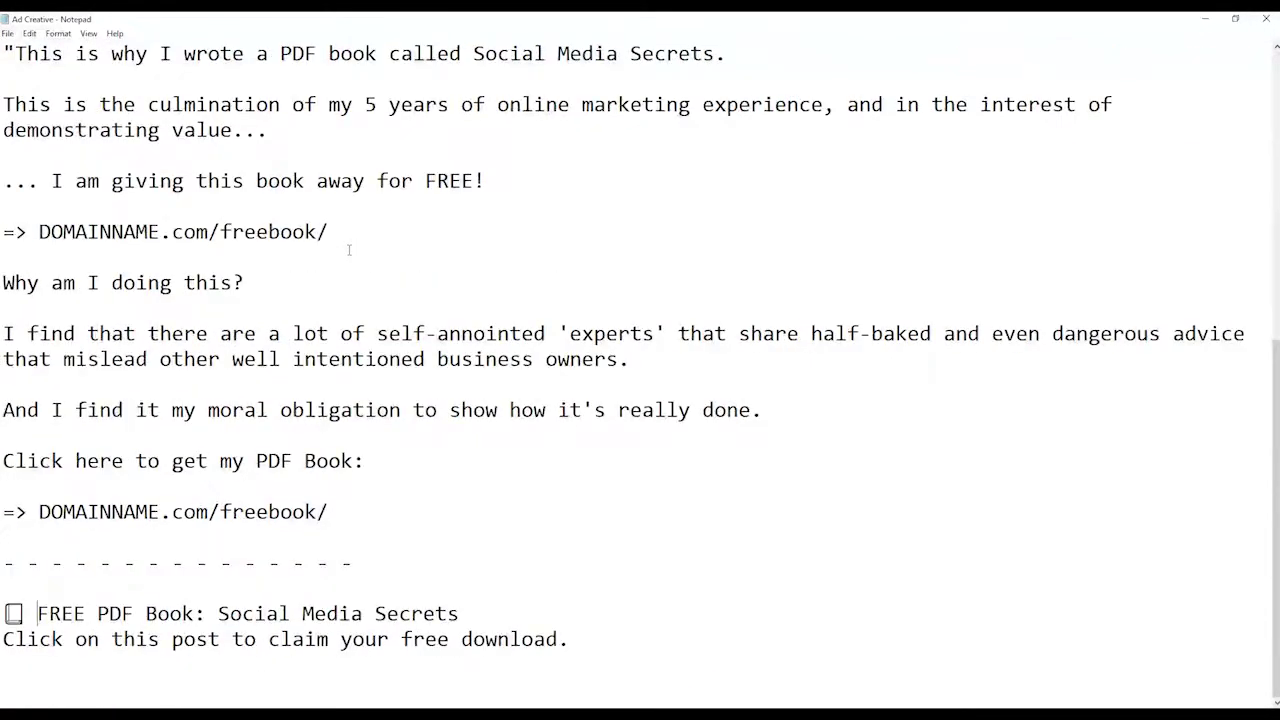
scroll(350, 250, "up", 7)
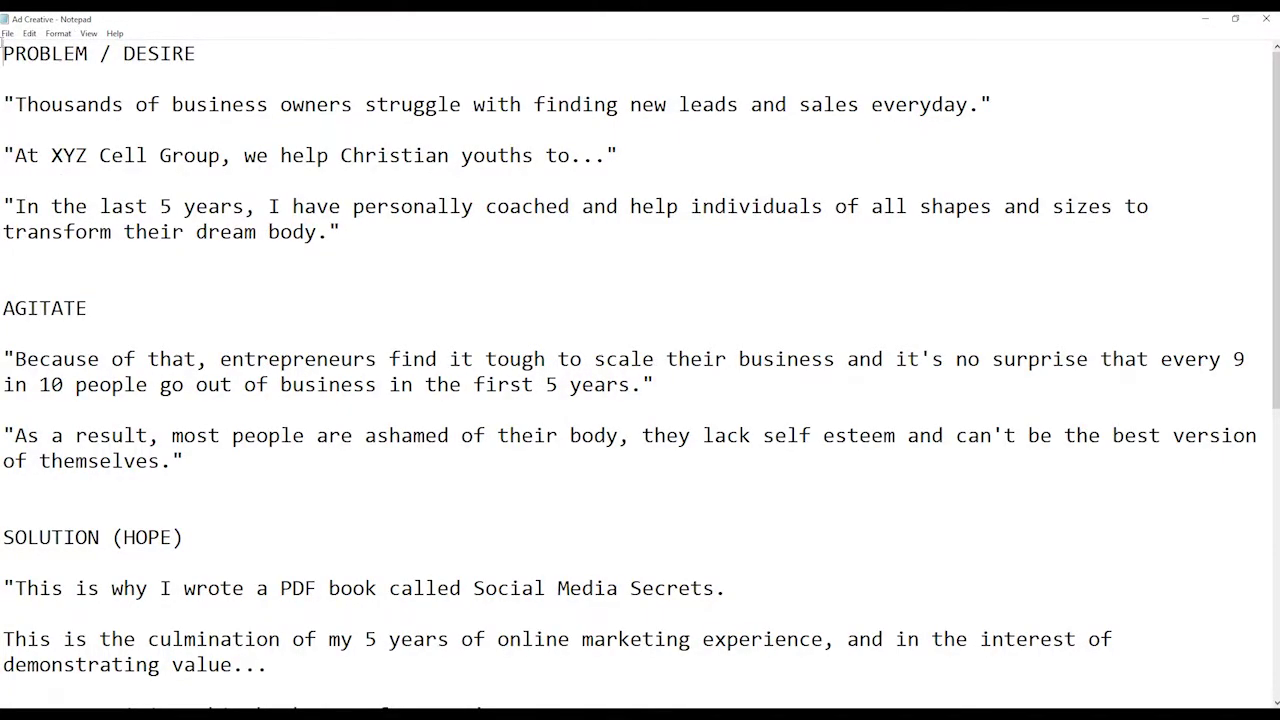
- Insert seven blank lines above the PROBLEM / DESIRE heading and write "- 10 emojis or less" on the first line
key("Return")
key("Return")
key("Return")
key("Return")
key("Return")
key("Return")
key("Return")
key("Up")
key("Up")
key("Up")
key("Up")
key("Up")
key("Up")
key("Up")
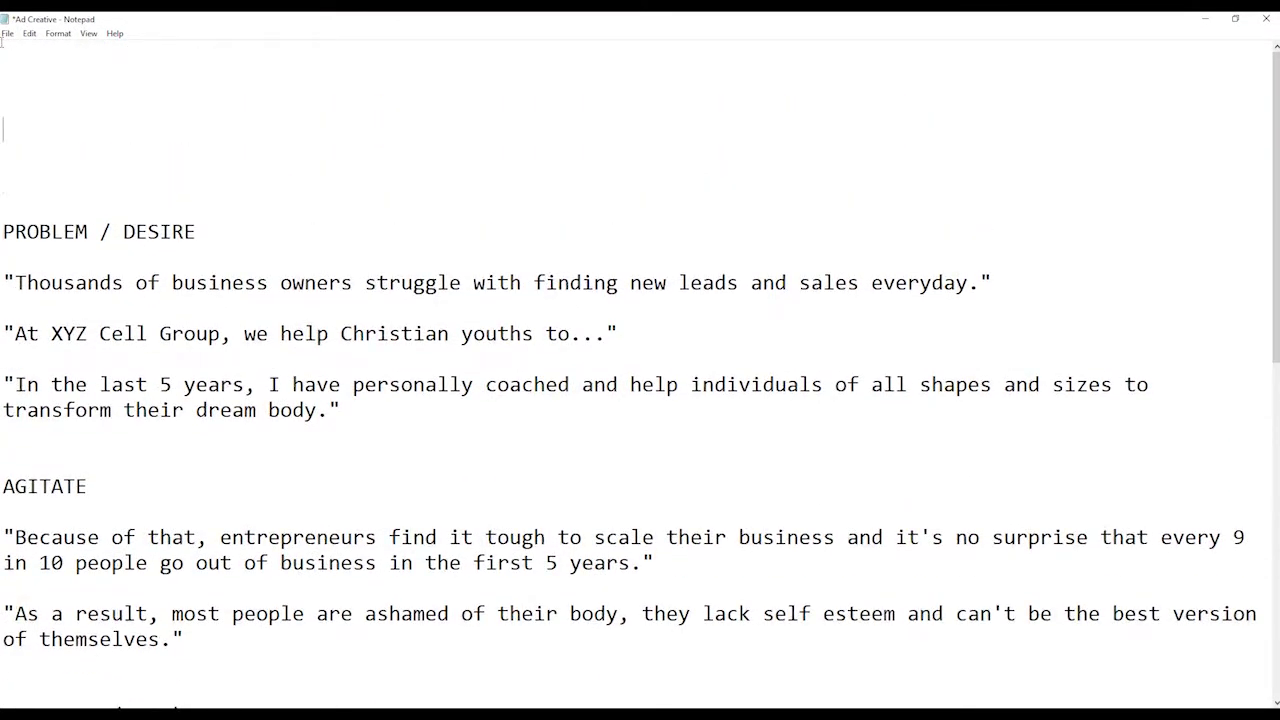
type("- 10 emoj")
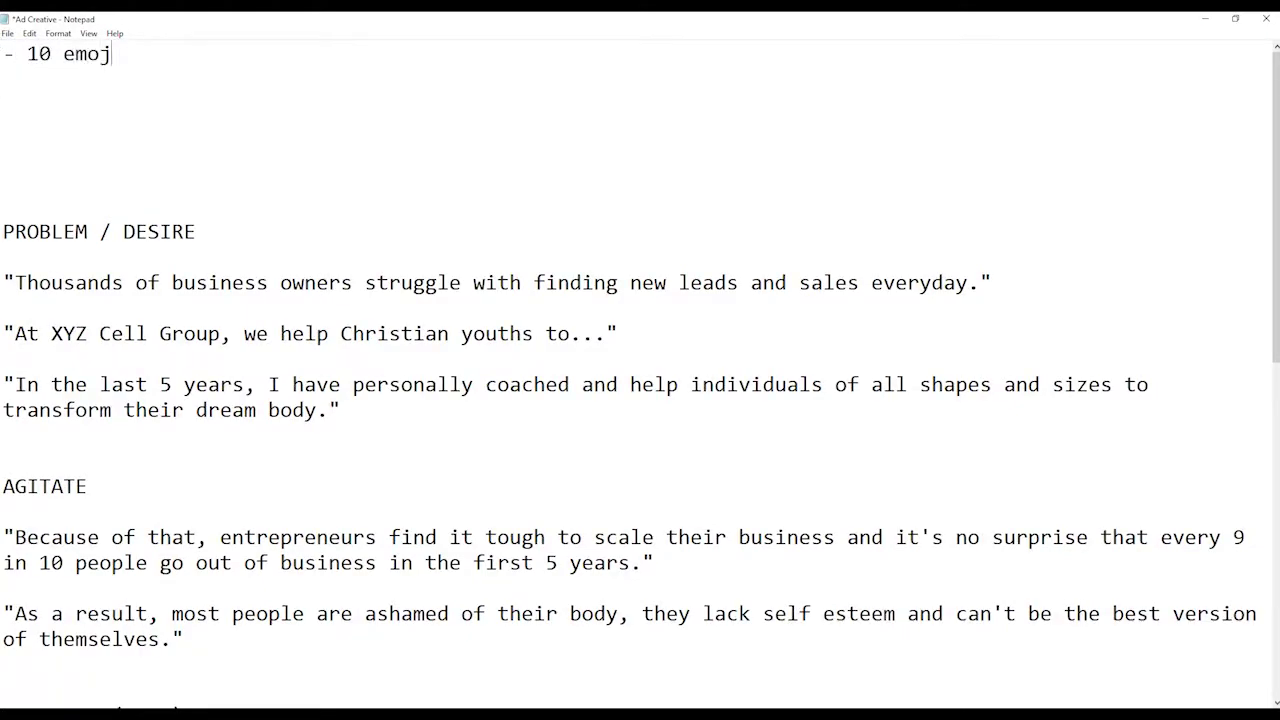
type("is or less")
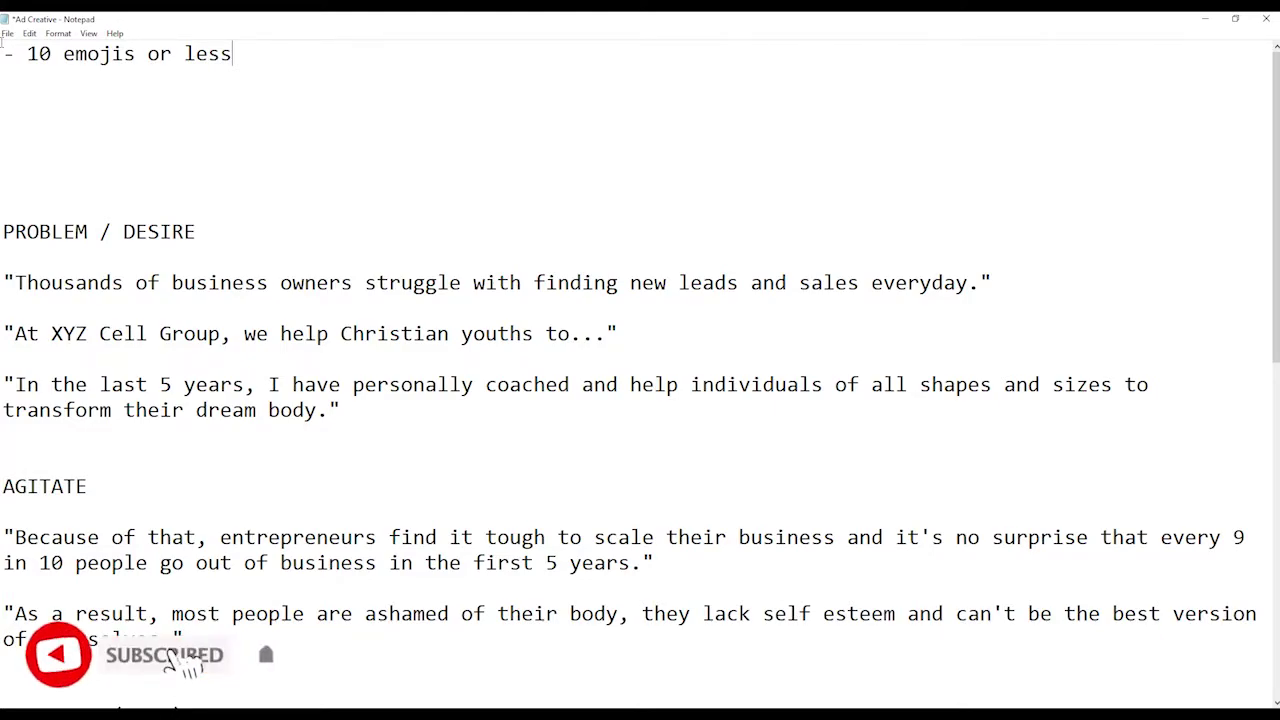
- Add the guideline "- avoid 2-3 line ads" below the emoji guideline
key("Return")
type("-")
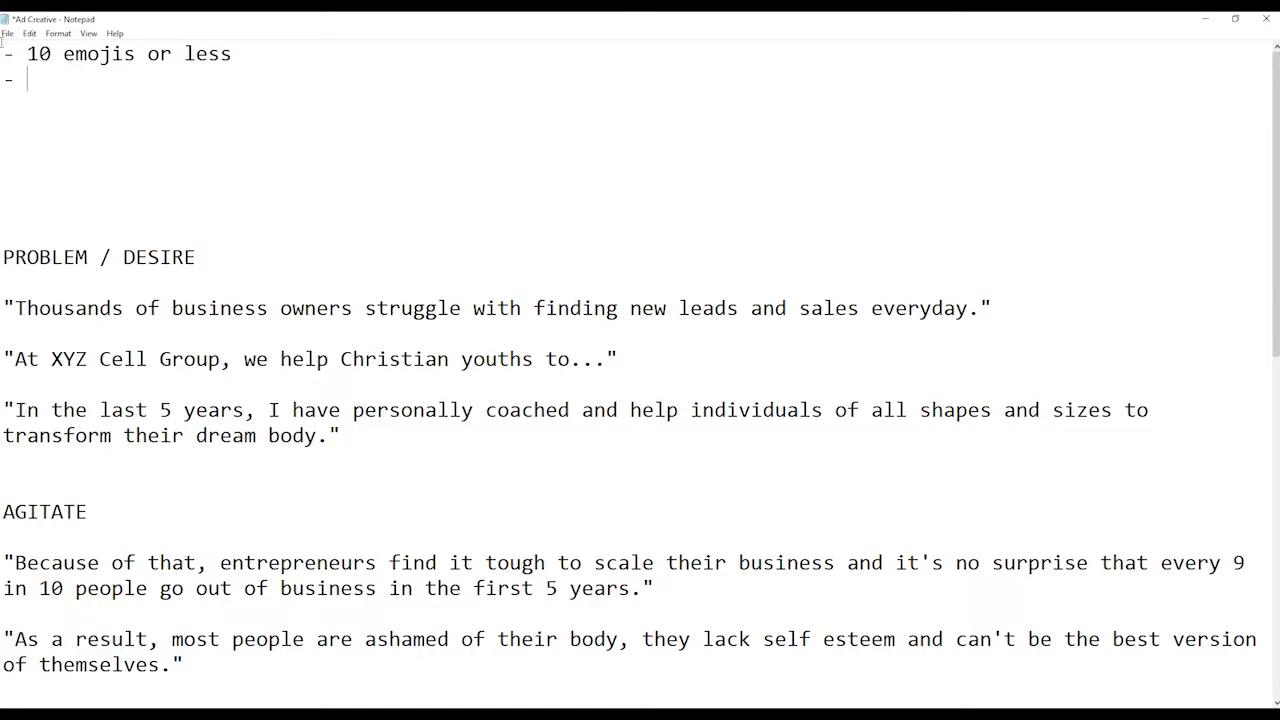
type("avoid 2-3 line ads")
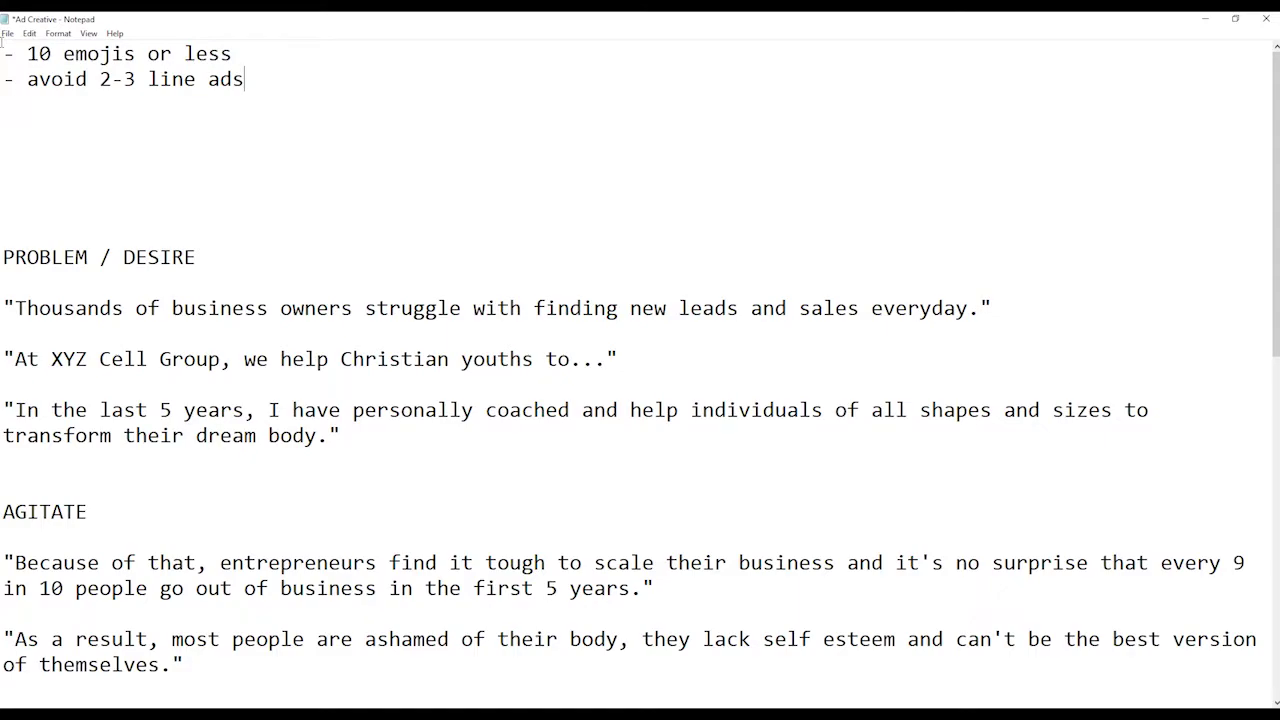
- Add the guideline "- 2,200 character limit if you want your ad on both FB and IG" as the third list line
key("Return")
type("- ")
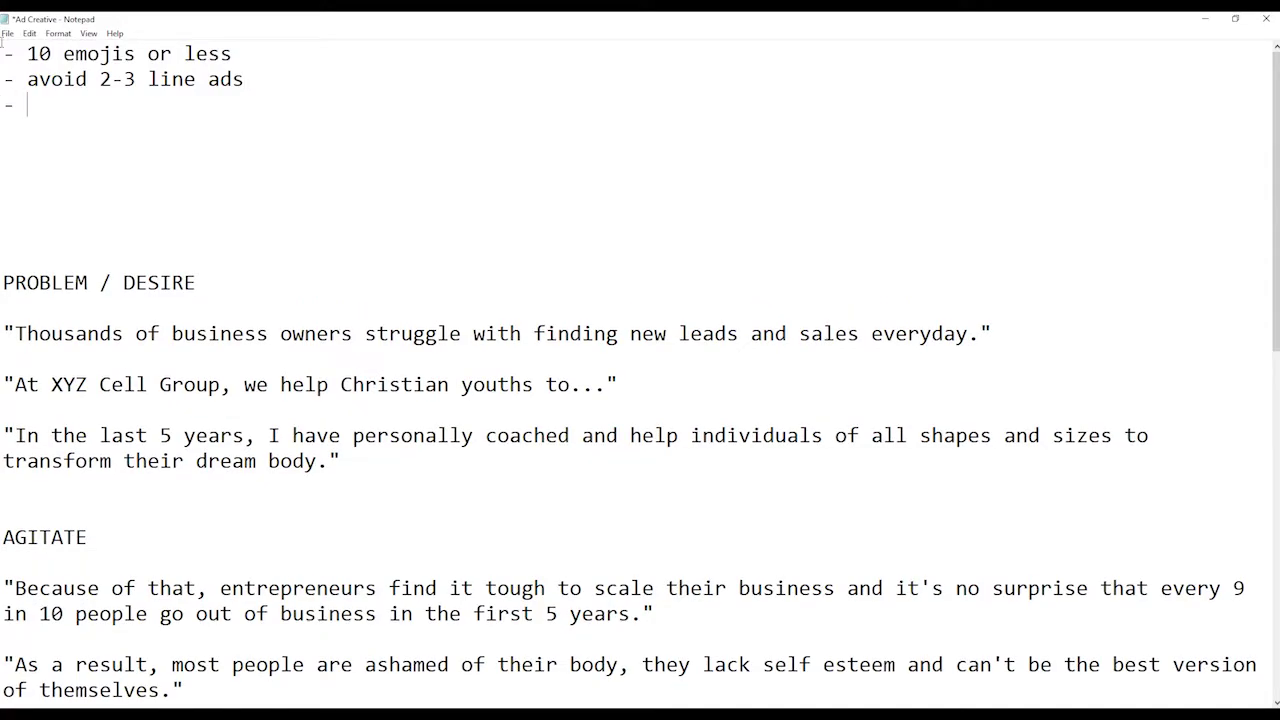
type("2,200 character")
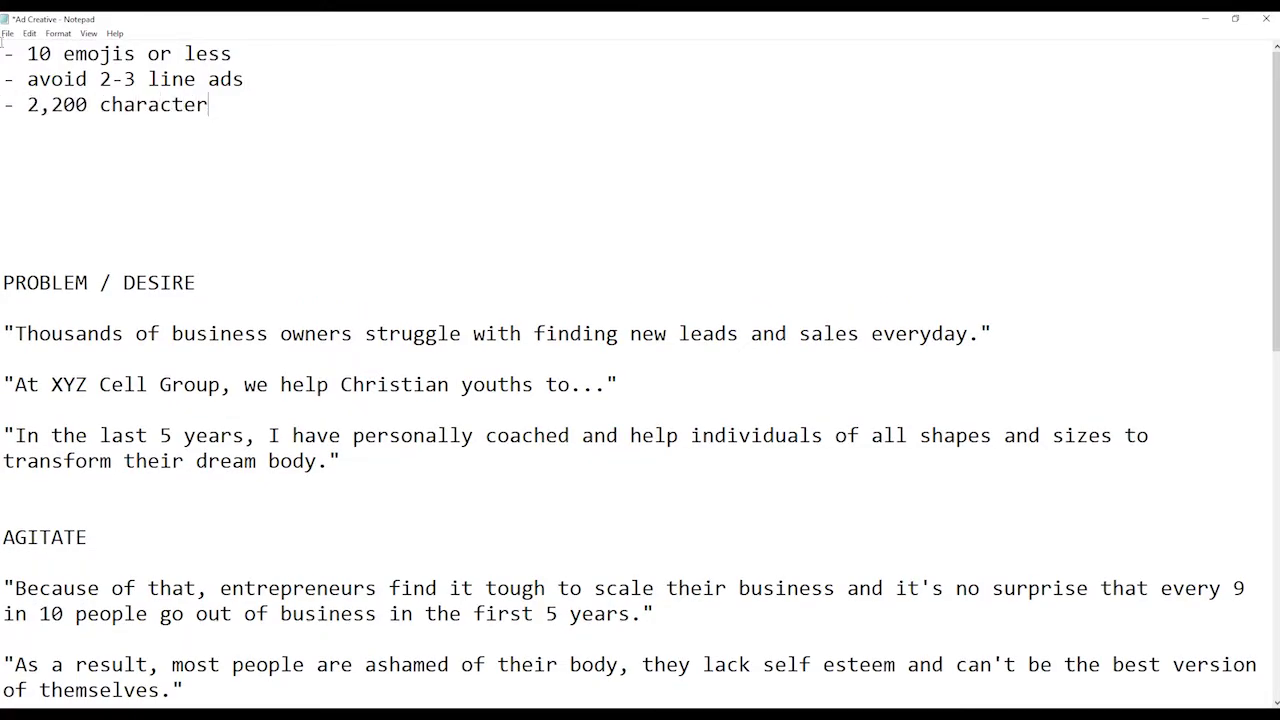
type(" limit if you wan")
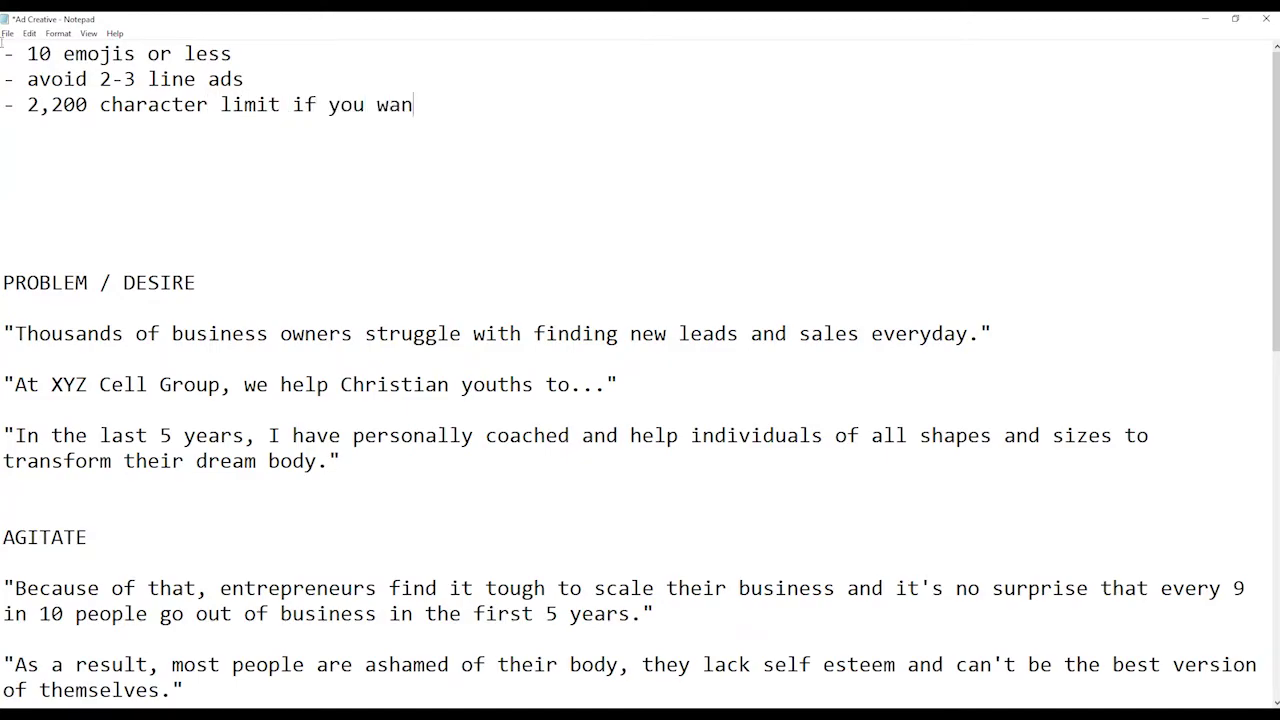
type("t your ad on both ")
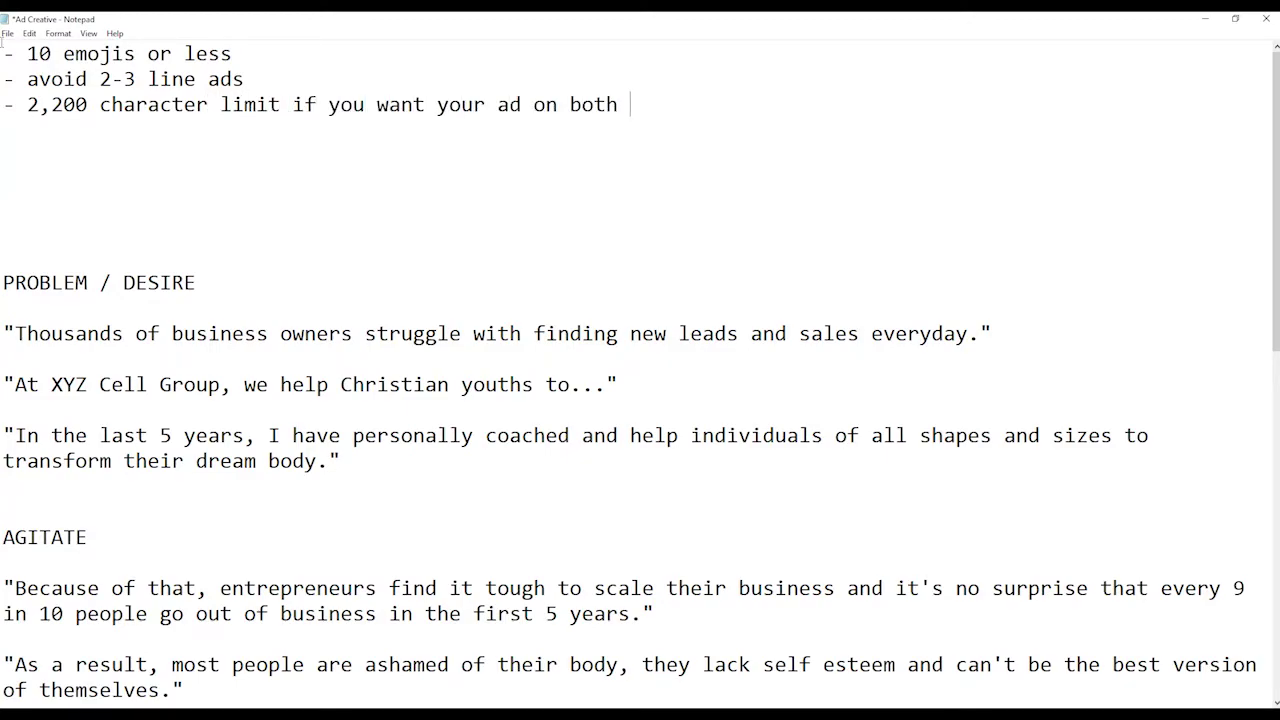
type("FB  and IG")
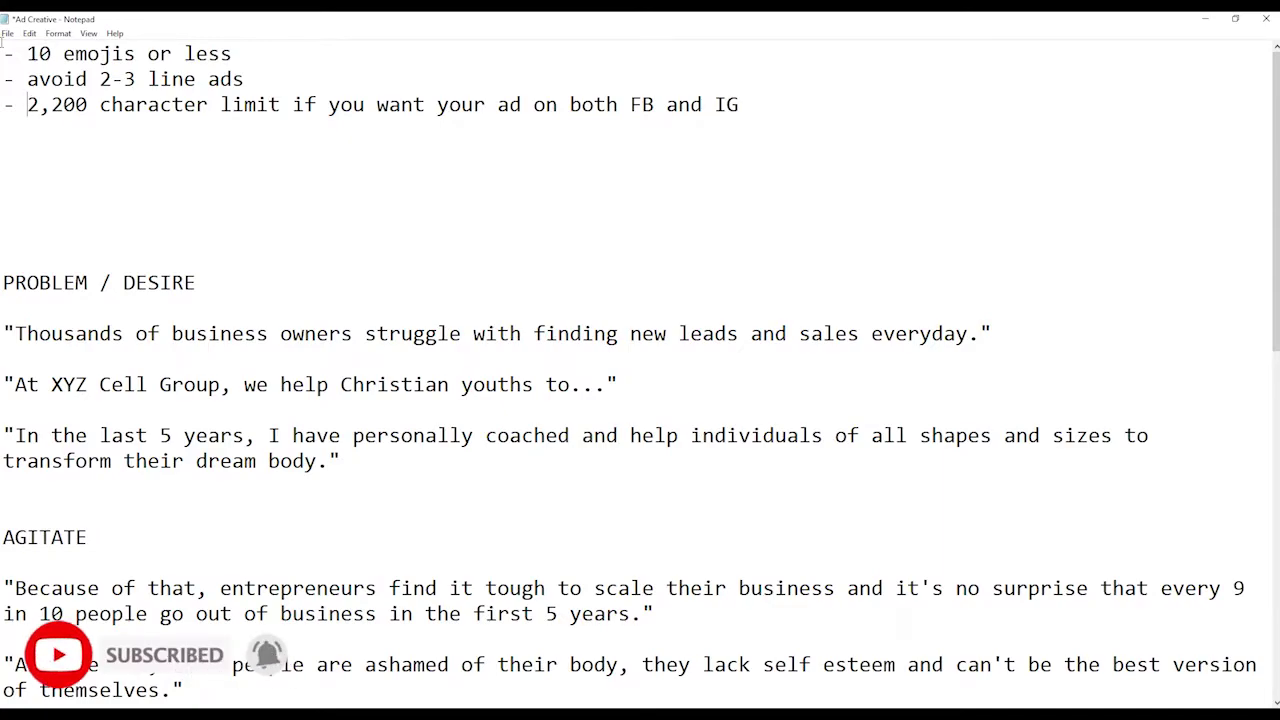
key("Right")
key("Right")
key("Right")
key("Right")
key("Right")
key("Left")
key("Left")
key("Left")
key("Right")
key("Right")
key("Right")
key("Down")
key("Down")
key("Down")
key("Down")
key("Down")
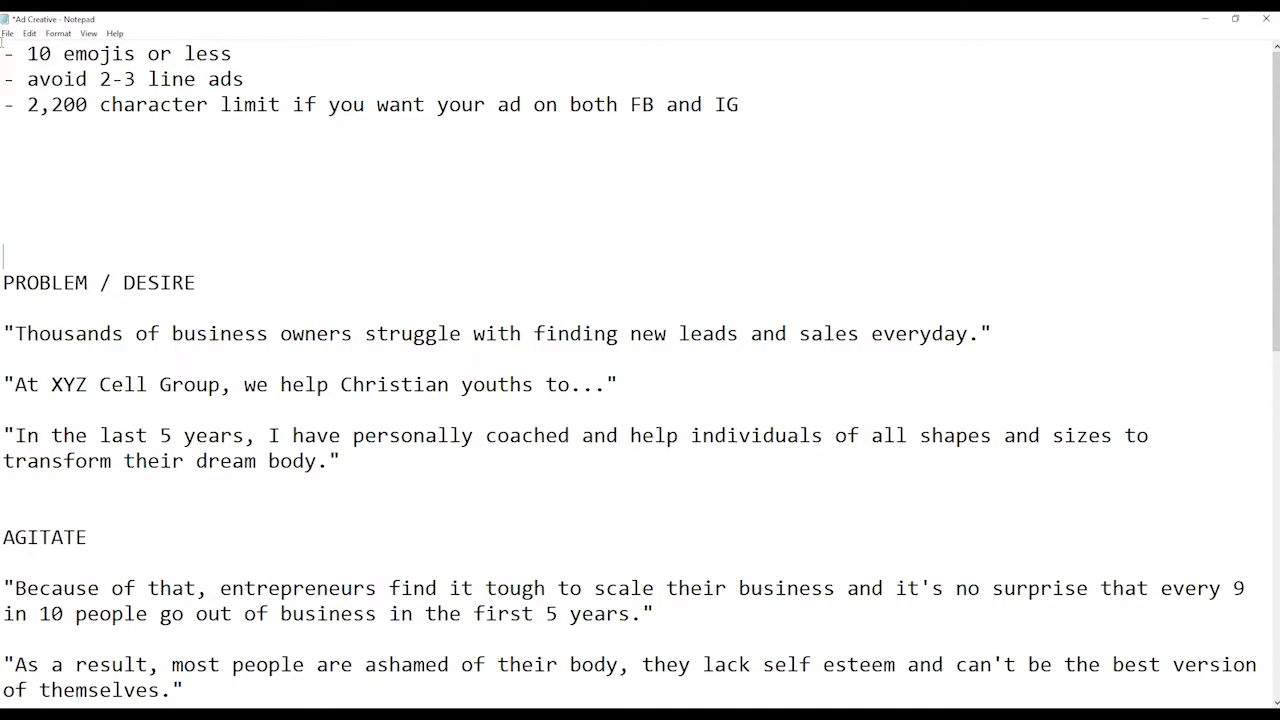
- Add the fourth guideline "- avoid using 'you' and 'you're' too often in your ad copy (save for the call to action)"
key("Up")
key("Up")
key("Up")
key("Up")
key("Up")
type("avoid using 'yo")
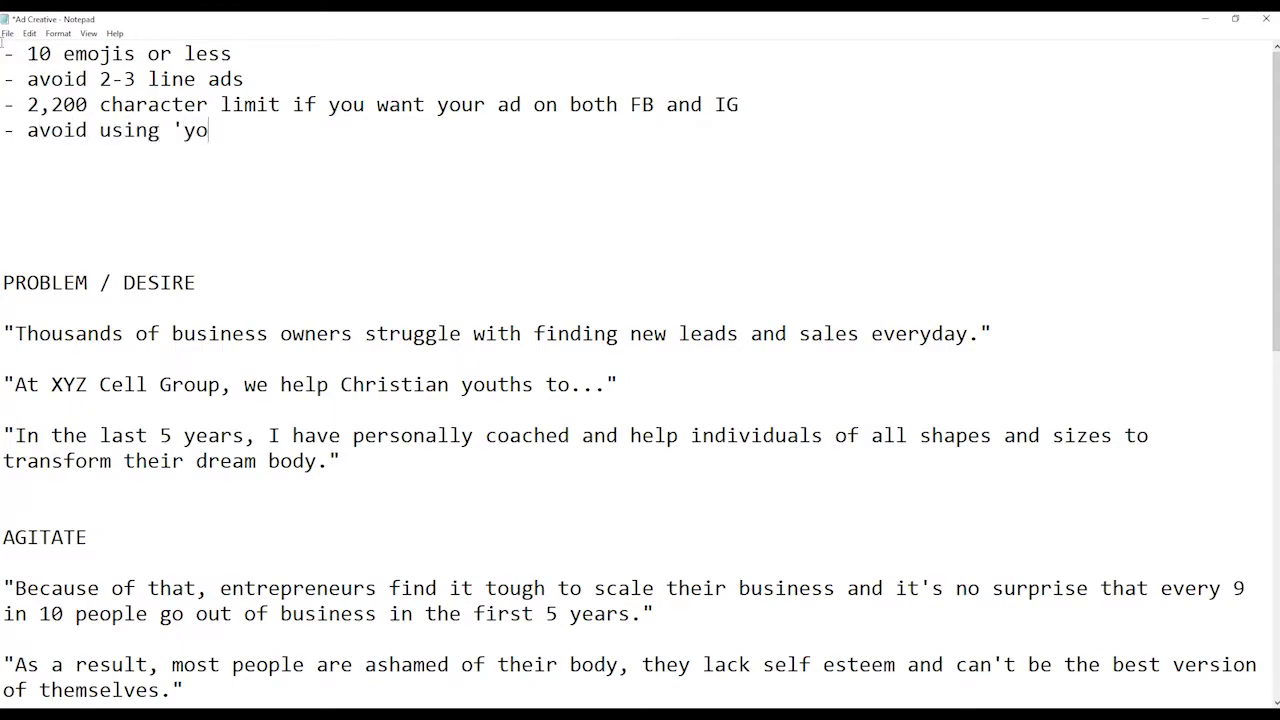
type("u' and 'you're' too ")
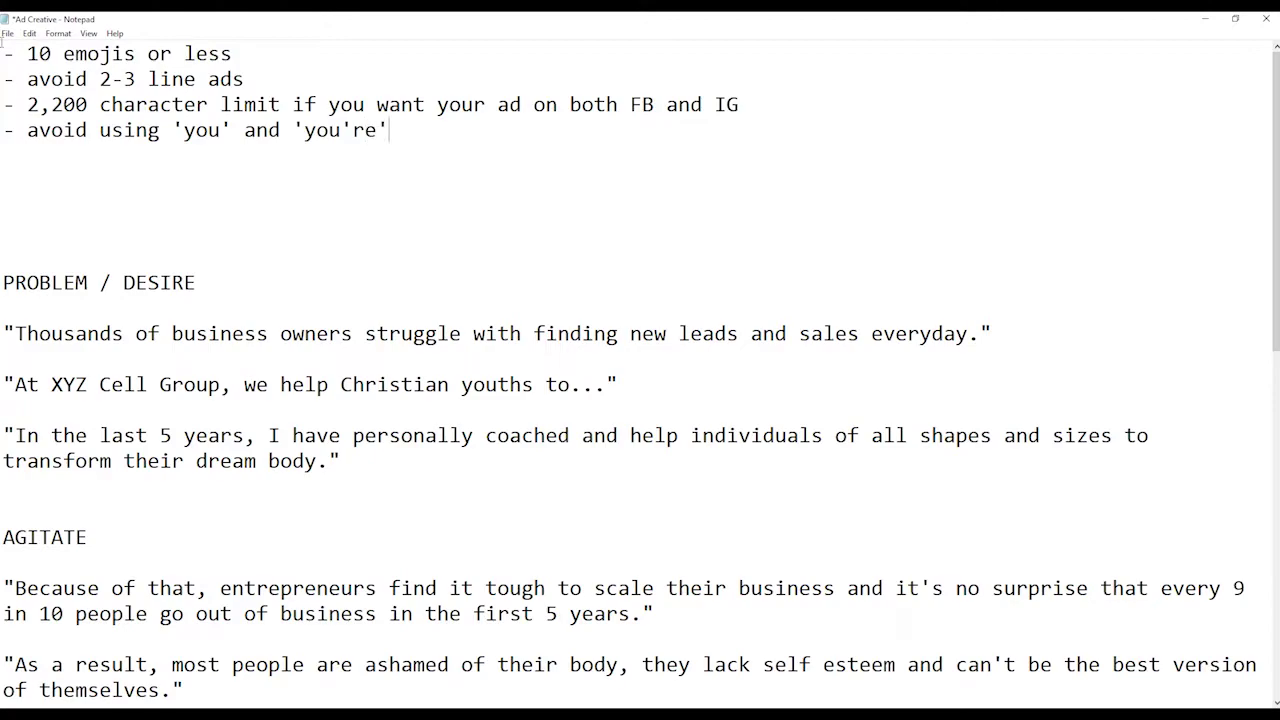
type("ofte")
key("BackSpace")
type("ten in your ad")
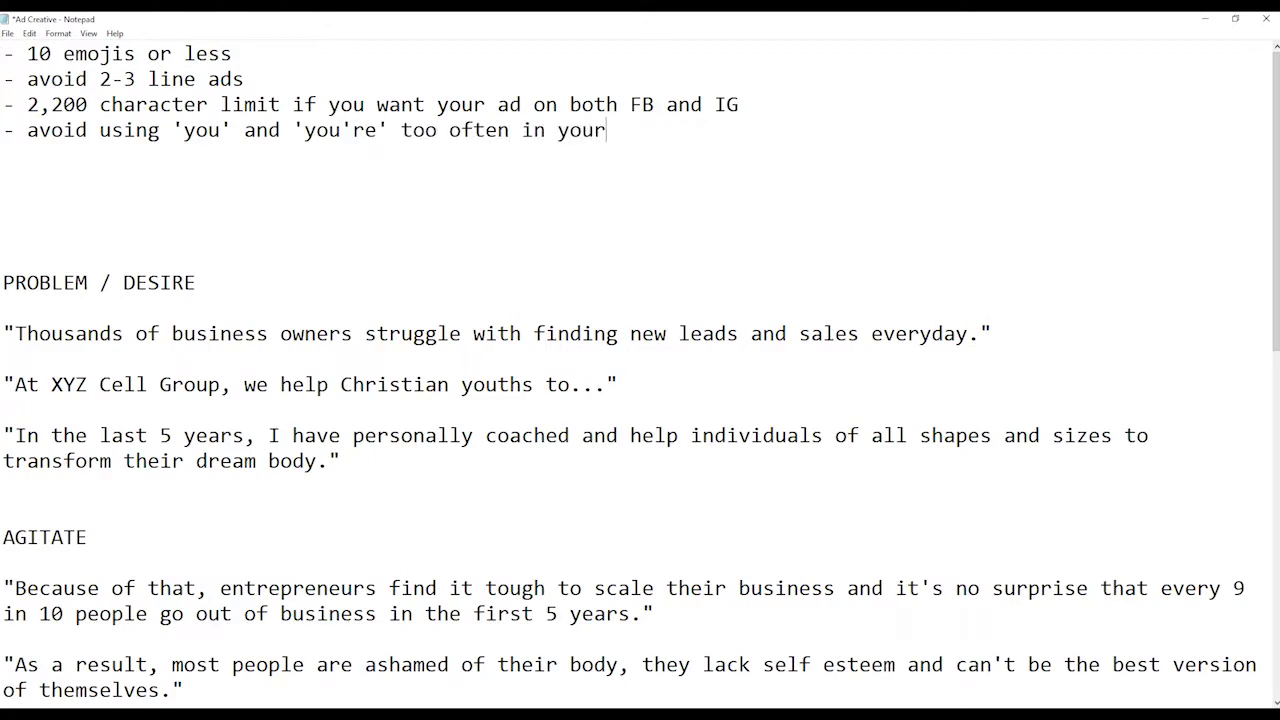
type(" copy")
type("(save for the cla")
type("ll to action)")
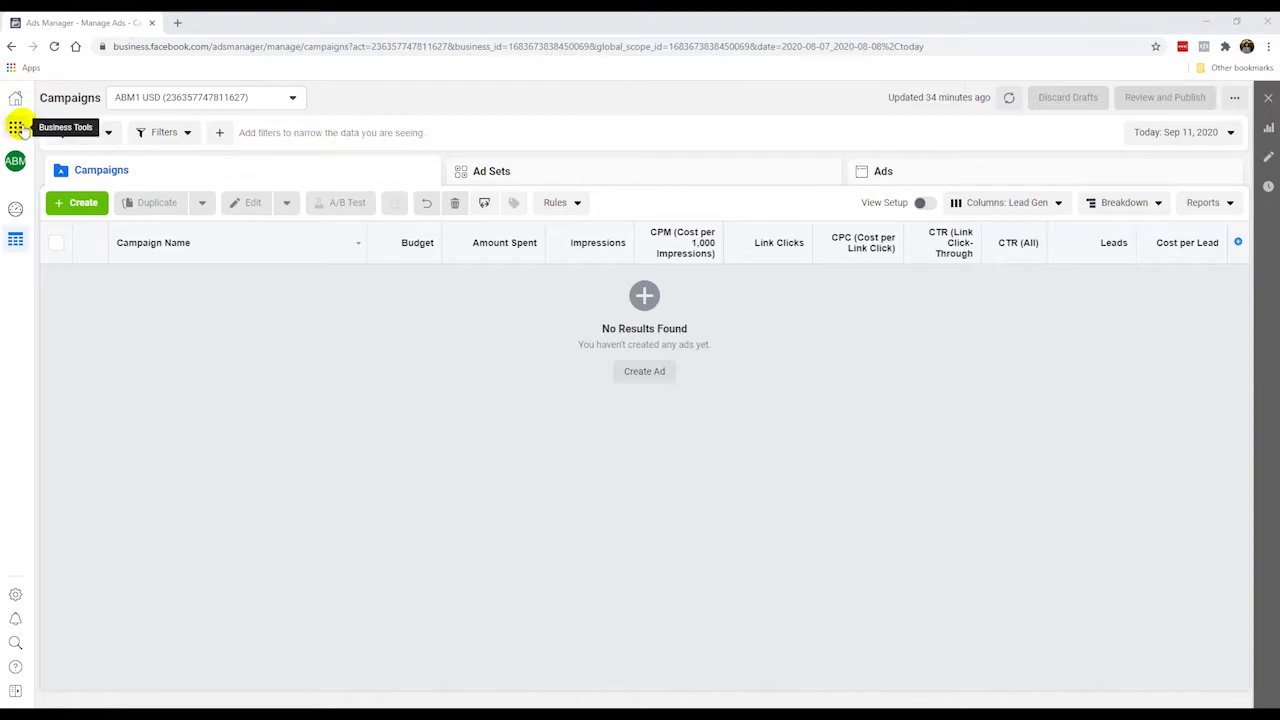
- Check the Ads Manager web address, open the Business Manager home page and go to Ads Manager from there
double_click(212, 54)
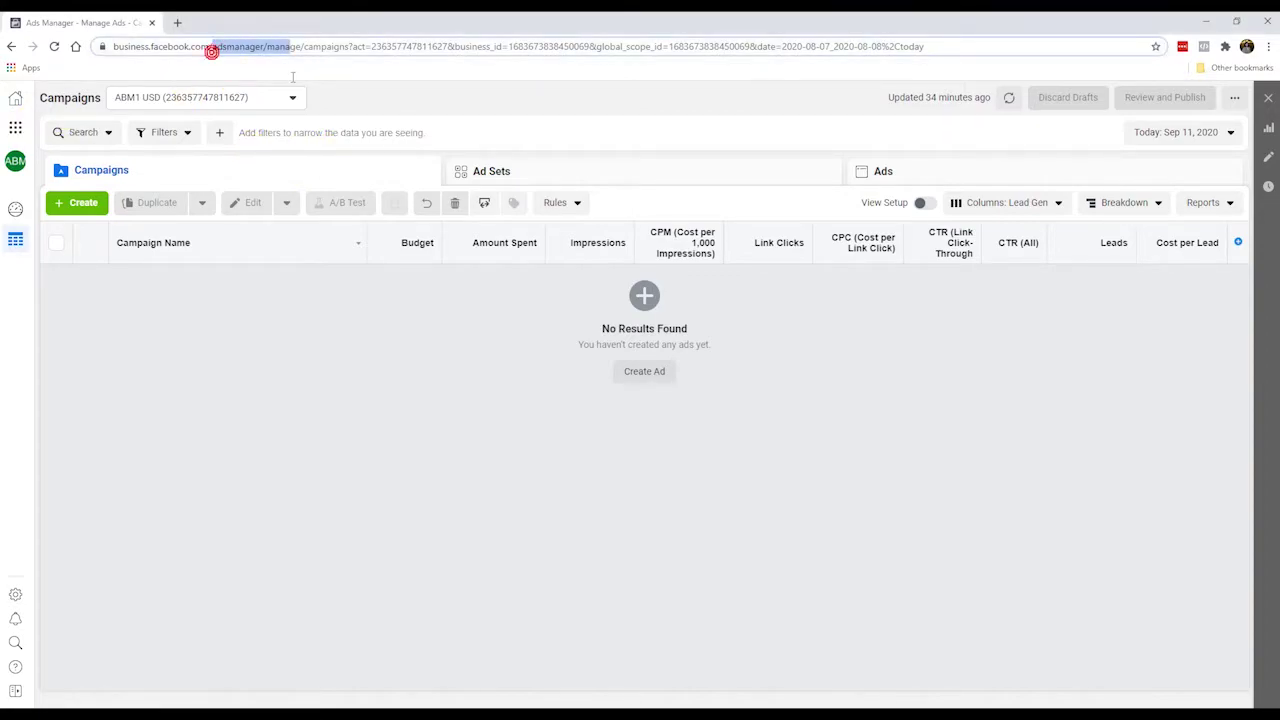
left_click(168, 428)
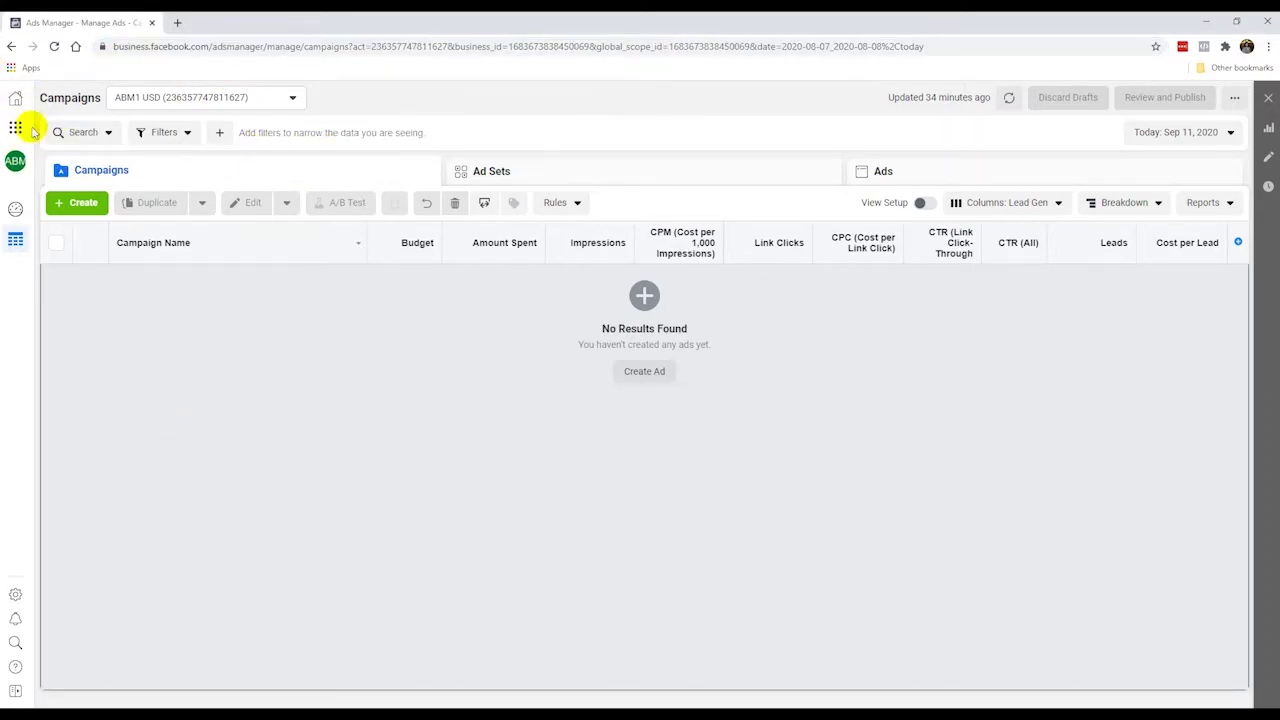
left_click(16, 99)
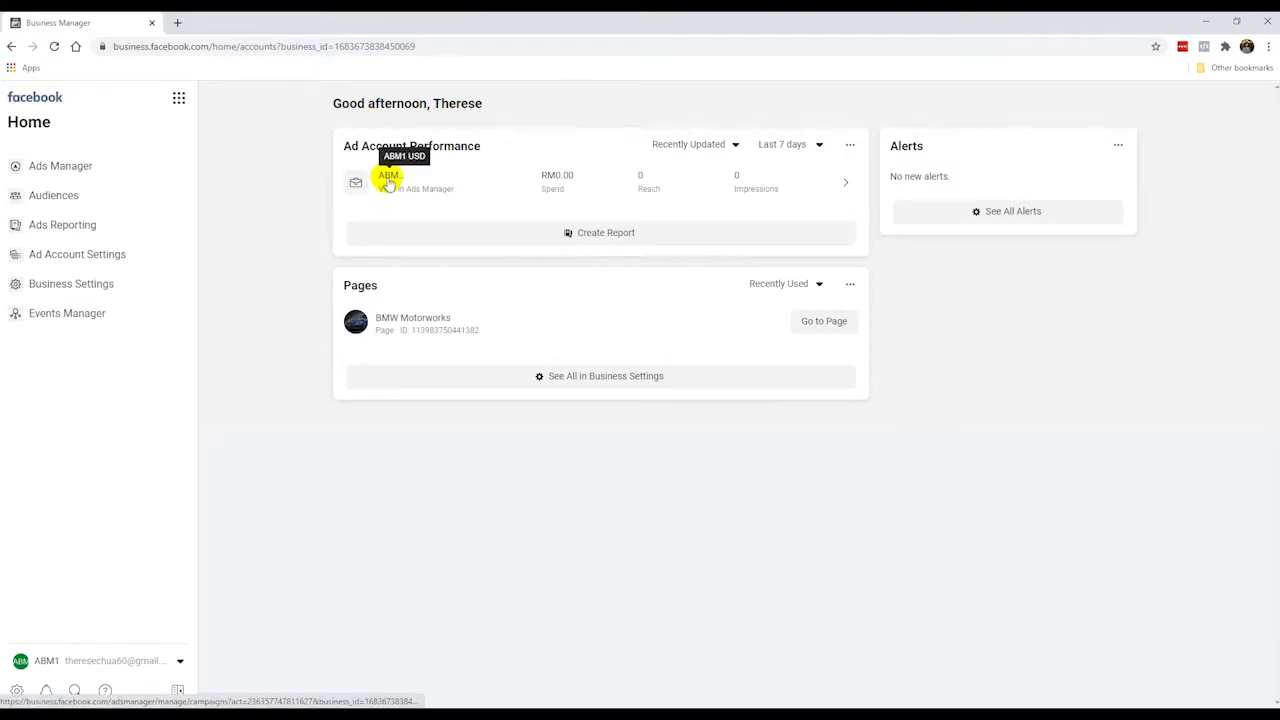
left_click(86, 170)
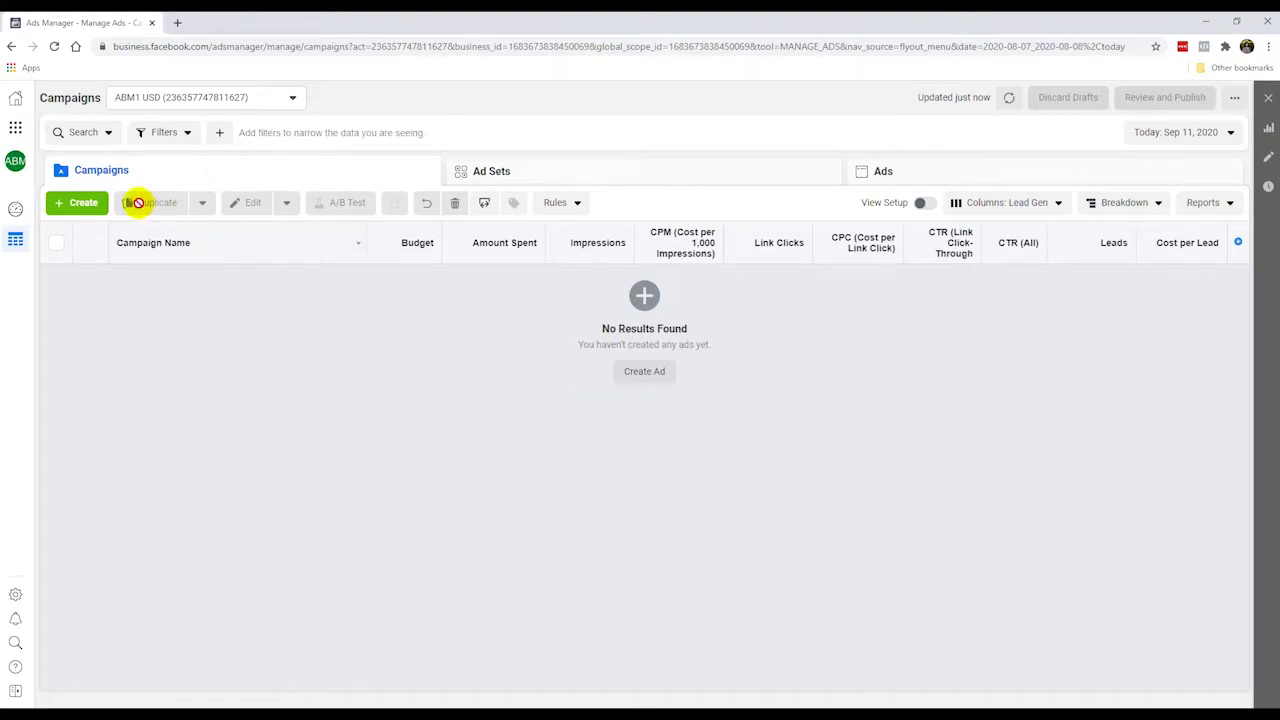
- Start creating a new campaign and choose Conversions as its objective
left_click(84, 214)
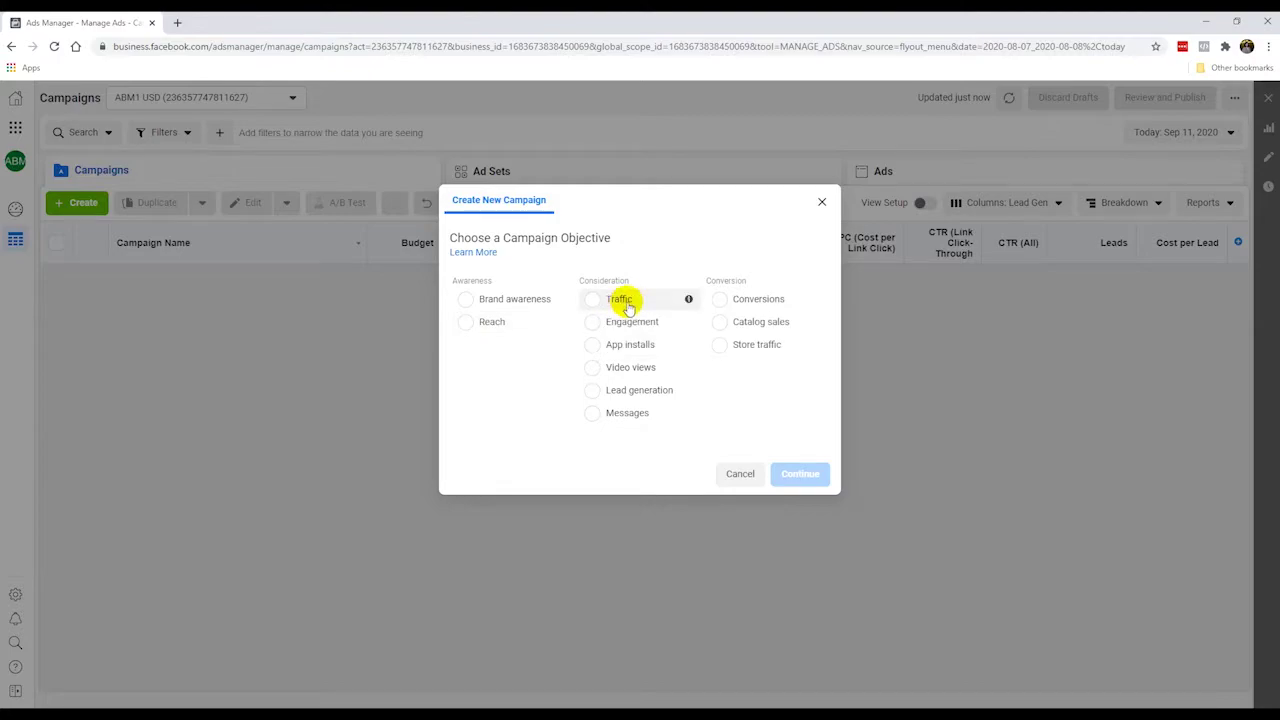
left_click(641, 397)
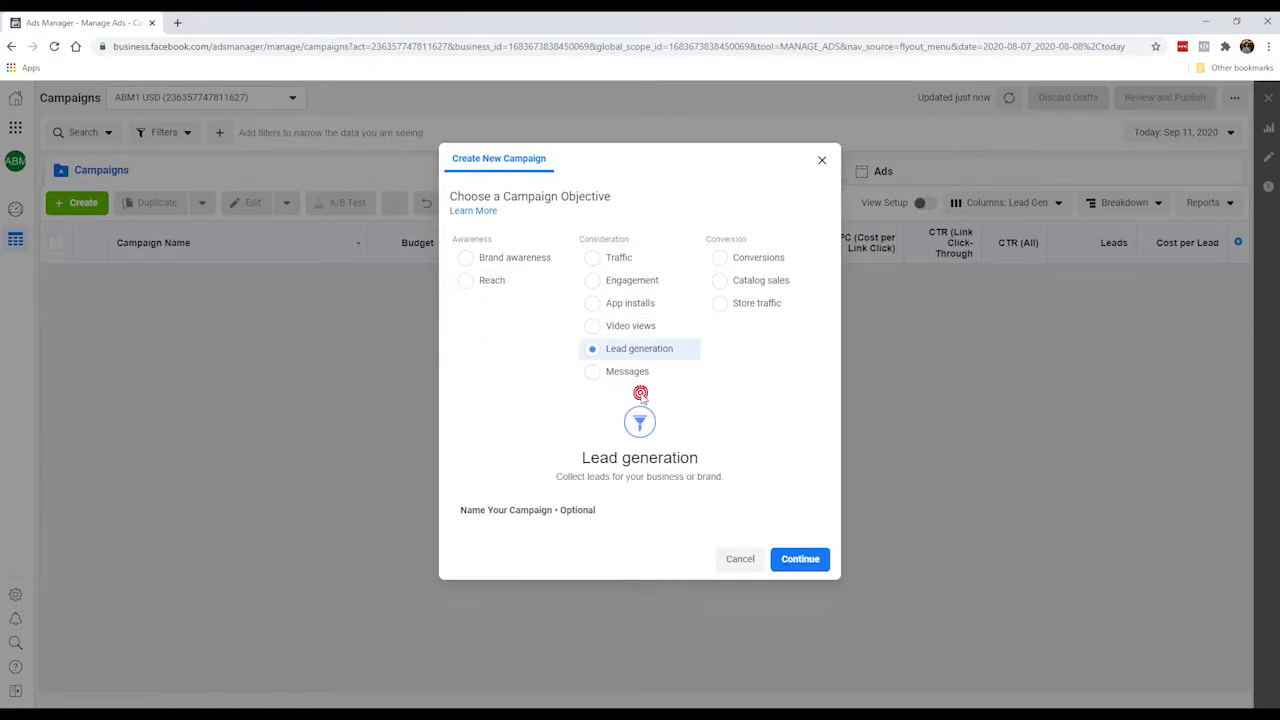
left_click(768, 258)
mouse_move(687, 276)
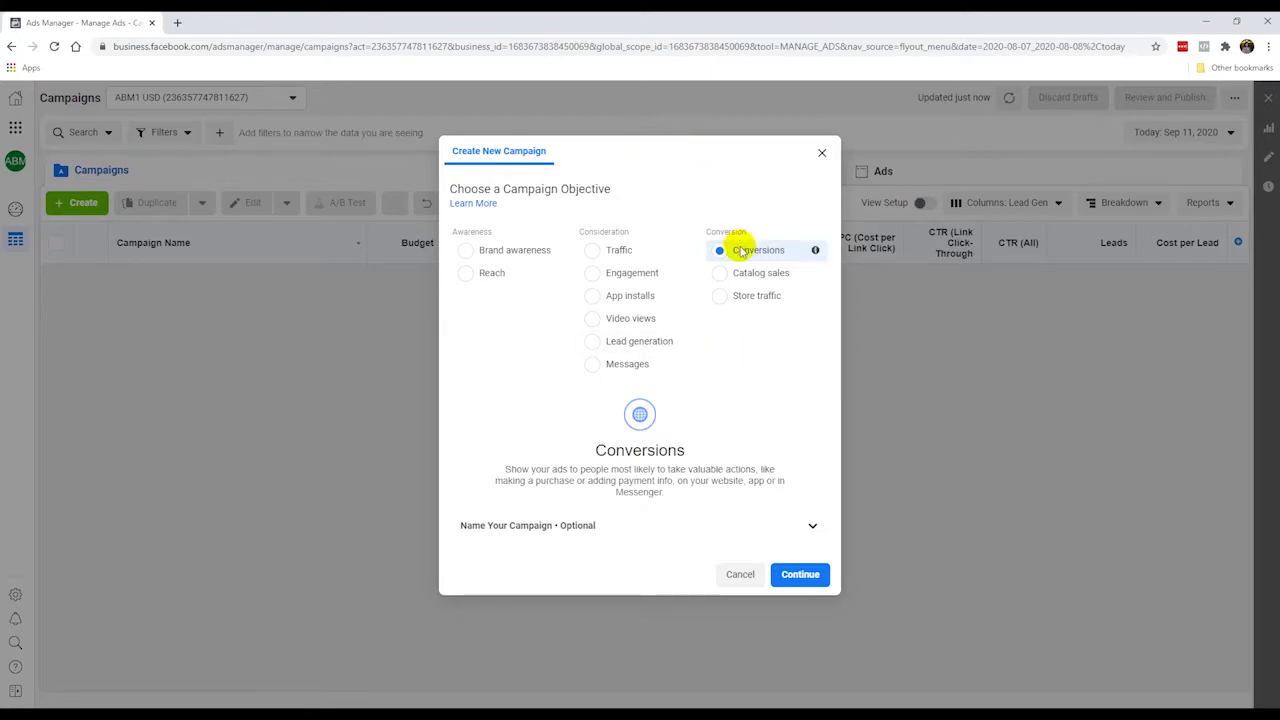
- Expand the optional naming section of the new campaign and name the campaign "Conversions - PDF Book"
left_click(557, 527)
scroll(560, 480, "down", 2)
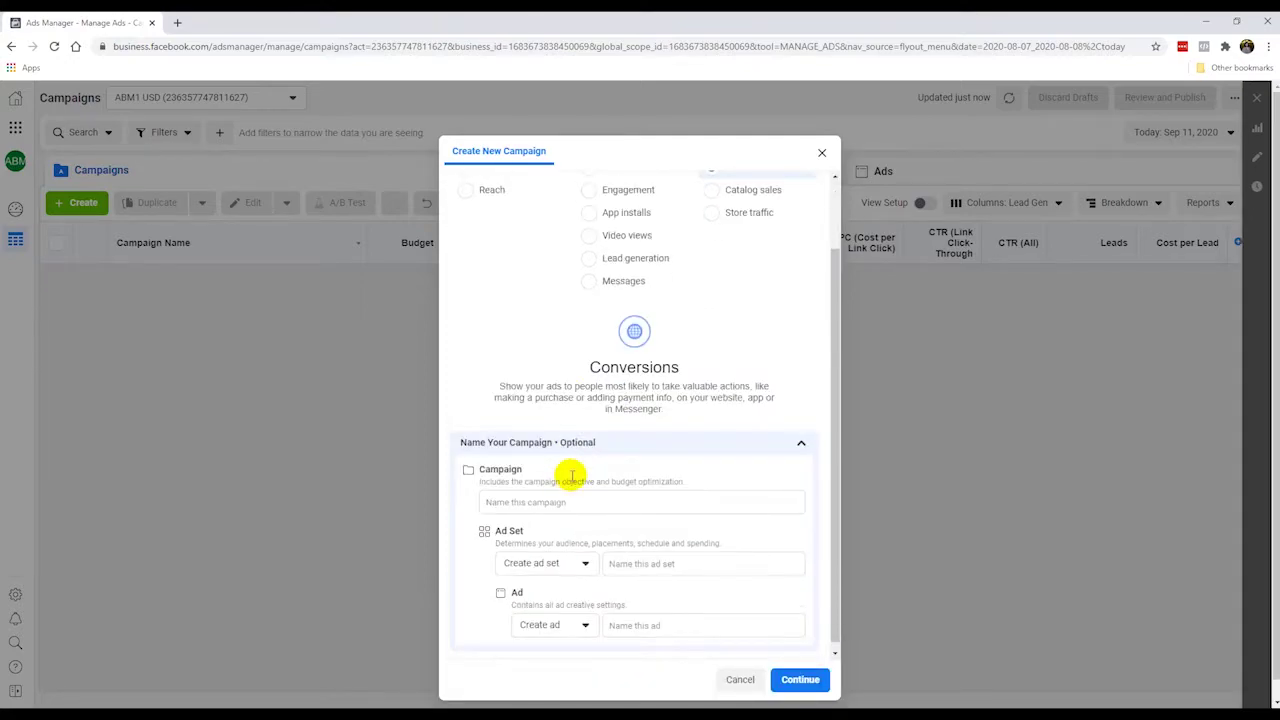
left_click(572, 476)
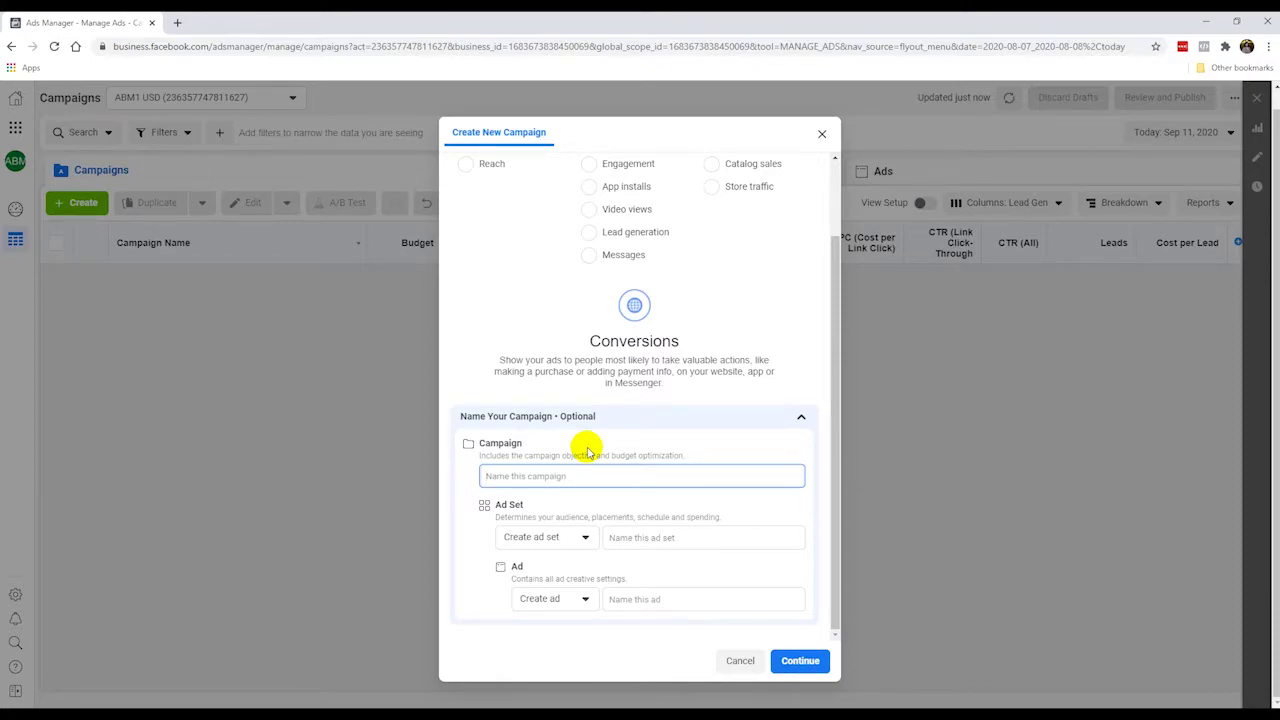
type("PDF Book")
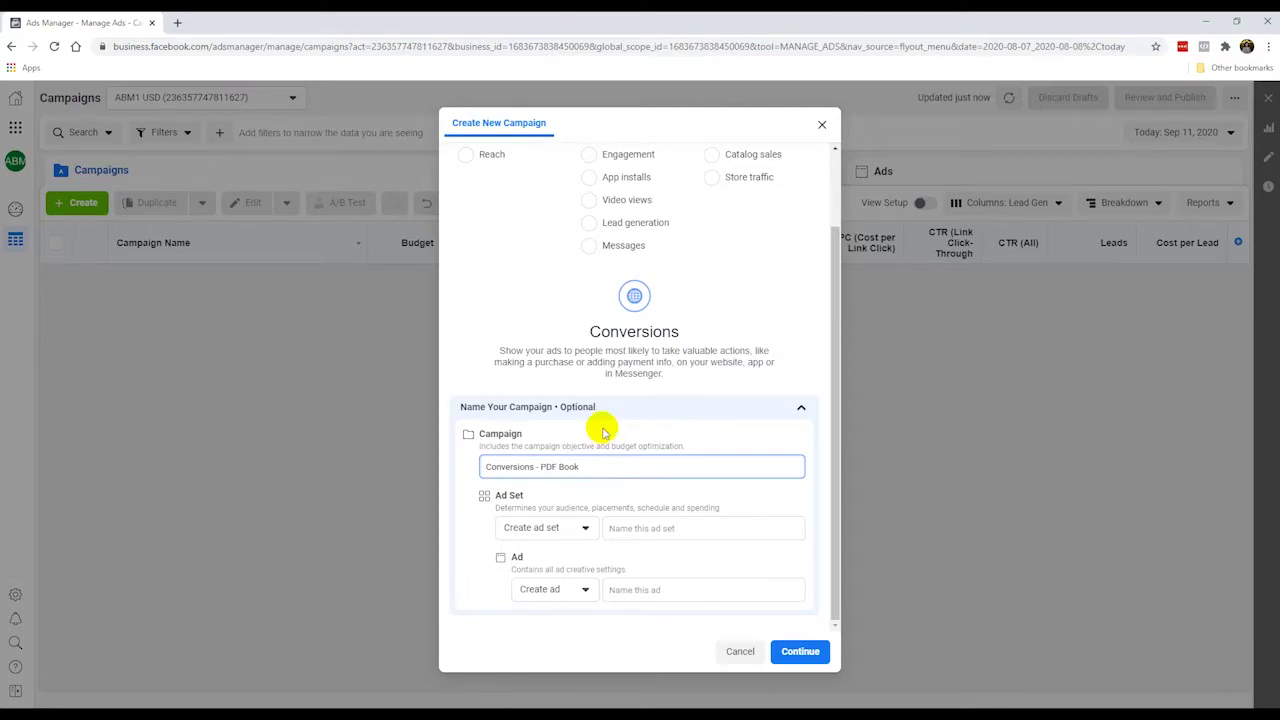
scroll(600, 423, "up", 2)
scroll(503, 306, "down", 2)
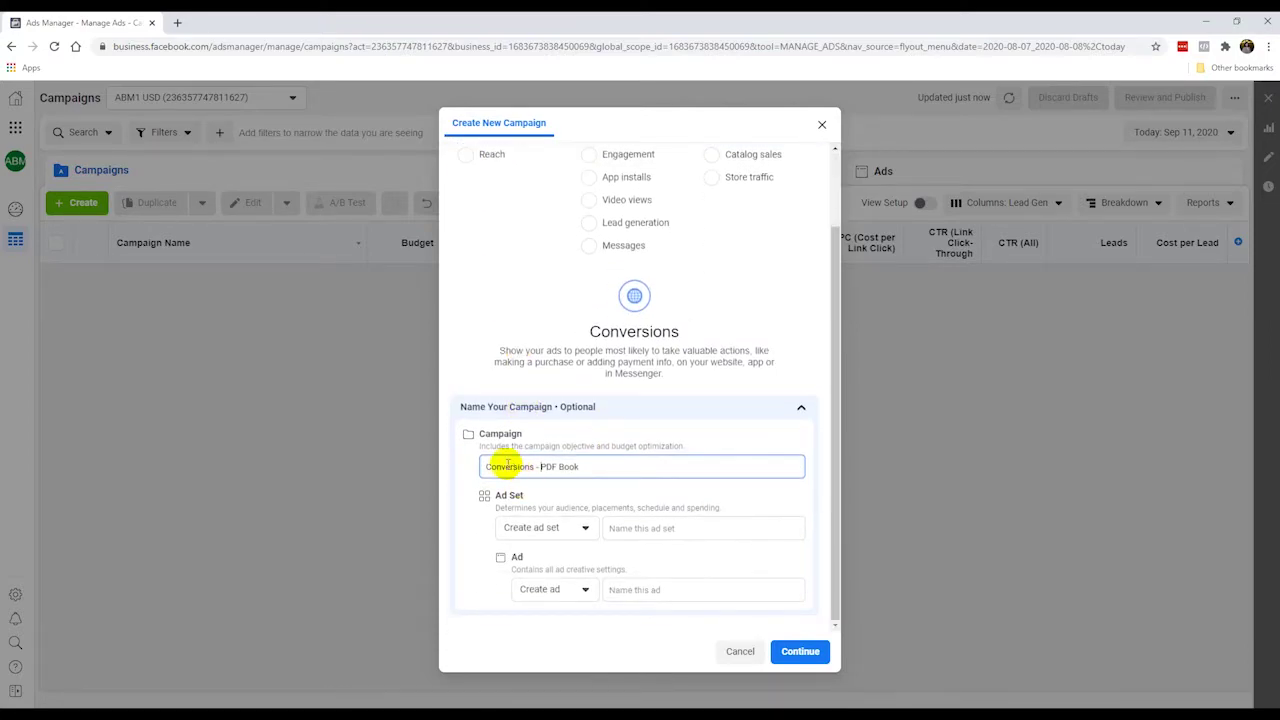
left_click(494, 461)
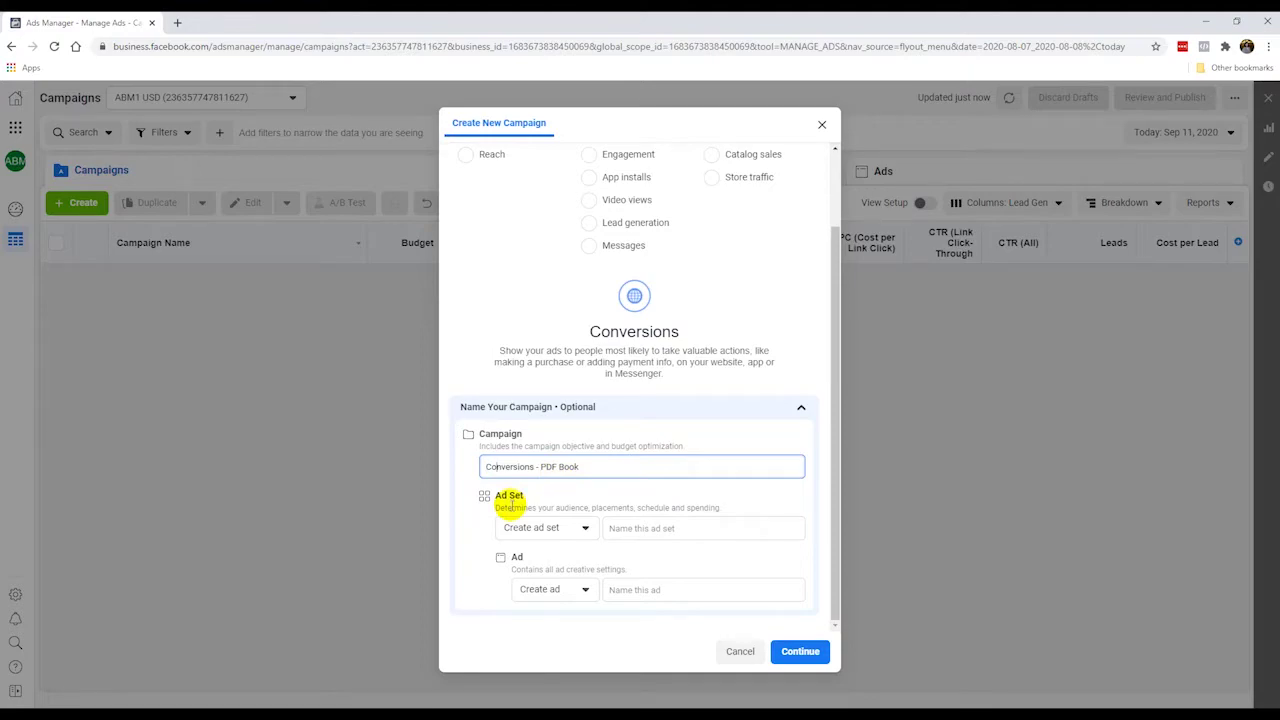
- Set the new campaign to skip creating an ad set and ad, and continue to the campaign draft
left_click(516, 528)
left_click(487, 534)
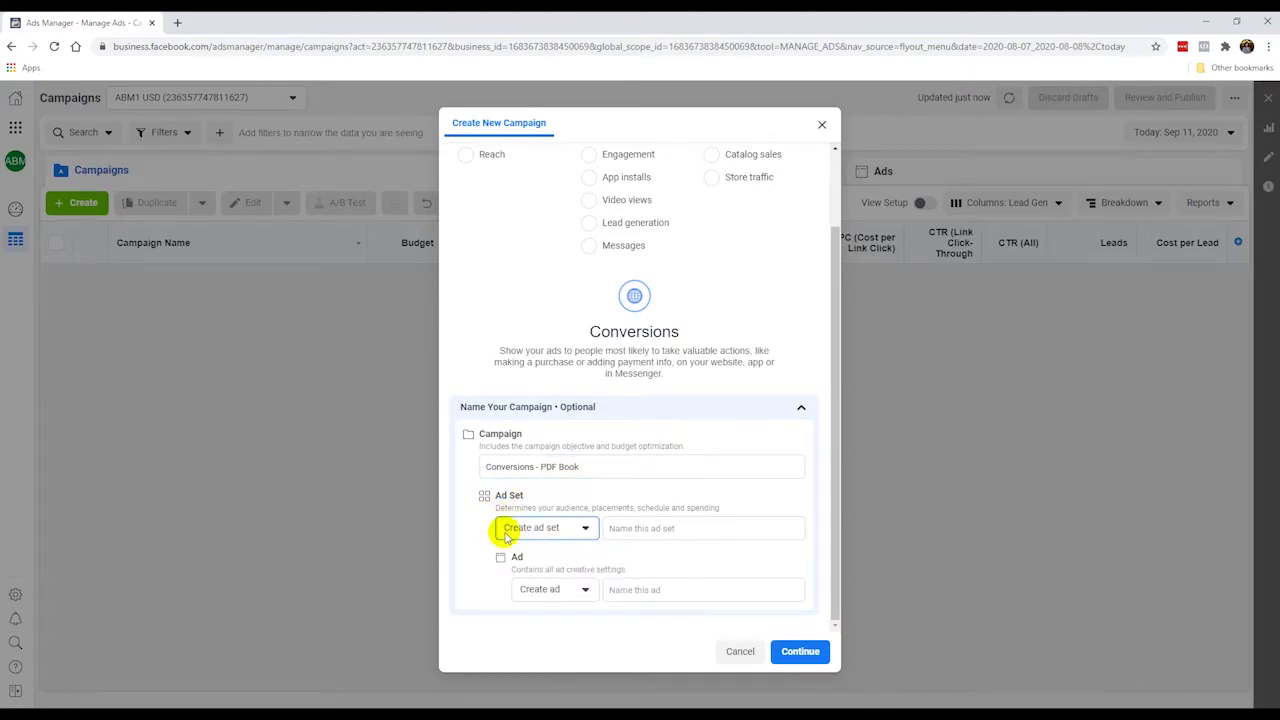
left_click(507, 535)
left_click(521, 582)
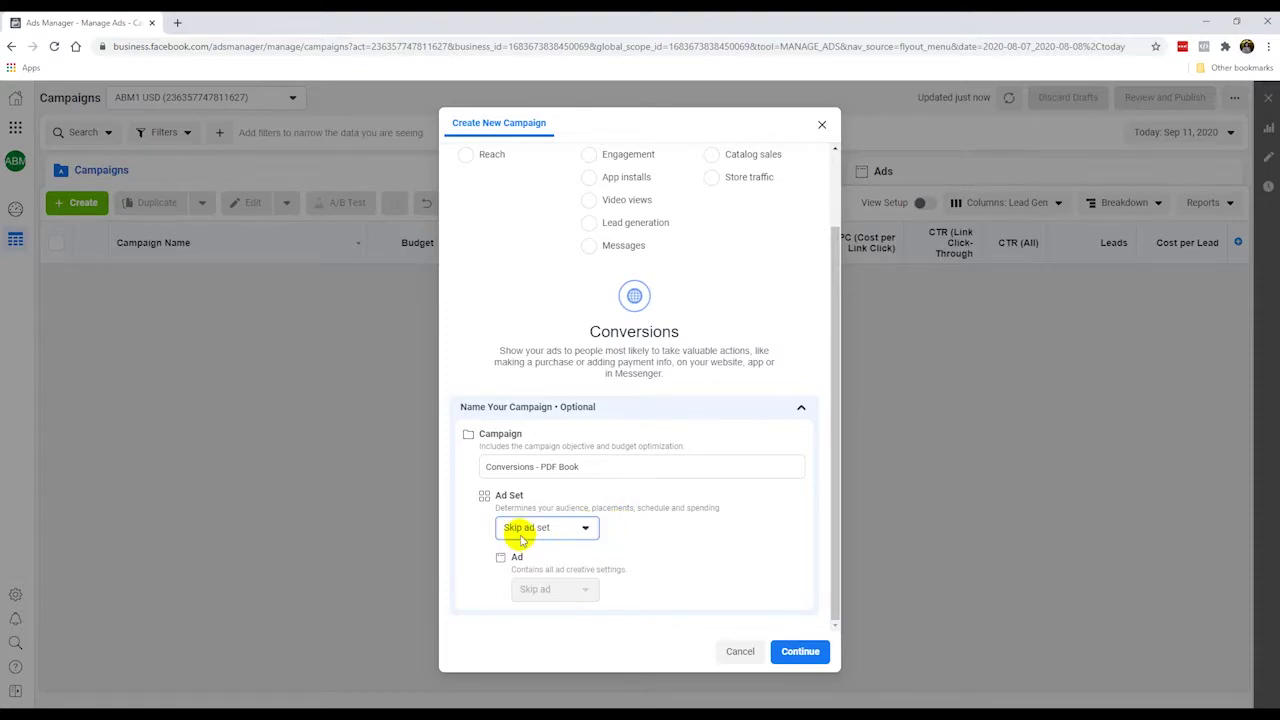
left_click(800, 651)
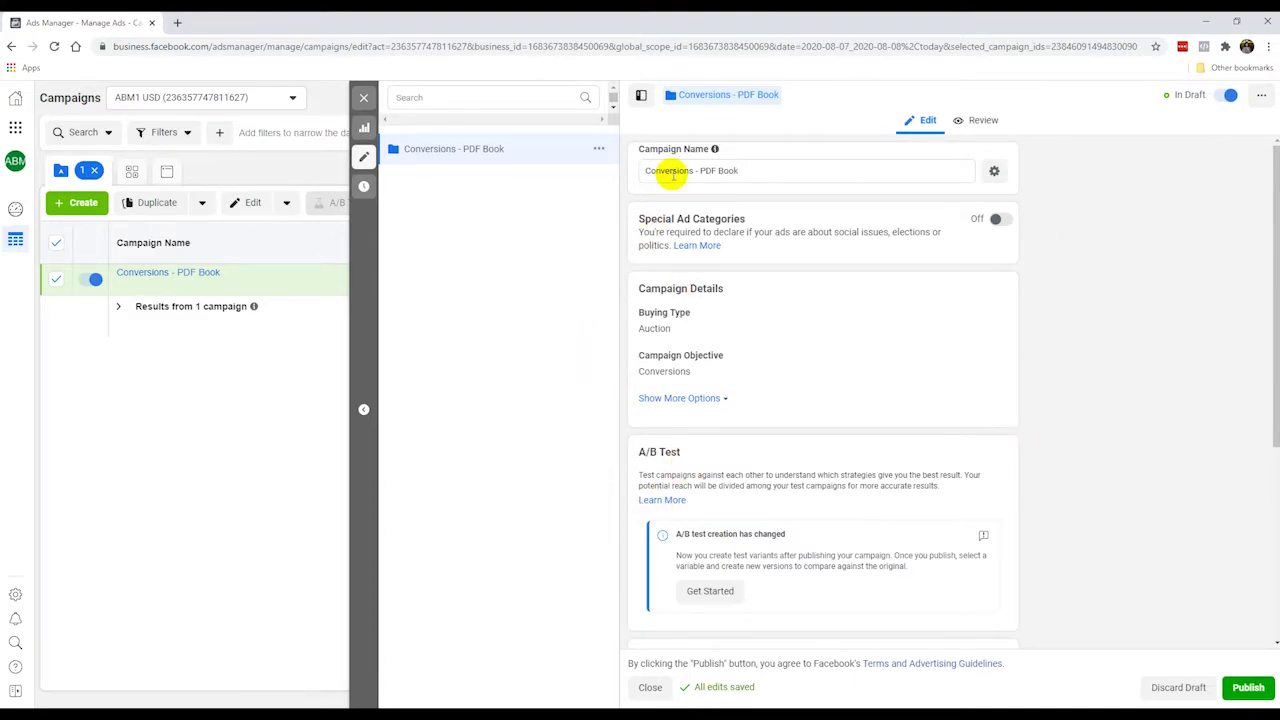
- Turn off Campaign Budget Optimization for the "Conversions - PDF Book" campaign
mouse_move(716, 160)
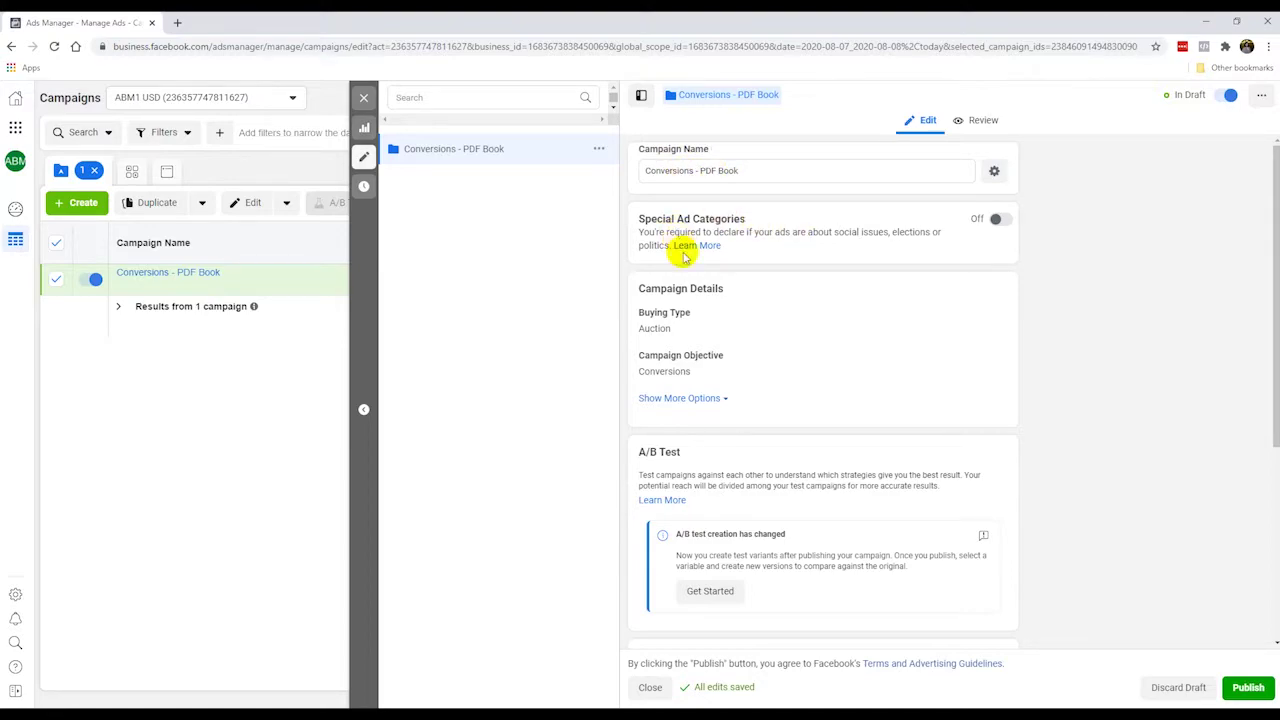
scroll(790, 348, "down", 1)
scroll(781, 349, "down", 3)
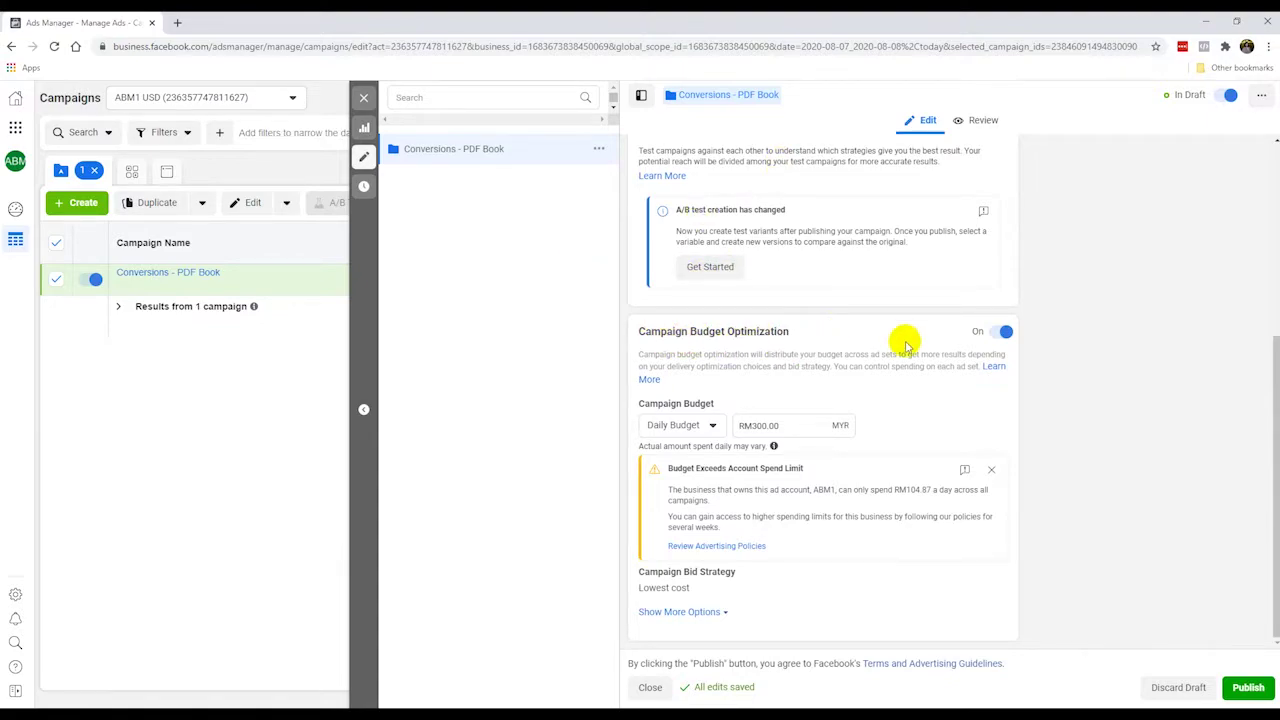
left_click(996, 334)
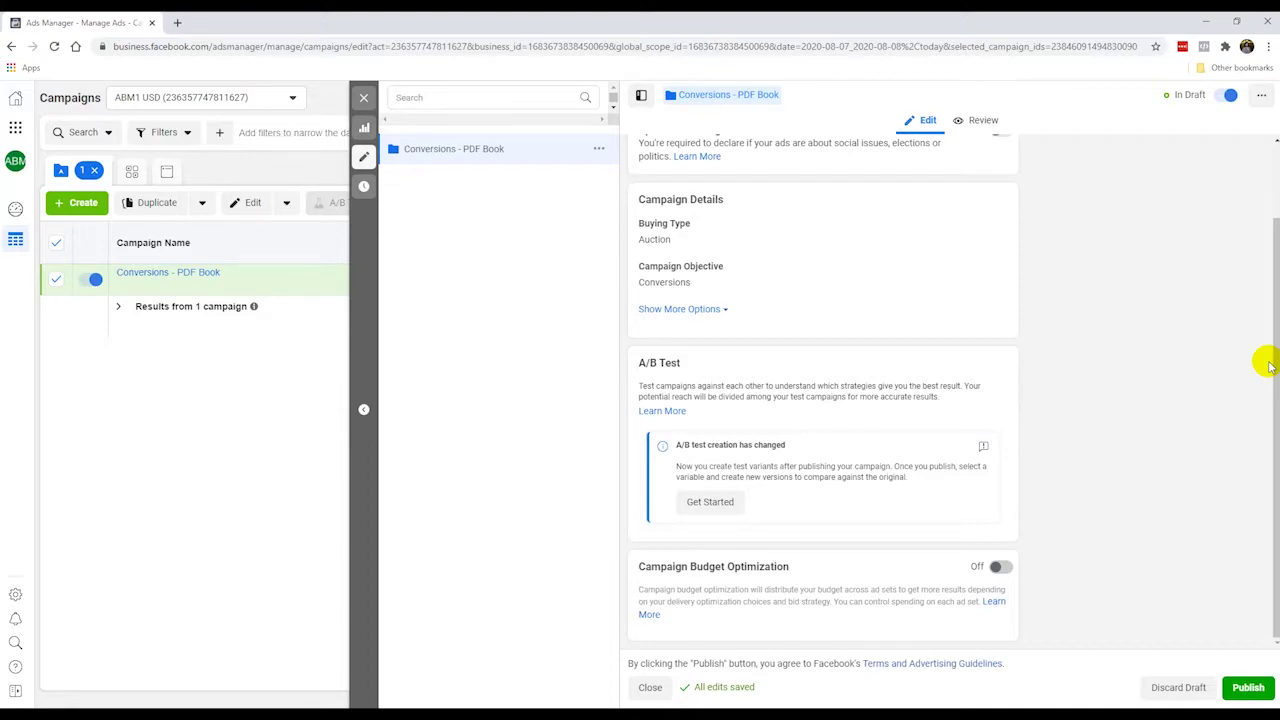
- Review the campaign settings, publish the "Conversions - PDF Book" campaign and close its editor
scroll(862, 425, "up", 2)
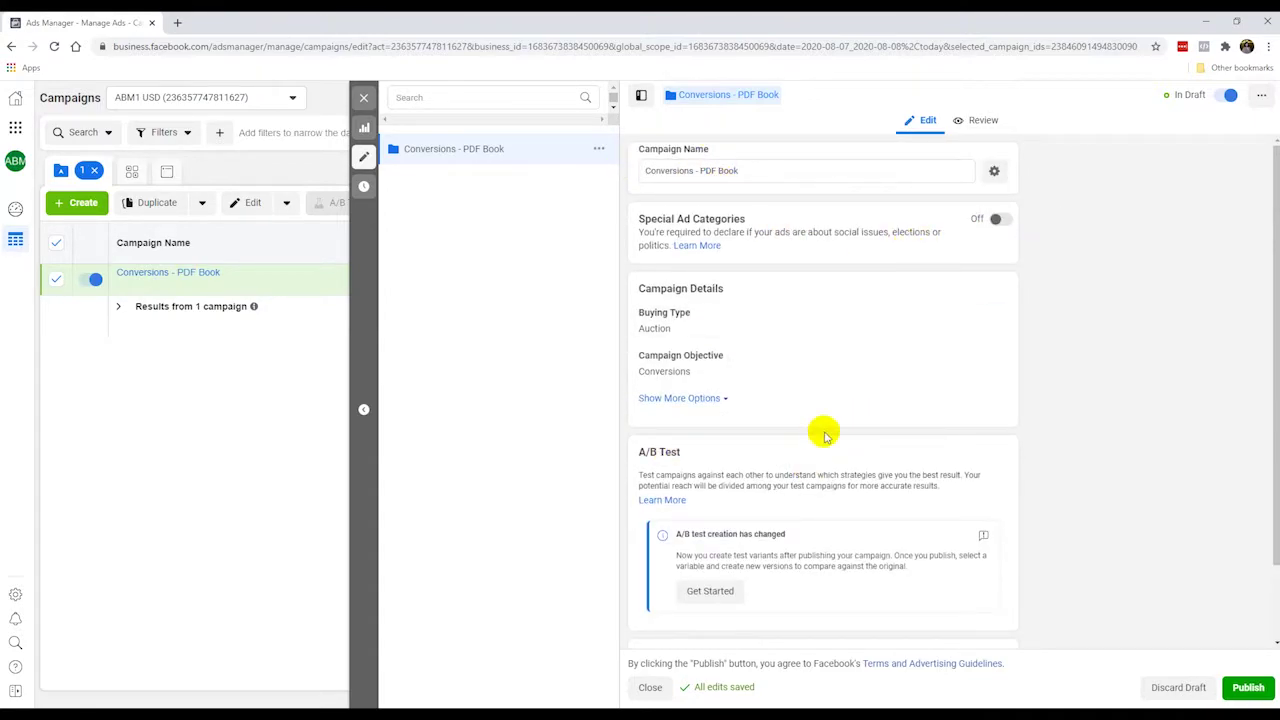
scroll(825, 435, "down", 1)
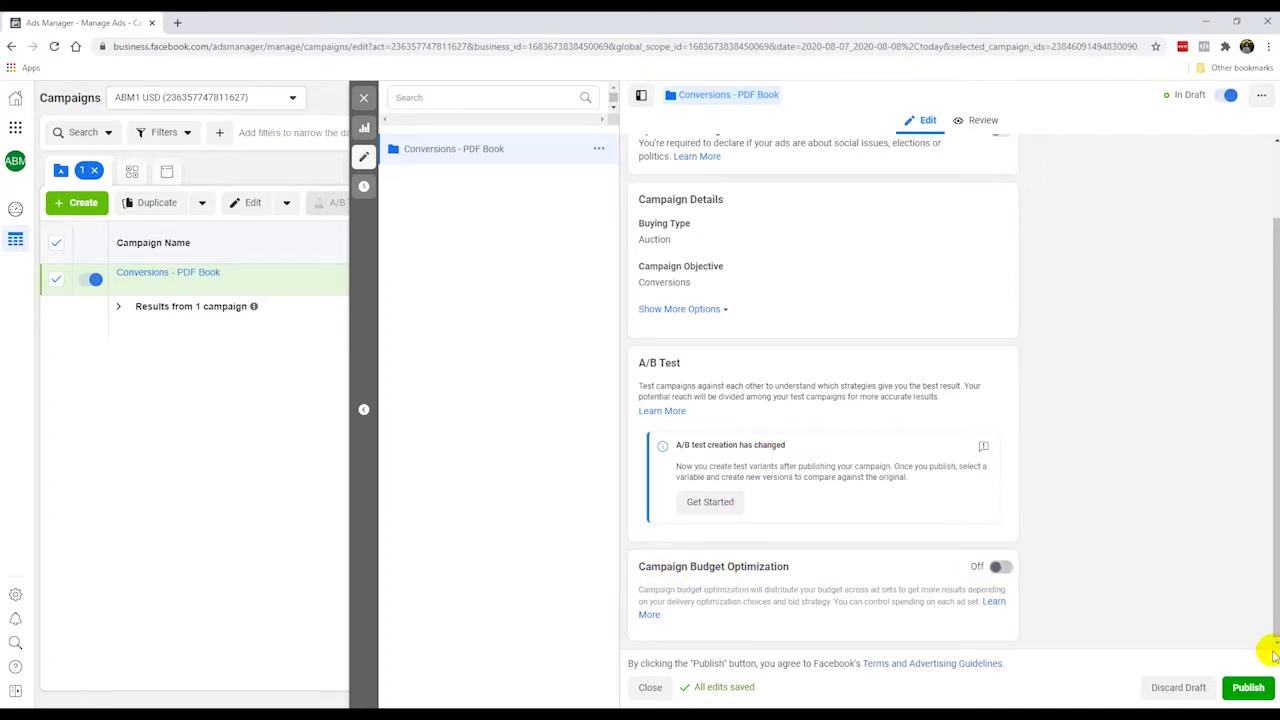
left_click(1248, 687)
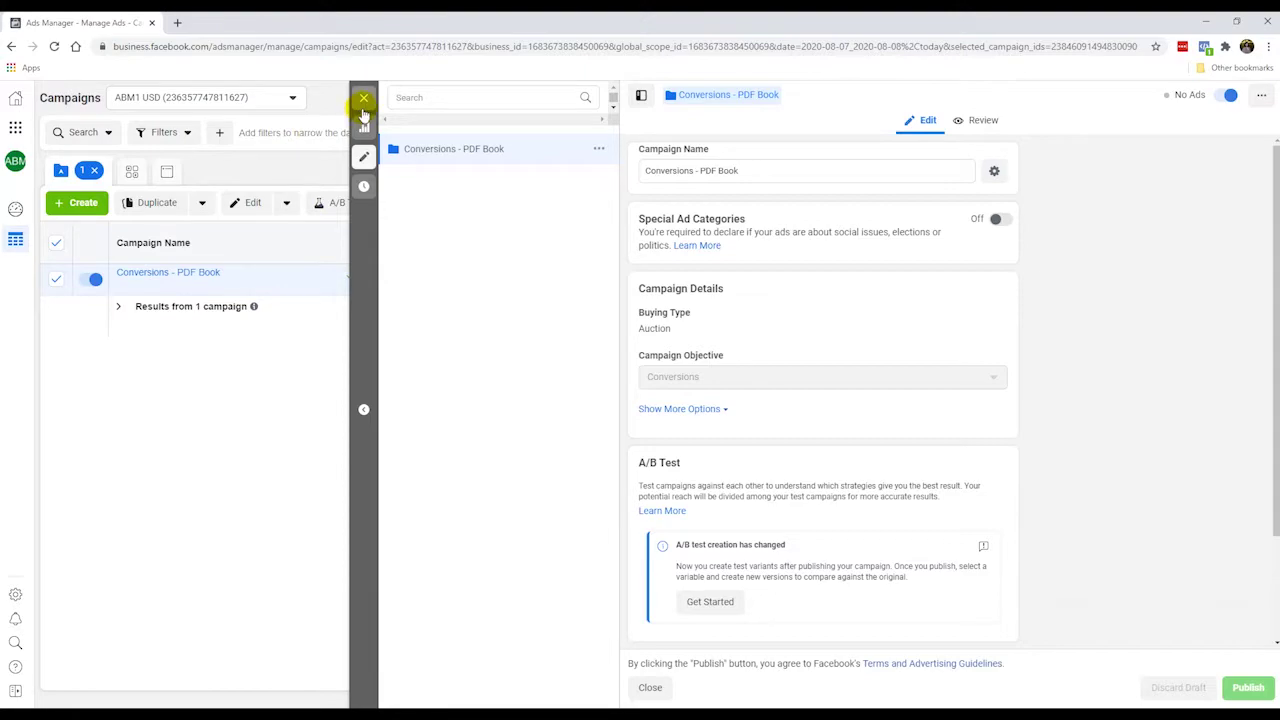
left_click(364, 102)
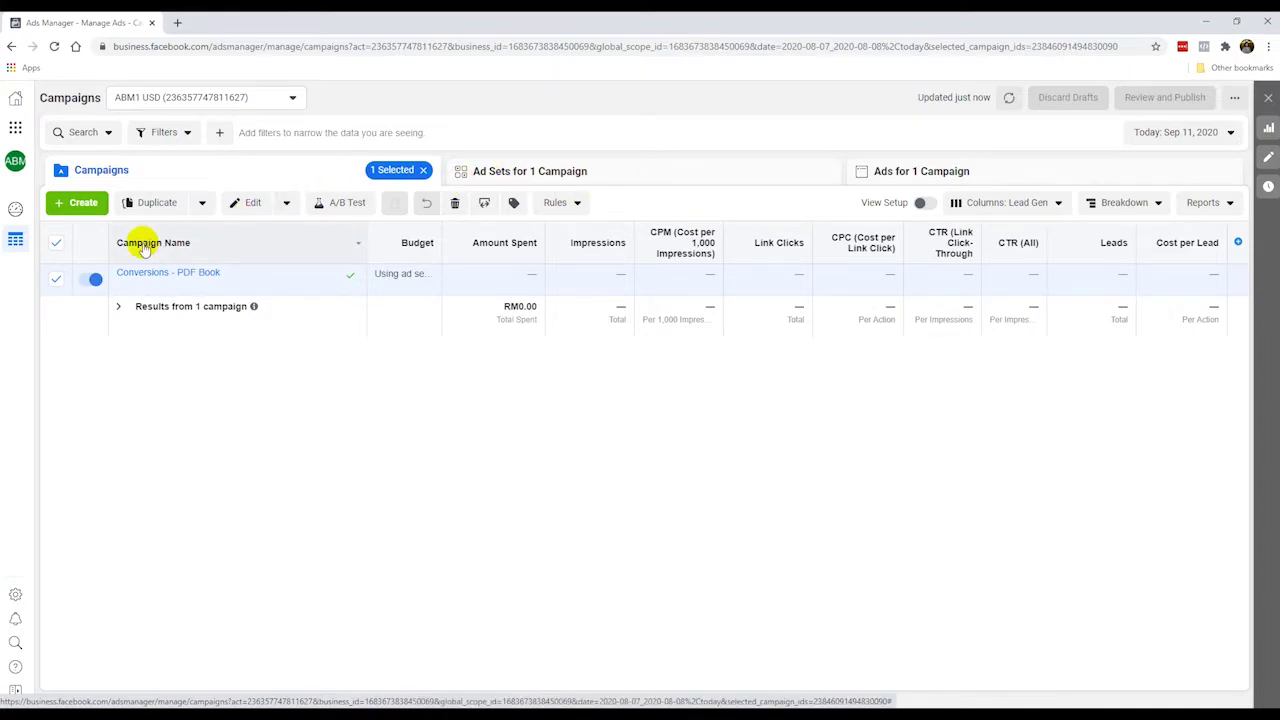
- Select only the "Conversions - PDF Book" campaign and open its list of ad sets
left_click(56, 242)
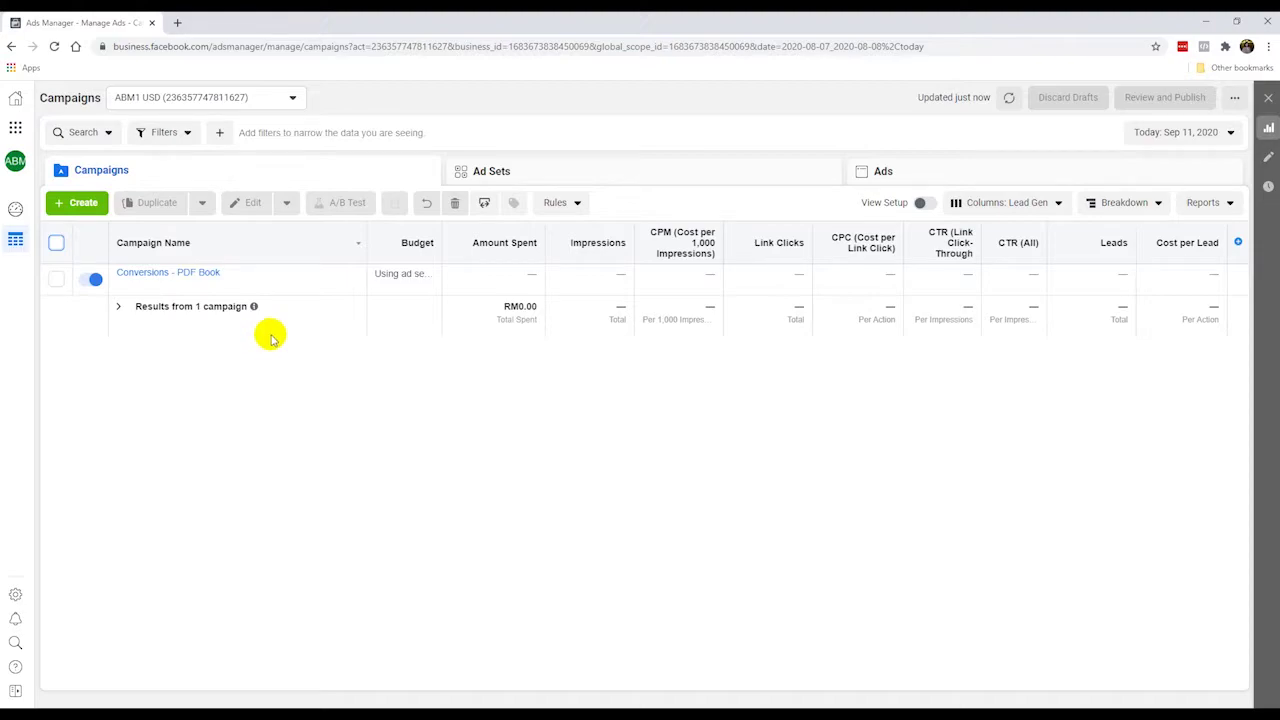
left_click(56, 280)
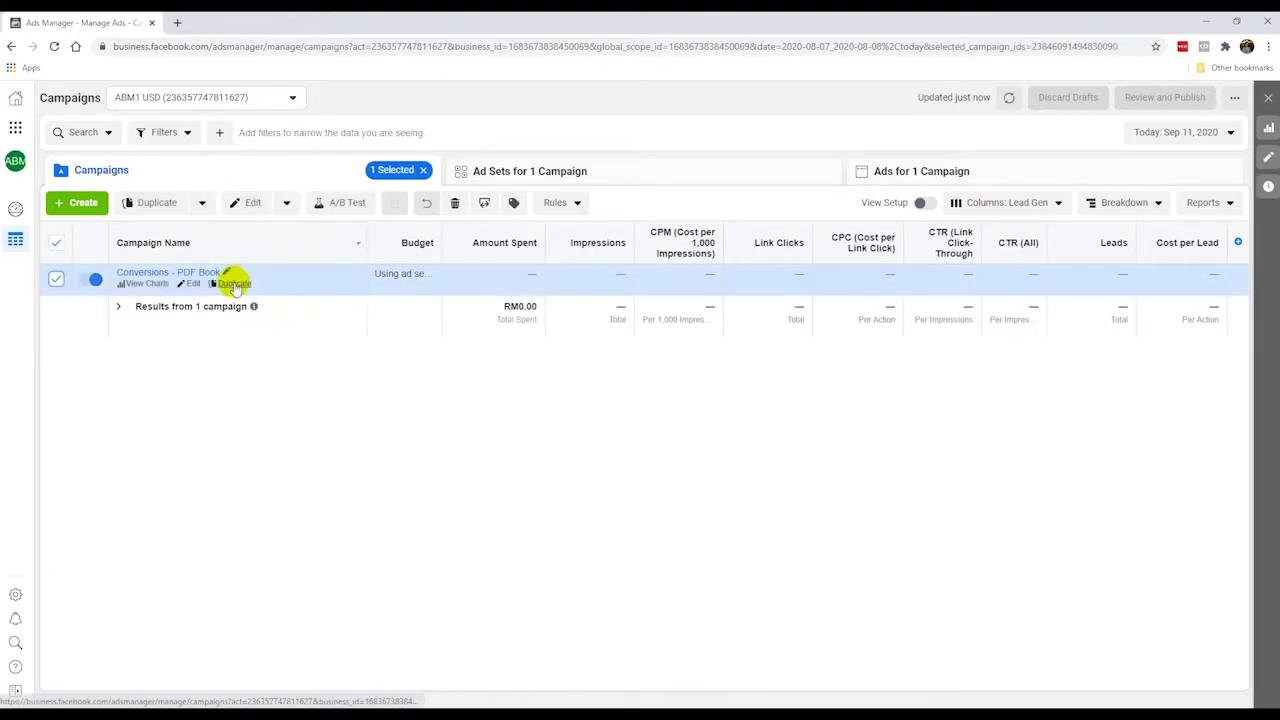
left_click(610, 174)
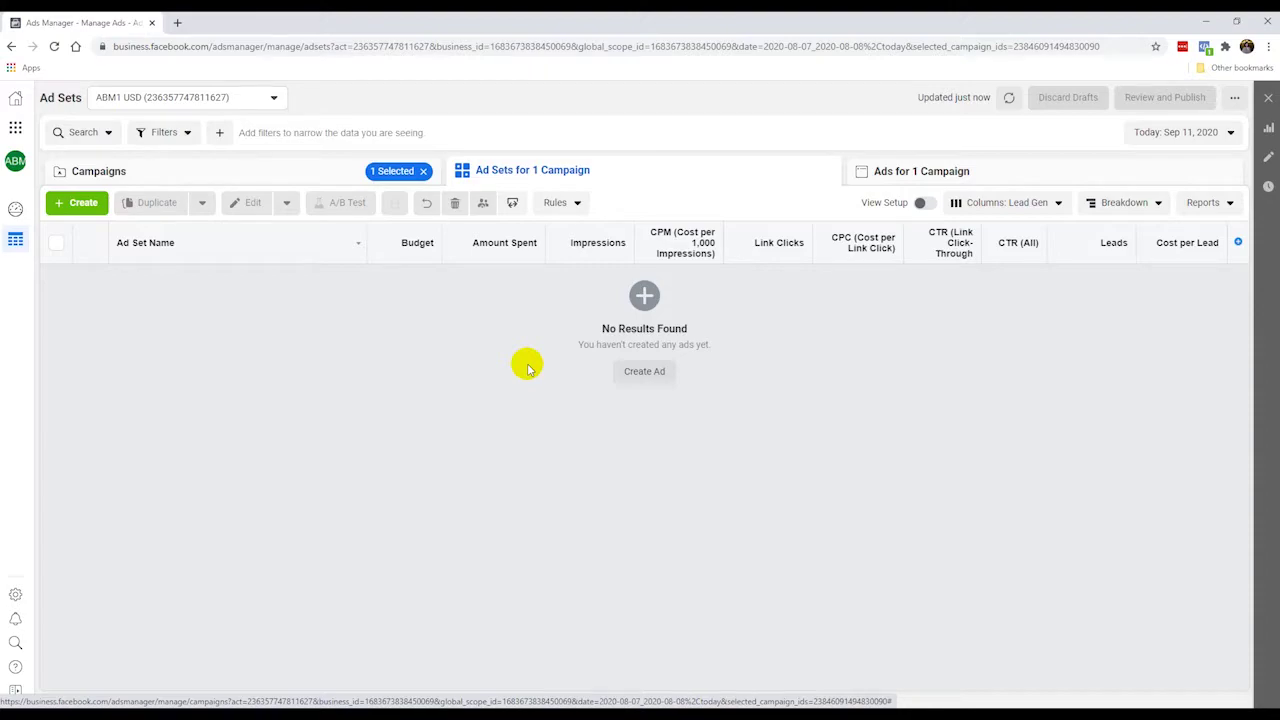
- Create a new ad set named "Test" with an unnamed new ad in the "Conversions - PDF Book" campaign
left_click(86, 206)
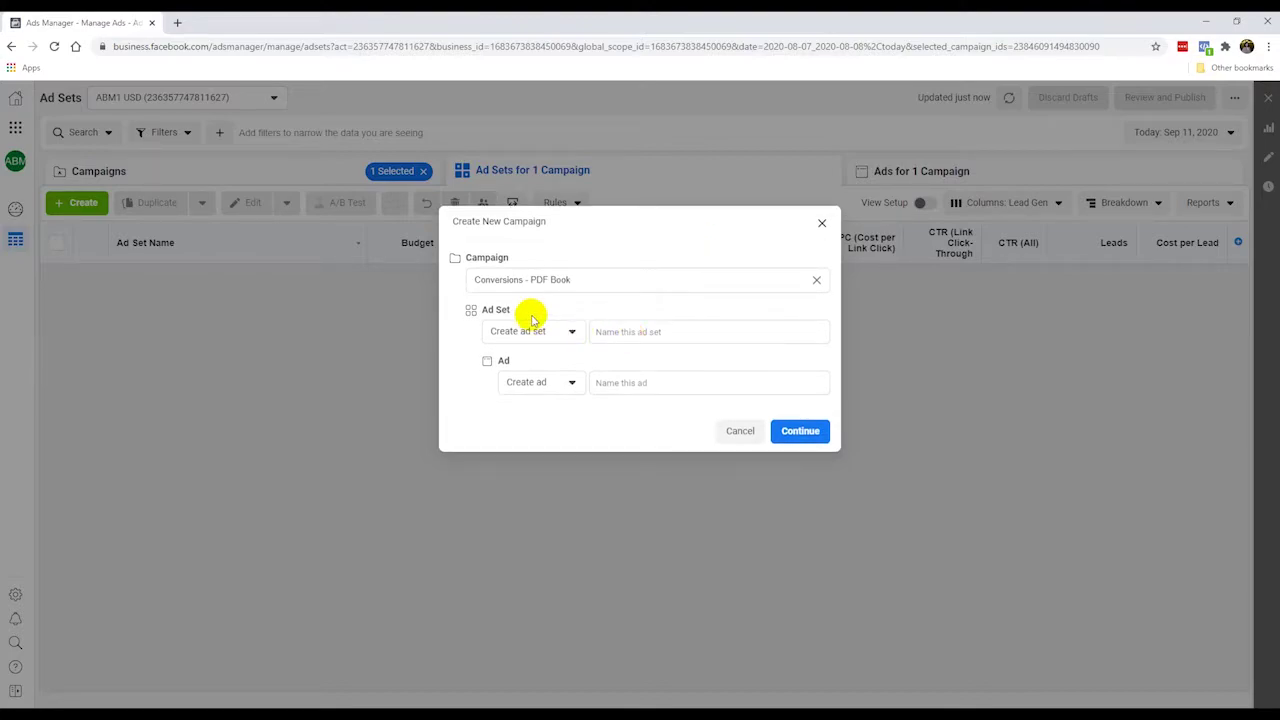
left_click(615, 331)
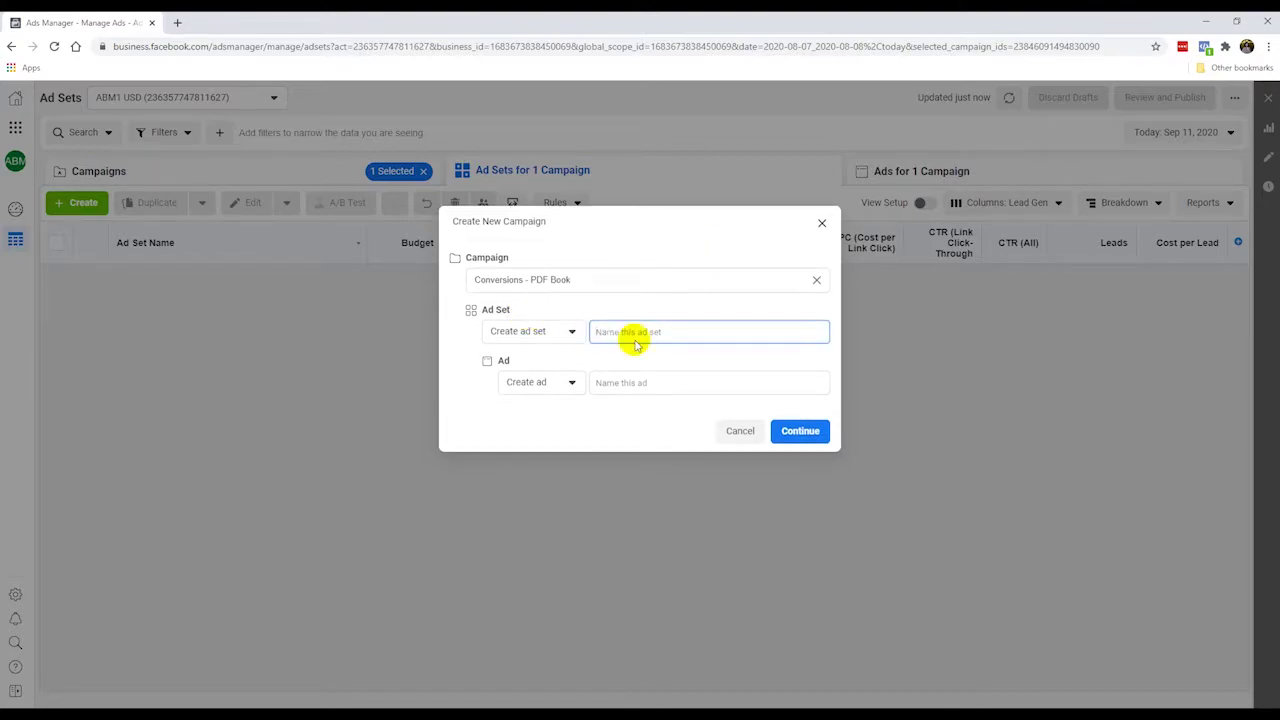
left_click(545, 333)
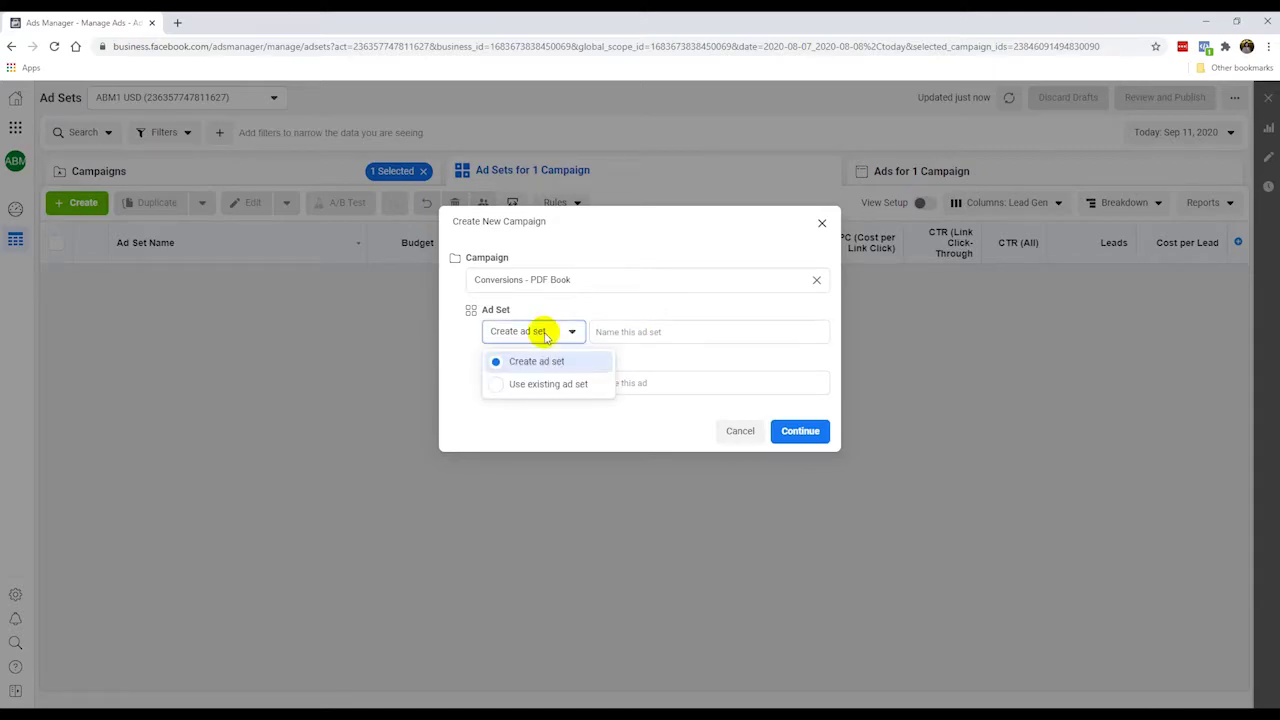
left_click(543, 331)
left_click(606, 331)
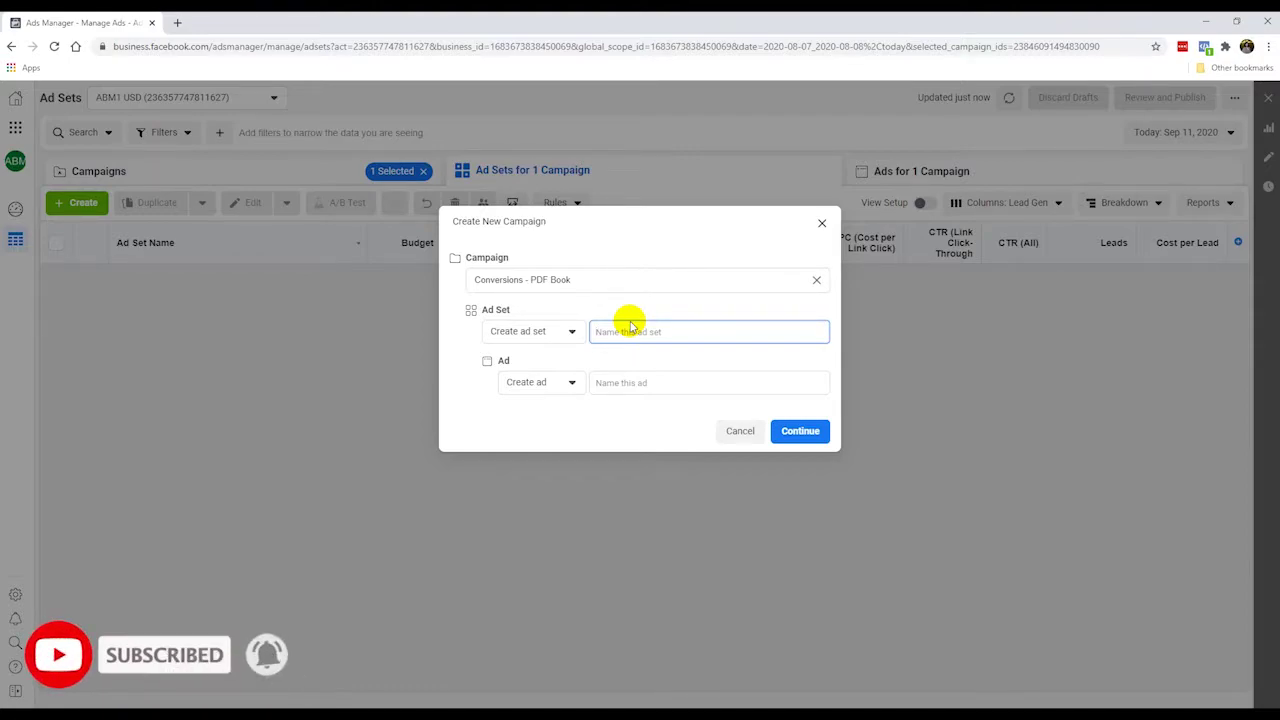
type("Twst")
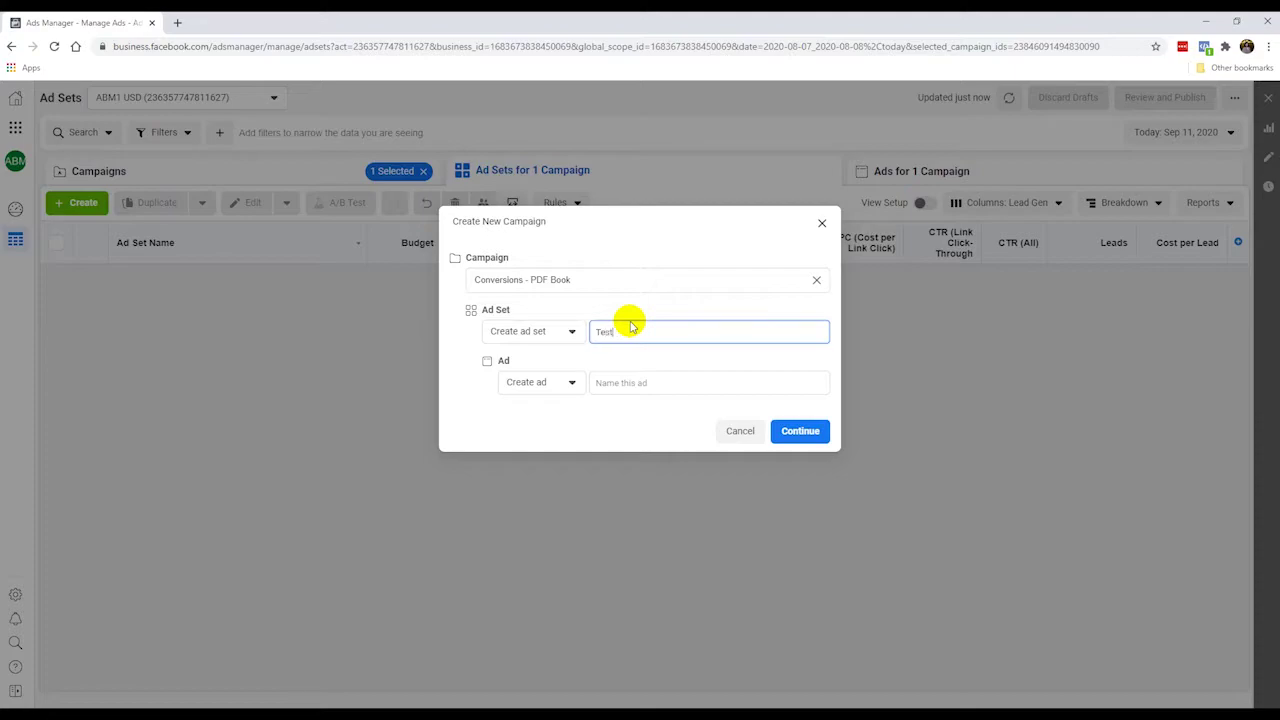
left_click(785, 435)
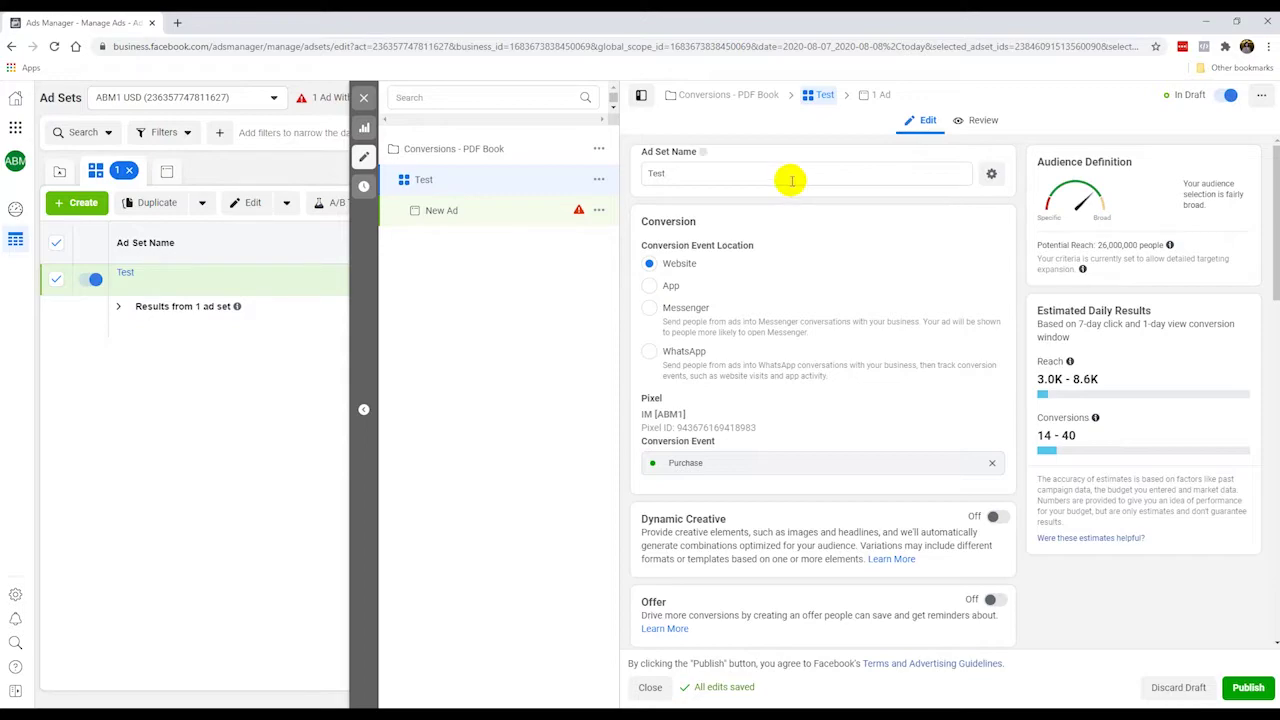
- Set the conversion event of the "Test" ad set to Lead
left_click(687, 172)
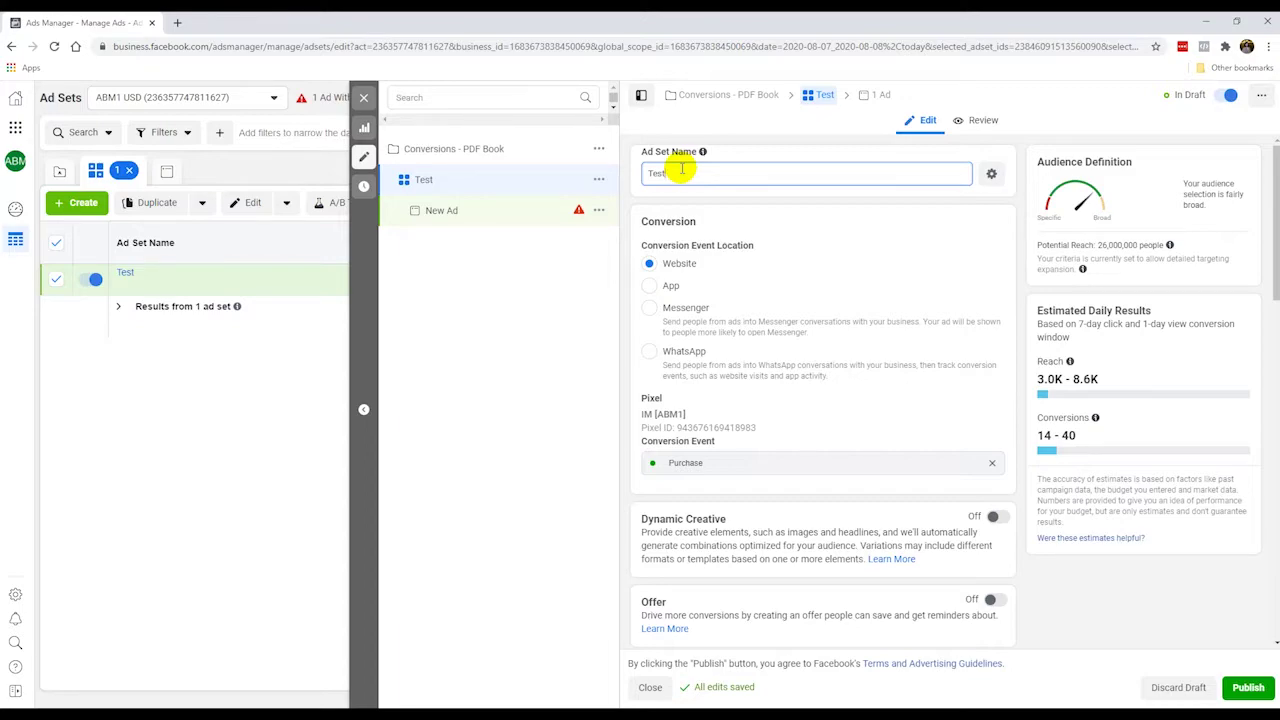
left_click(721, 206)
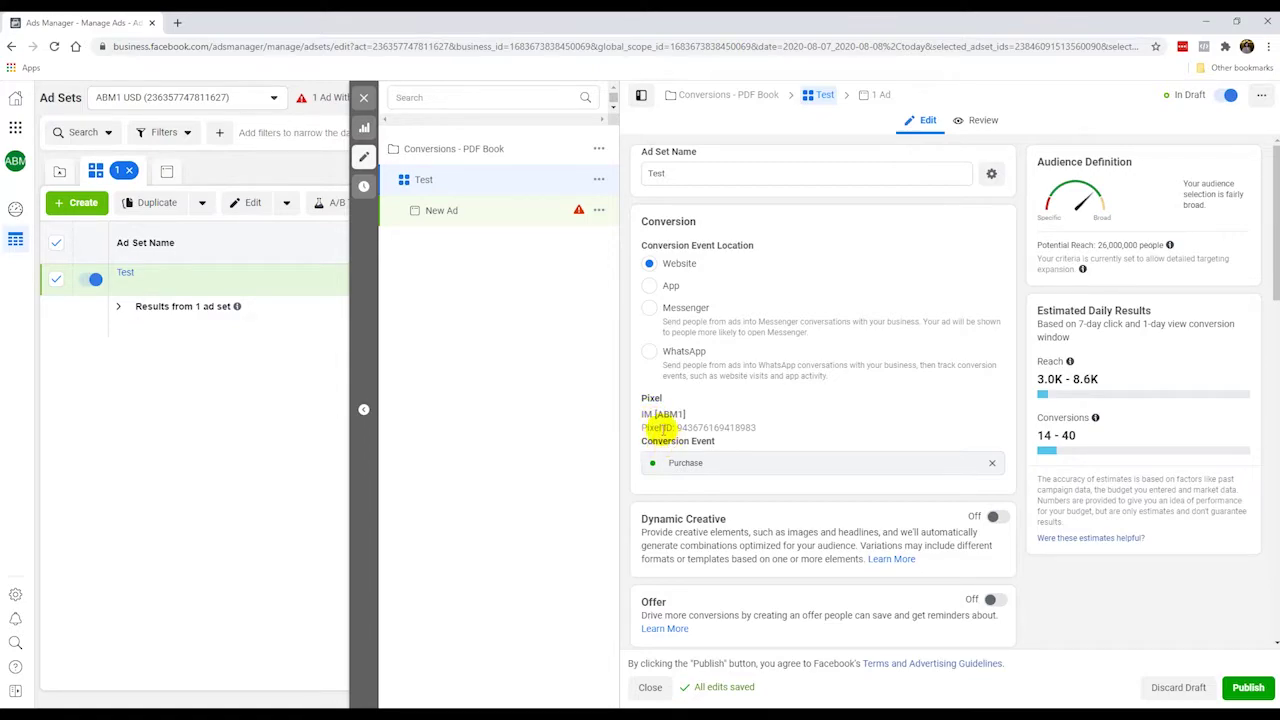
left_click(992, 463)
left_click(752, 460)
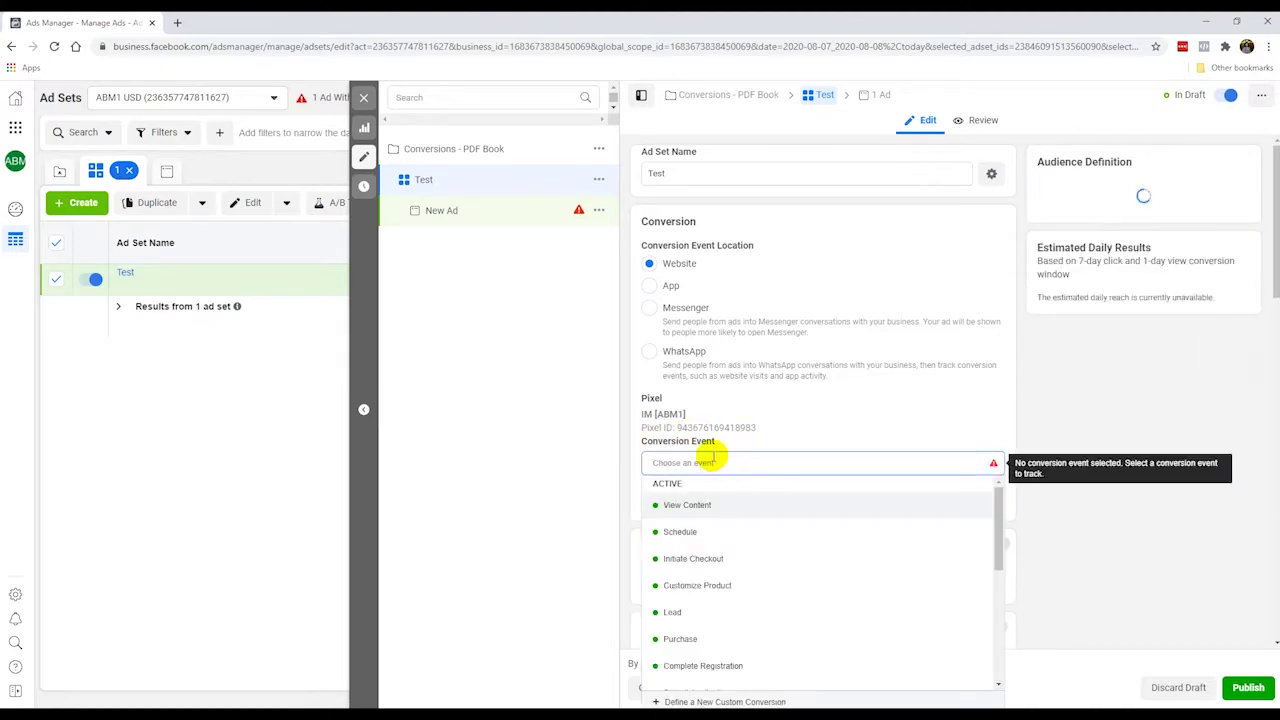
left_click(690, 614)
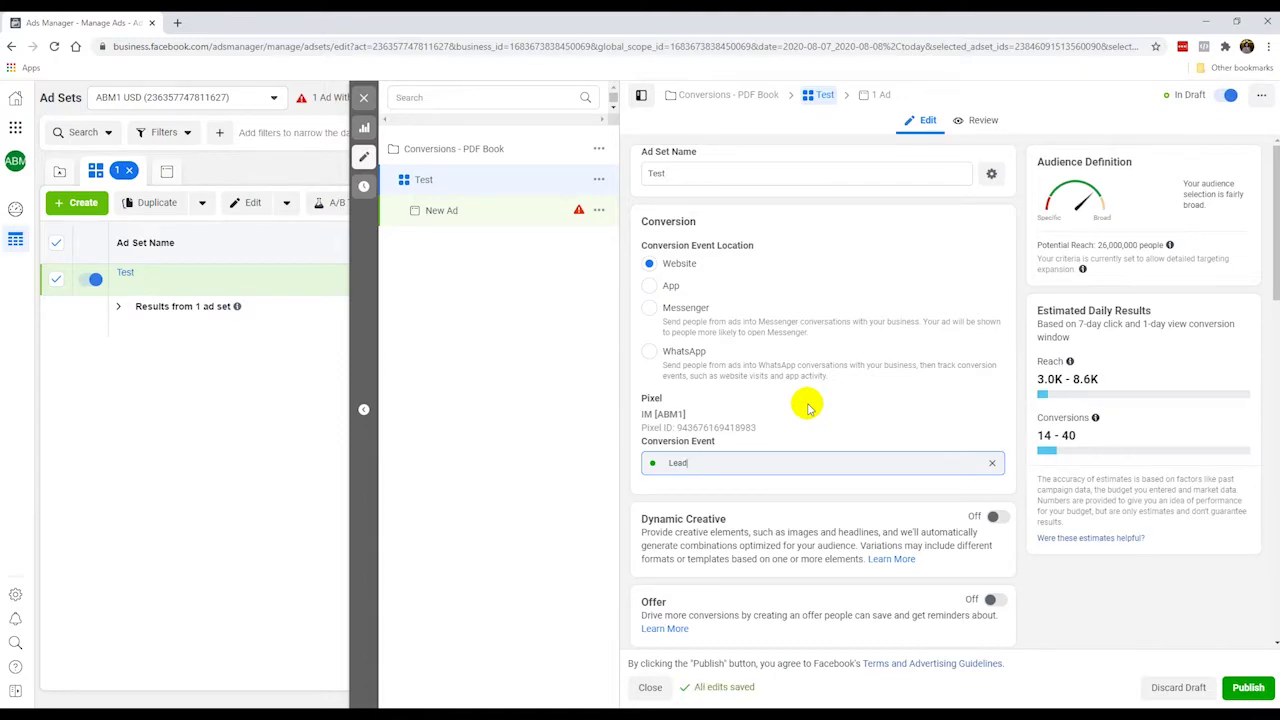
- Try Add to Cart and Purchase as the ad set's conversion event and return it to Lead
left_click(656, 467)
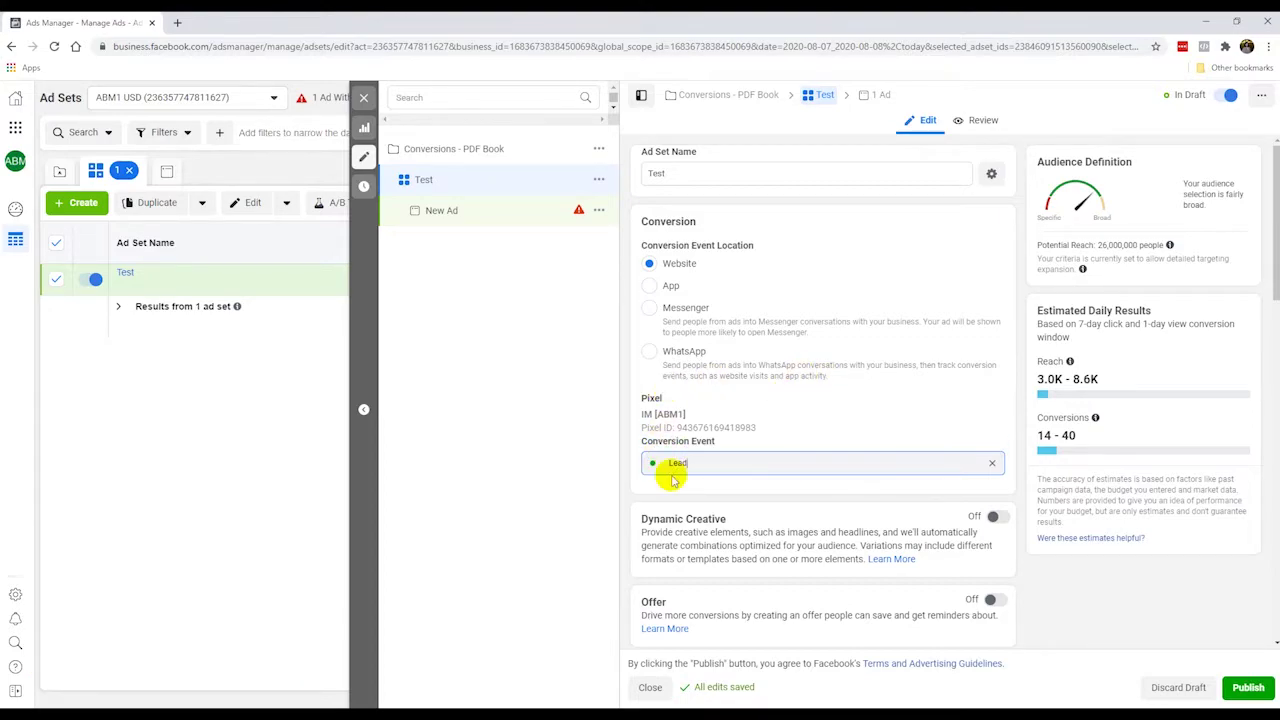
left_click(991, 463)
scroll(860, 537, "down", 3)
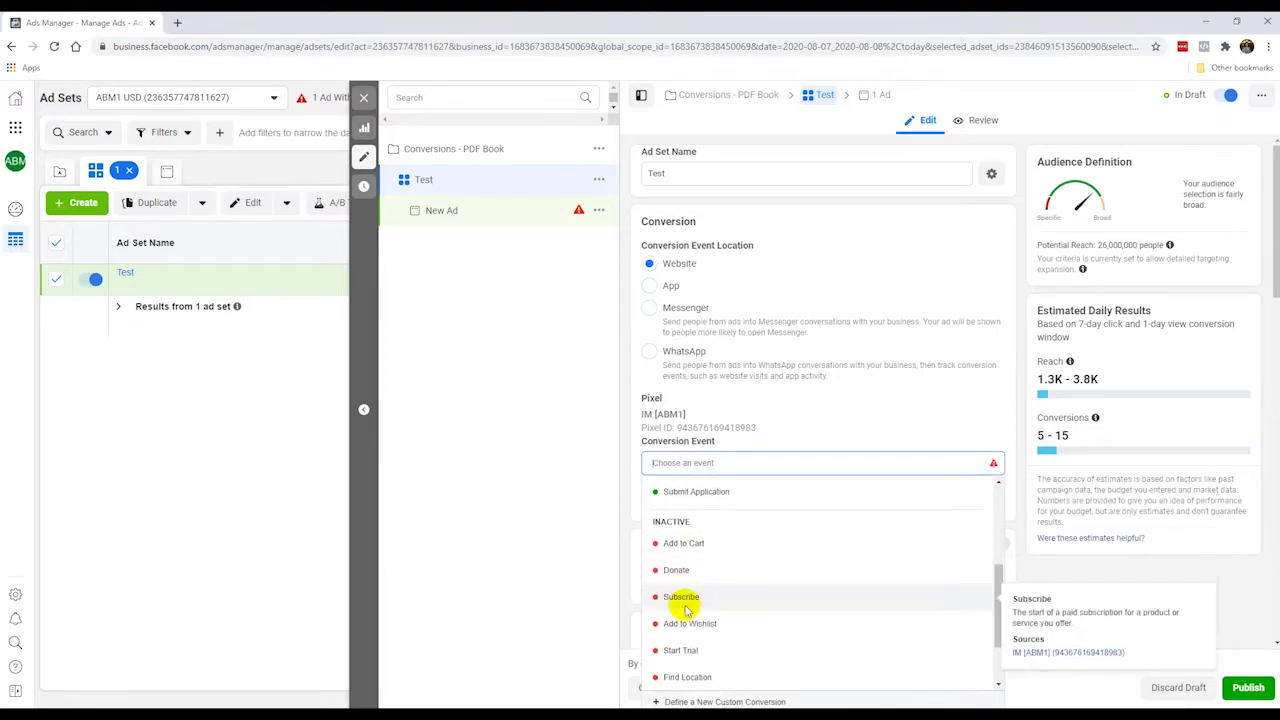
left_click(684, 546)
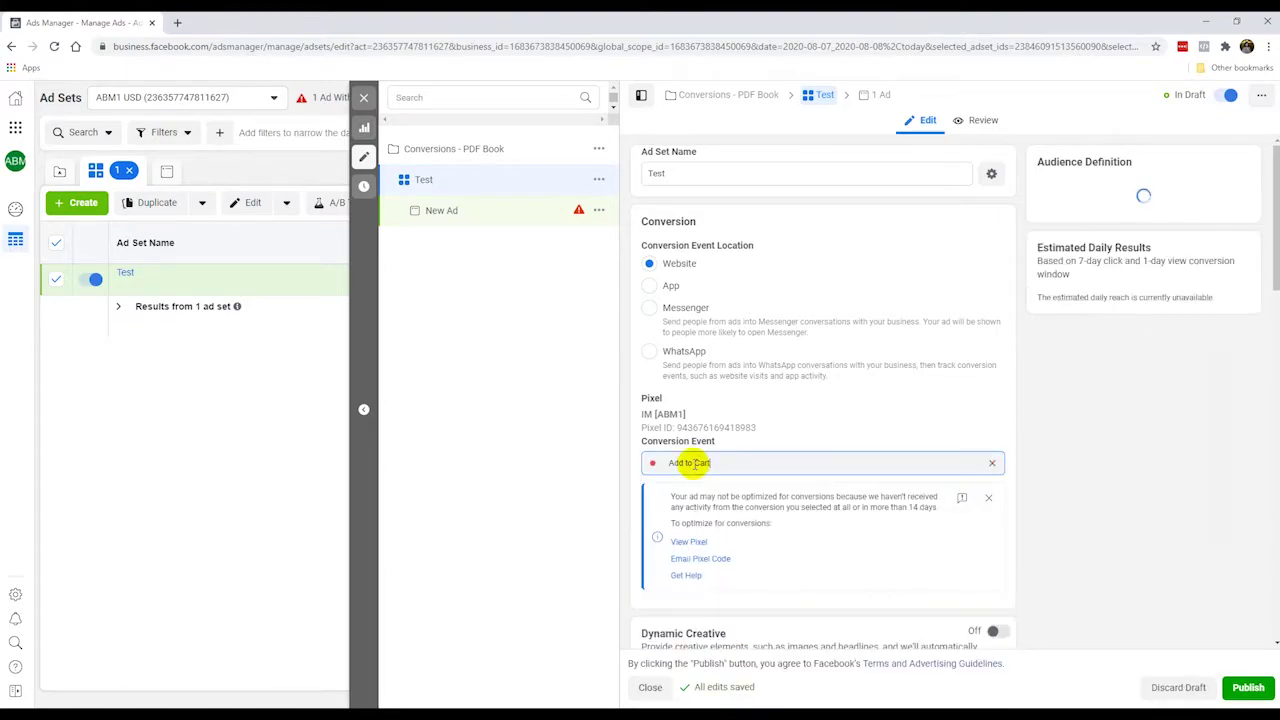
left_click(992, 463)
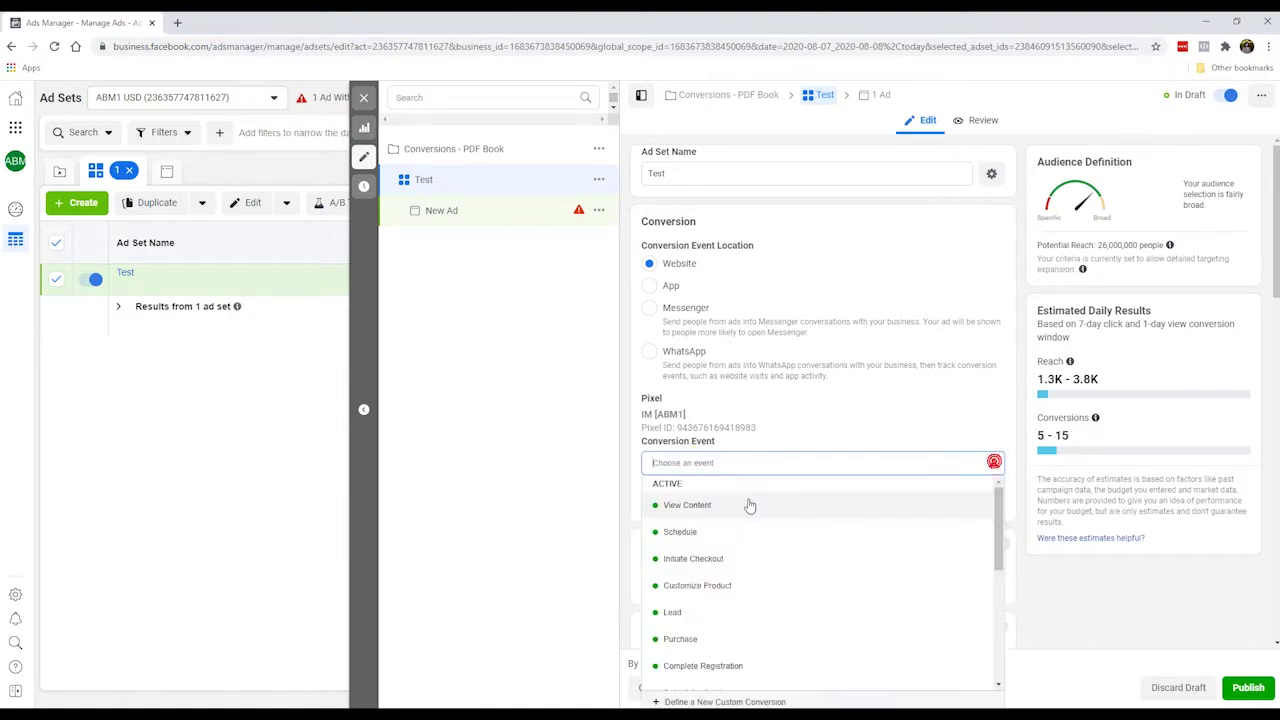
left_click(693, 612)
left_click(991, 466)
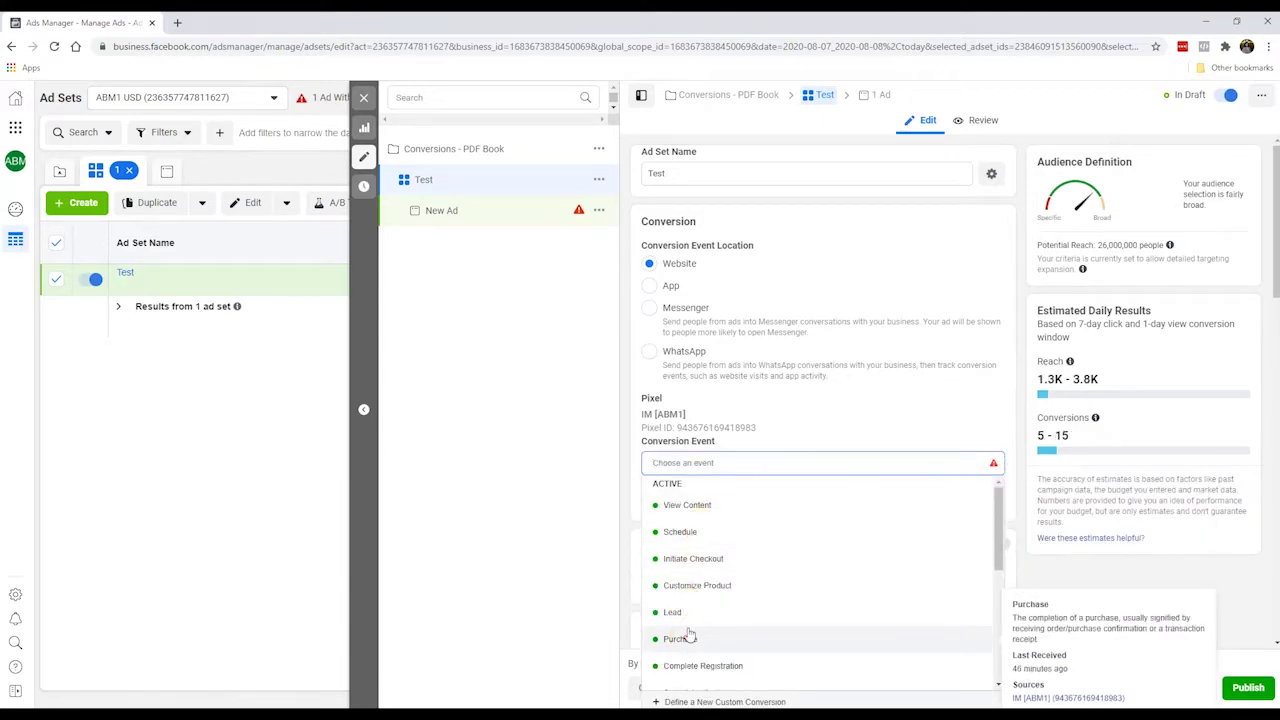
left_click(684, 639)
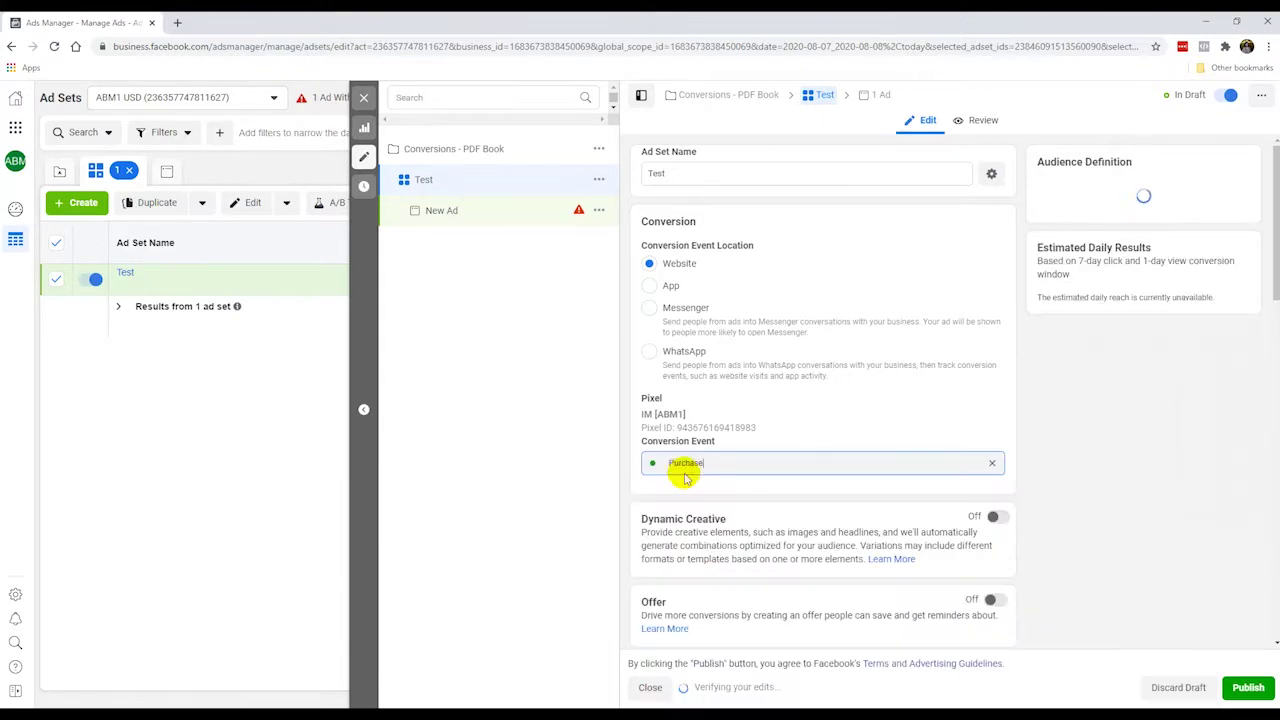
left_click(992, 463)
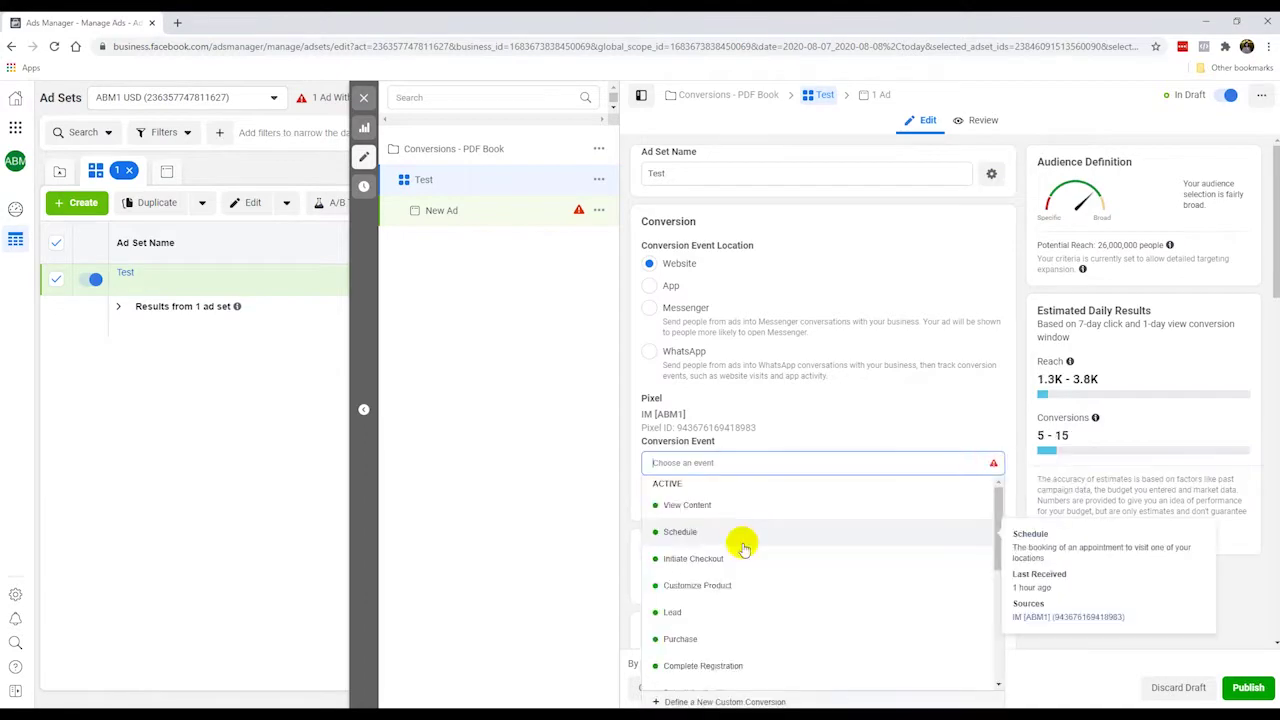
left_click(674, 610)
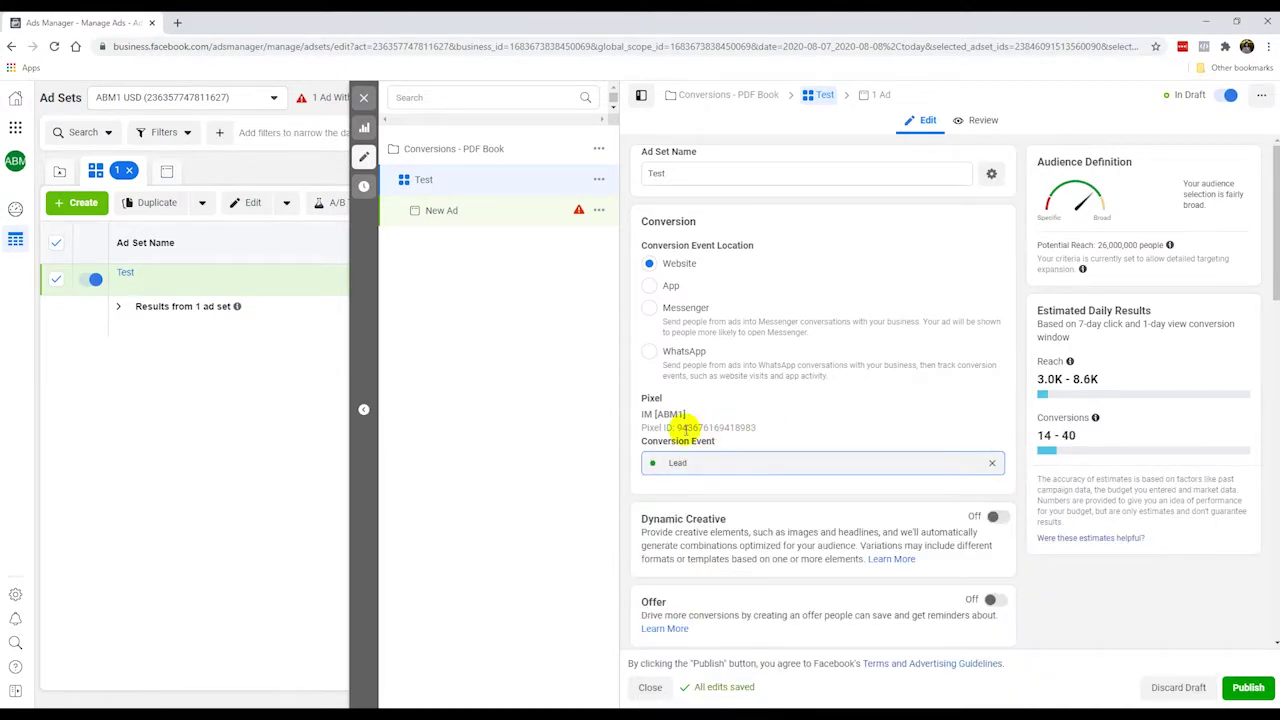
- Expand the additional options of the ad set's Budget & Schedule section to show ad scheduling
scroll(688, 396, "down", 2)
scroll(693, 395, "down", 1)
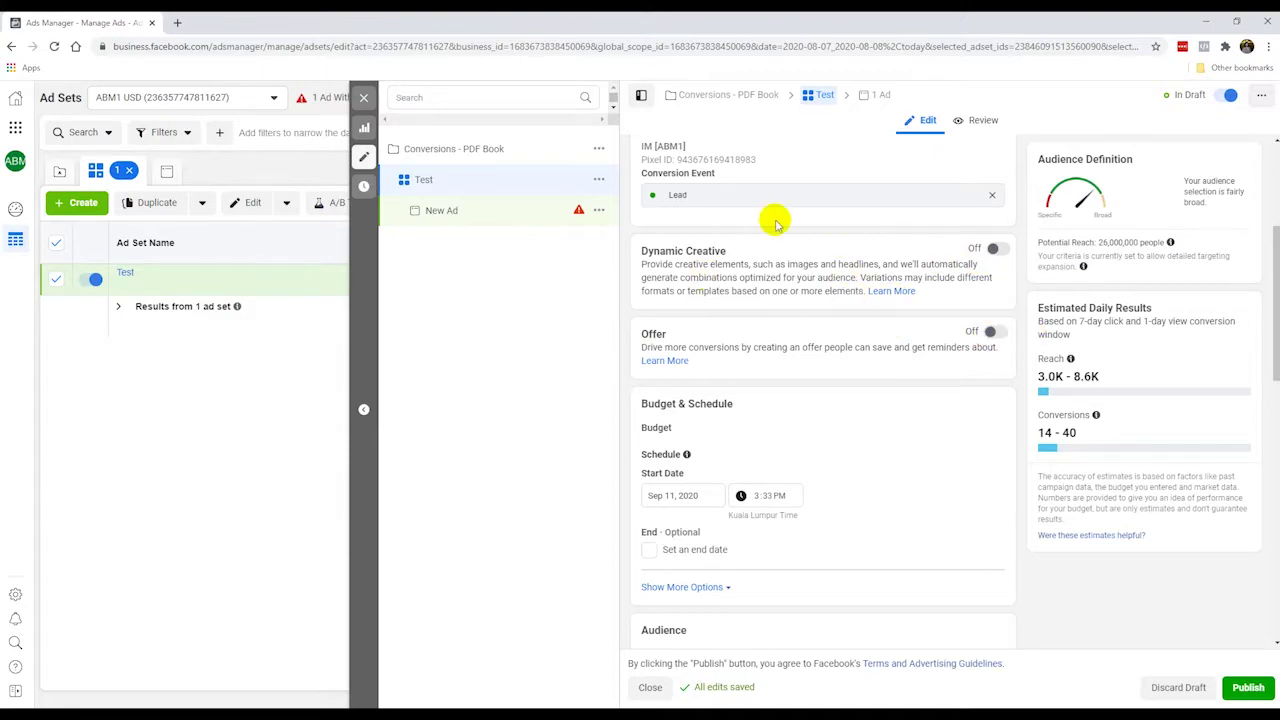
scroll(806, 417, "down", 1)
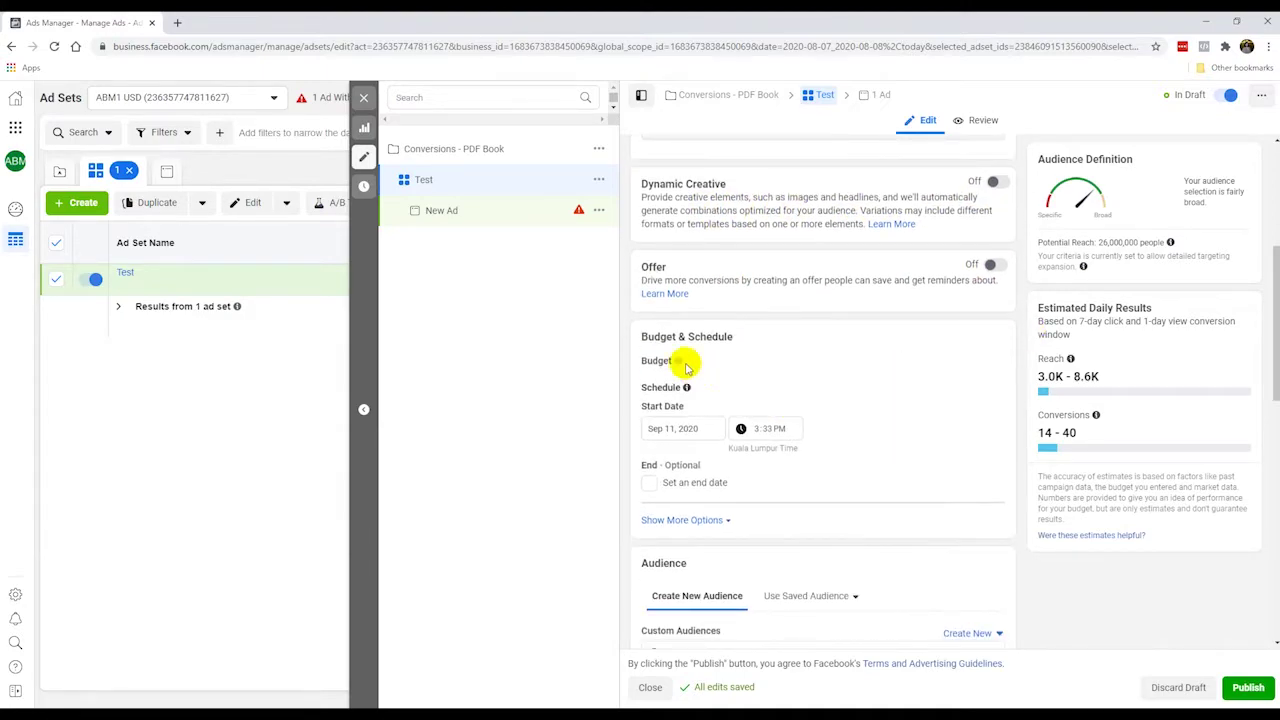
scroll(678, 440, "down", 1)
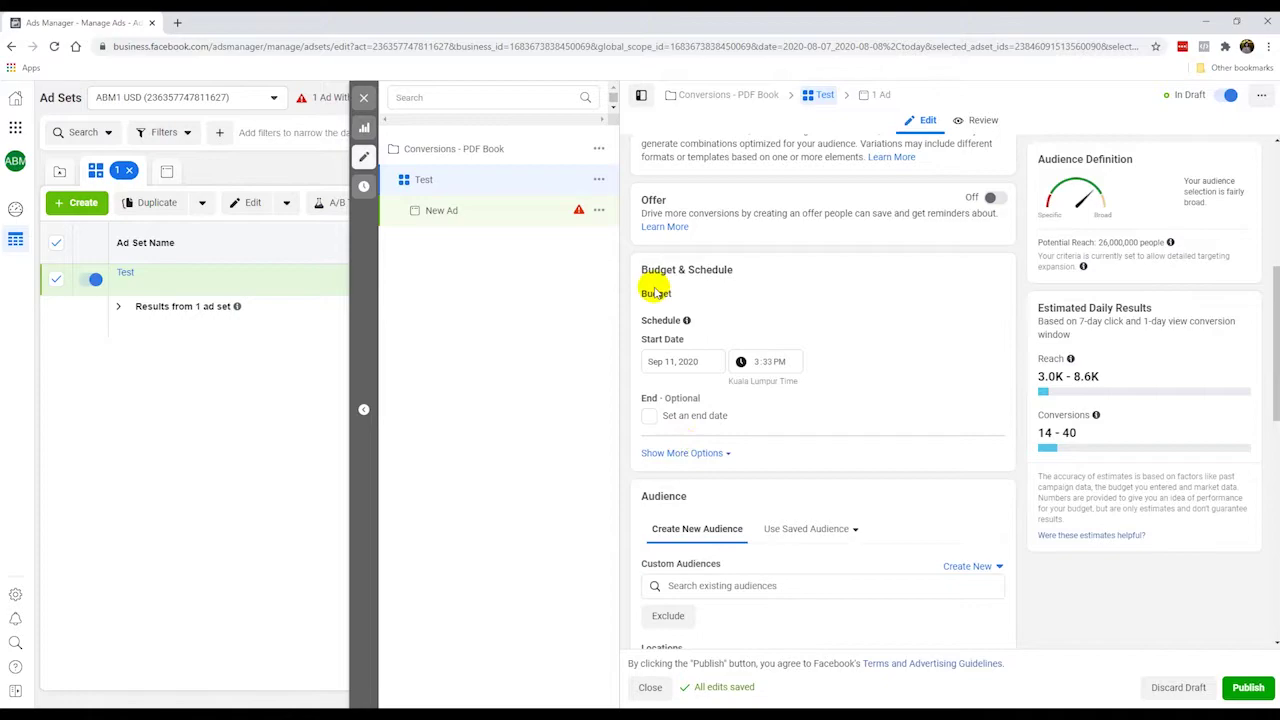
left_click(677, 456)
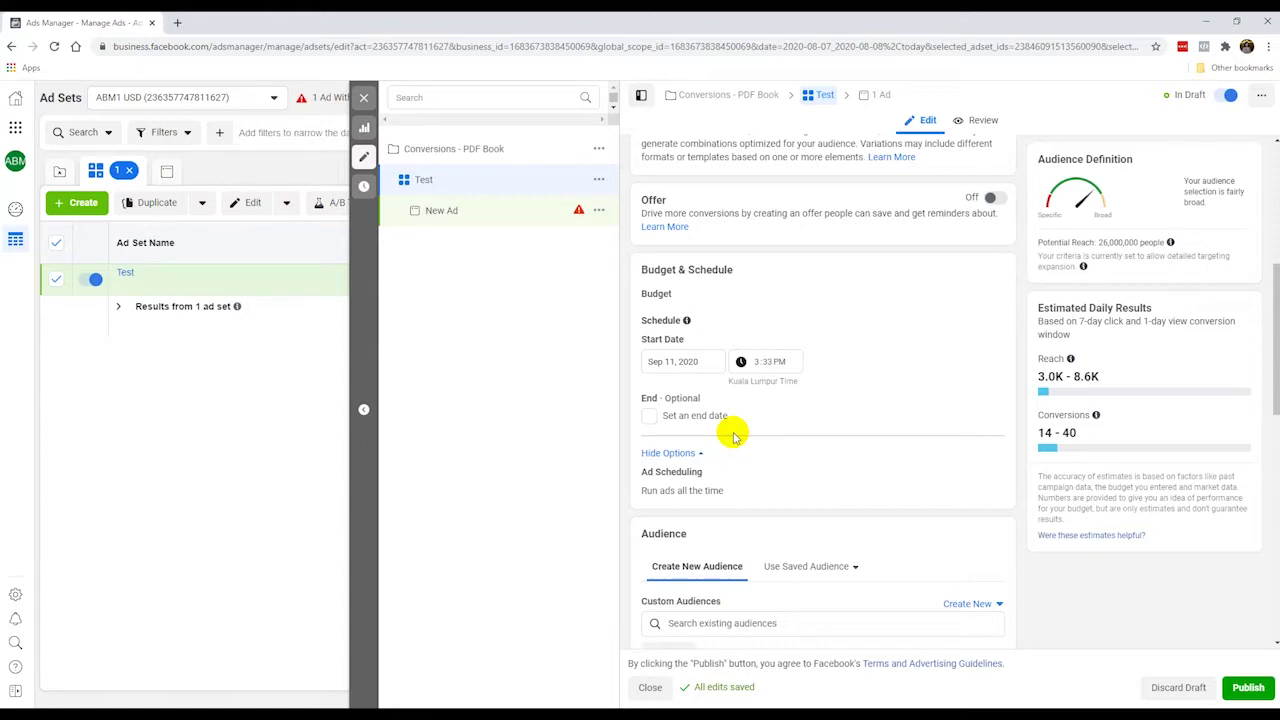
- Replace Malaysia with United States as the audience location of the "Test" ad set
scroll(848, 395, "down", 3)
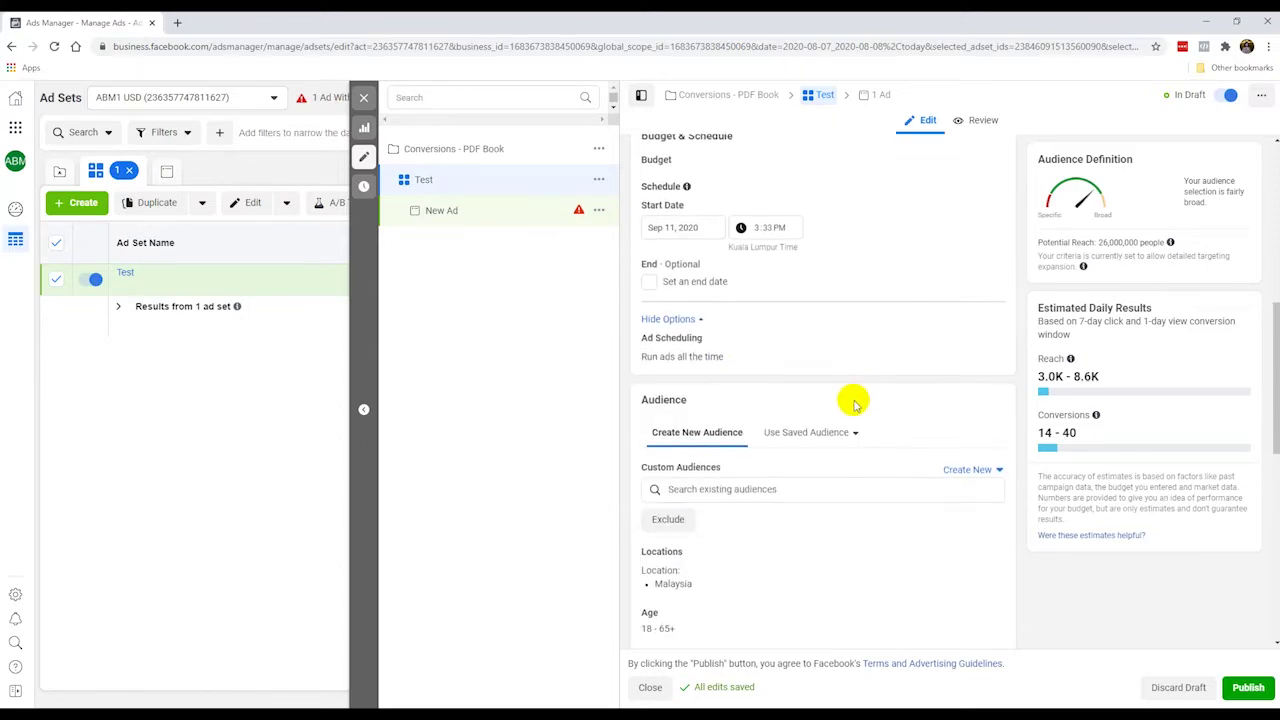
scroll(843, 383, "down", 1)
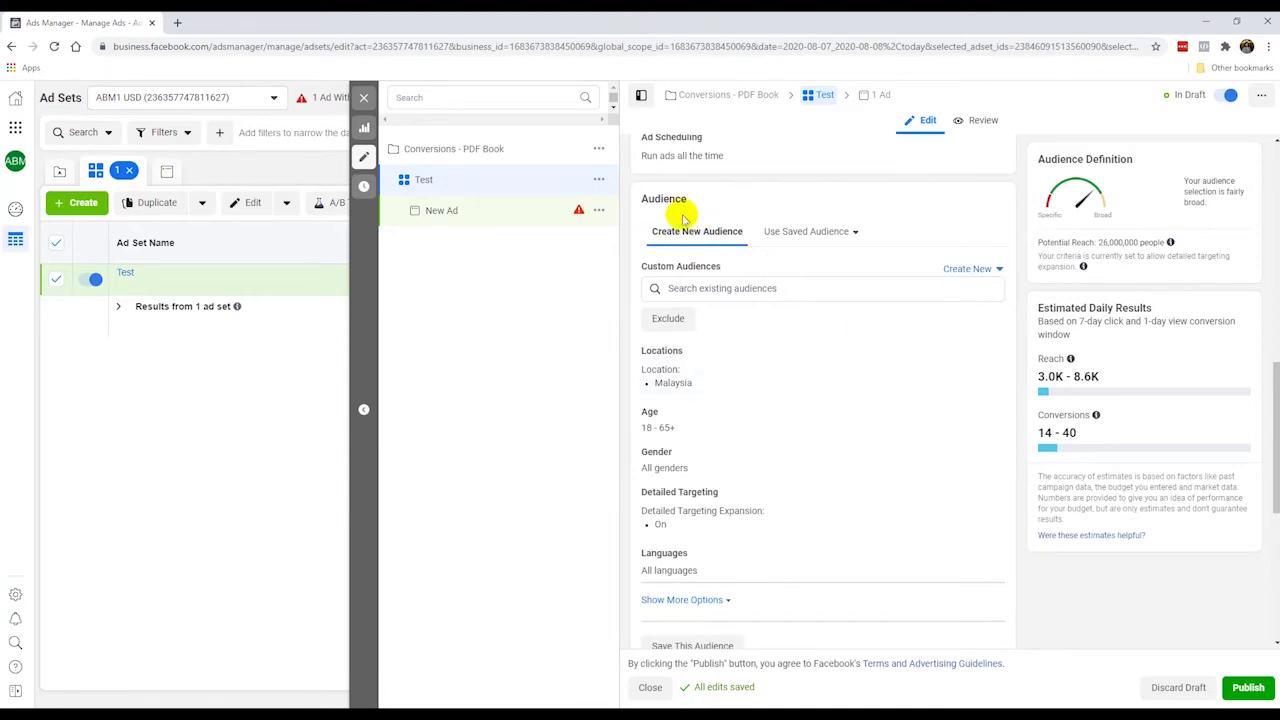
scroll(706, 363, "down", 1)
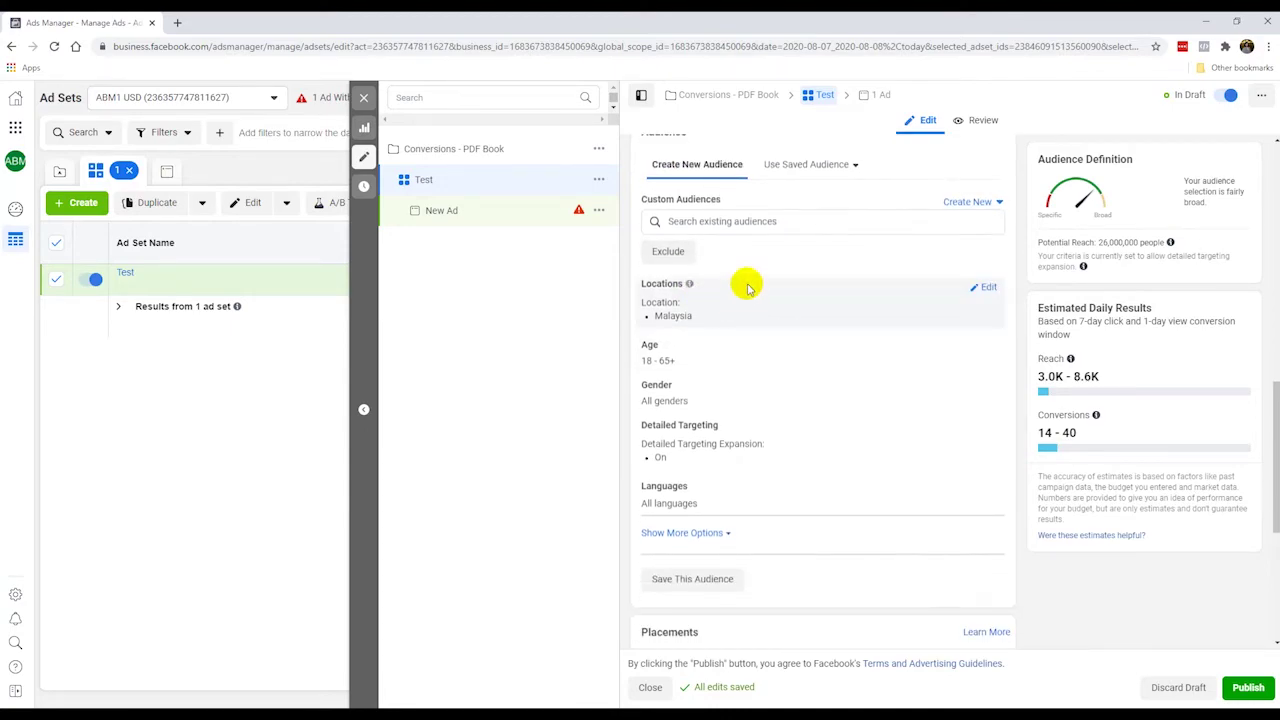
scroll(748, 280, "up", 1)
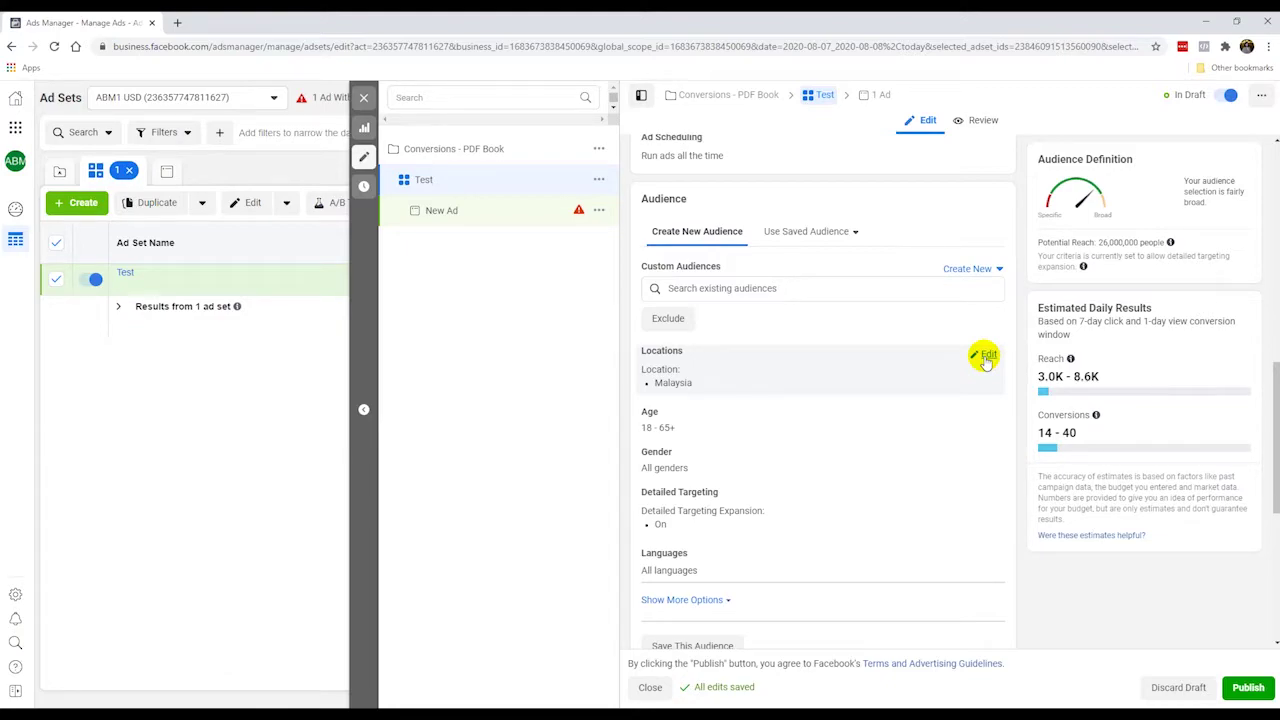
left_click(987, 356)
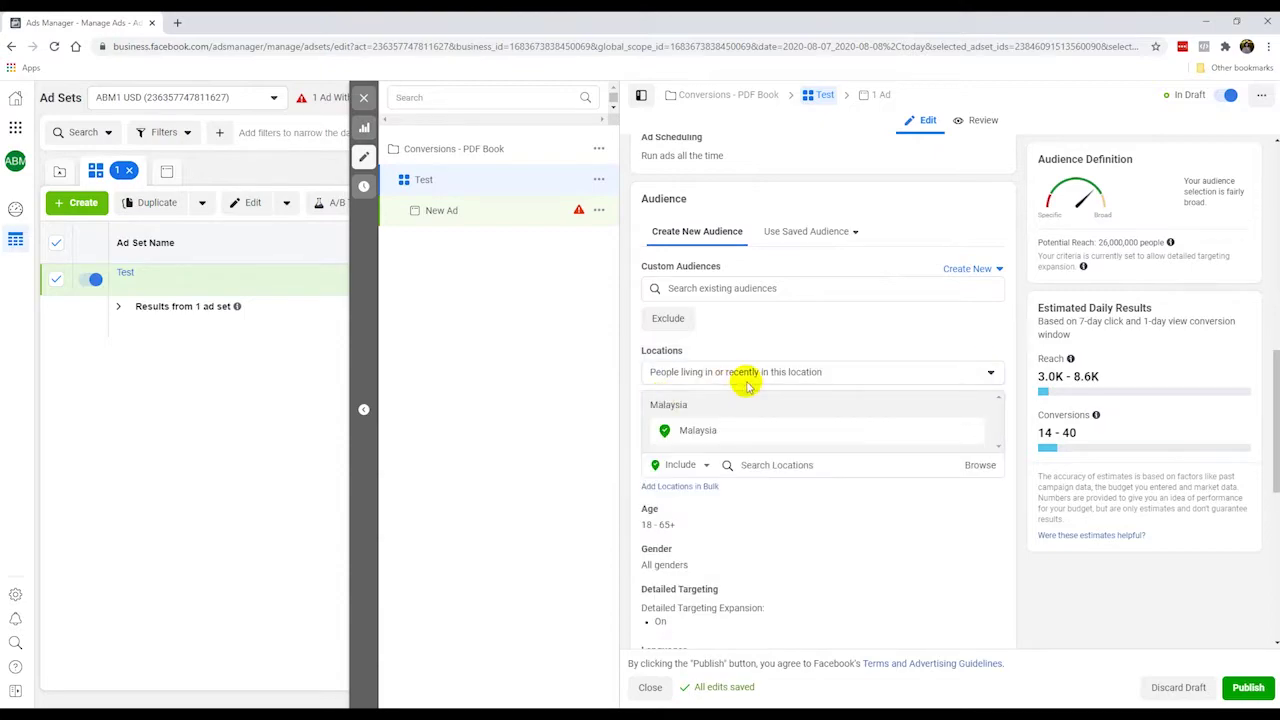
left_click(968, 430)
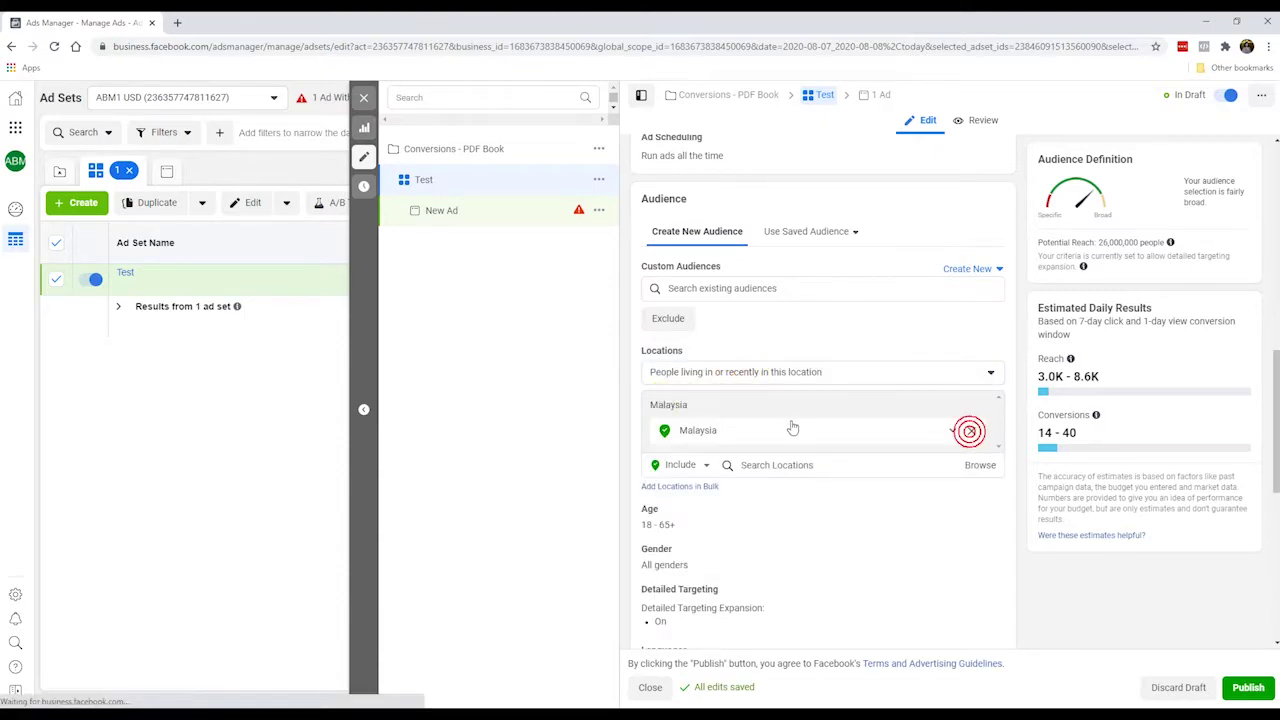
left_click(868, 437)
type("united states")
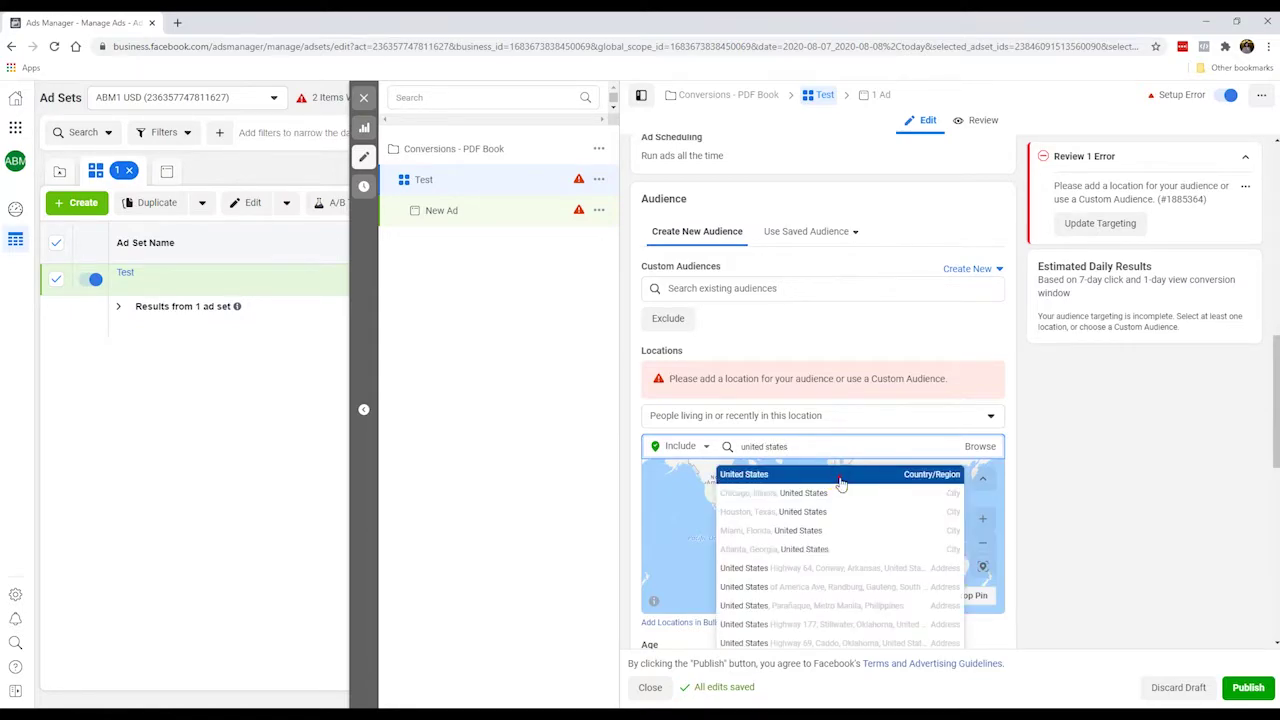
left_click(840, 479)
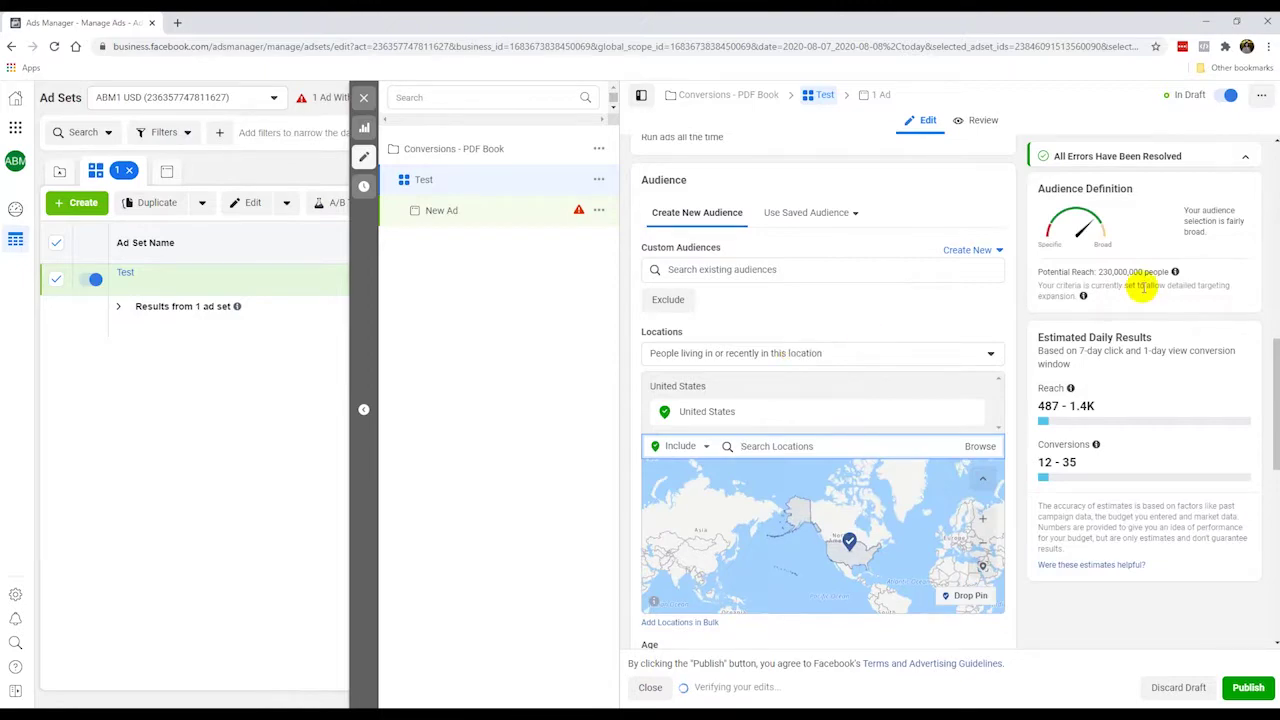
- Set the audience's location targeting to "People living in this location"
scroll(1100, 283, "down", 1)
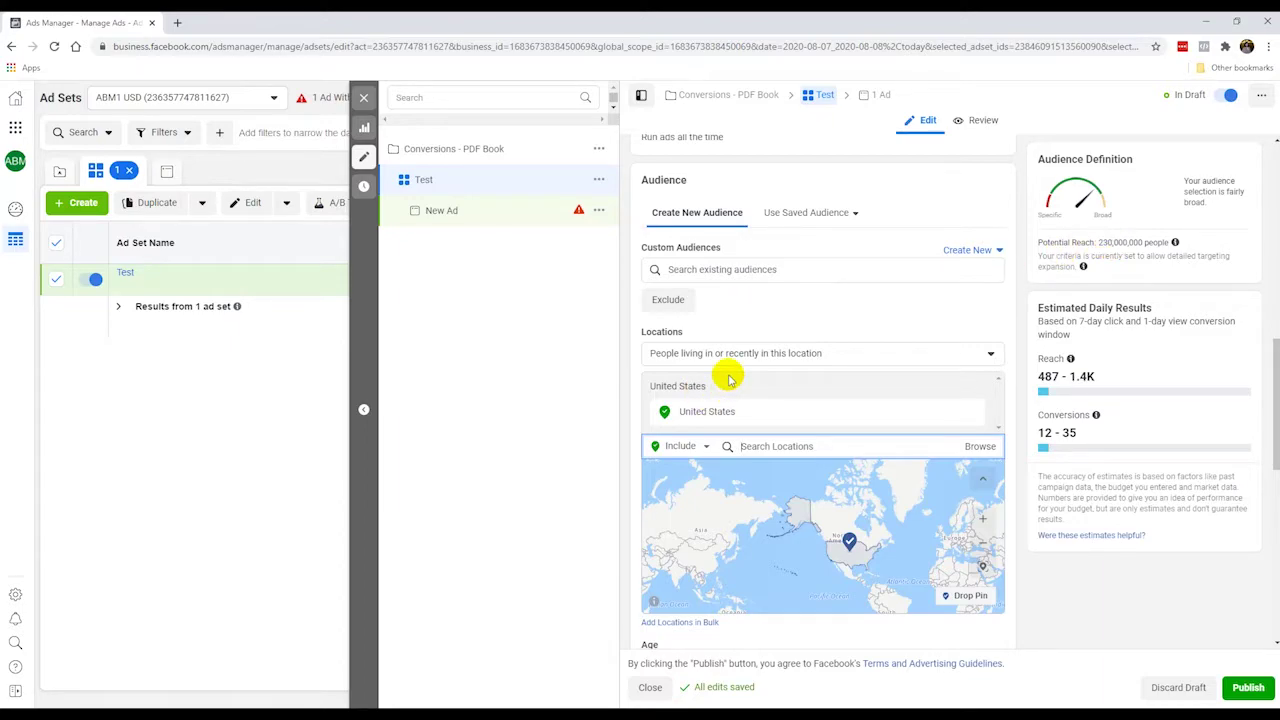
scroll(743, 317, "down", 1)
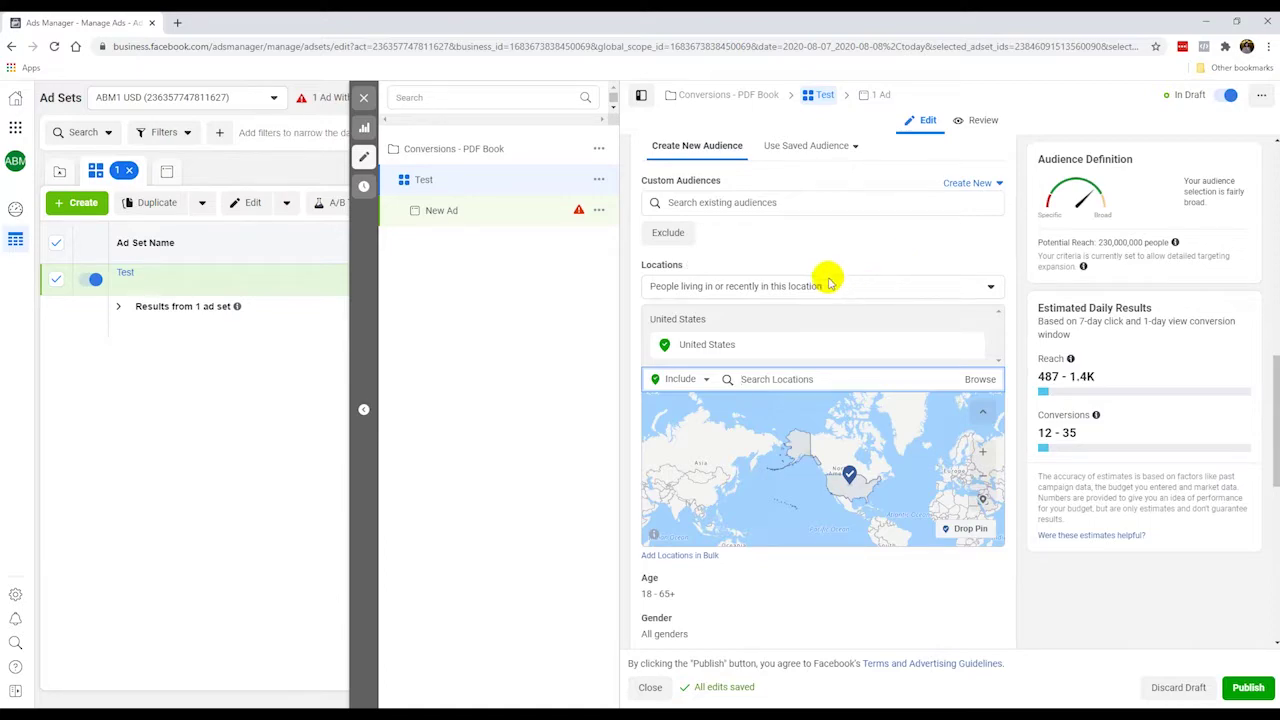
left_click(768, 292)
left_click(768, 288)
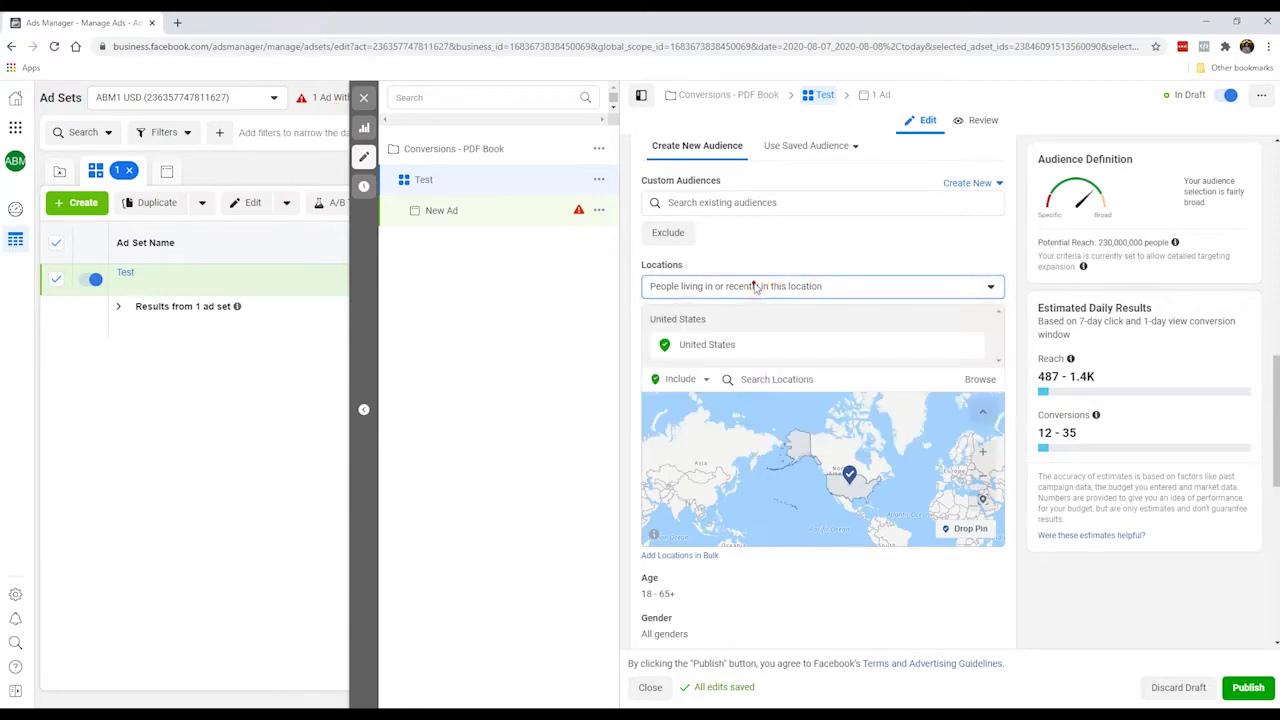
left_click(695, 290)
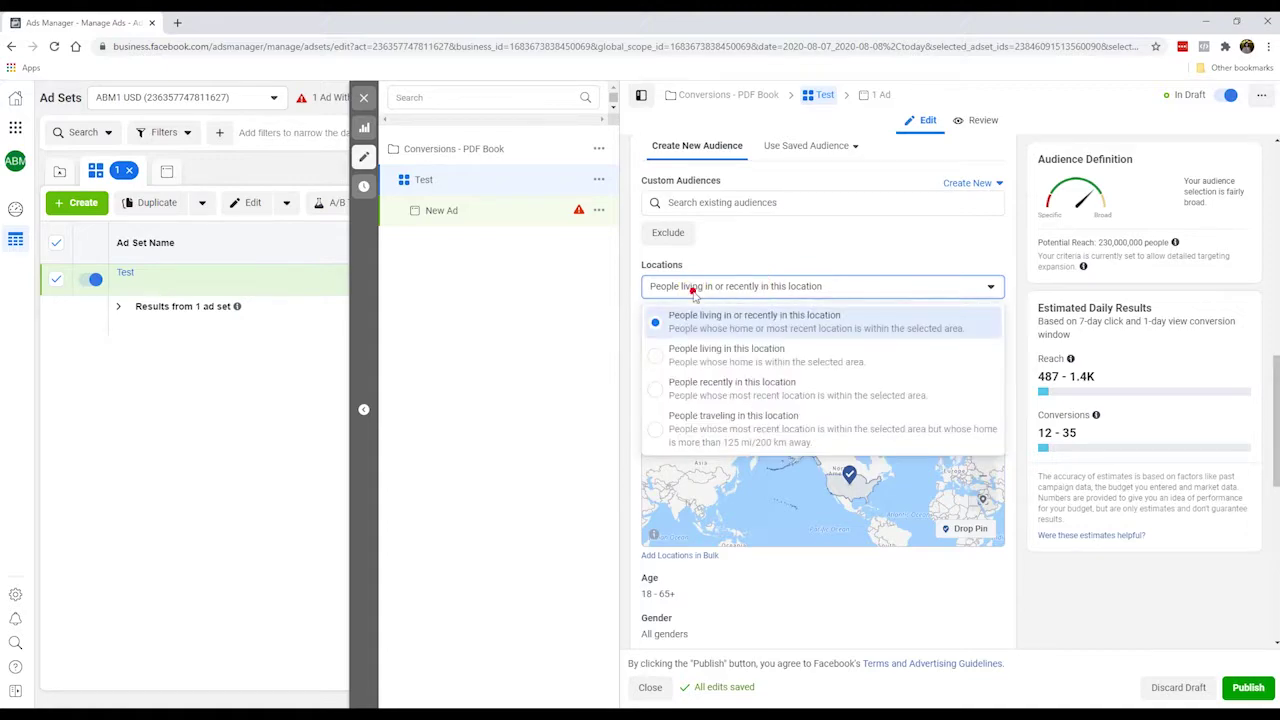
left_click(771, 358)
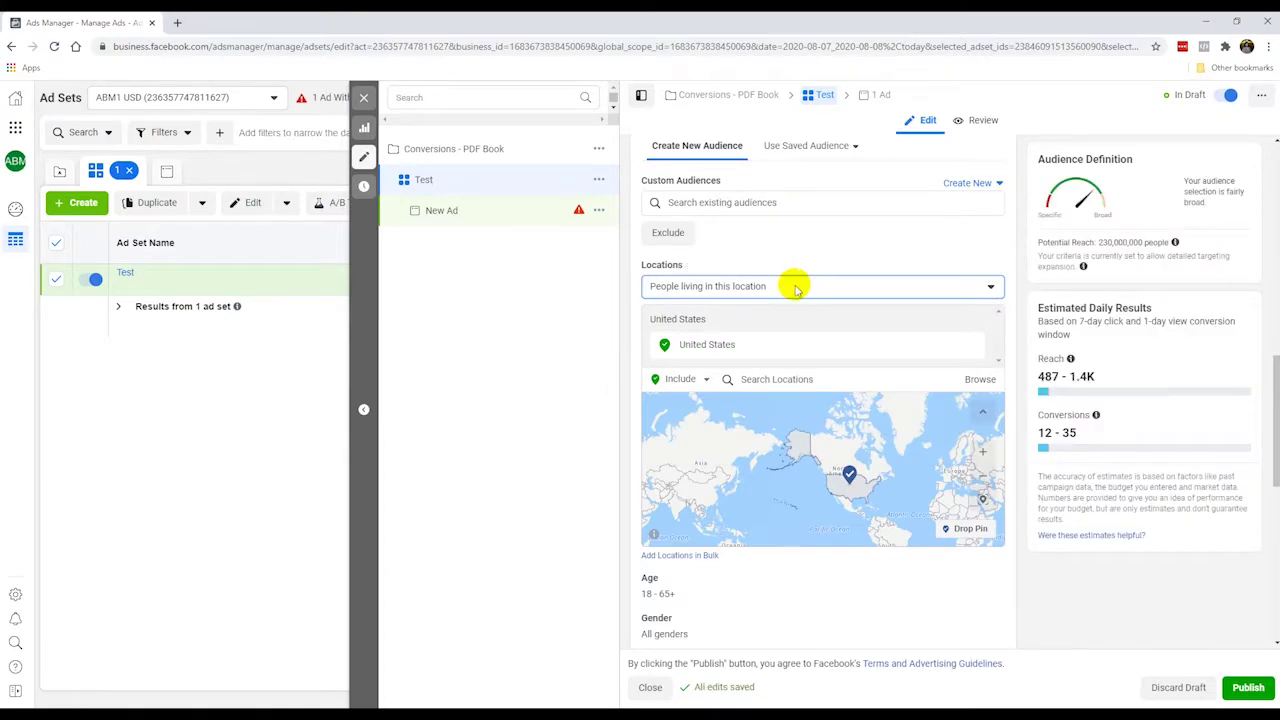
- Try "People living in or recently in this location" for the location targeting and return it to "People living in this location"
left_click(796, 285)
left_click(796, 268)
left_click(806, 280)
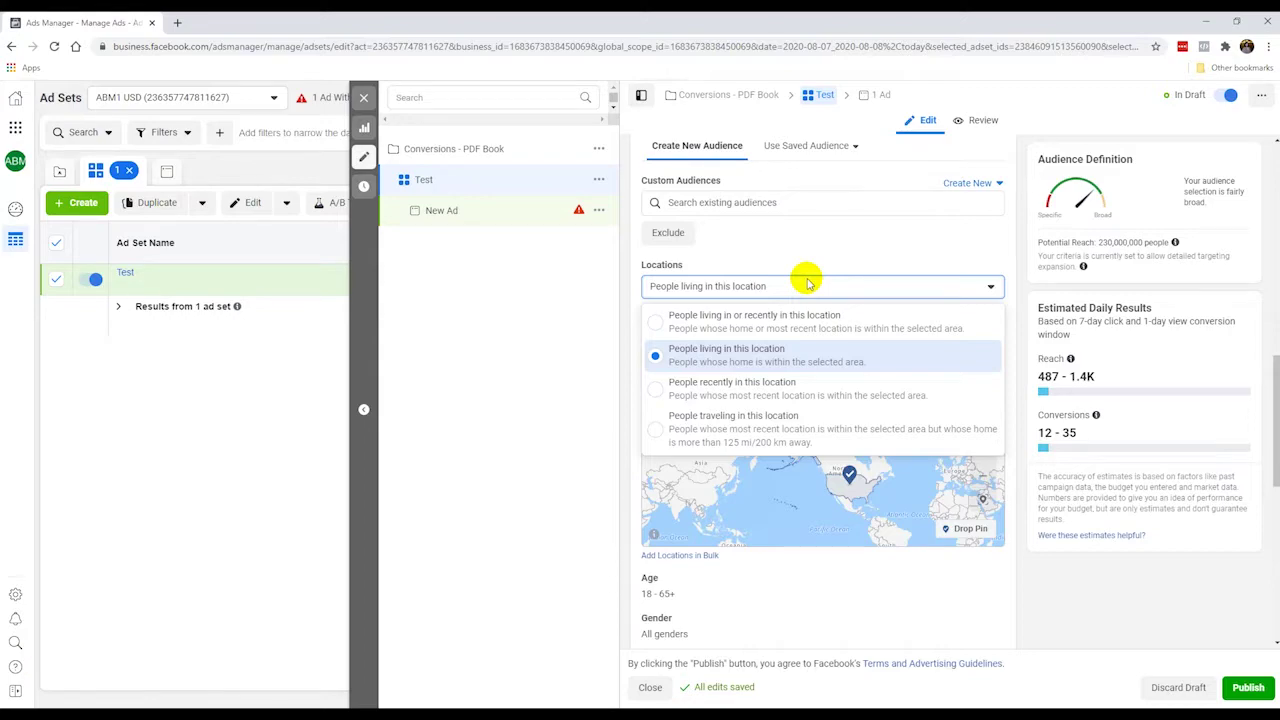
left_click(786, 318)
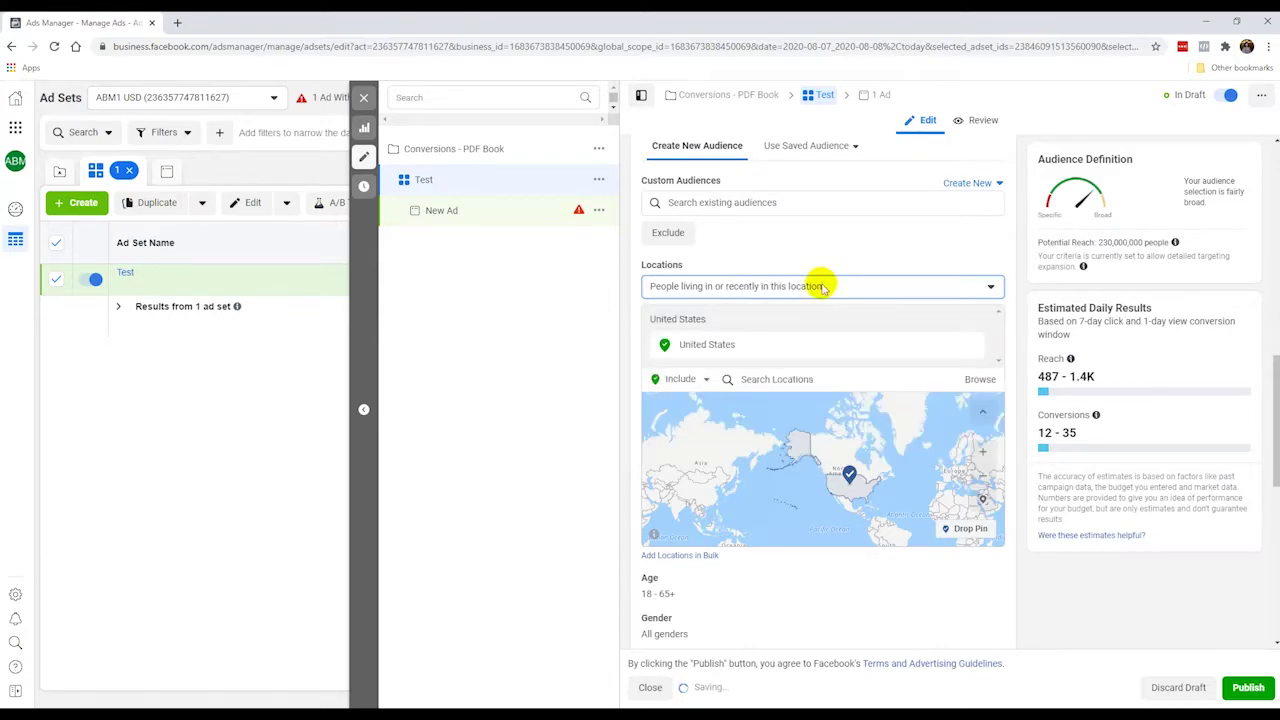
left_click(822, 287)
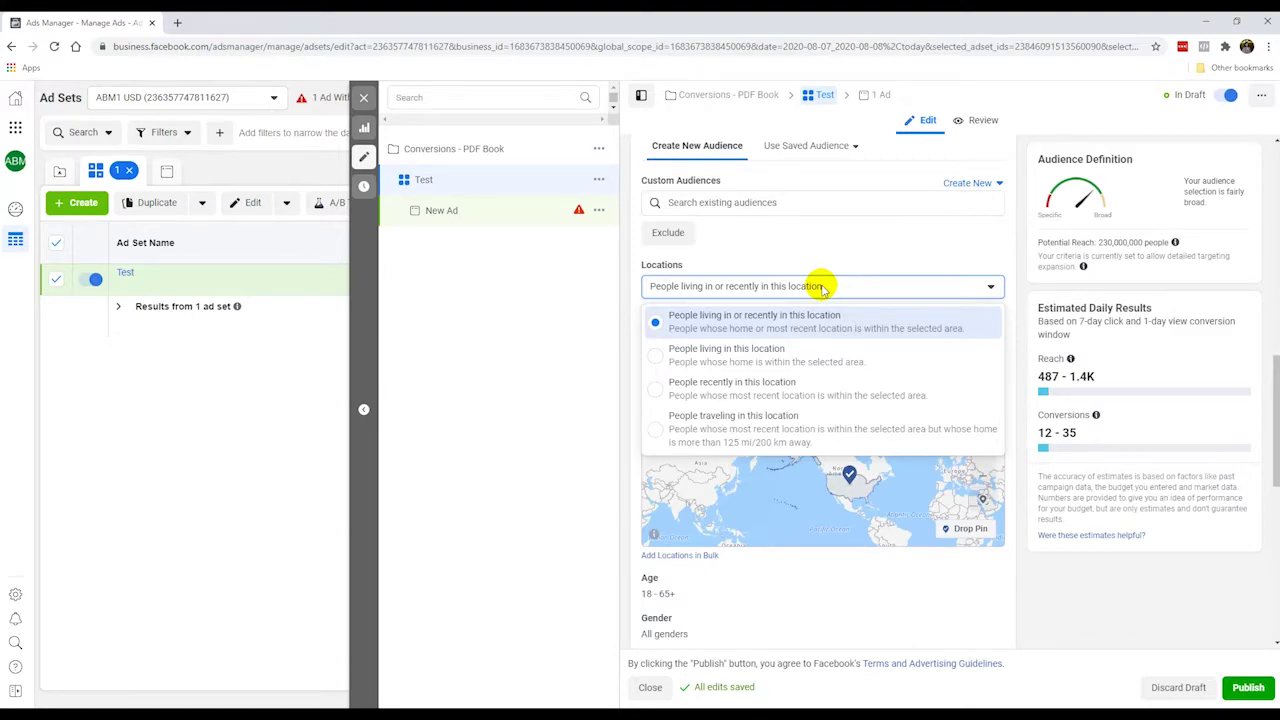
left_click(726, 355)
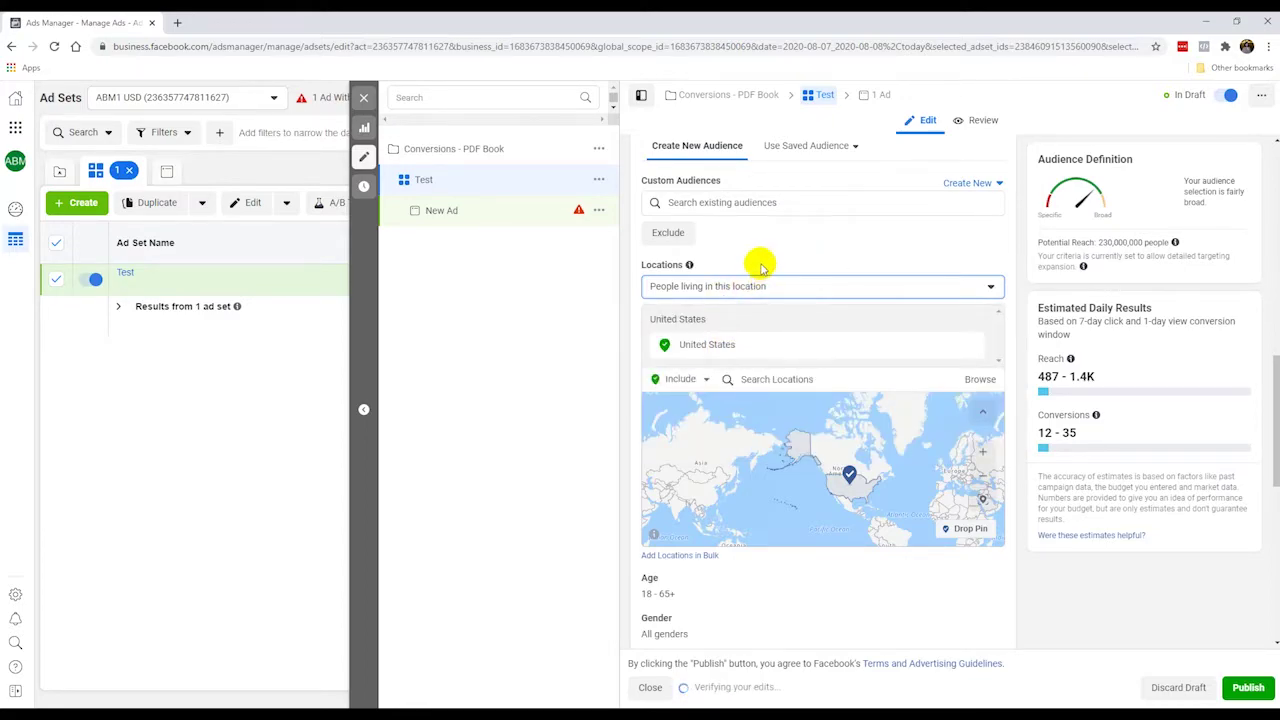
left_click(632, 386)
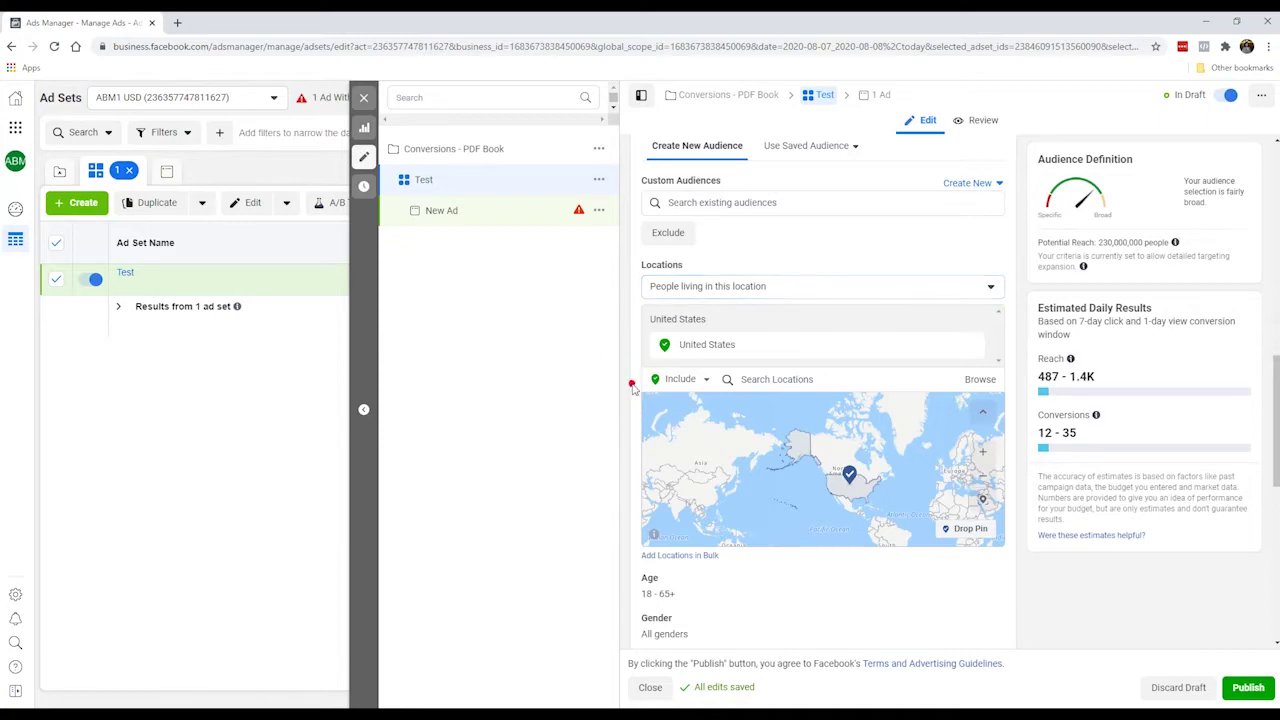
- Set the audience's minimum age to 27
scroll(632, 386, "down", 3)
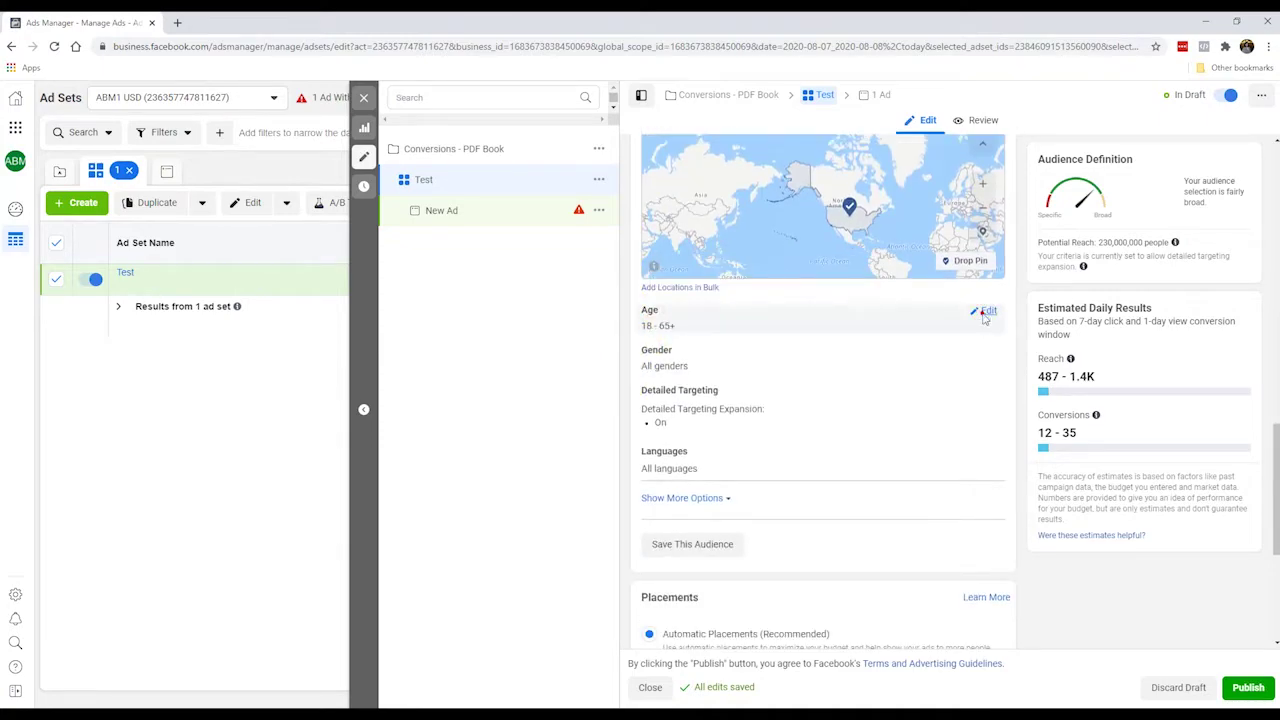
left_click(986, 312)
left_click(668, 338)
scroll(705, 455, "down", 2)
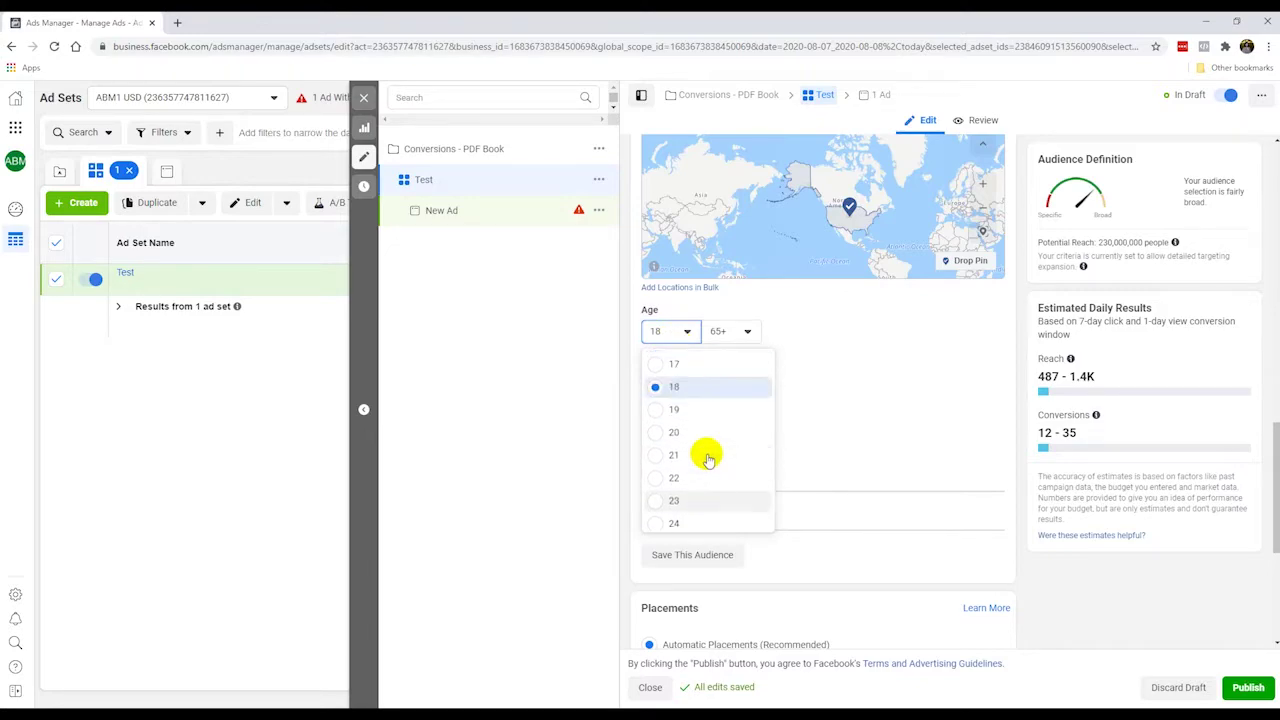
scroll(705, 455, "up", 2)
scroll(703, 445, "down", 2)
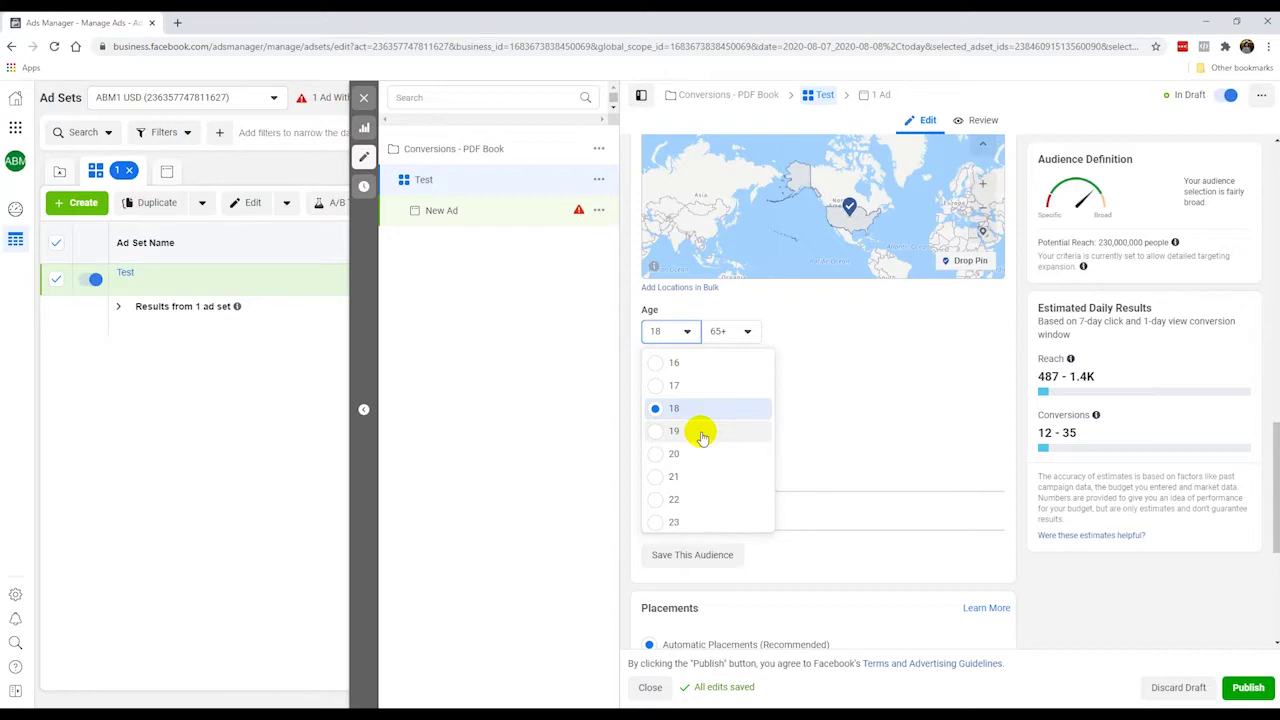
scroll(705, 435, "down", 3)
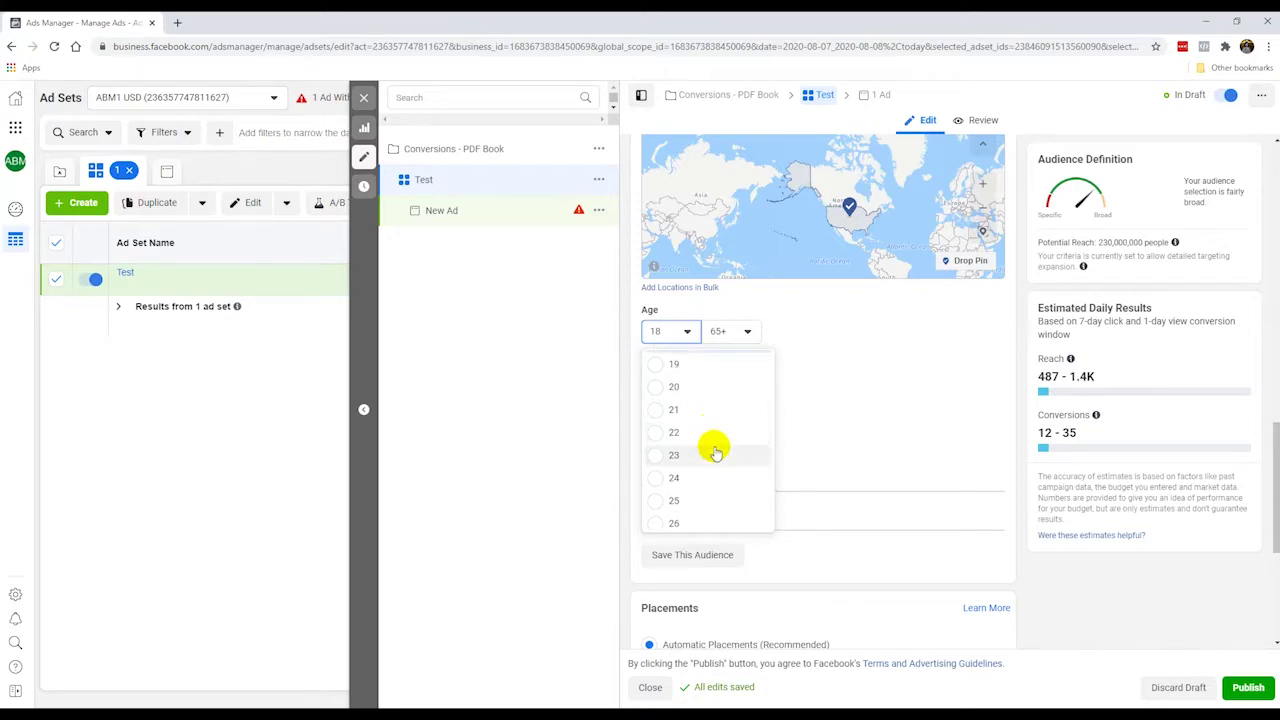
scroll(713, 452, "down", 3)
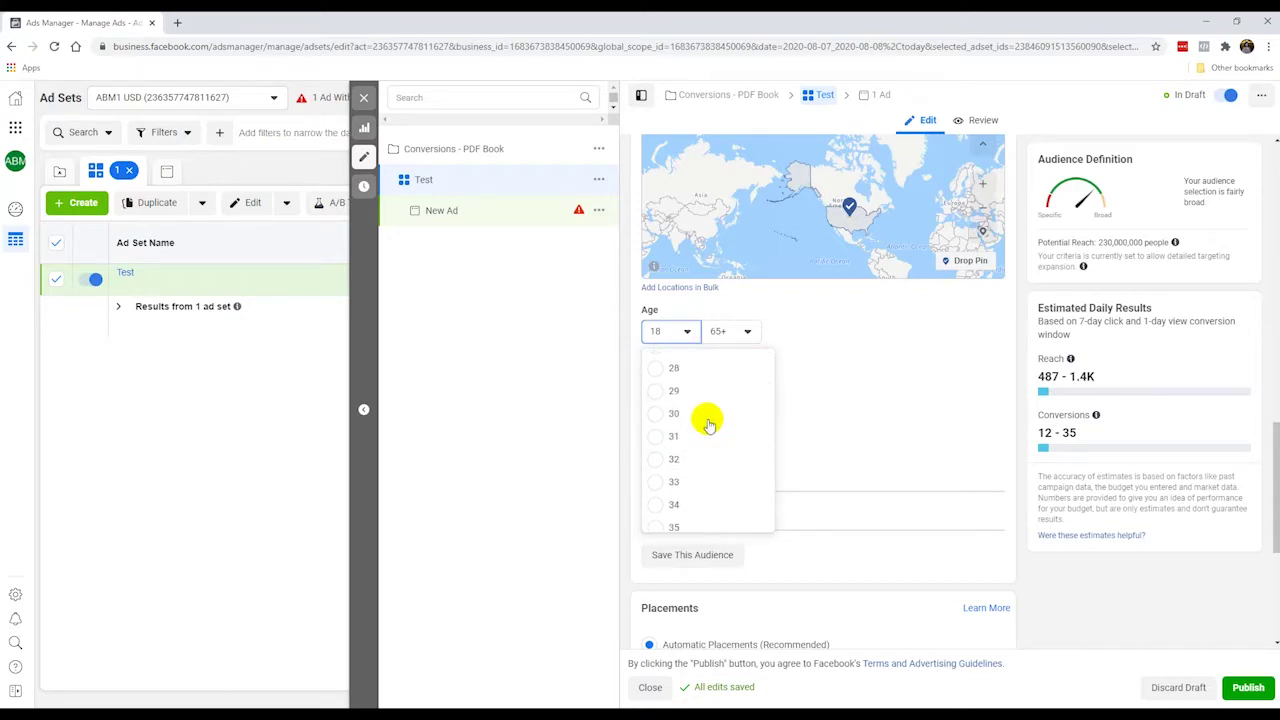
scroll(702, 405, "up", 2)
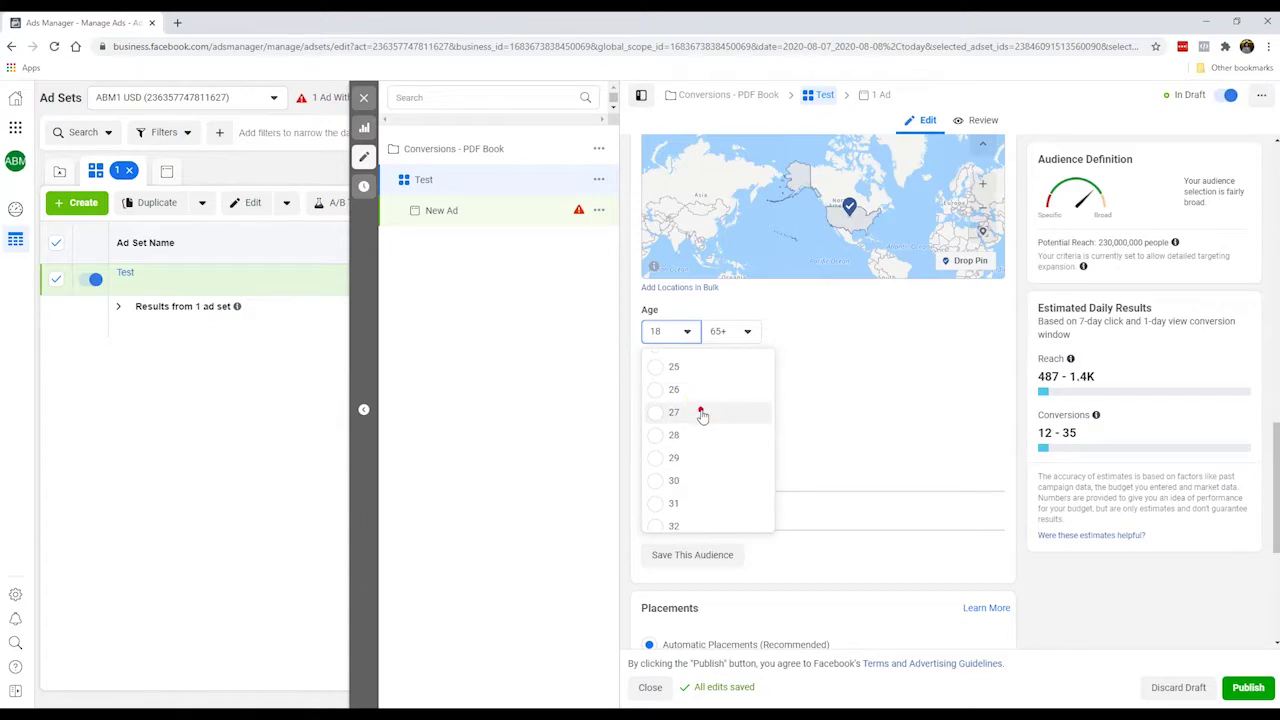
left_click(701, 411)
- Set the audience's maximum age to 55
left_click(737, 332)
scroll(748, 410, "up", 3)
scroll(748, 412, "down", 3)
scroll(748, 412, "up", 3)
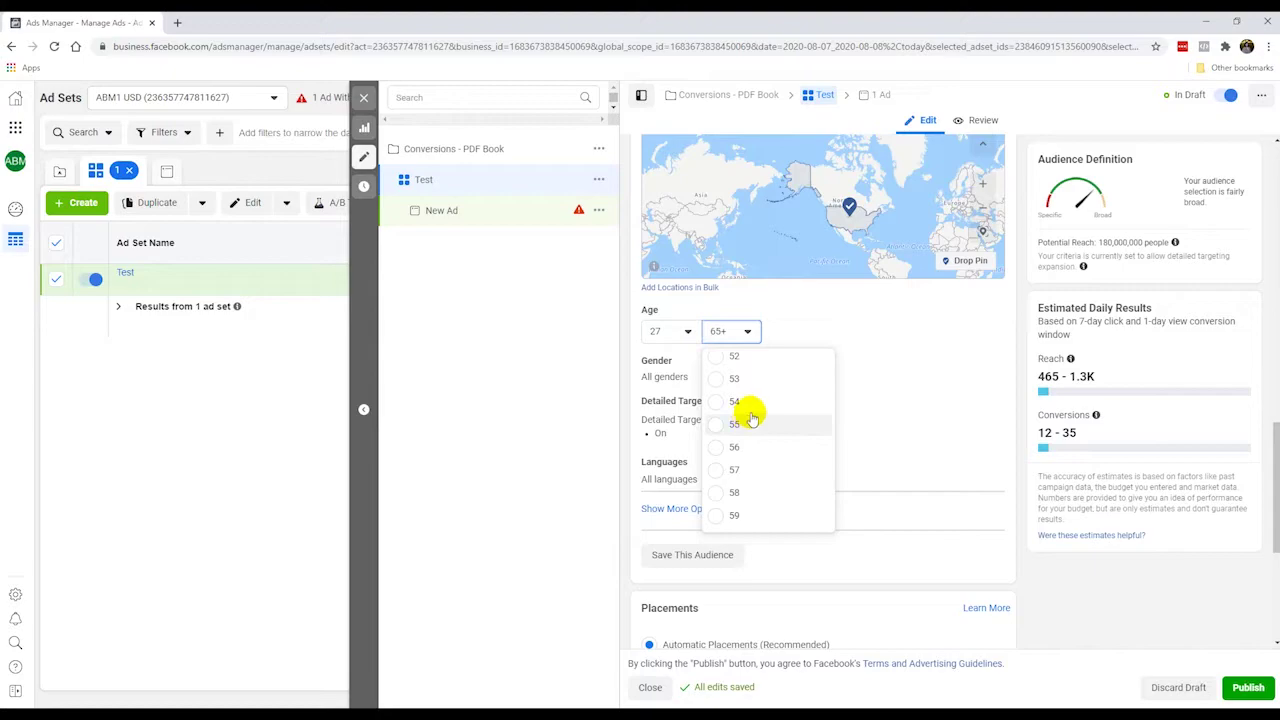
scroll(746, 448, "down", 2)
scroll(746, 448, "up", 2)
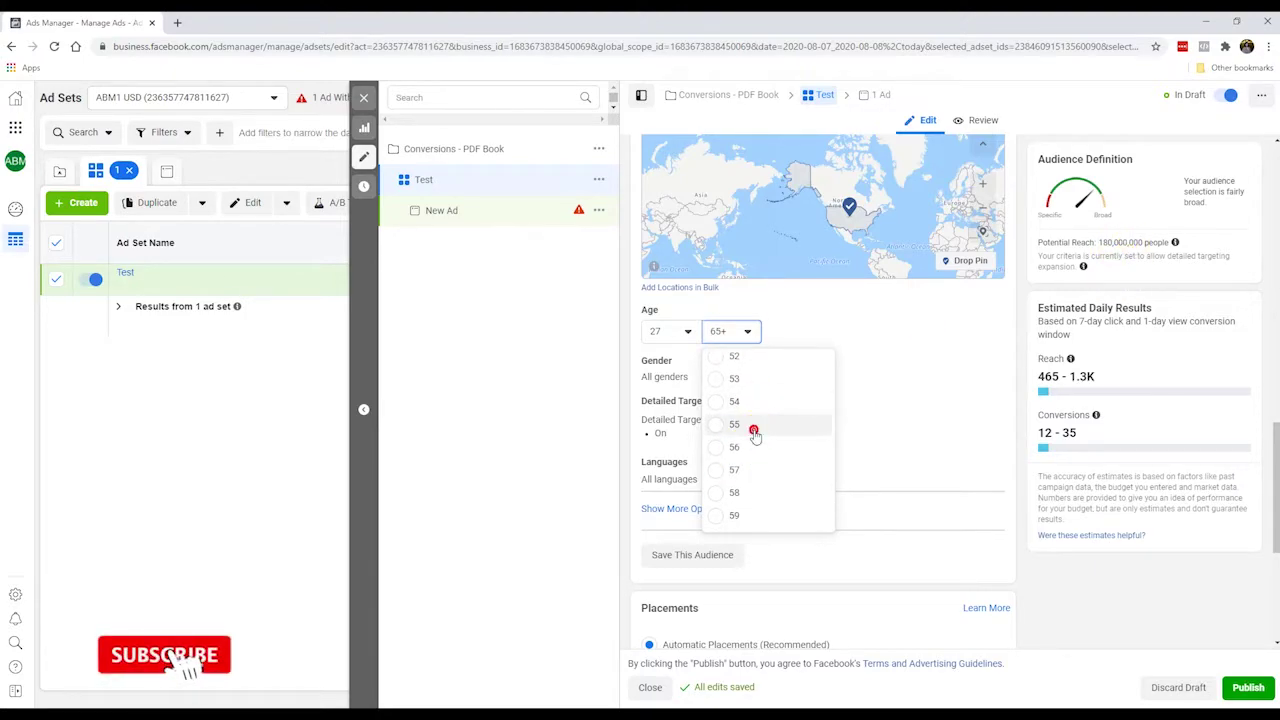
left_click(749, 426)
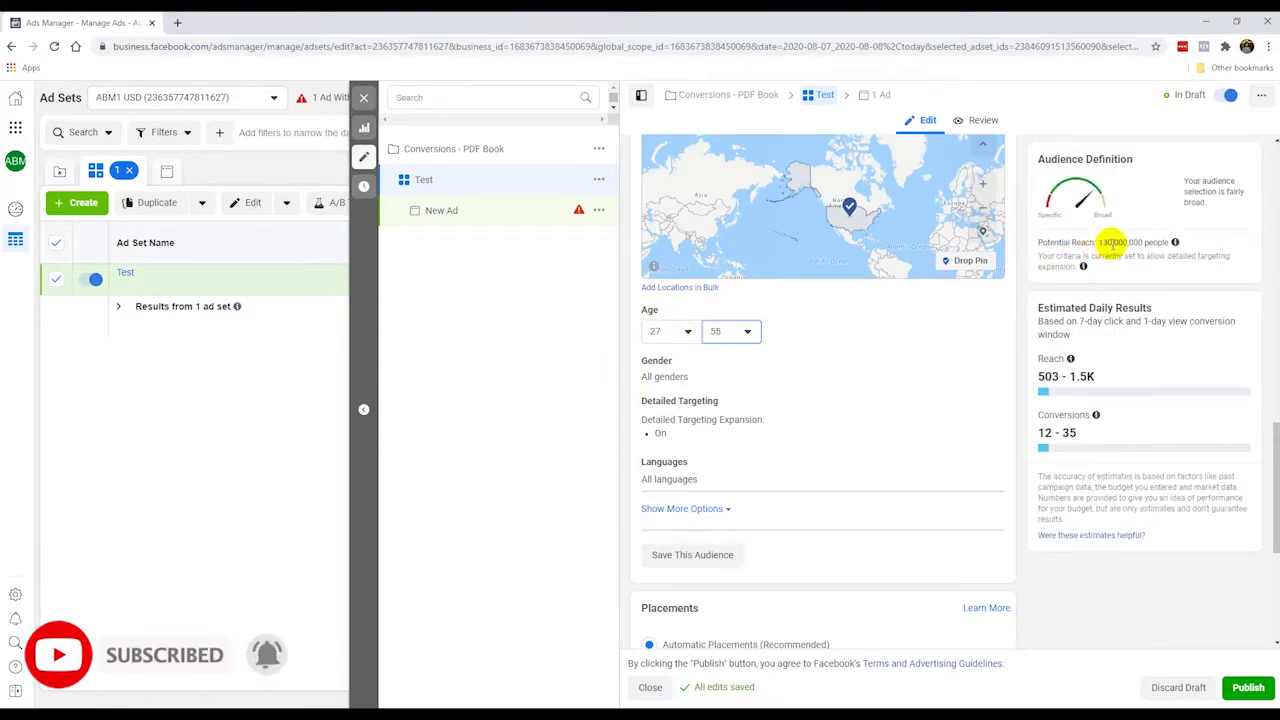
- Try Women as the audience's gender and return it to All
mouse_move(714, 374)
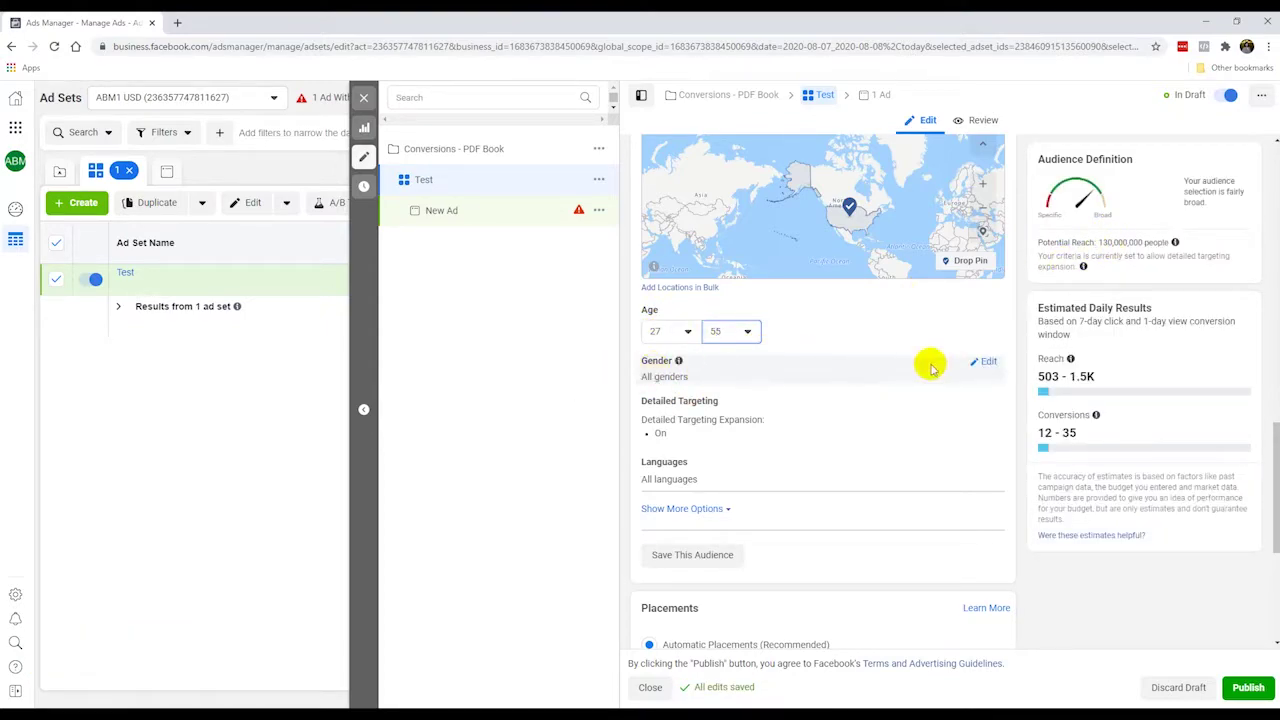
left_click(980, 364)
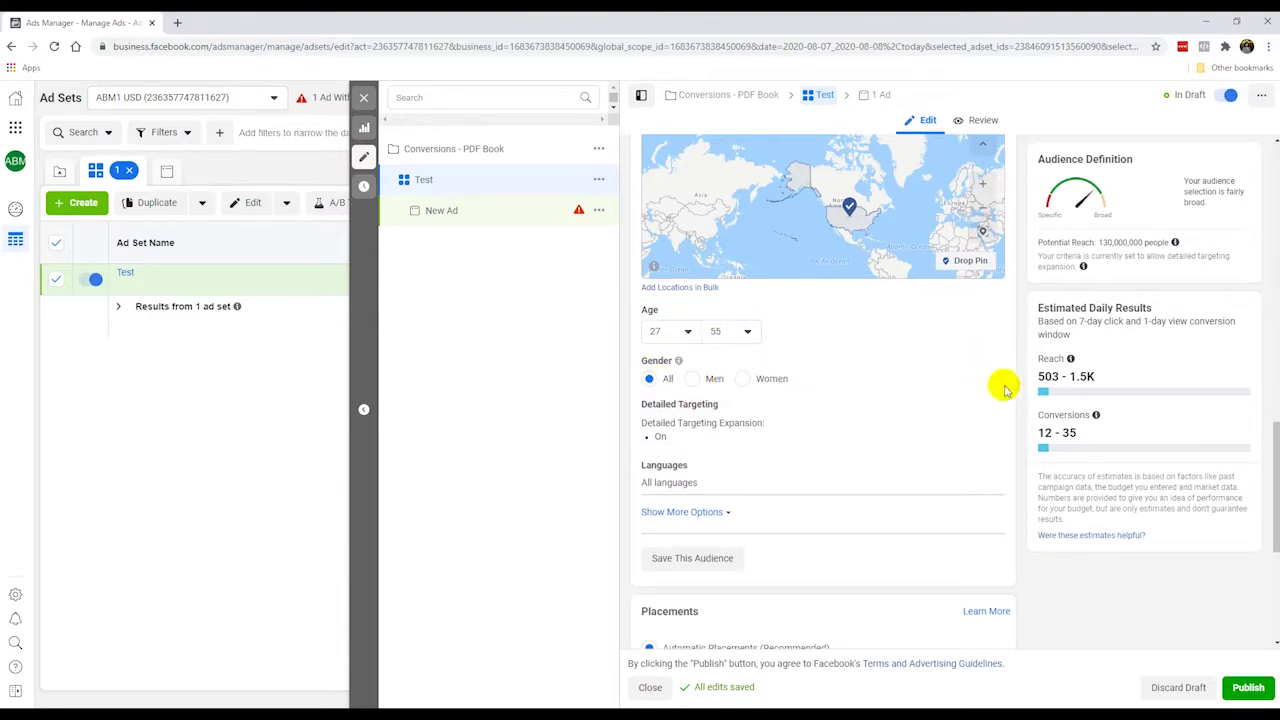
left_click(741, 379)
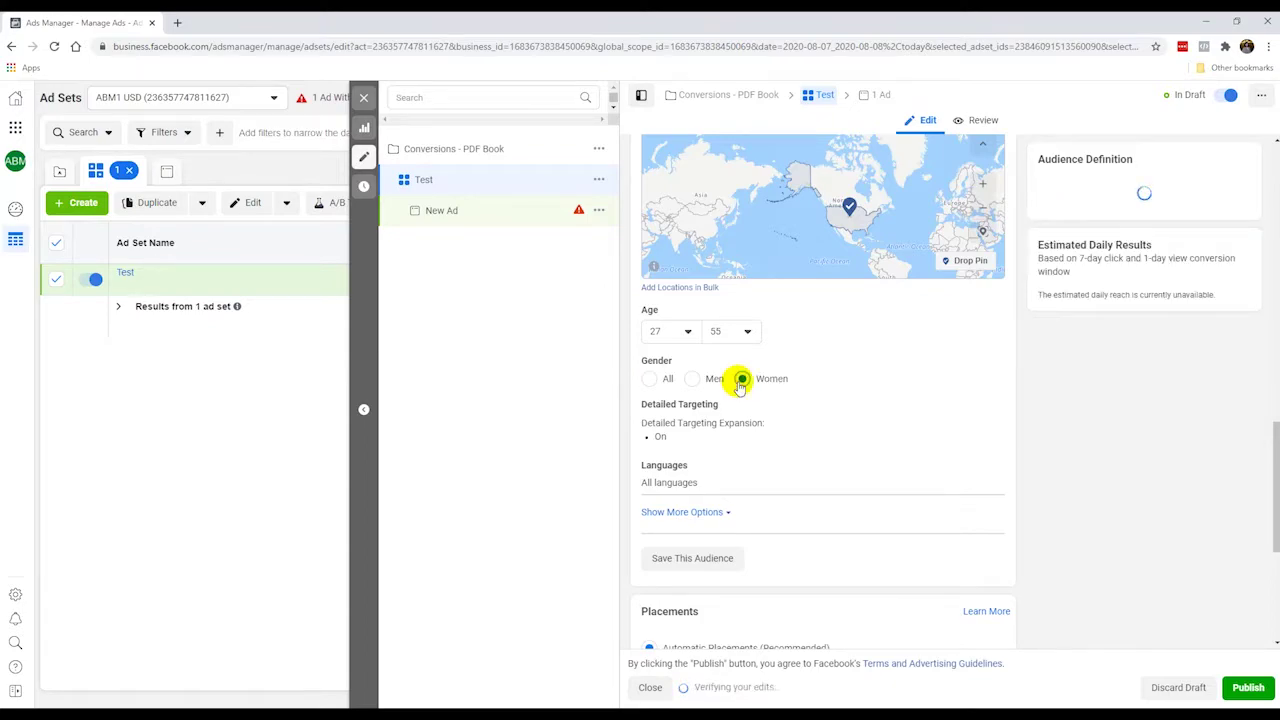
left_click(650, 379)
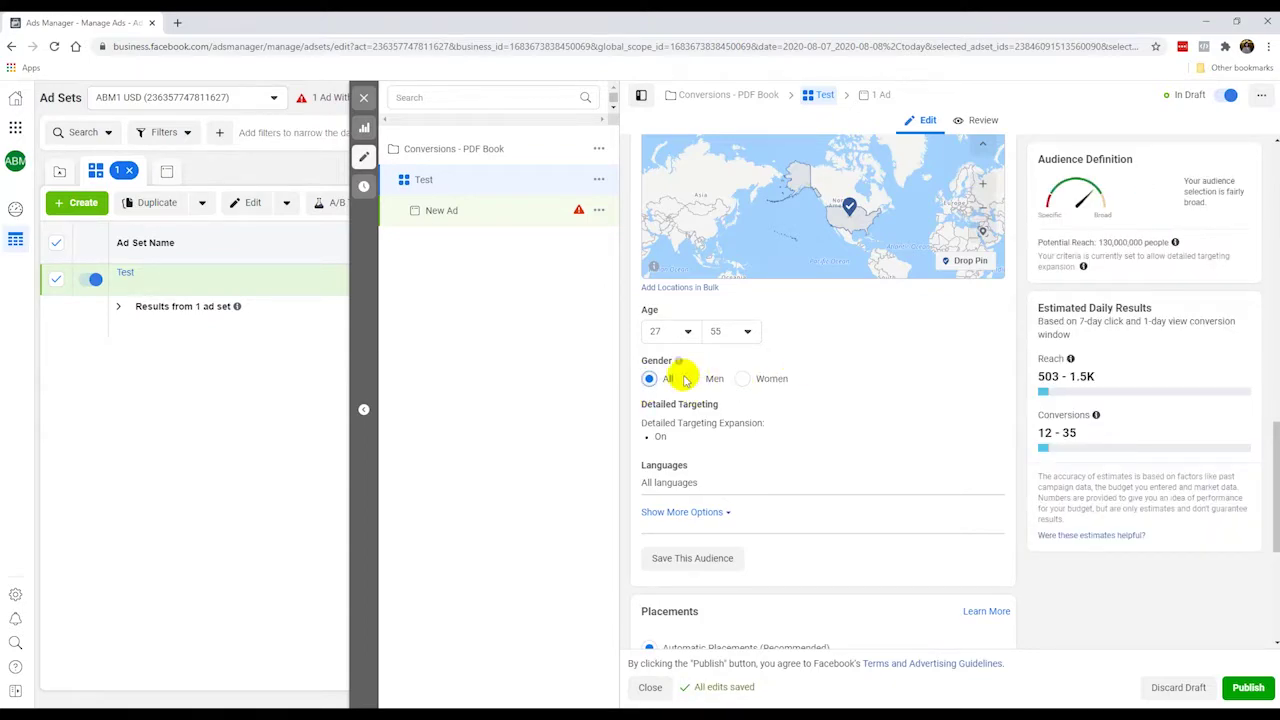
- Open the Detailed Targeting settings for editing and turn off Detailed Targeting Expansion
mouse_move(720, 429)
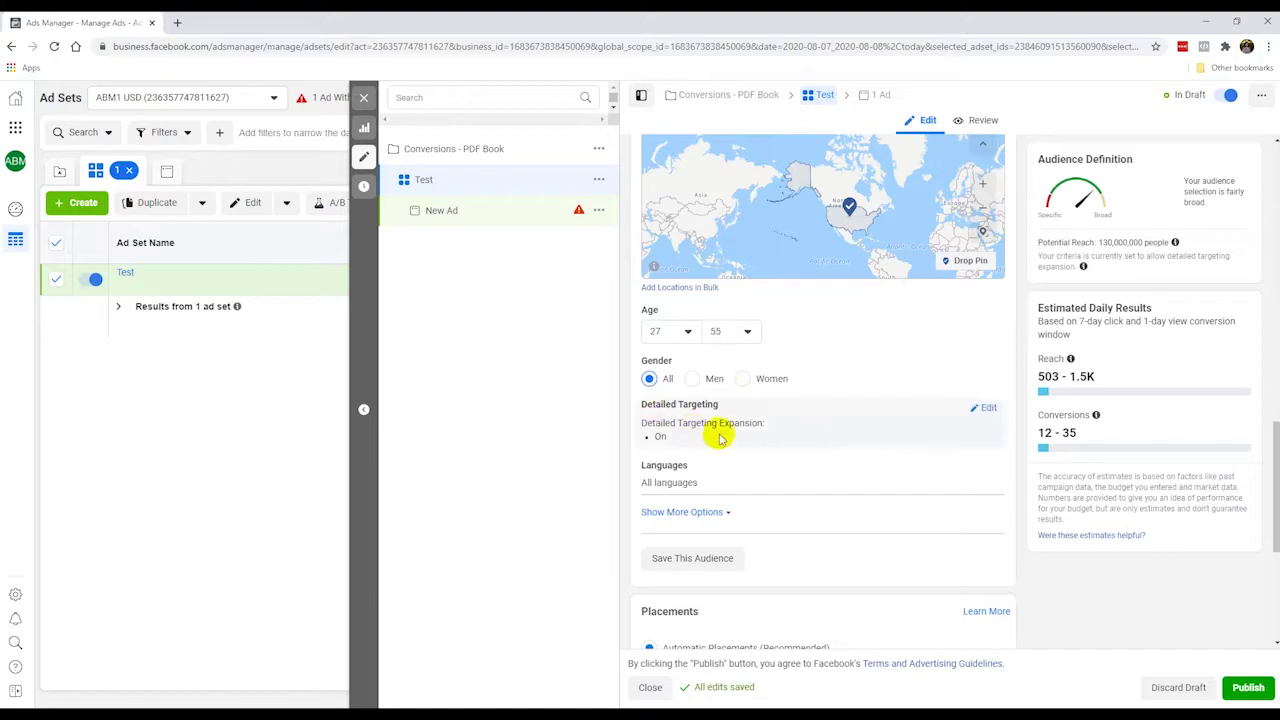
left_click(987, 408)
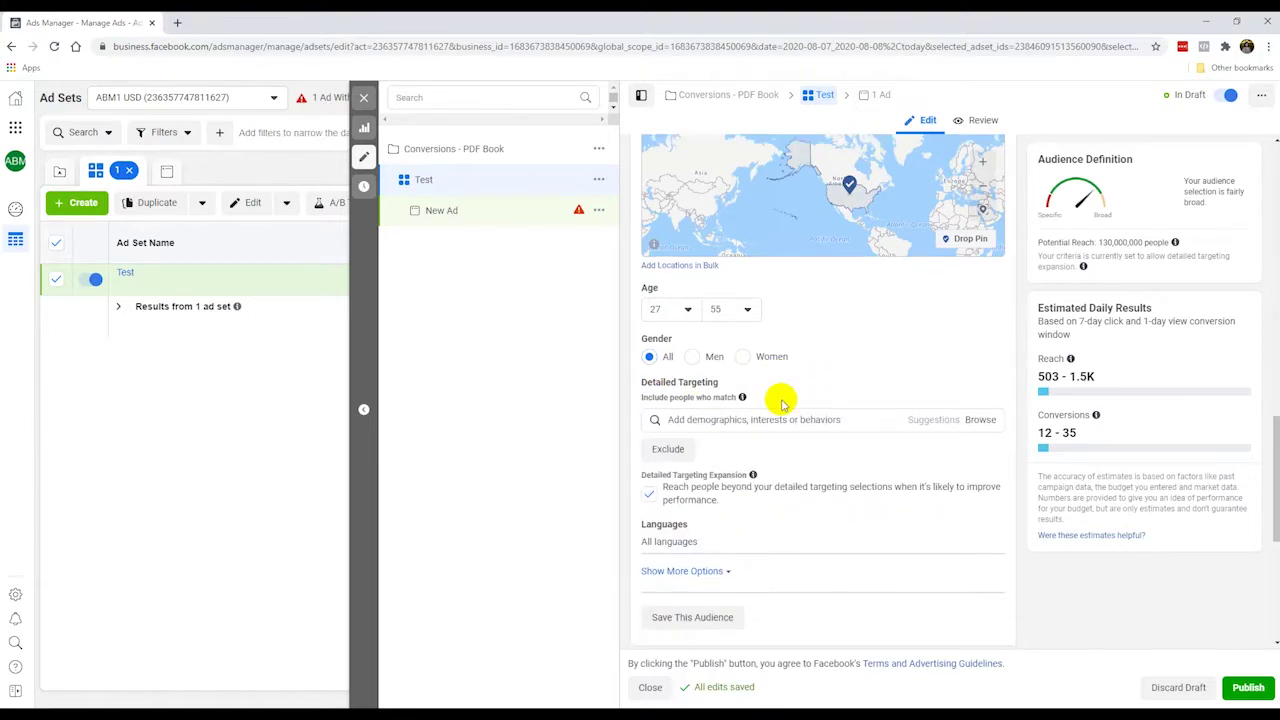
scroll(783, 403, "down", 1)
left_click(650, 384)
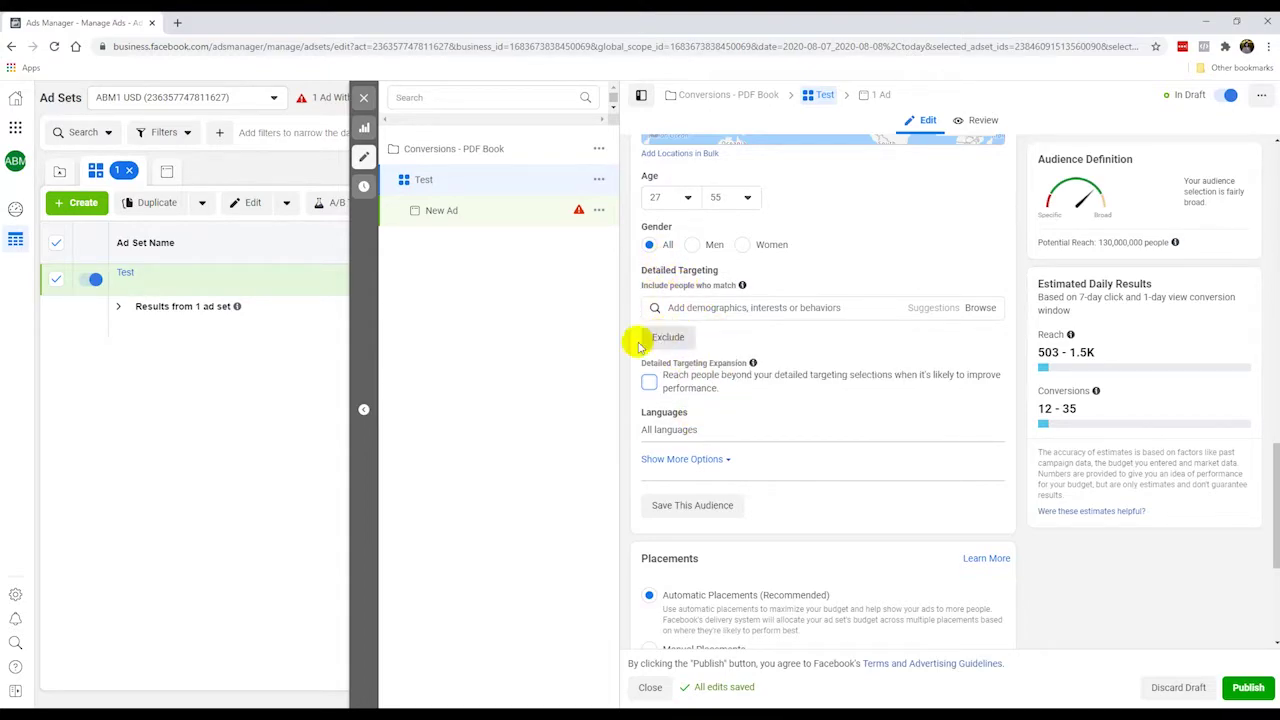
- Set the audience's language to English (All)
left_click(986, 418)
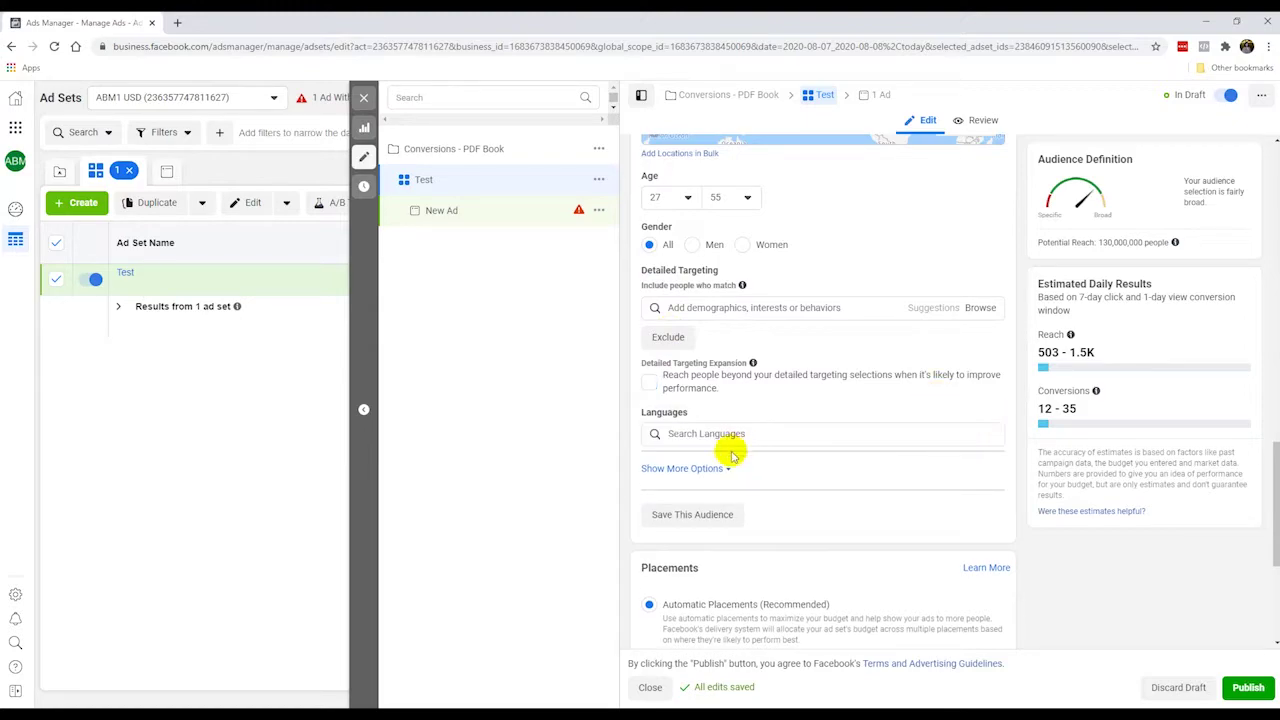
left_click(718, 434)
type("eng")
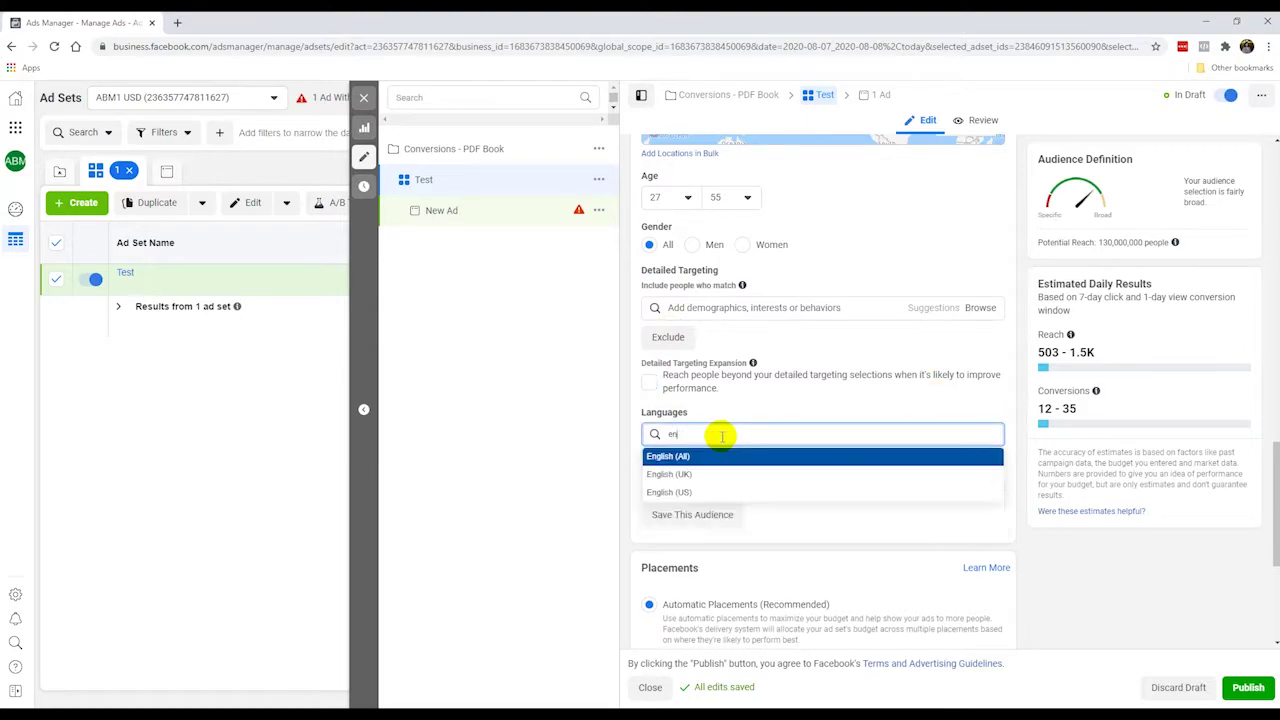
left_click(722, 452)
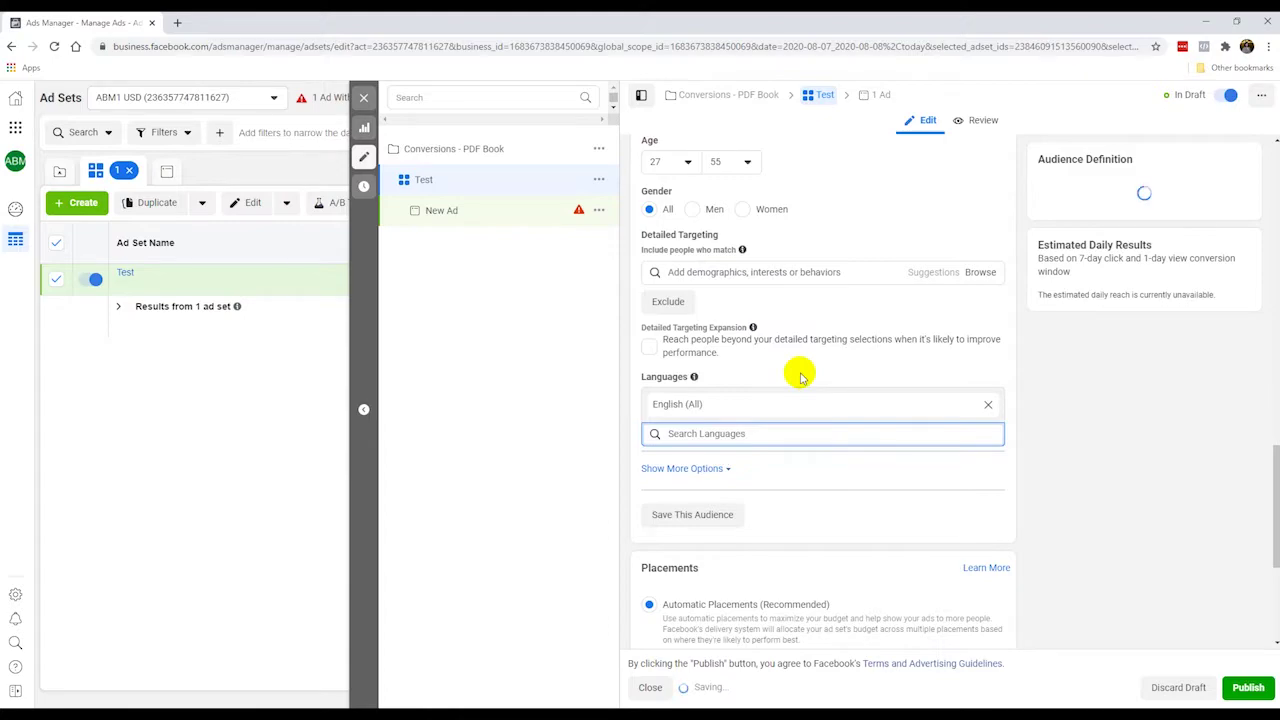
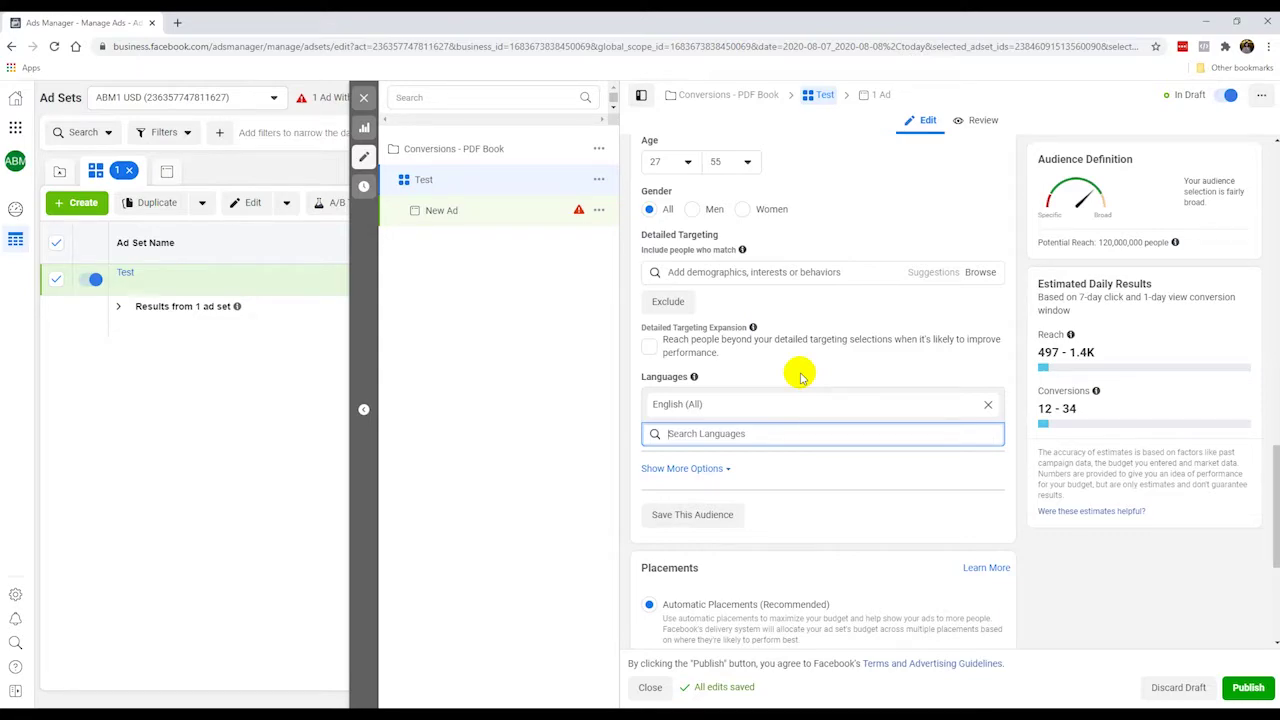
- Expand the audience's additional options to view the Connections setting and collapse them again
left_click(706, 468)
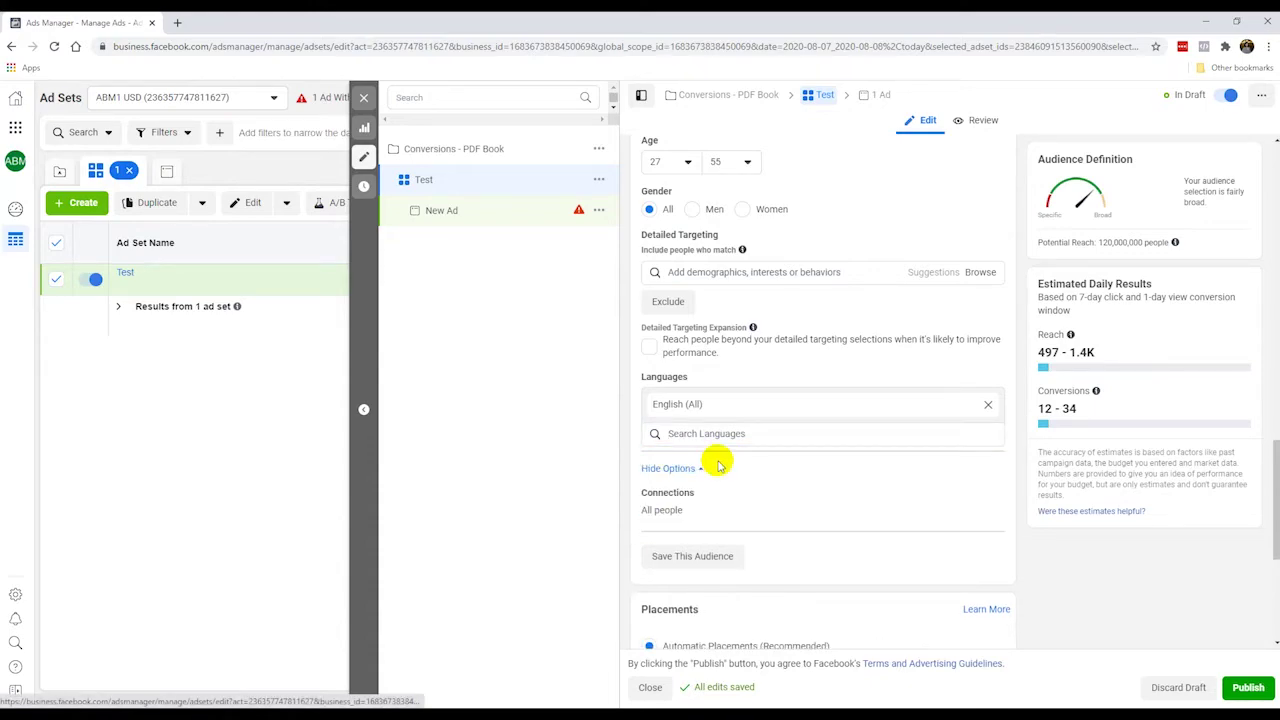
left_click(665, 468)
scroll(729, 323, "up", 1)
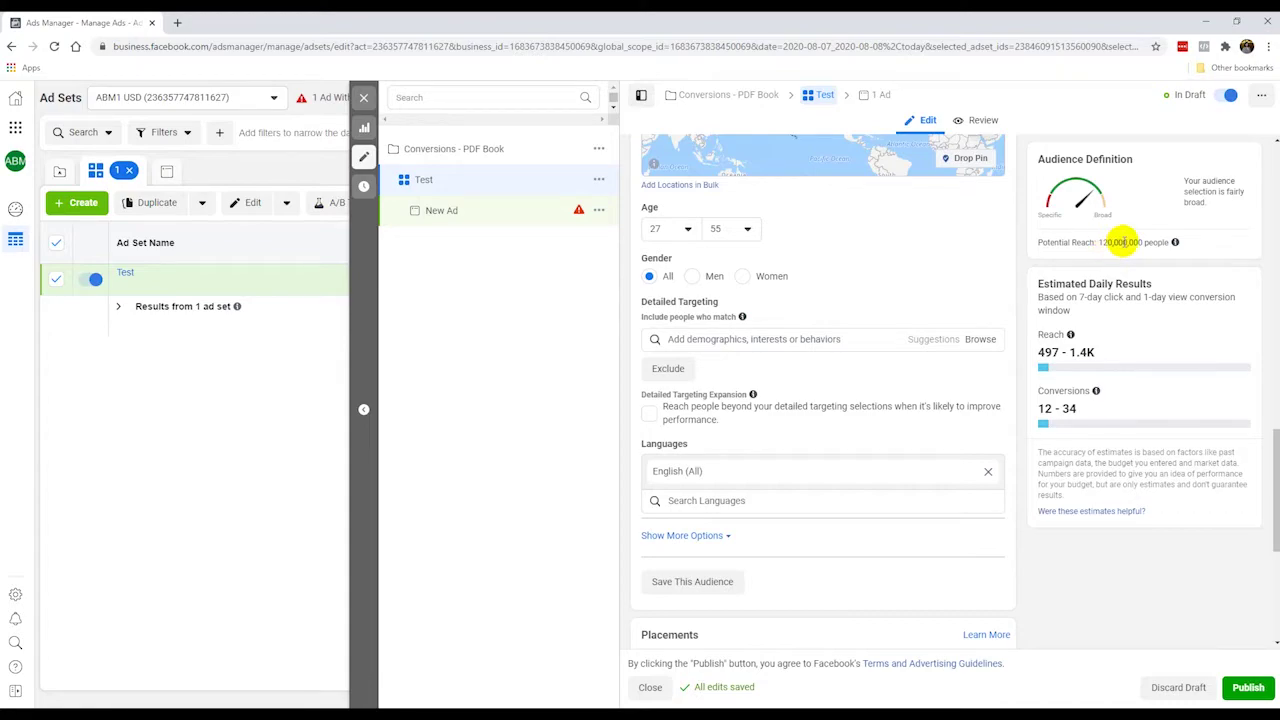
- Add the Digital marketing interest to the audience's detailed targeting
left_click(793, 338)
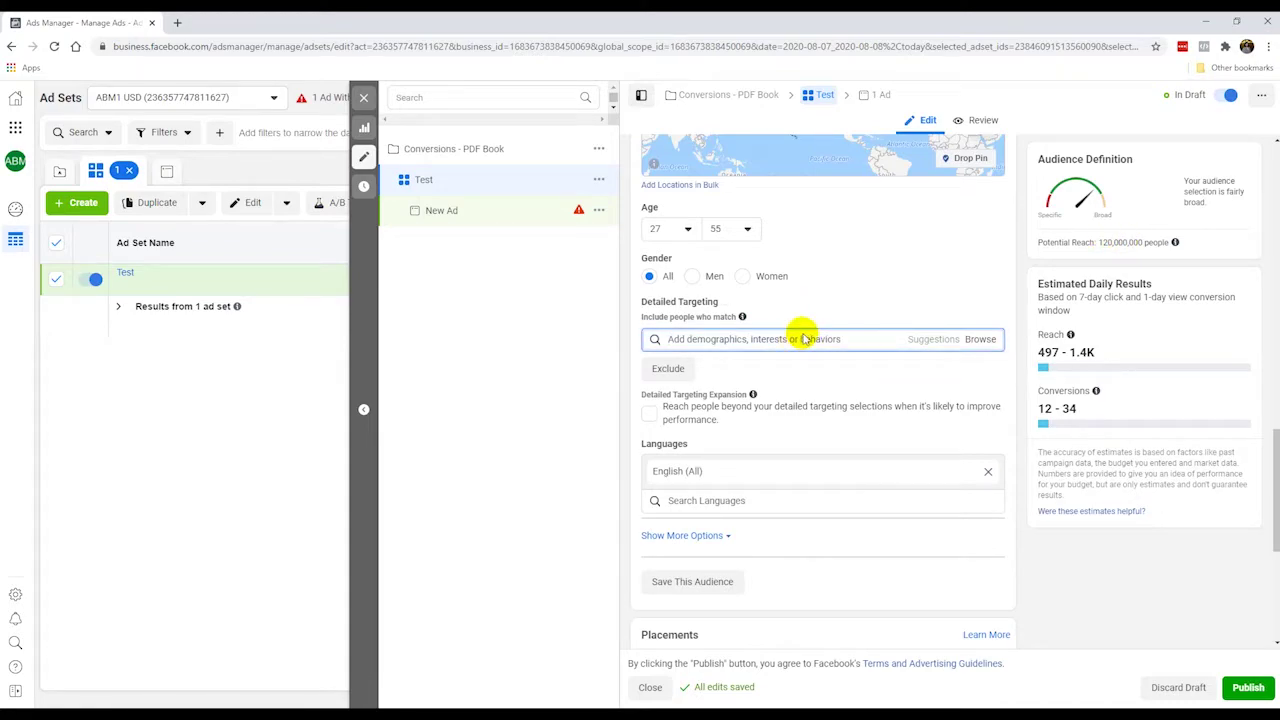
scroll(800, 337, "up", 2)
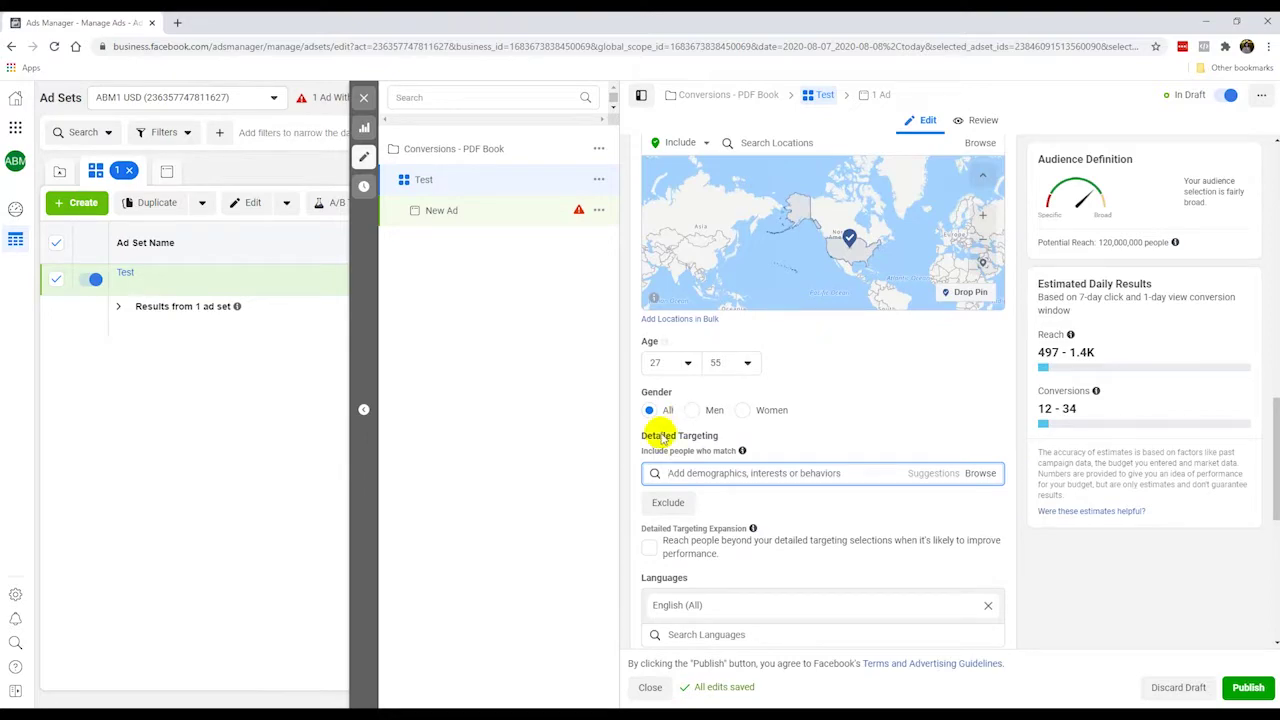
scroll(690, 430, "down", 1)
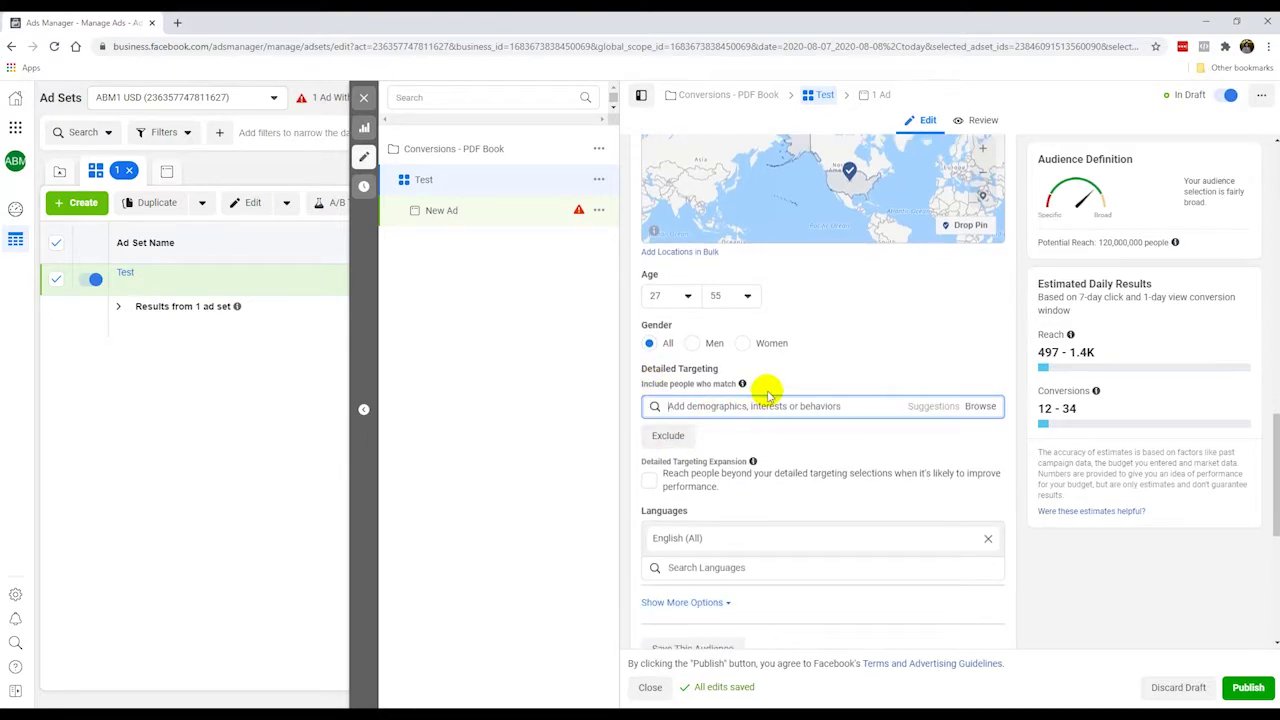
mouse_move(742, 386)
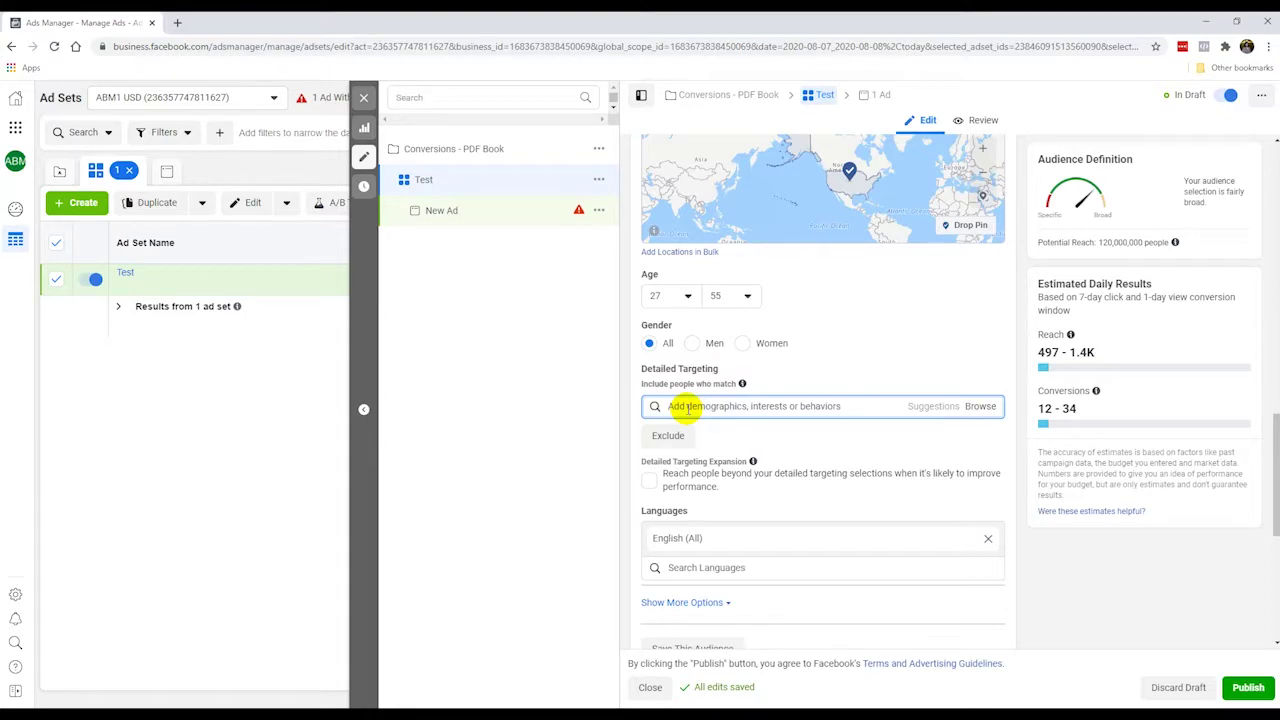
type("digital marketing")
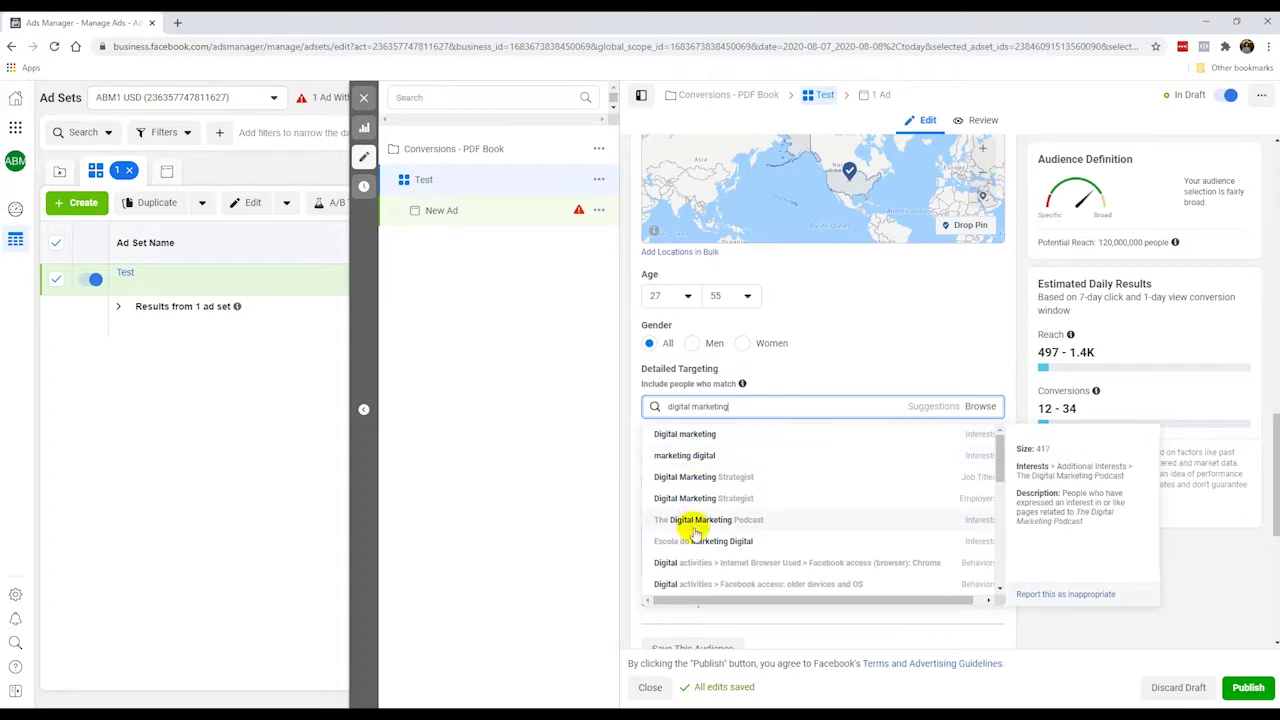
left_click(705, 436)
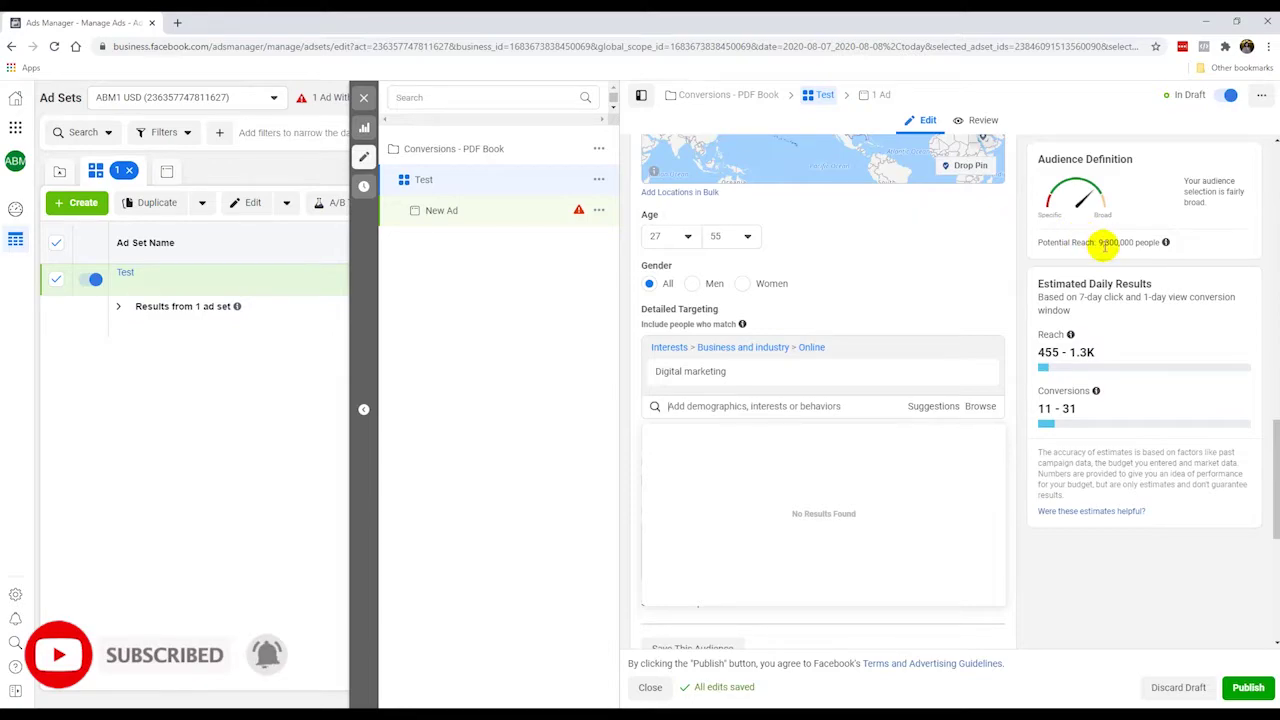
- Add the suggested Social media marketing interest to the detailed targeting and remove Digital marketing
mouse_move(912, 366)
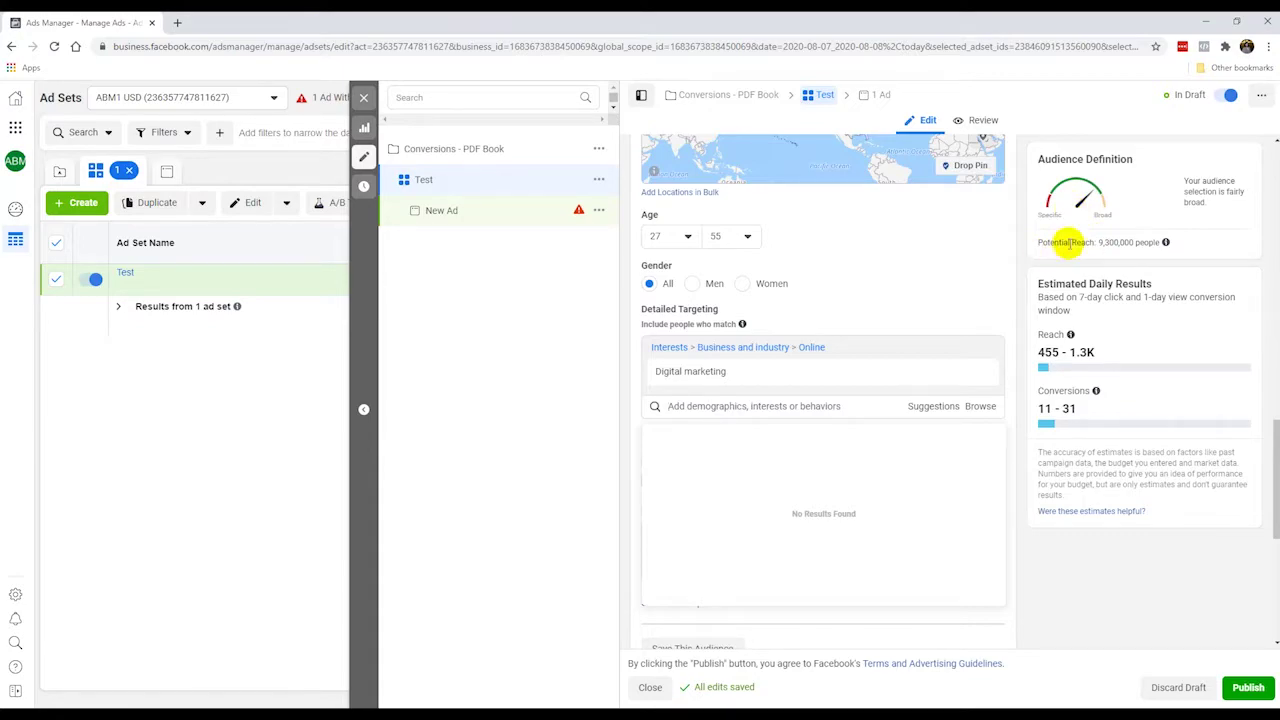
left_click(929, 410)
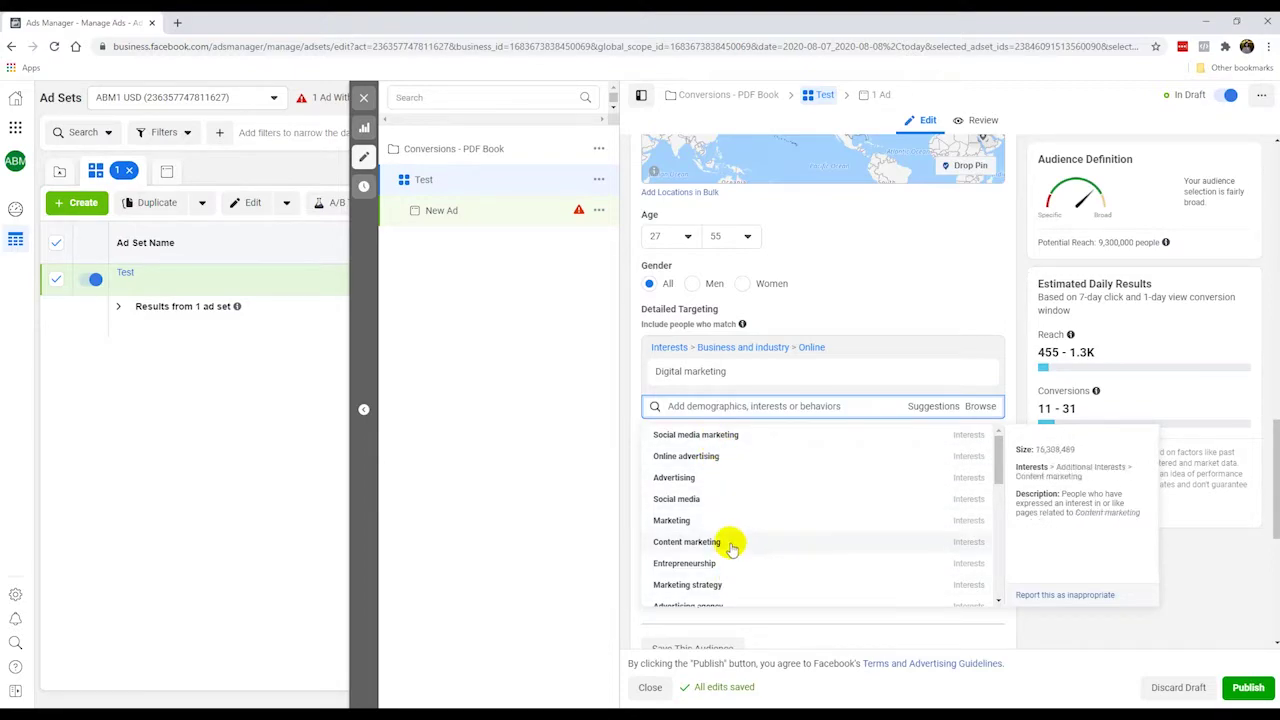
left_click(735, 436)
left_click(948, 277)
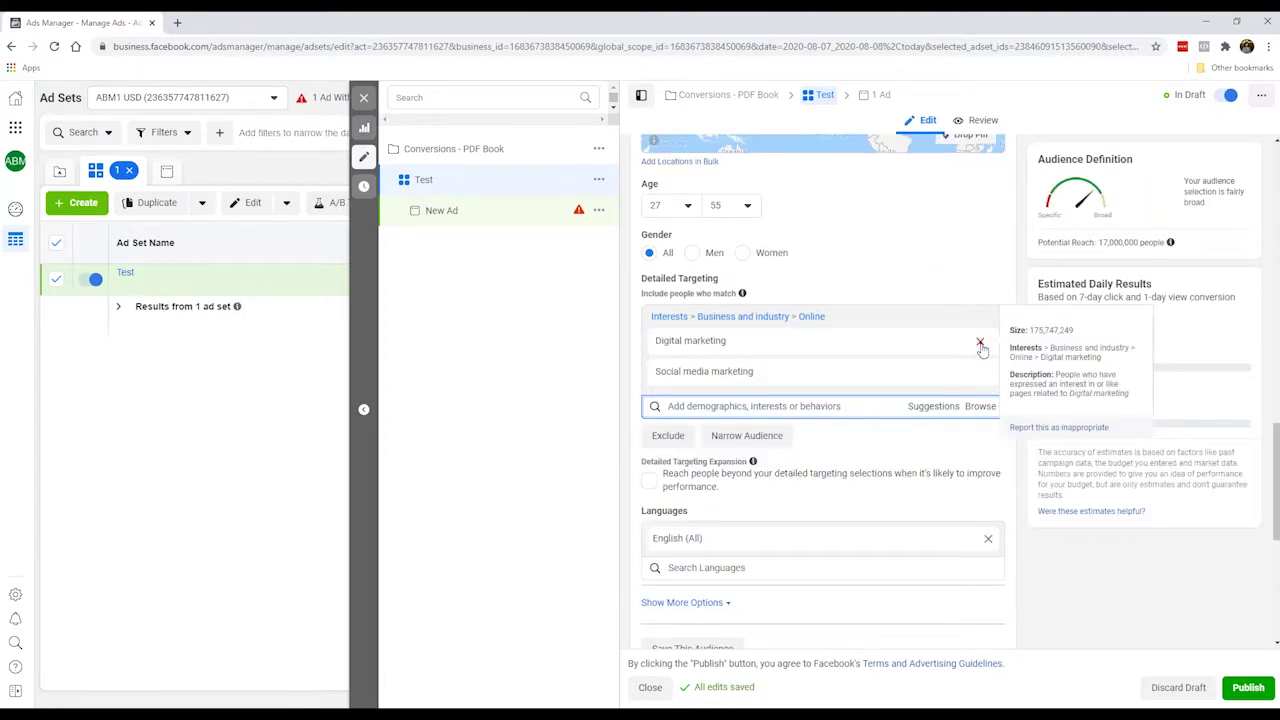
left_click(981, 343)
mouse_move(817, 348)
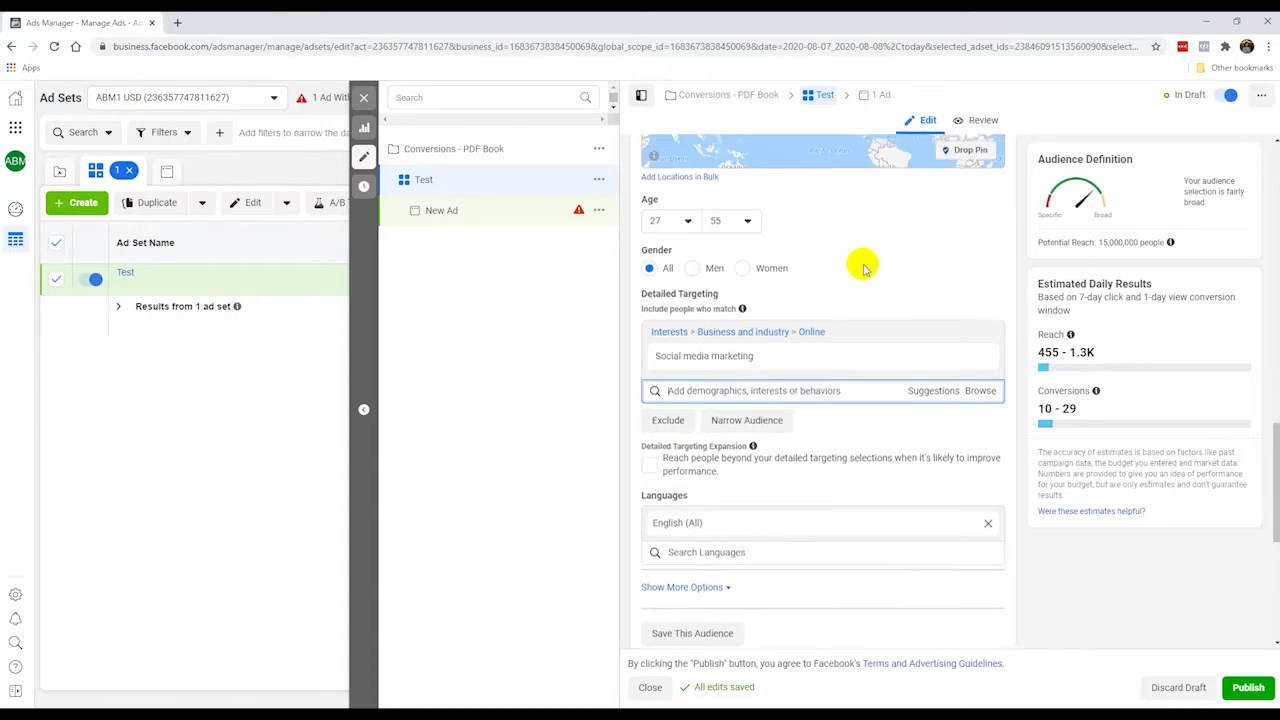
- Change the audience's included location to California
scroll(857, 266, "up", 2)
left_click(829, 189)
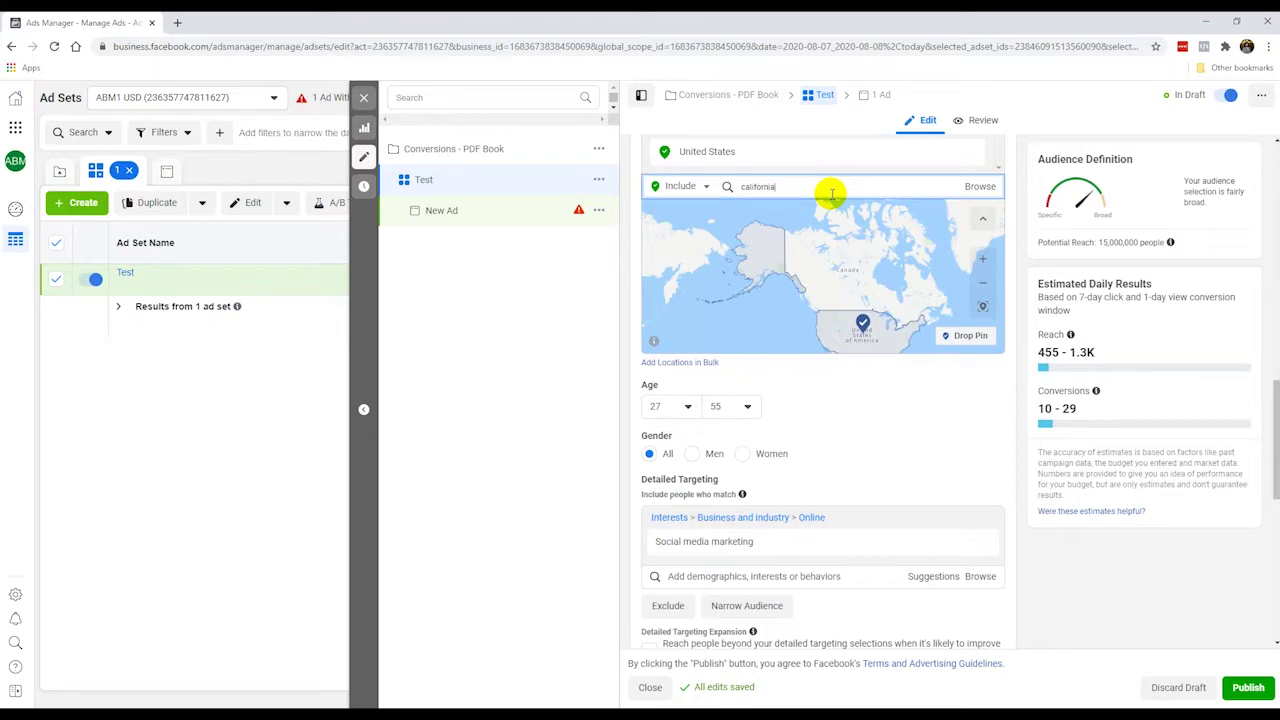
type("california")
left_click(826, 213)
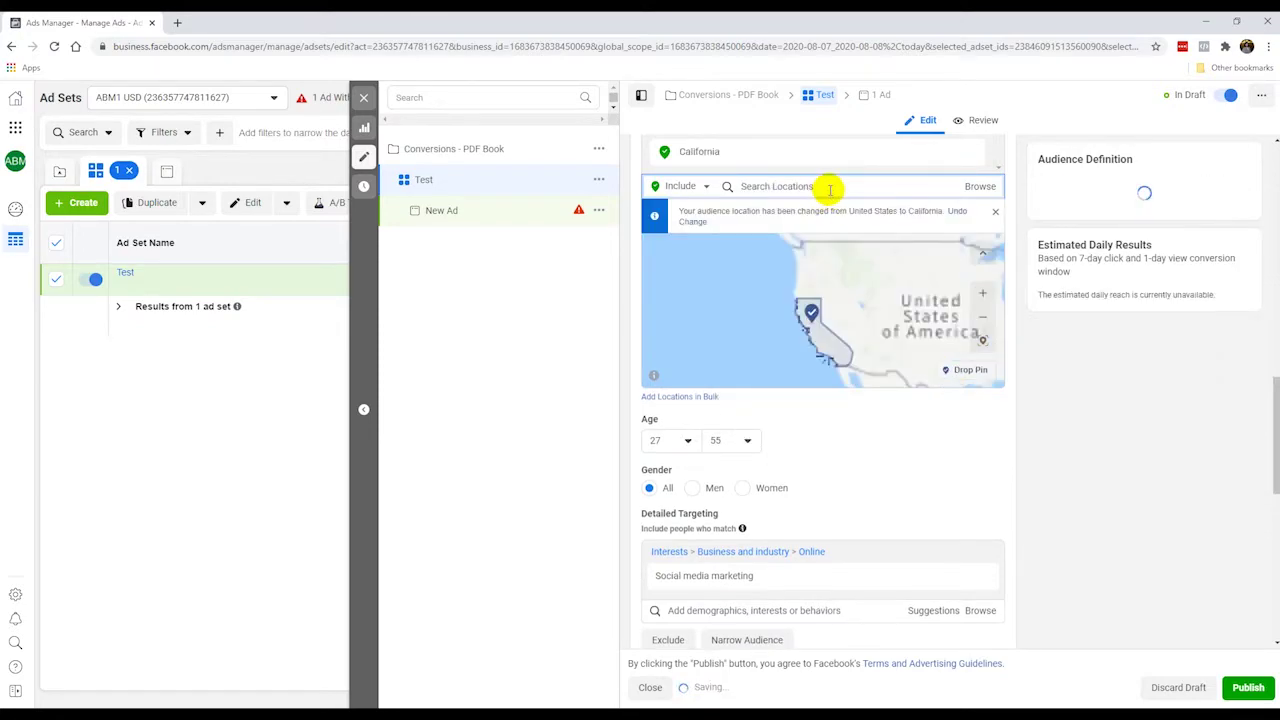
scroll(868, 466, "down", 1)
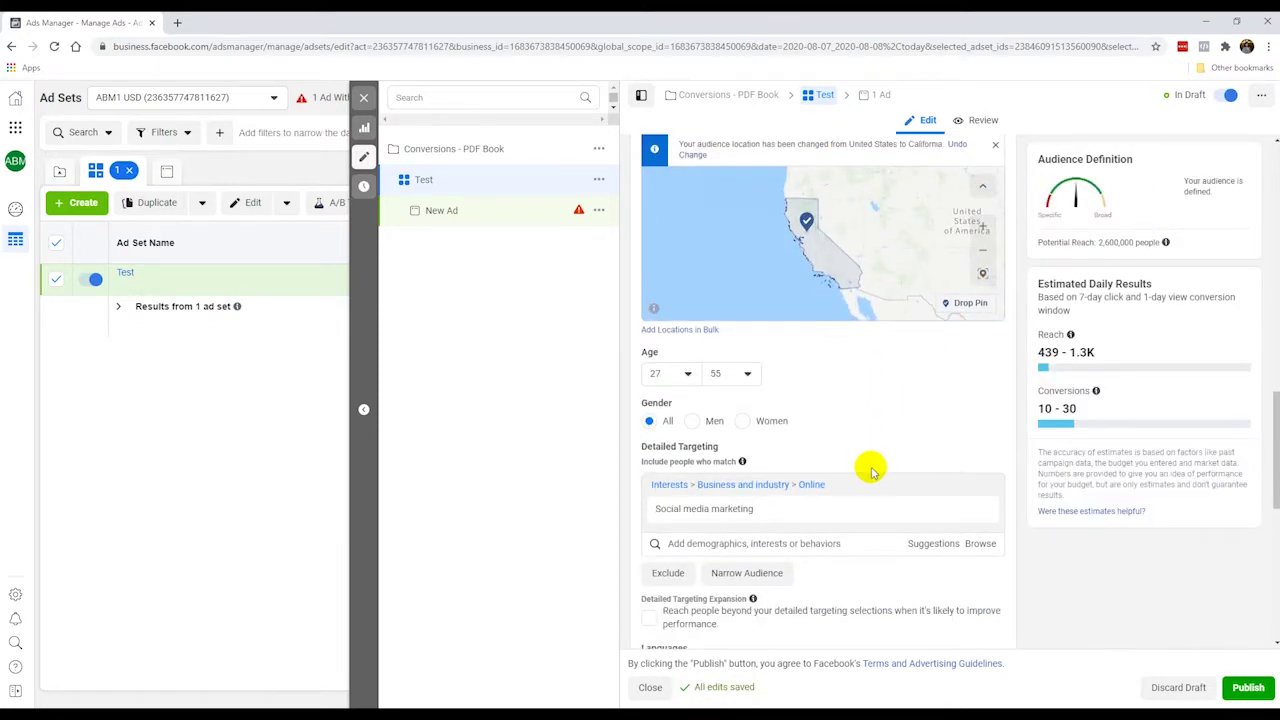
- Replace the Social media marketing interest with the suggested Digital marketing interest in the detailed targeting
left_click(914, 540)
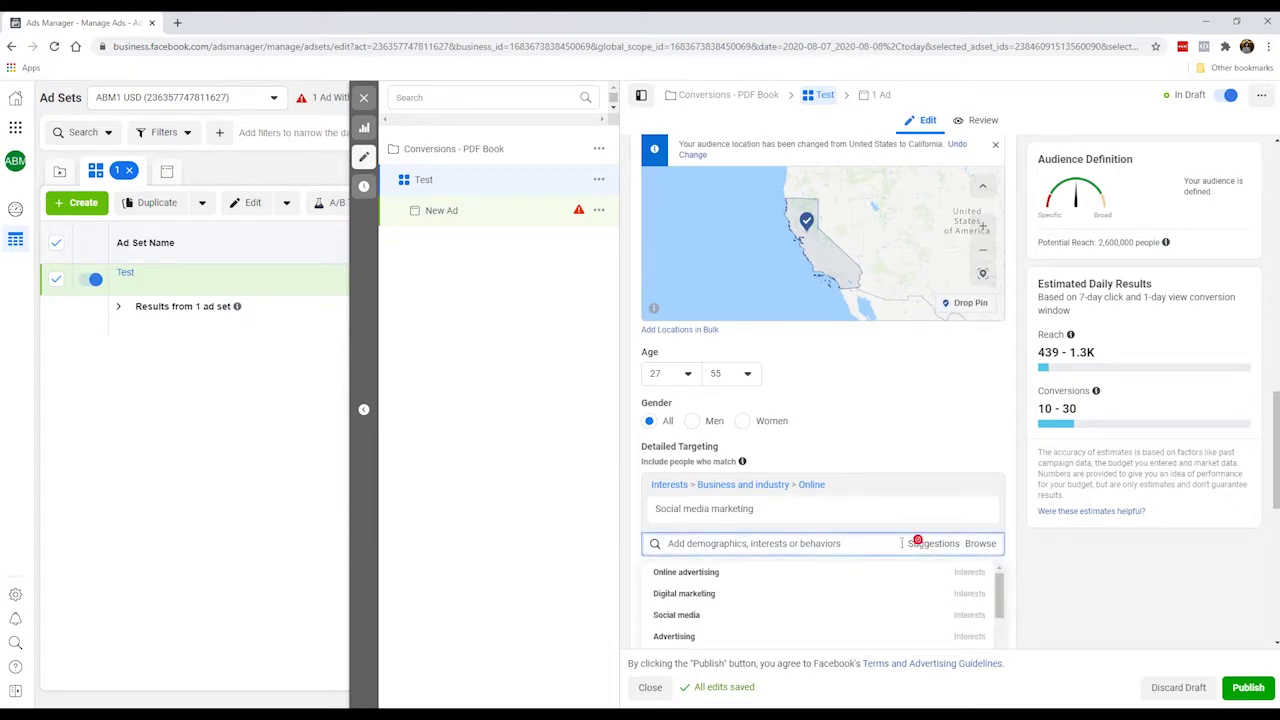
left_click(839, 593)
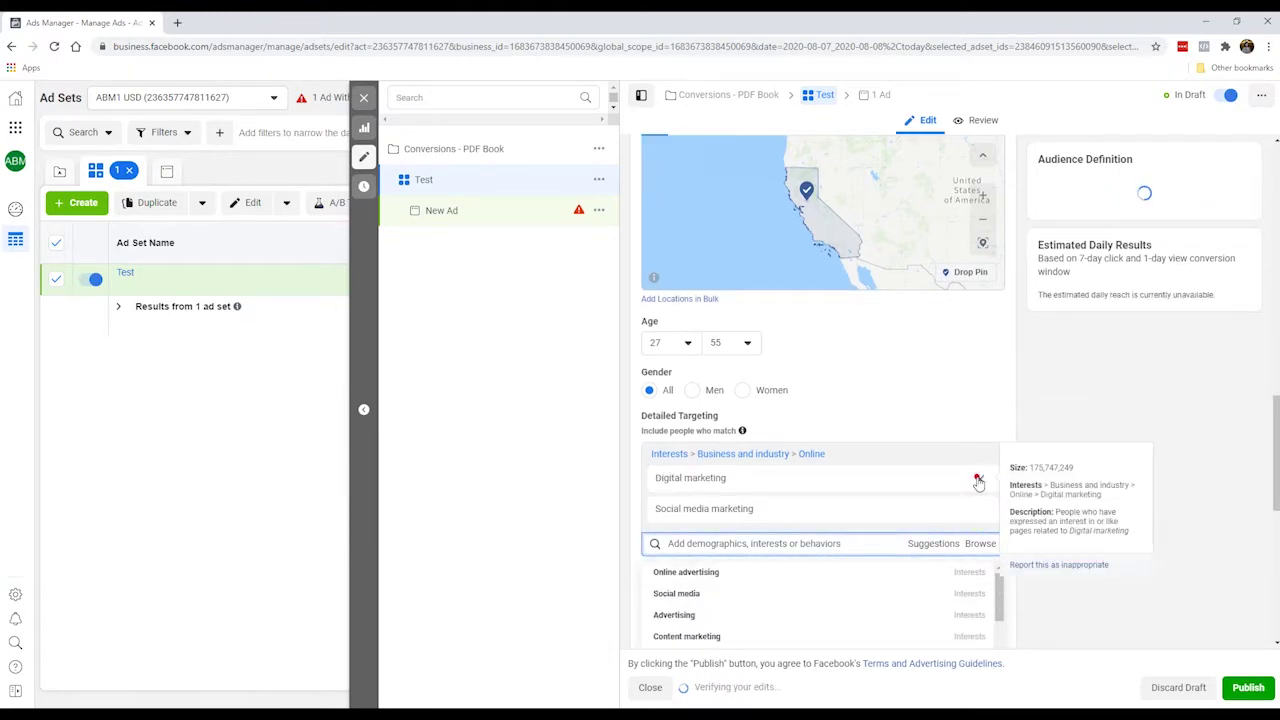
left_click(977, 478)
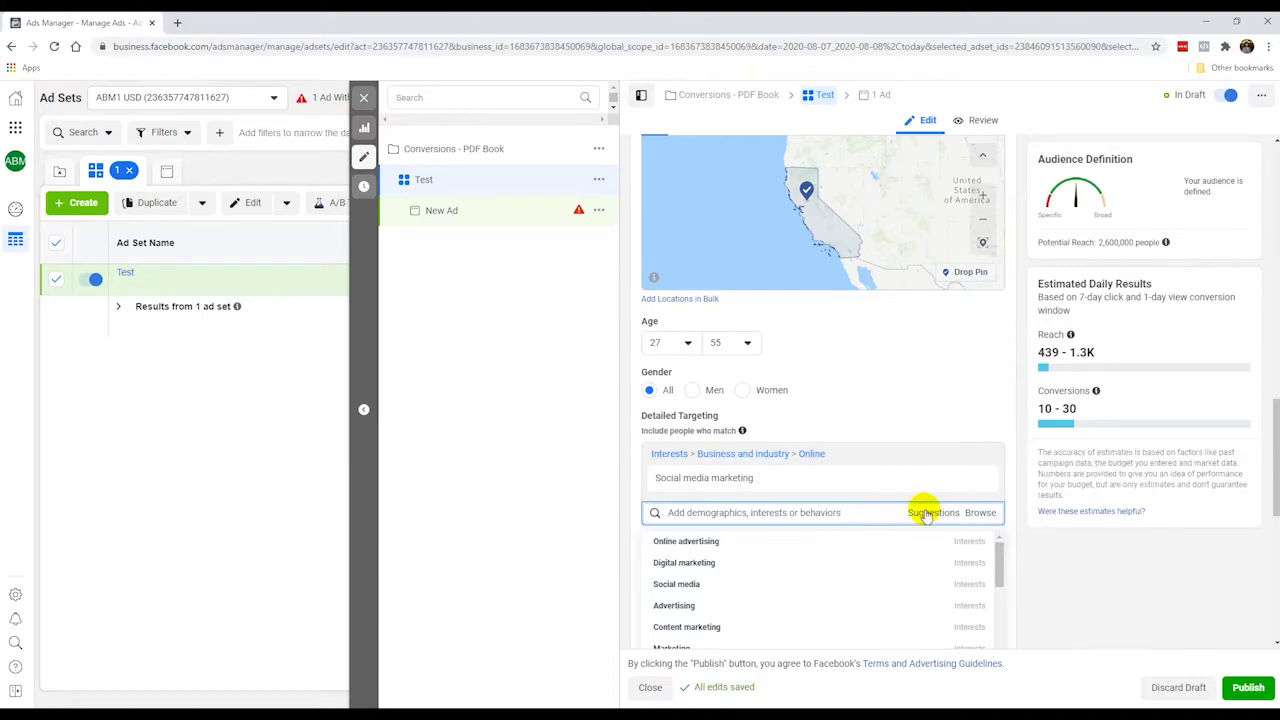
left_click(845, 563)
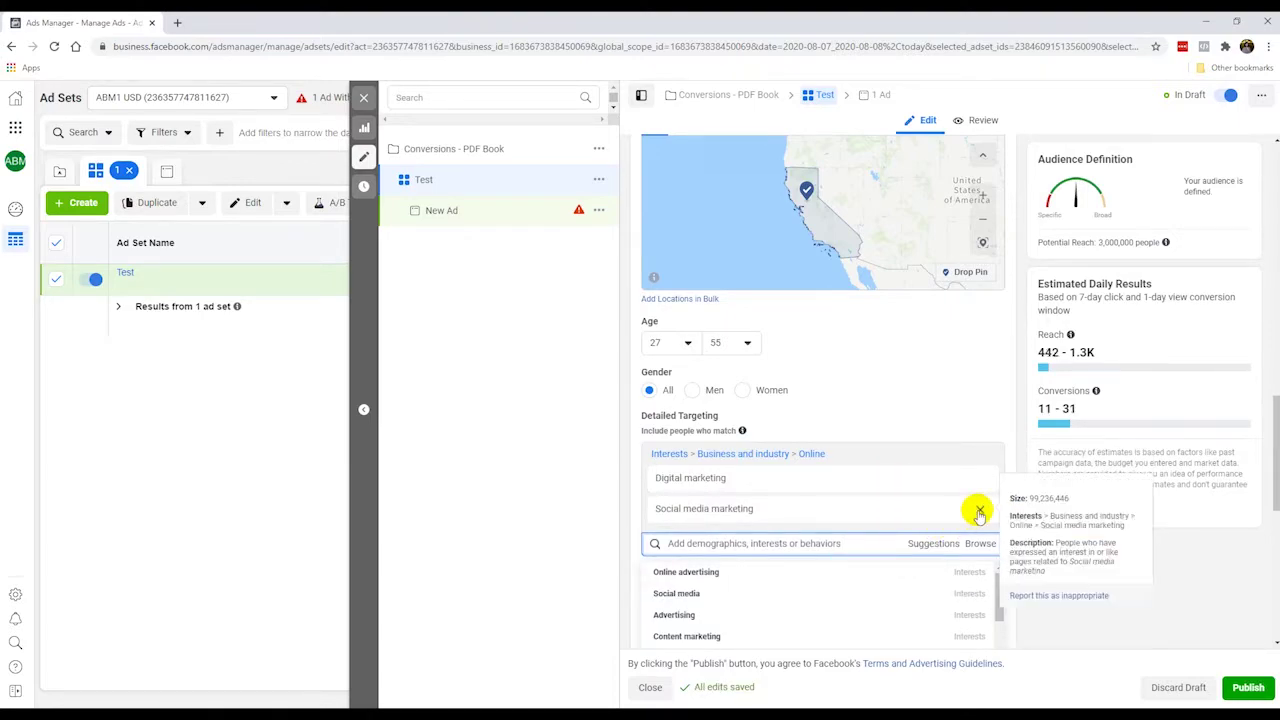
left_click(980, 512)
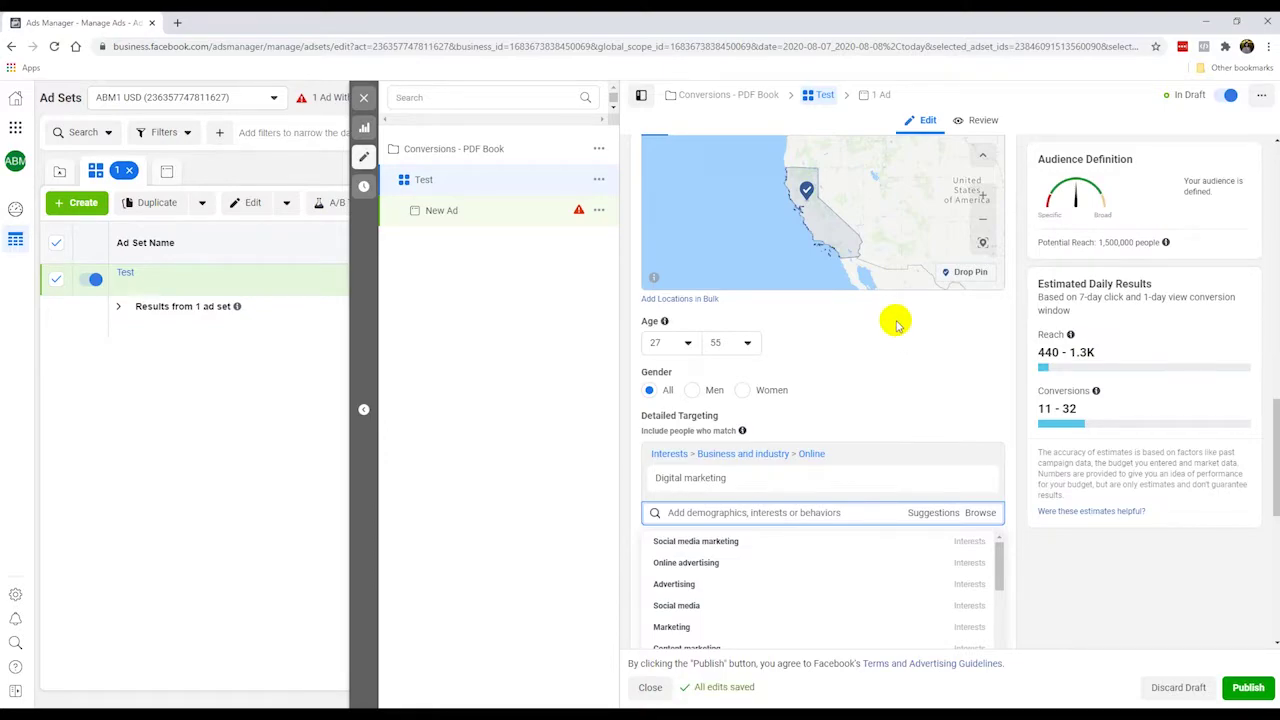
- Set the audience's minimum age to 30
left_click(729, 341)
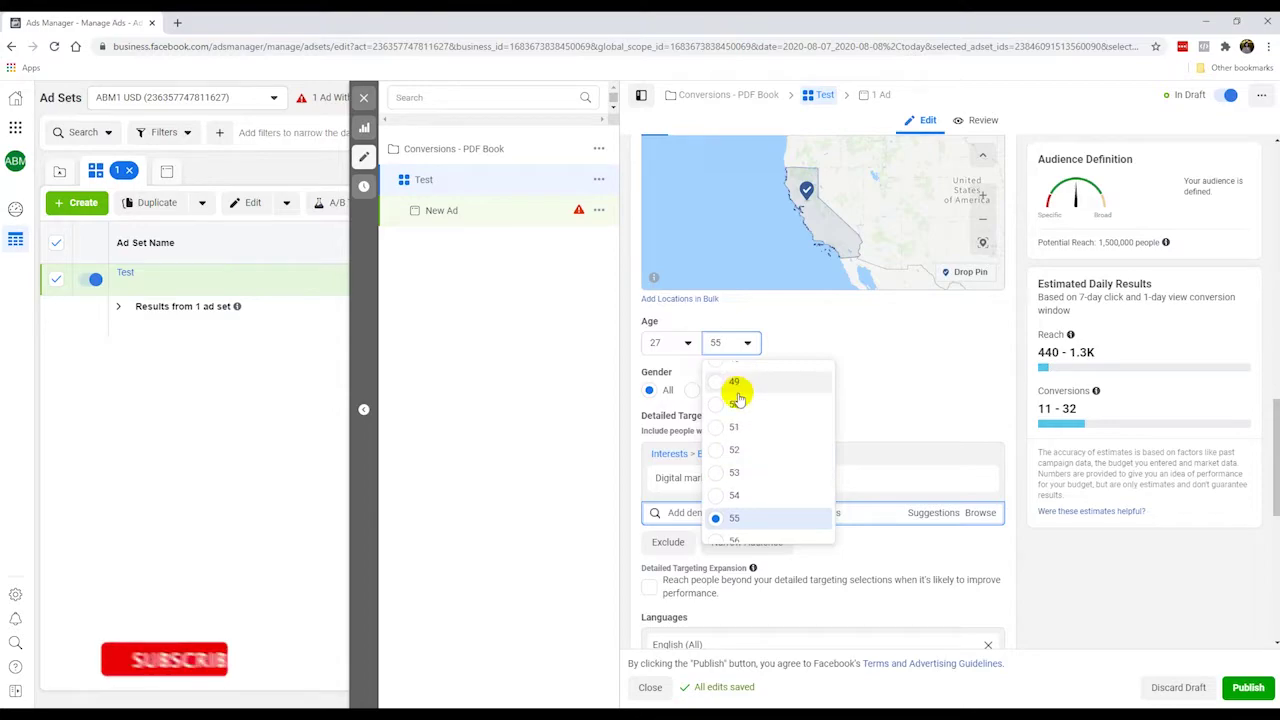
left_click(668, 342)
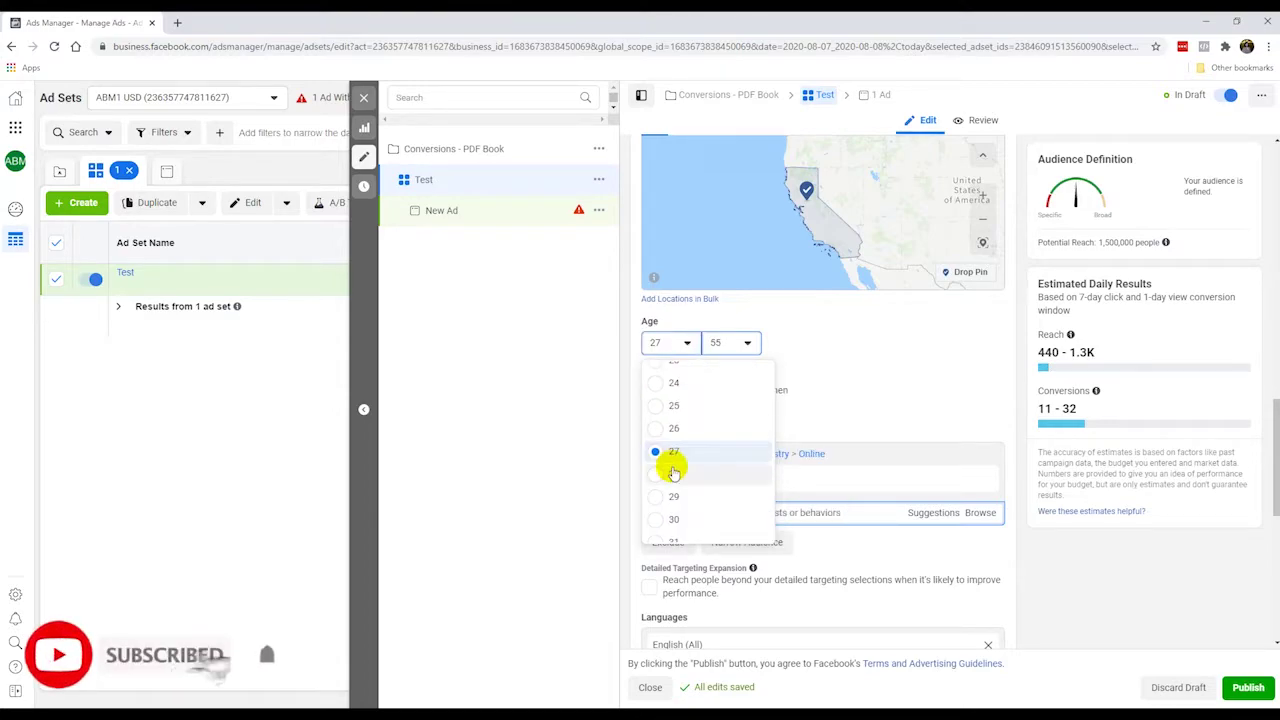
left_click(688, 520)
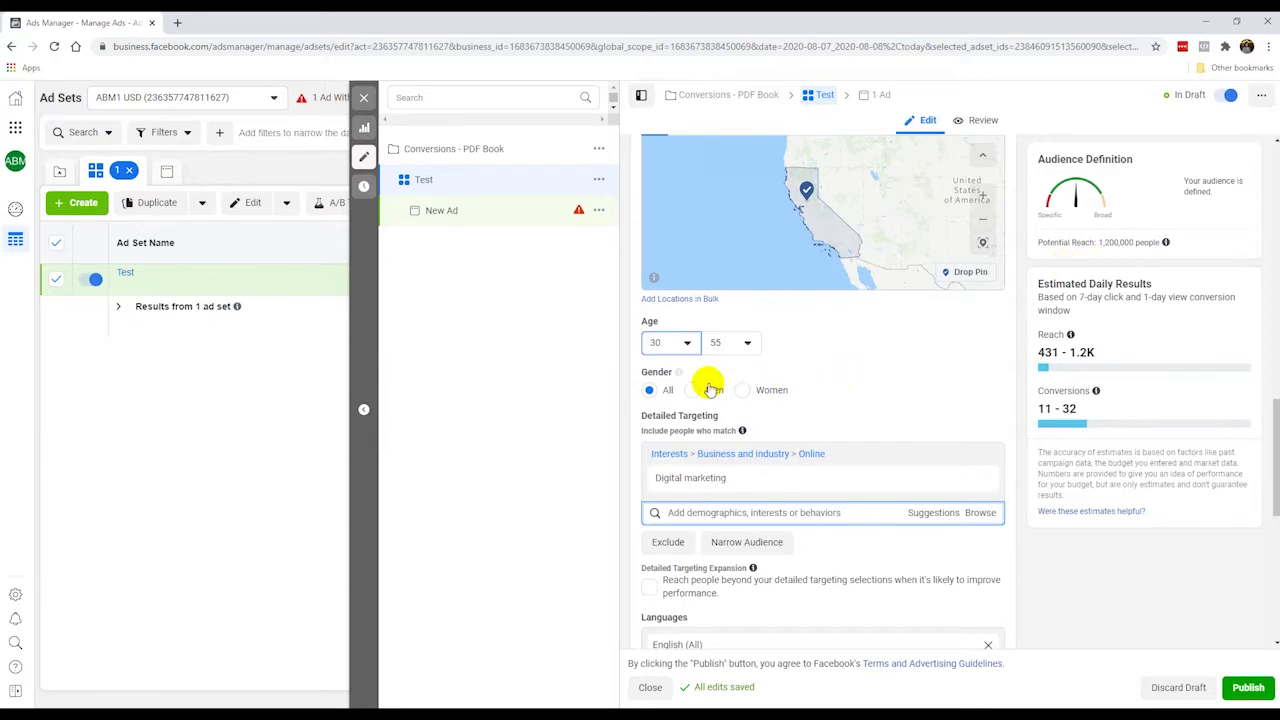
left_click(588, 420)
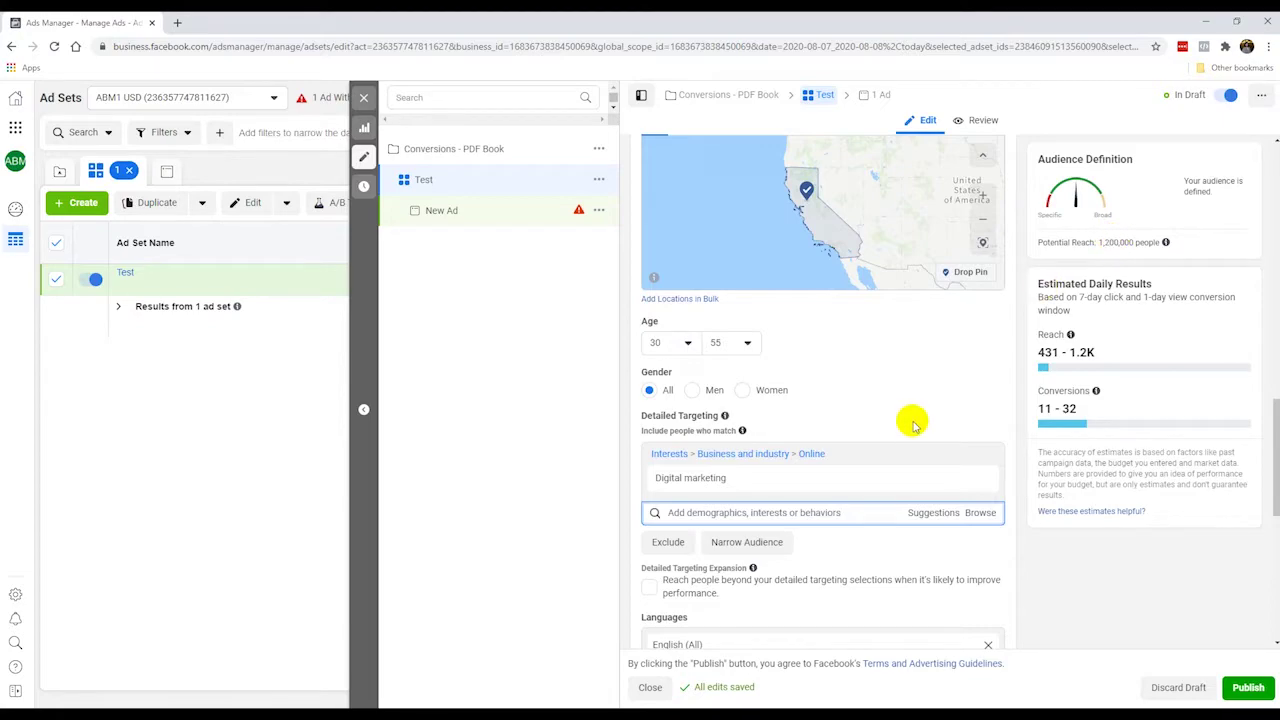
- Change the audience's included location from California to the whole United States
scroll(912, 425, "down", 5)
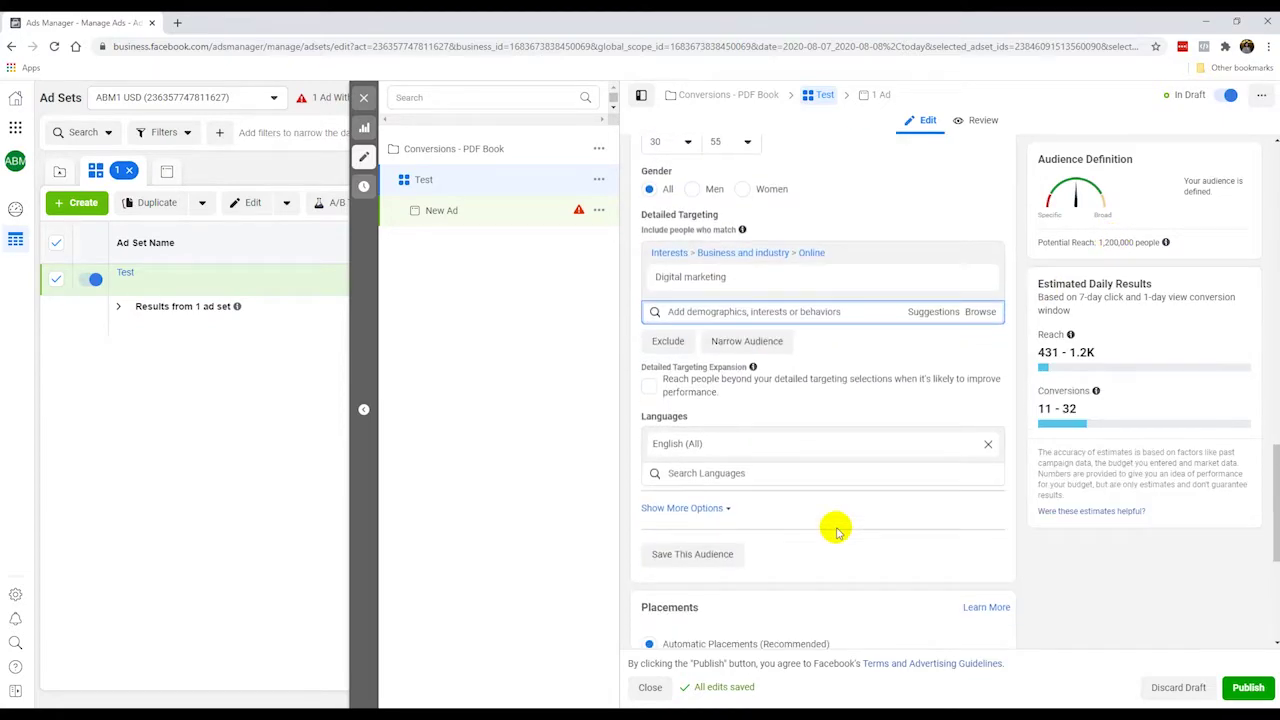
scroll(836, 533, "down", 3)
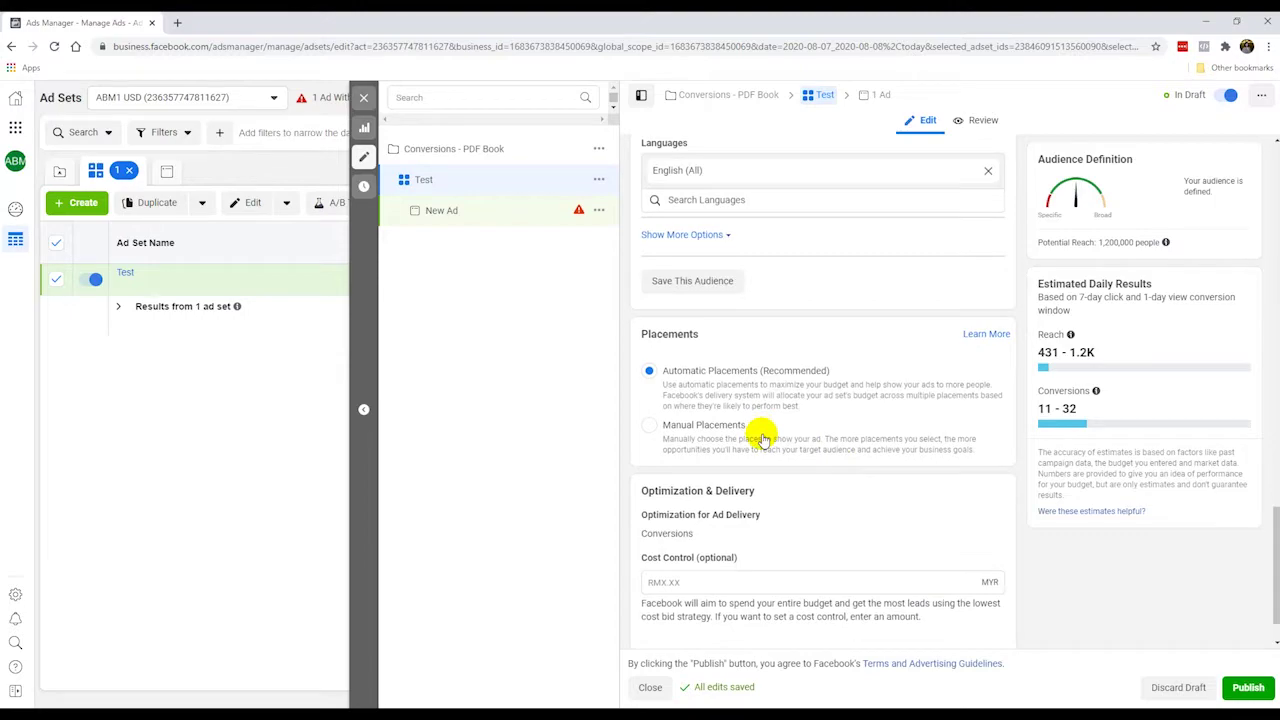
scroll(797, 277, "up", 5)
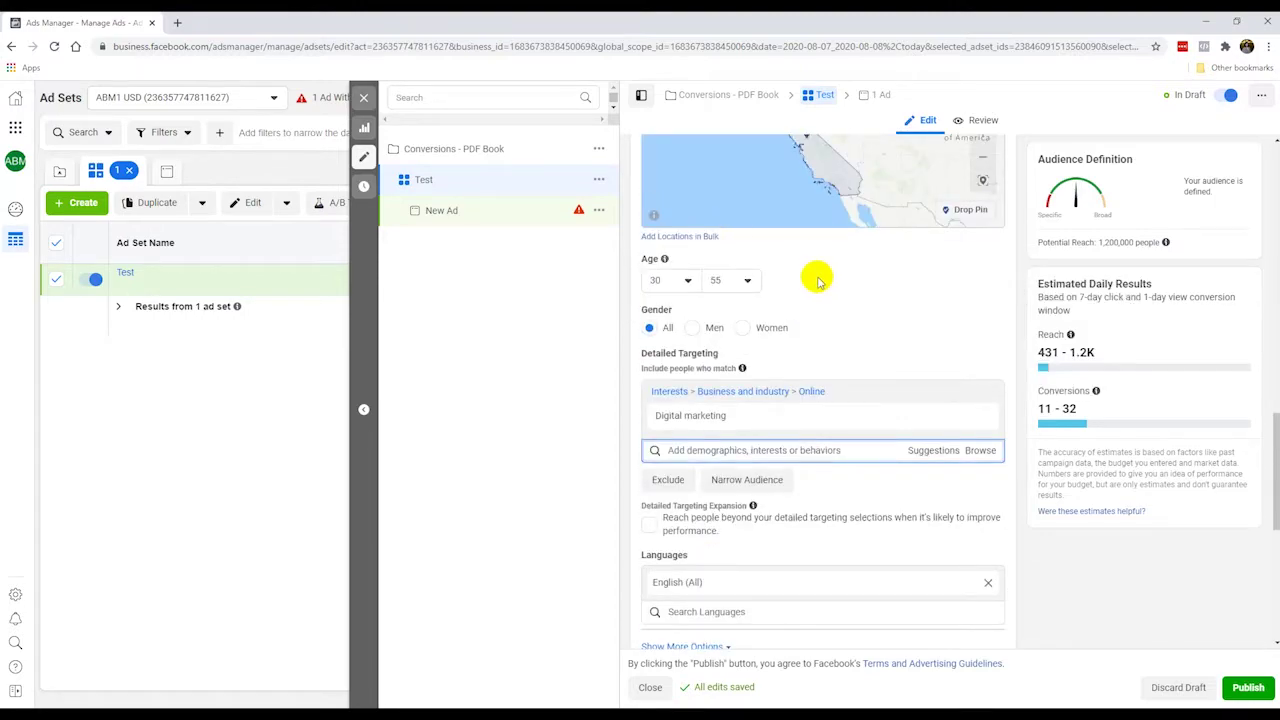
scroll(801, 277, "up", 2)
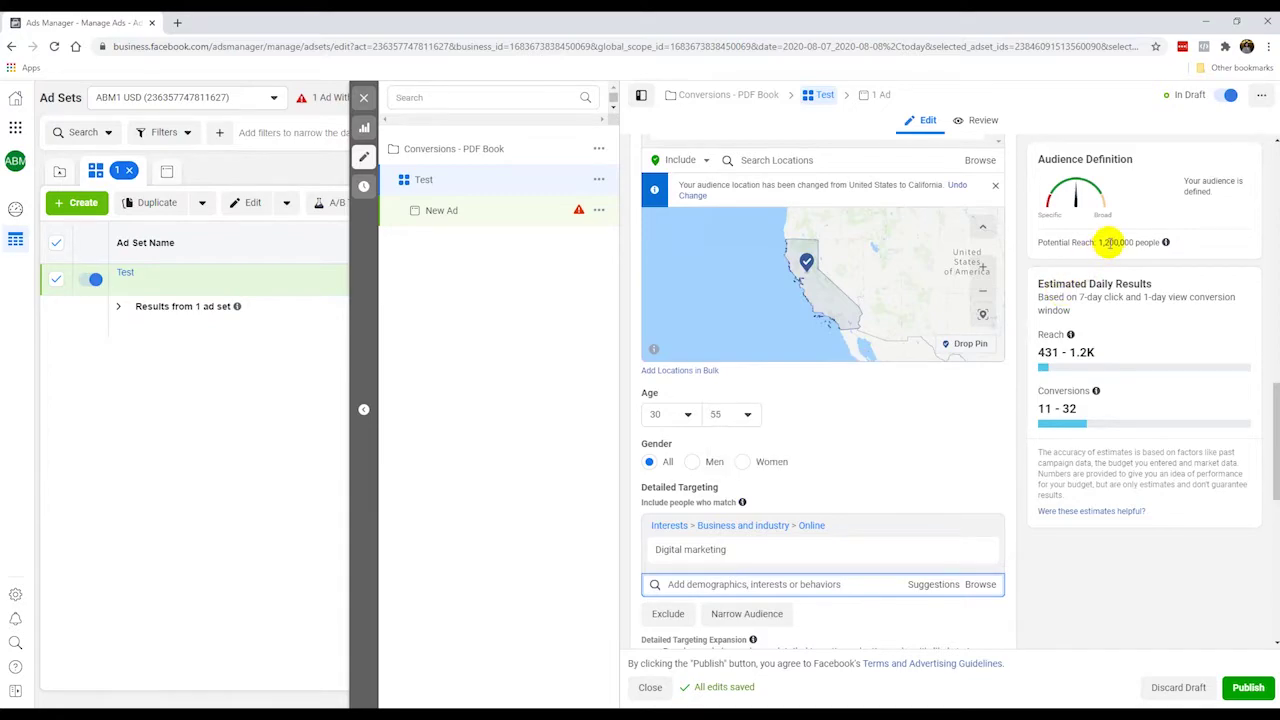
scroll(880, 477, "up", 3)
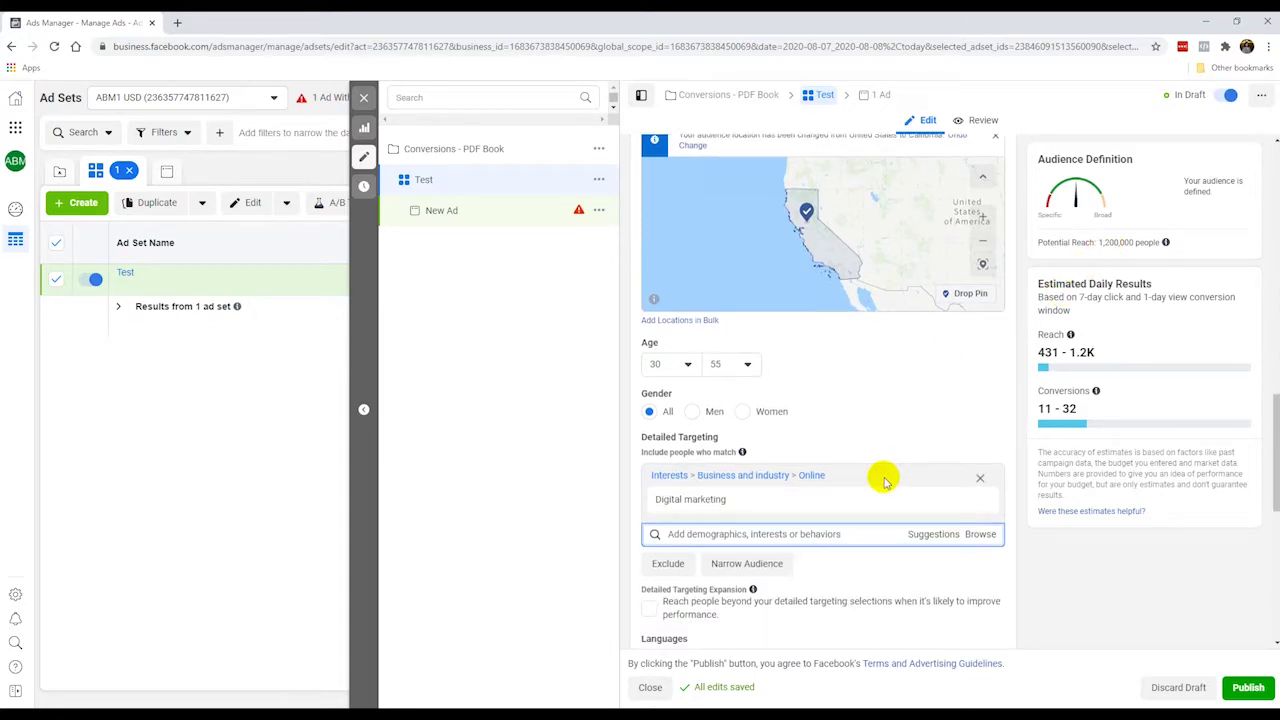
left_click(891, 292)
type("united")
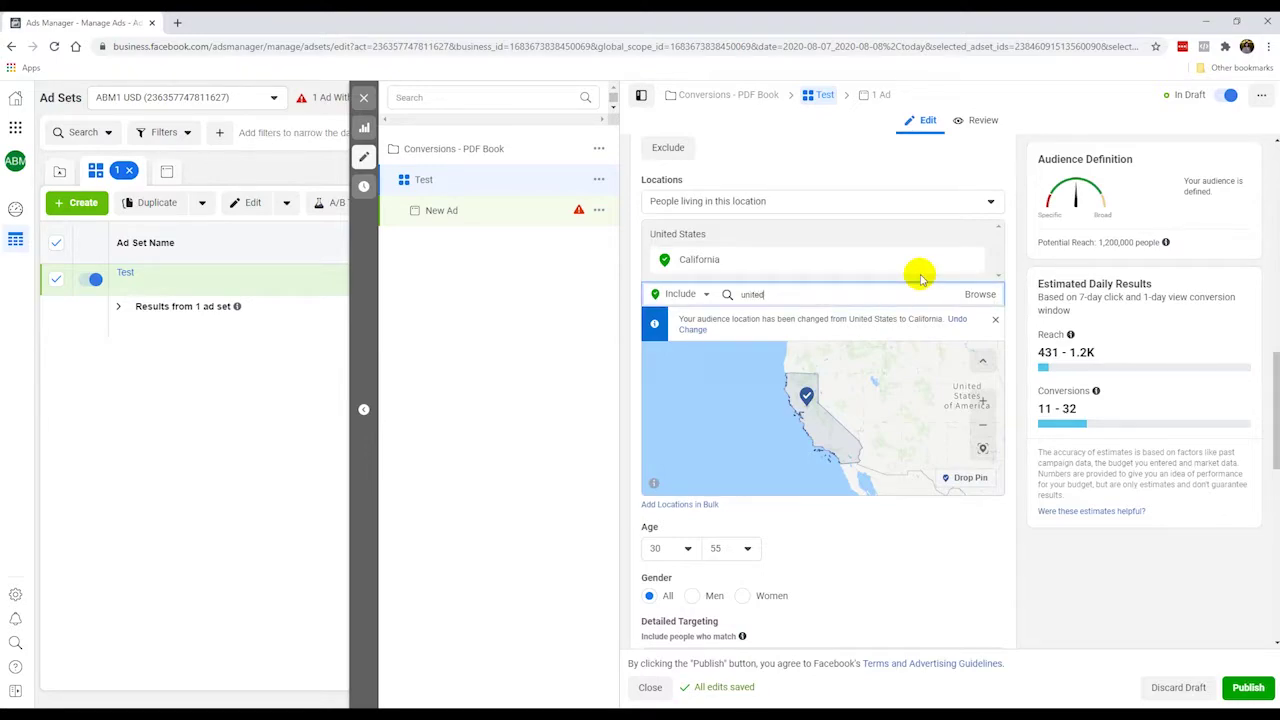
type(" states")
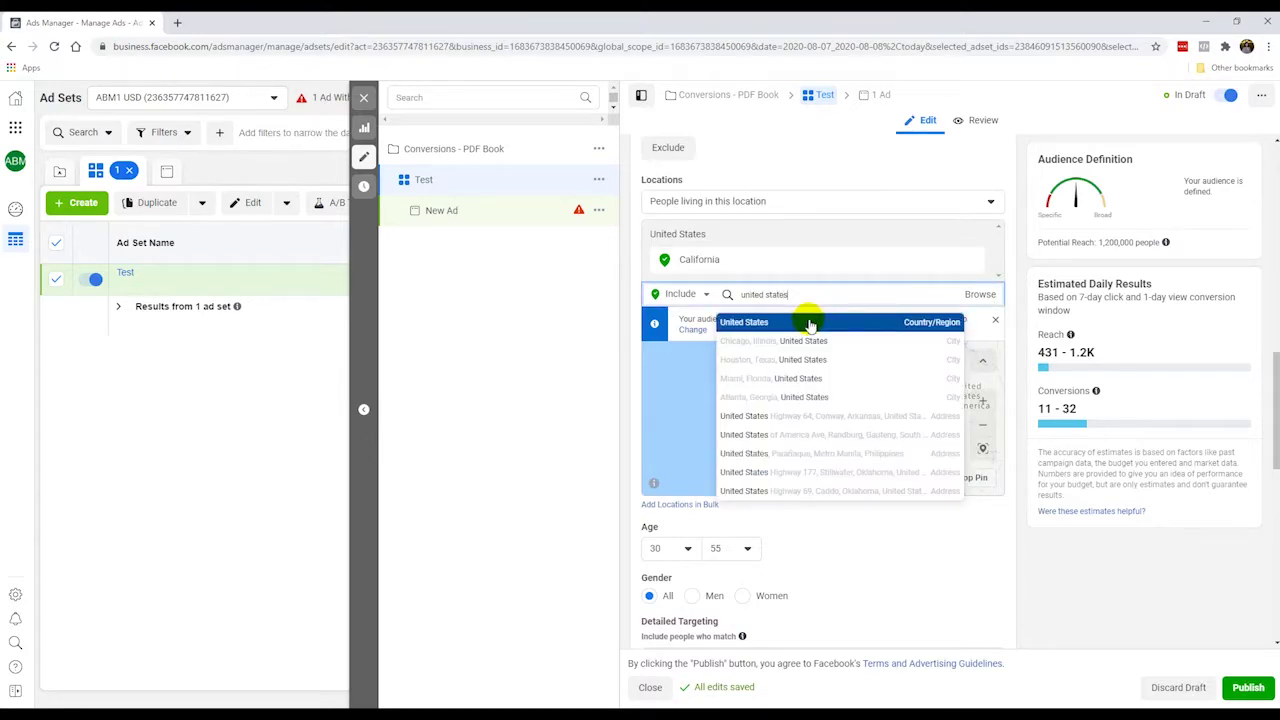
left_click(808, 323)
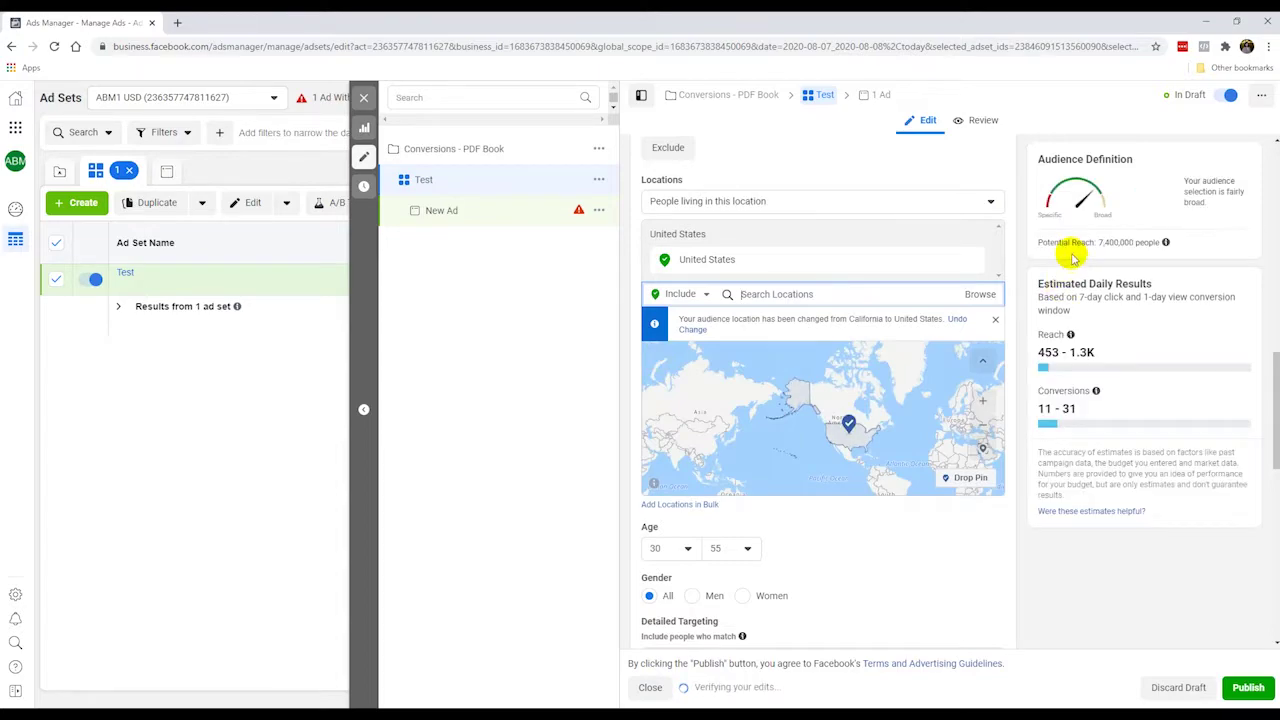
- Add the Gary Vaynerchuk interest to the detailed targeting and remove the Digital marketing interest
scroll(642, 575, "down", 1)
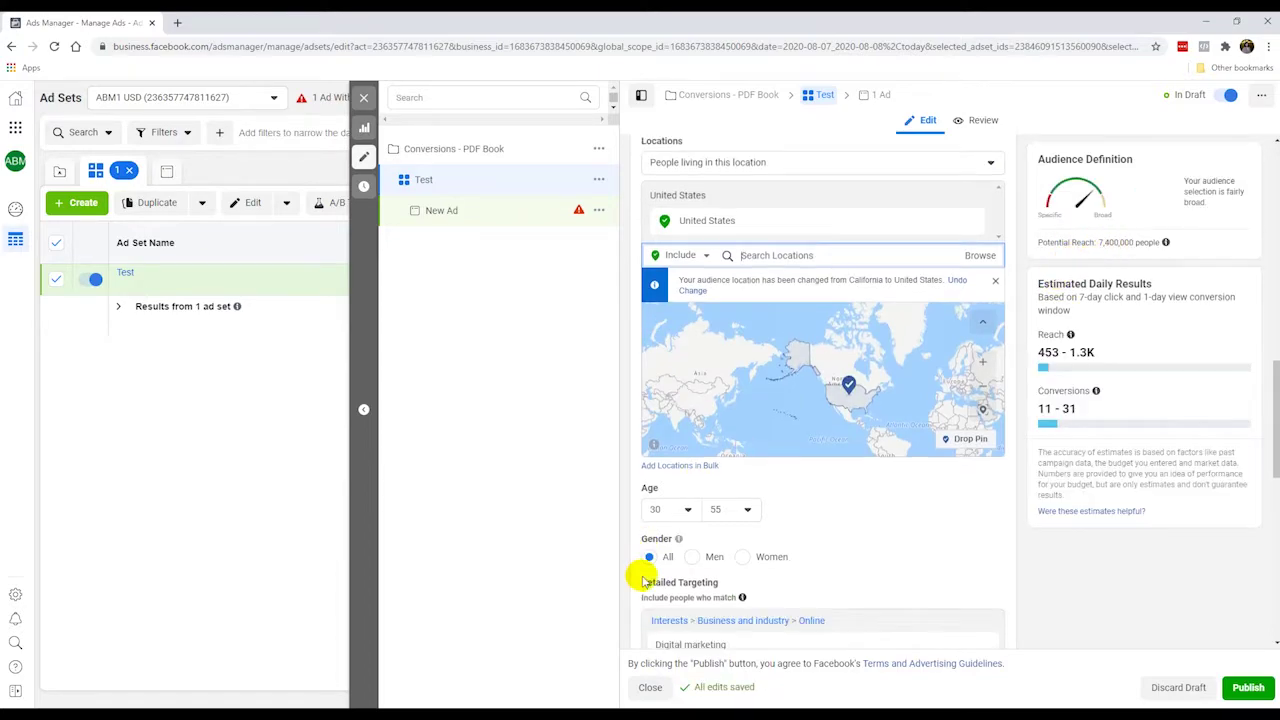
scroll(668, 490, "down", 2)
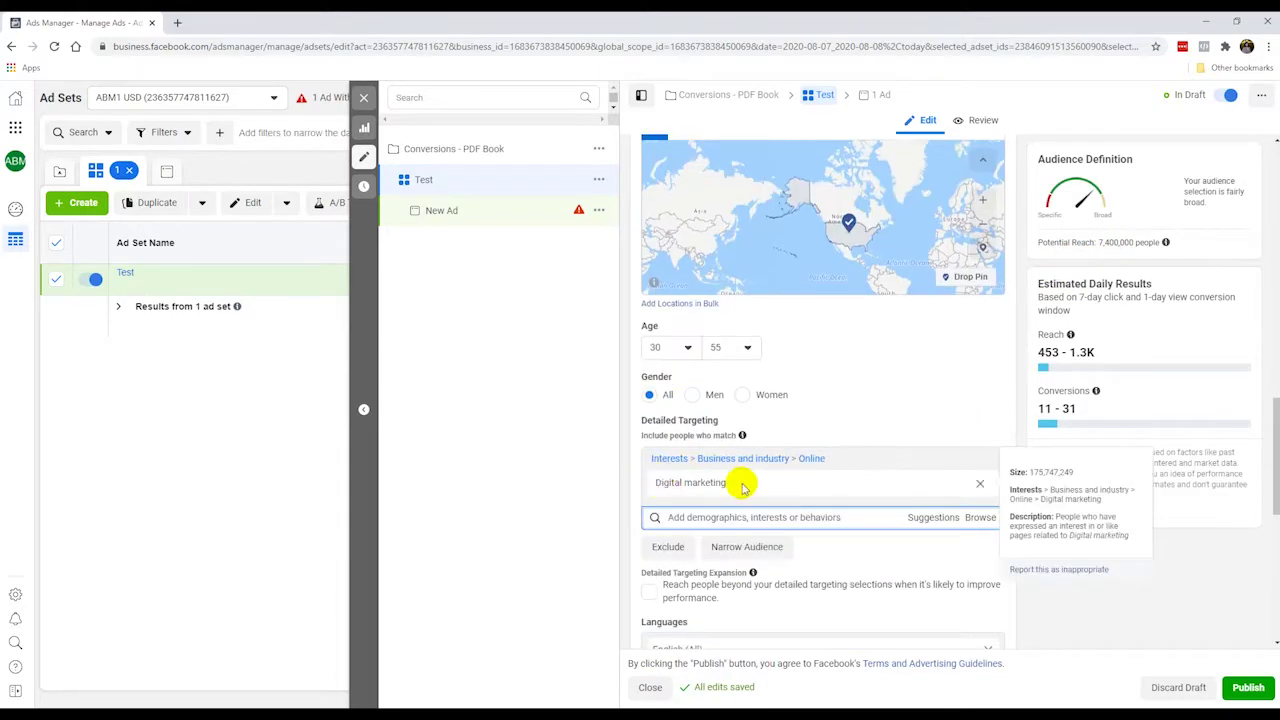
left_click(861, 517)
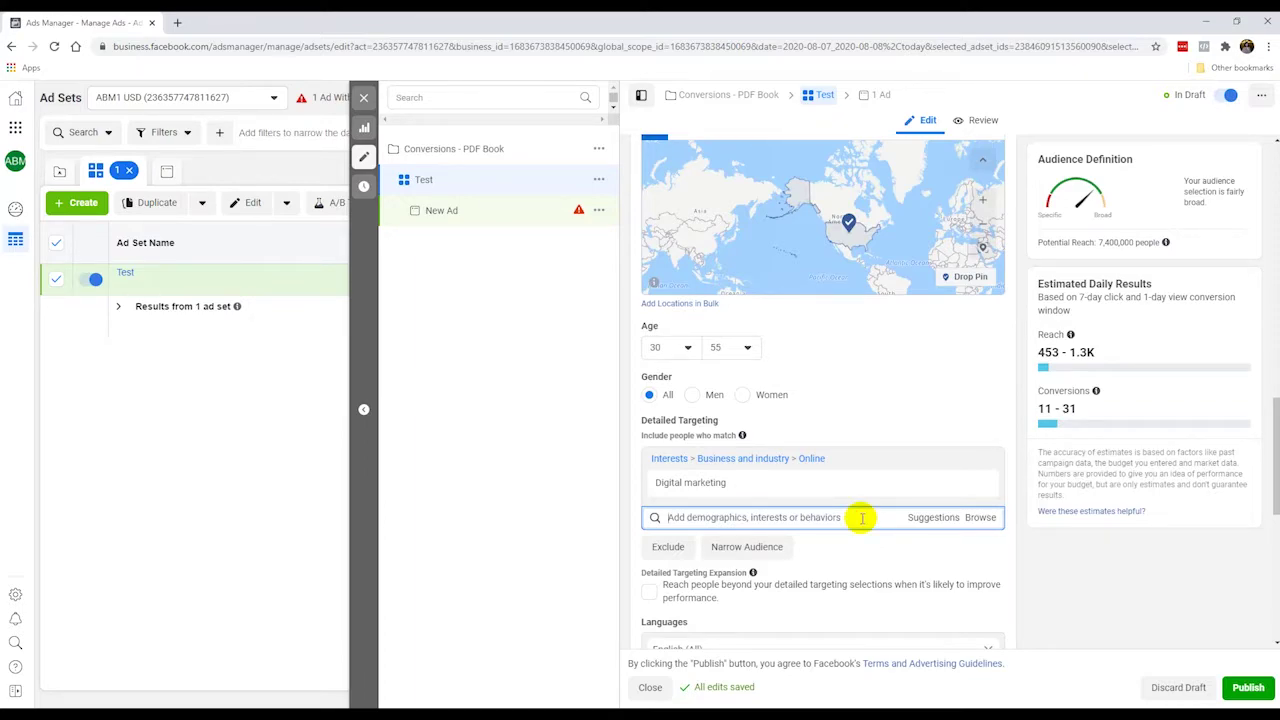
type("ga")
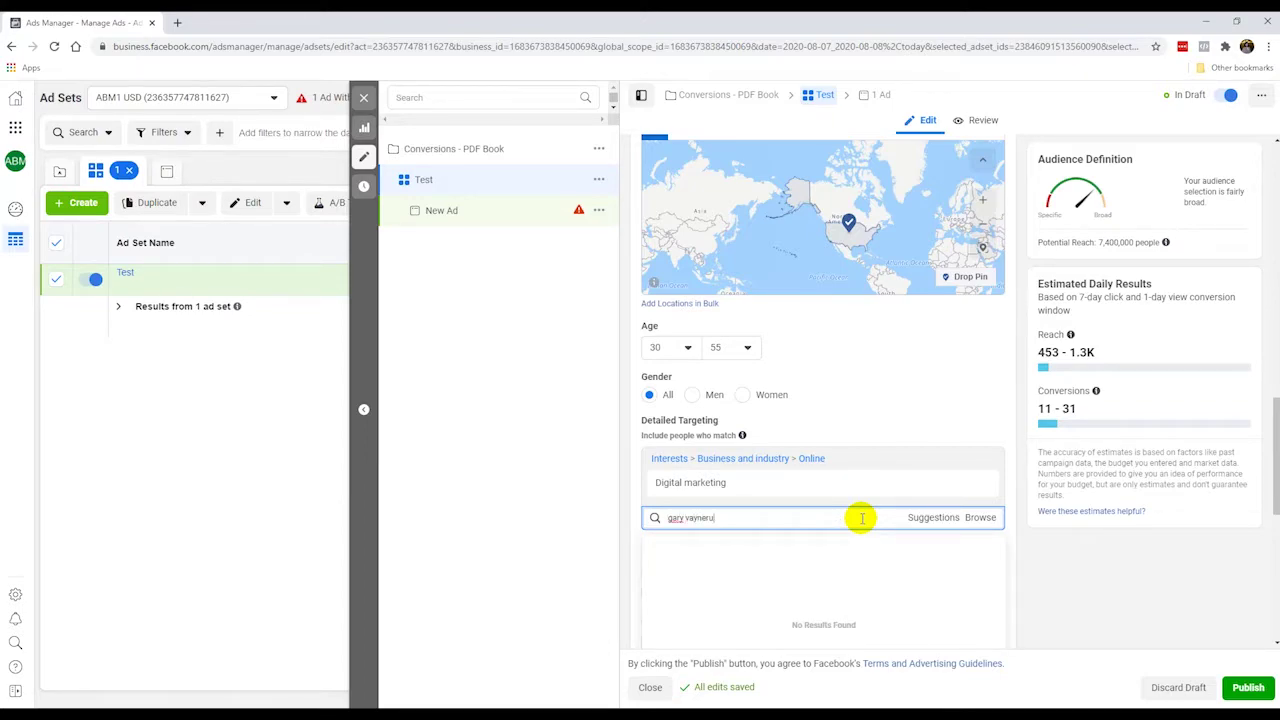
type("ry vaynerchuk")
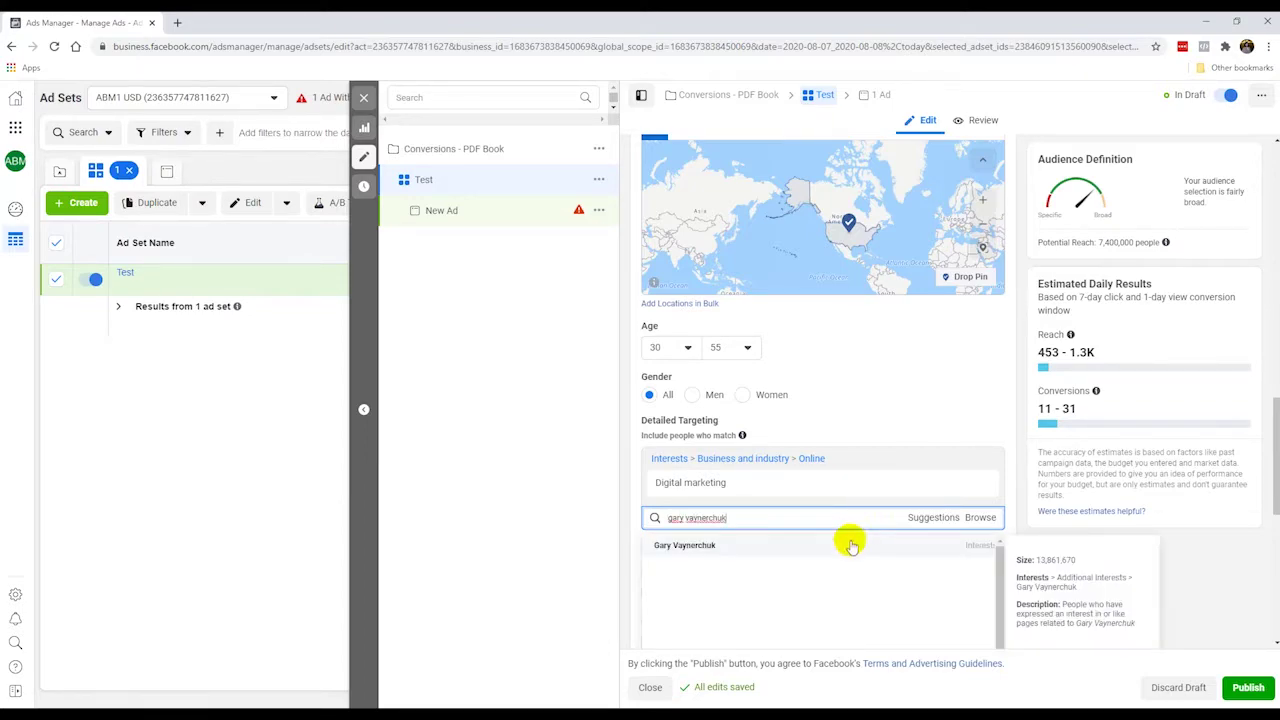
left_click(849, 539)
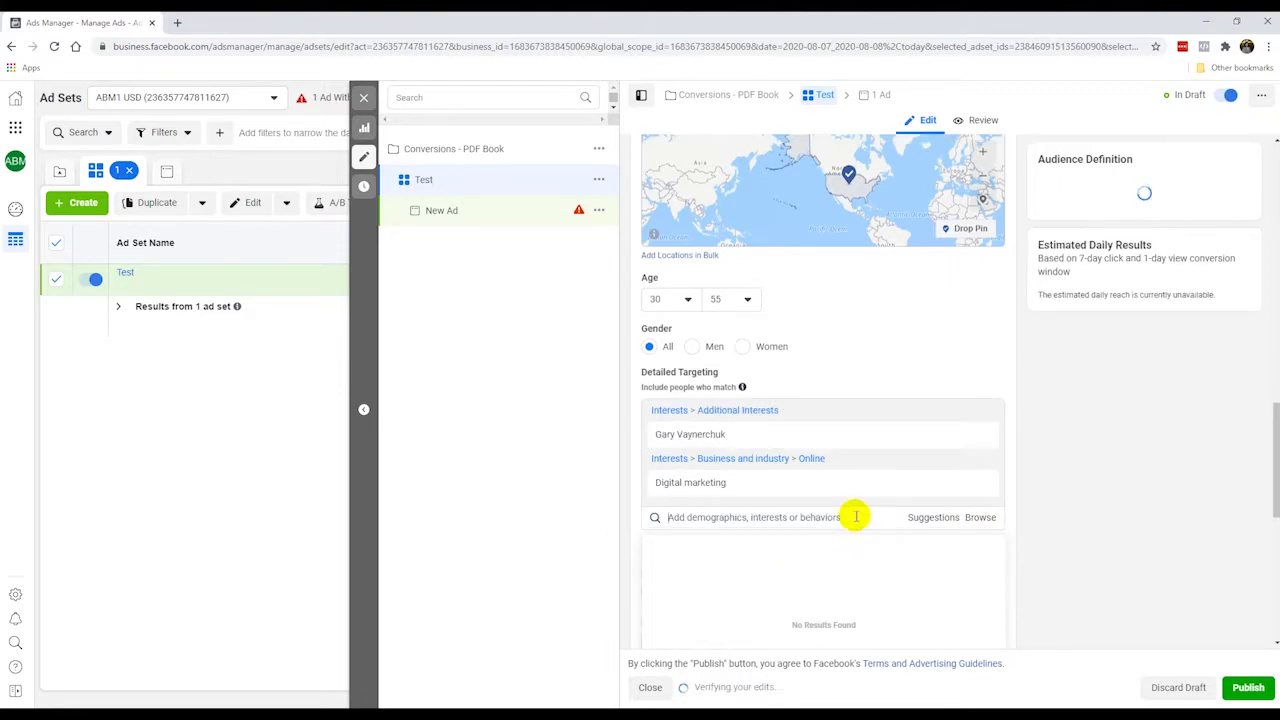
mouse_move(652, 437)
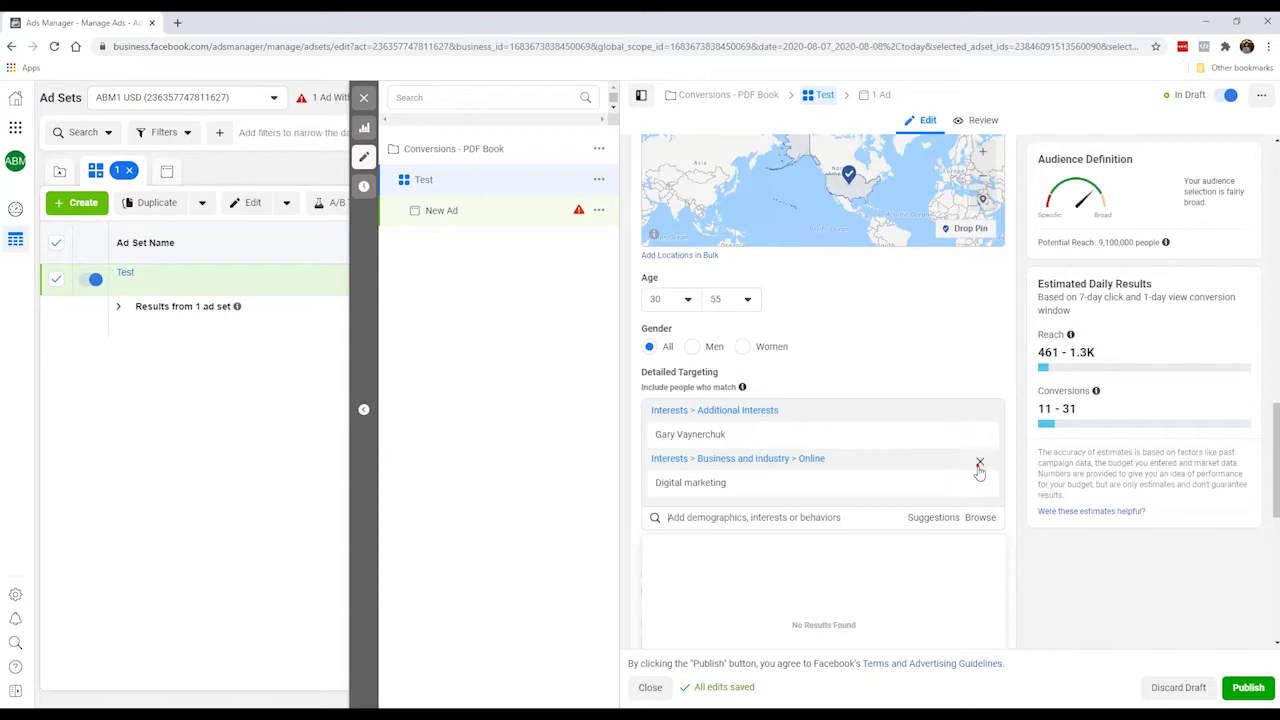
left_click(980, 464)
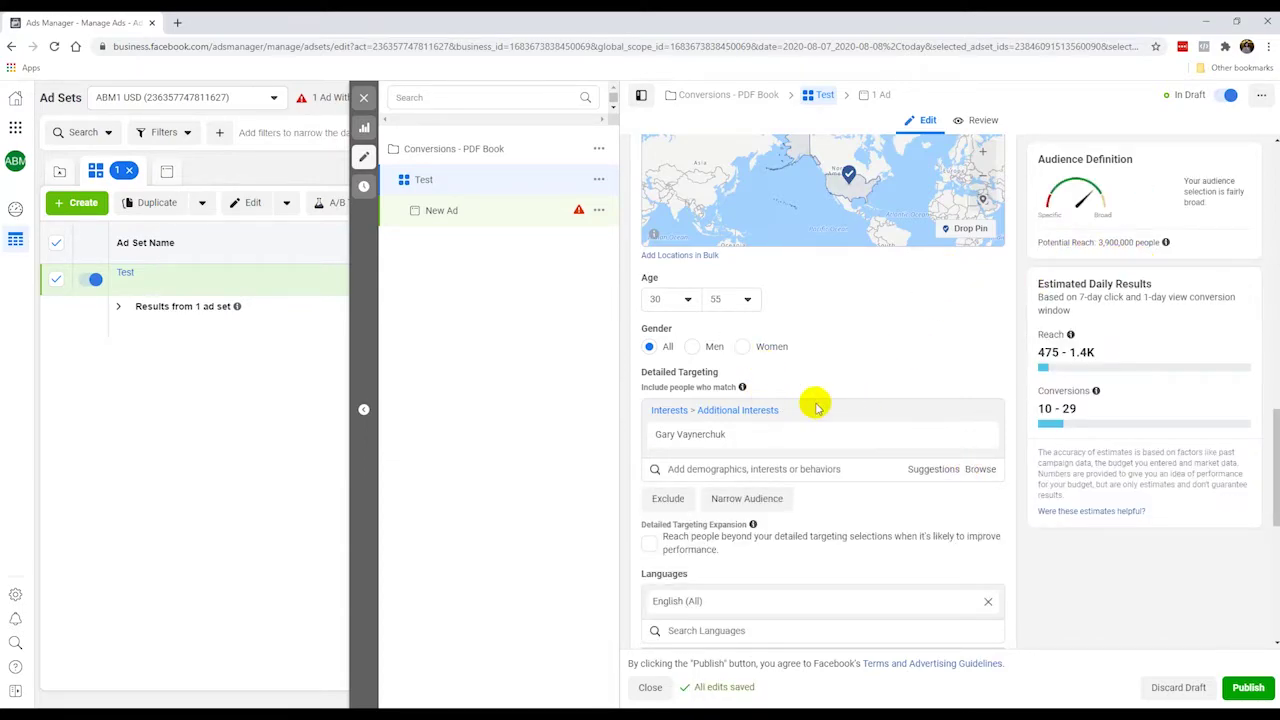
- Add the suggested interest Grant Cardone to the ad set's detailed targeting
left_click(920, 470)
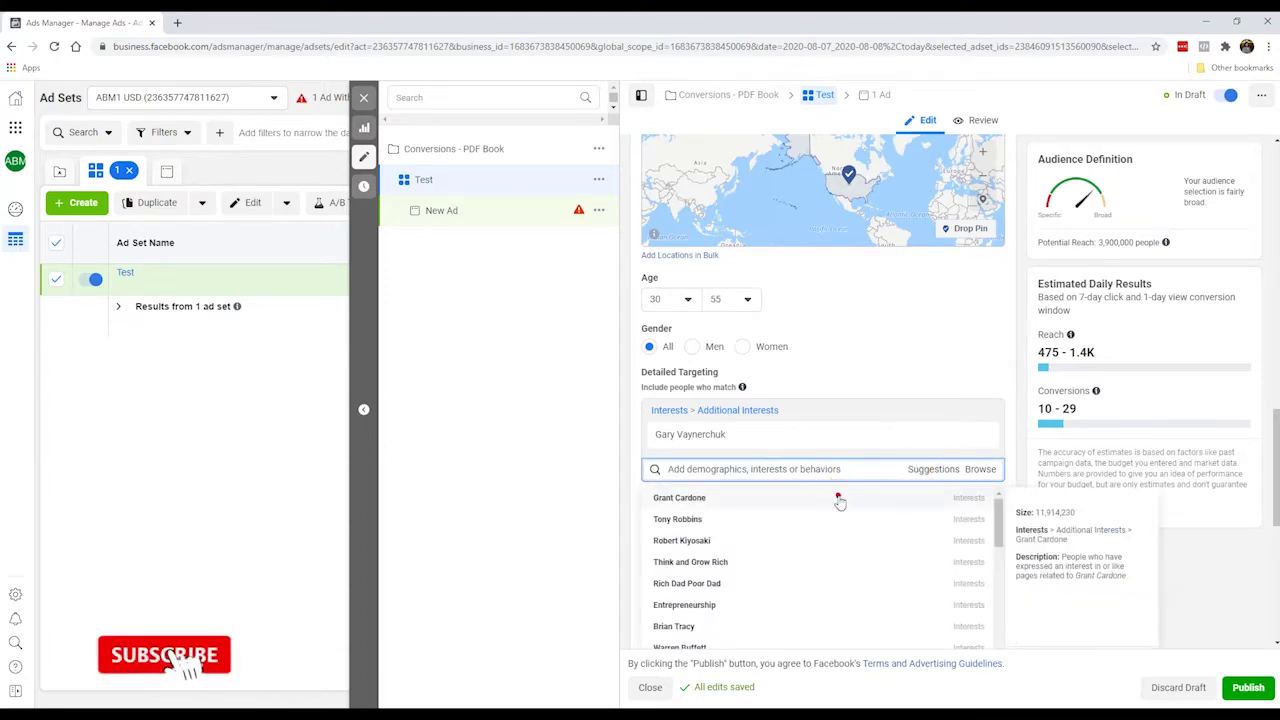
left_click(838, 498)
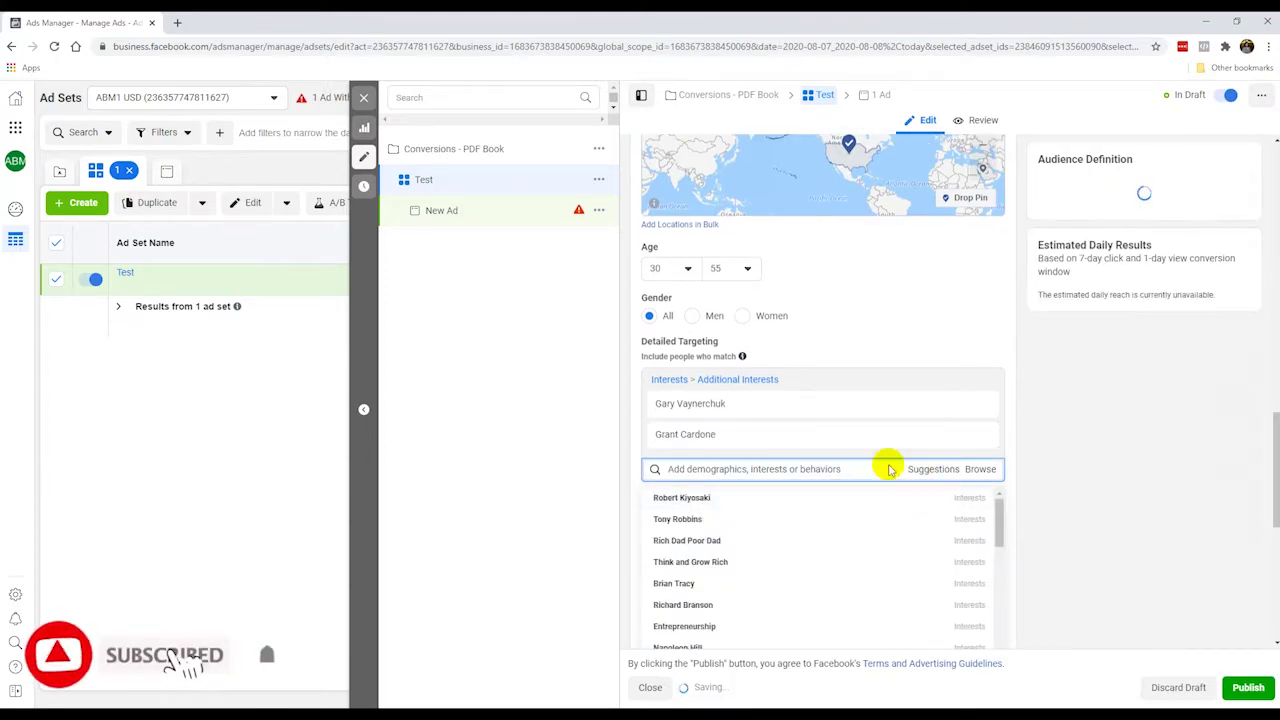
left_click(924, 342)
scroll(823, 302, "up", 2)
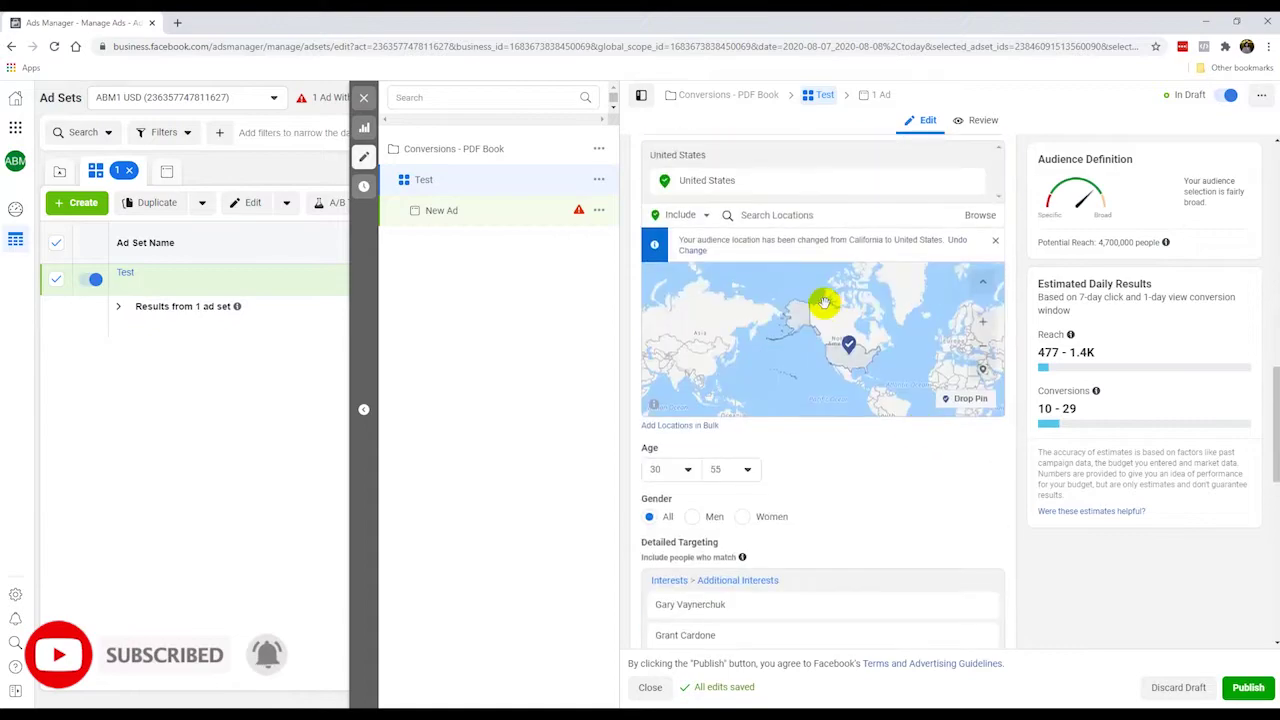
scroll(818, 515, "down", 1)
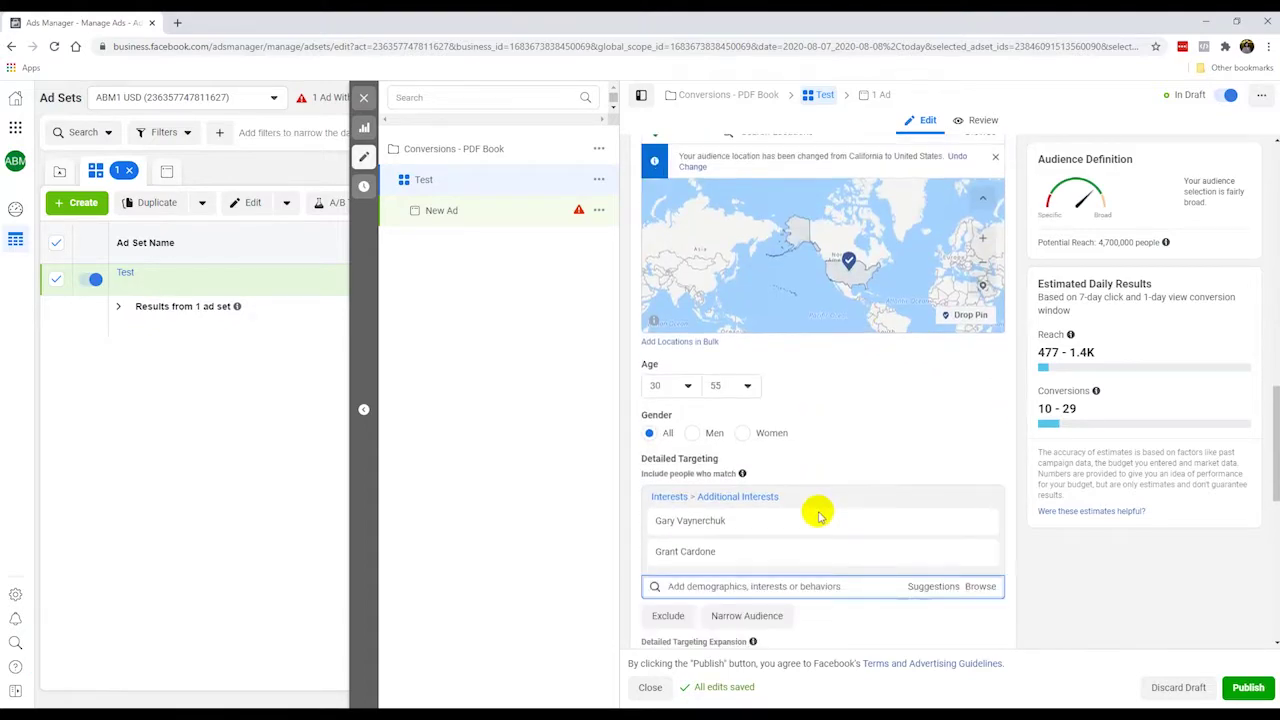
scroll(818, 515, "down", 1)
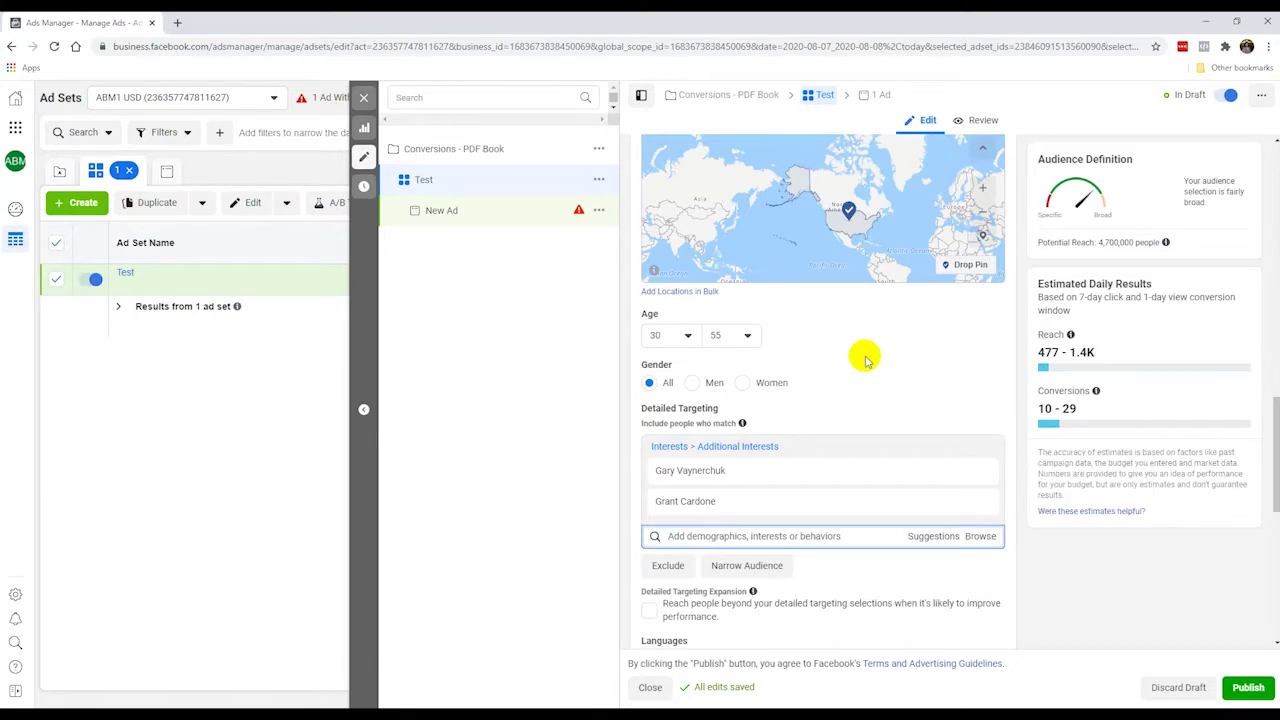
- Add the Email marketing interest to detailed targeting and remove Gary Vaynerchuk and Grant Cardone, leaving it as the only interest
scroll(854, 389, "down", 2)
left_click(837, 402)
type("email marketing")
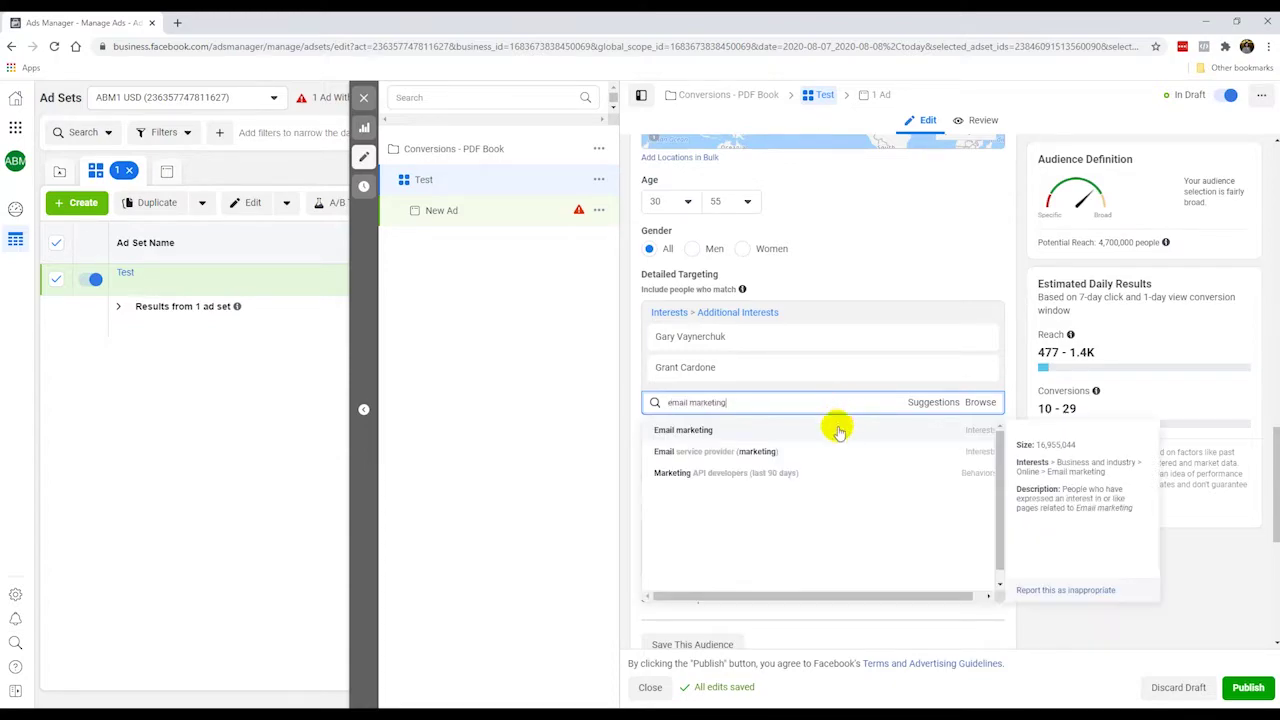
left_click(838, 427)
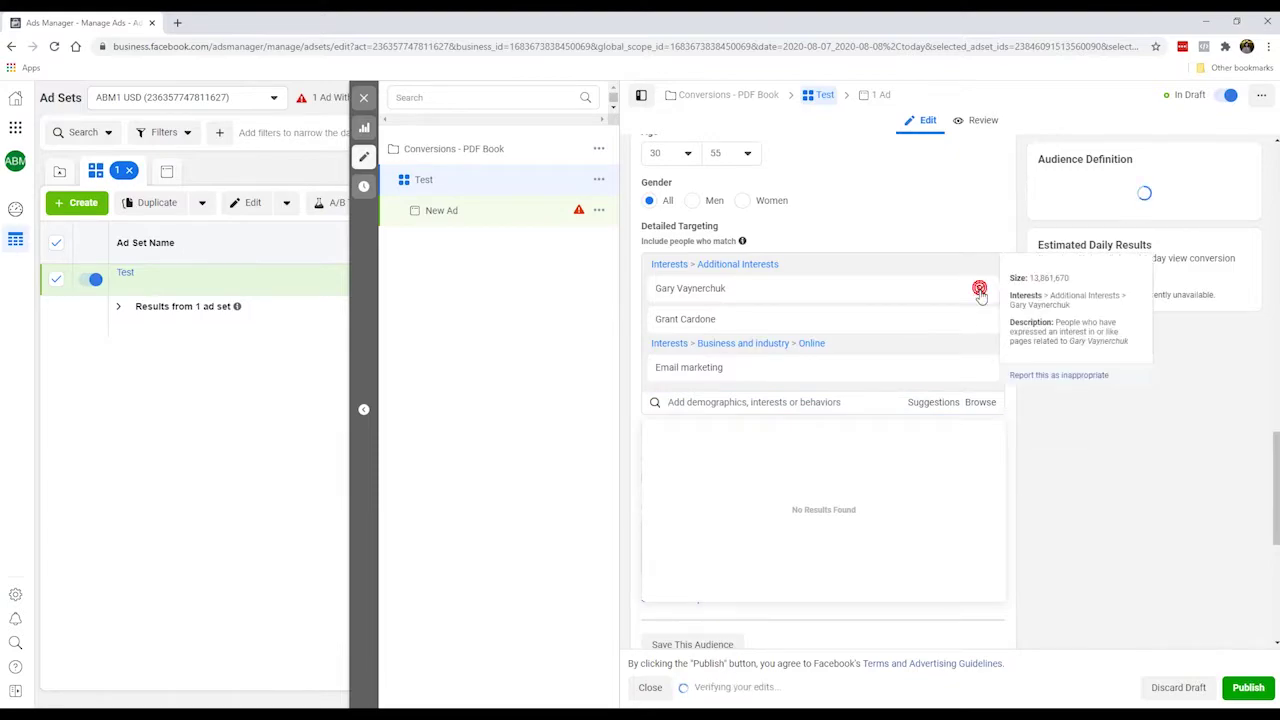
left_click(980, 288)
left_click(981, 289)
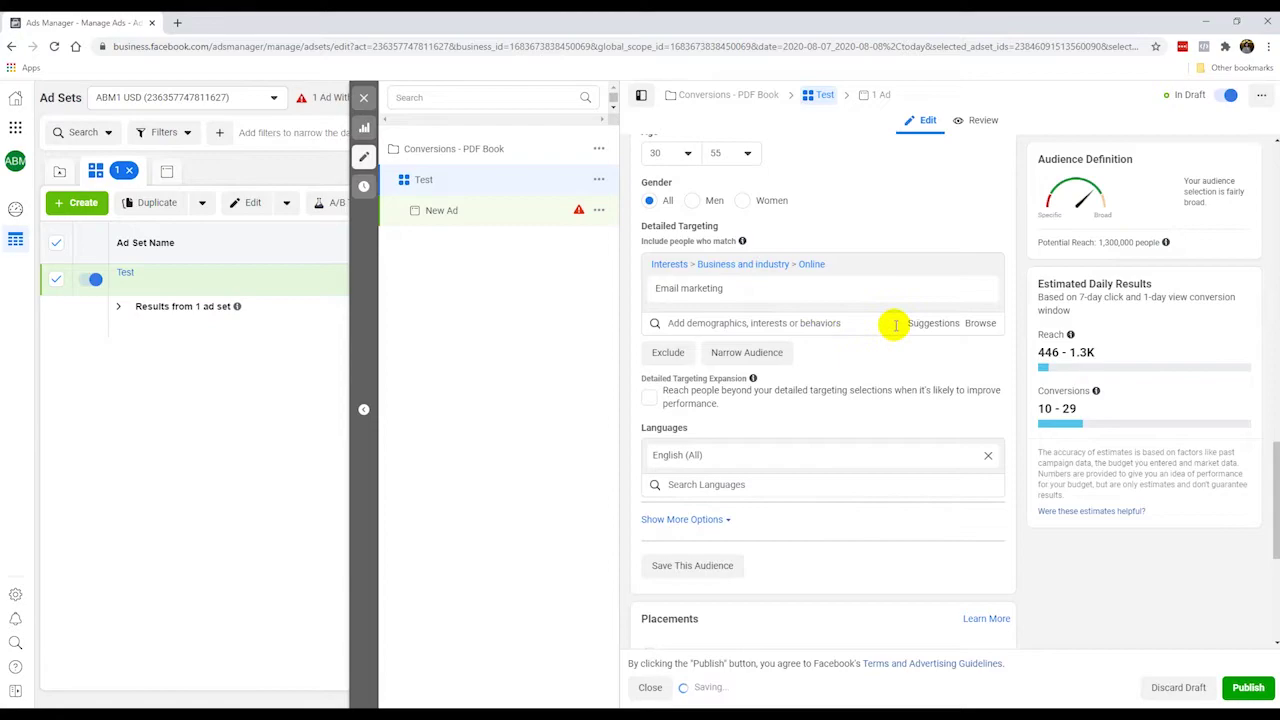
- Switch the ad set to manual placements and exclude Audience Network from the platforms
scroll(846, 330, "up", 2)
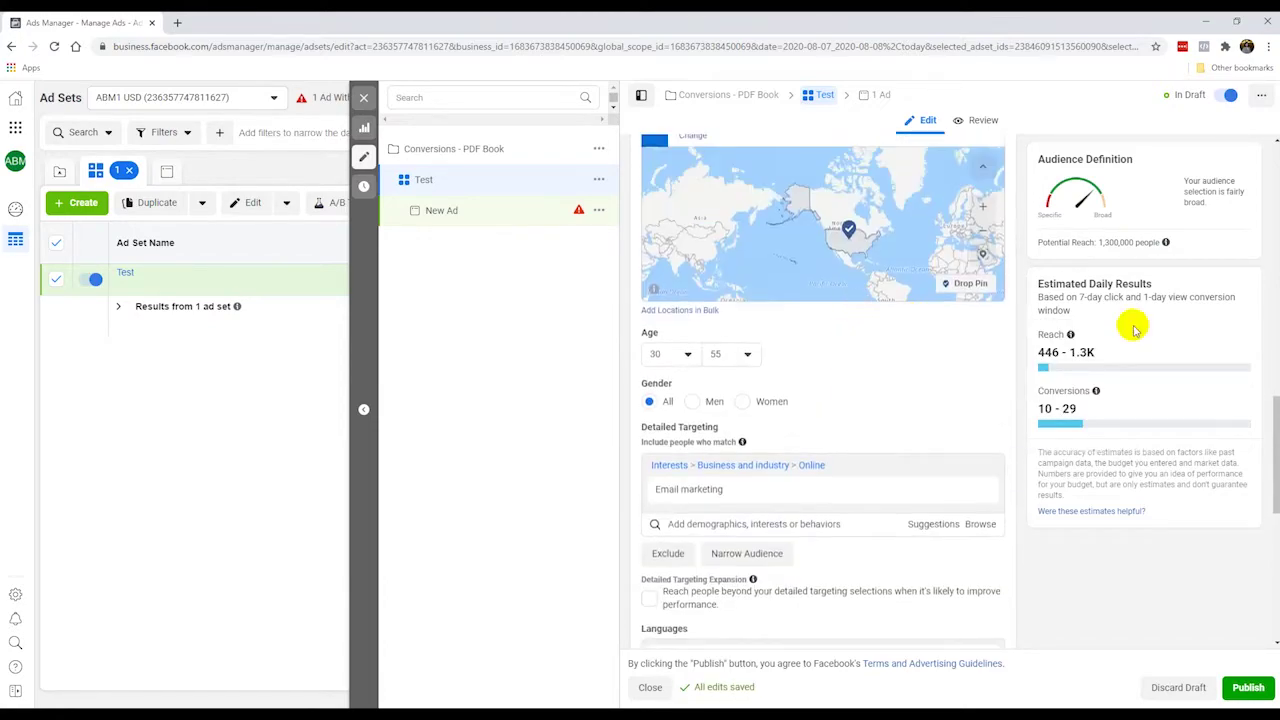
mouse_move(808, 497)
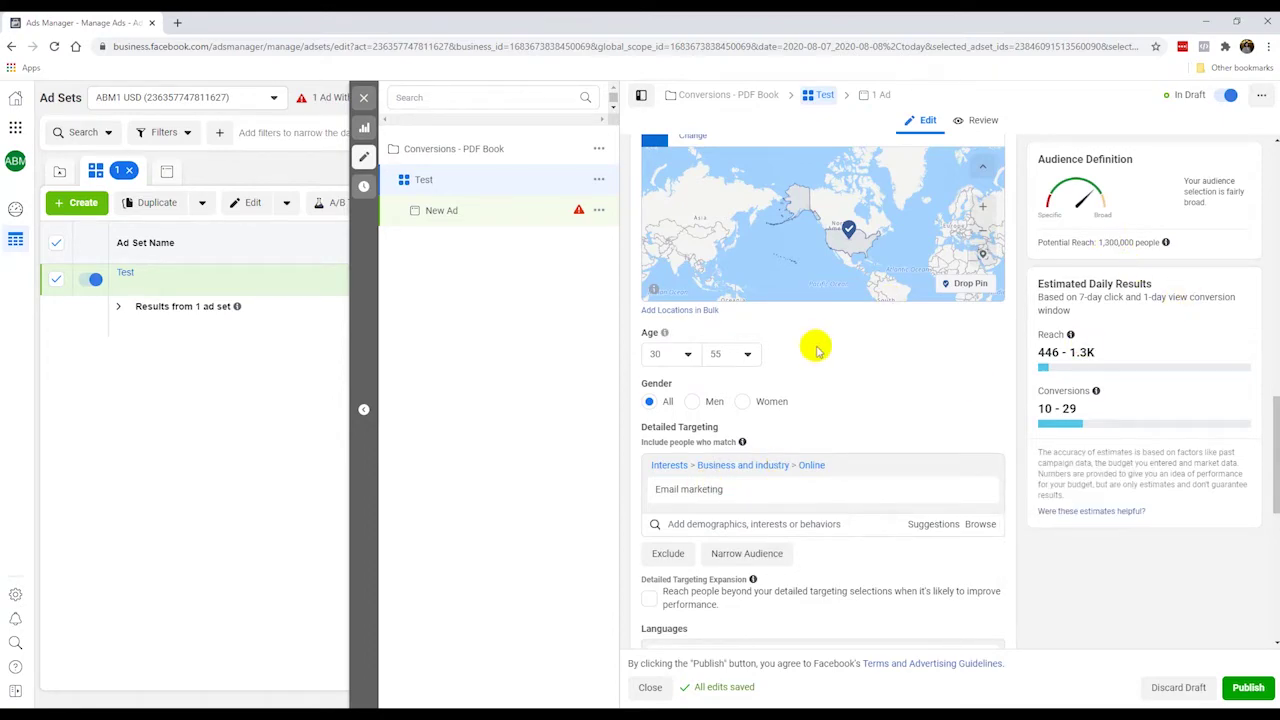
scroll(814, 346, "up", 1)
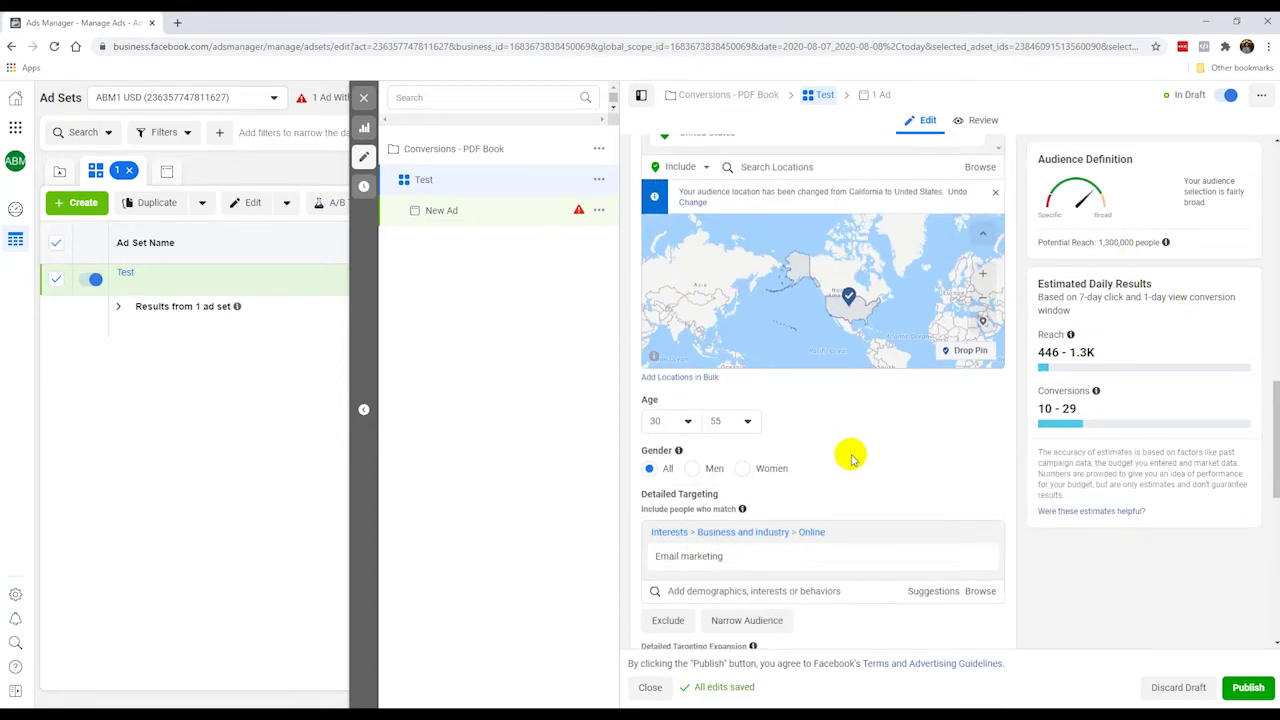
scroll(848, 451, "down", 2)
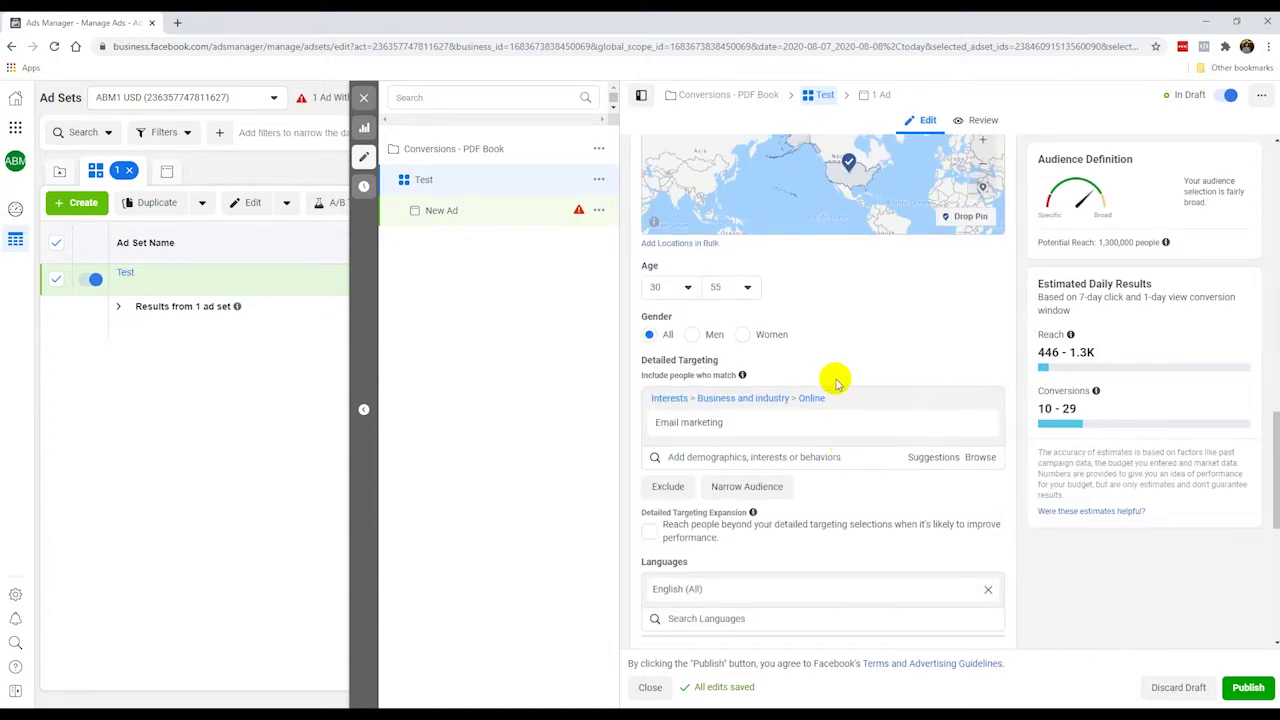
scroll(836, 381, "down", 1)
scroll(766, 471, "down", 3)
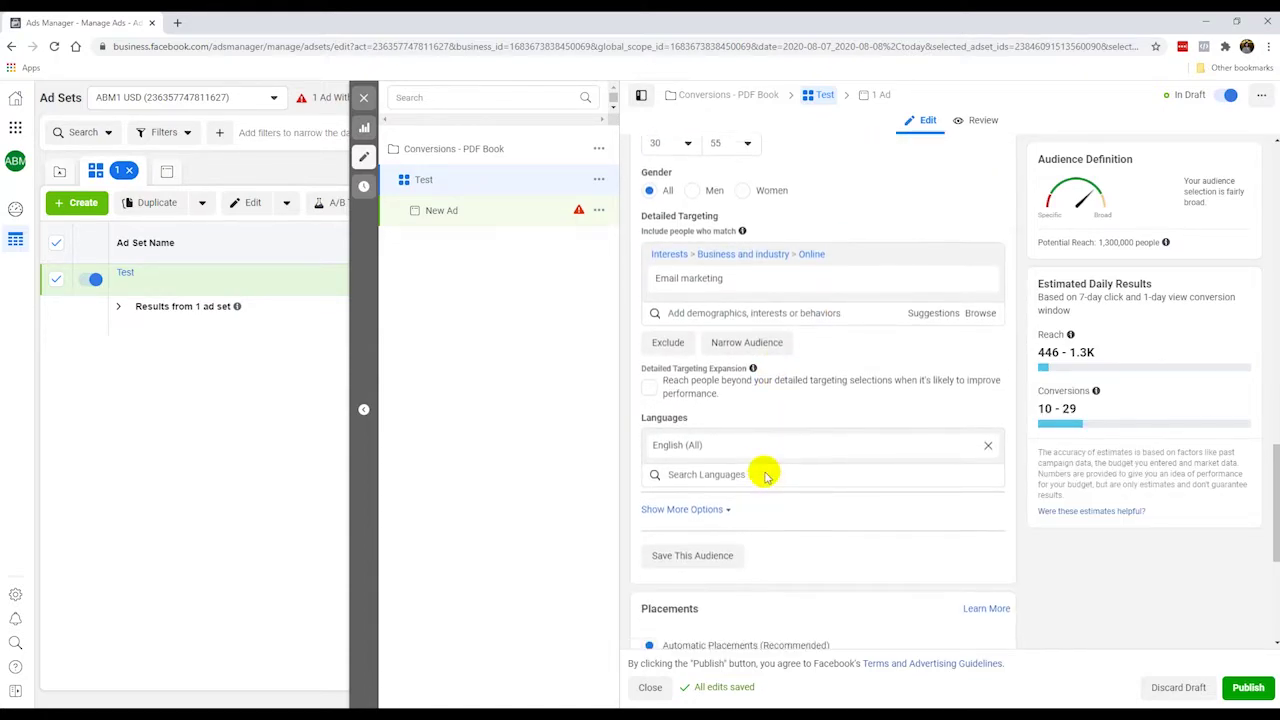
scroll(766, 476, "down", 2)
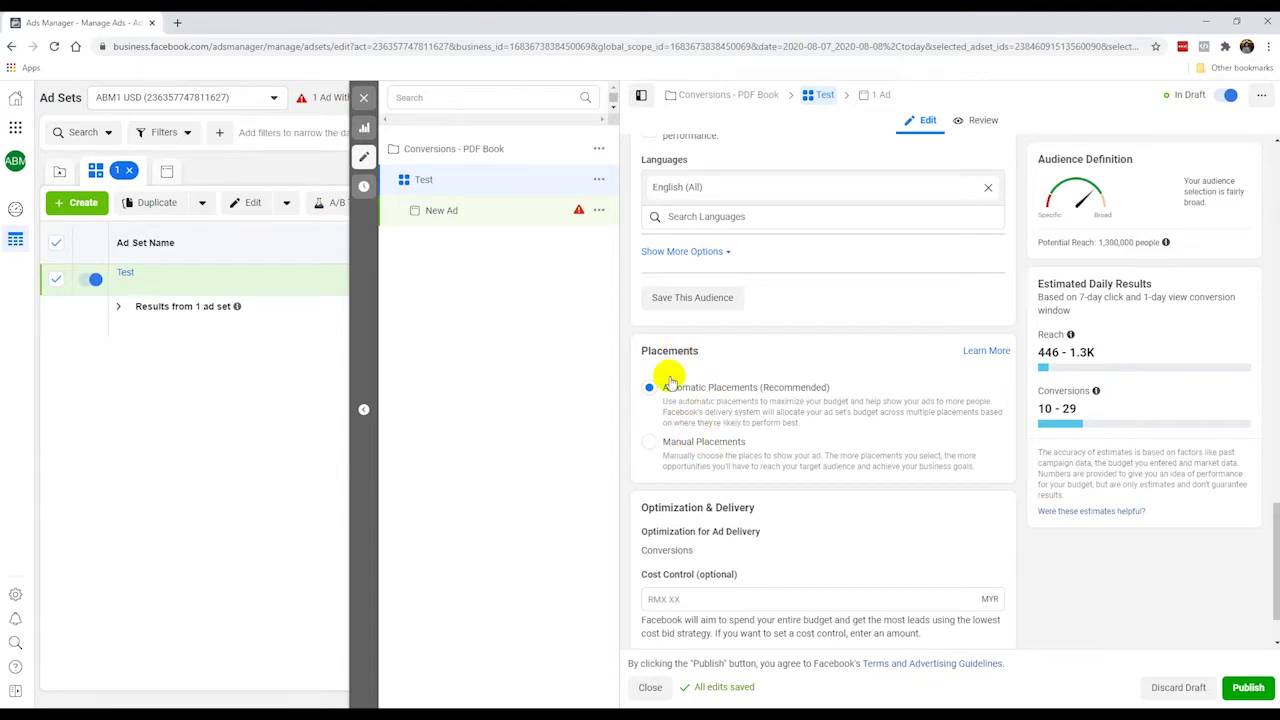
left_click(648, 442)
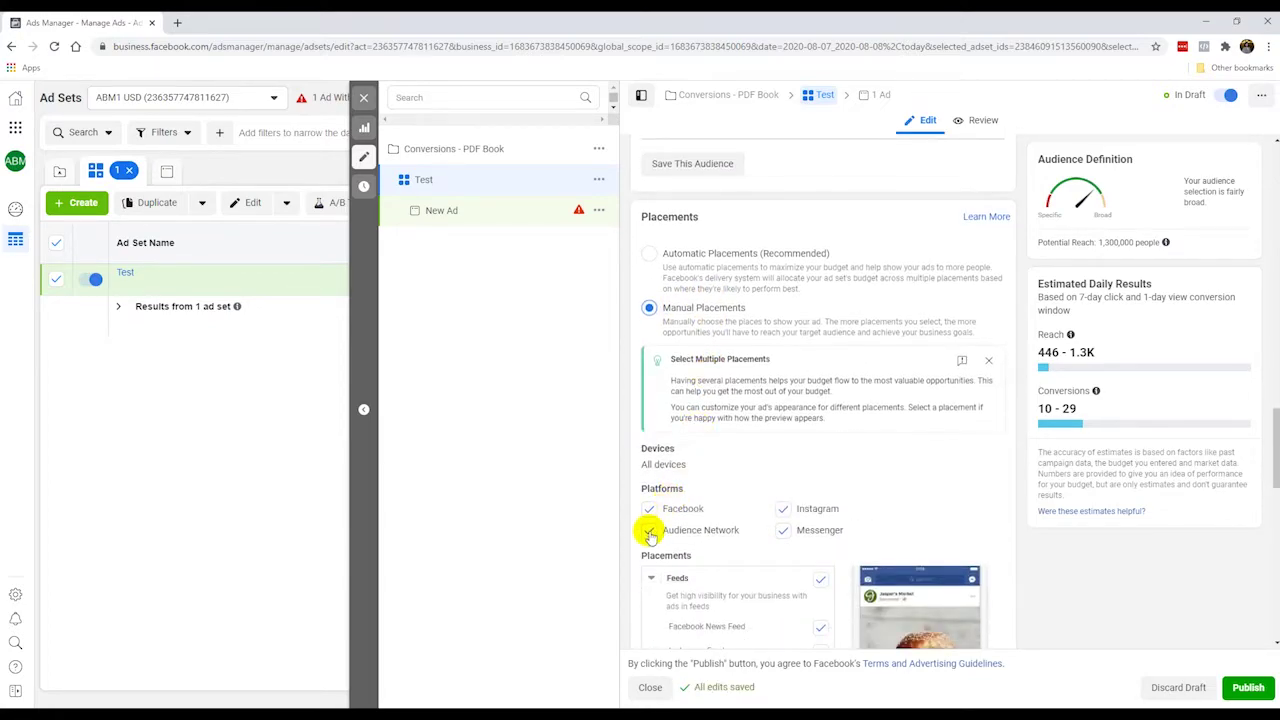
left_click(649, 530)
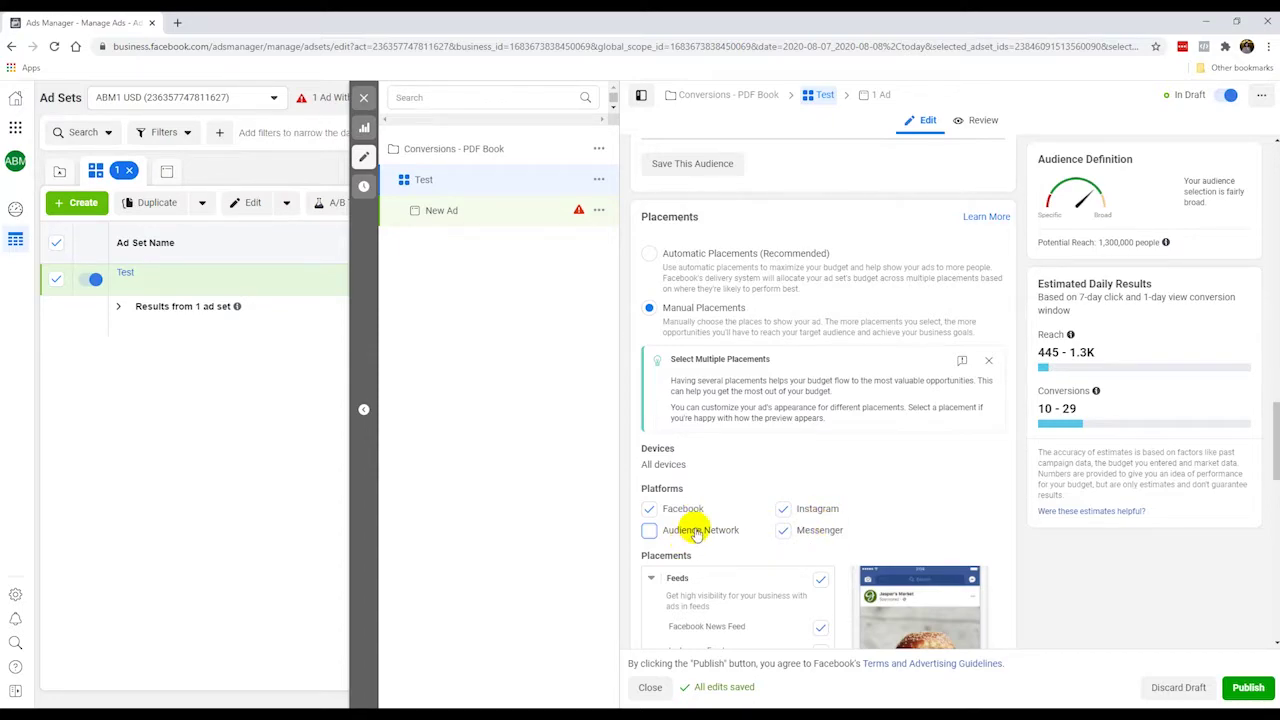
- Expand the additional Optimization & Delivery options and review the conversion window, charging and delivery type
scroll(692, 525, "down", 2)
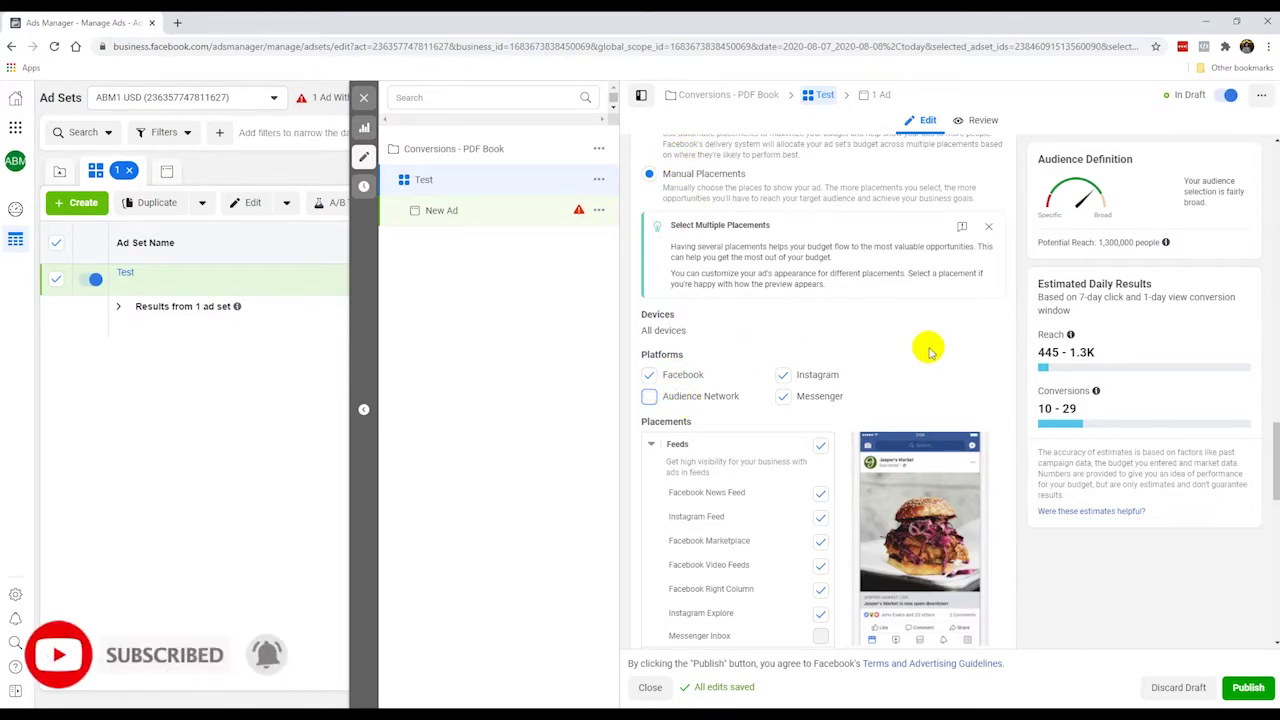
scroll(929, 349, "down", 4)
scroll(940, 473, "down", 5)
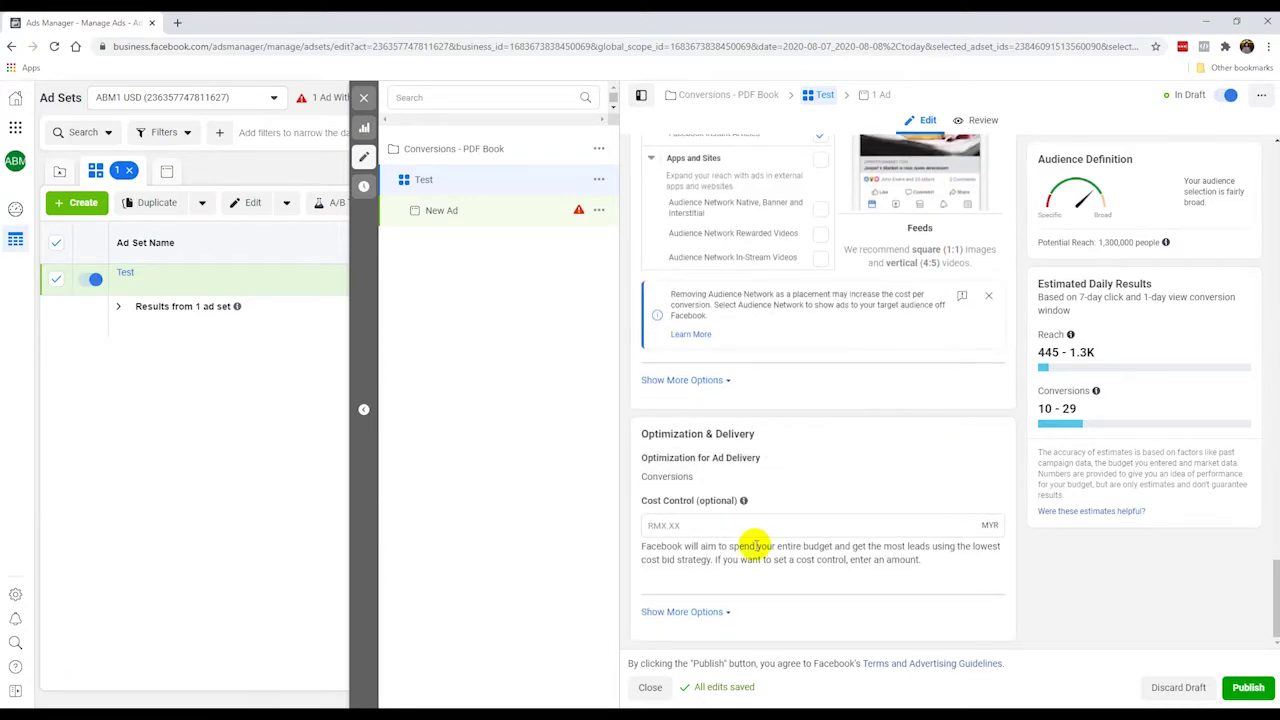
left_click(700, 612)
scroll(770, 527, "down", 1)
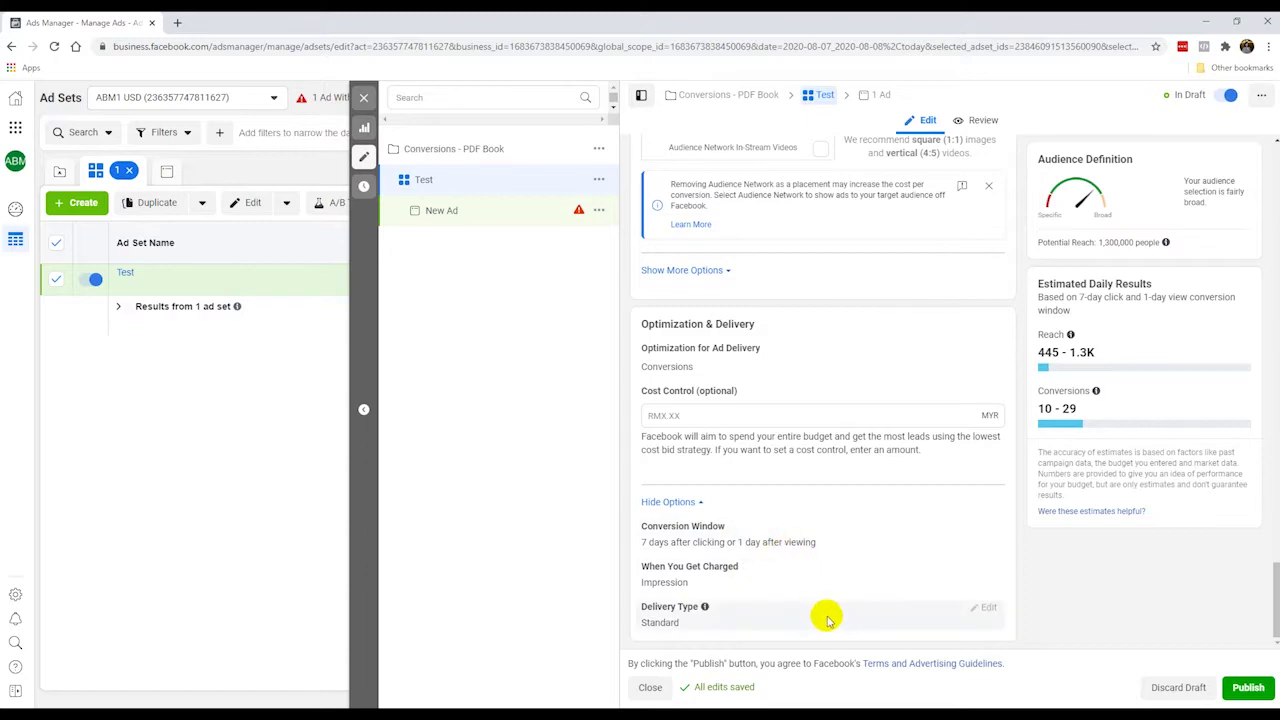
- Rename the ad set as "FB IG USA 30-55 MF Email Marketing"
scroll(850, 477, "up", 15)
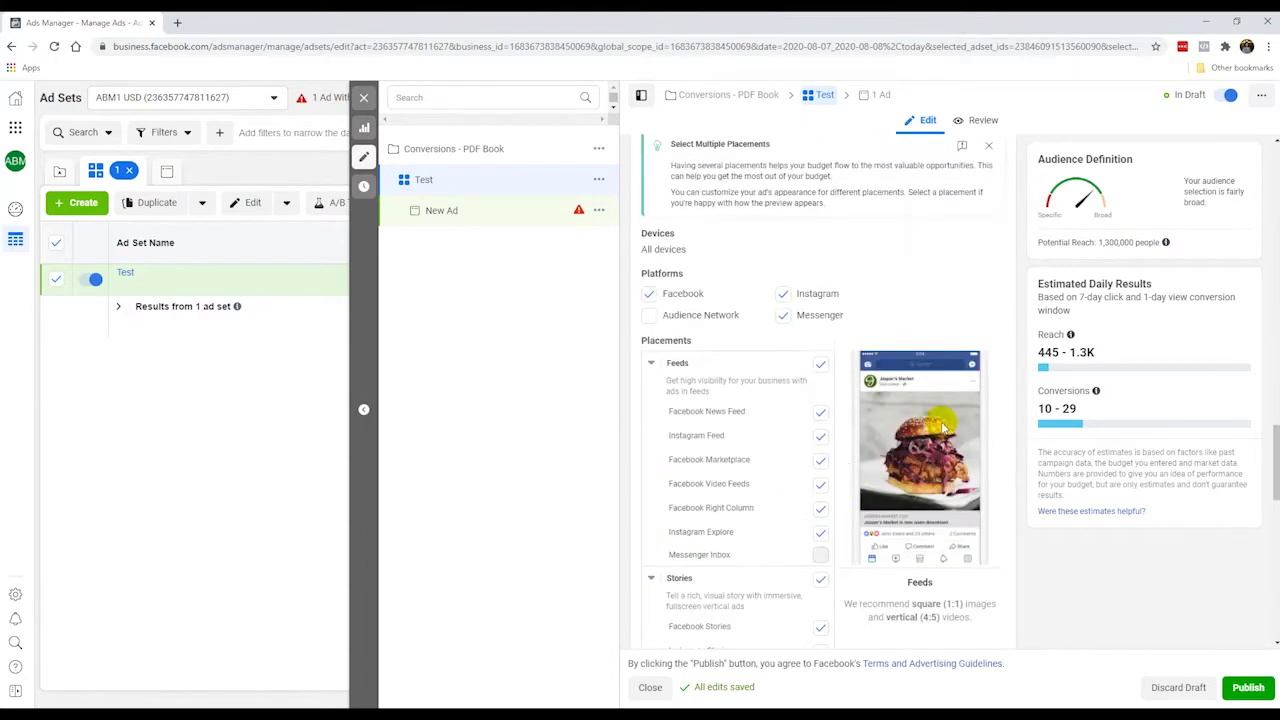
scroll(993, 380, "up", 10)
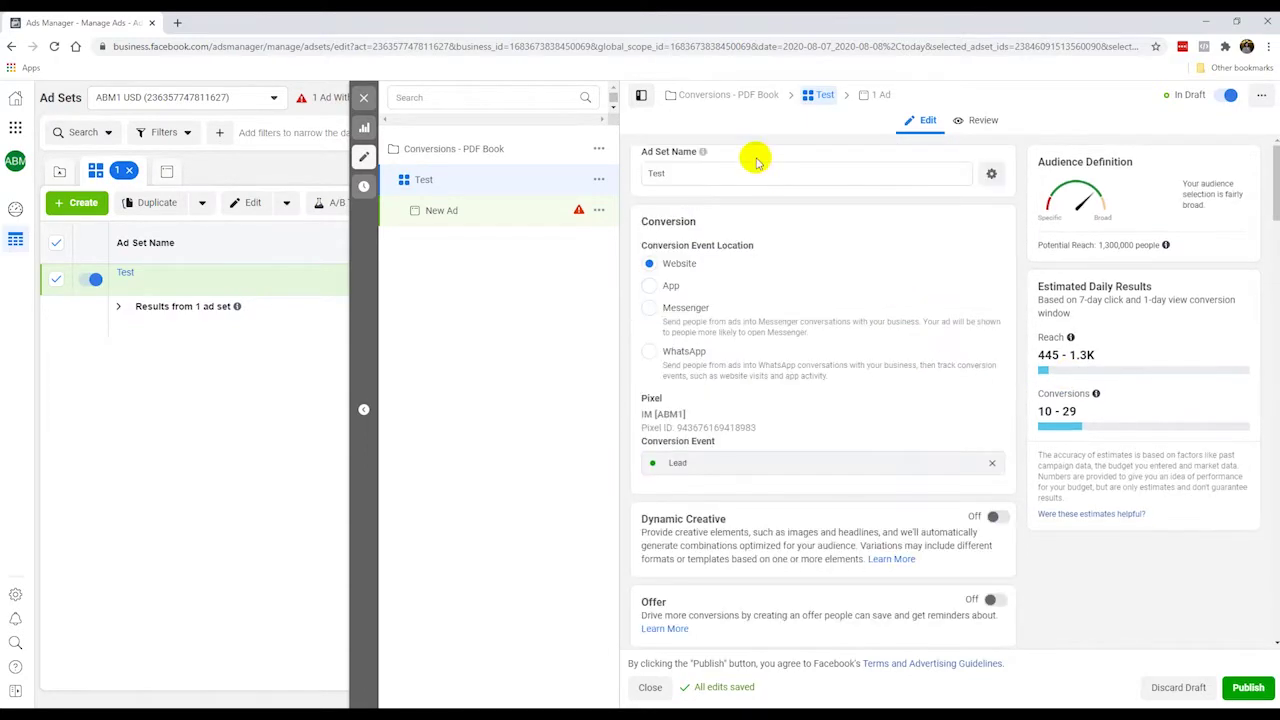
left_click(690, 173)
double_click(690, 173)
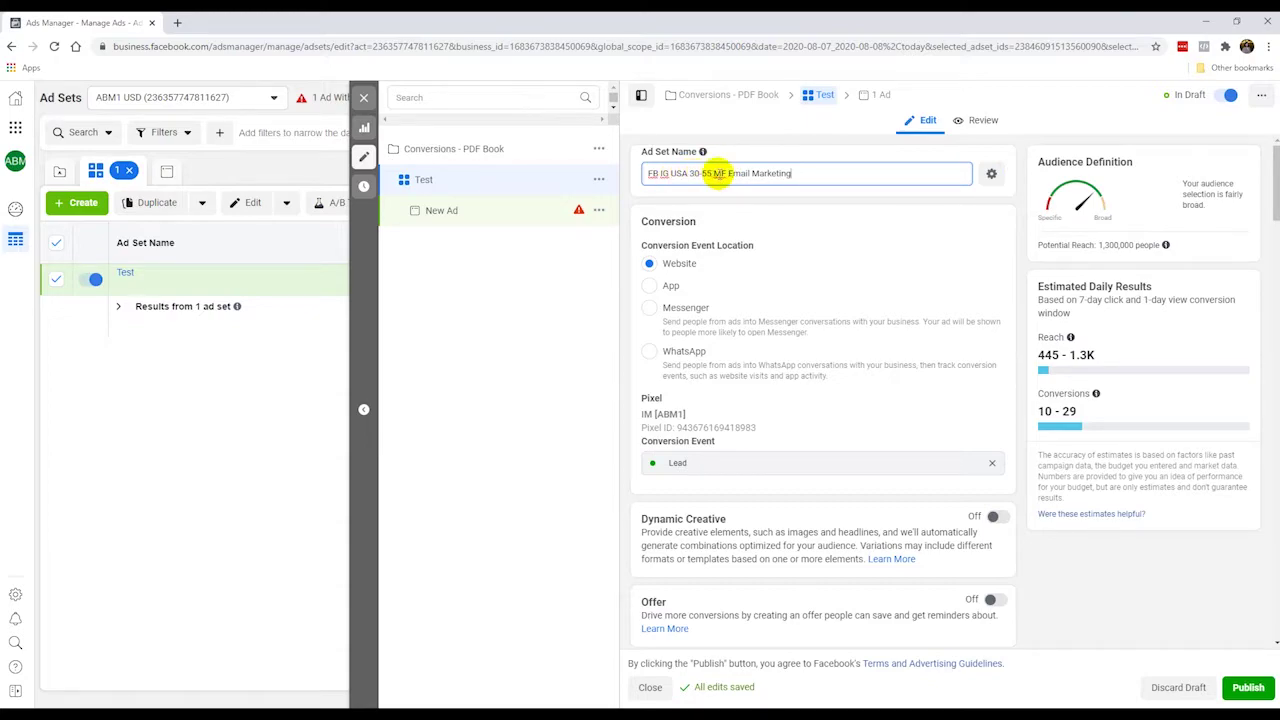
left_click(729, 174)
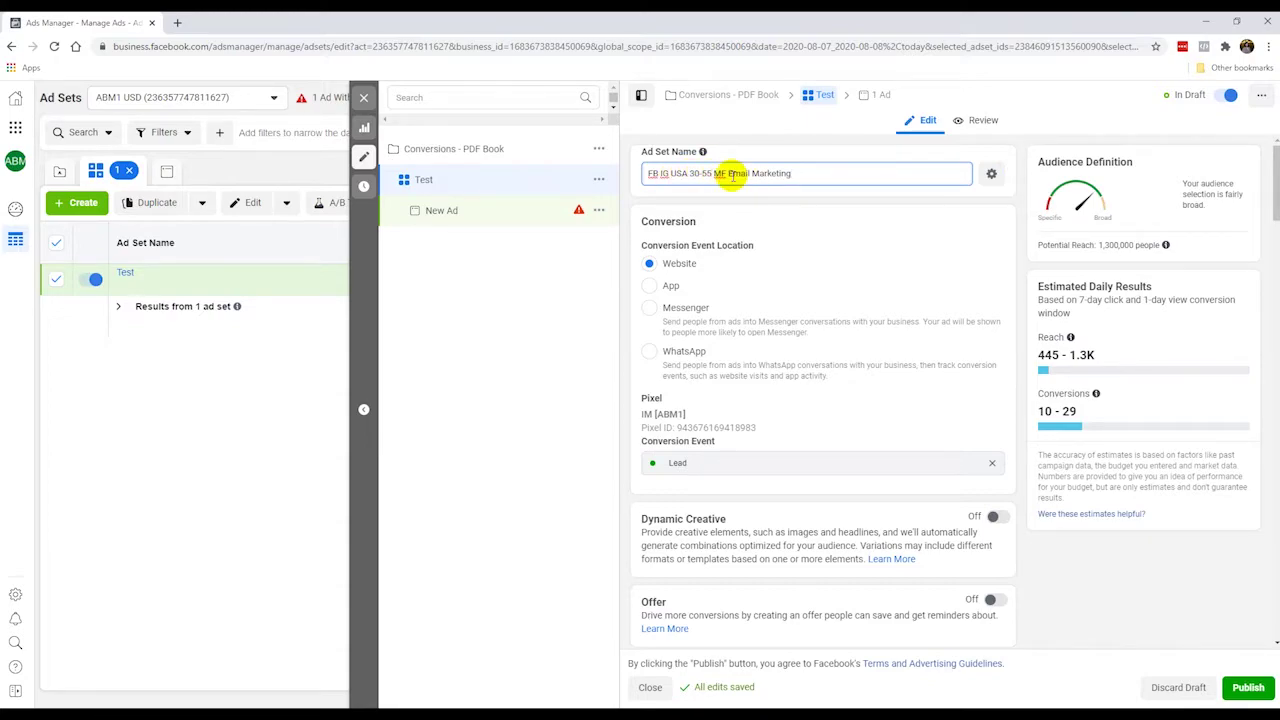
left_click(785, 215)
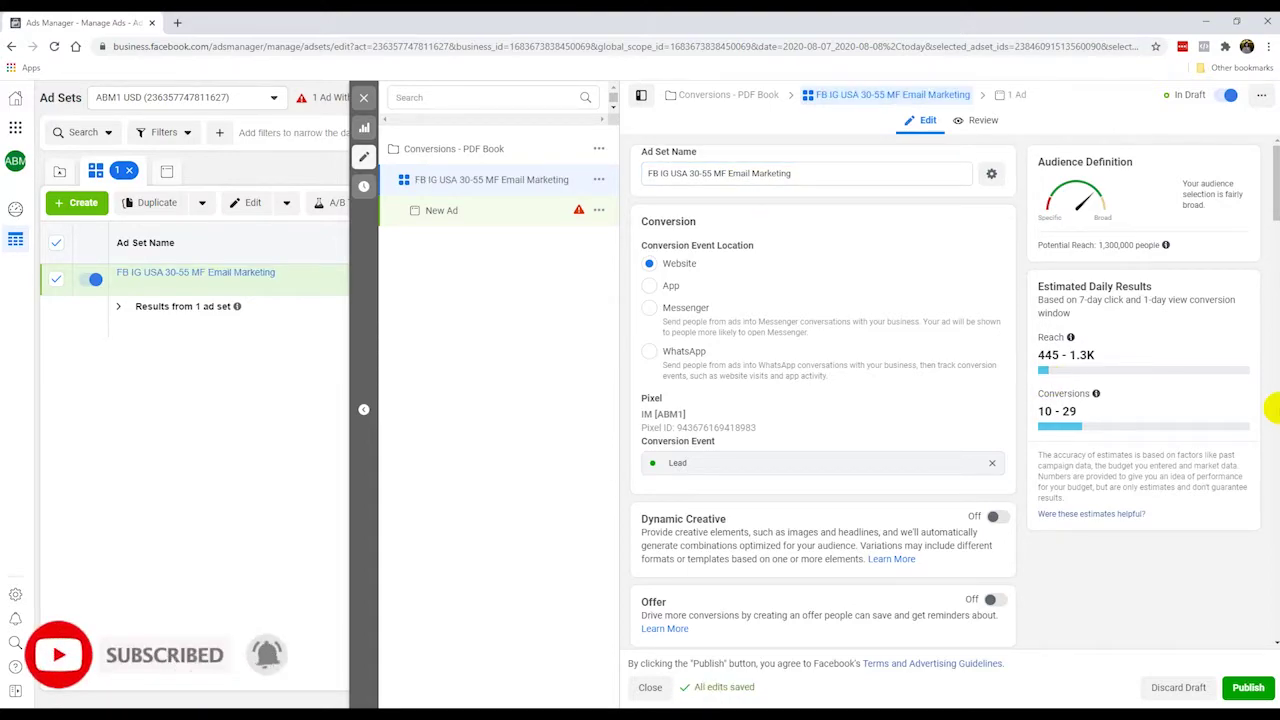
- Publish the ad set and dismiss the publishing notification
left_click(1250, 688)
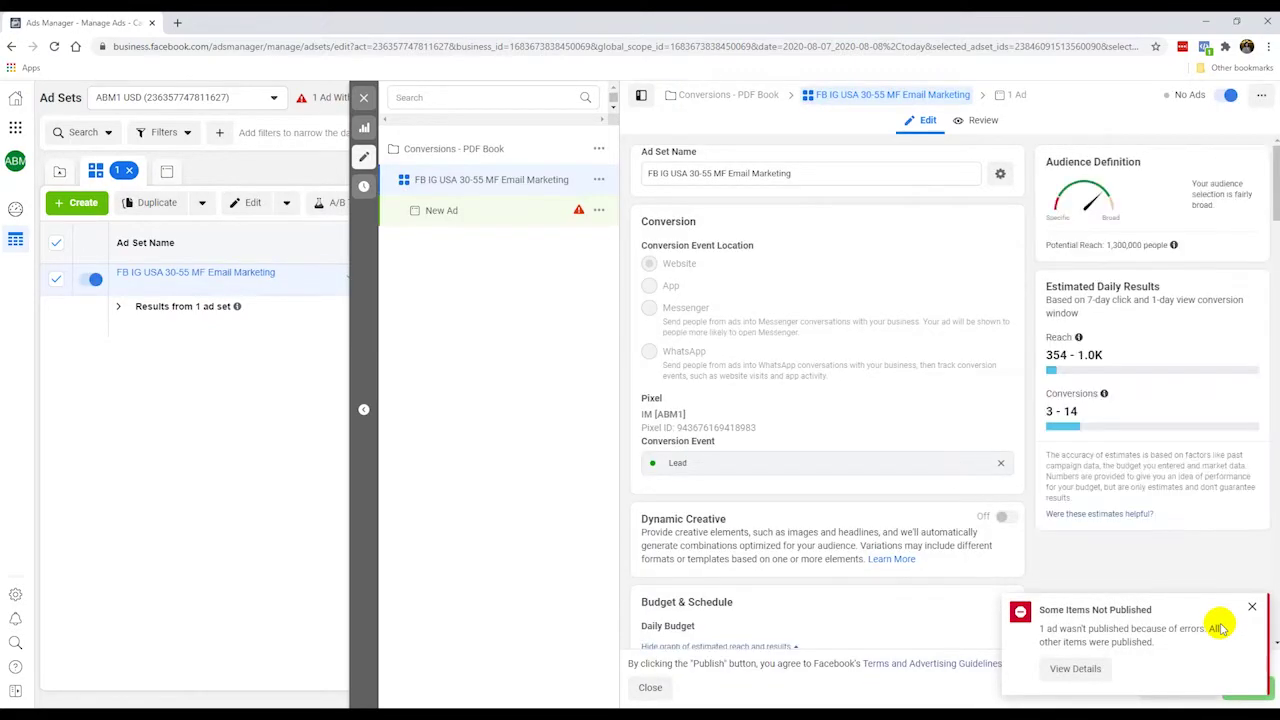
left_click(1252, 607)
- Review the published ad set's budget, schedule and audience settings
scroll(1080, 571, "down", 15)
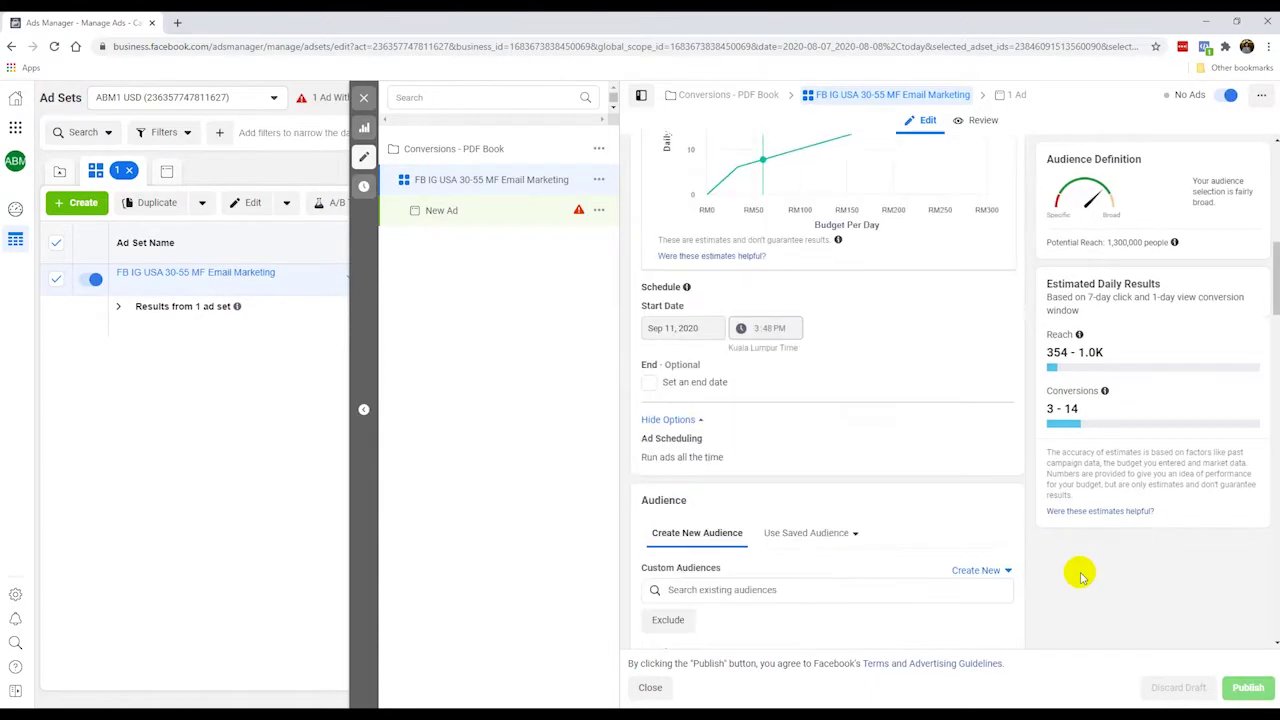
scroll(1080, 574, "down", 8)
scroll(1080, 574, "up", 5)
scroll(1080, 574, "up", 15)
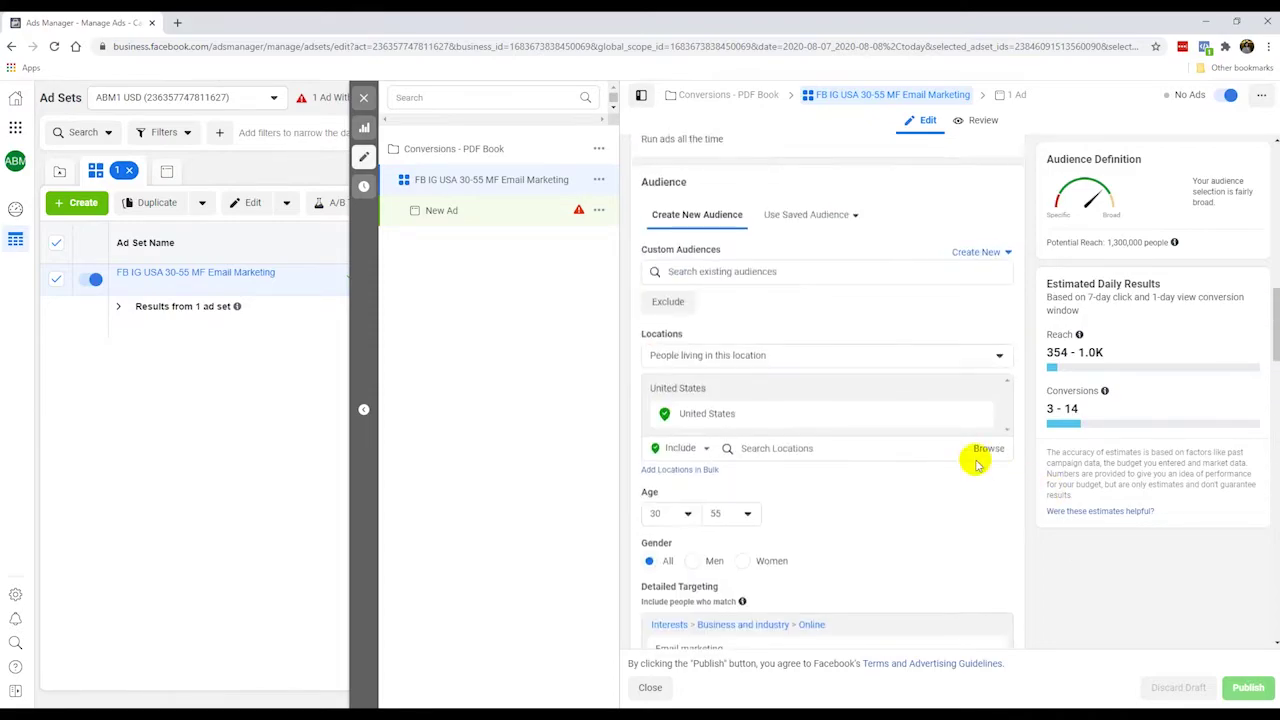
scroll(805, 441, "down", 5)
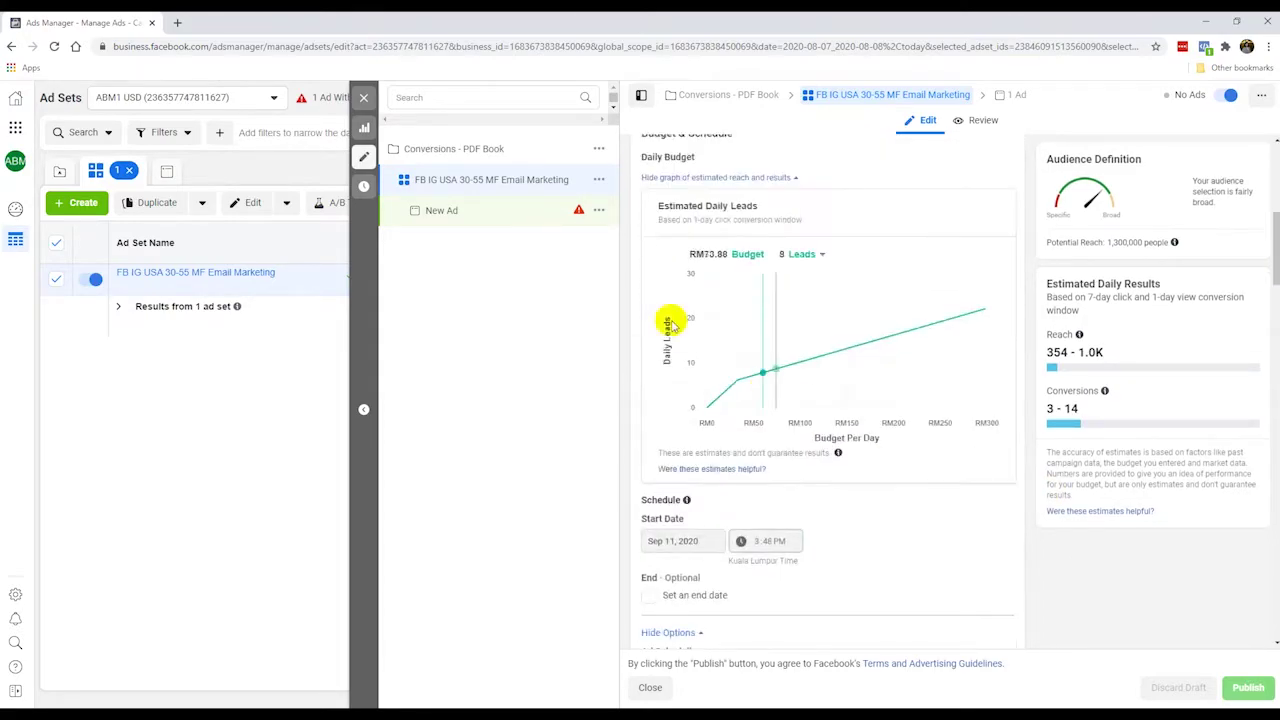
left_click(577, 210)
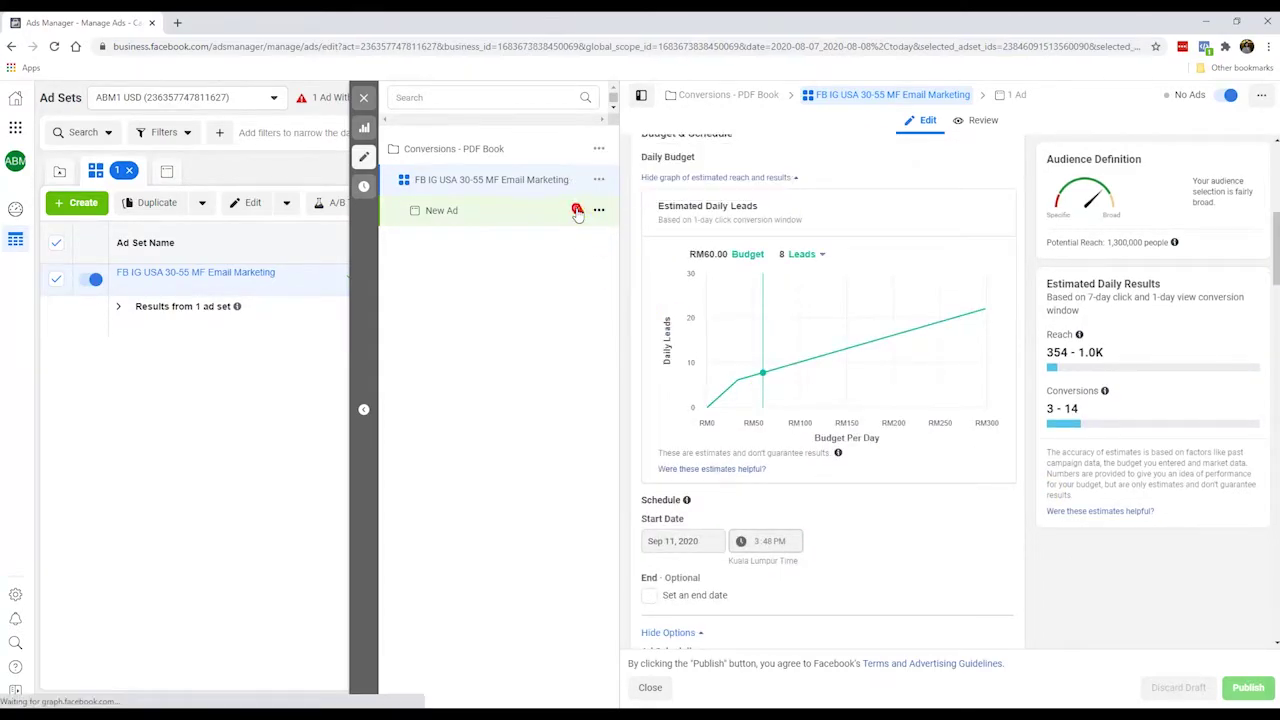
left_click(500, 180)
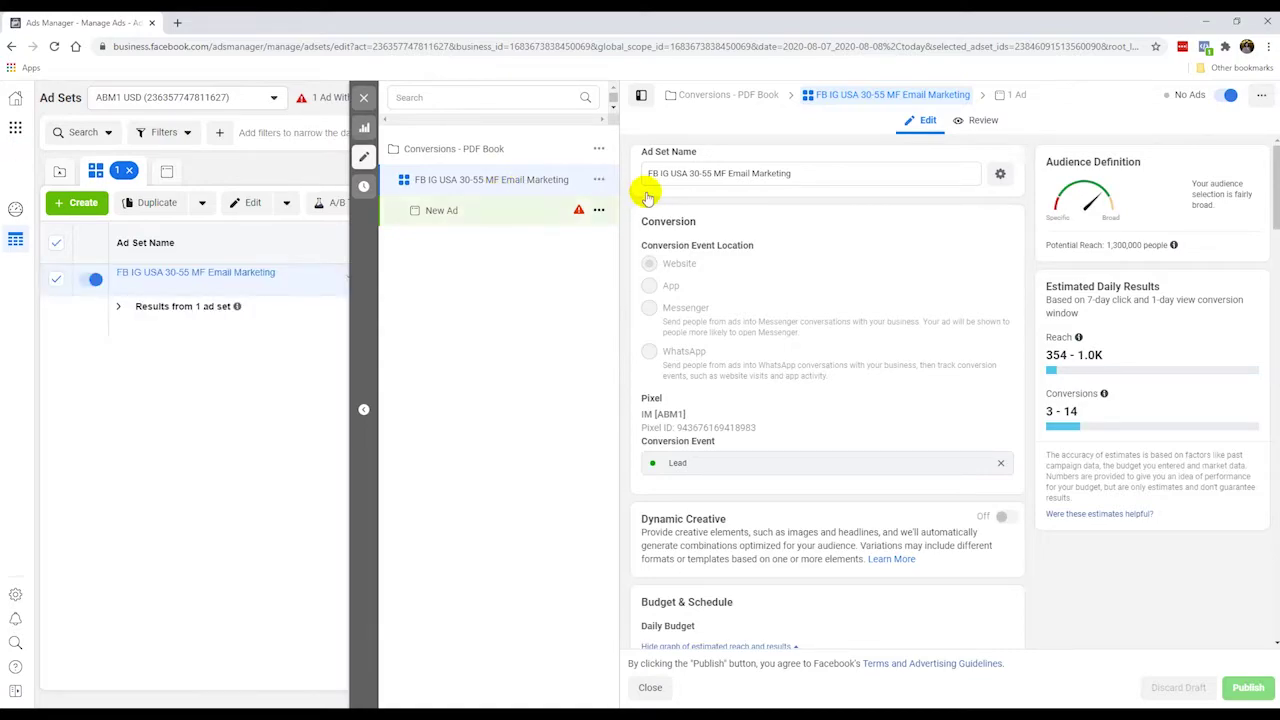
- Open the "Conversions - PDF Book" campaign's edit view and examine its objective and budget optimization settings
left_click(362, 101)
left_click(366, 171)
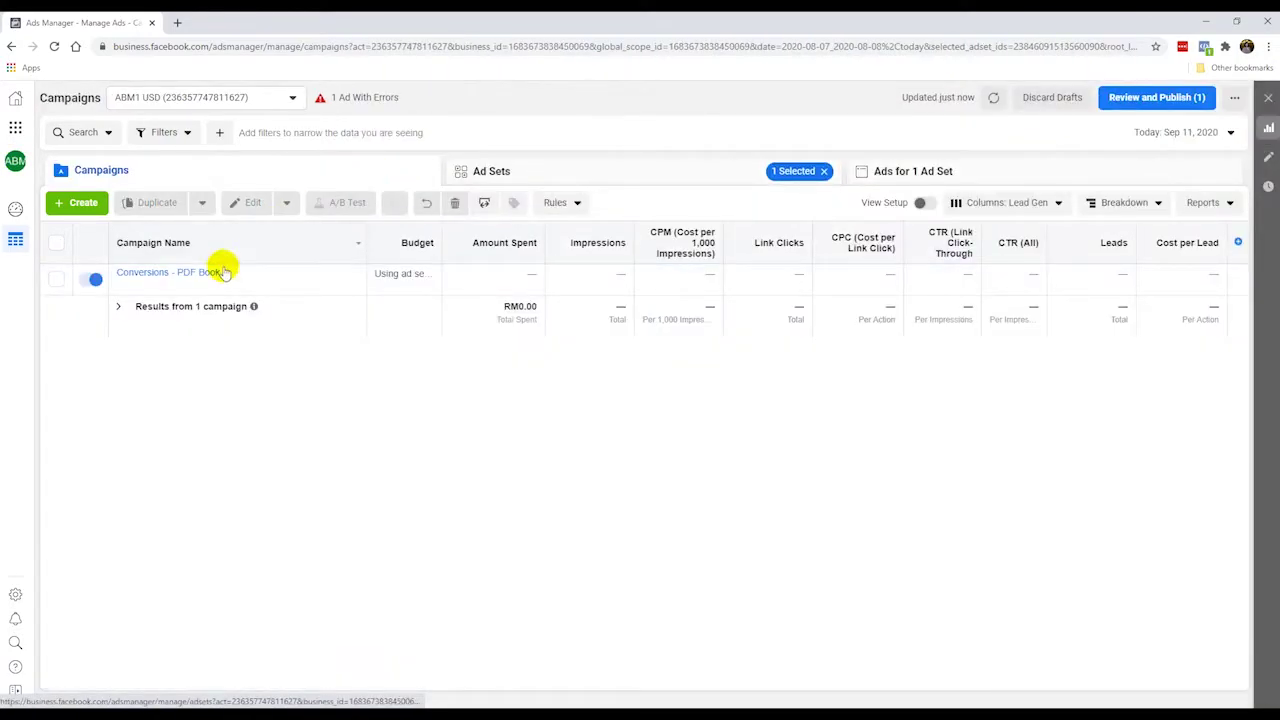
left_click(190, 284)
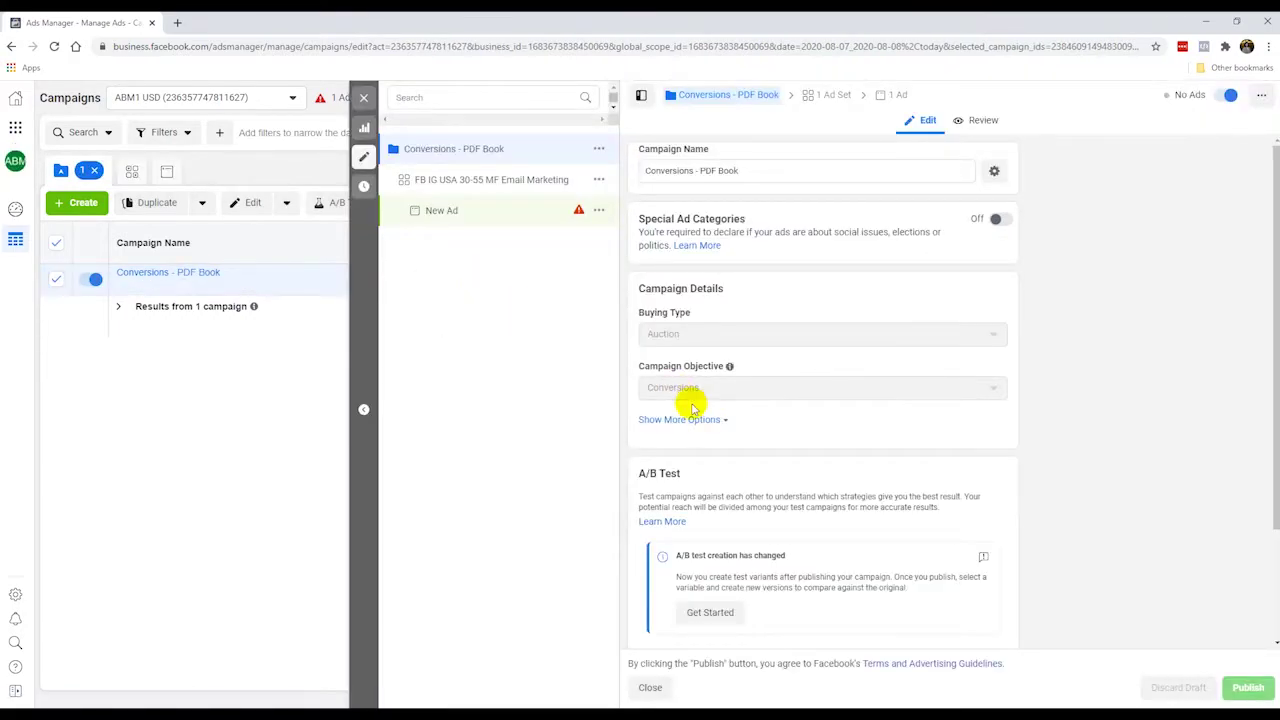
scroll(700, 412, "down", 3)
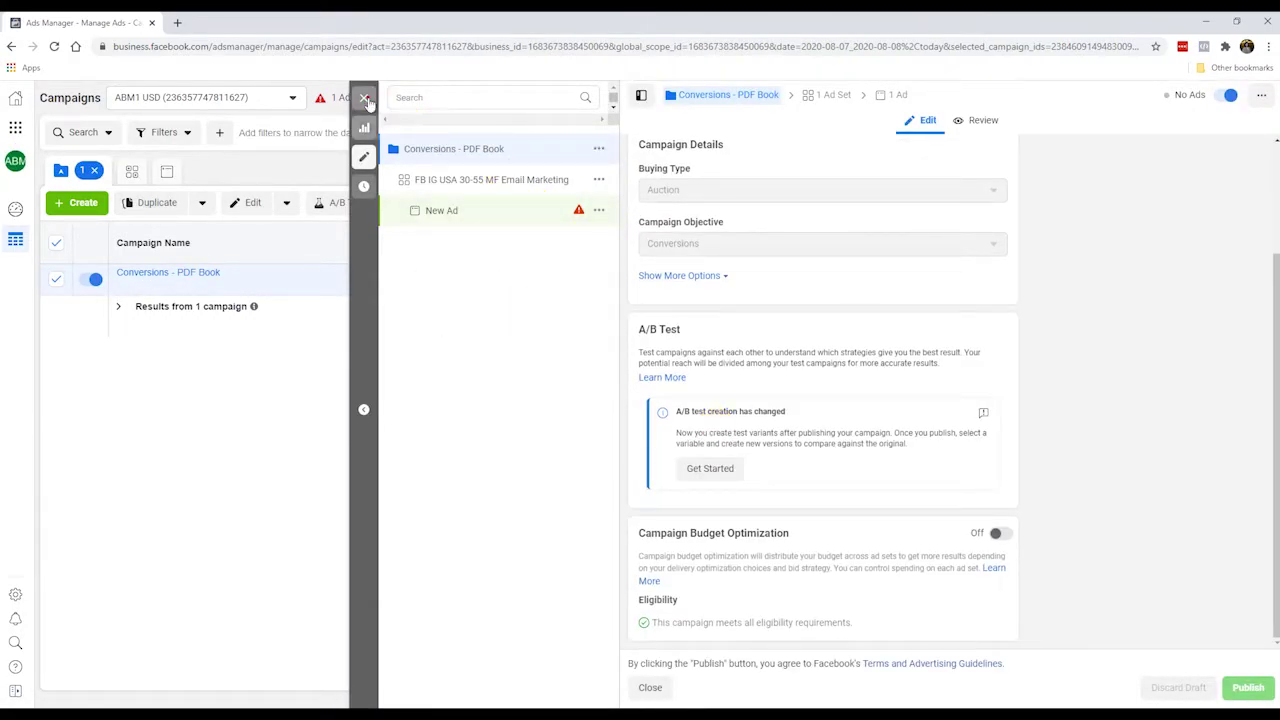
- Return to the ad sets and reopen the edit view of "FB IG USA 30-55 MF Email Marketing"
left_click(366, 99)
left_click(491, 170)
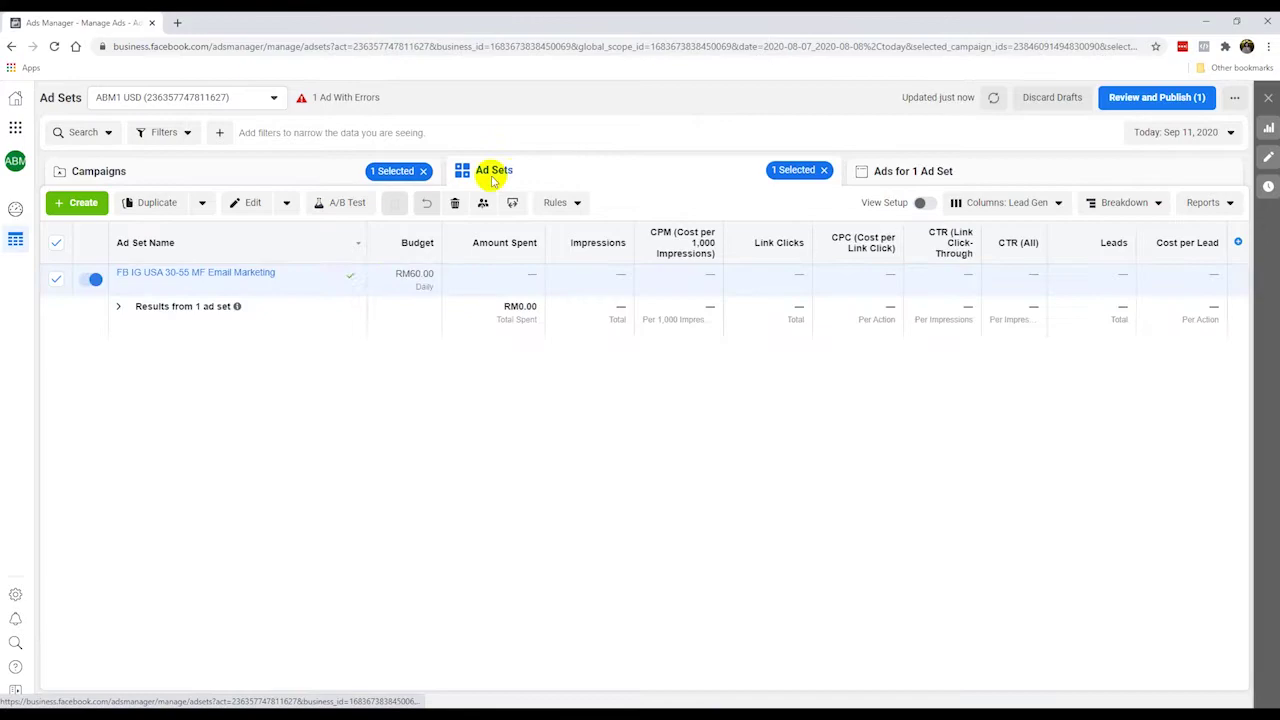
left_click(190, 284)
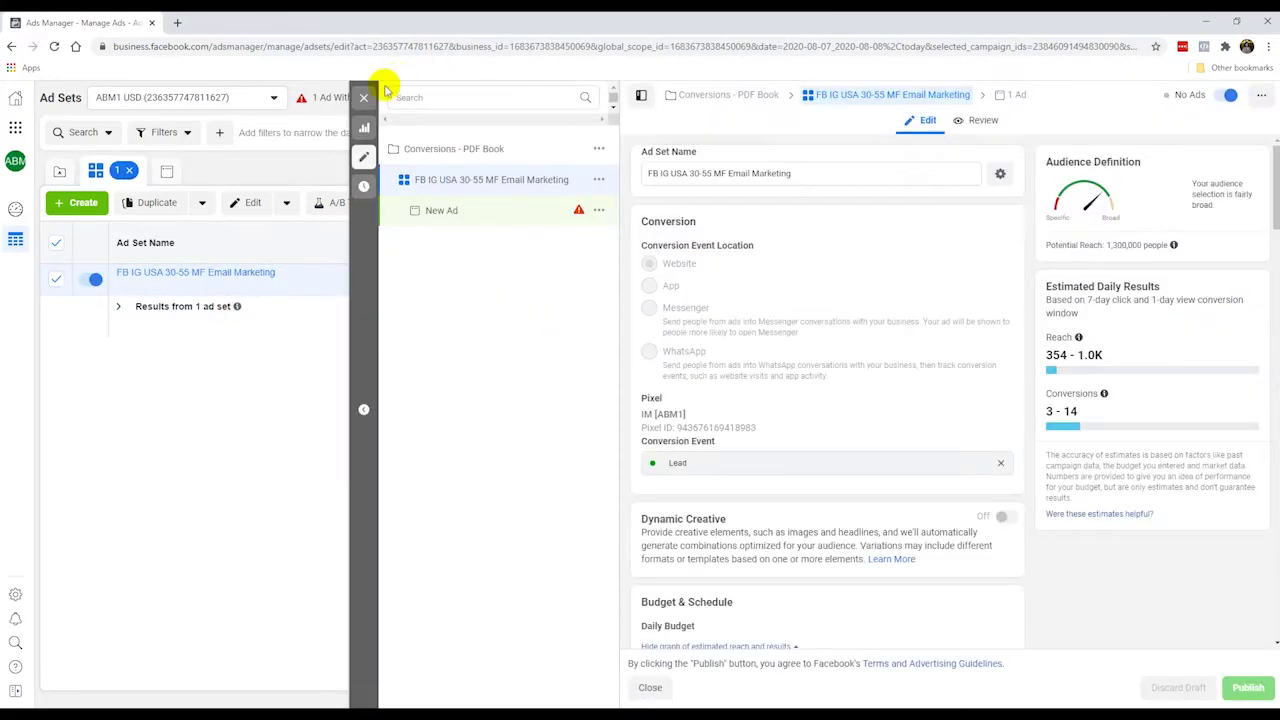
- Review the ad set's schedule, audience, placements and delivery settings, expanding the additional placement and optimization options
scroll(714, 363, "down", 7)
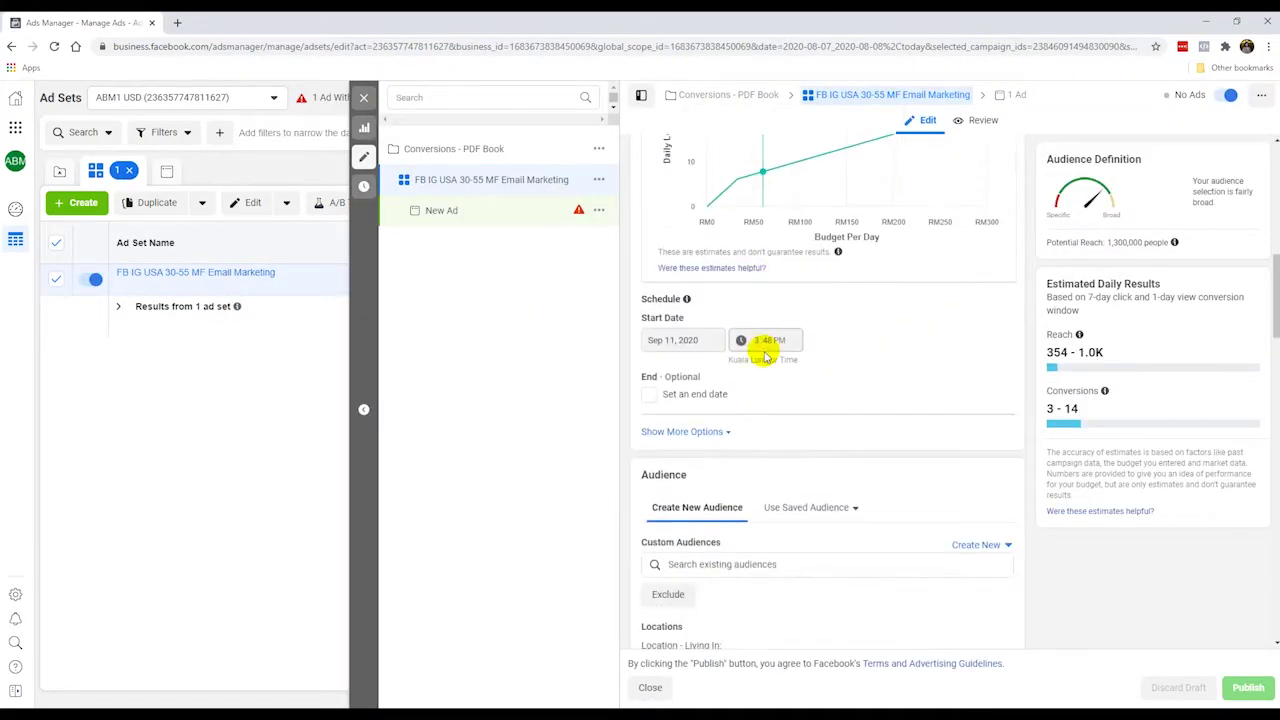
scroll(740, 440, "down", 6)
scroll(750, 452, "down", 12)
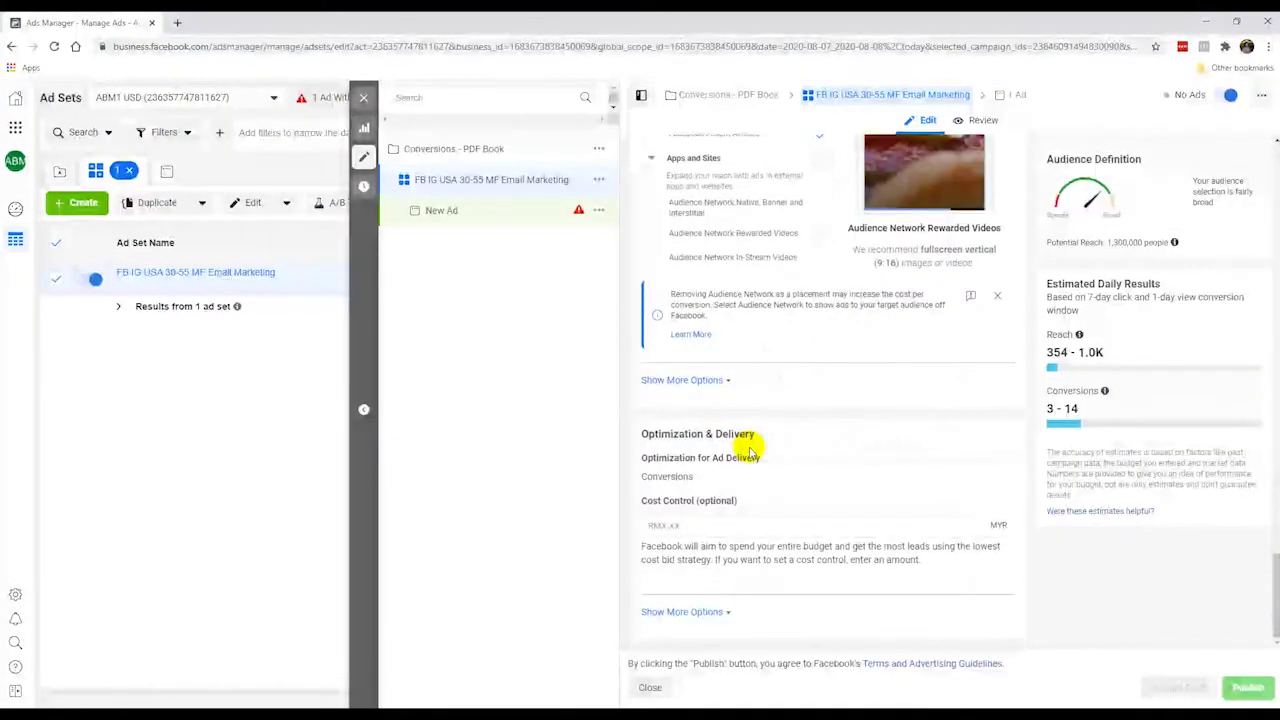
left_click(690, 380)
scroll(794, 409, "down", 3)
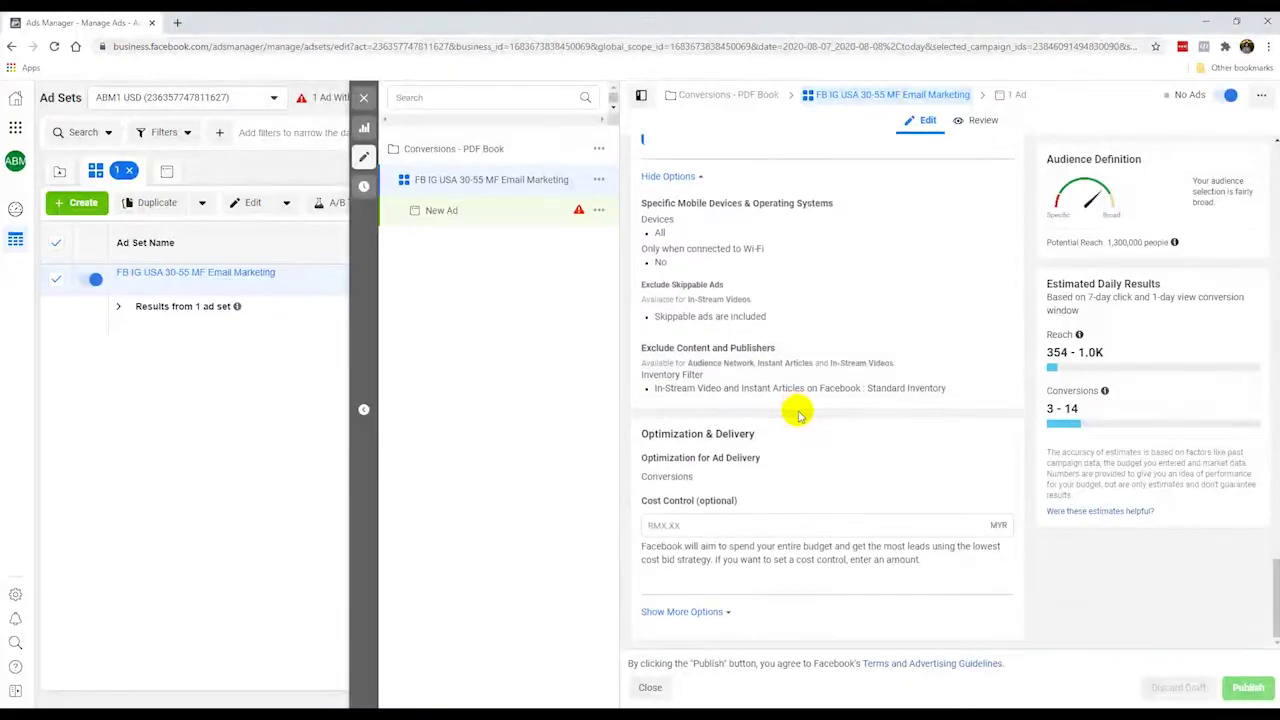
left_click(682, 611)
scroll(778, 585, "down", 1)
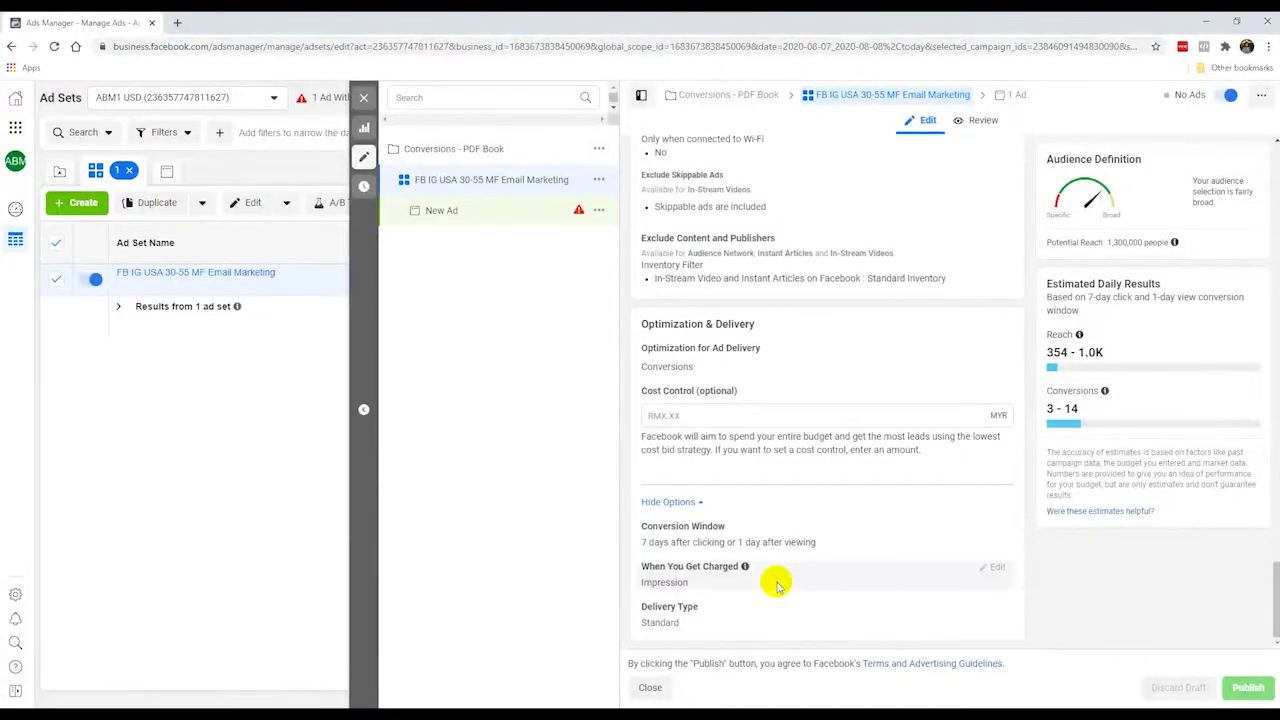
scroll(780, 585, "up", 10)
scroll(796, 590, "up", 15)
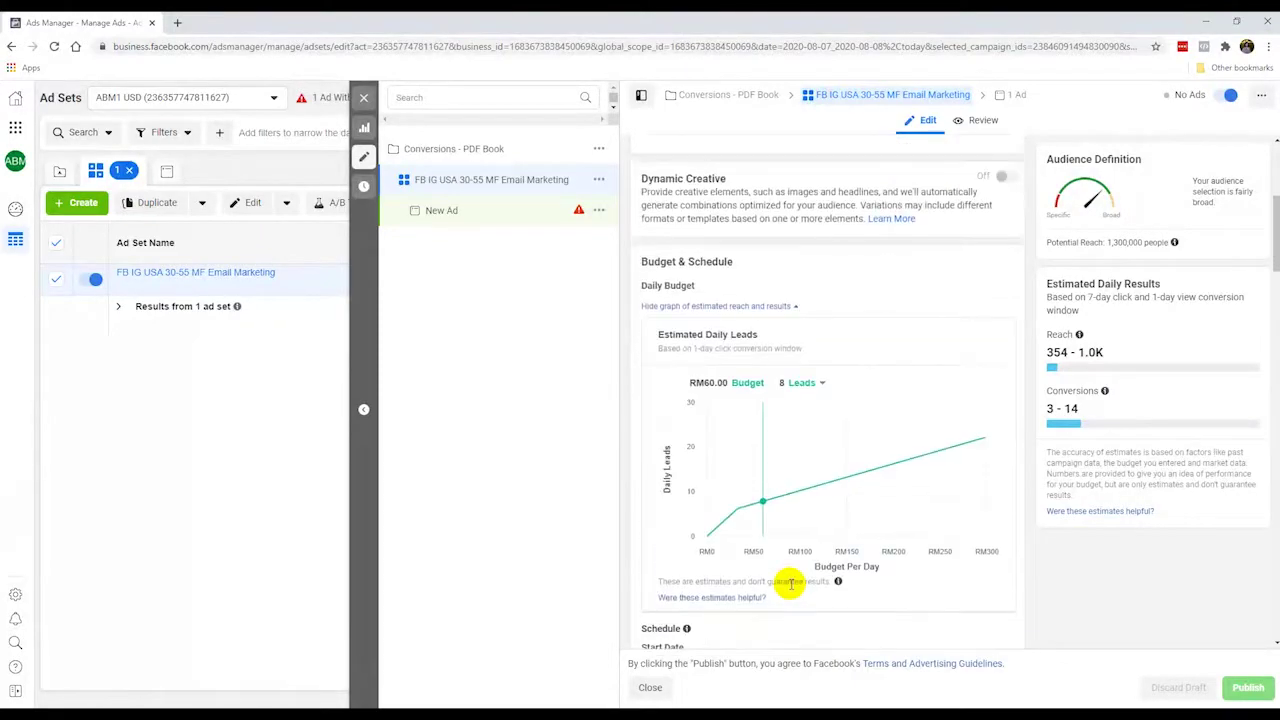
scroll(790, 585, "up", 5)
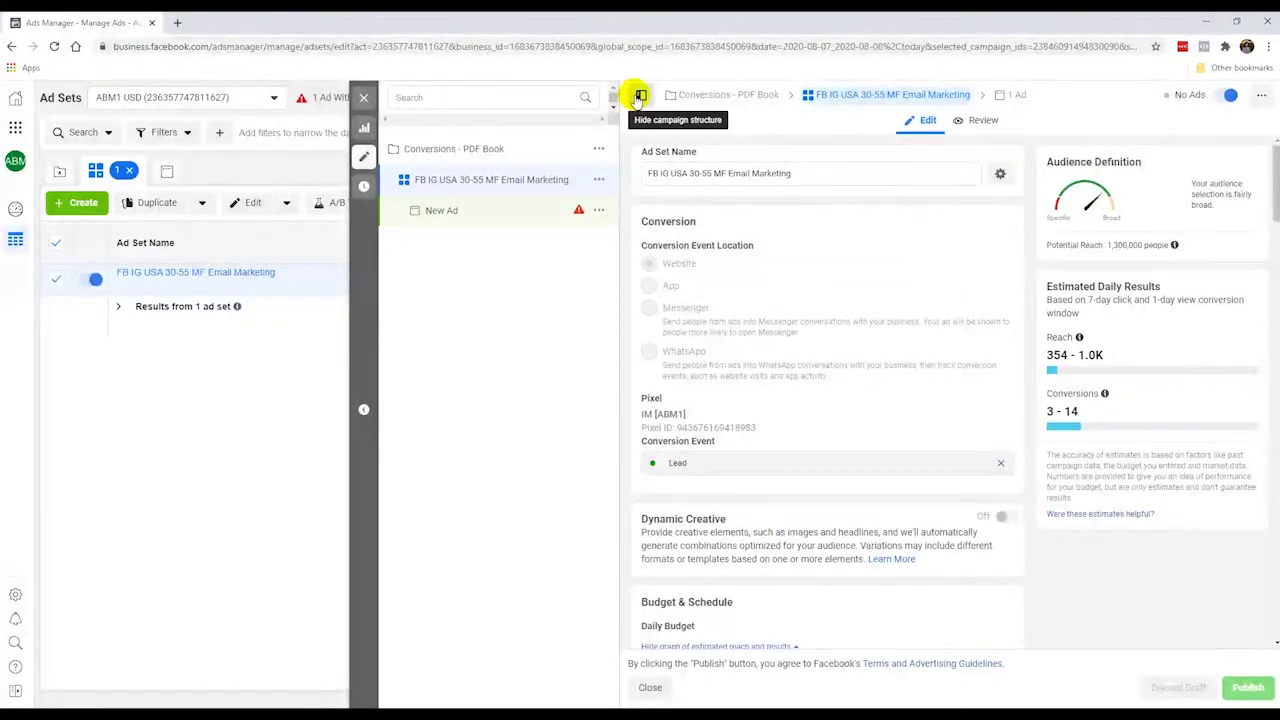
left_click(638, 97)
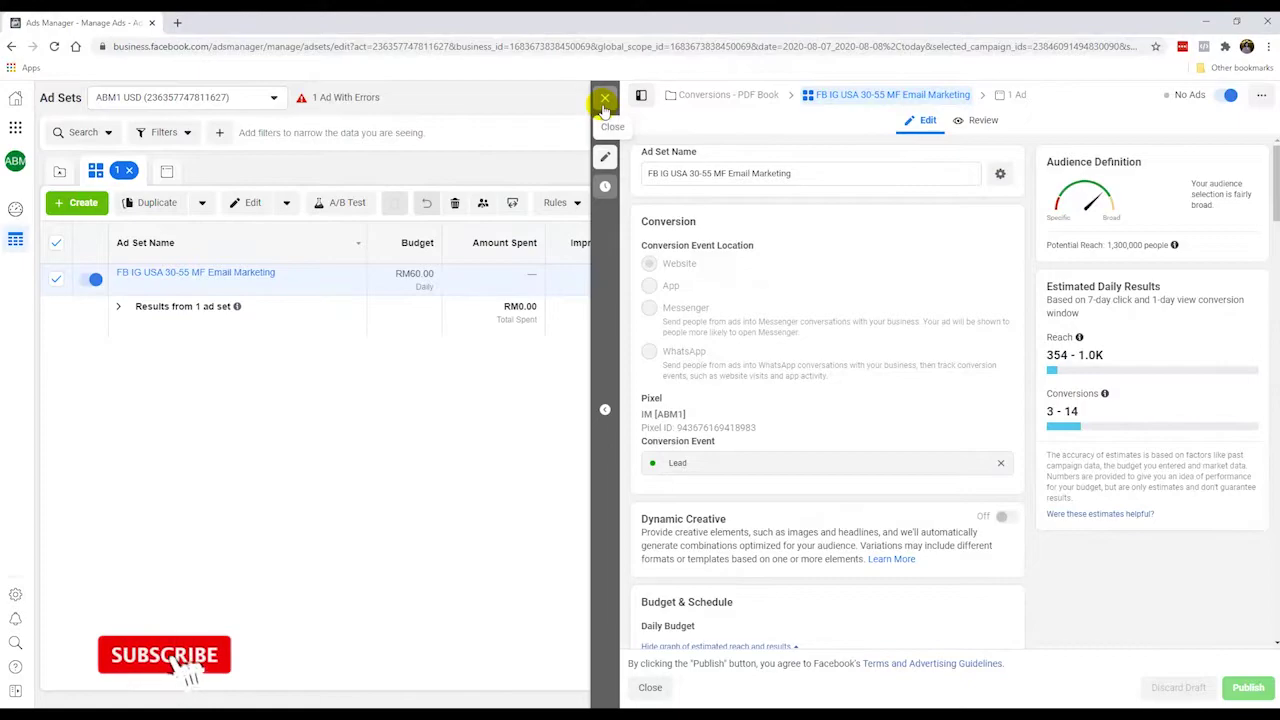
left_click(641, 95)
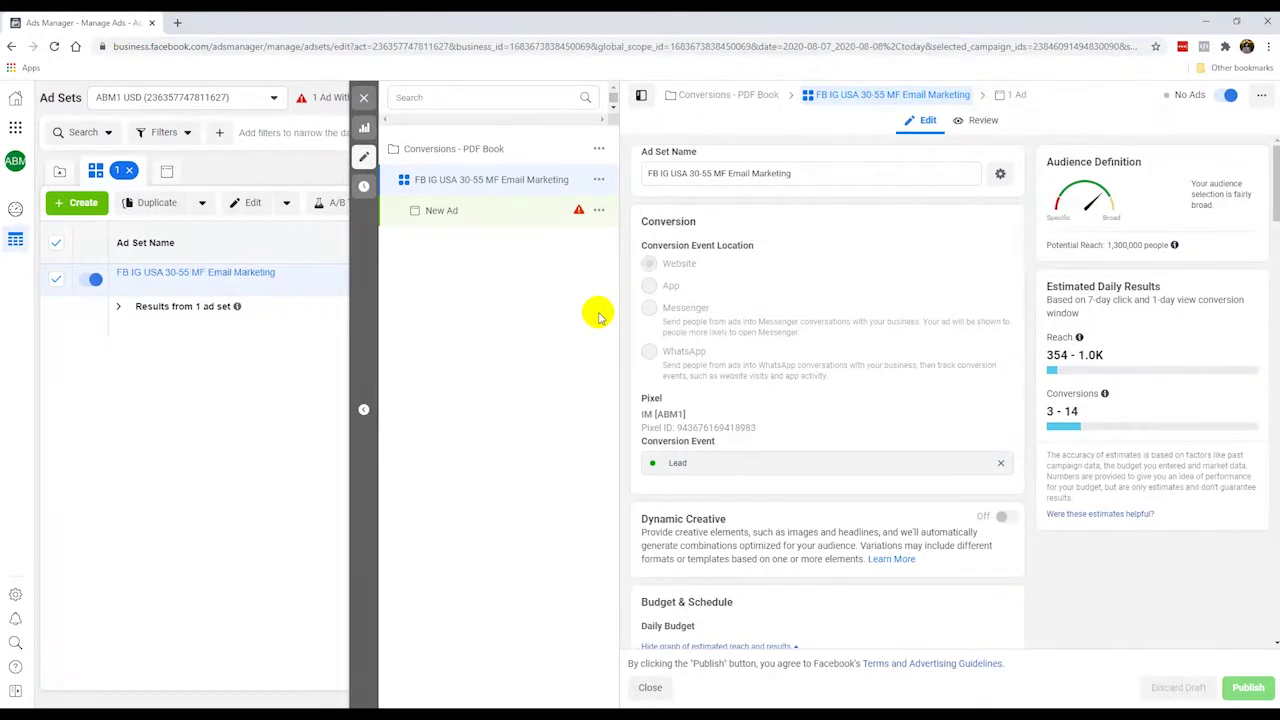
mouse_move(583, 213)
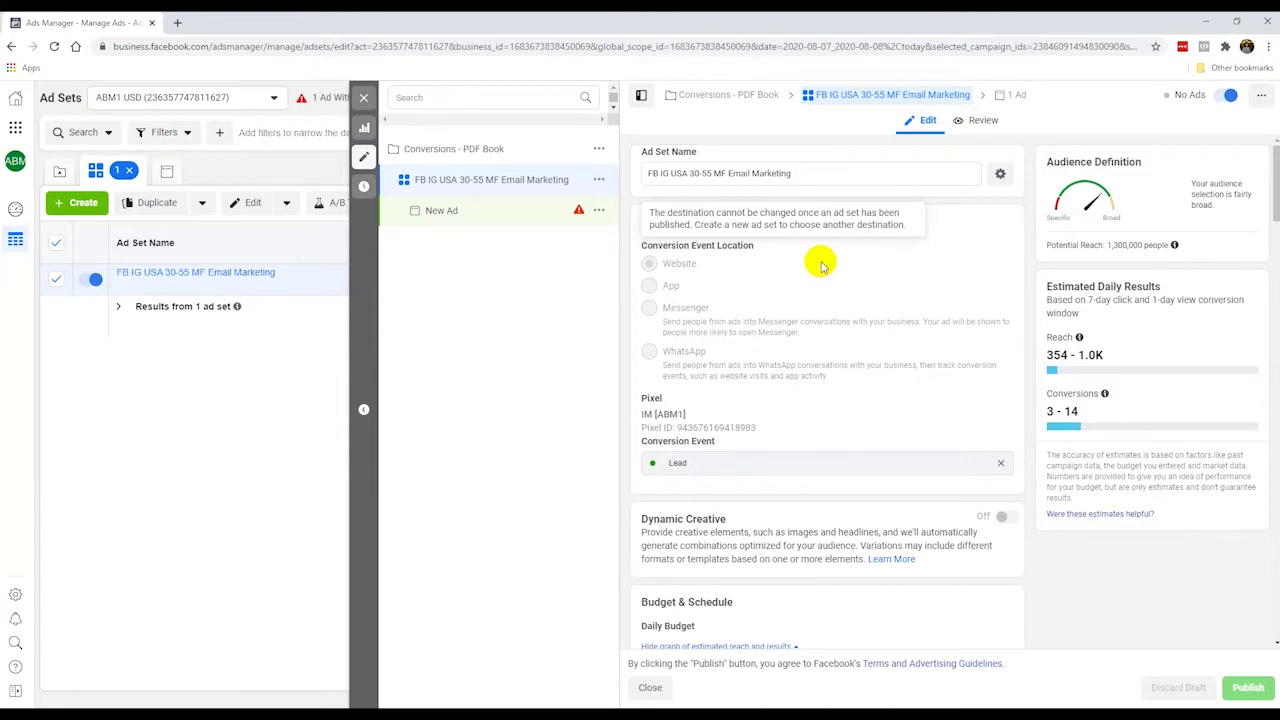
- Close the ad set's edit view, open its draft ad "New Ad" for editing and rename it Post 1
left_click(362, 101)
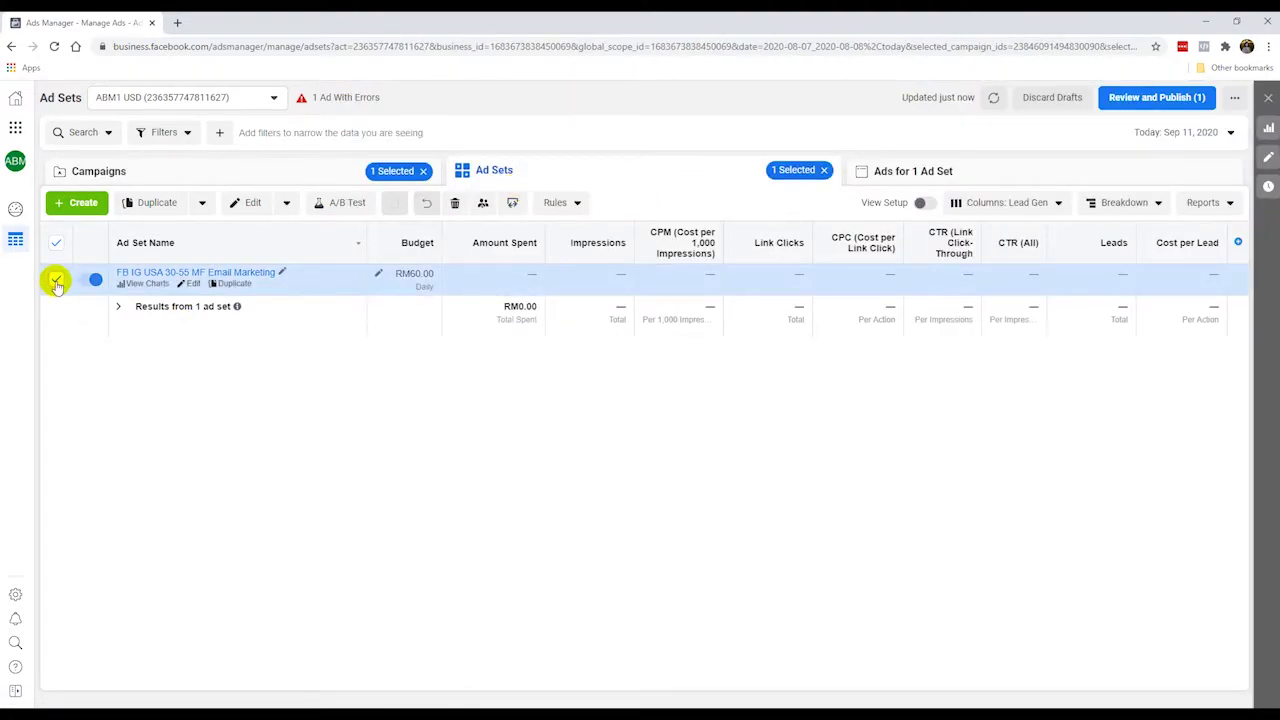
left_click(921, 176)
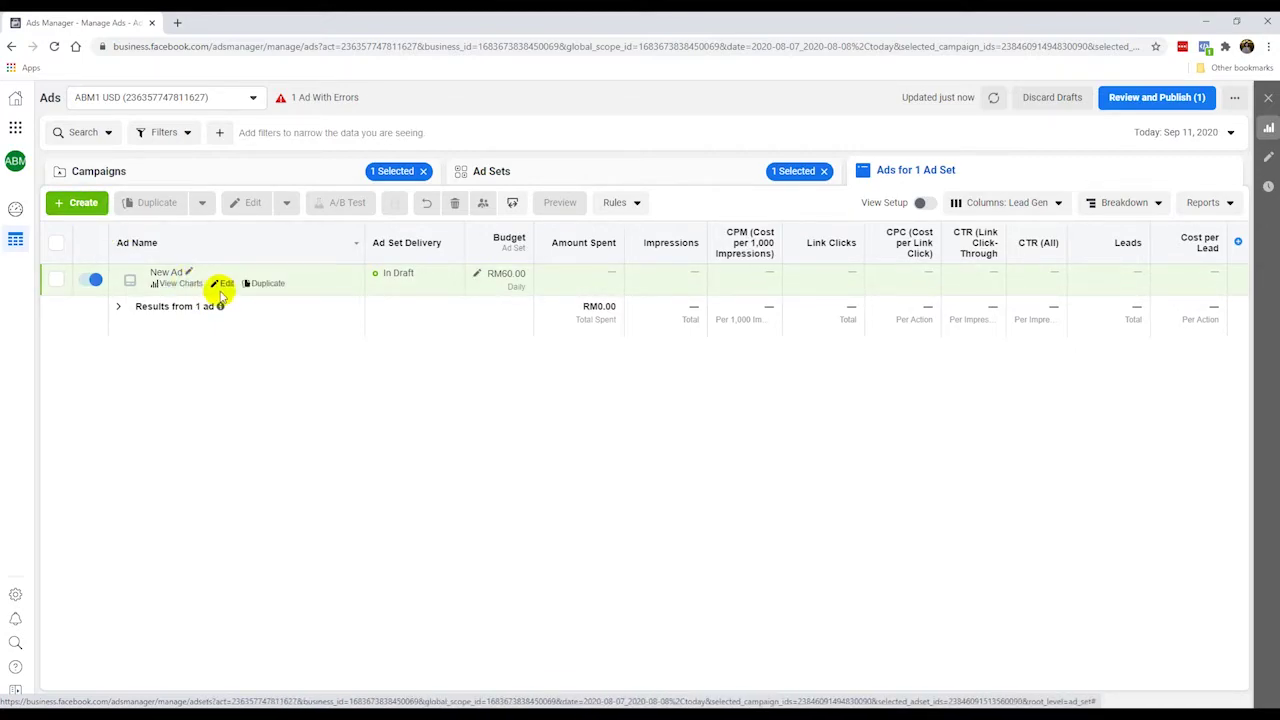
left_click(226, 285)
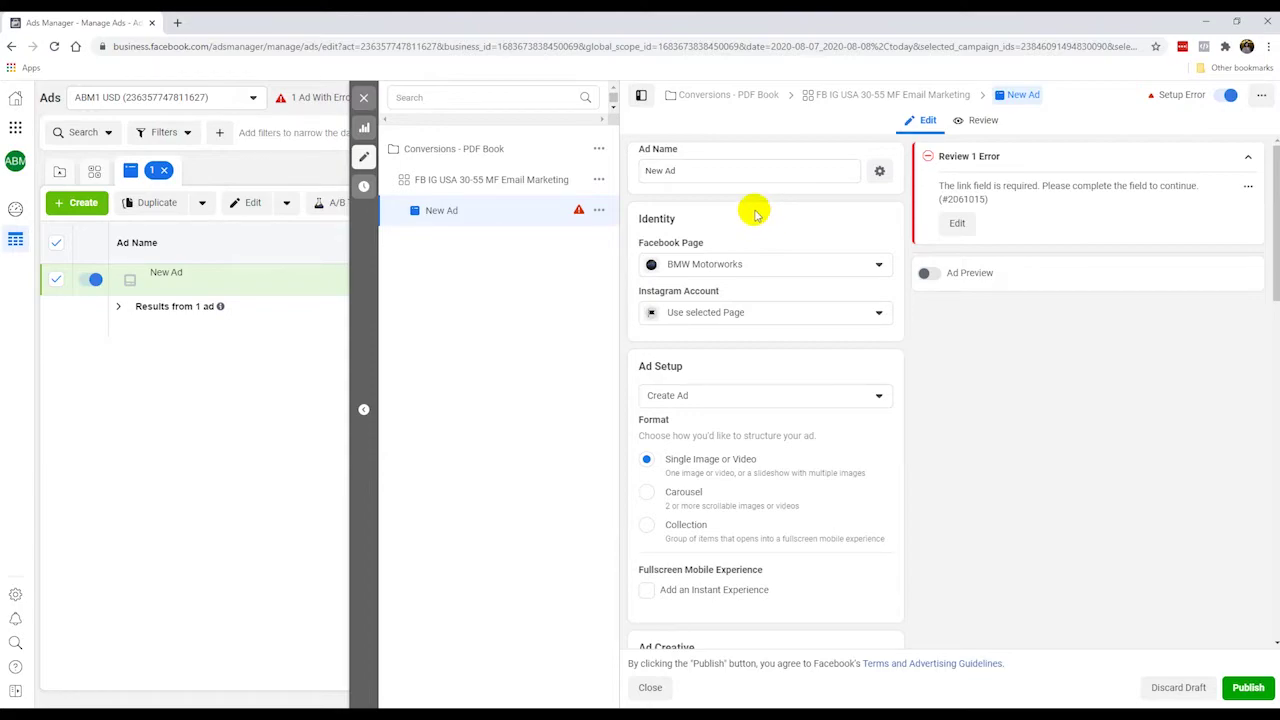
triple_click(725, 171)
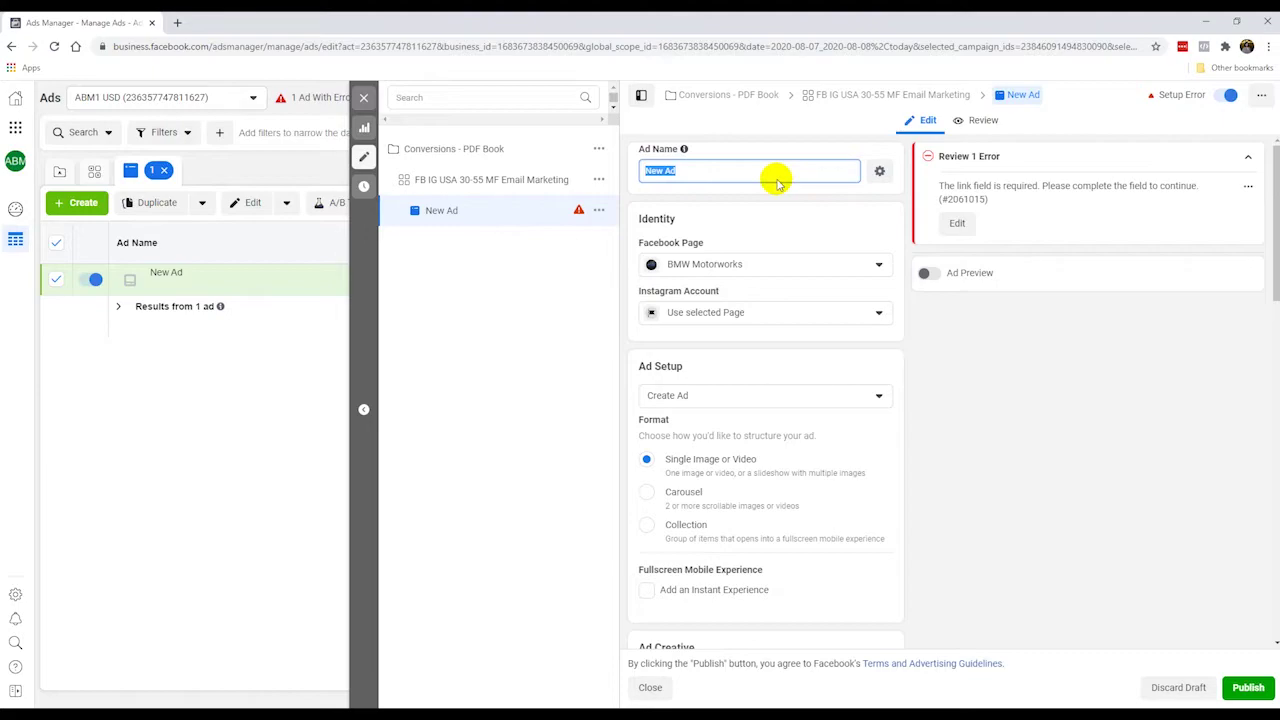
left_click(777, 214)
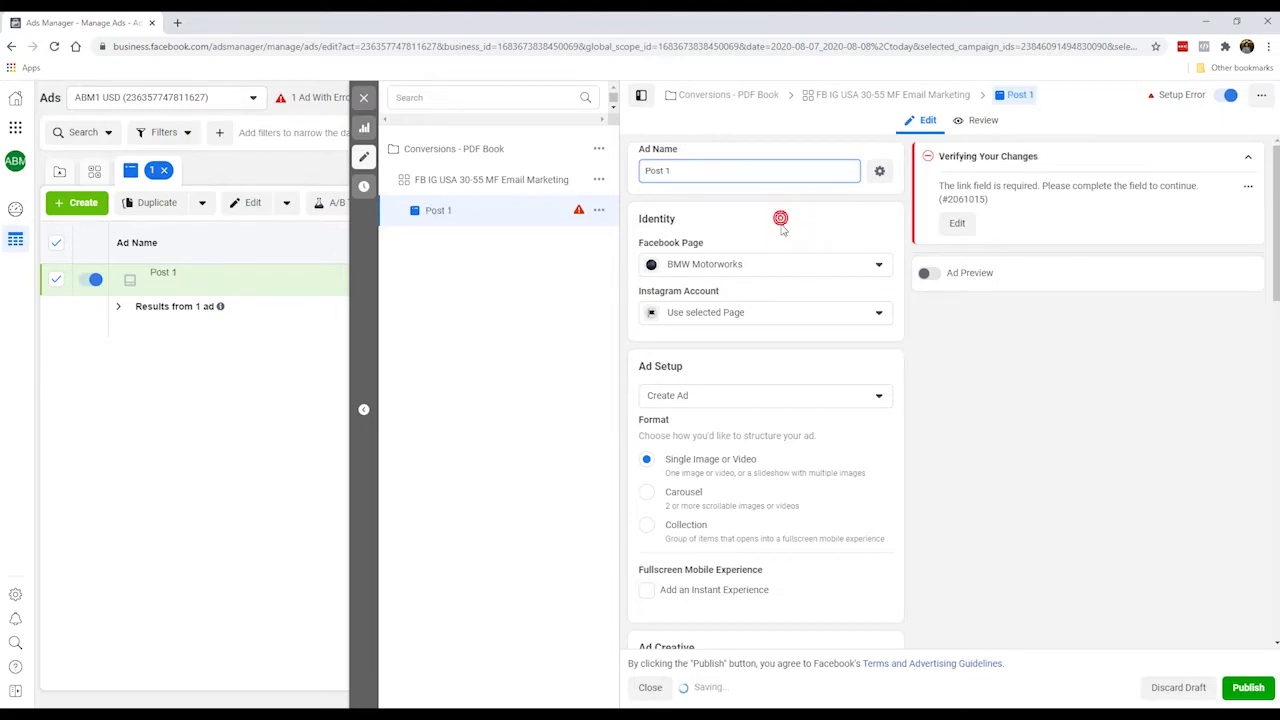
- Check the available Facebook Page and Instagram account choices in the ad's identity settings
left_click(690, 264)
left_click(722, 249)
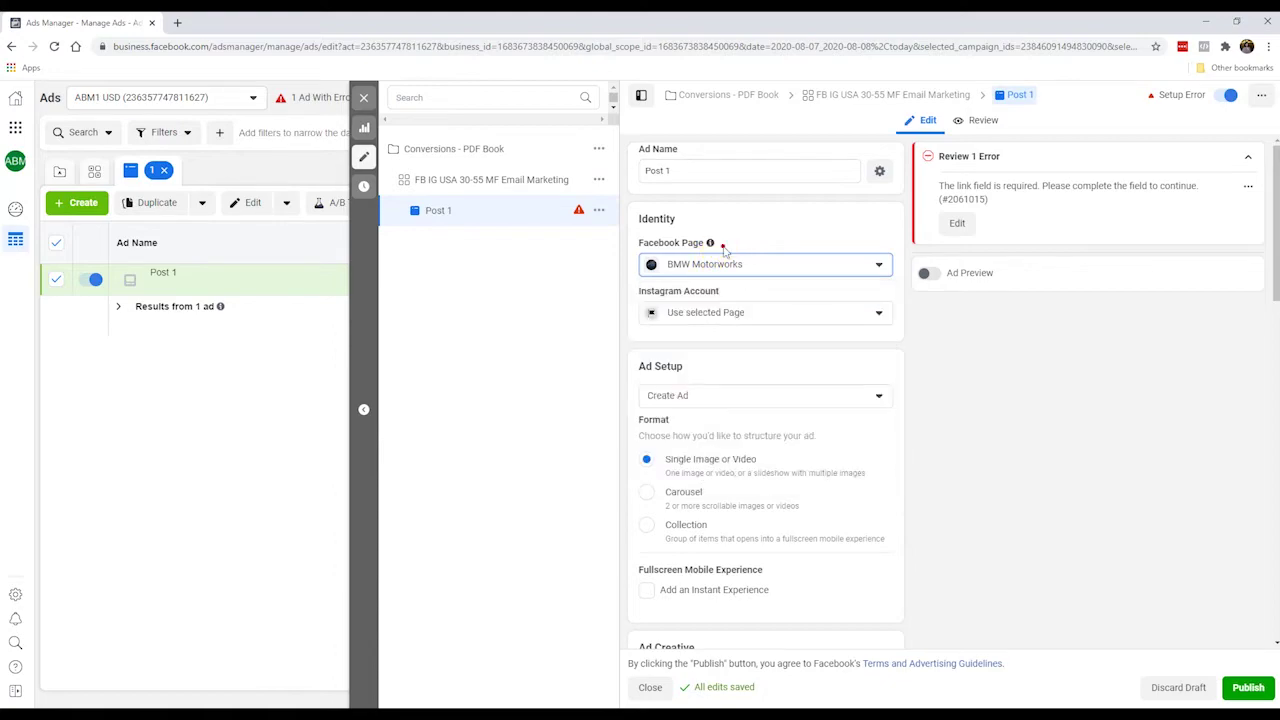
left_click(716, 313)
left_click(719, 314)
left_click(719, 314)
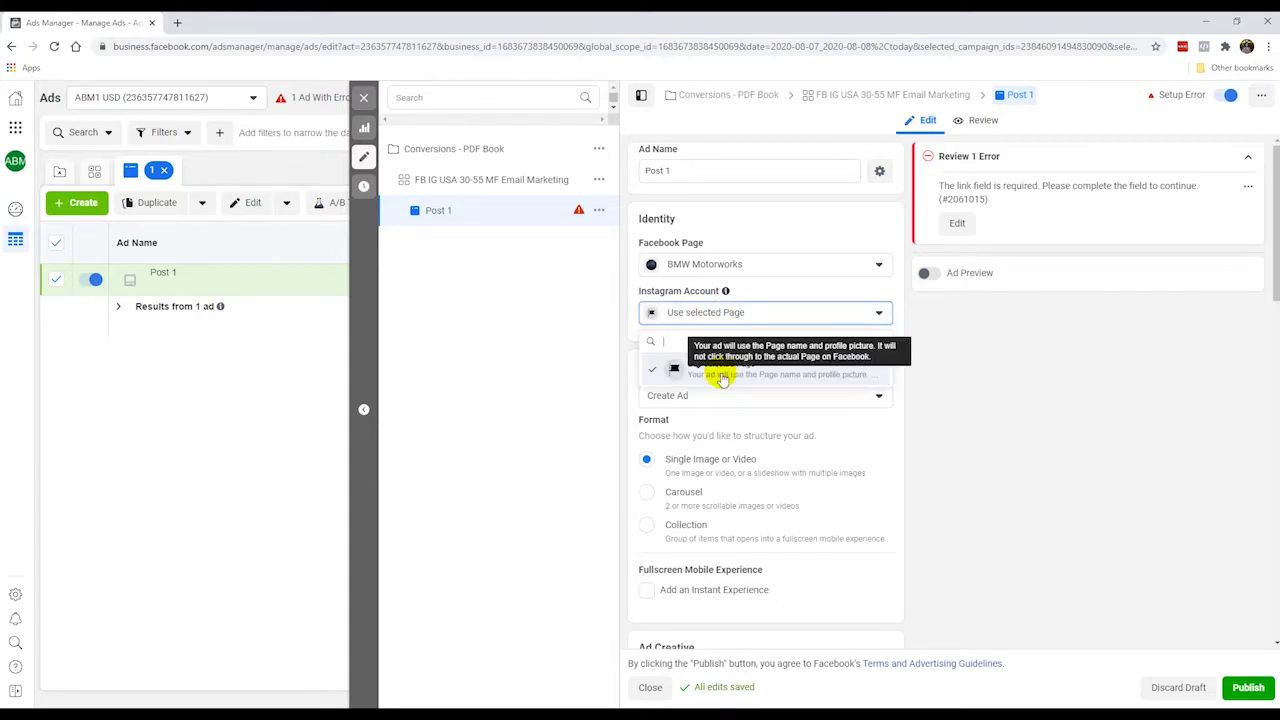
left_click(794, 291)
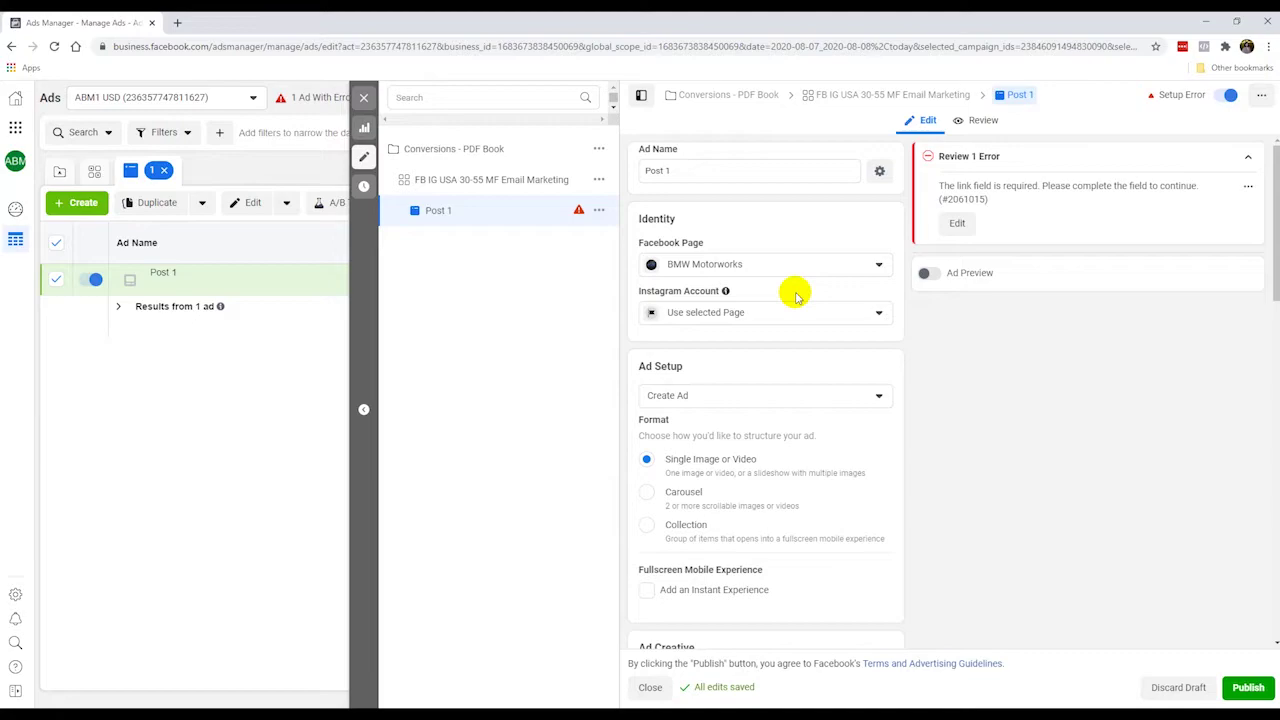
- Try adding an Instant Experience to the ad, then take it off again
scroll(760, 380, "down", 1)
scroll(678, 365, "down", 1)
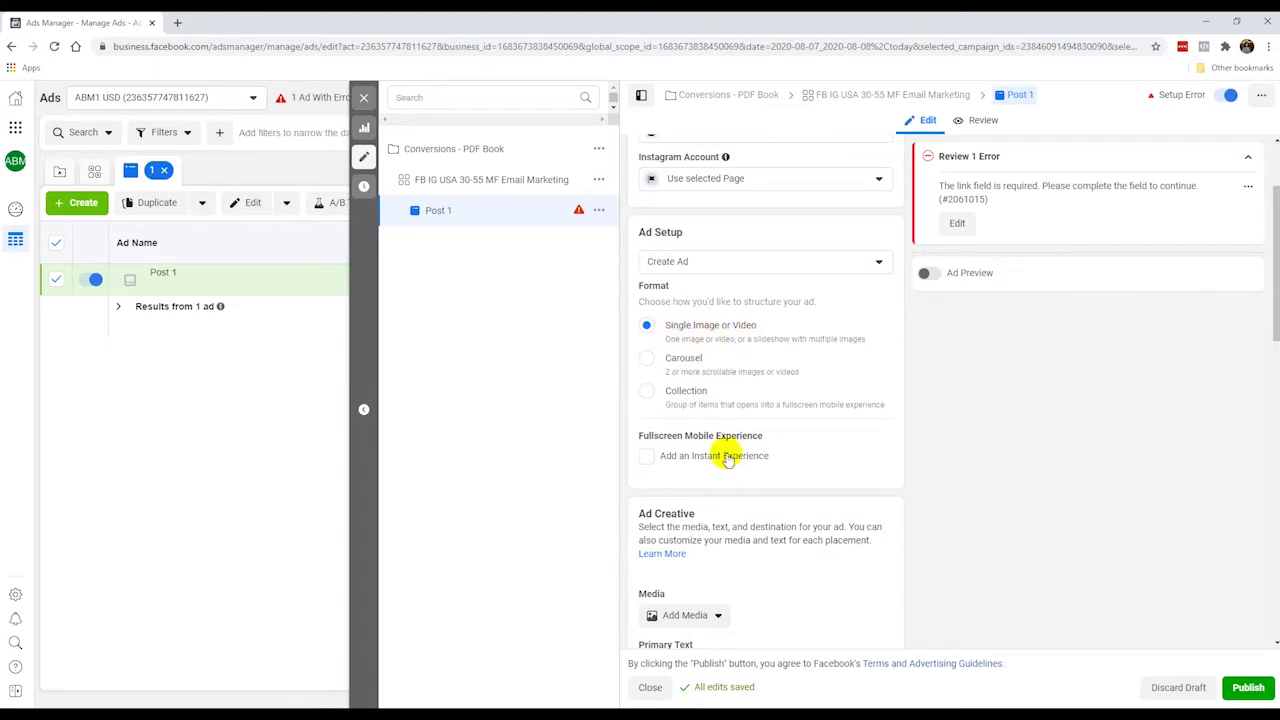
scroll(718, 465, "down", 1)
scroll(720, 465, "down", 2)
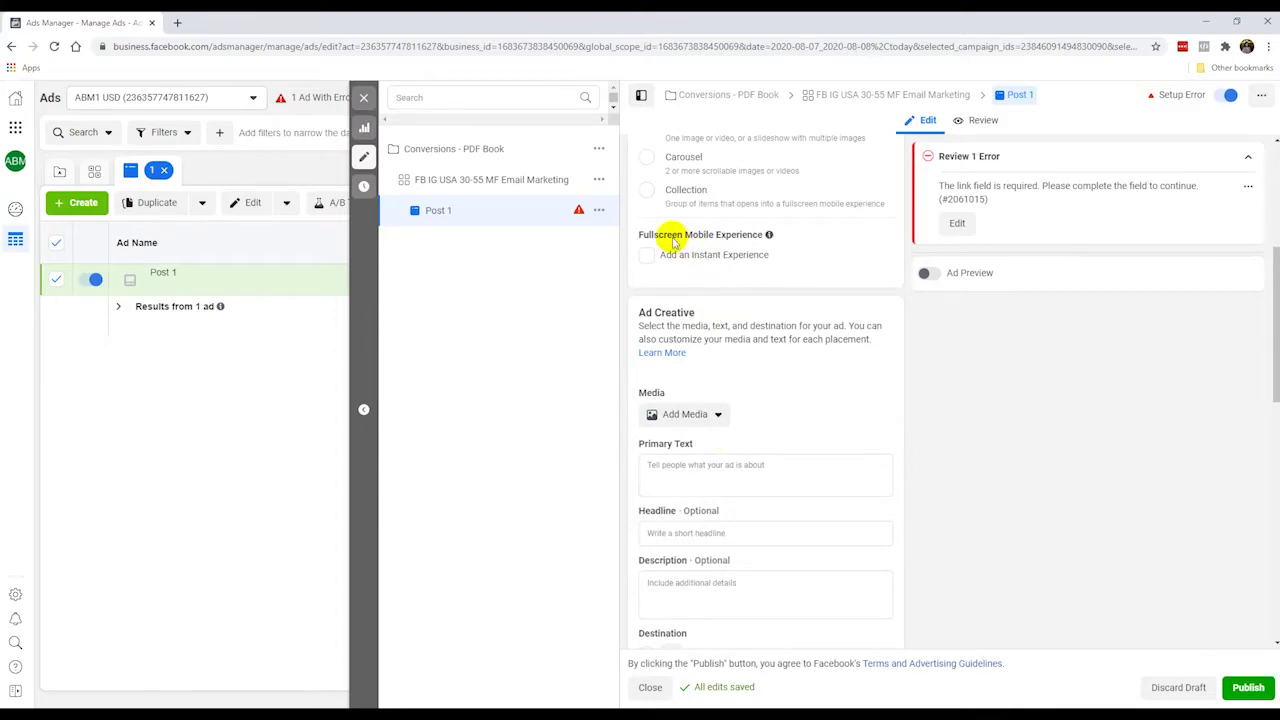
mouse_move(770, 236)
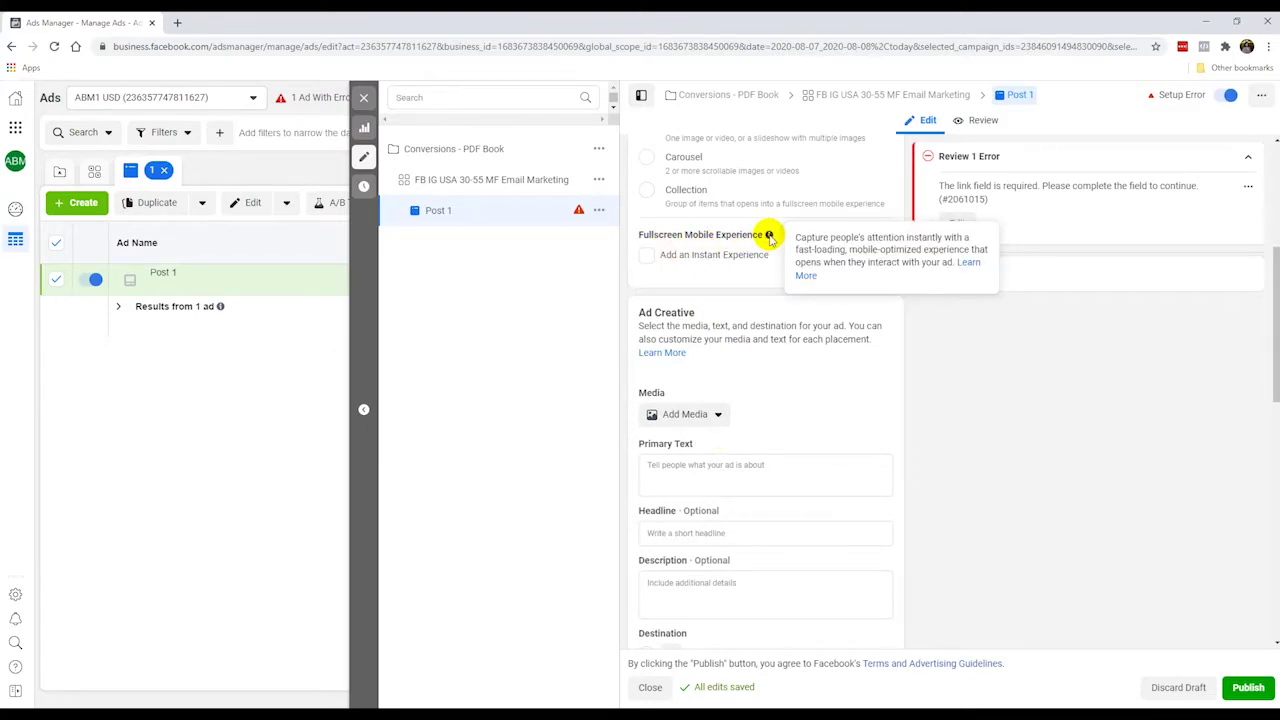
left_click(646, 255)
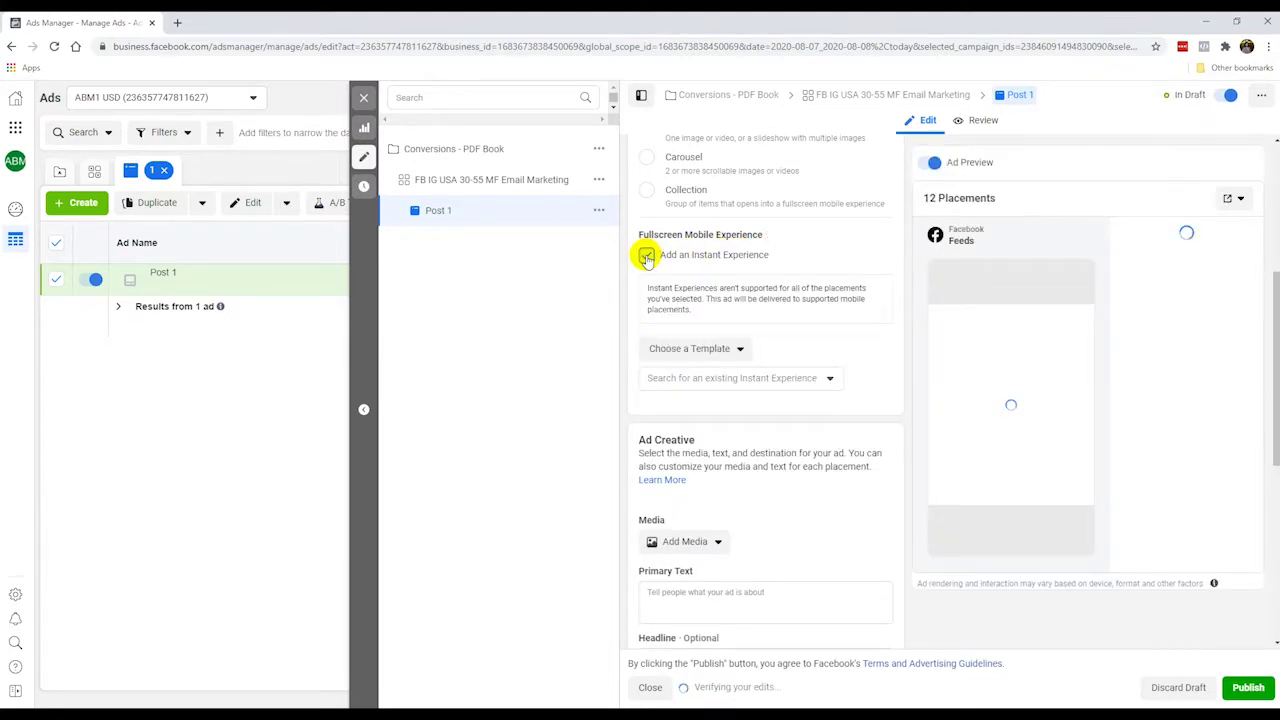
left_click(646, 255)
- Examine the ad creative's media, primary text, headline, description and website destination fields
scroll(740, 380, "down", 1)
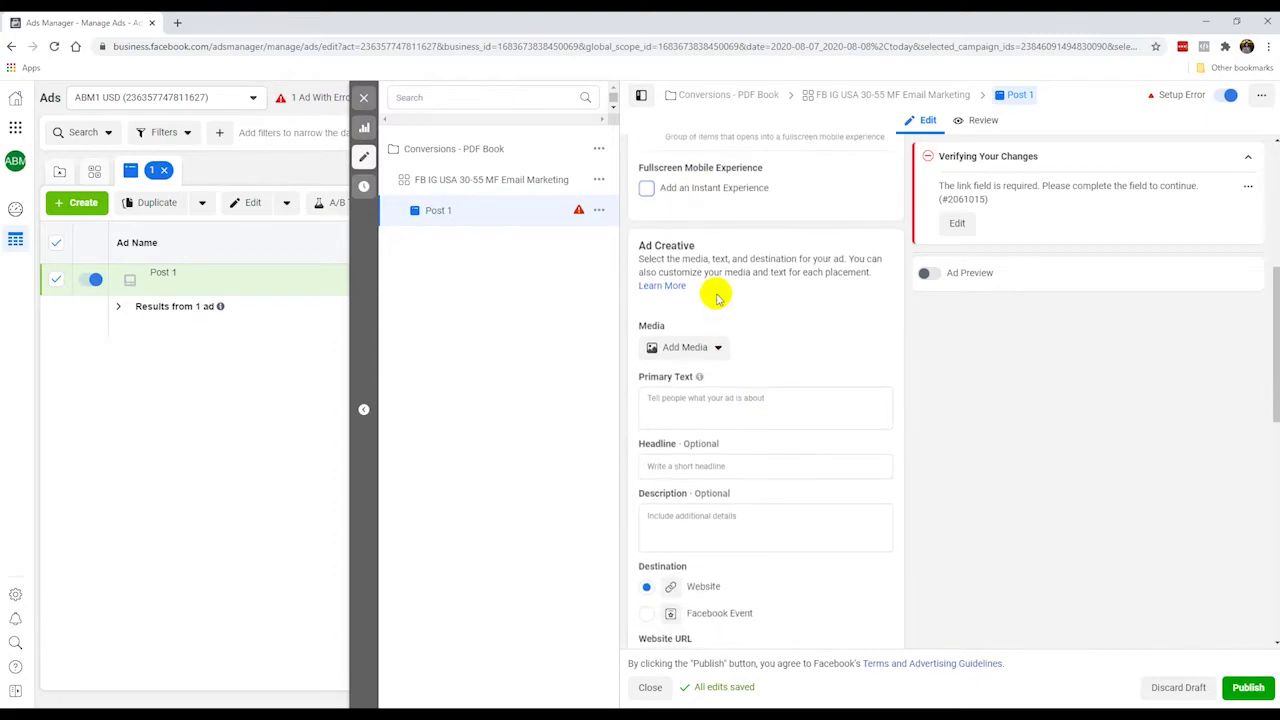
scroll(690, 255, "down", 2)
mouse_move(703, 244)
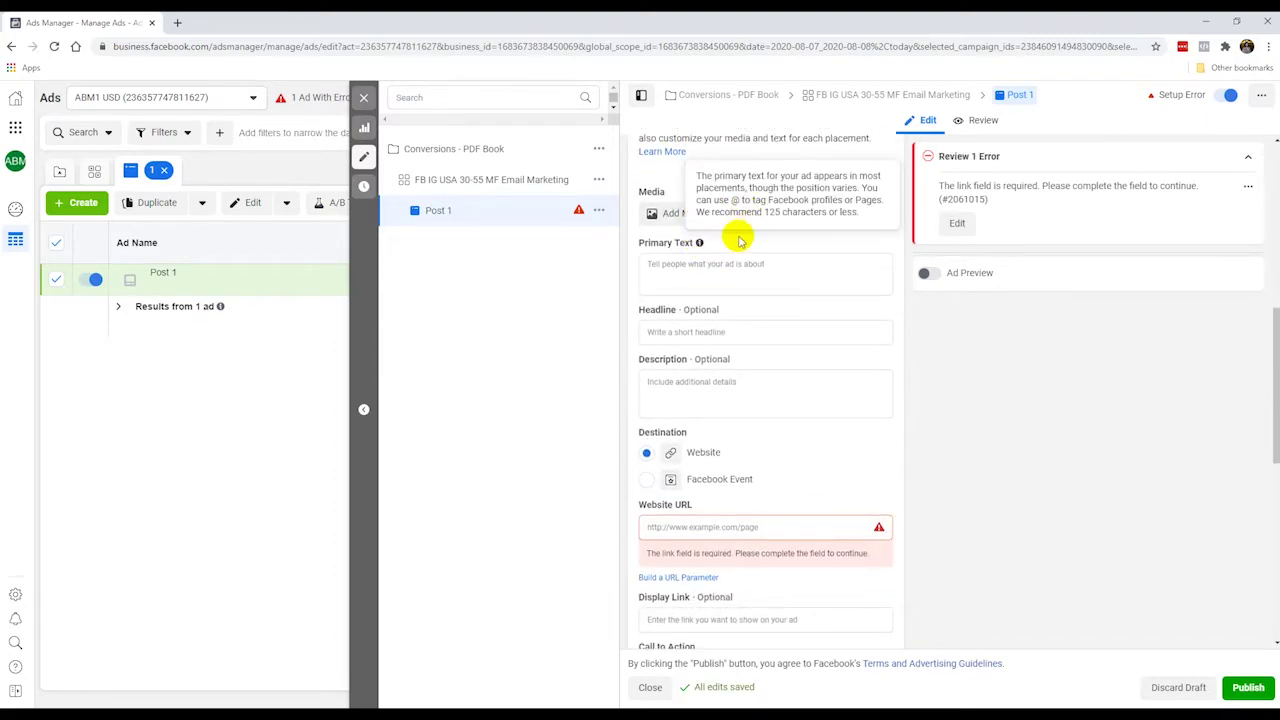
scroll(745, 265, "up", 1)
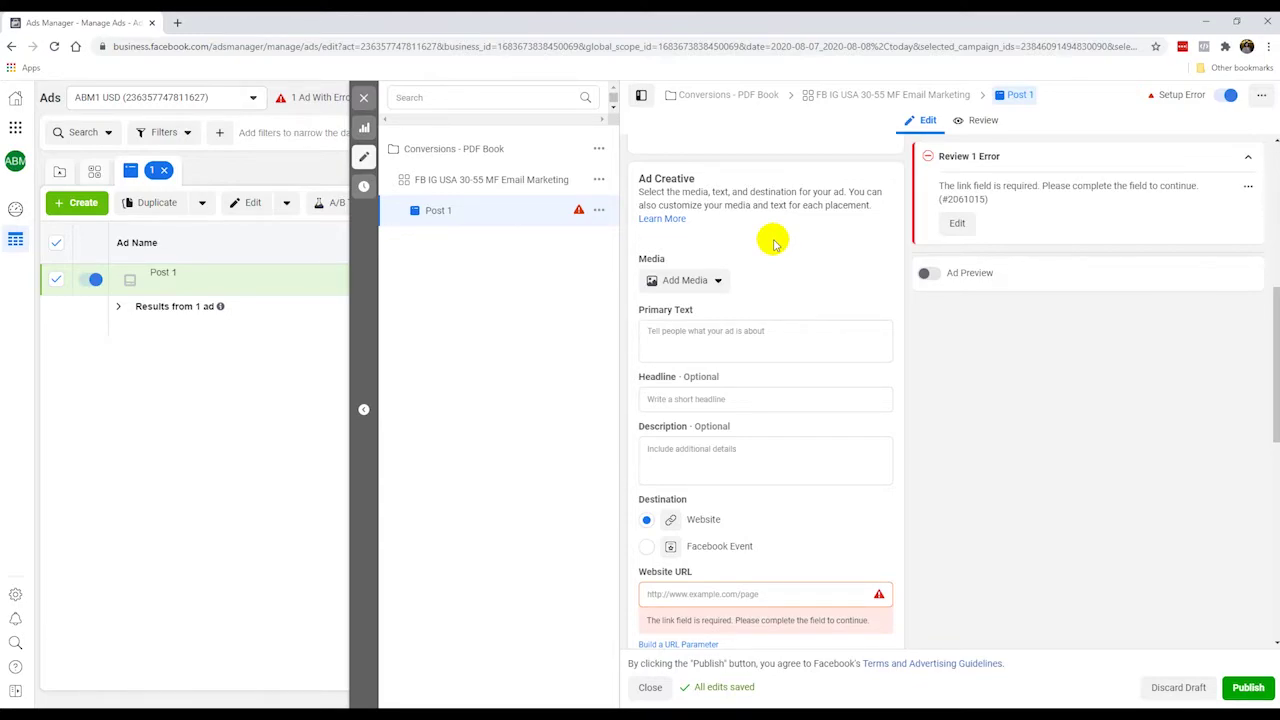
left_click(703, 337)
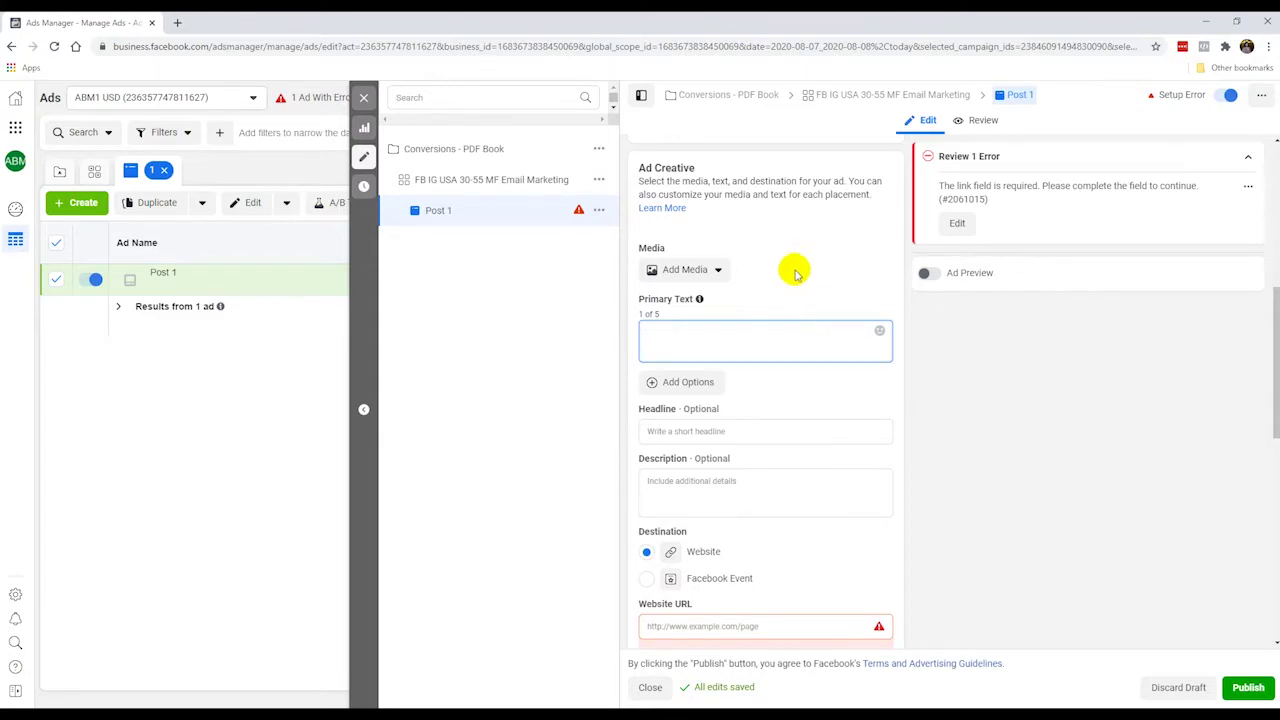
- Start adding an image to the ad creative and search the free stock photos for "social media"
left_click(690, 271)
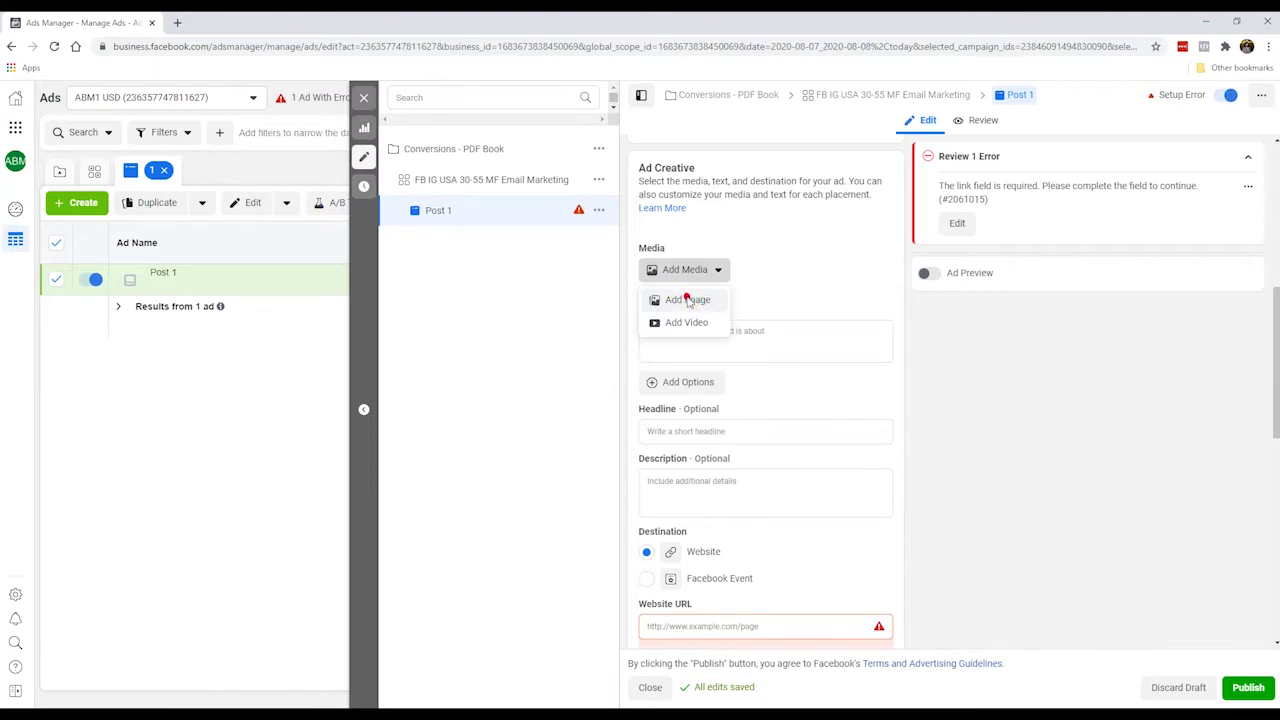
left_click(688, 301)
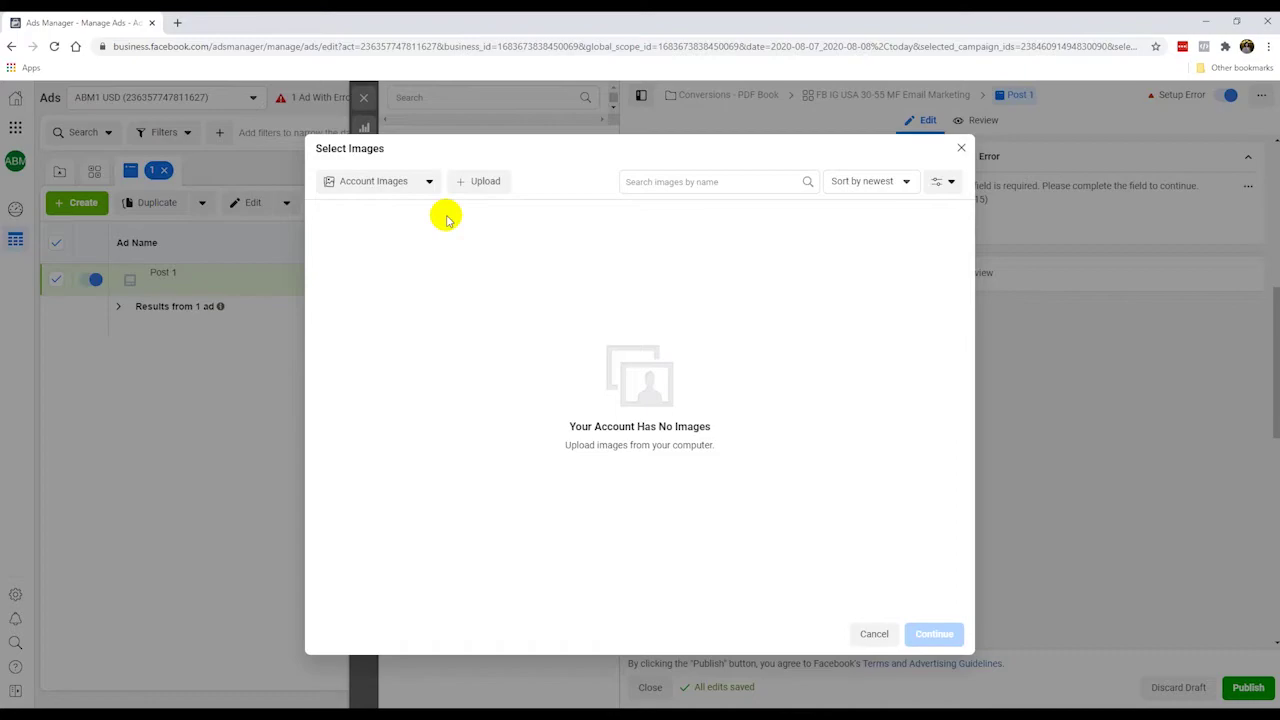
left_click(386, 182)
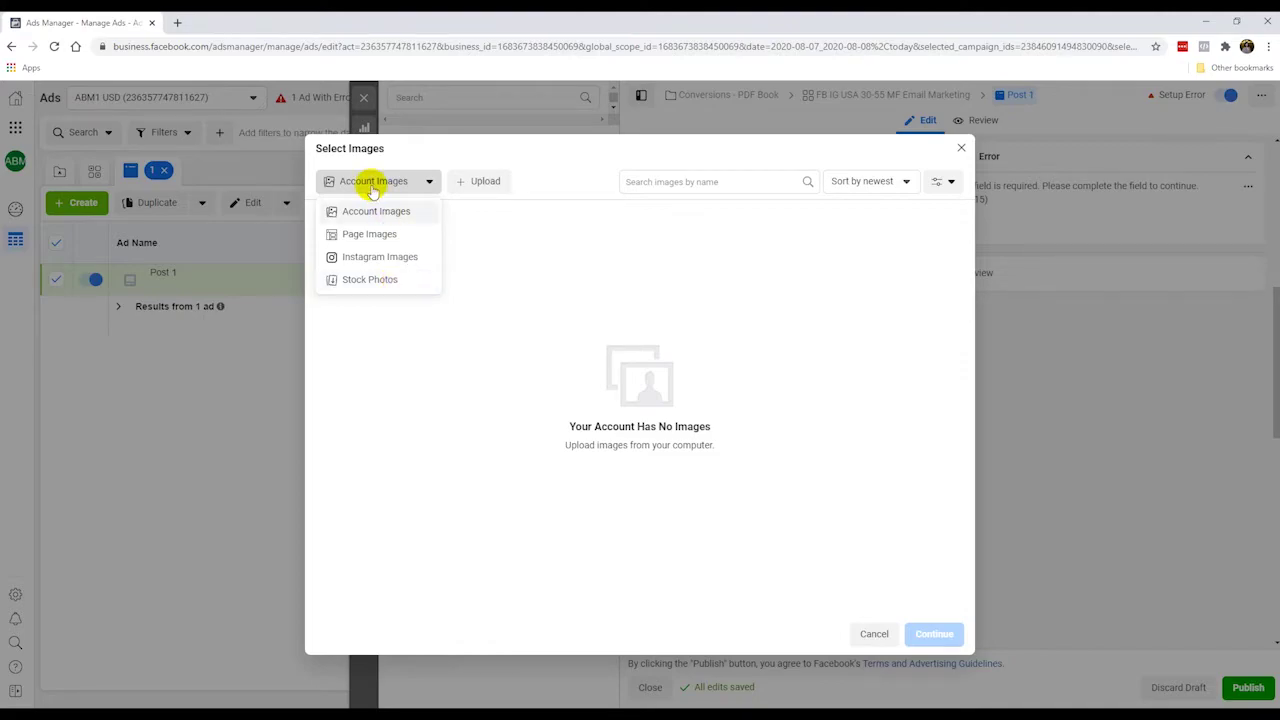
left_click(372, 280)
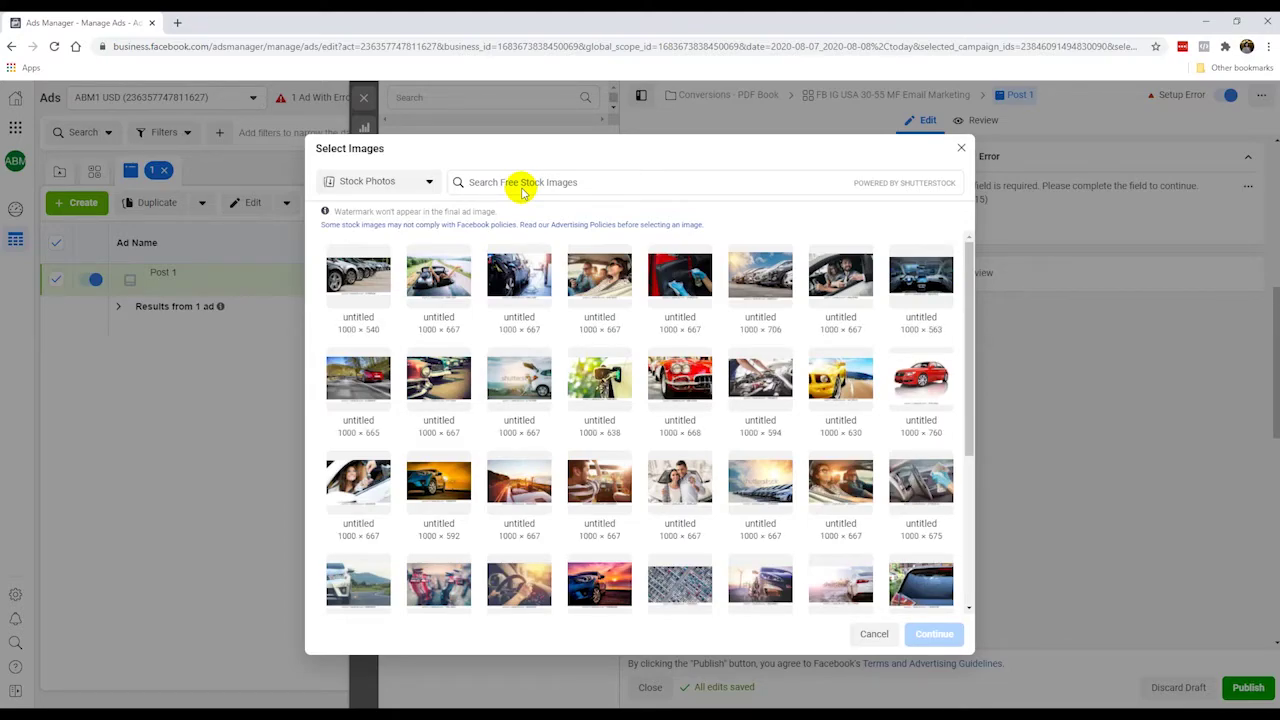
left_click(560, 182)
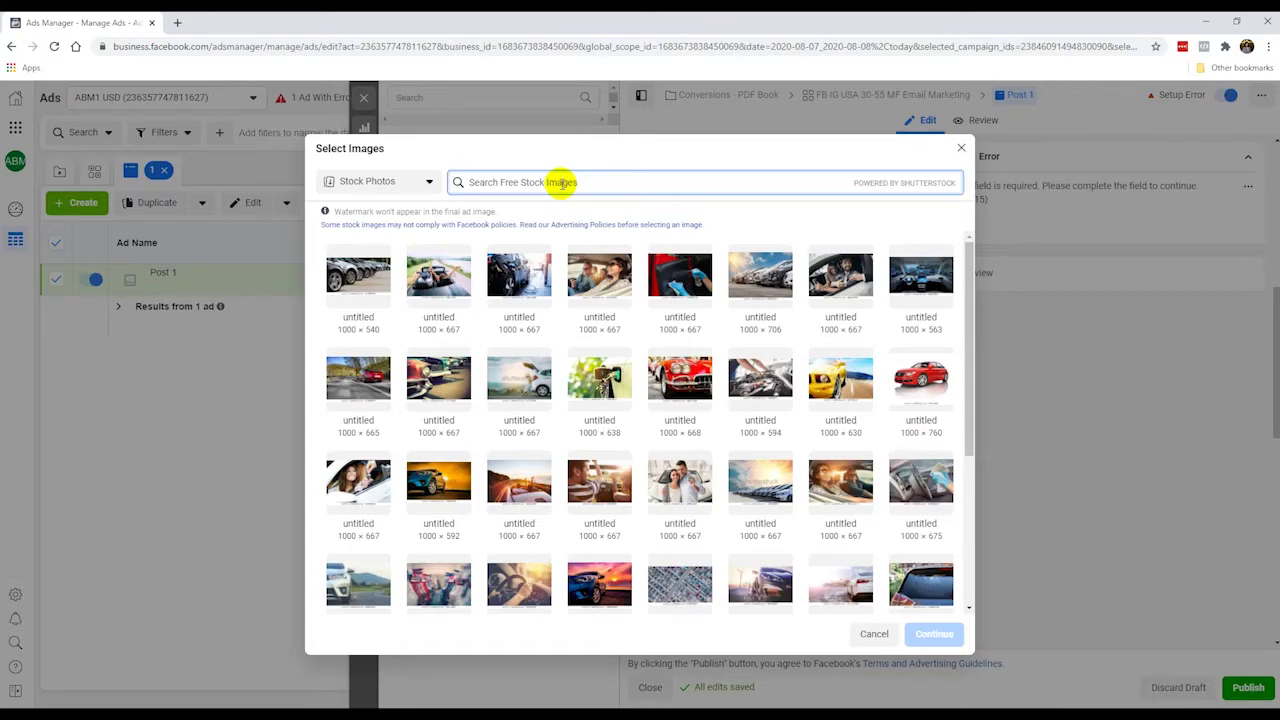
type("social media")
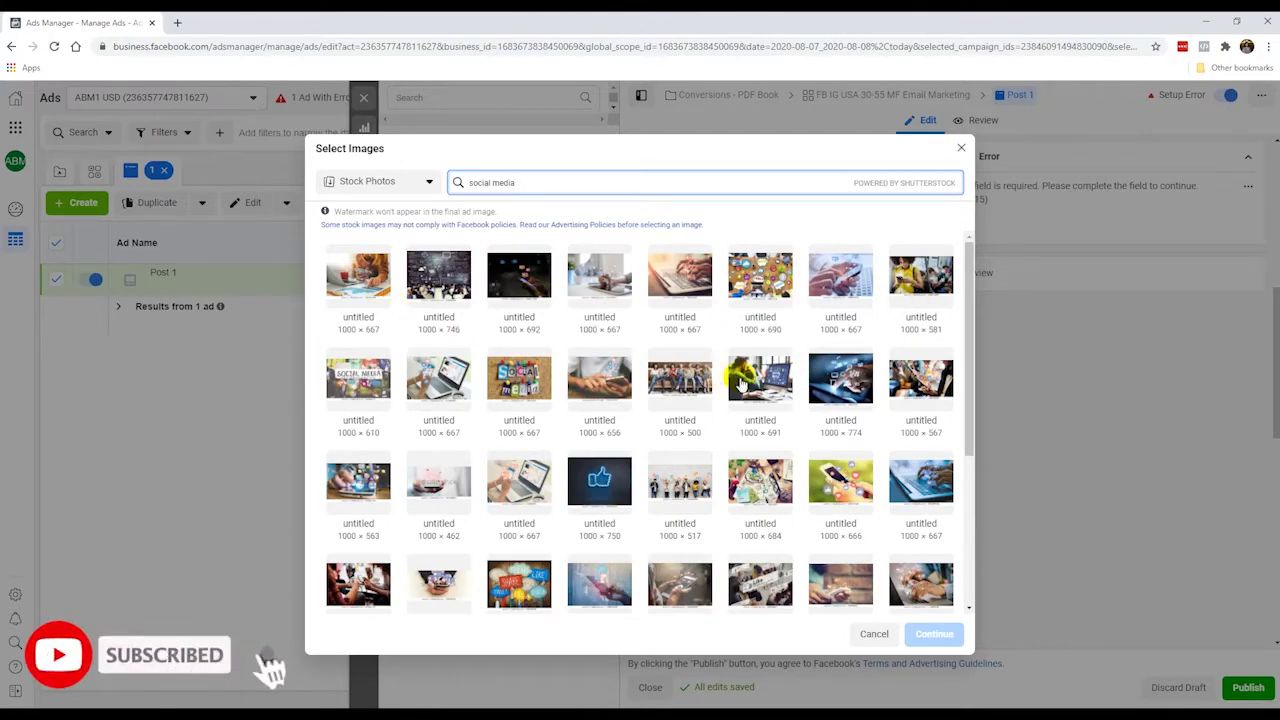
- Use the 1000 × 610 stock photo with the "SOCIAL MEDIA" lettering as the ad's image
left_click(757, 387)
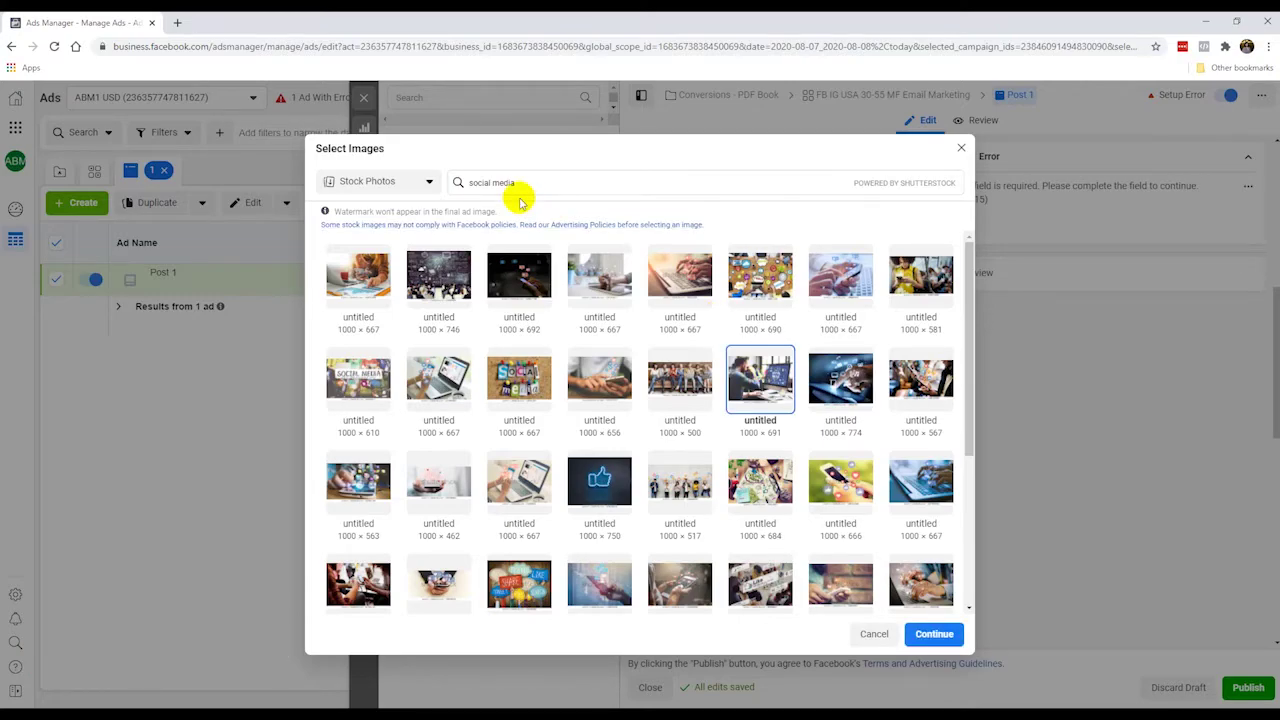
left_click_drag(536, 182, 420, 178)
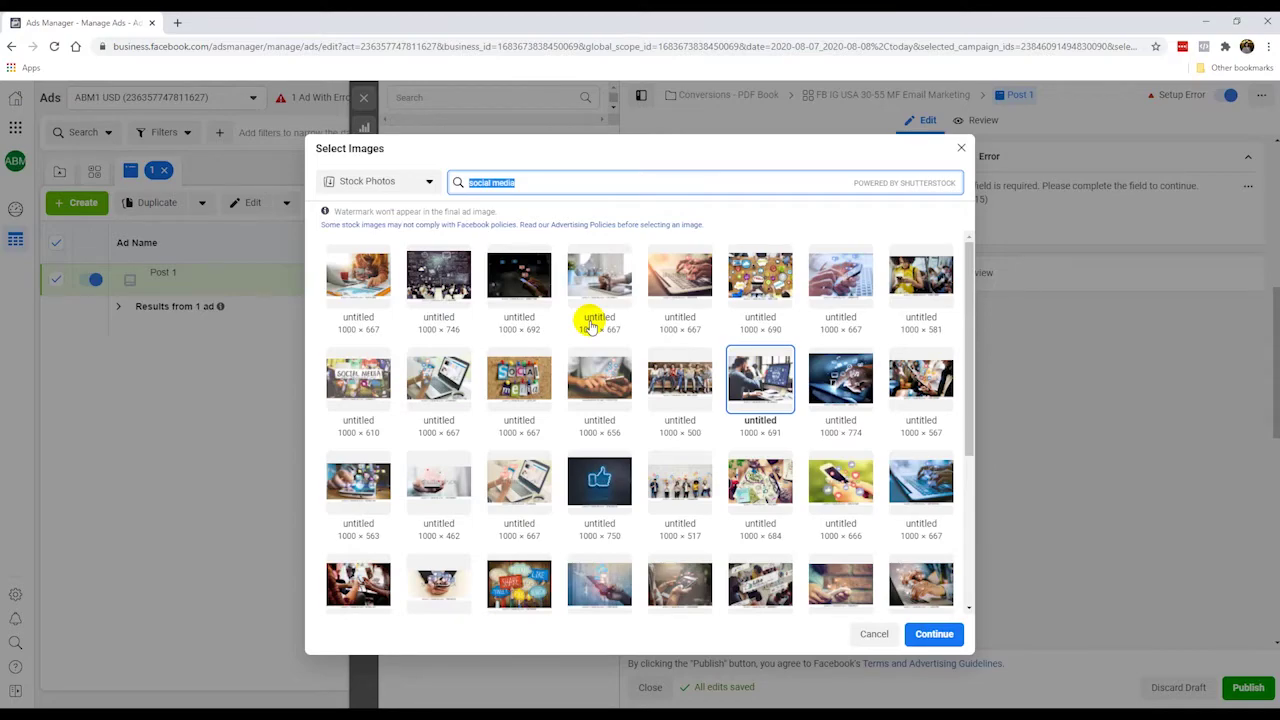
left_click(343, 376)
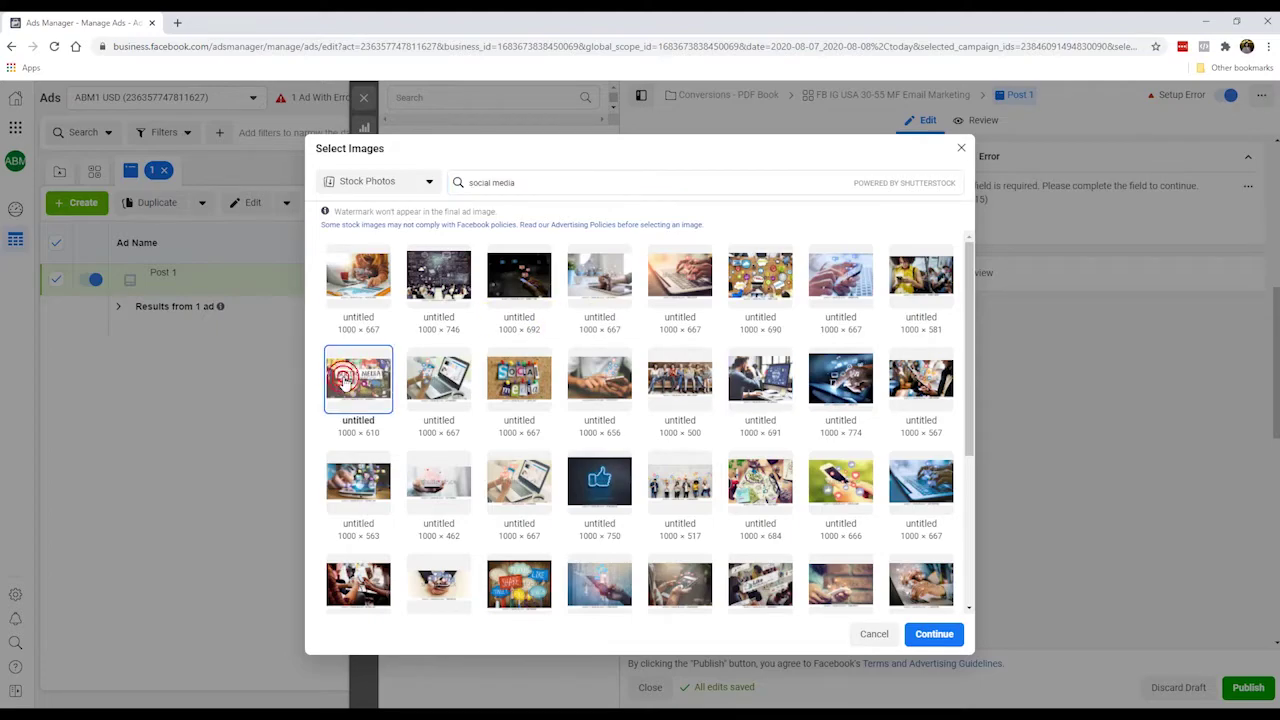
left_click(922, 634)
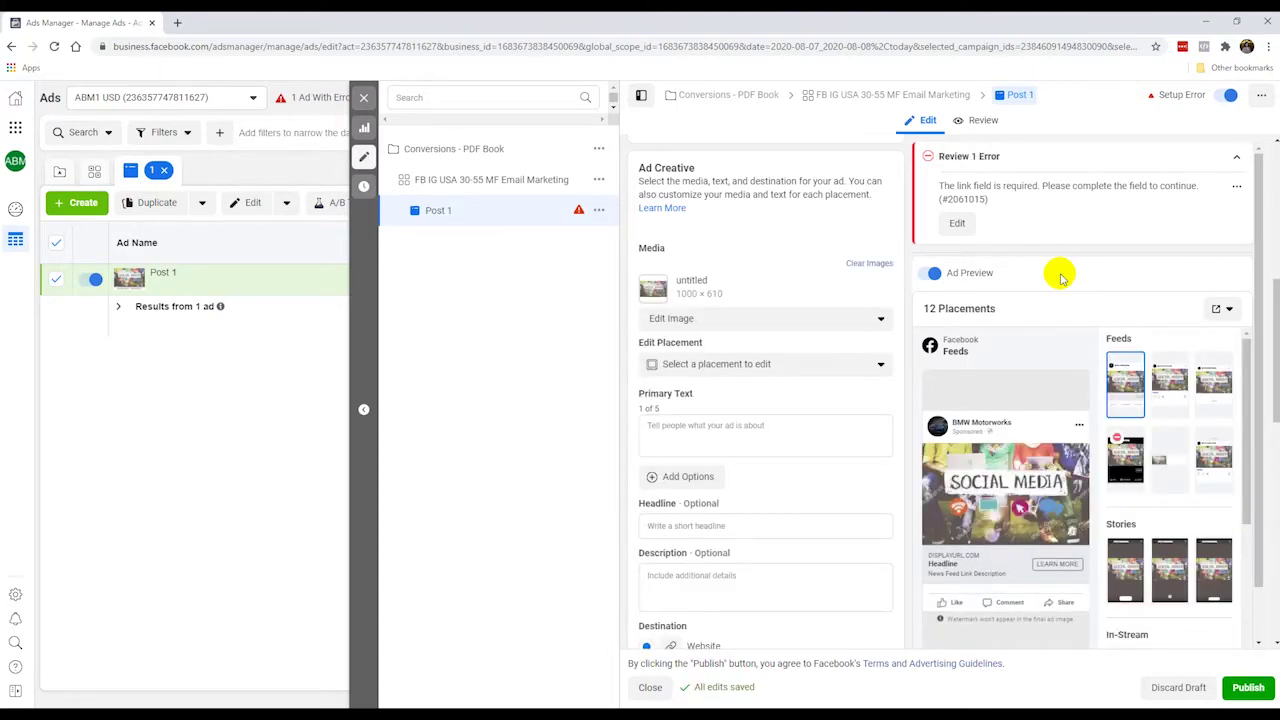
- Clear the current image from the ad creative and start adding another image from the free stock photos
scroll(765, 420, "down", 3)
scroll(1130, 475, "down", 2)
scroll(1130, 475, "down", 2)
scroll(1060, 505, "up", 3)
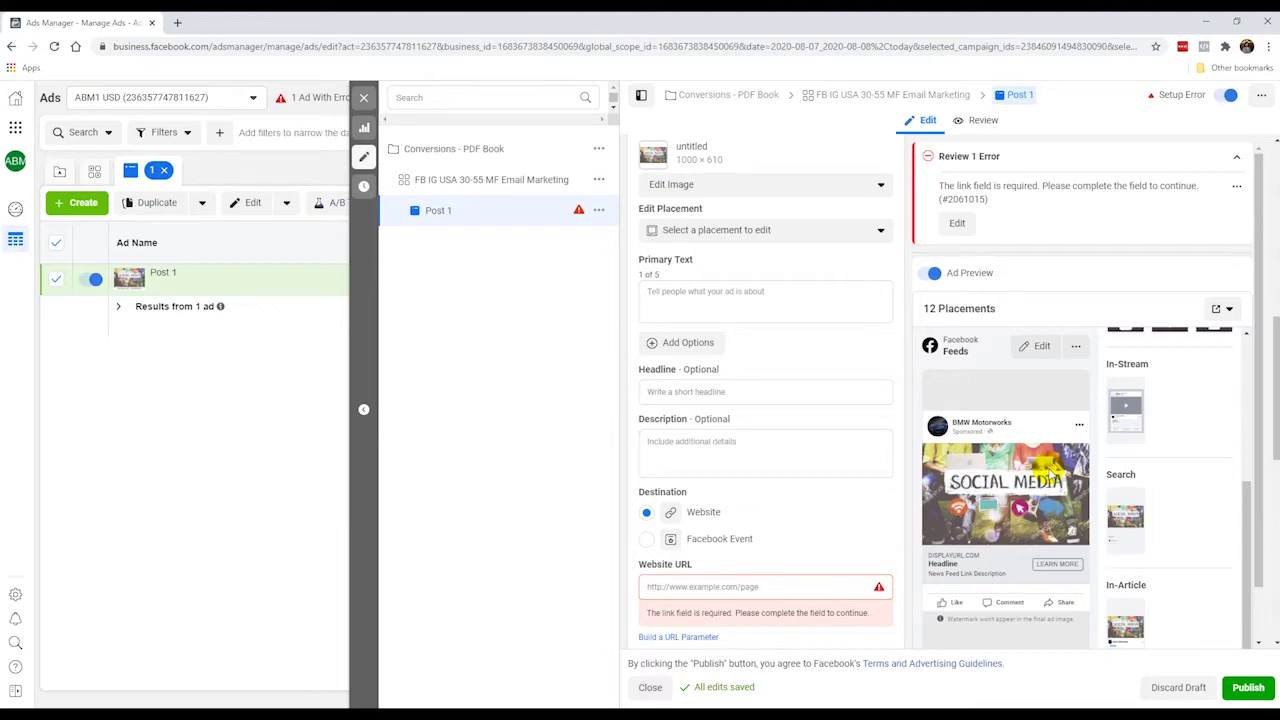
scroll(839, 453, "up", 3)
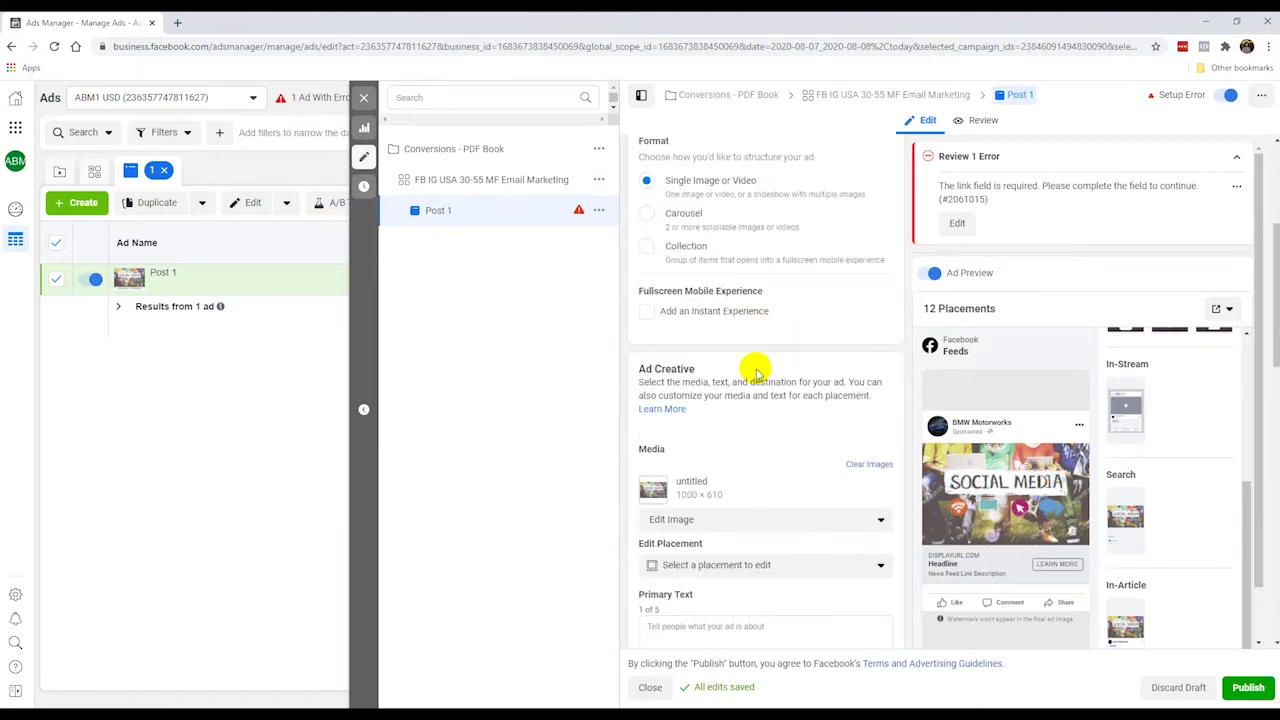
left_click(868, 398)
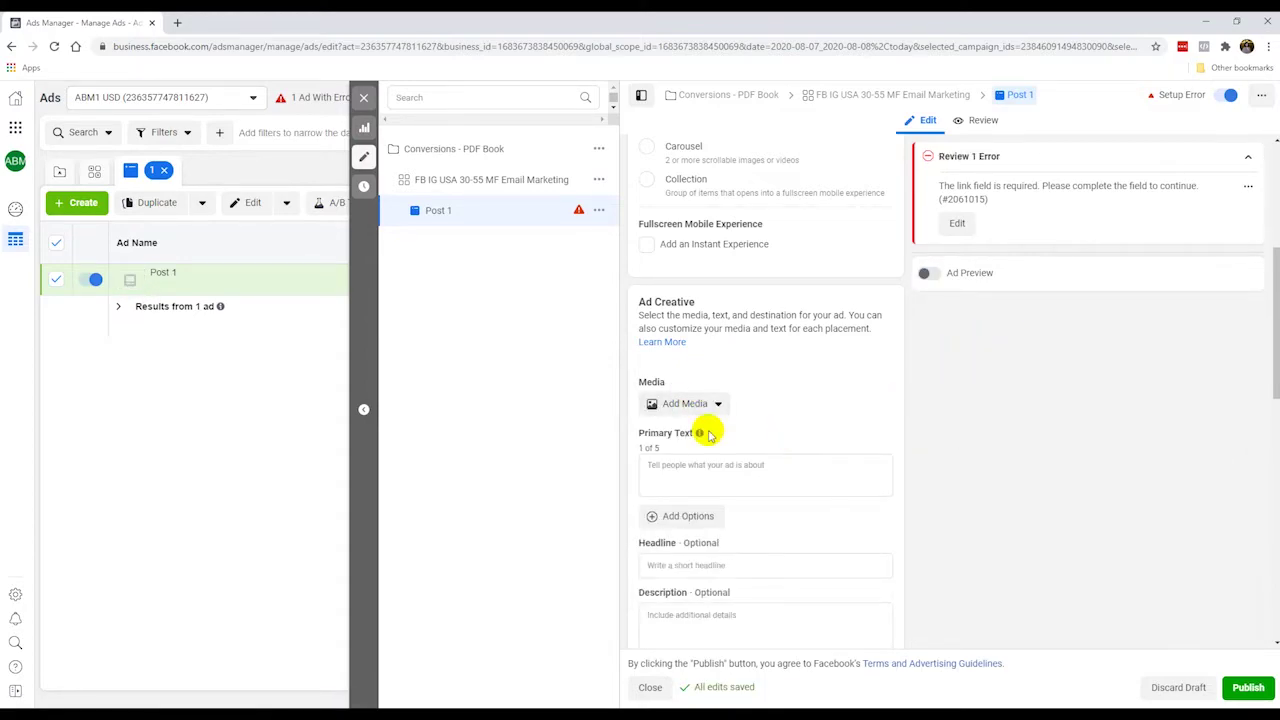
left_click(668, 406)
left_click(668, 434)
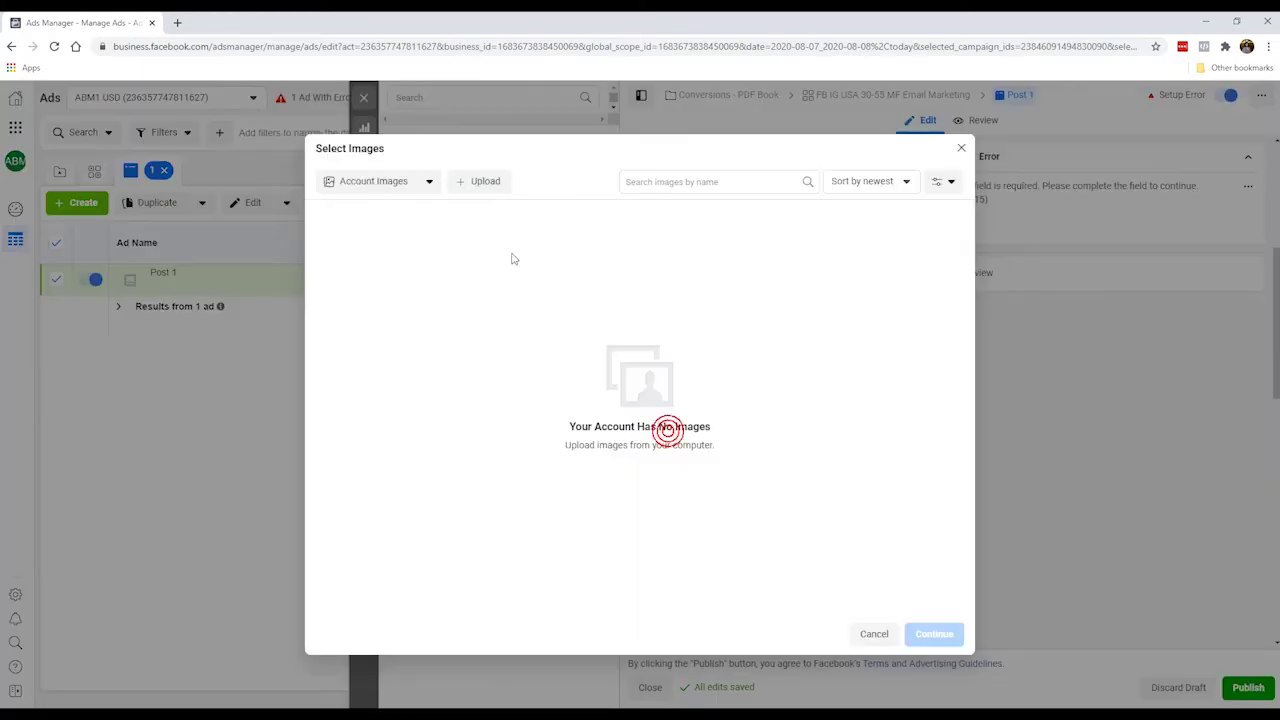
left_click(375, 183)
left_click(370, 279)
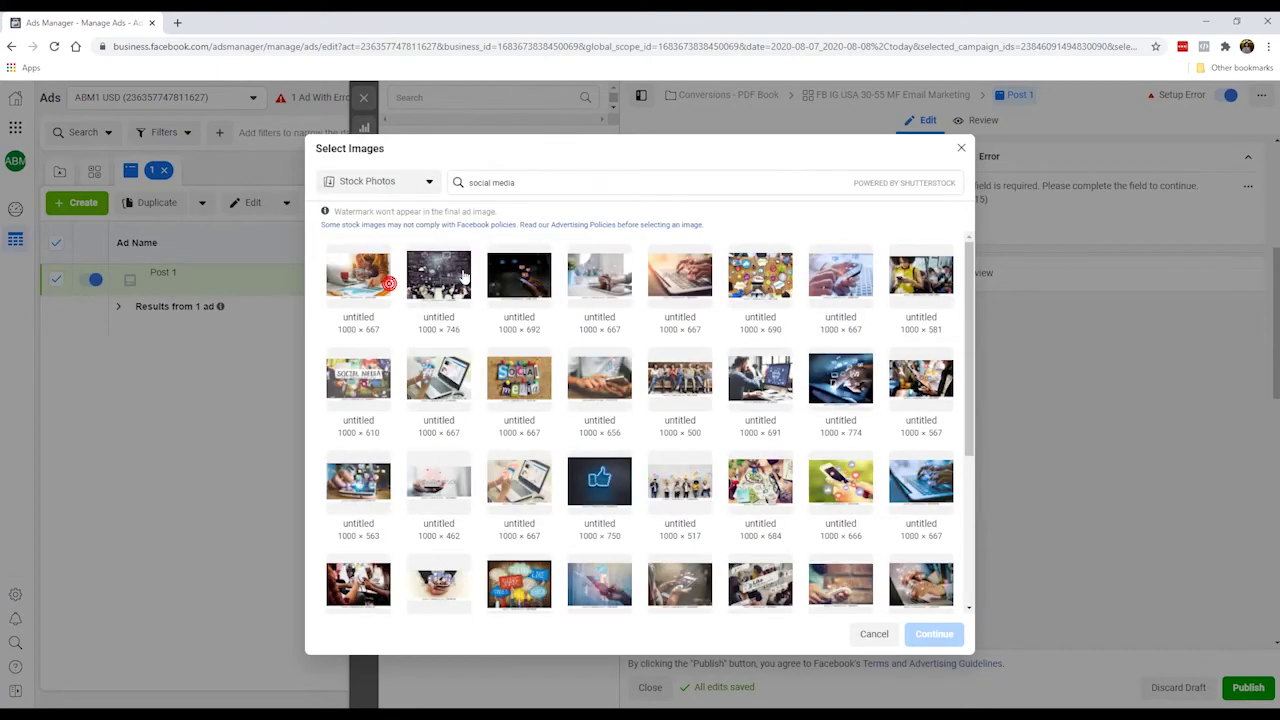
- Try a stock photo search for "bikini", then clear the search term
left_click(522, 185)
key("ctrl+a")
type("blkini")
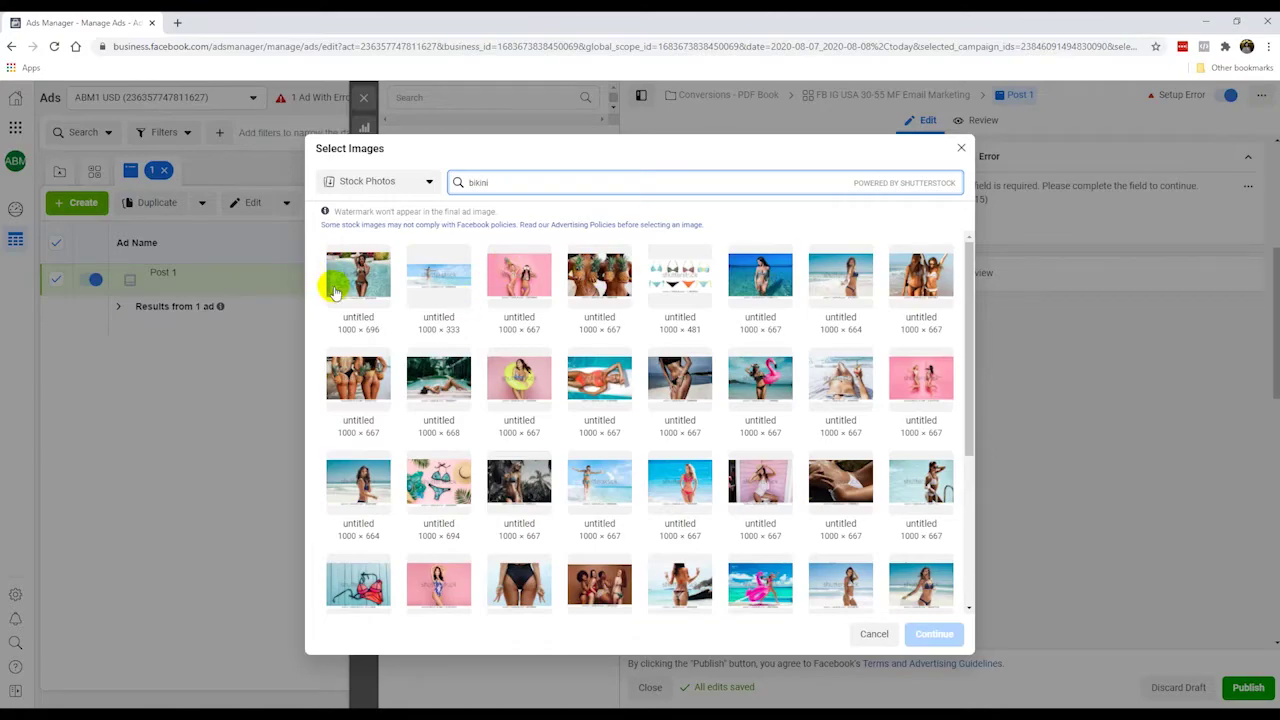
left_click_drag(545, 184, 457, 195)
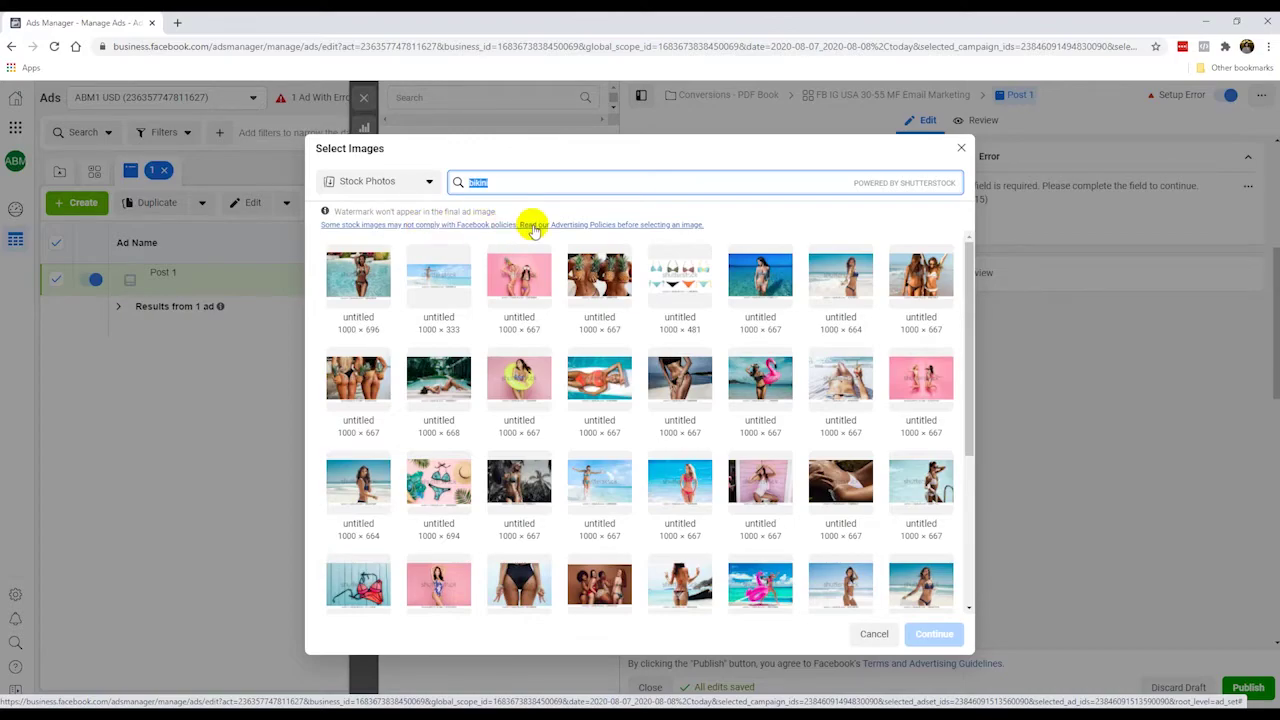
left_click(494, 183)
key("ctrl+a")
key("BackSpace")
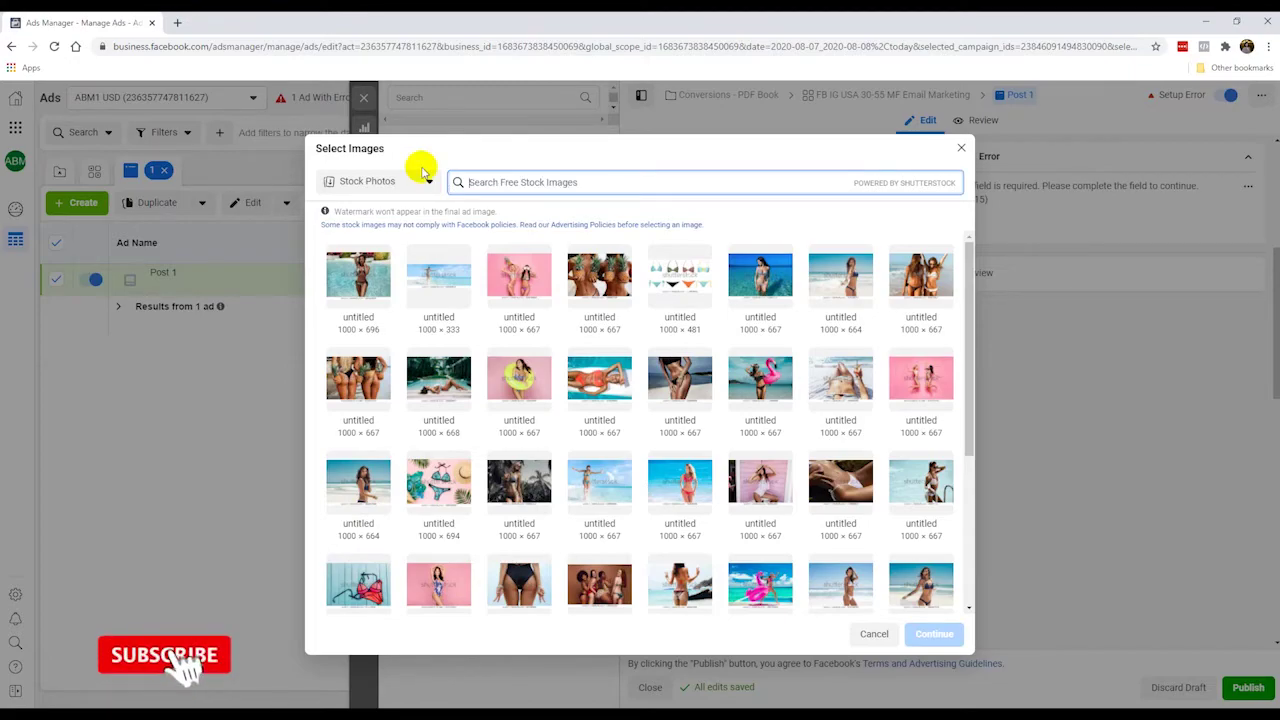
- Search the stock photos for "social media" and use the 1000 × 691 photo of a man at a computer as the ad's image, with preview on
type("social media")
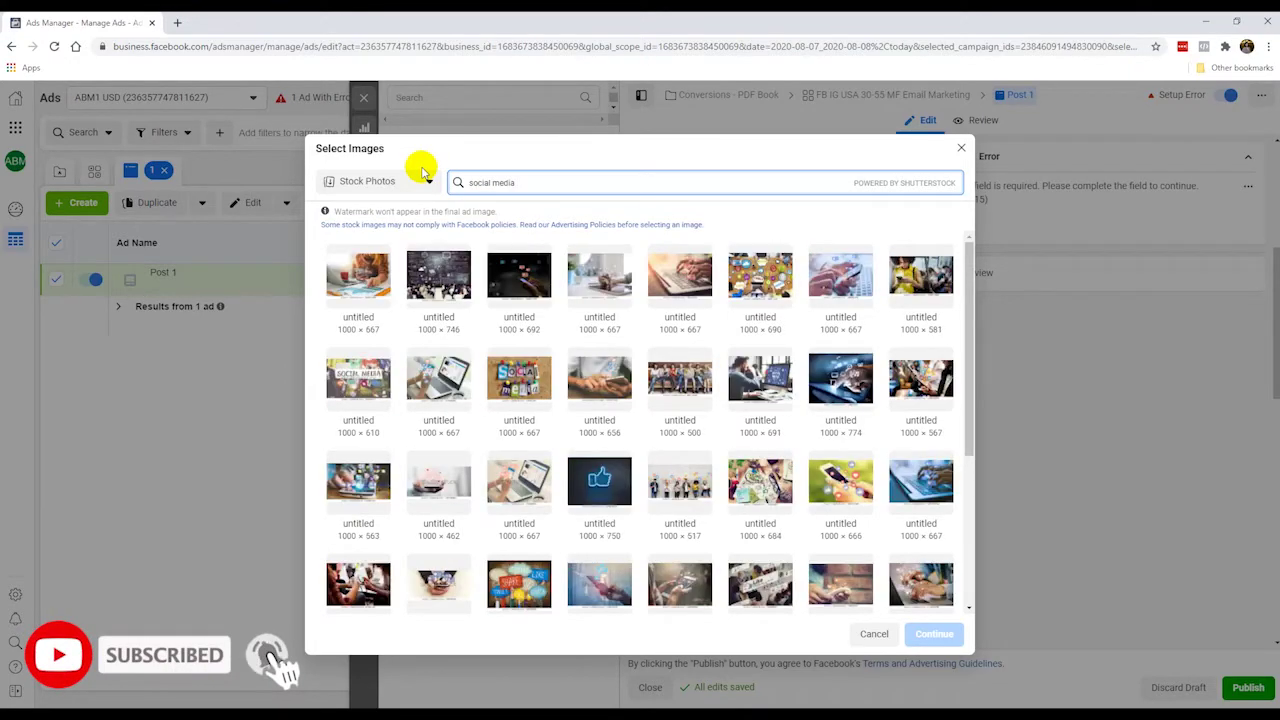
left_click(760, 378)
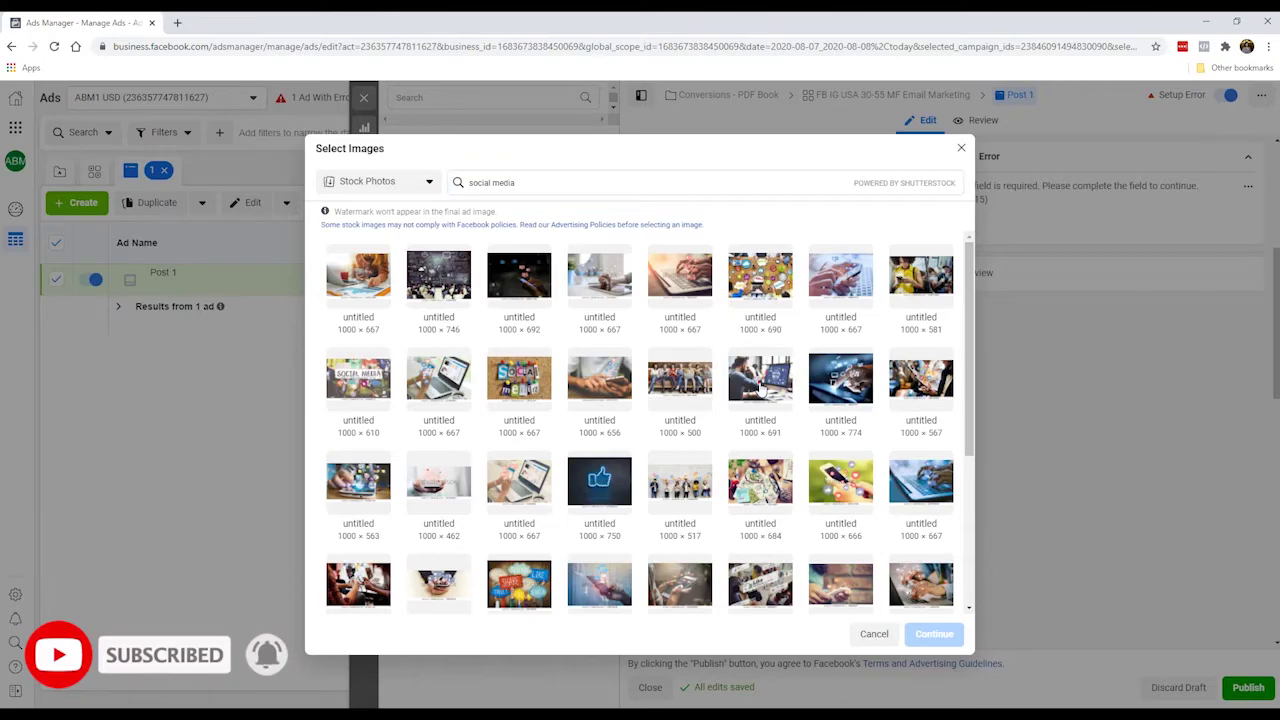
left_click(932, 636)
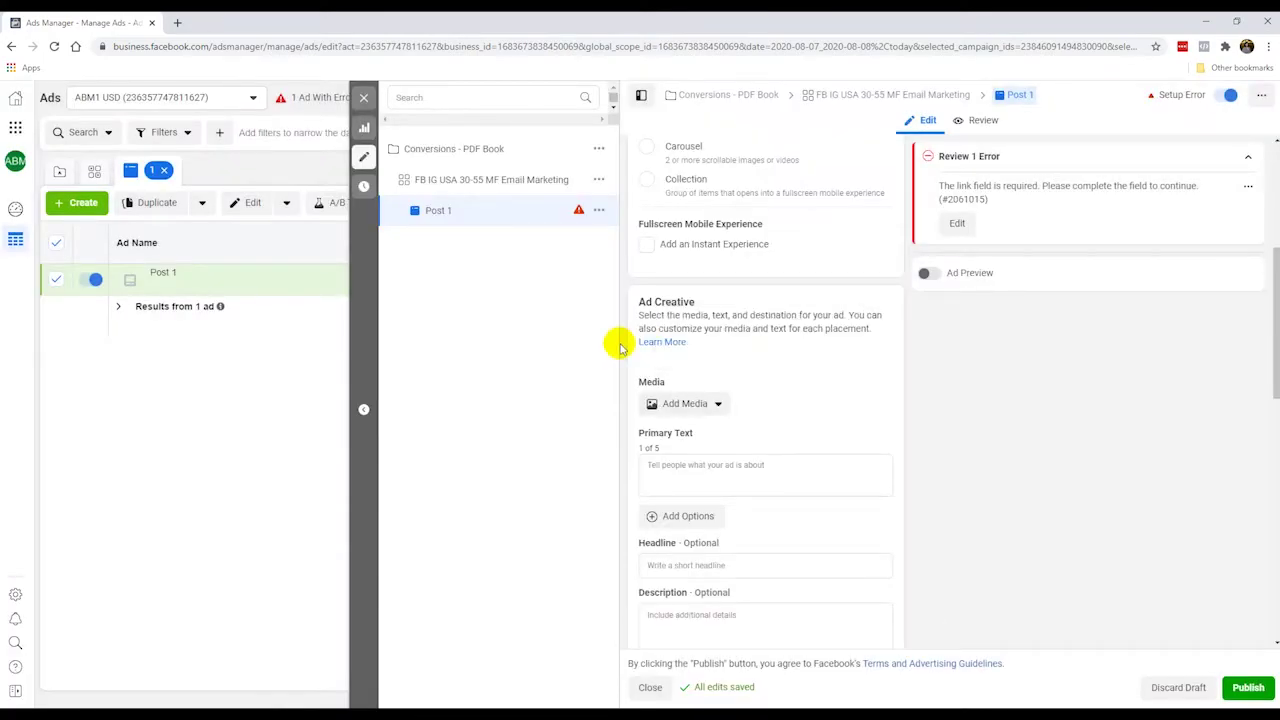
left_click(924, 273)
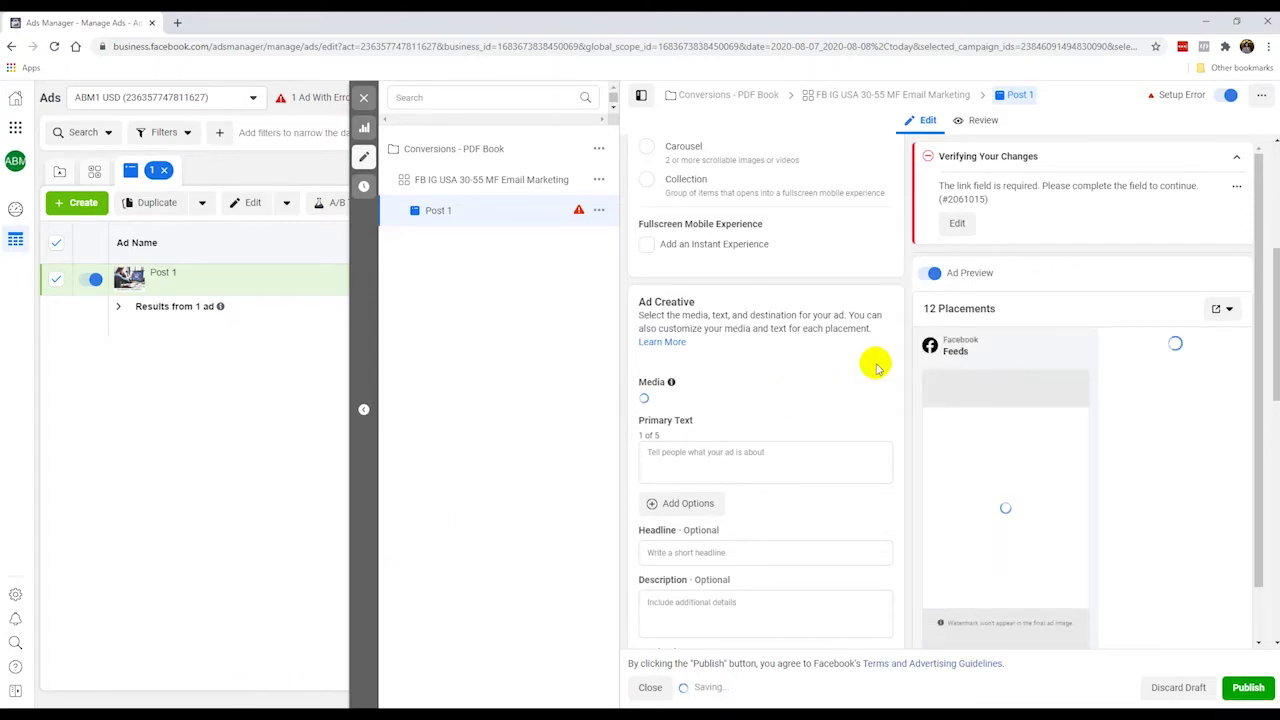
left_click(800, 452)
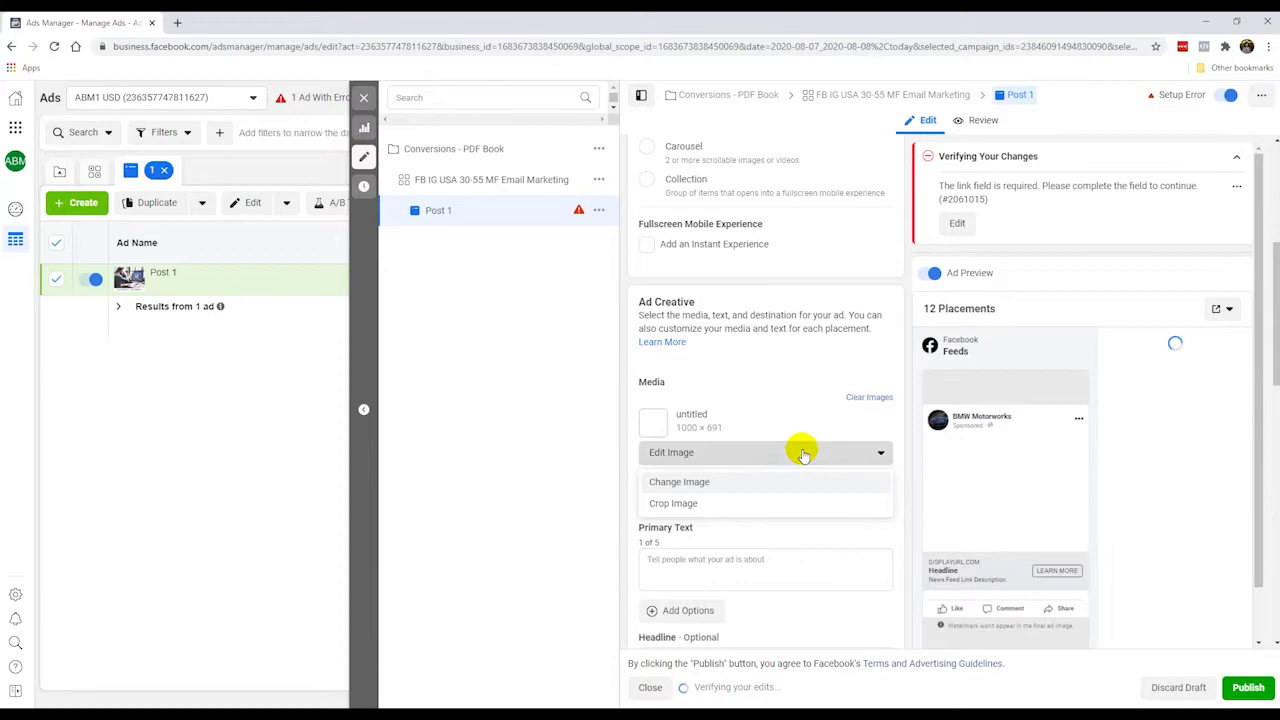
left_click(797, 356)
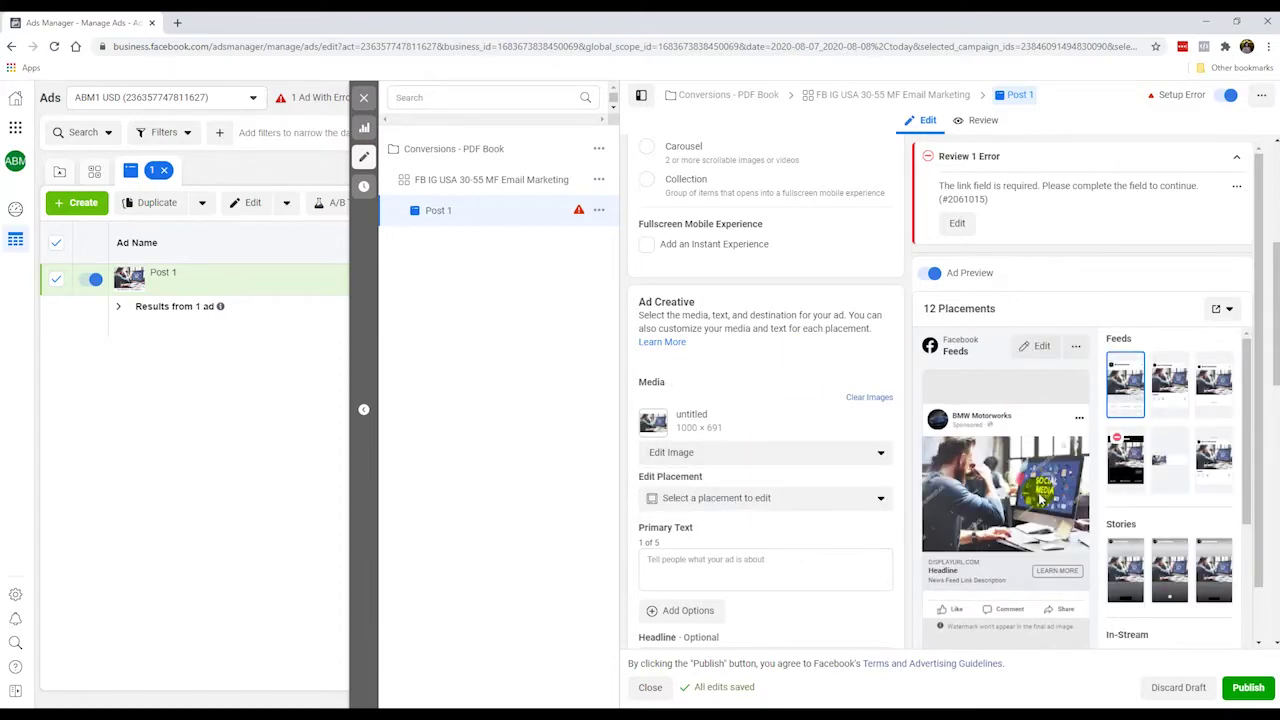
- Paste the "FREE BOOK: Ultimate FB Ads For Local Business" copy from the FB-AD-PDFBOOK Notepad file as primary text and remove its leading blank line
scroll(1037, 490, "down", 1)
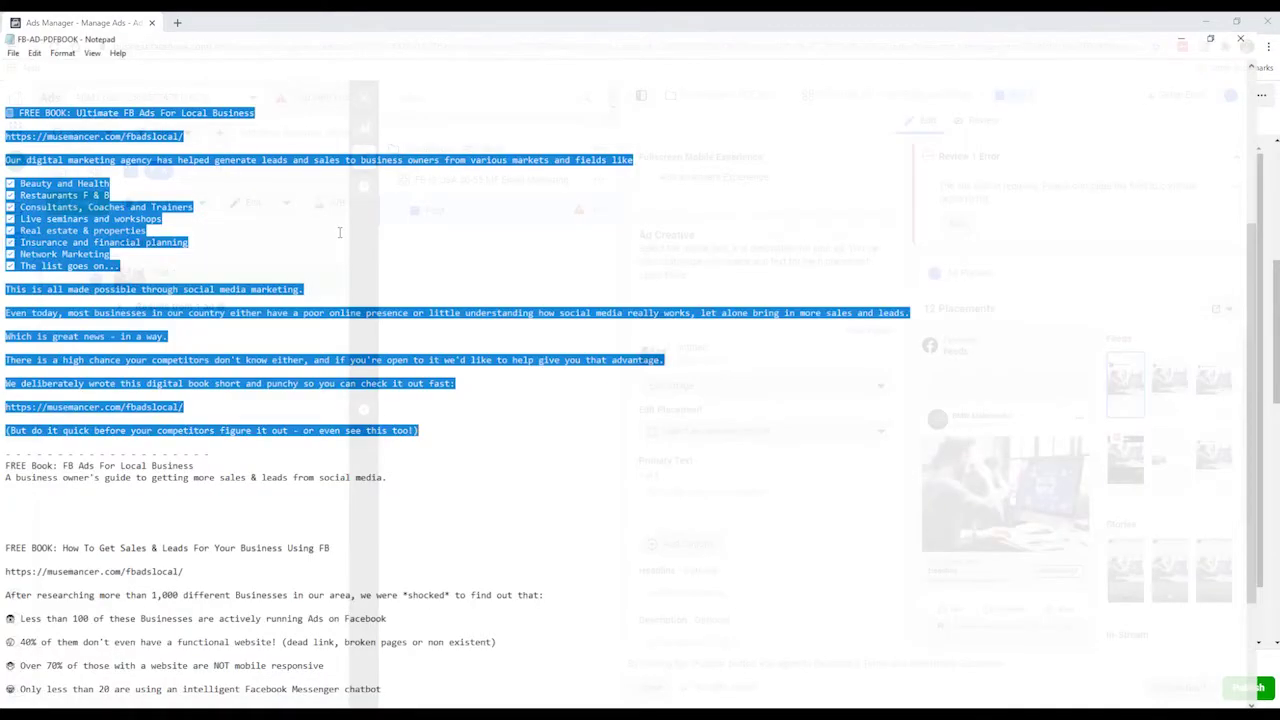
left_click(1205, 20)
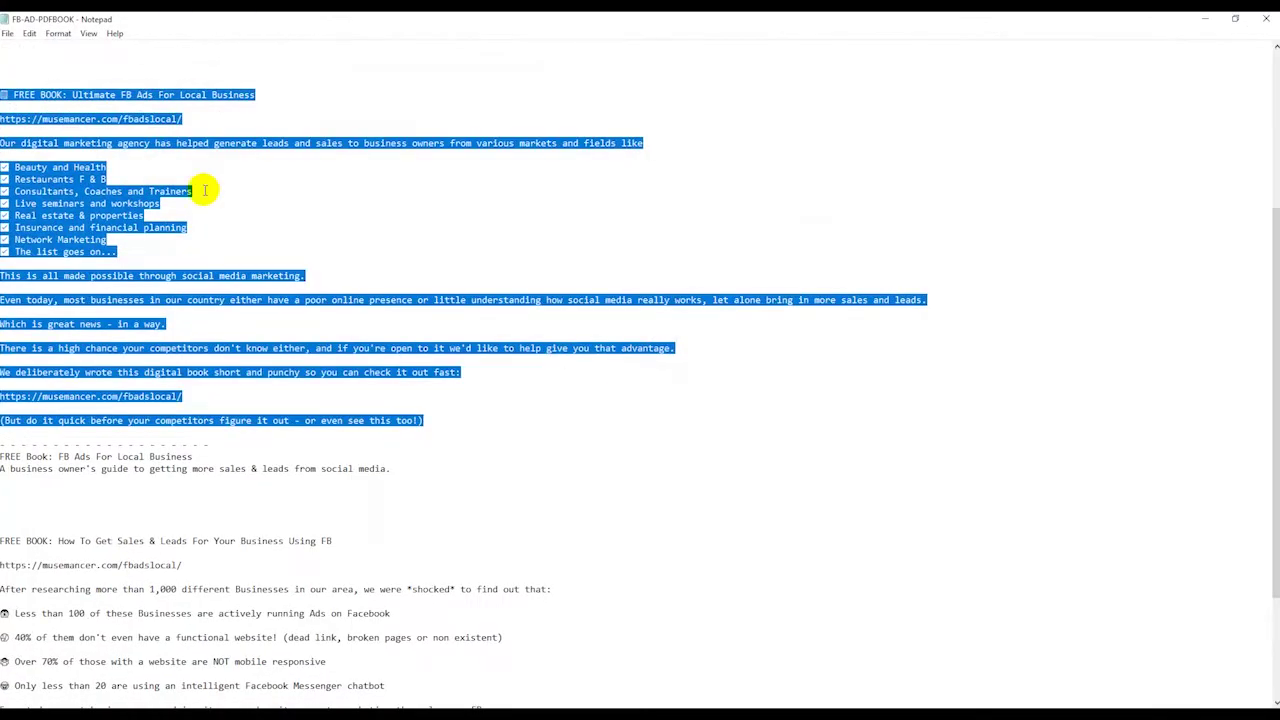
left_click(1210, 18)
left_click(786, 492)
key("ctrl+v")
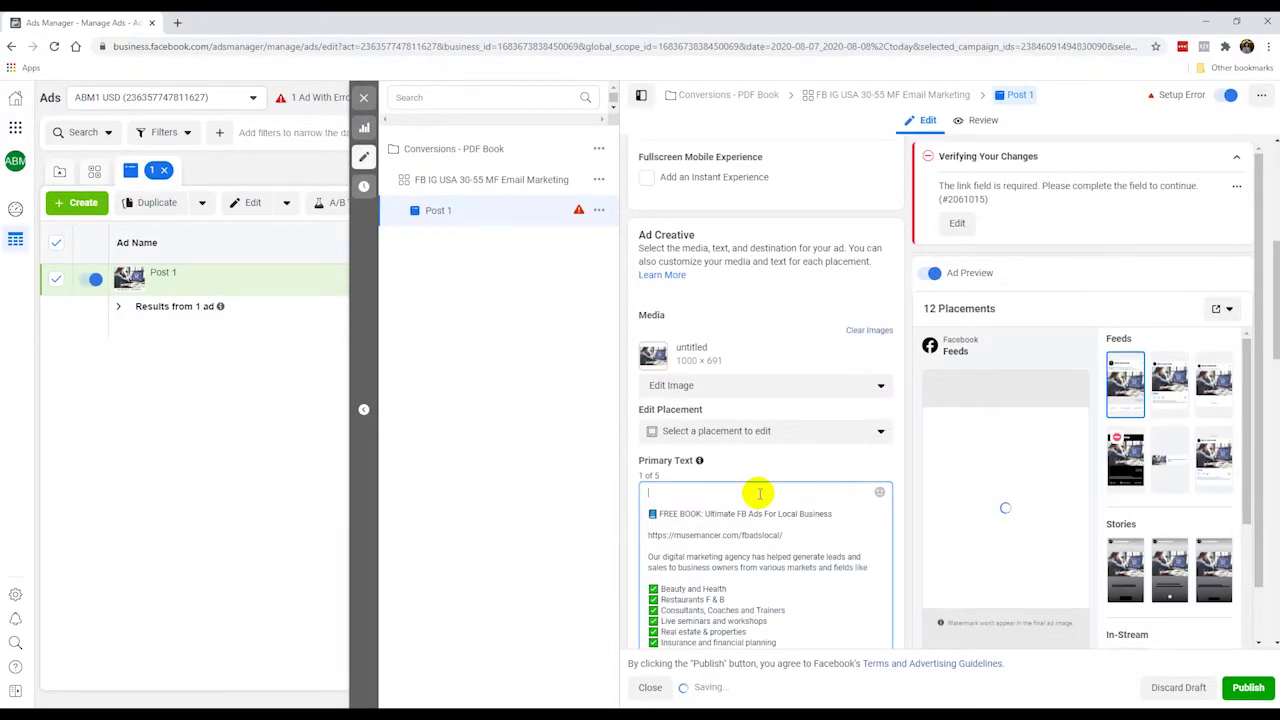
key("Delete")
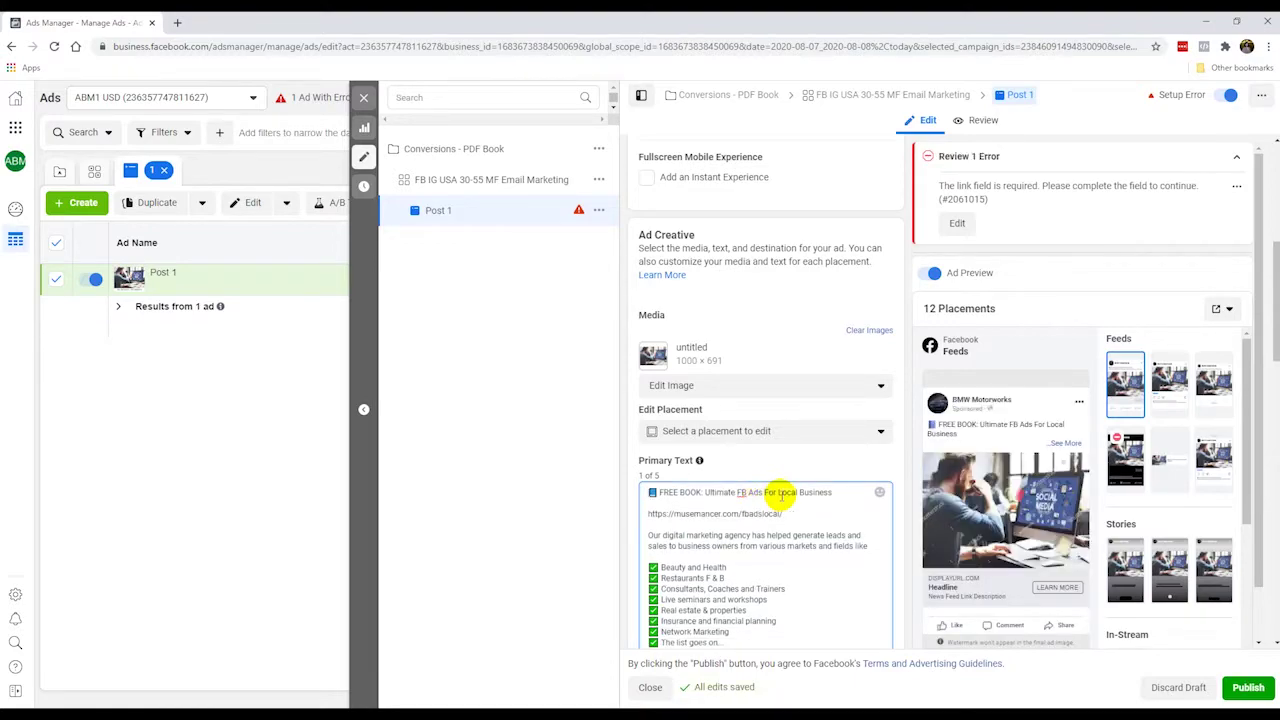
left_click_drag(784, 514, 678, 513)
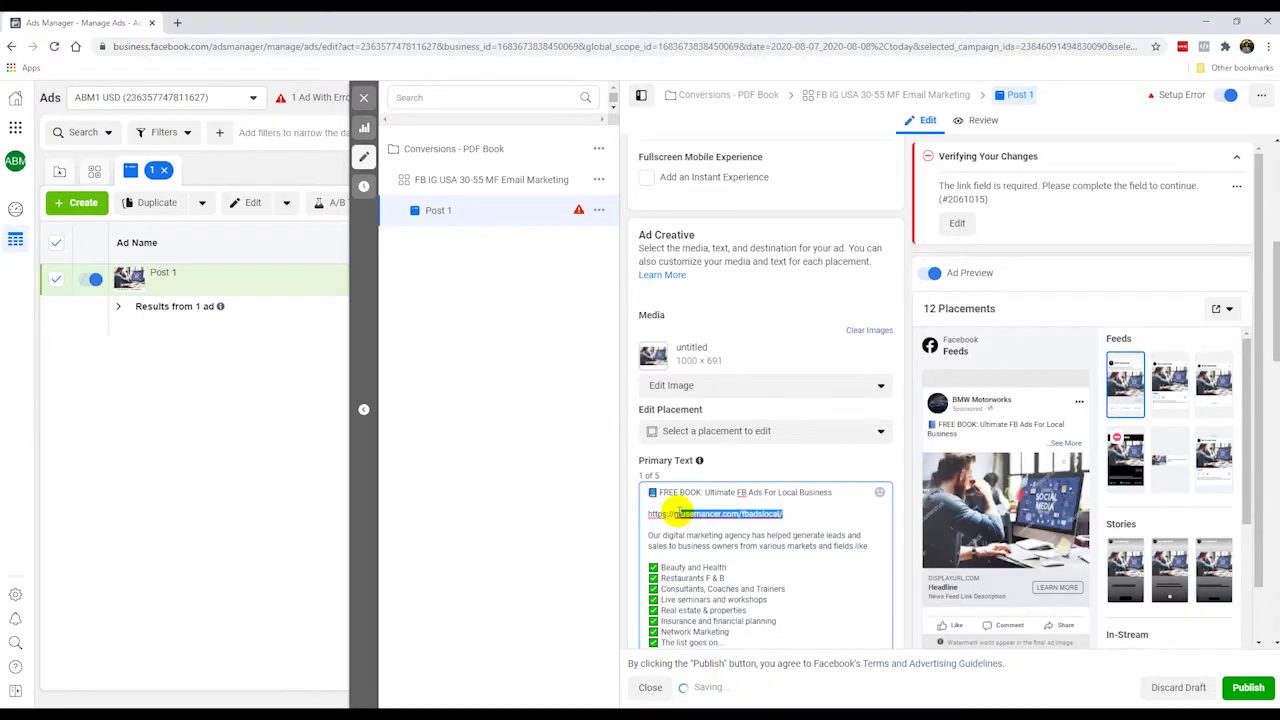
type("domainname.co")
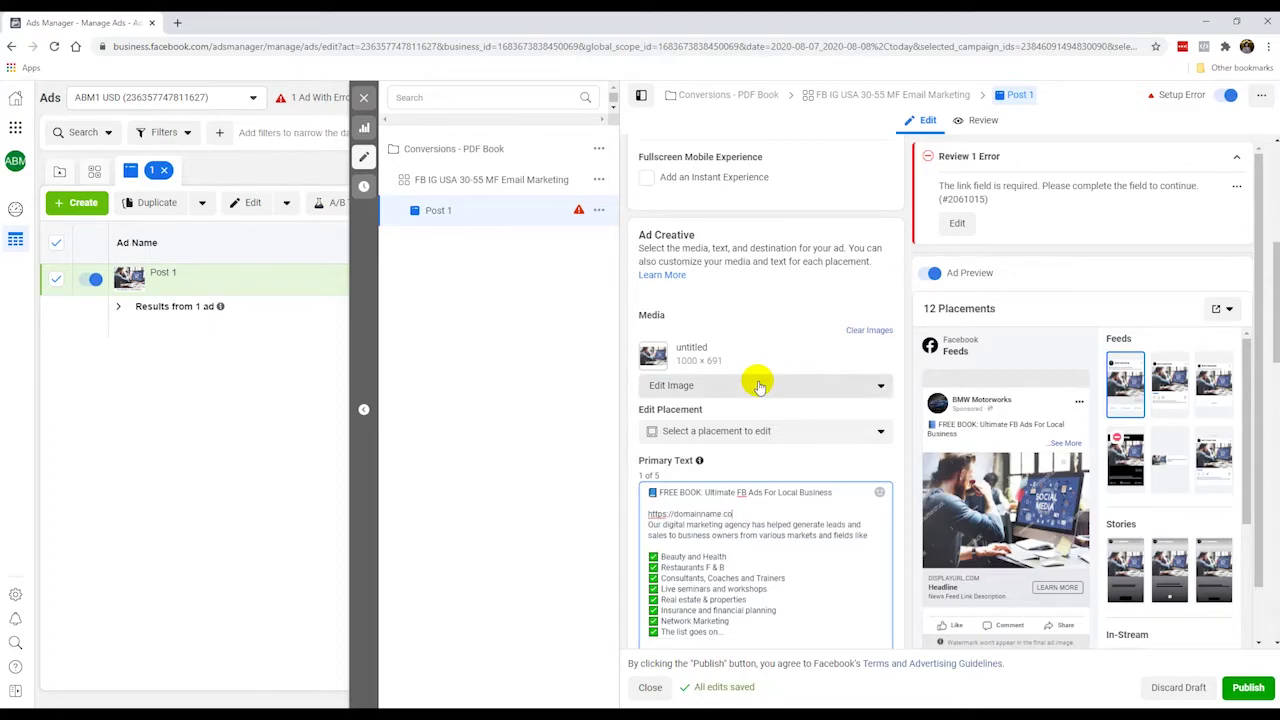
type("m/freebo")
key("BackSpace")
key("BackSpace")
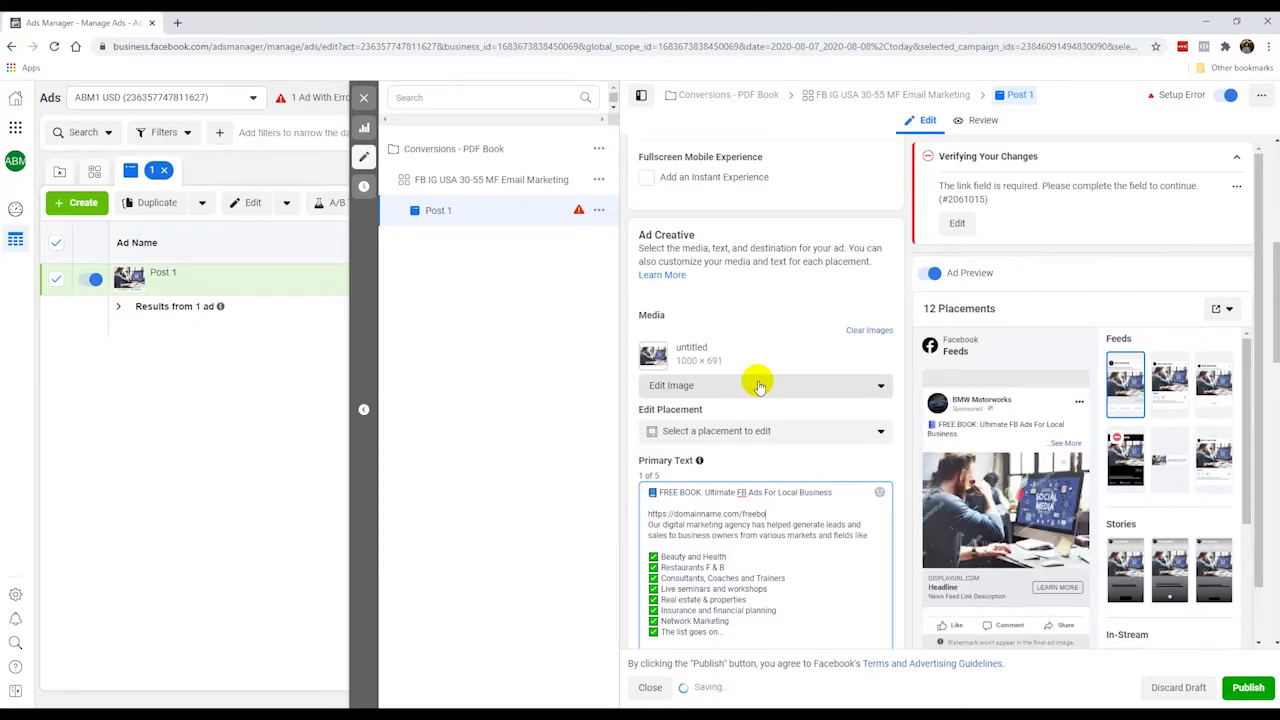
key("Return")
key("shift+Up")
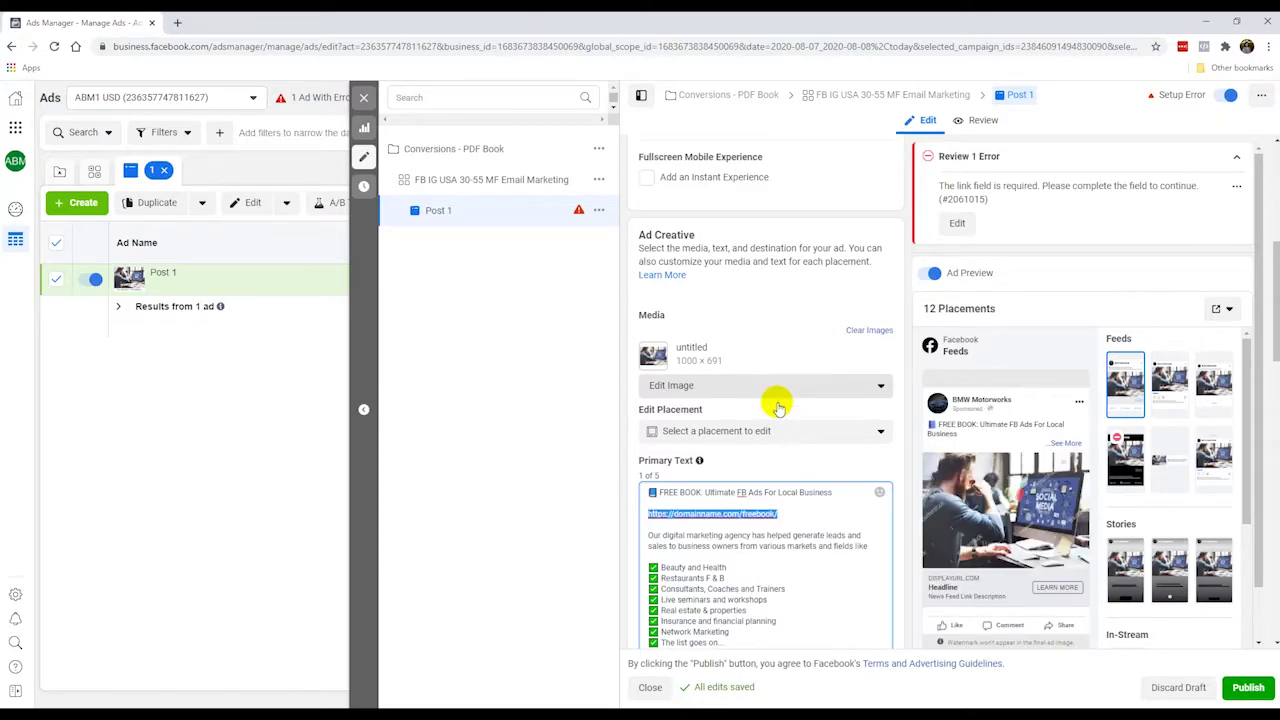
key("ctrl+x")
scroll(770, 515, "down", 5)
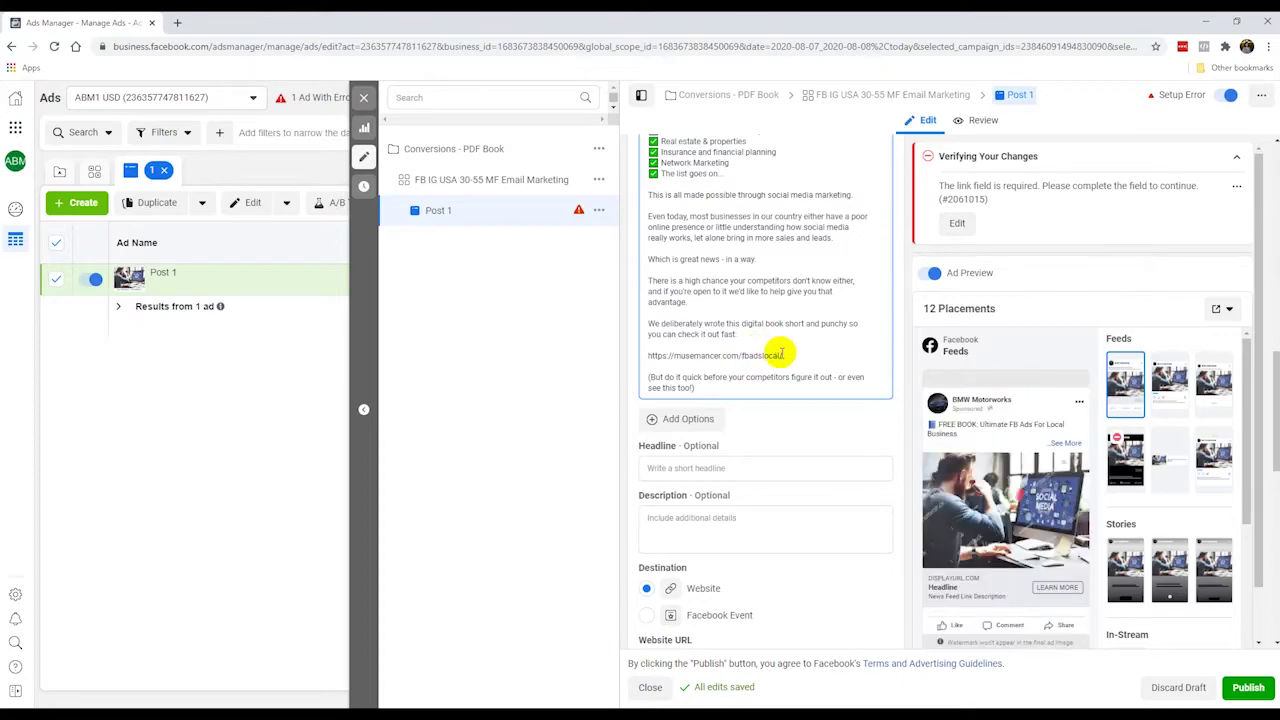
key("ctrl+z")
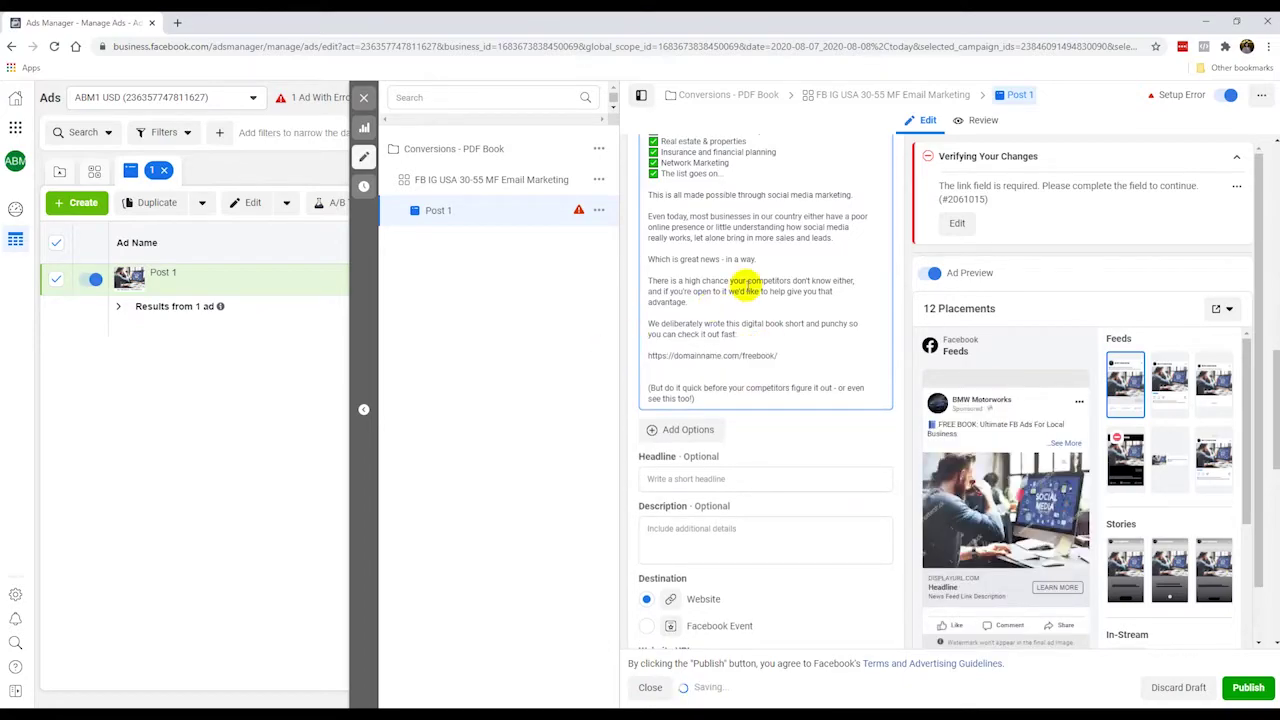
key("BackSpace")
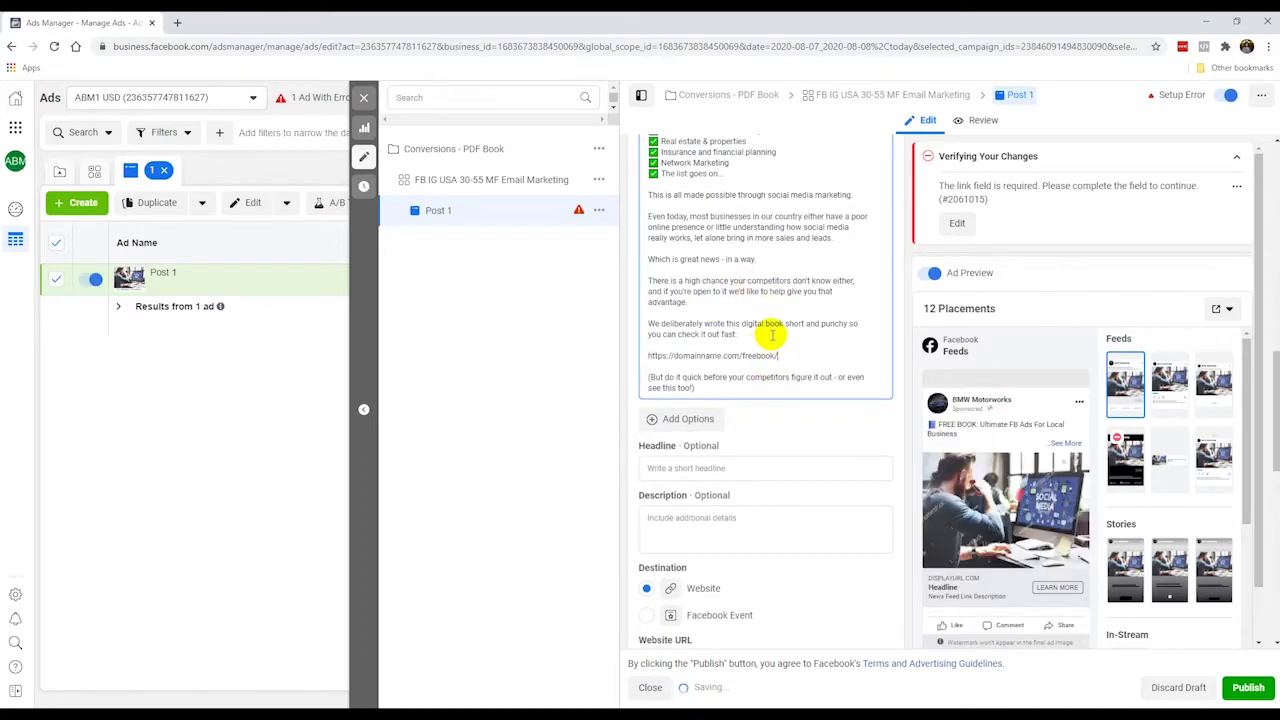
- Review the ad's primary text from the opening line through the checklist to the closing link
scroll(803, 335, "up", 2)
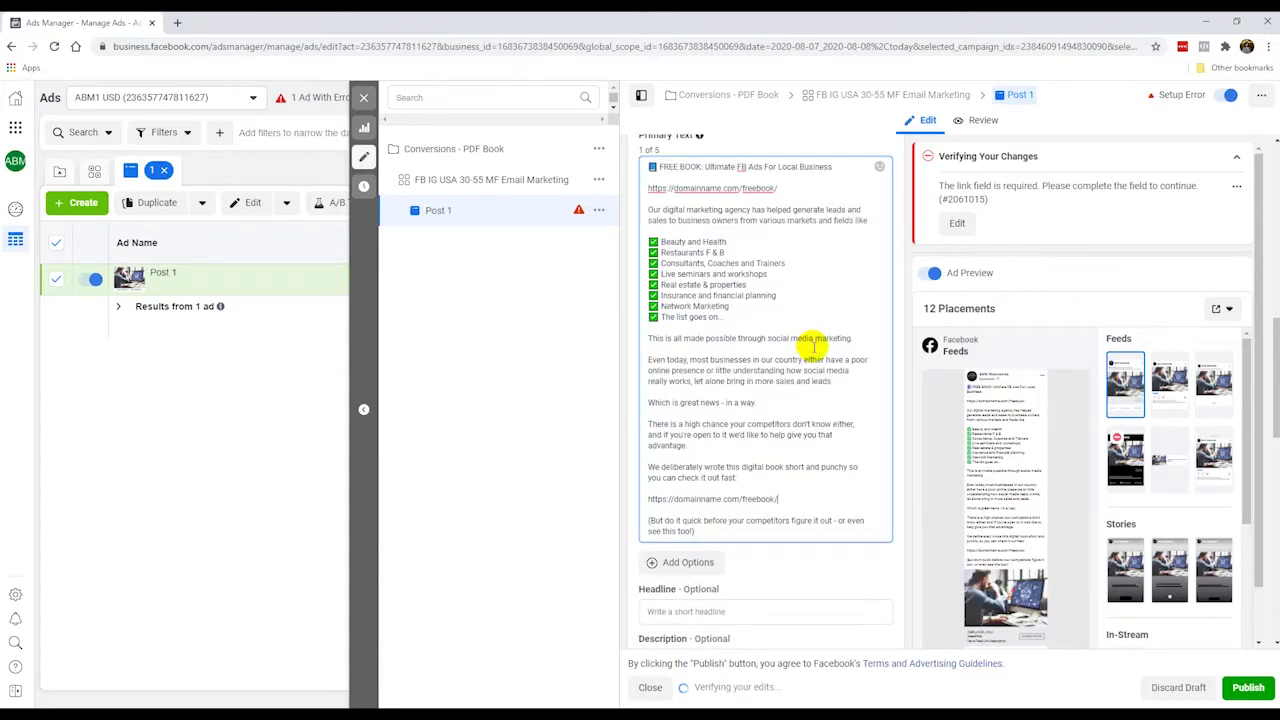
scroll(810, 345, "up", 2)
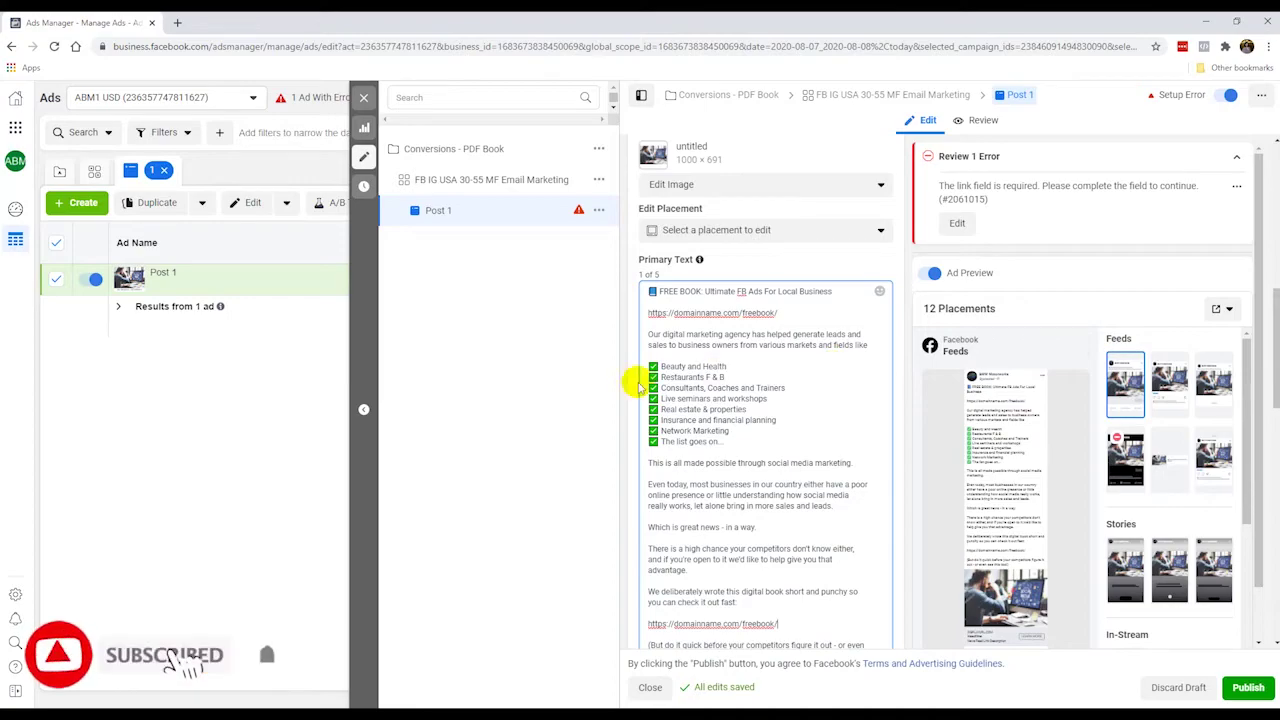
scroll(660, 352, "down", 5)
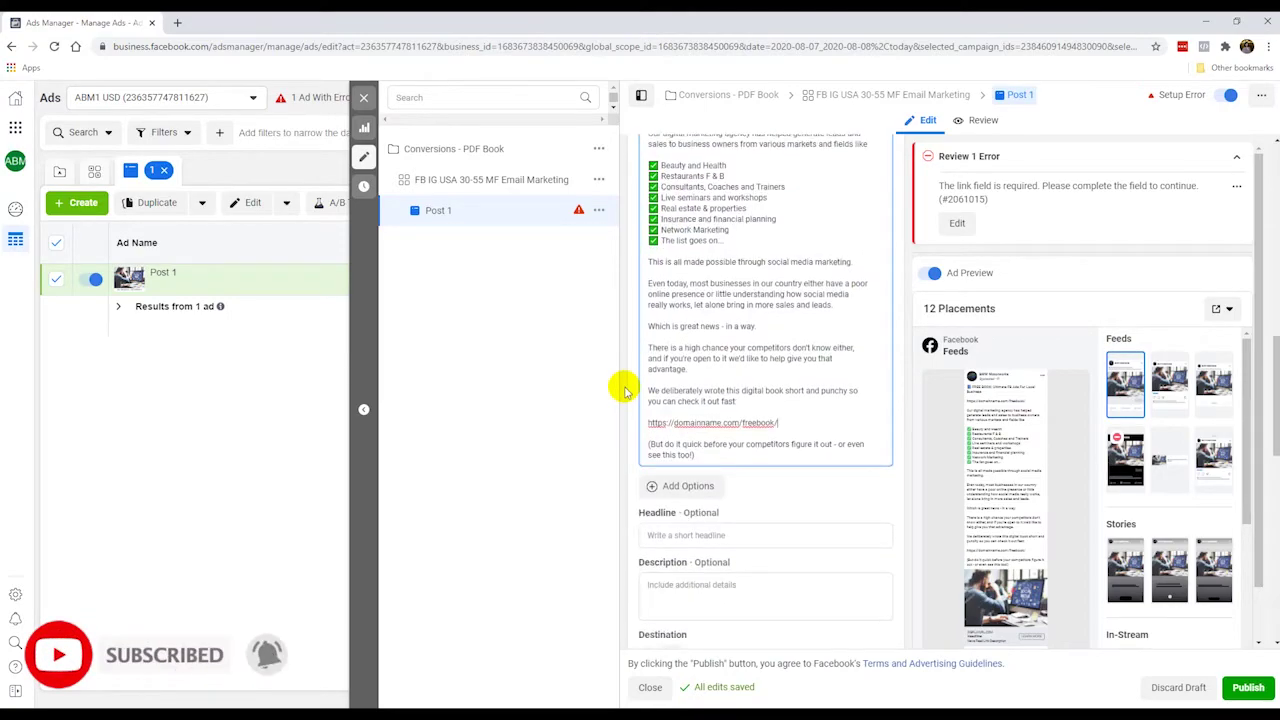
scroll(746, 248, "up", 4)
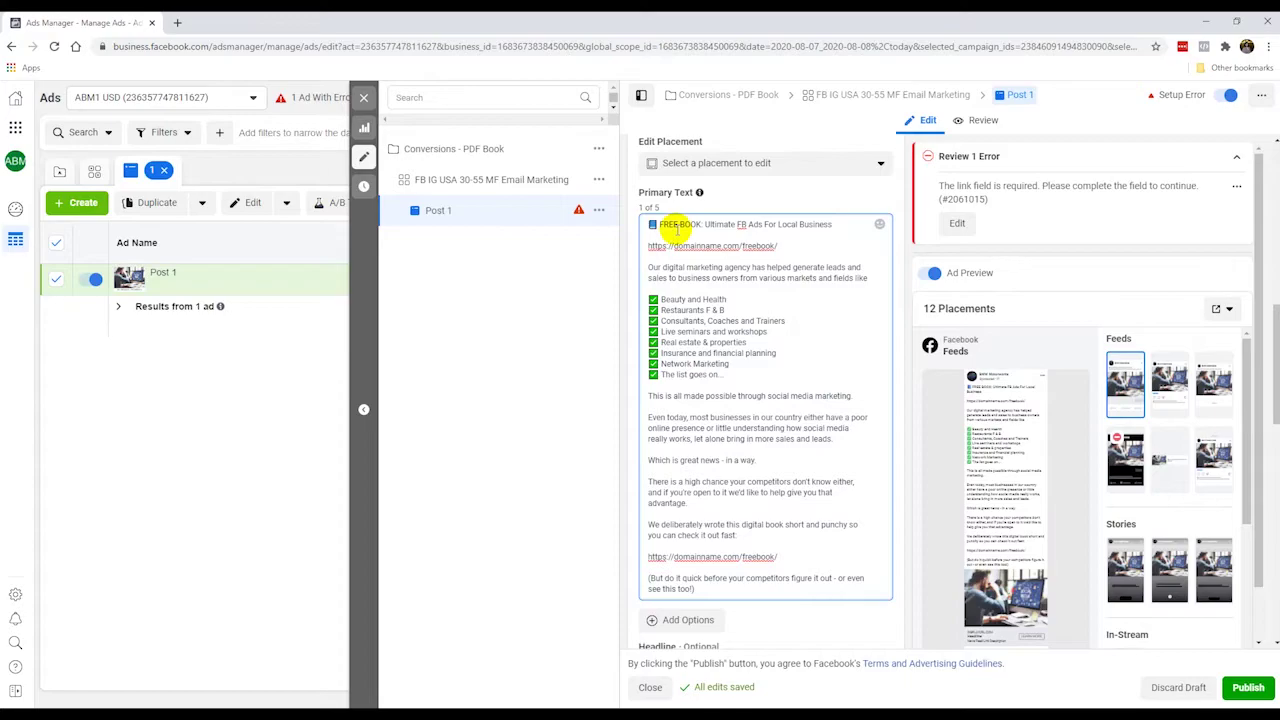
left_click(745, 372)
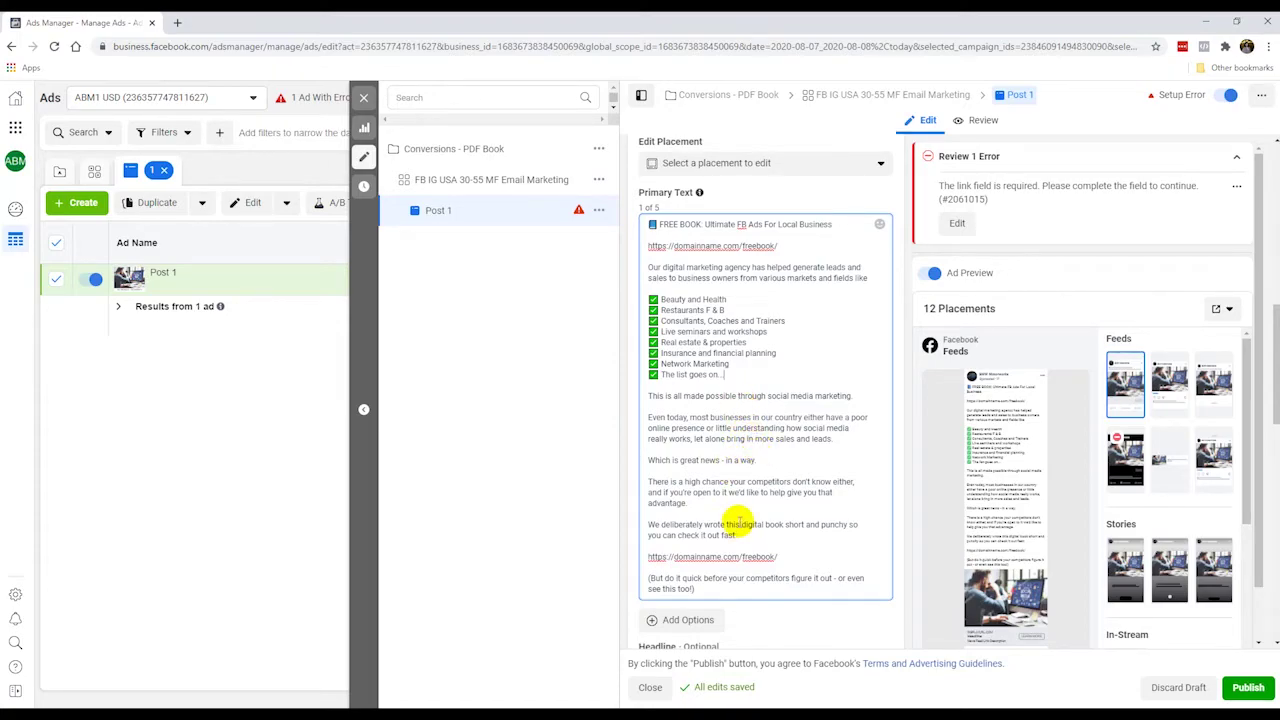
- Copy "FREE Book: FB Ads For Local Business" from the Notepad file into the ad's headline
scroll(760, 470, "down", 2)
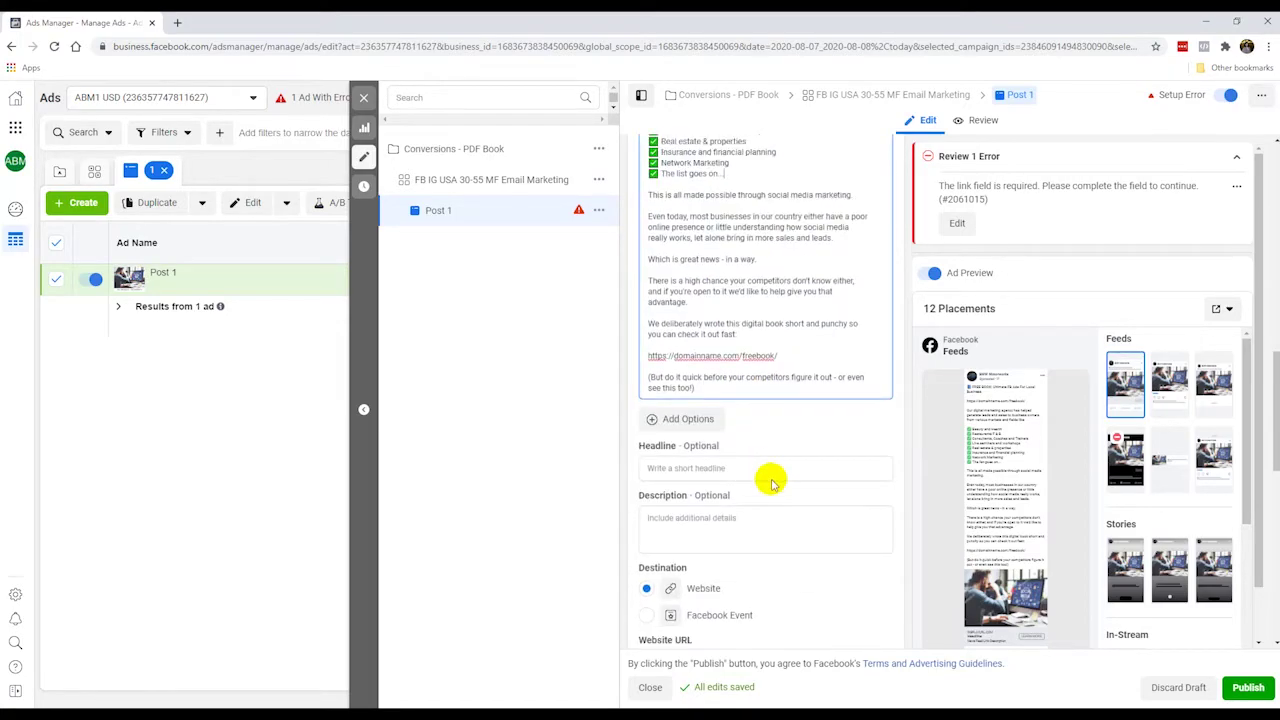
left_click(771, 466)
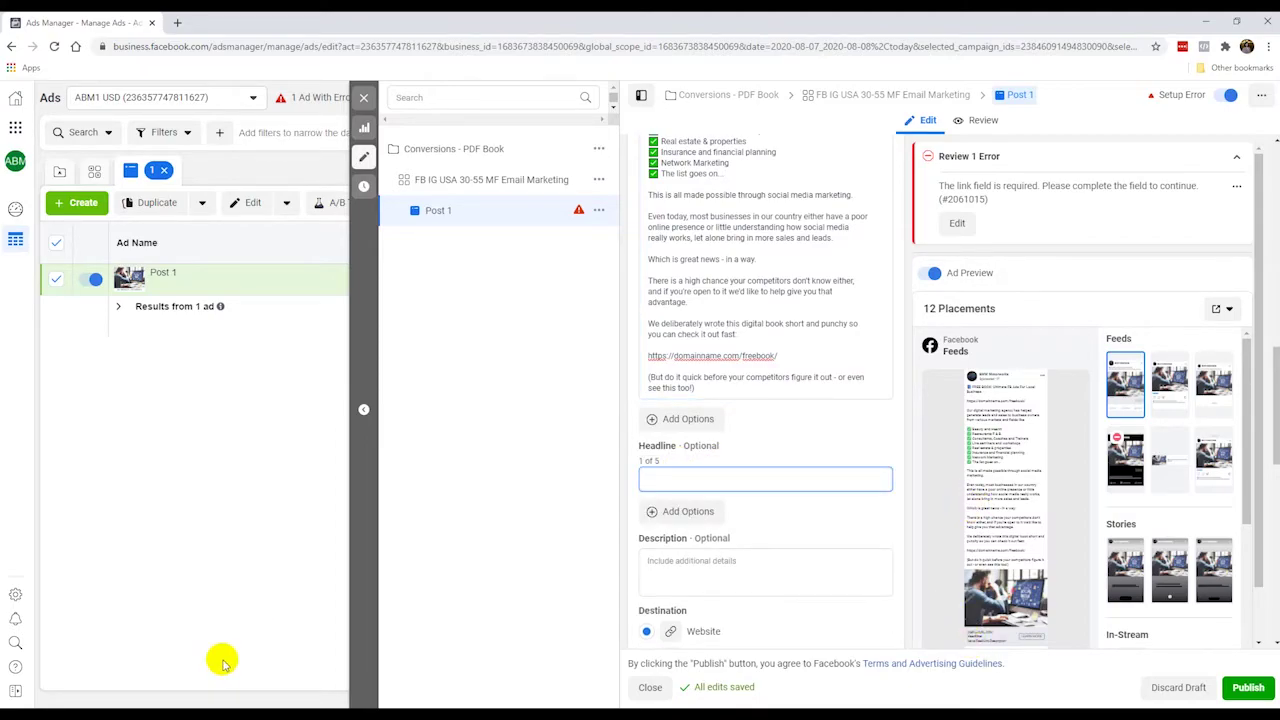
key("alt+Tab")
left_click_drag(2, 450, 202, 458)
left_click(1205, 18)
key("ctrl+v")
- Copy "A business owner's guide to getting more sales & leads from social media." from the Notepad file into the ad's description as plain text
key("alt+Tab")
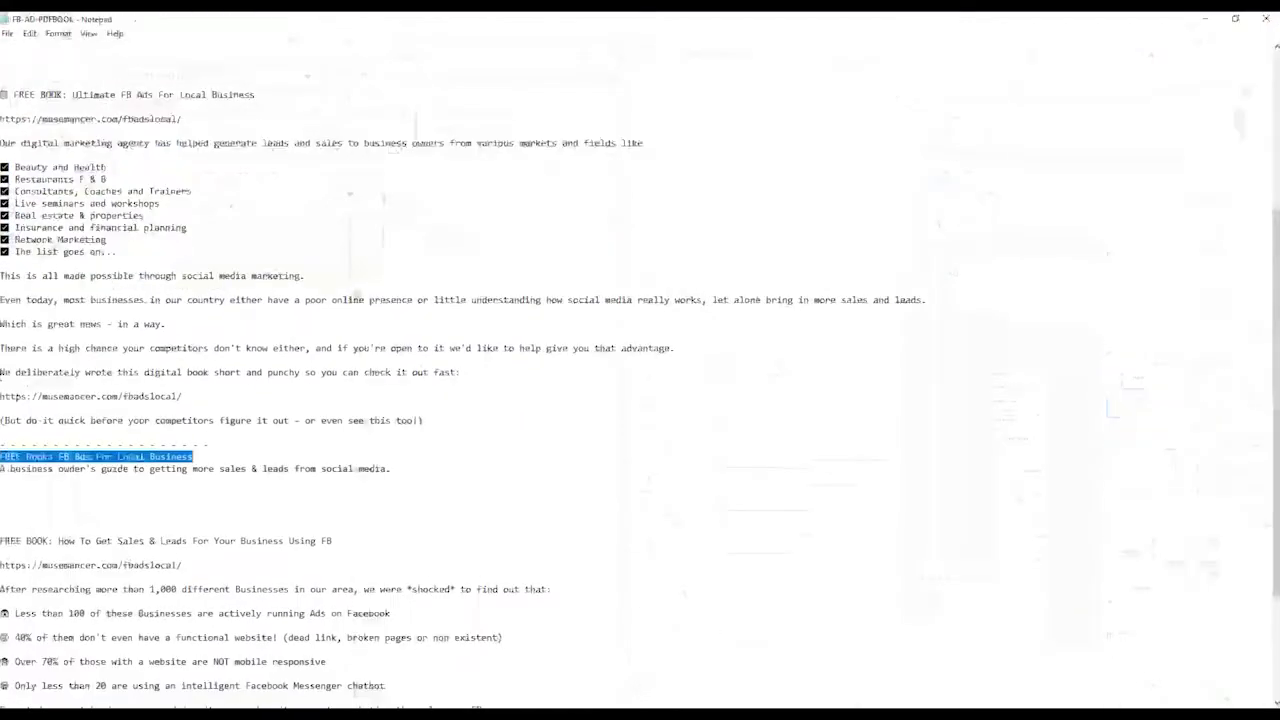
left_click(8, 445)
left_click_drag(2, 466, 404, 466)
key("ctrl+c")
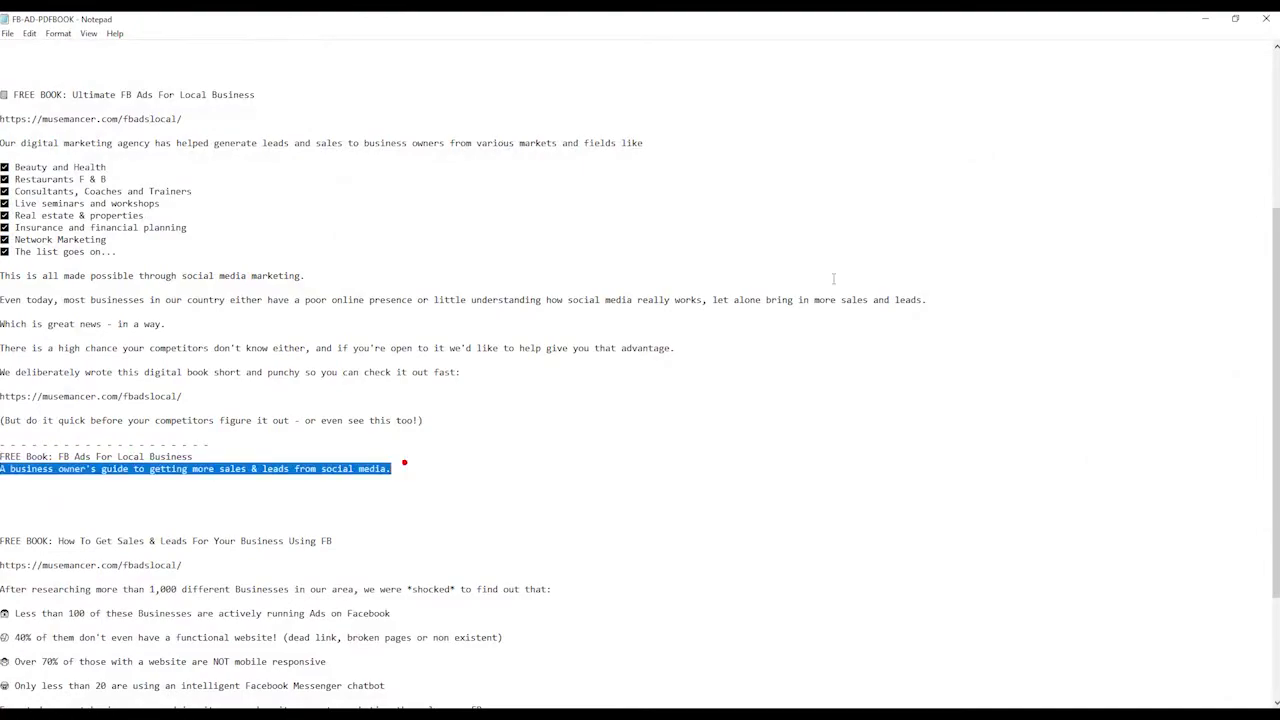
left_click(1208, 18)
left_click(688, 566)
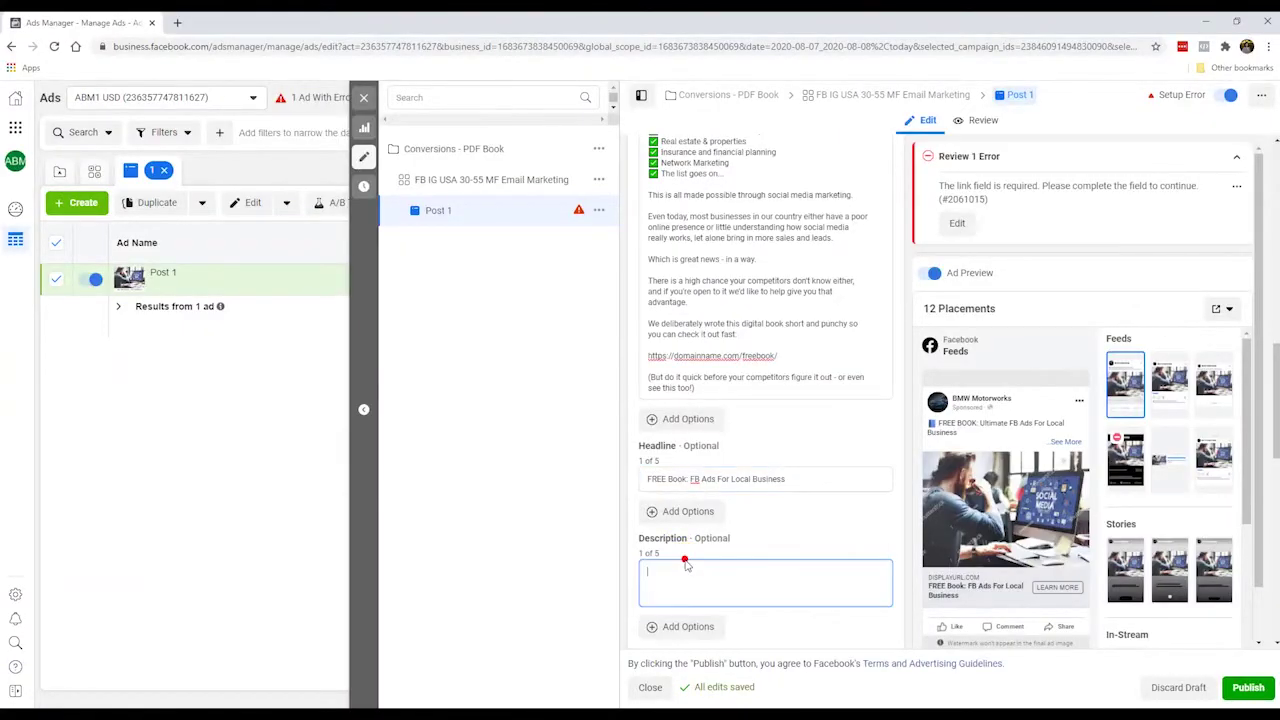
right_click(709, 575)
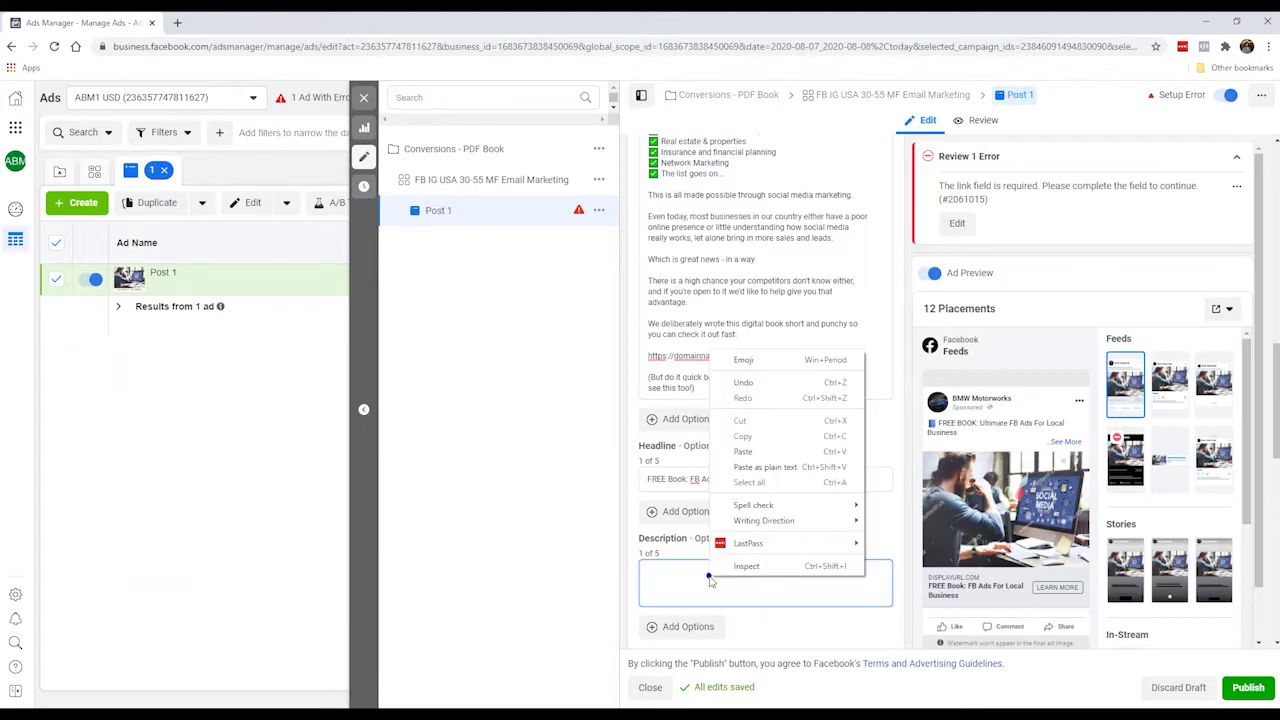
left_click(776, 470)
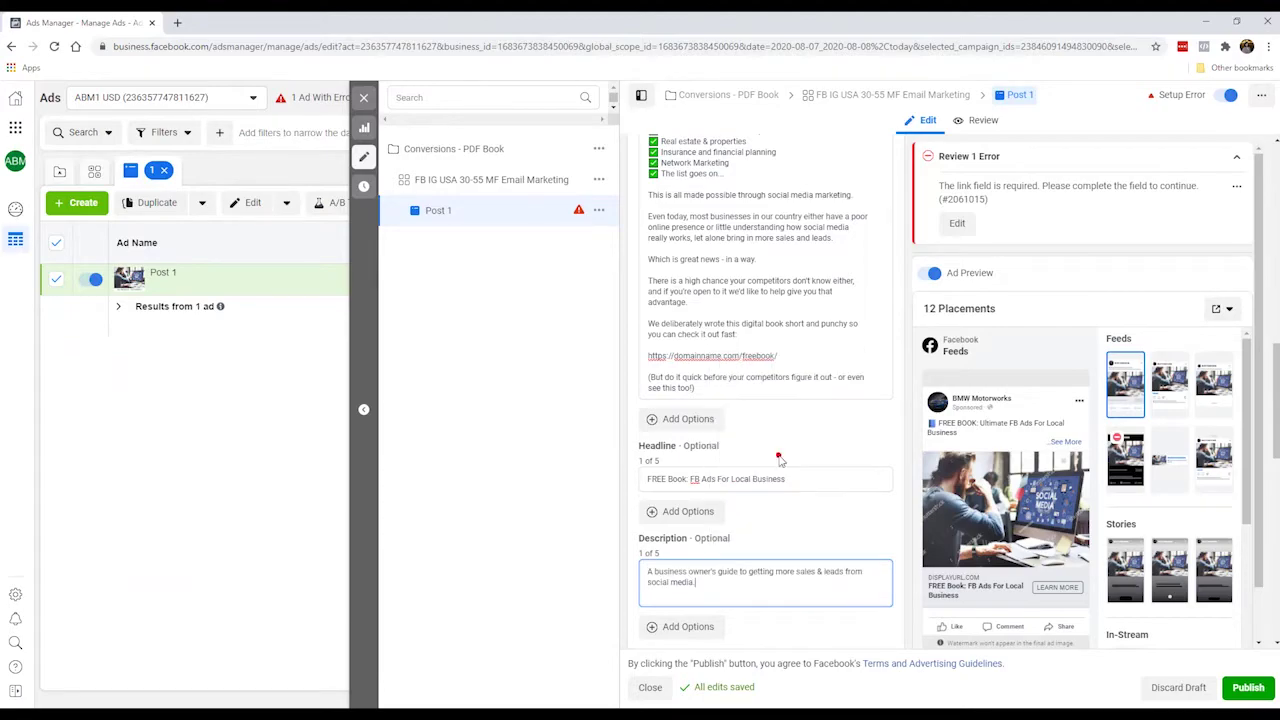
left_click(753, 550)
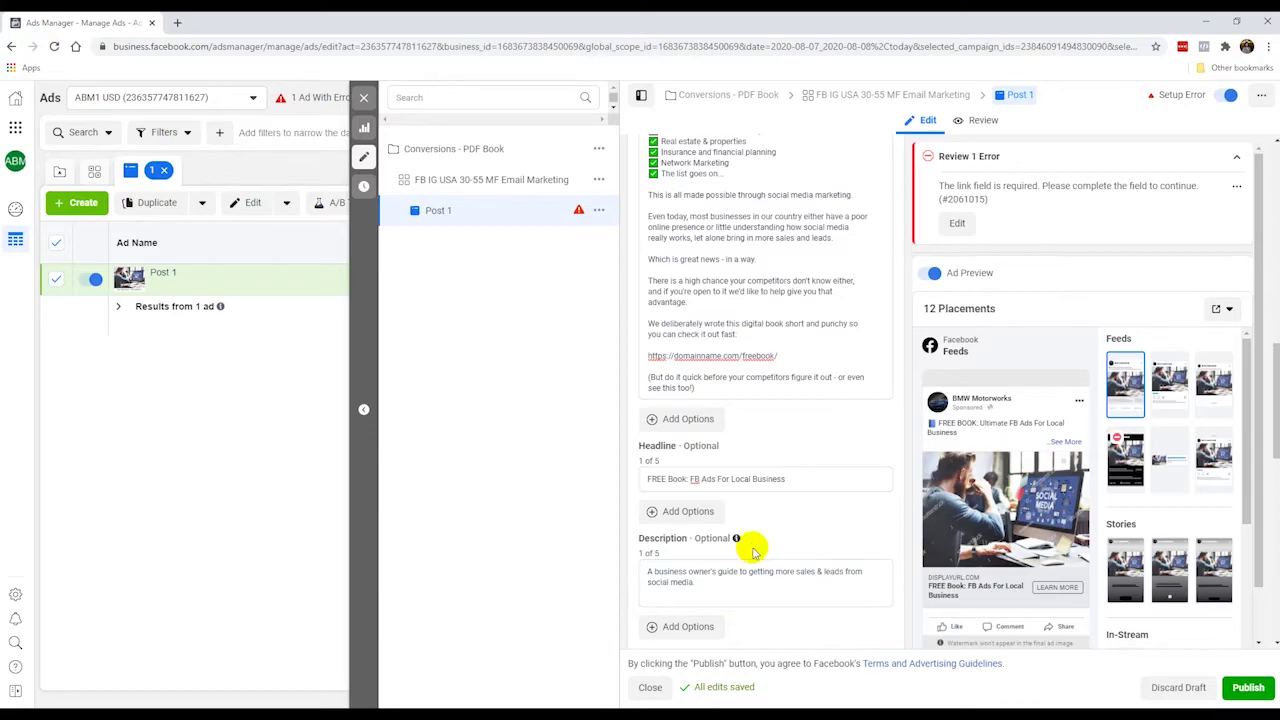
scroll(740, 588, "down", 1)
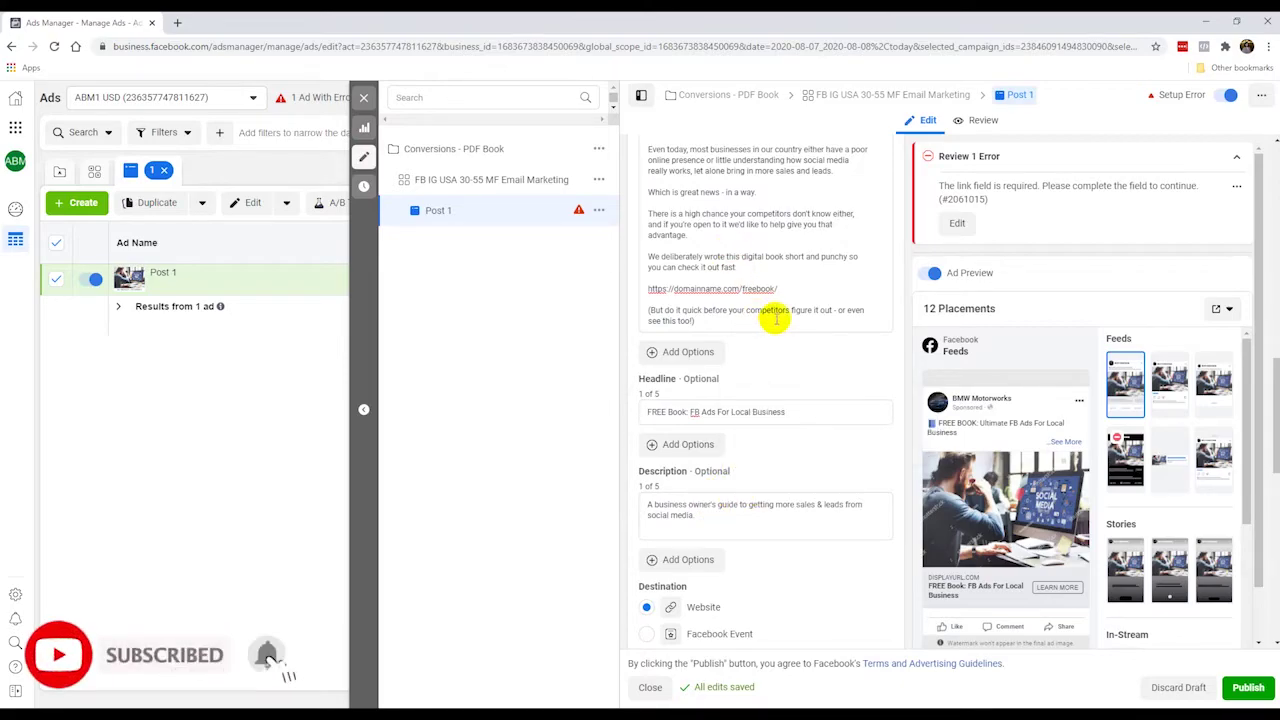
triple_click(788, 290)
key("ctrl+c")
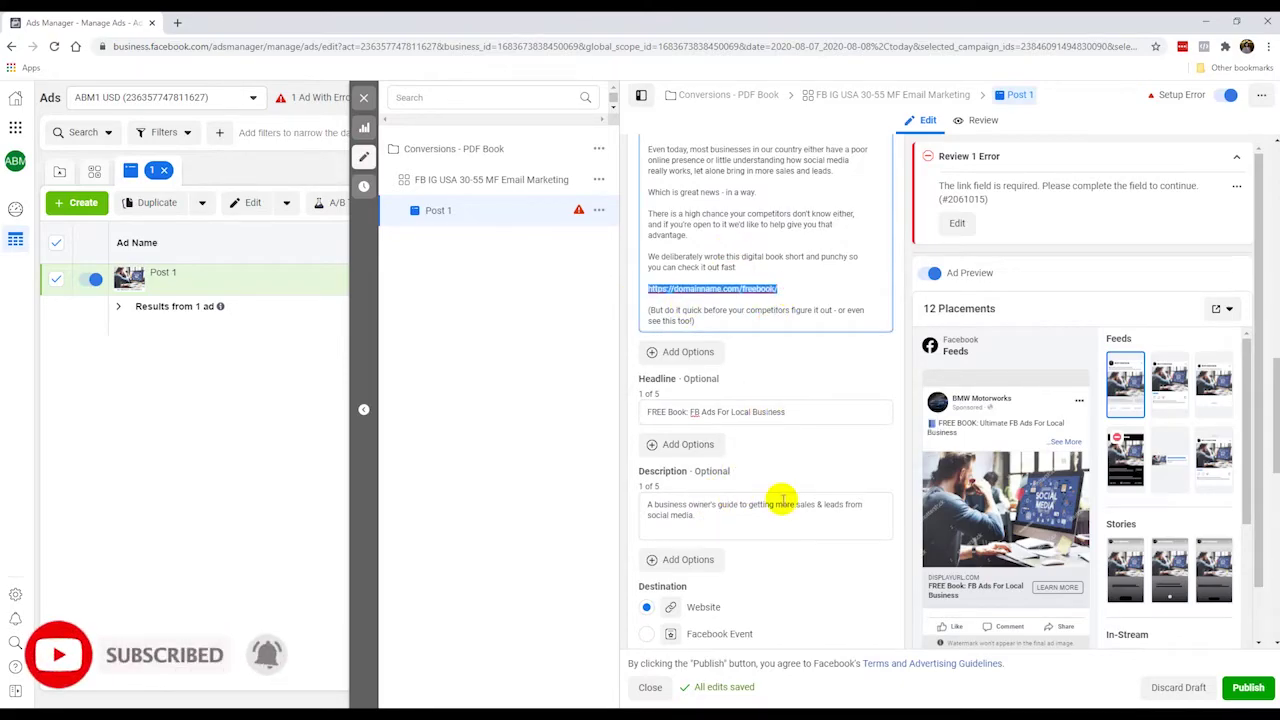
scroll(792, 517, "down", 1)
scroll(792, 517, "down", 2)
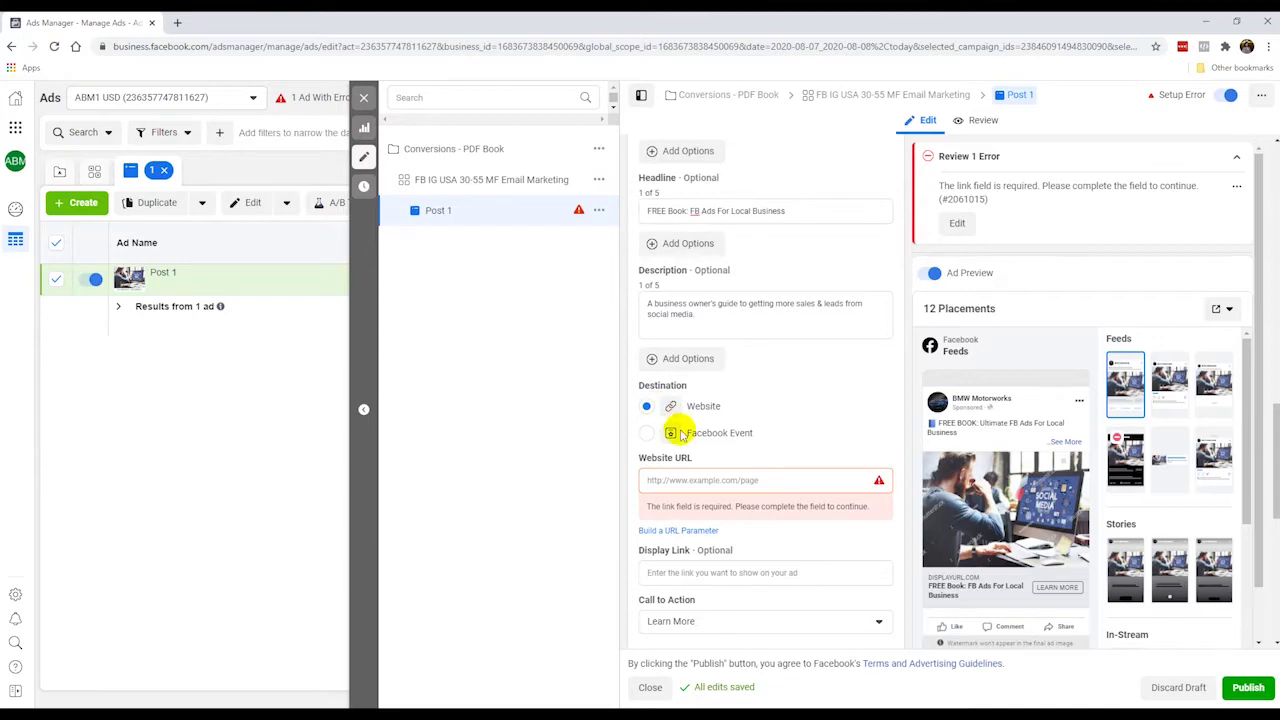
left_click(693, 483)
key("ctrl+v")
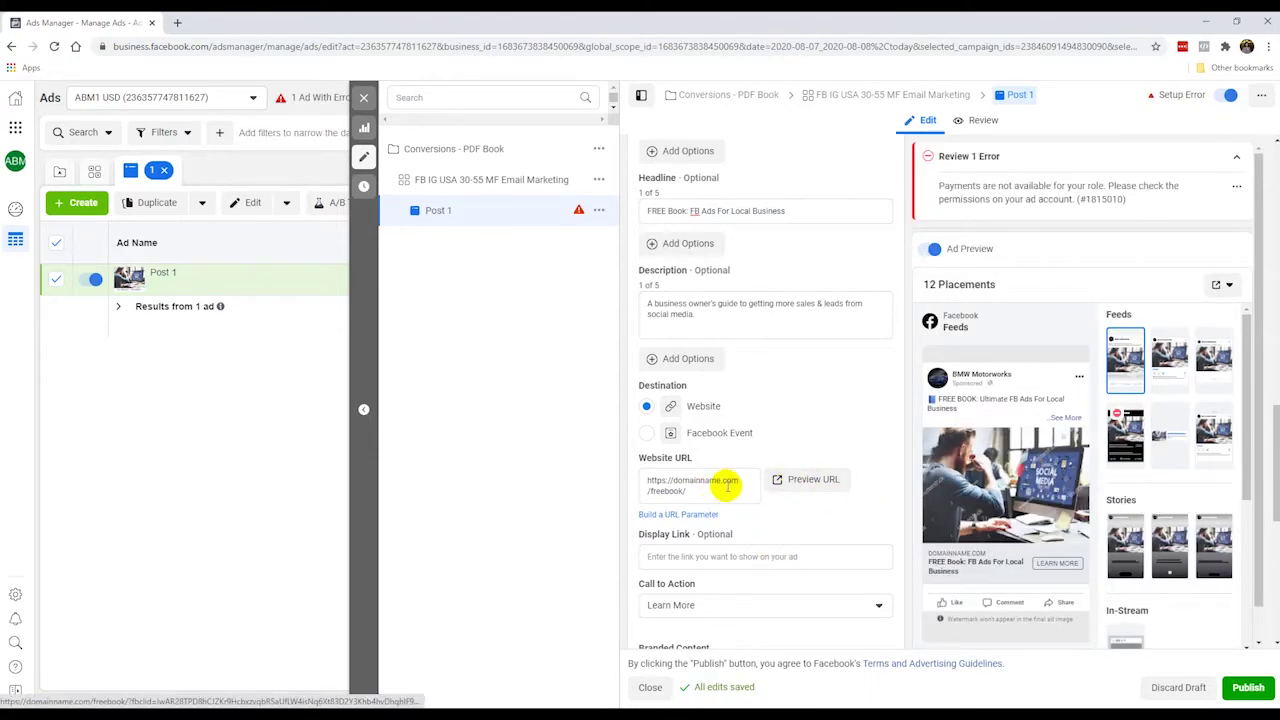
mouse_move(688, 482)
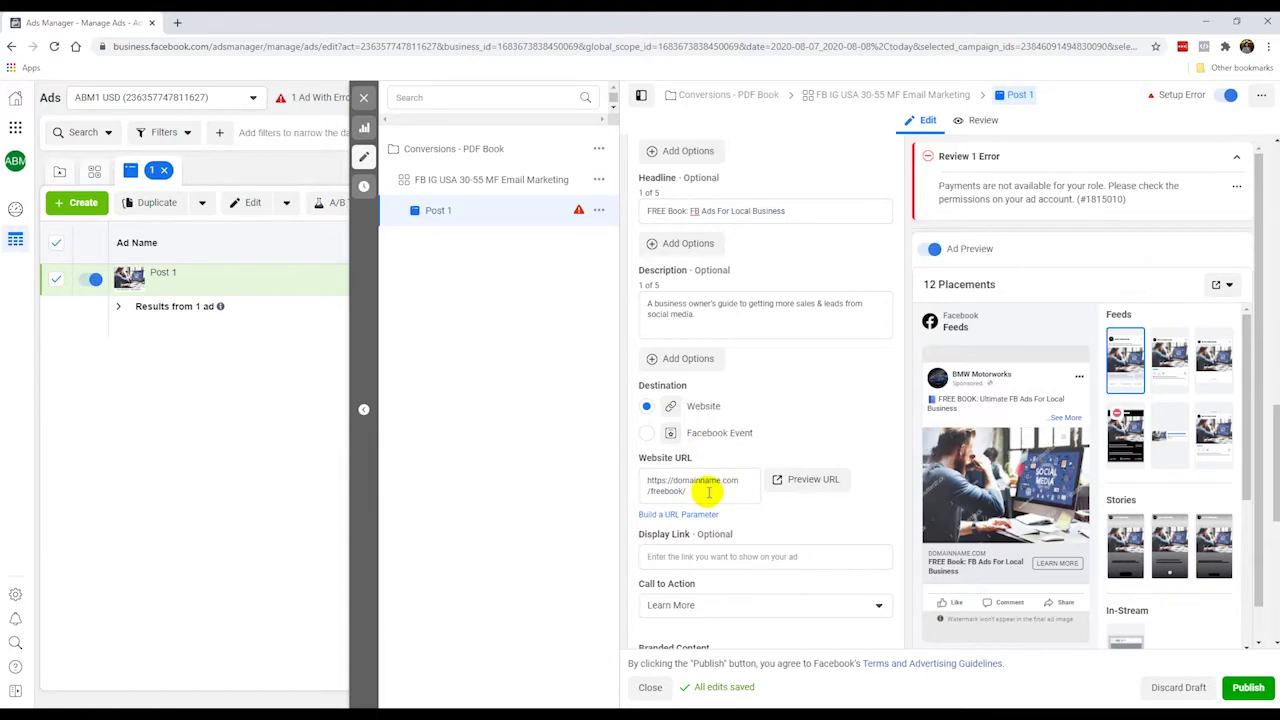
left_click(751, 557)
key("ctrl+v")
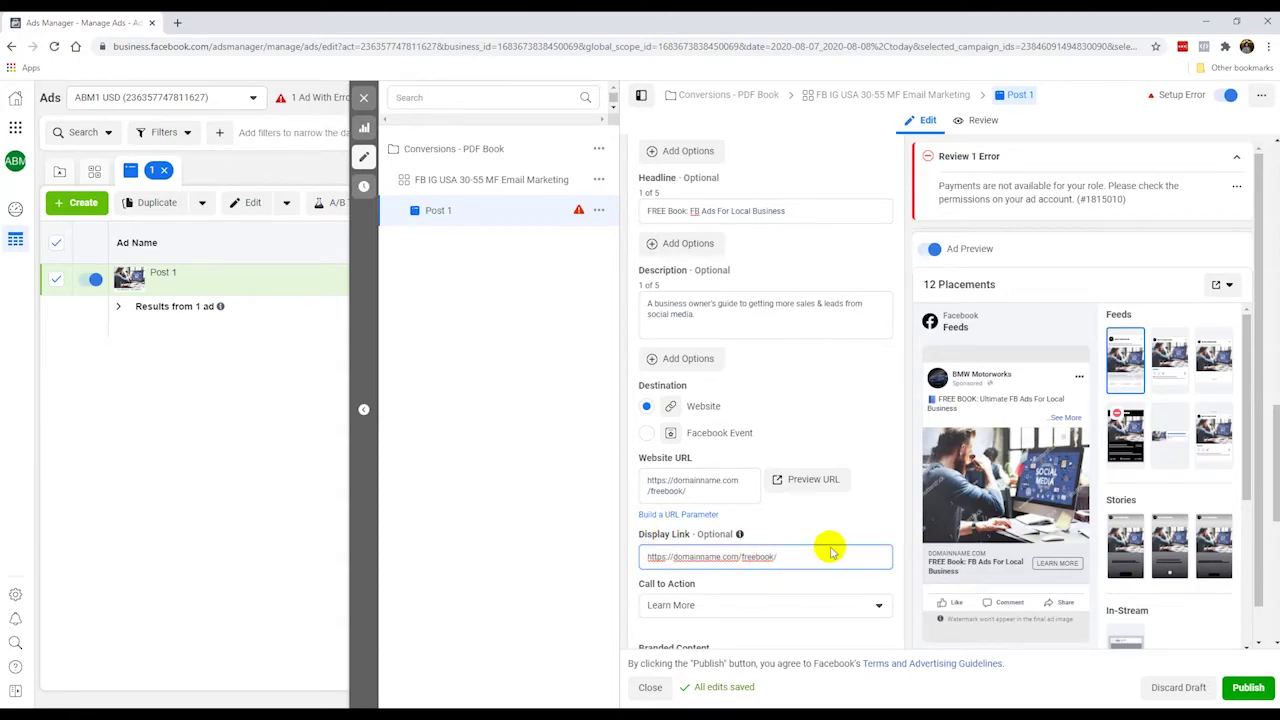
left_click(674, 556)
left_click(668, 556)
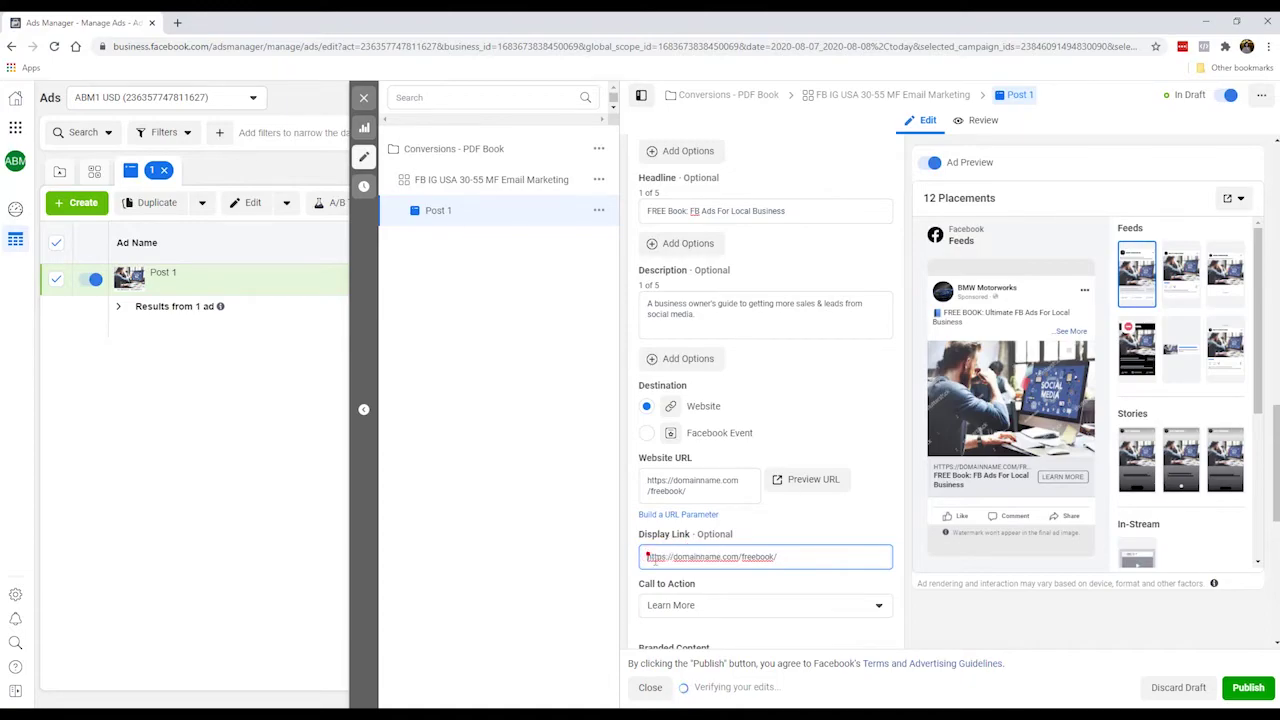
key("BackSpace")
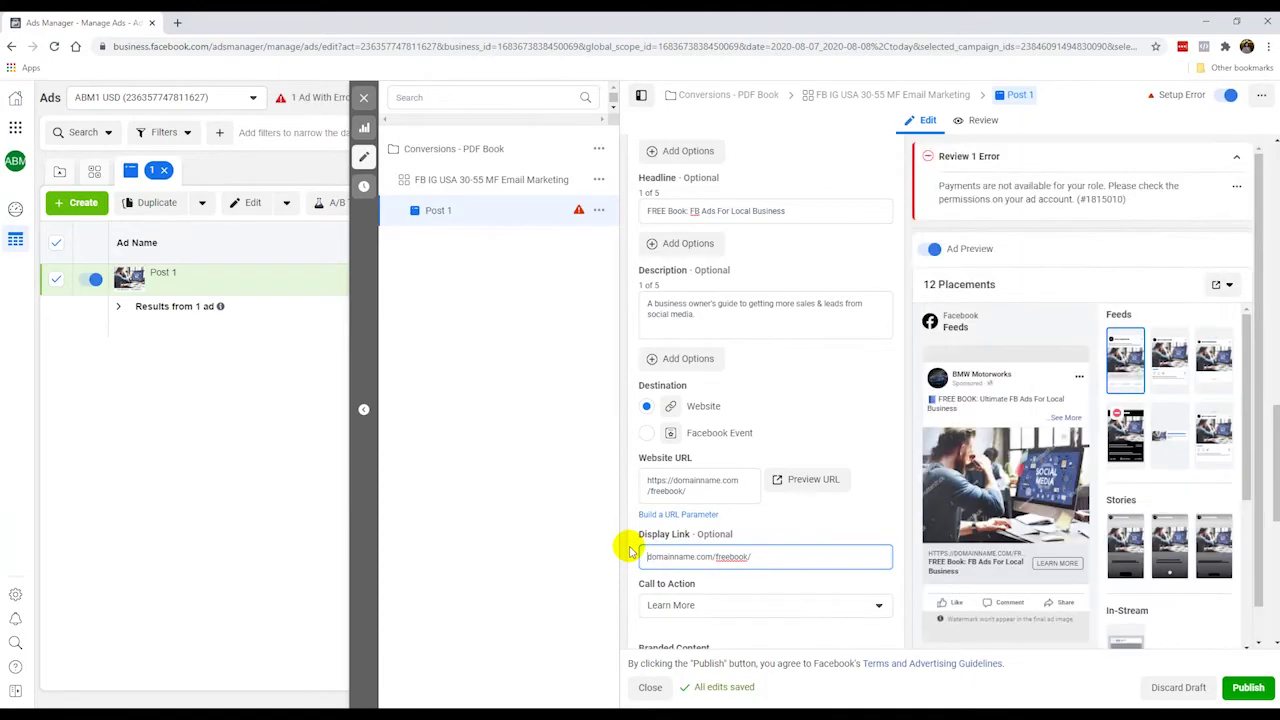
left_click(630, 549)
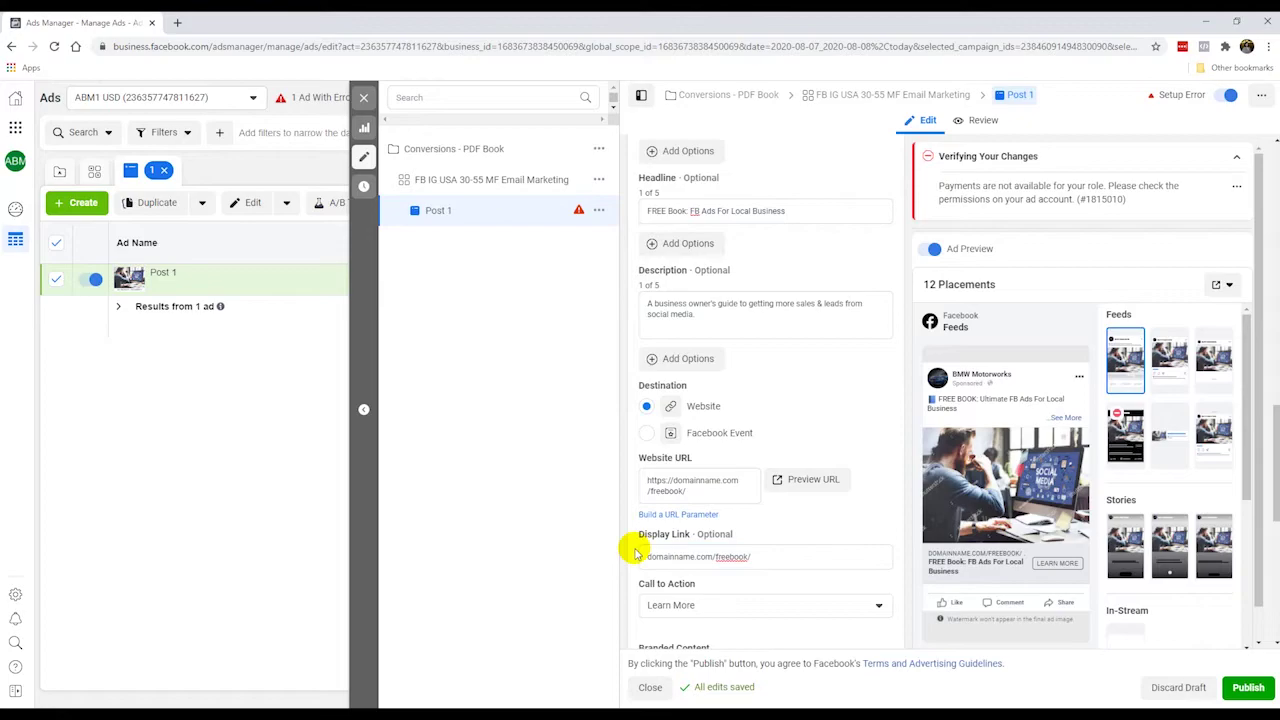
- Check the call-to-action options while keeping Learn More, and look over the ad's remaining language and tracking settings
scroll(680, 537, "down", 2)
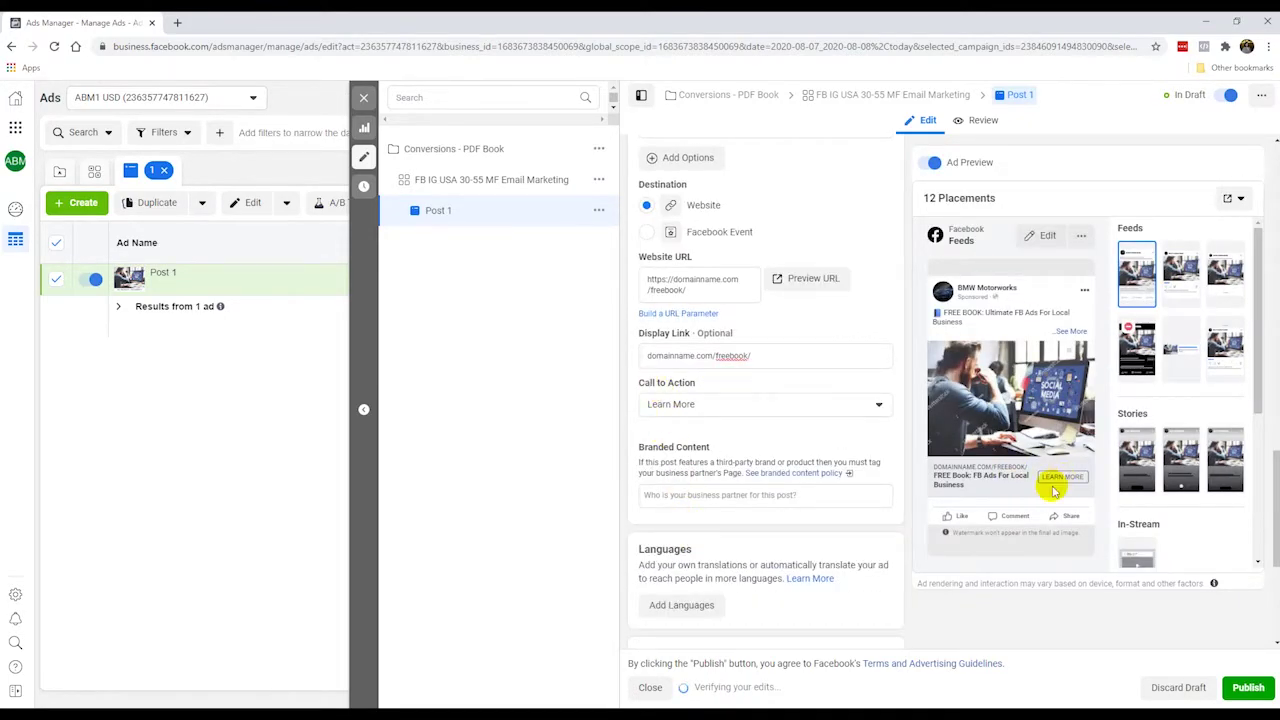
left_click(748, 404)
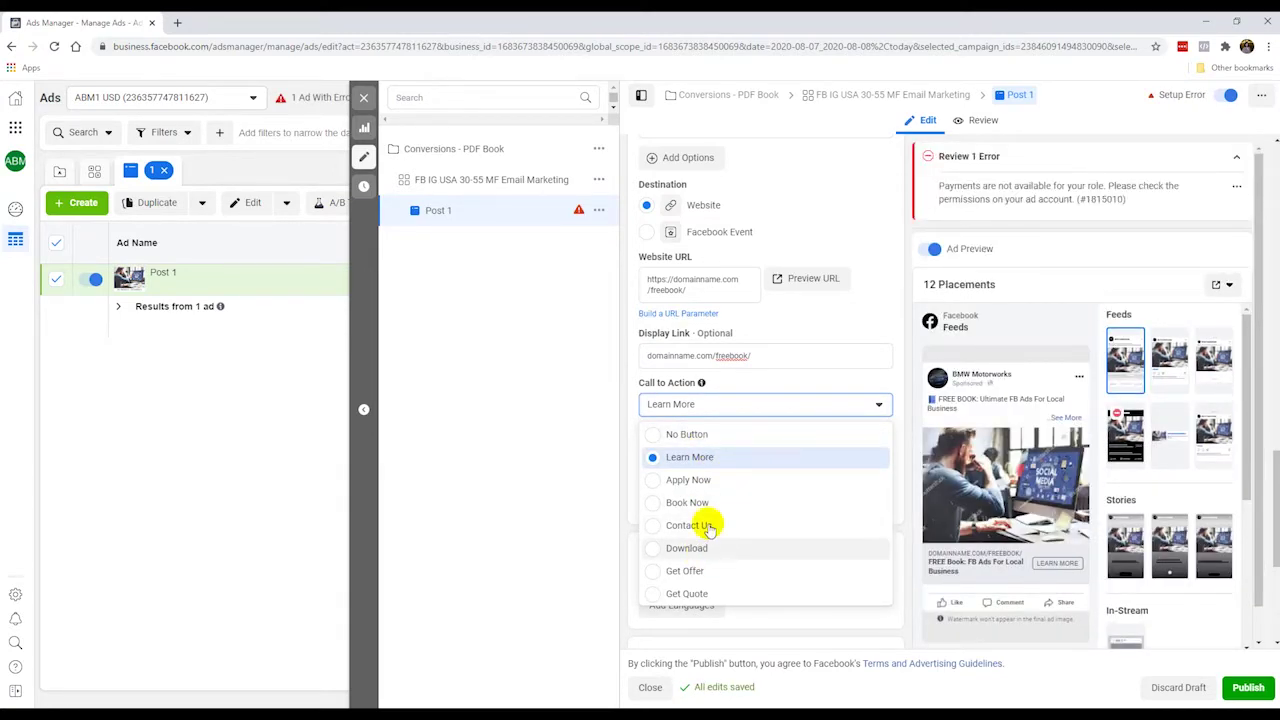
left_click(639, 402)
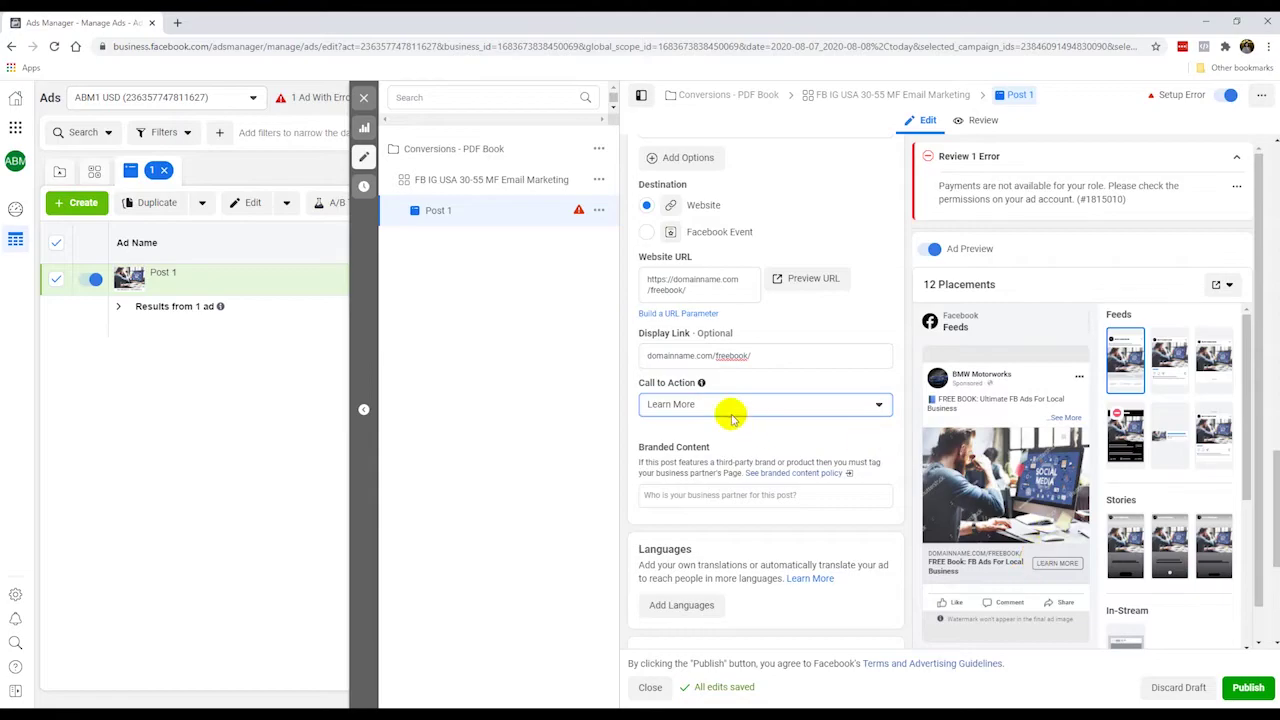
scroll(765, 480, "down", 2)
scroll(770, 485, "down", 2)
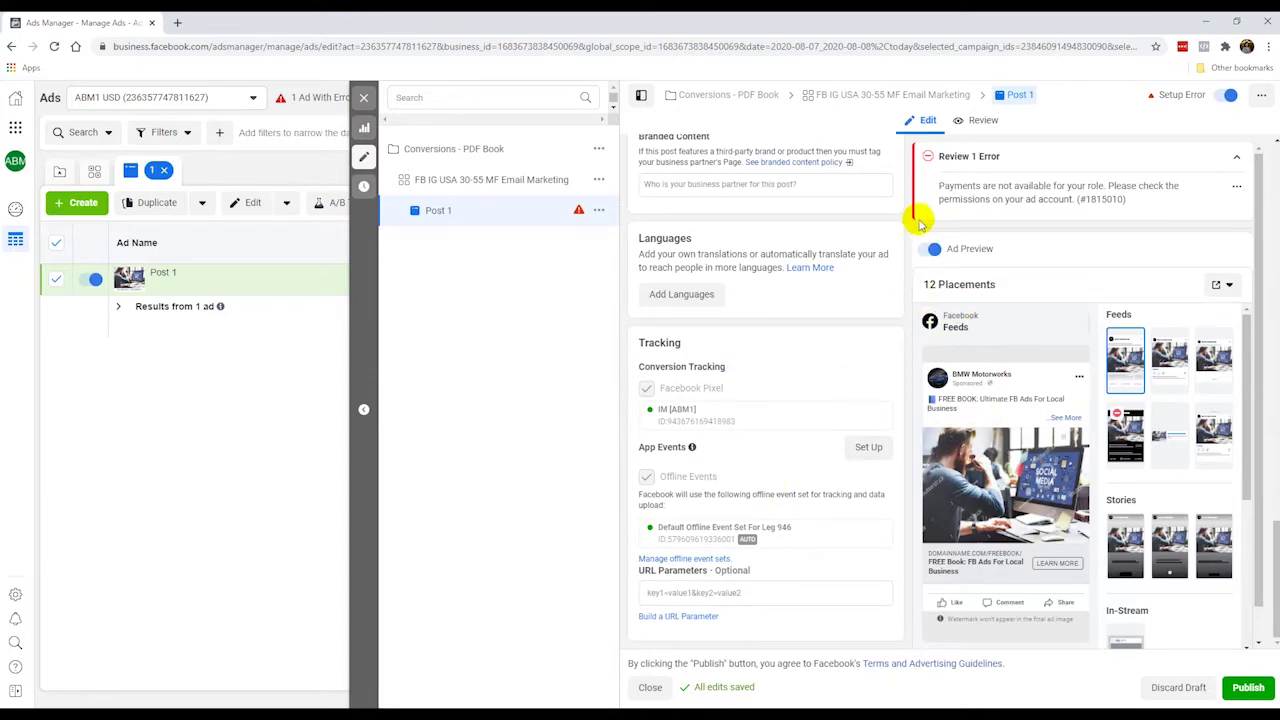
- Review the details of the ad's setup error and collapse the notice
left_click(1237, 157)
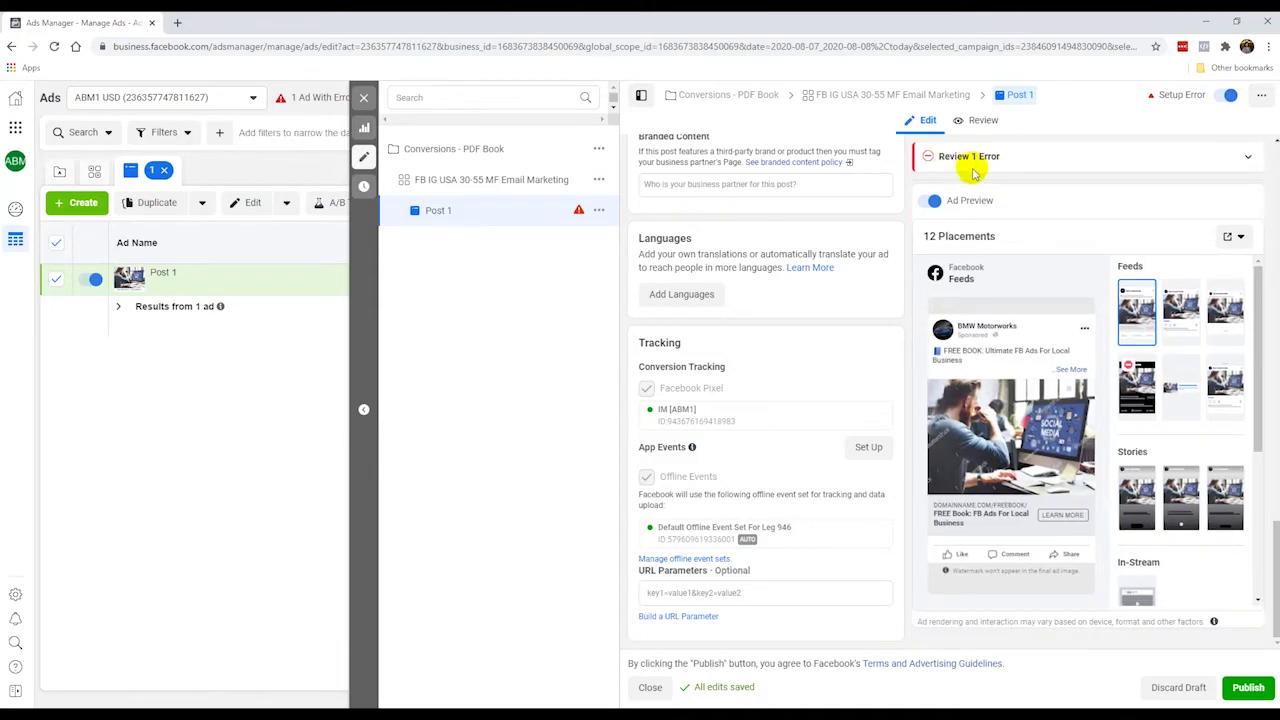
left_click(1247, 157)
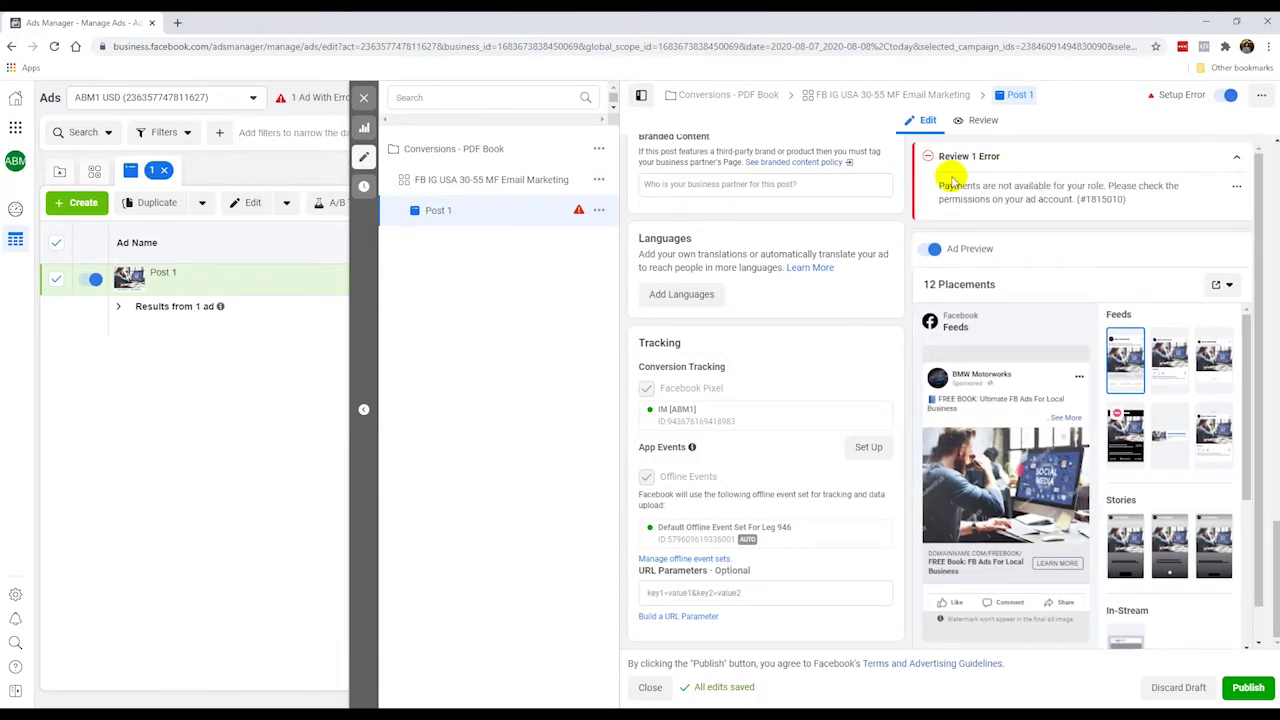
left_click(1237, 157)
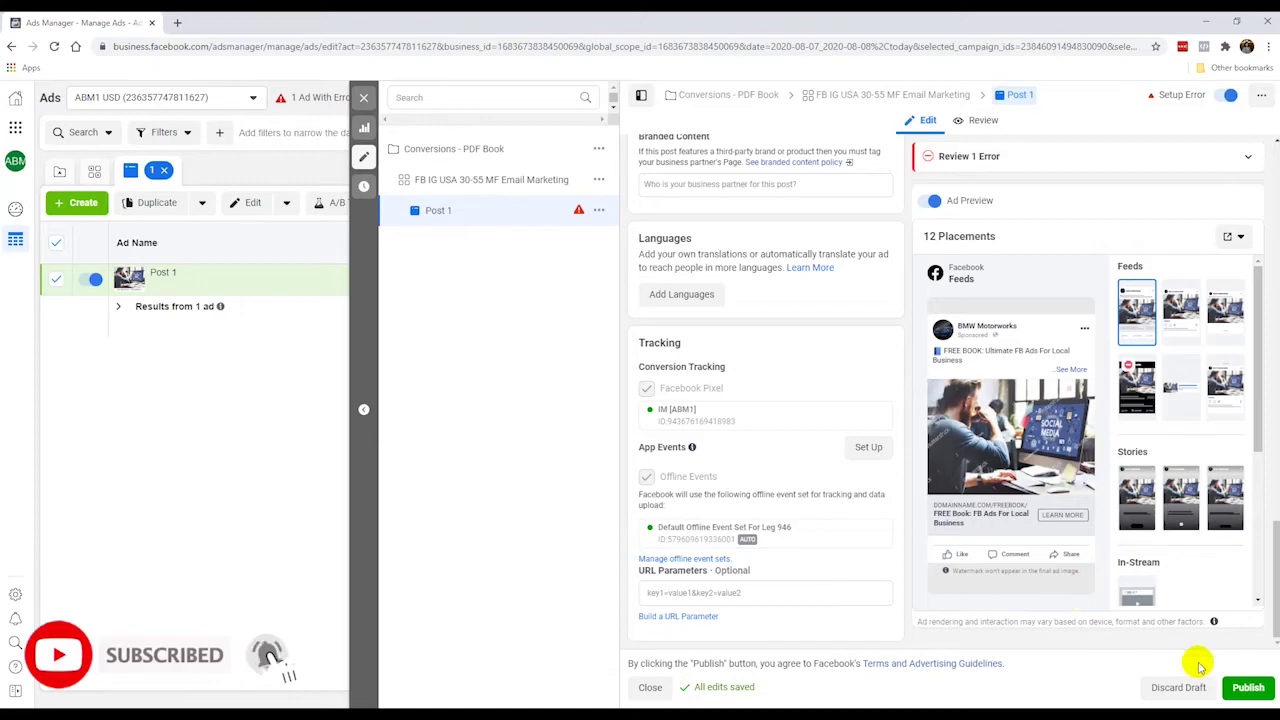
- Try to publish the ad "Post 1" and close its editor
left_click(1246, 689)
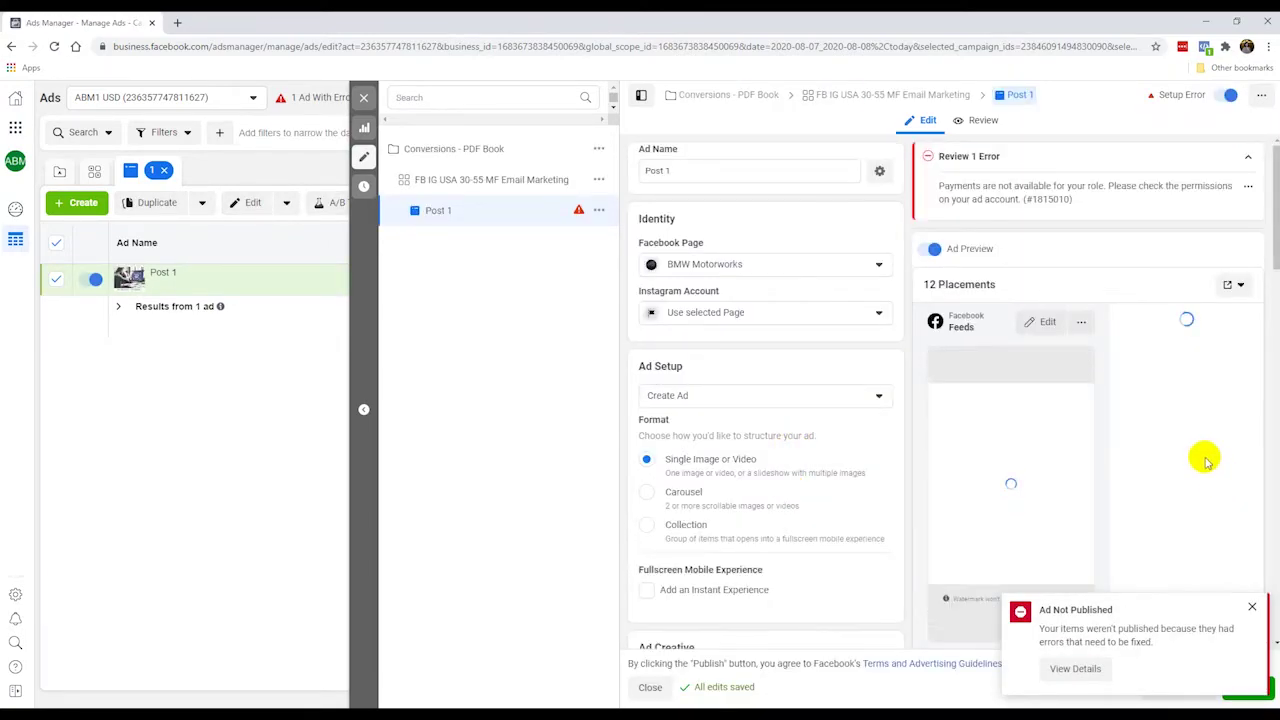
left_click(1251, 607)
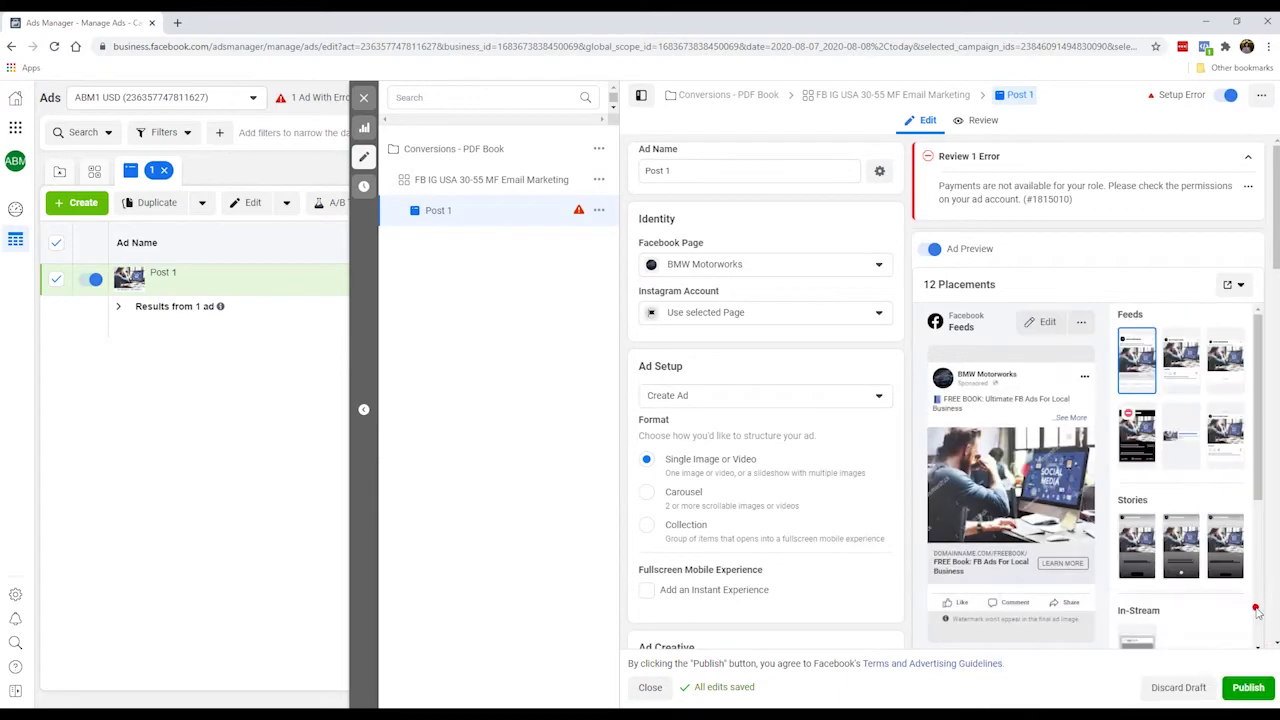
left_click(364, 97)
left_click(668, 378)
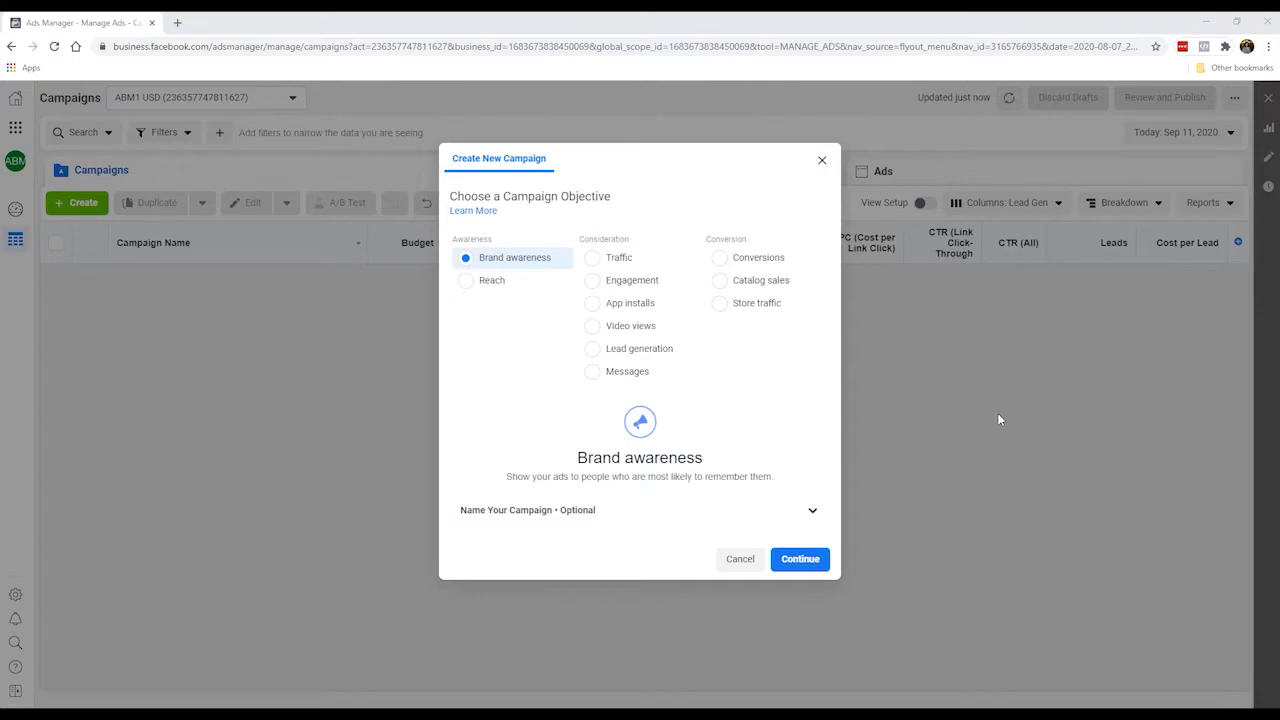
- Compare the Conversions, Lead generation and Engagement objectives for a new campaign
left_click(743, 257)
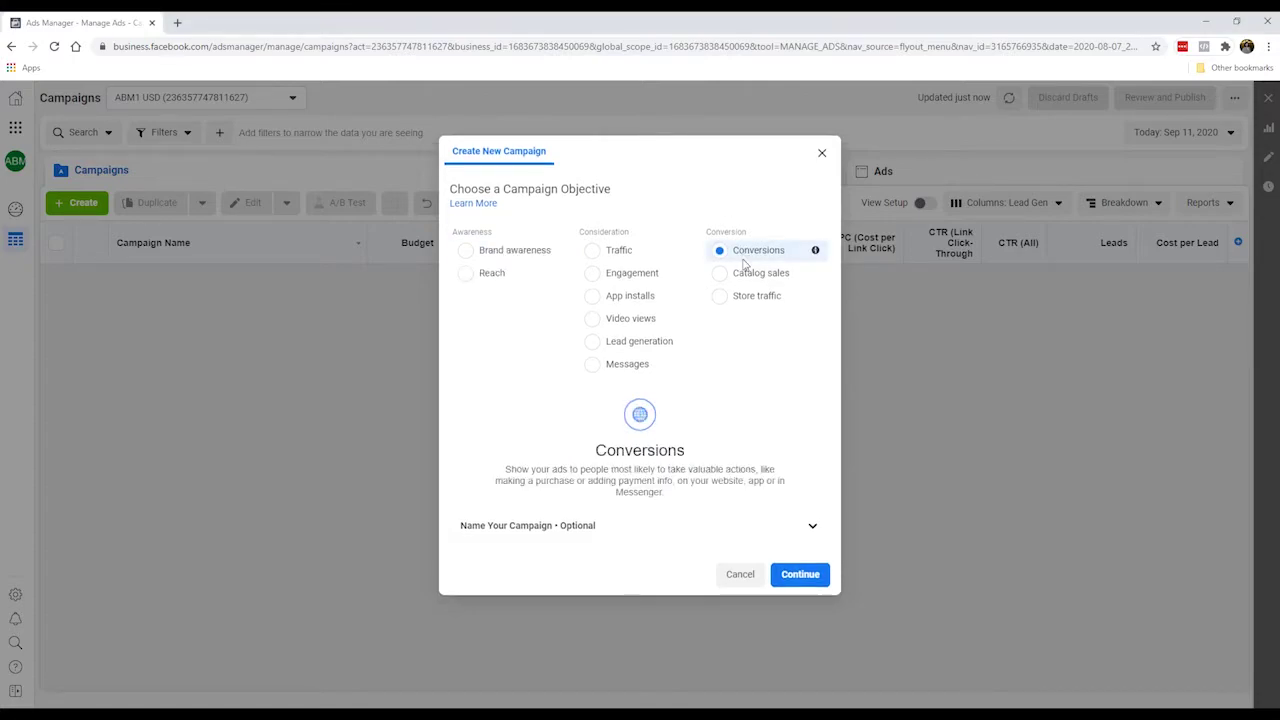
left_click(636, 343)
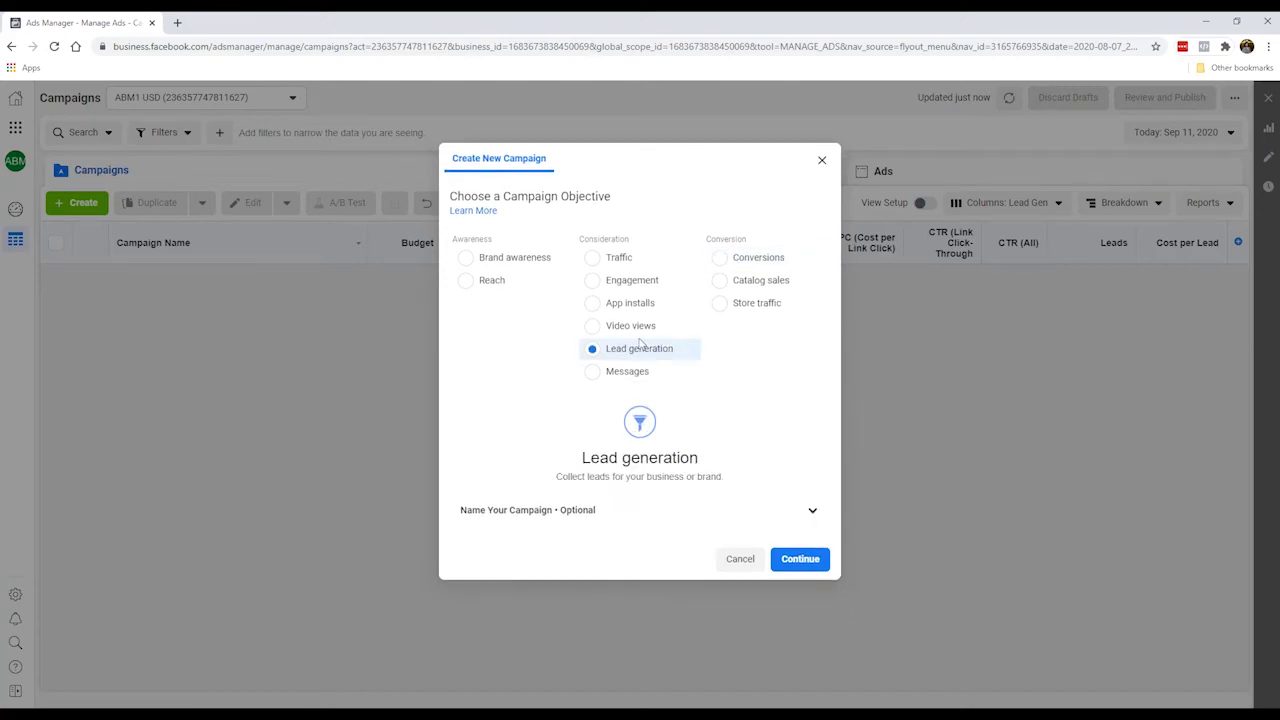
left_click(646, 286)
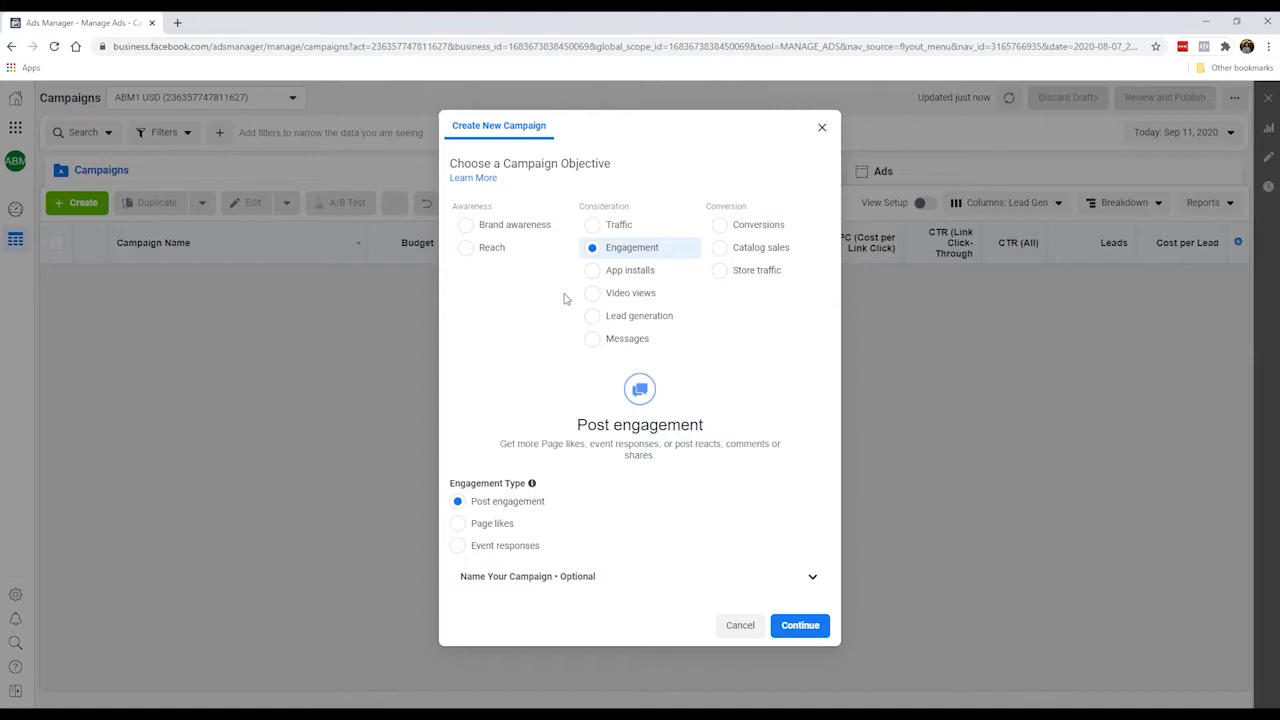
- Compare the Brand awareness, Reach and Traffic objectives and read their descriptions
left_click(492, 230)
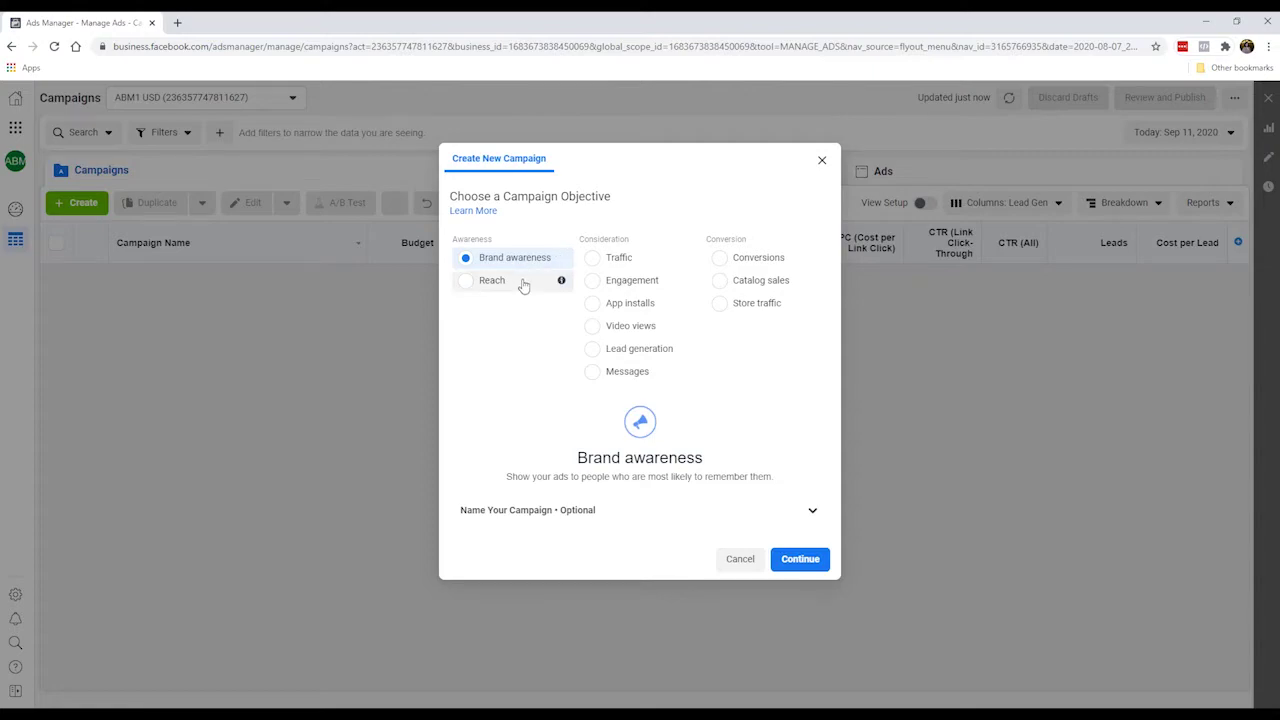
mouse_move(564, 262)
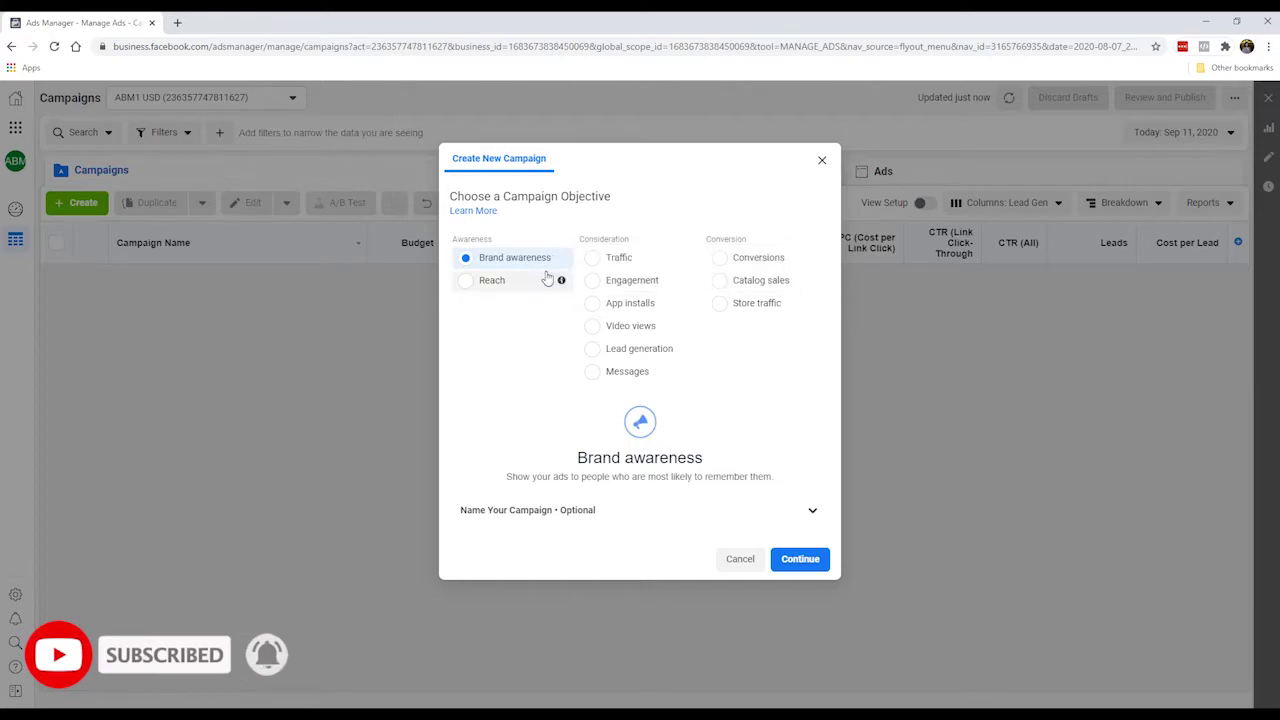
left_click(560, 281)
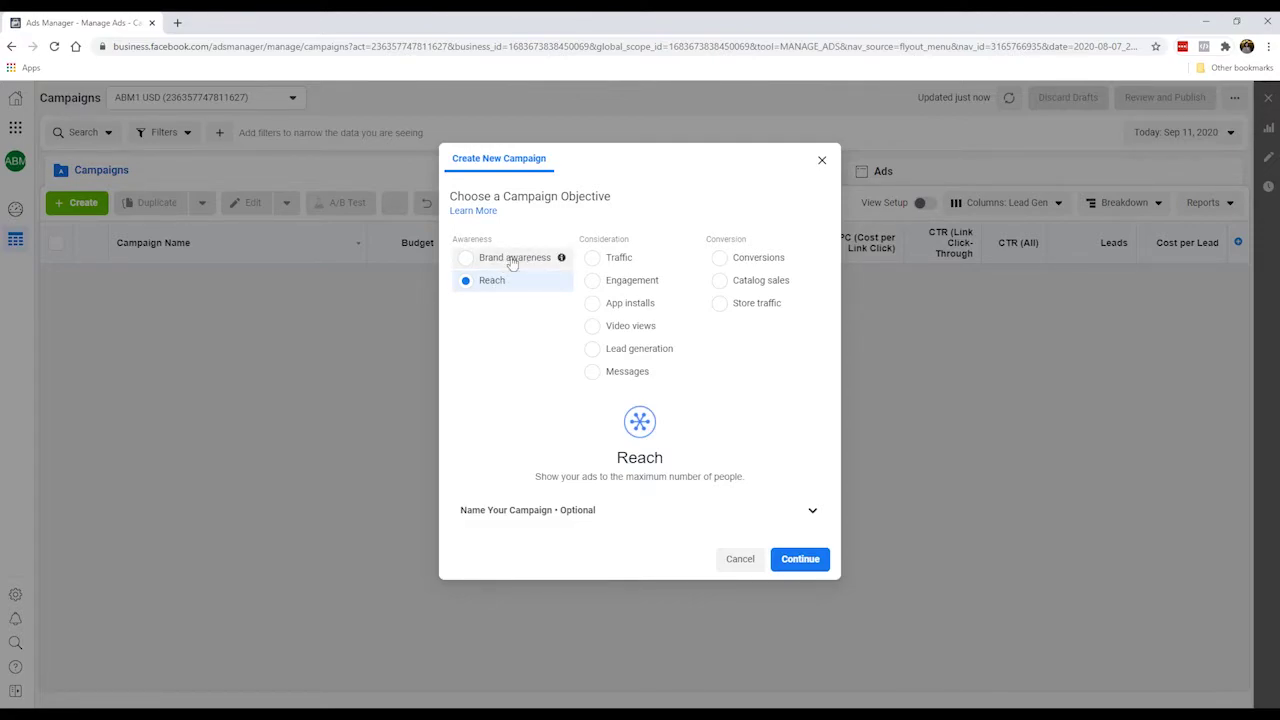
left_click(651, 259)
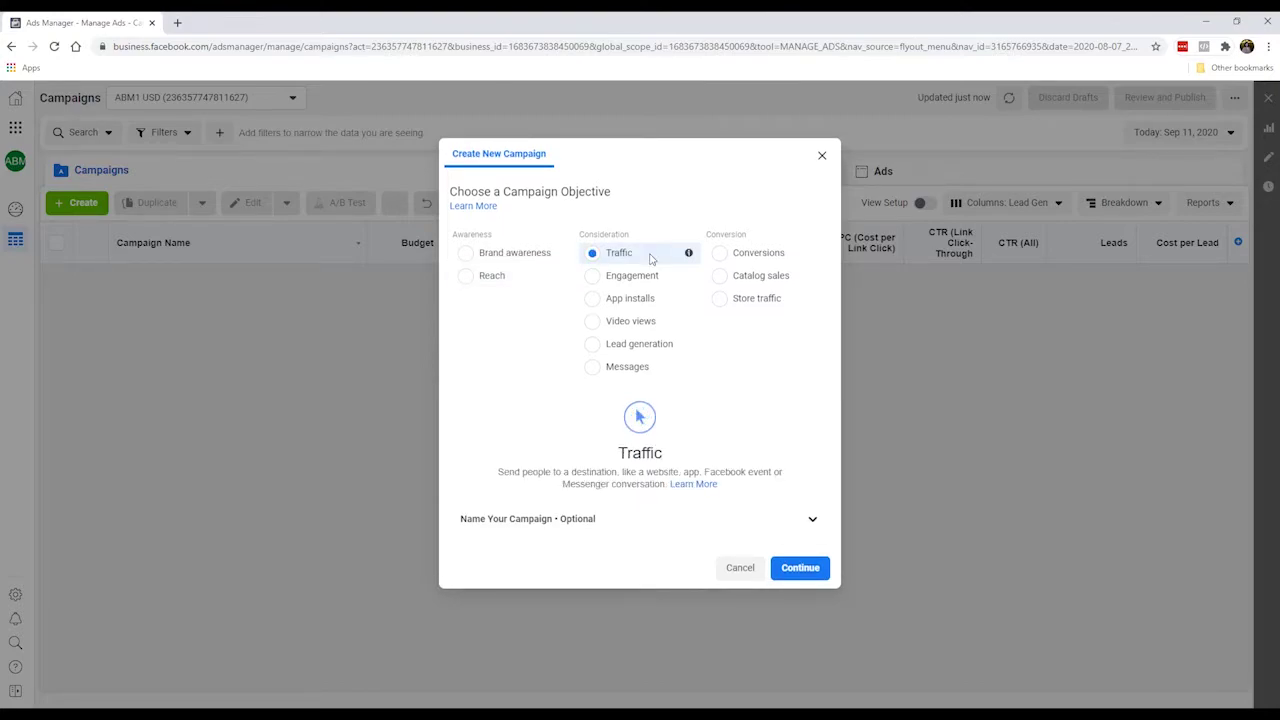
mouse_move(688, 254)
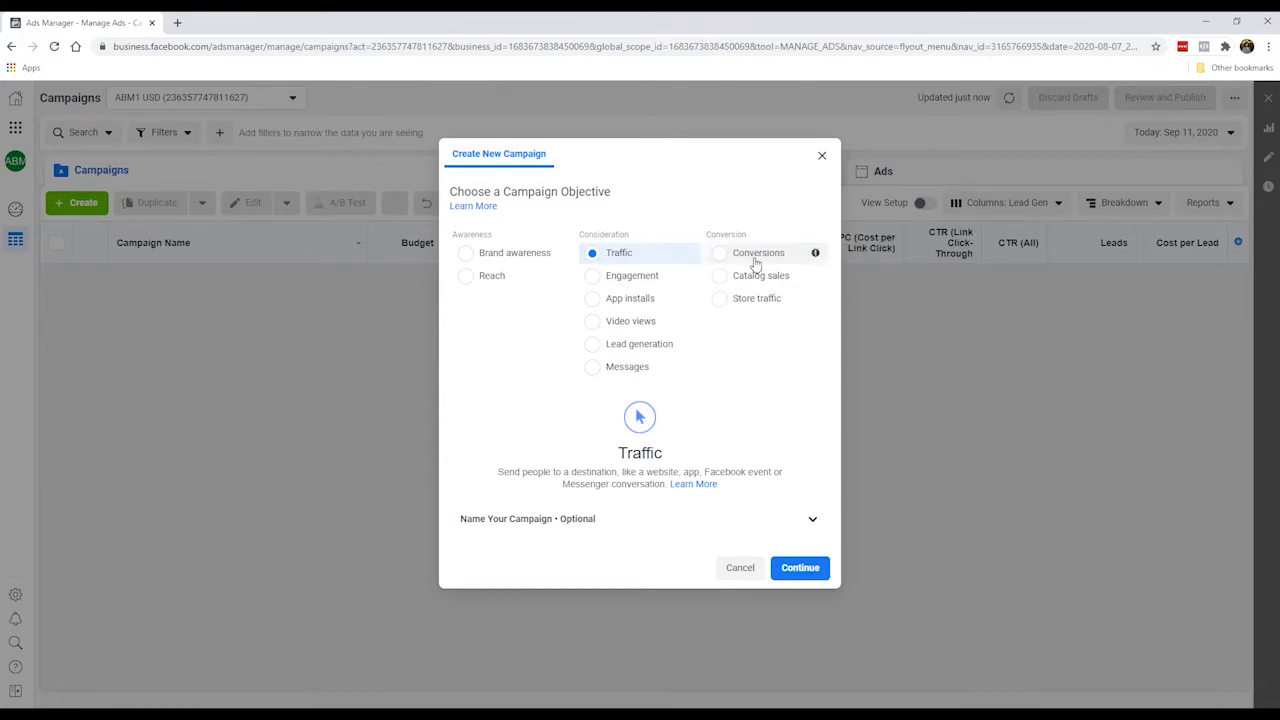
- Review the Engagement objective with its Page likes and Post engagement types, and compare it with App installs
left_click(631, 285)
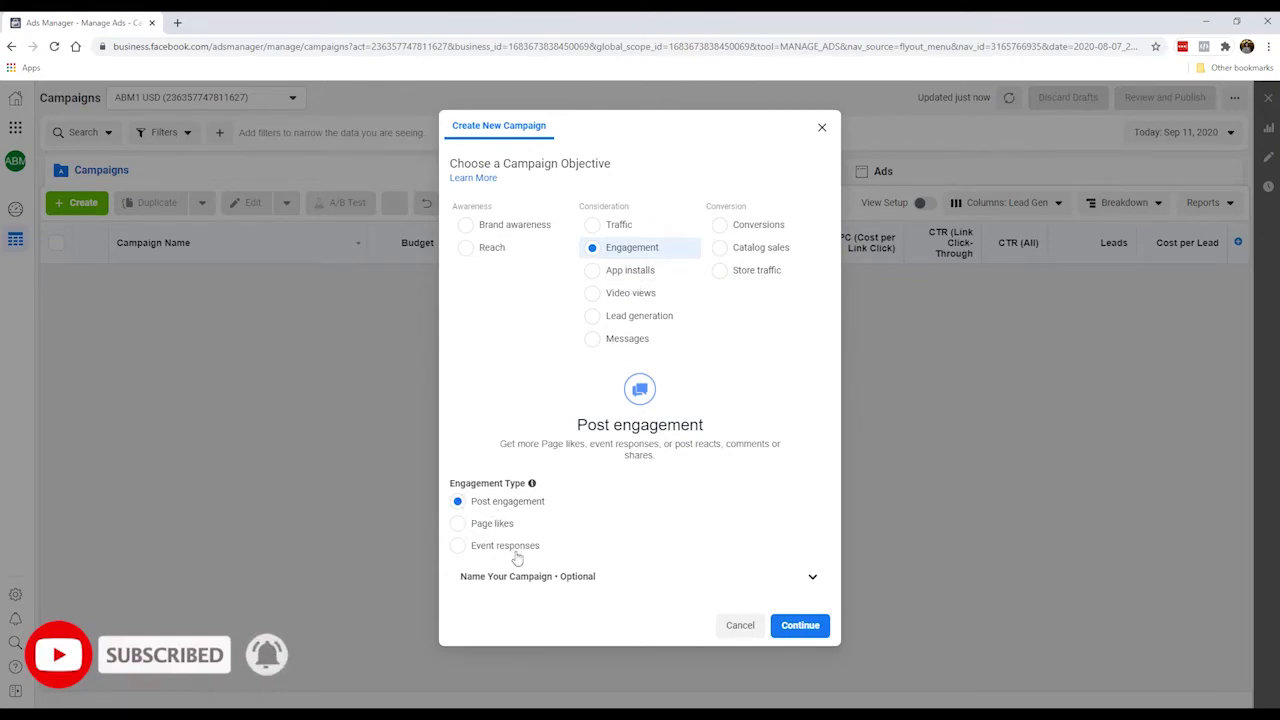
left_click(492, 524)
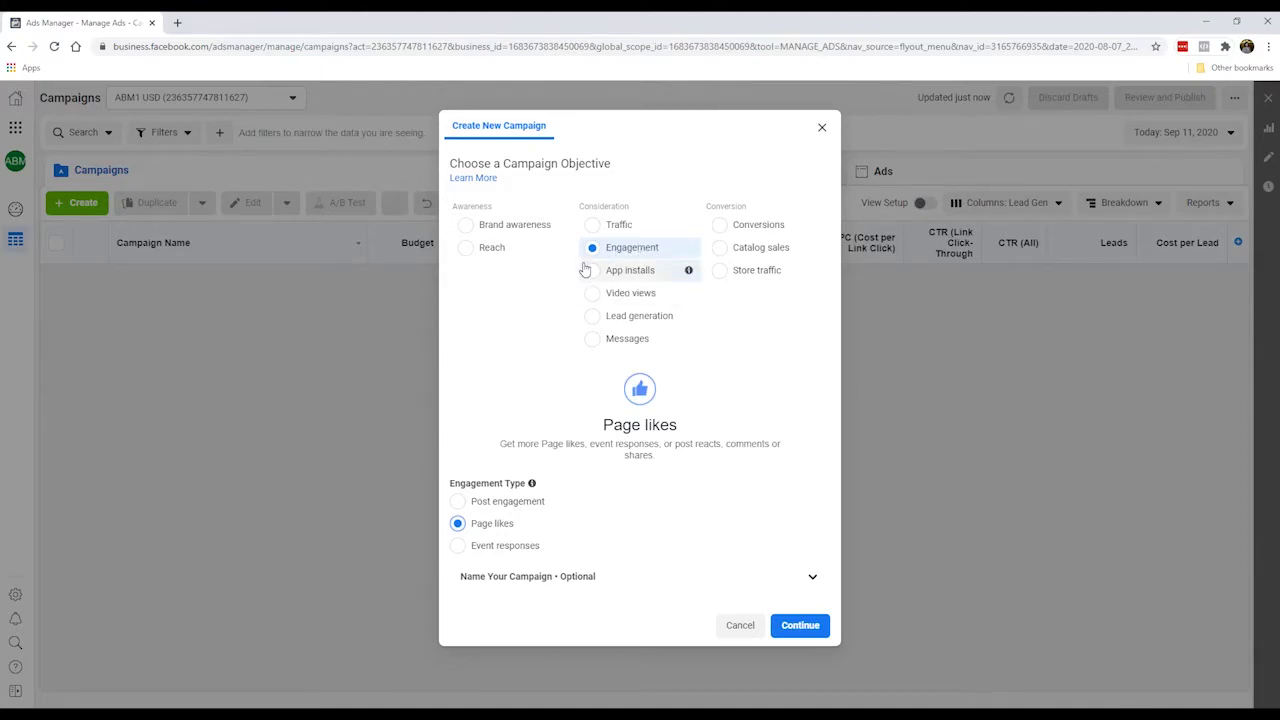
left_click(504, 505)
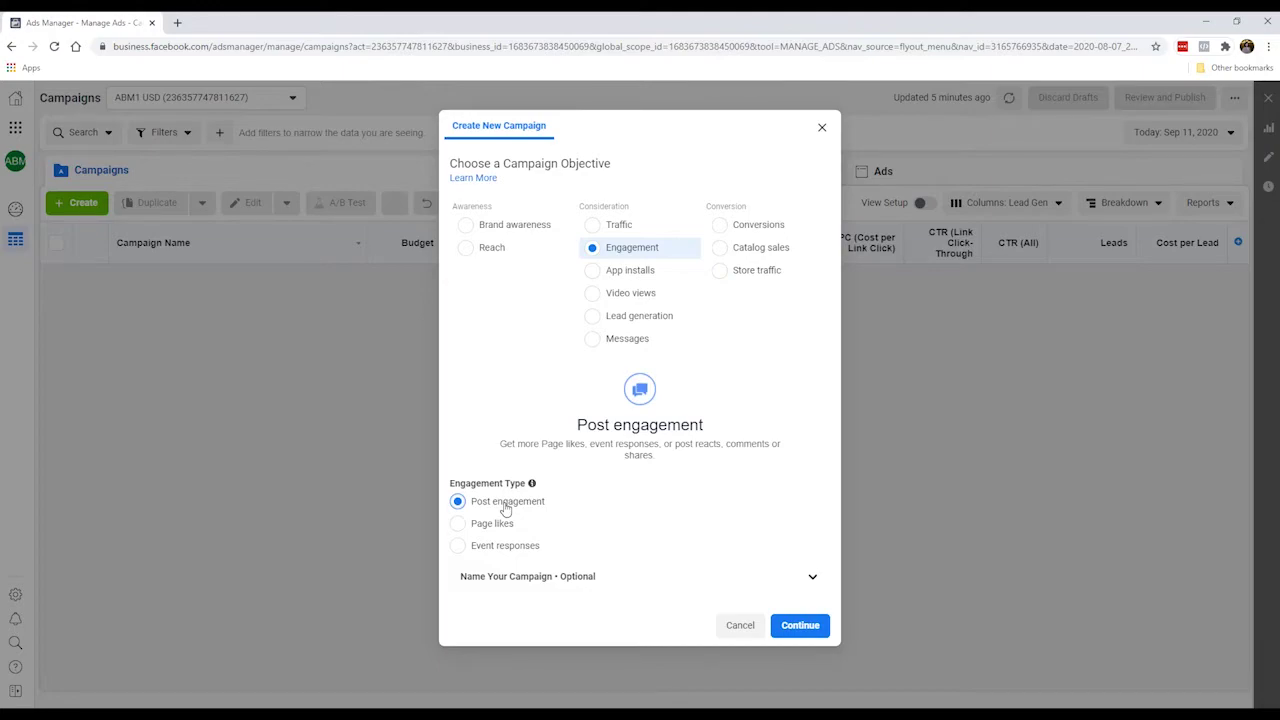
left_click(650, 279)
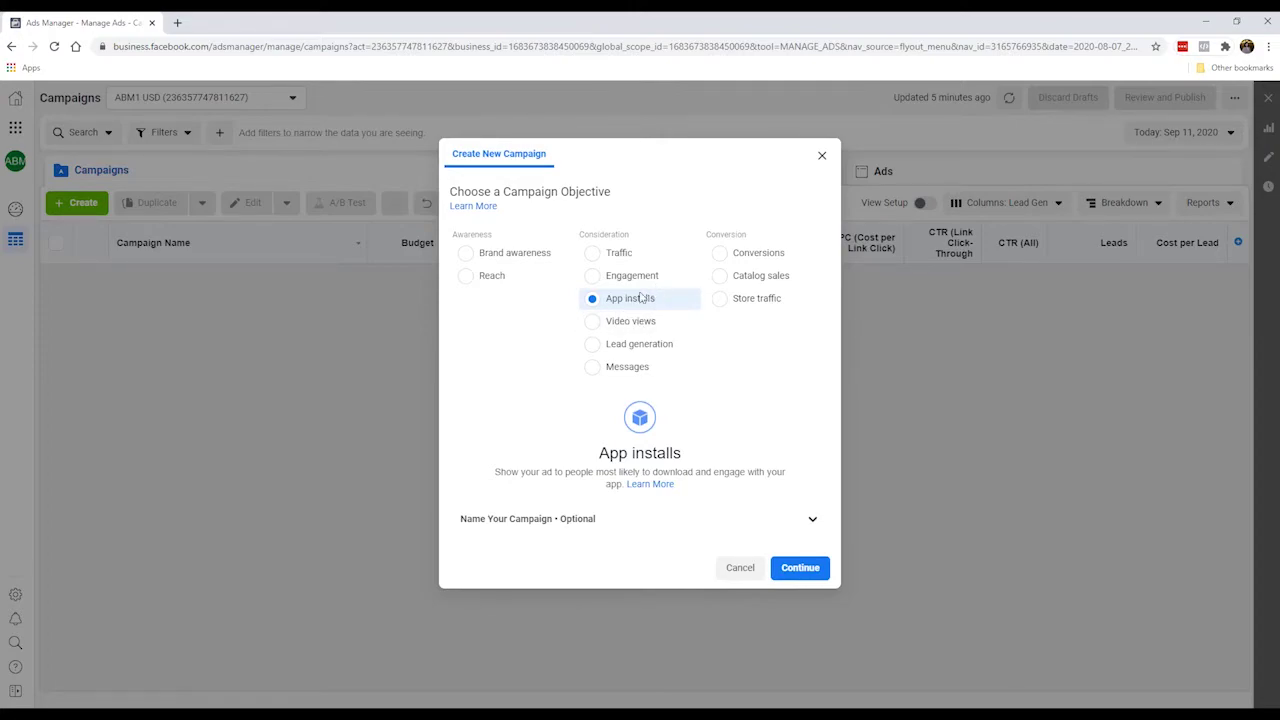
left_click(644, 278)
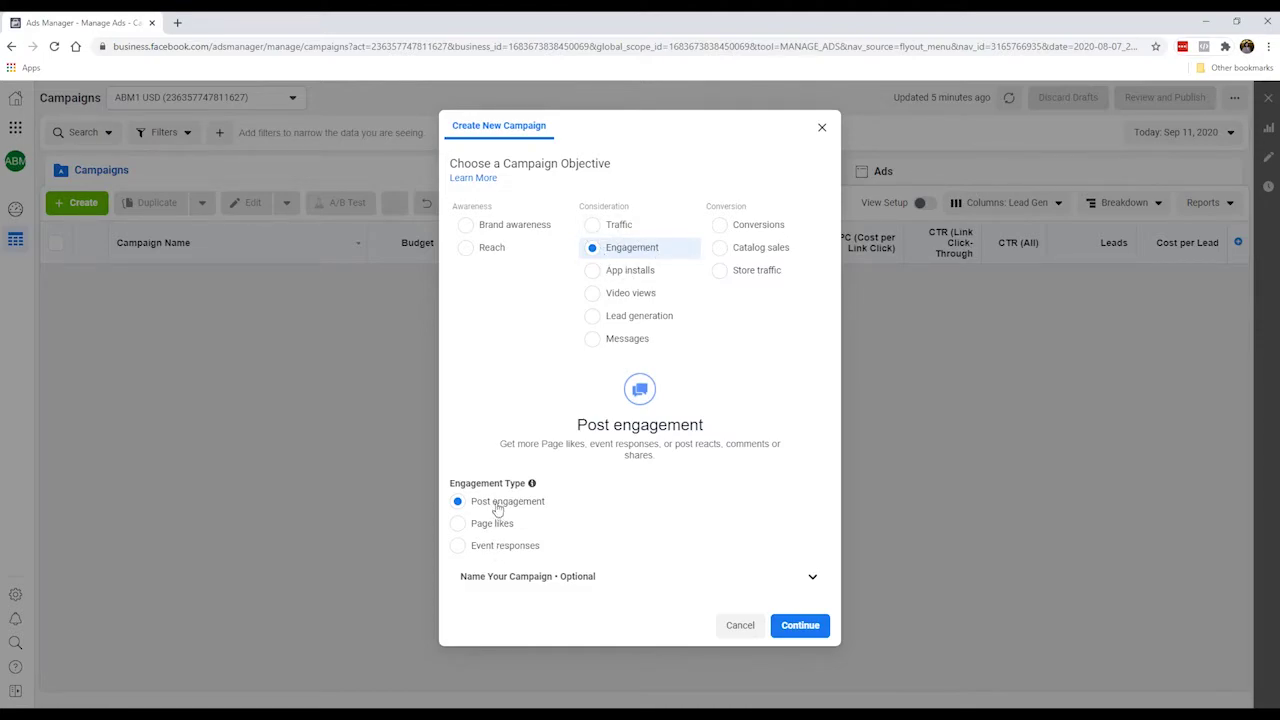
left_click(645, 279)
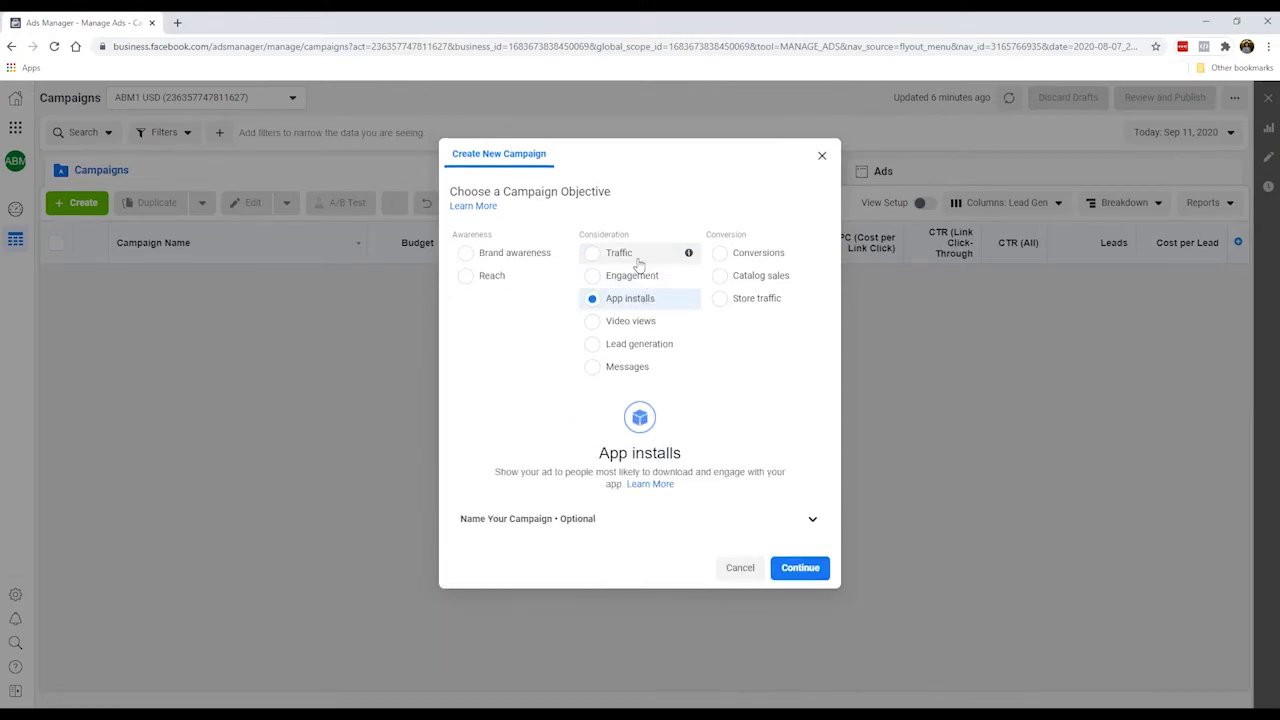
- Go through the Video views, Lead generation and Messages objectives and read their descriptions
left_click(620, 323)
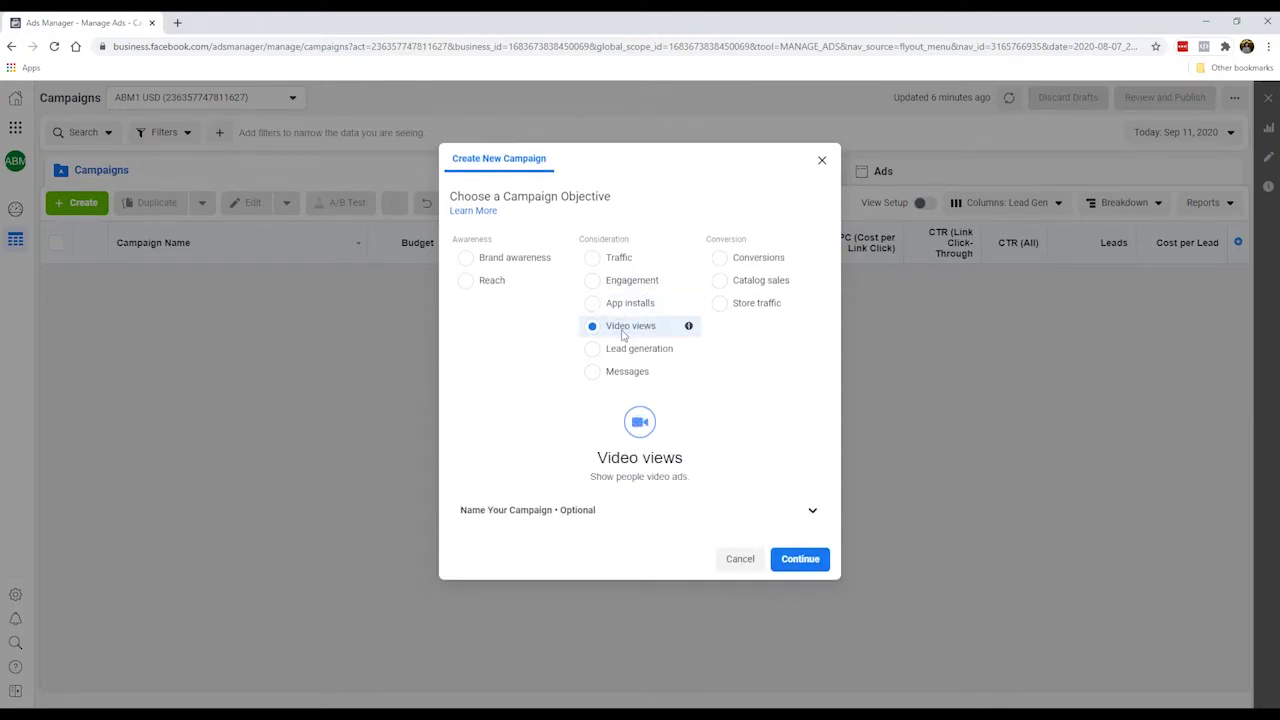
mouse_move(688, 327)
left_click(650, 350)
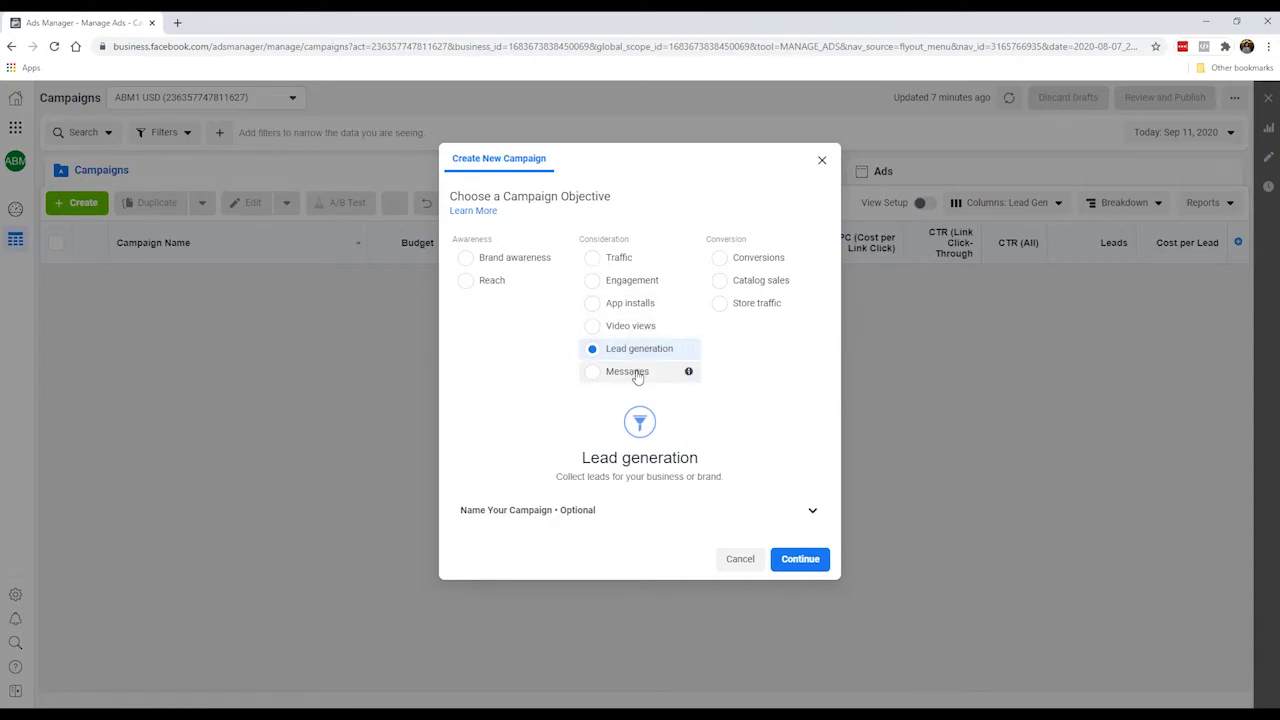
left_click(630, 372)
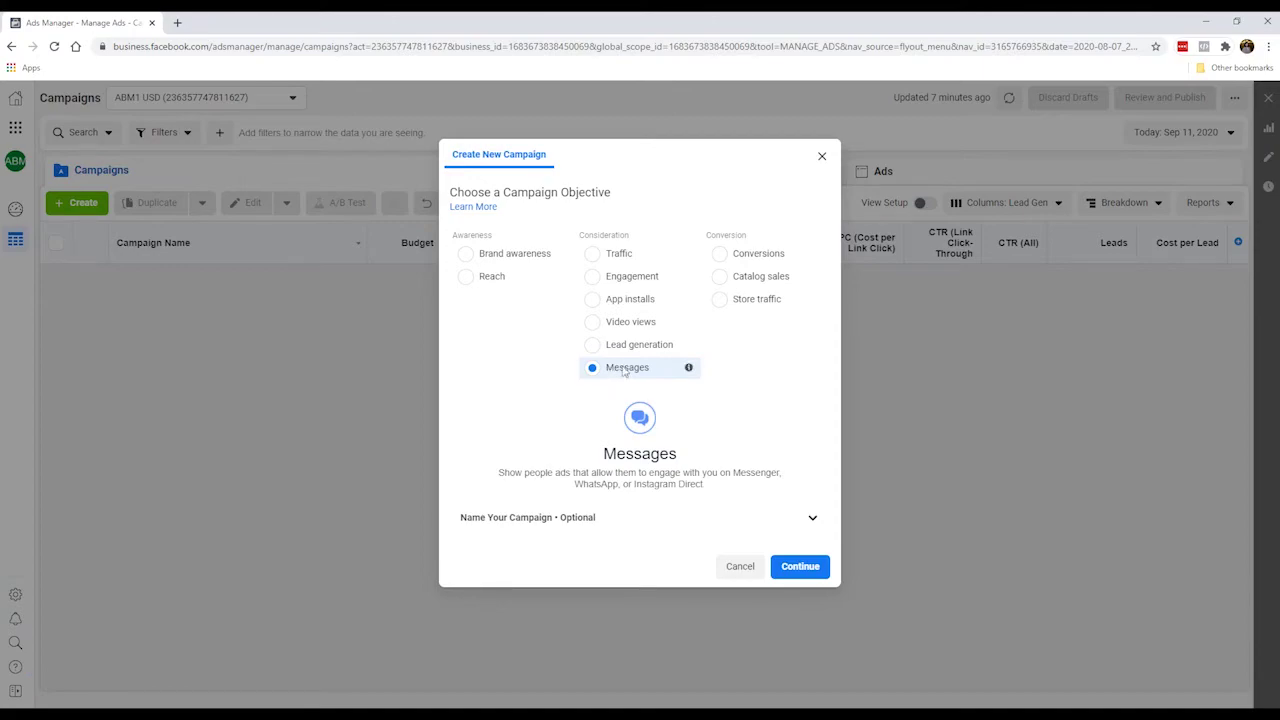
- Examine the Conversions, Catalog sales and Store traffic objectives, including the setup requirements of the last two
left_click(754, 257)
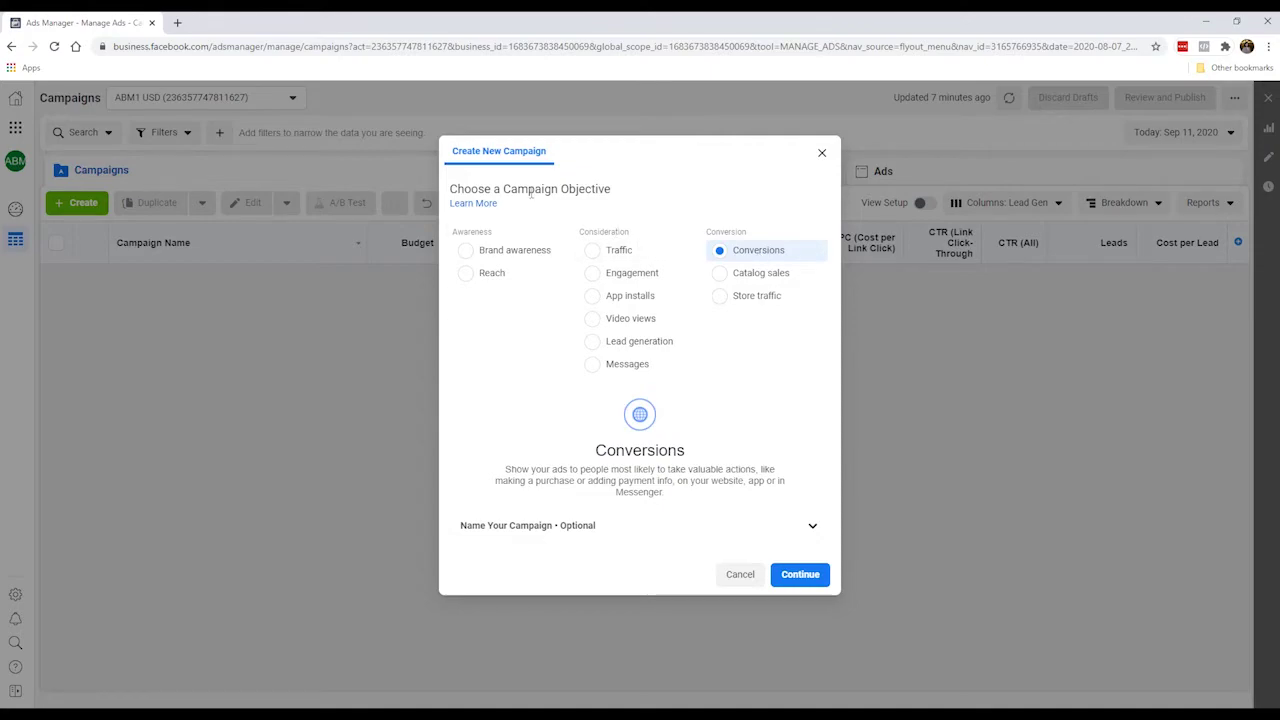
left_click(766, 273)
left_click(768, 292)
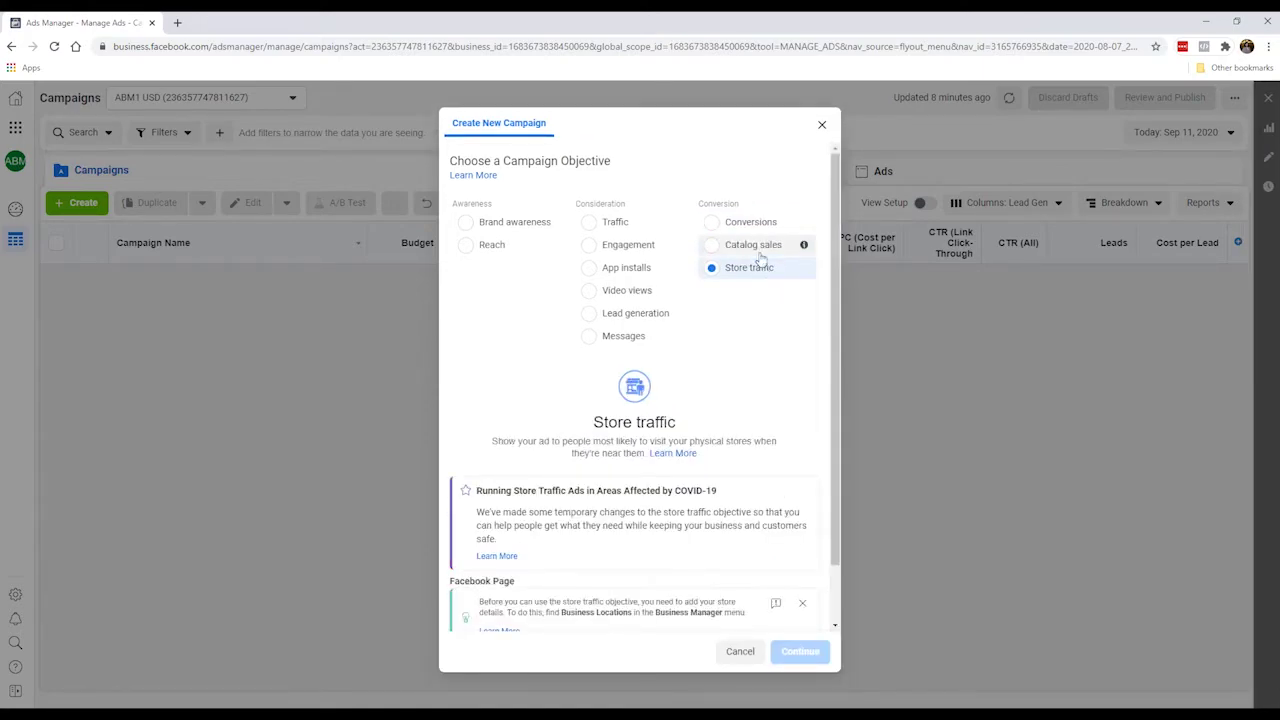
left_click(757, 250)
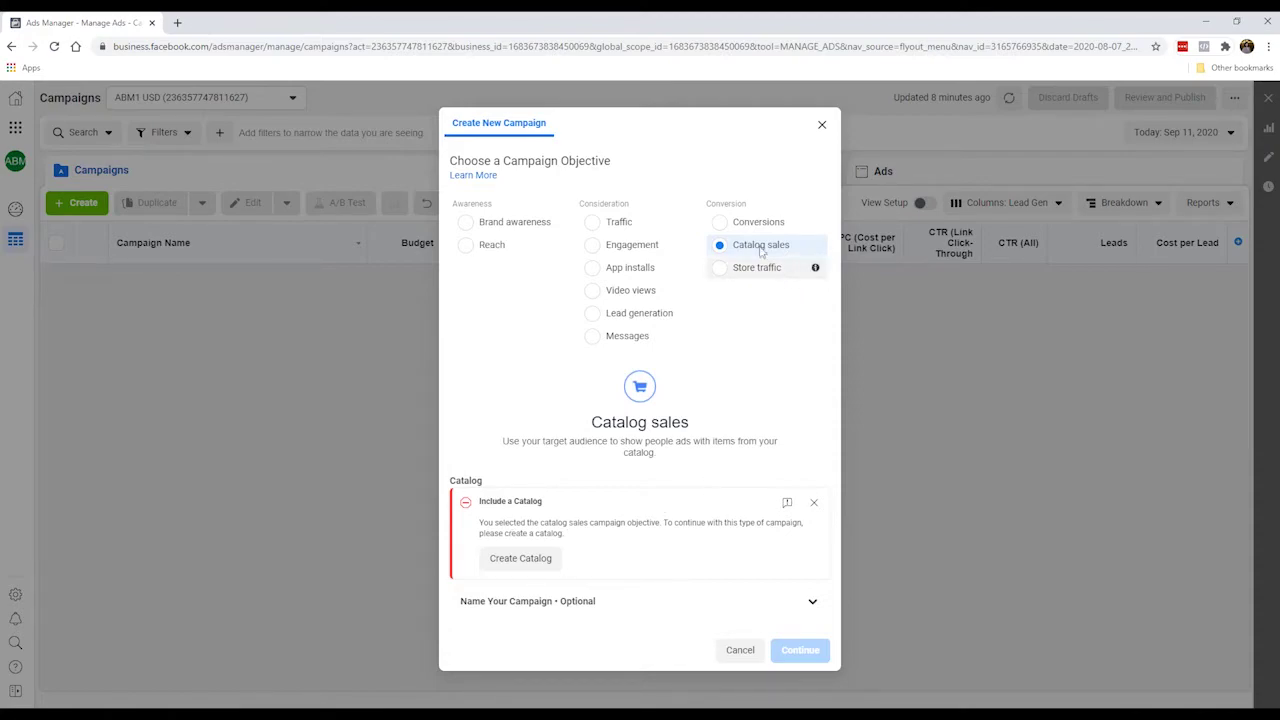
left_click(745, 272)
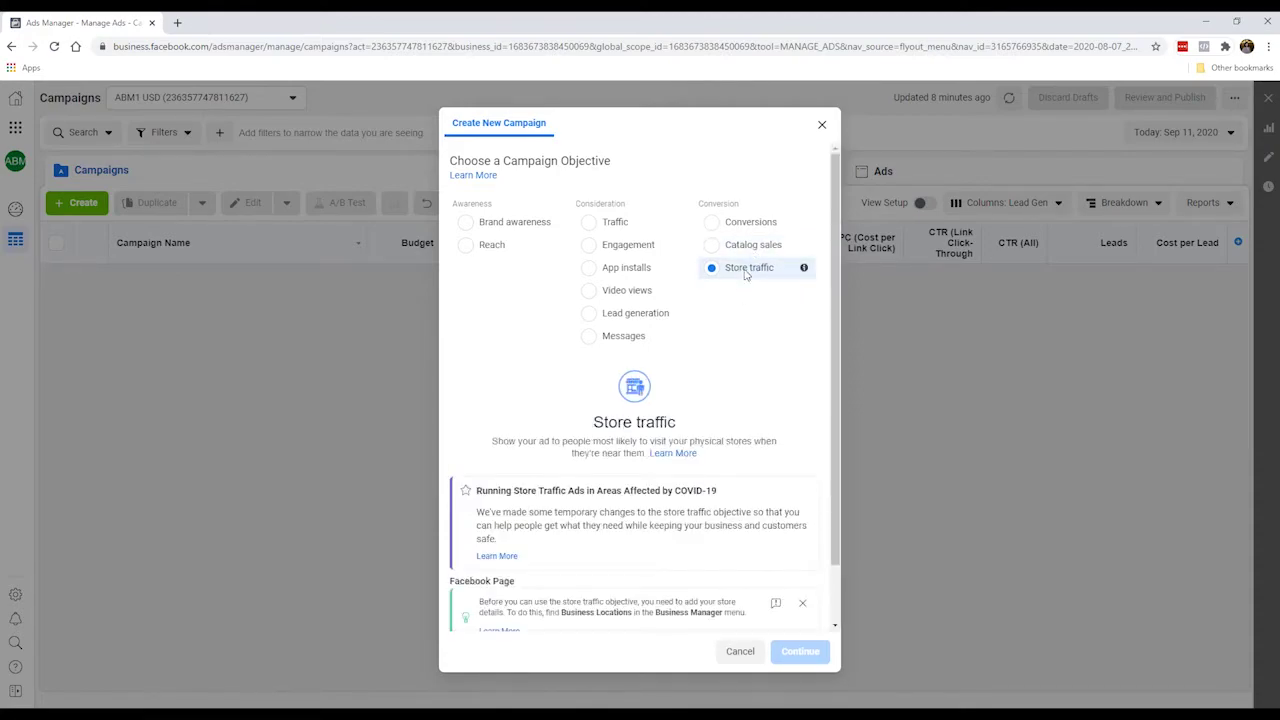
scroll(723, 366, "down", 1)
scroll(737, 334, "up", 1)
- Revisit the Conversions, Lead generation and Engagement objectives as the main choices for a campaign
left_click(758, 224)
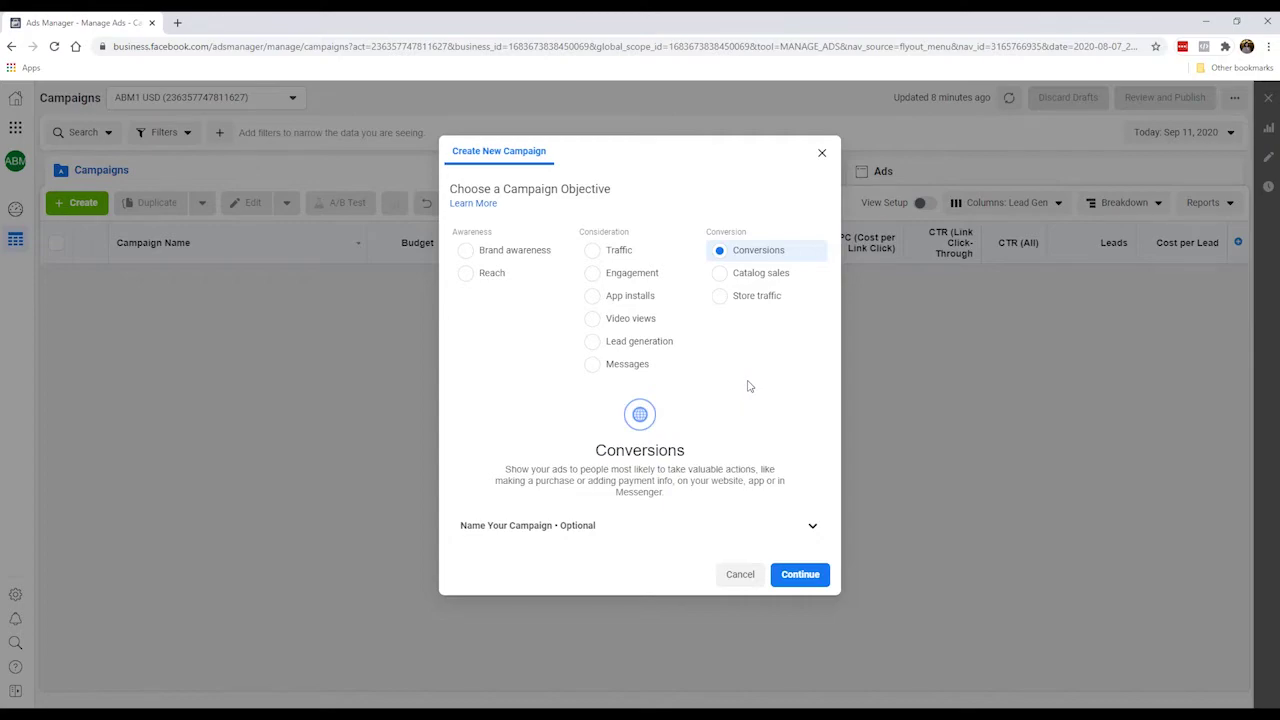
left_click(648, 342)
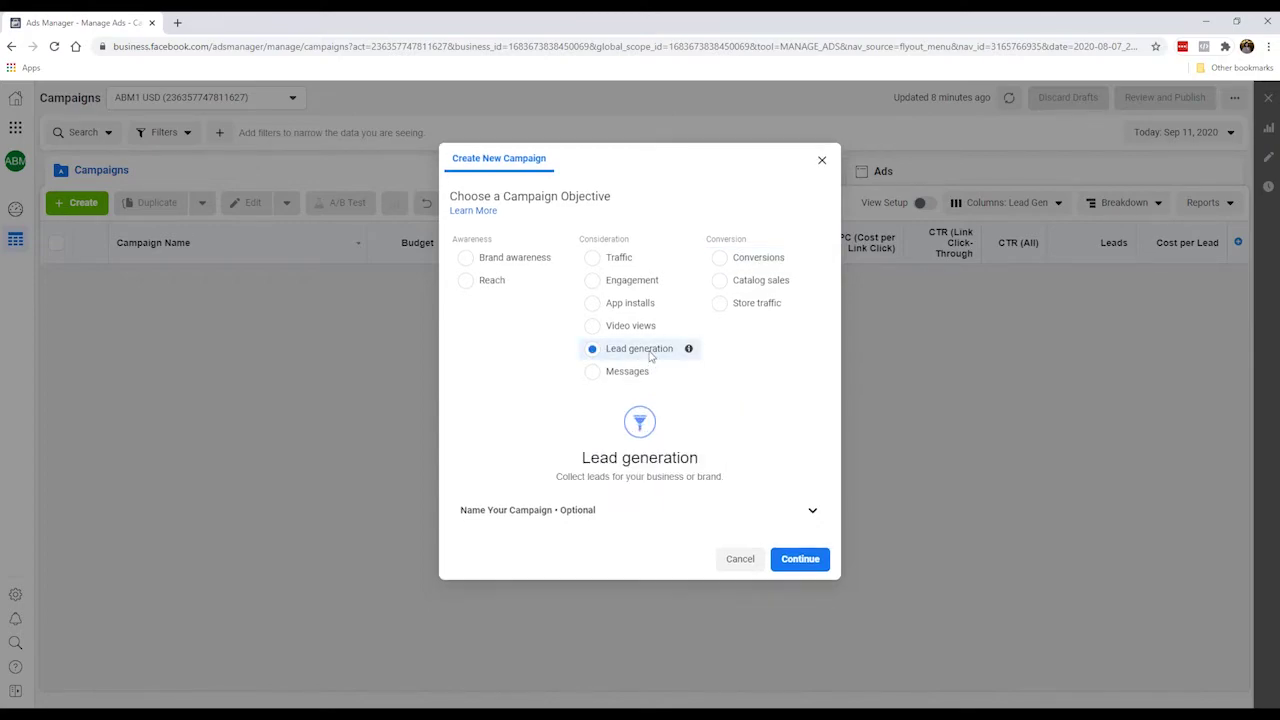
left_click(617, 281)
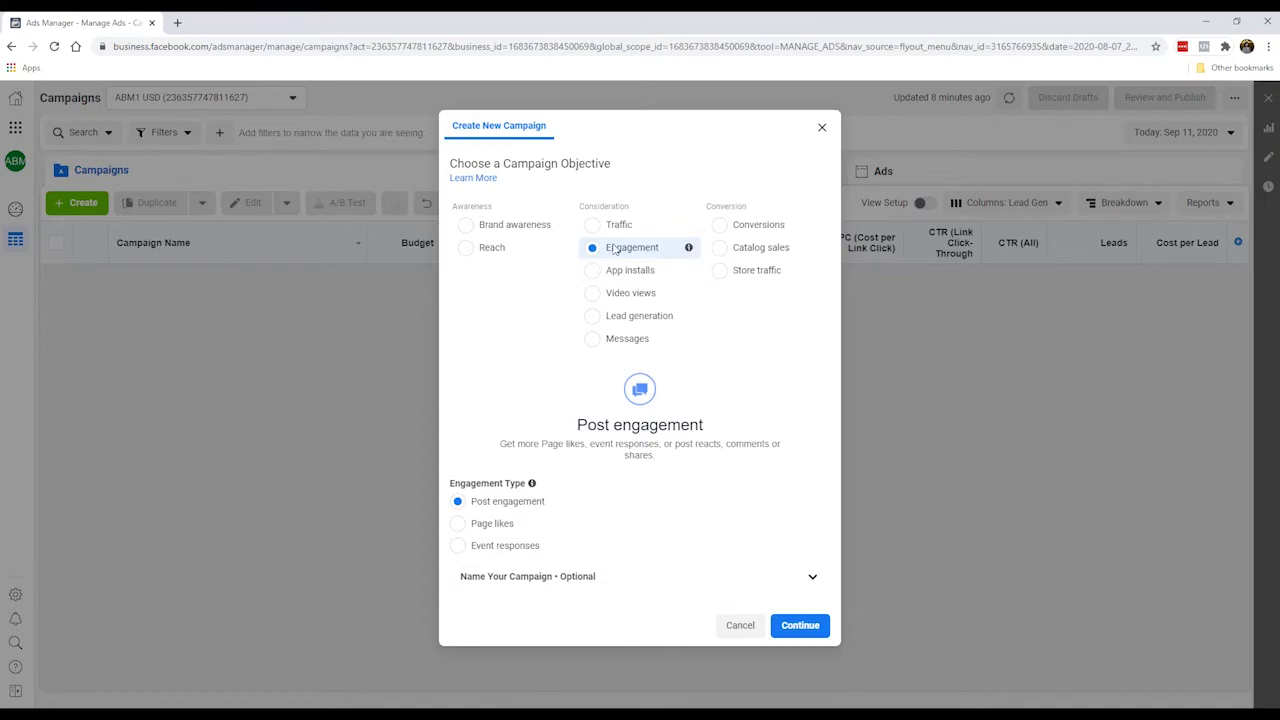
left_click(733, 228)
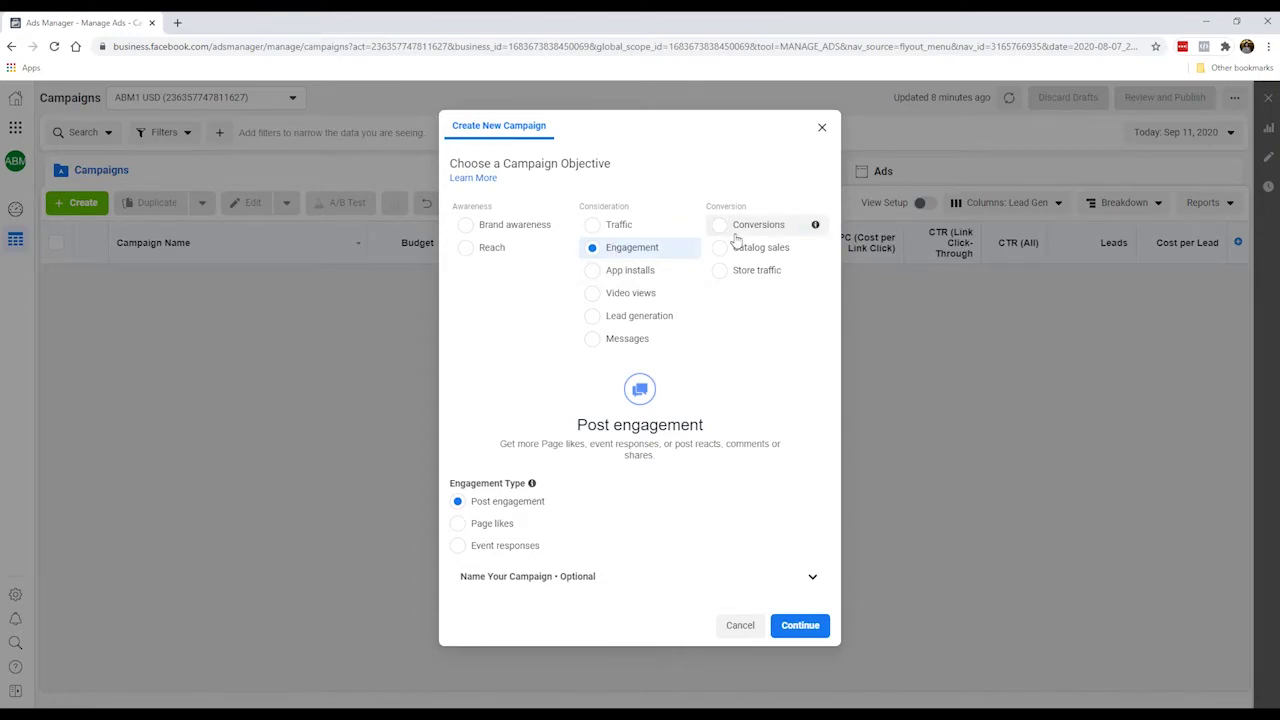
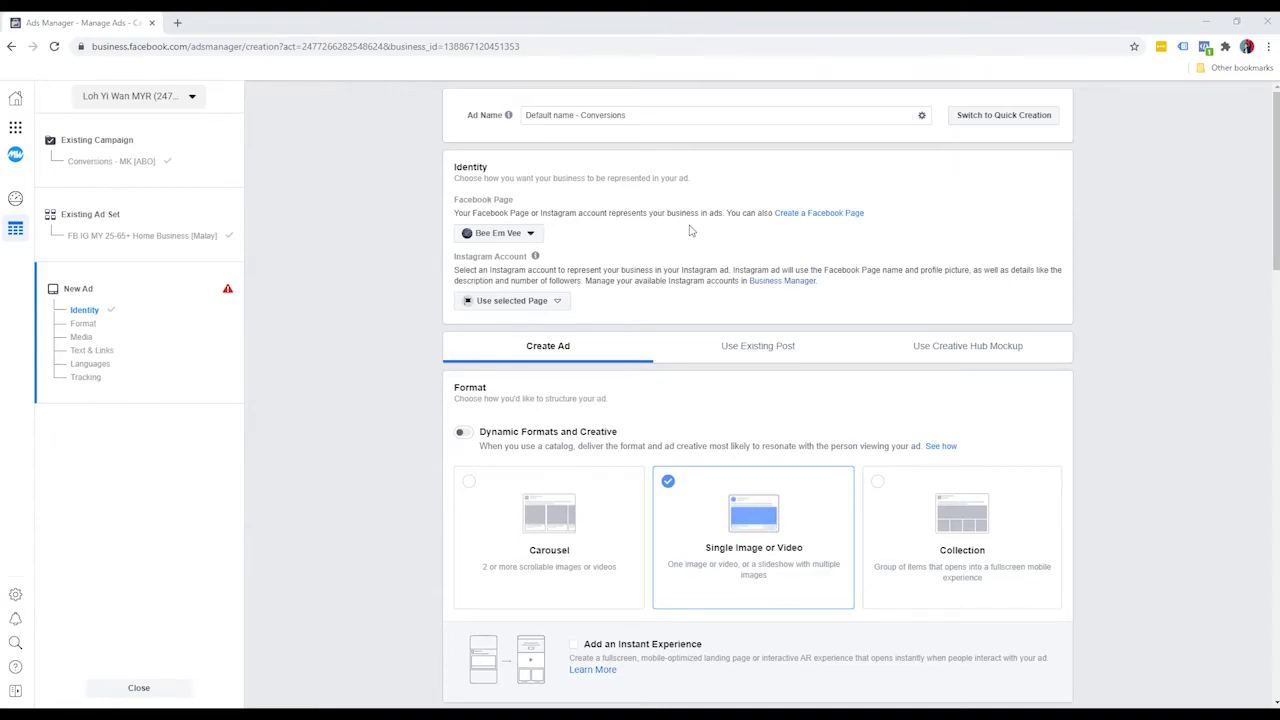
- Name the new ad "Video 1"
mouse_move(508, 115)
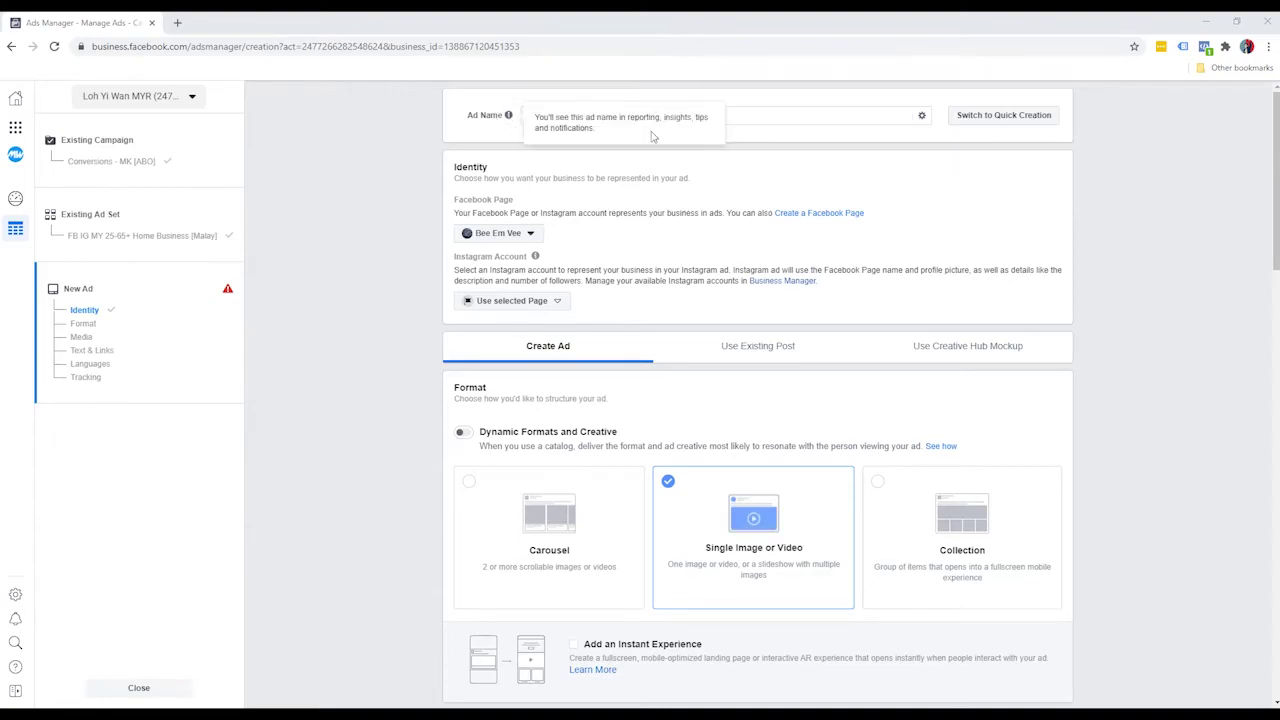
triple_click(748, 119)
type("Video 1")
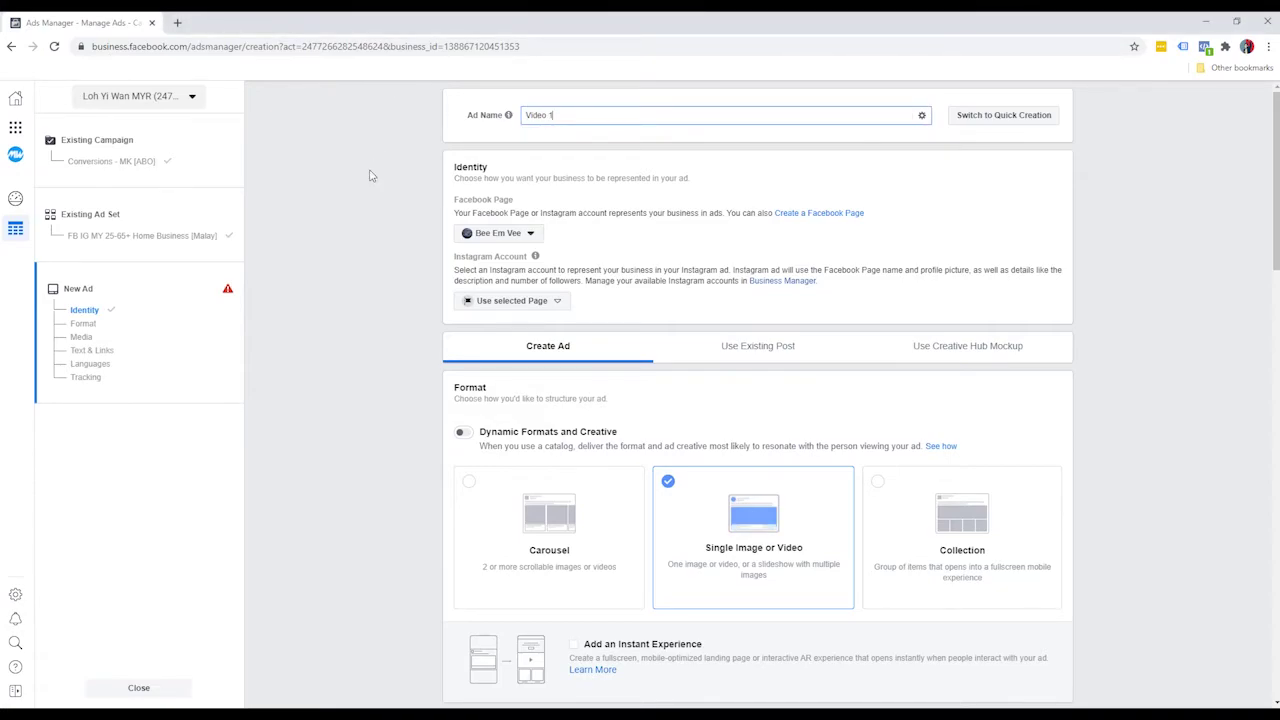
left_click(369, 175)
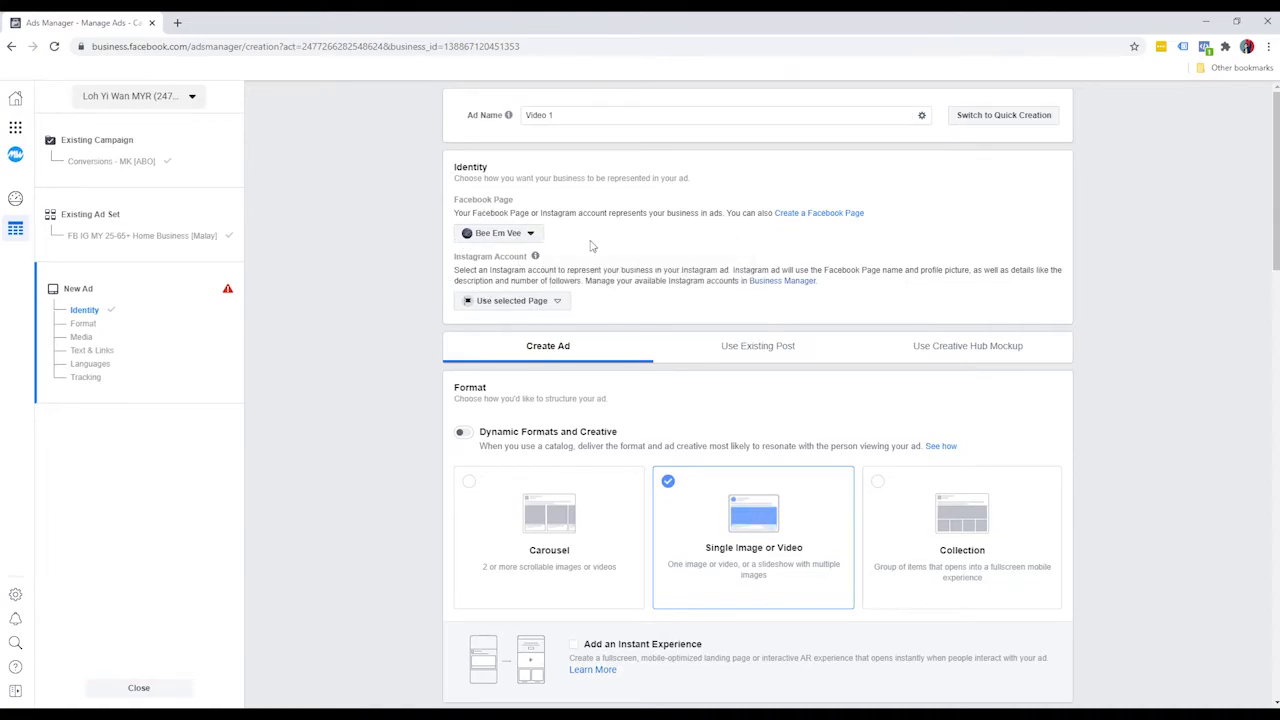
- Look over the new ad's format and media sections and check the options for adding media
scroll(430, 295, "down", 2)
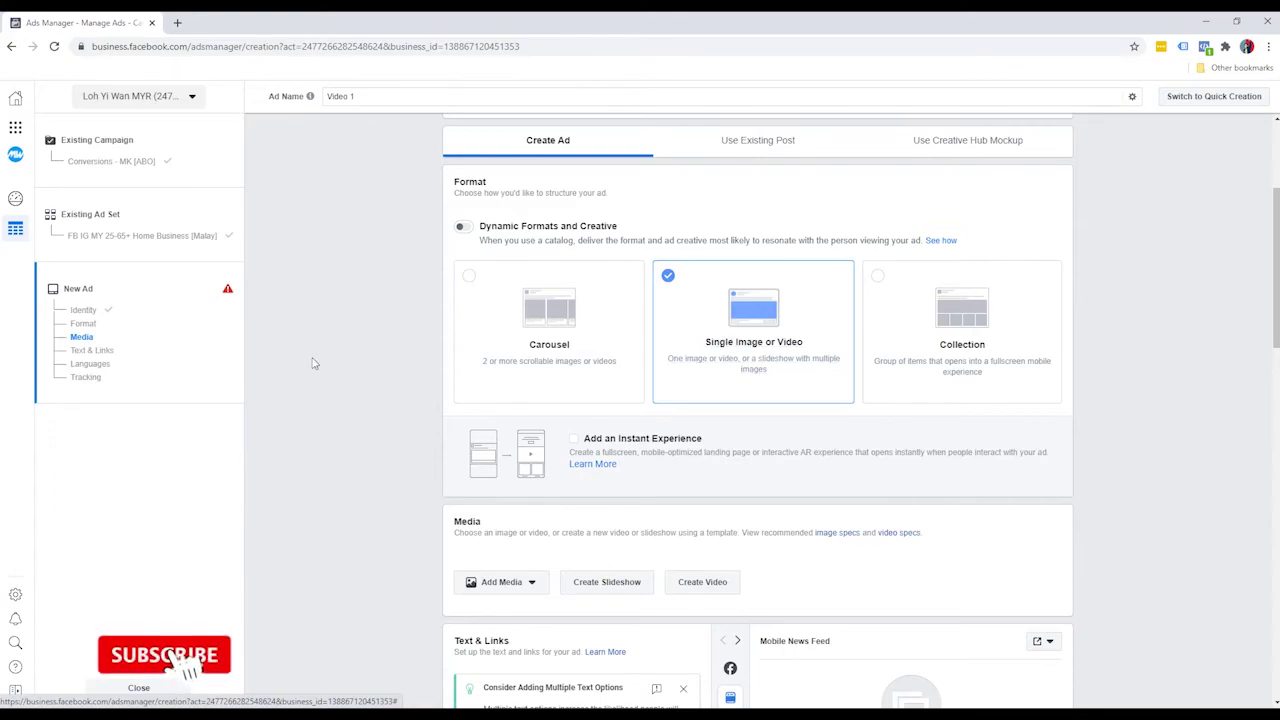
scroll(382, 380, "down", 1)
scroll(383, 380, "down", 2)
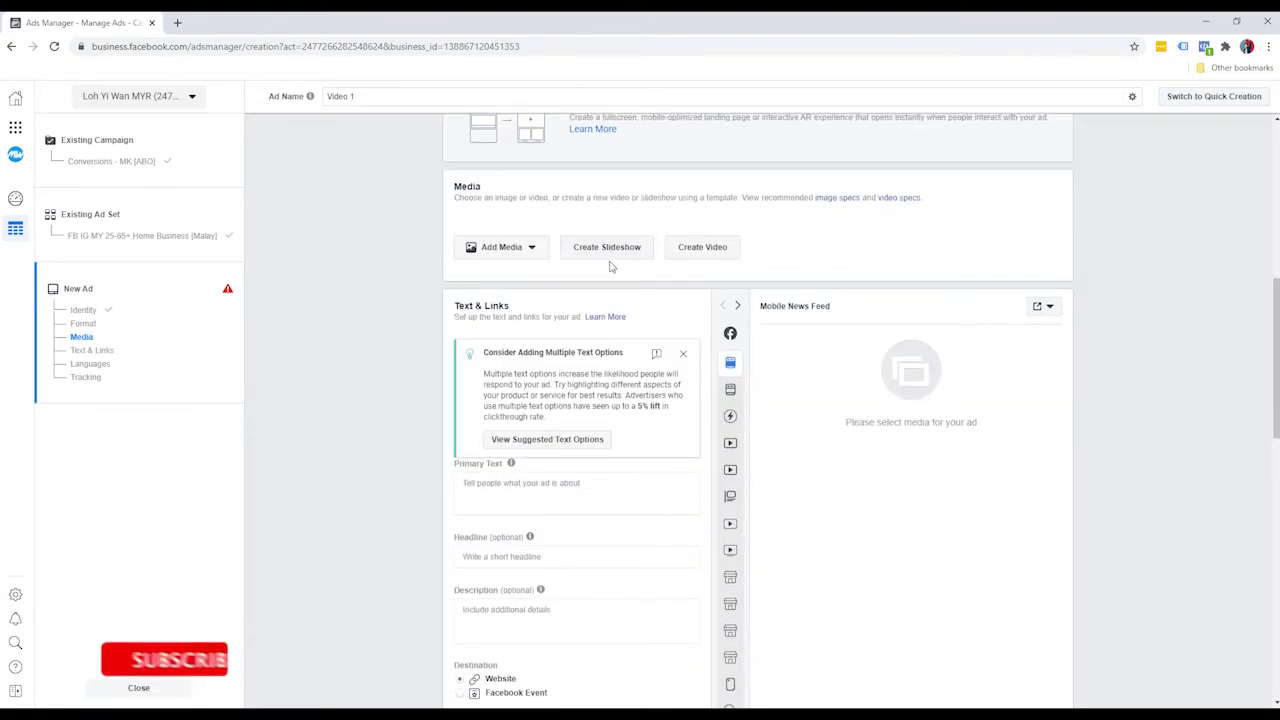
left_click(528, 250)
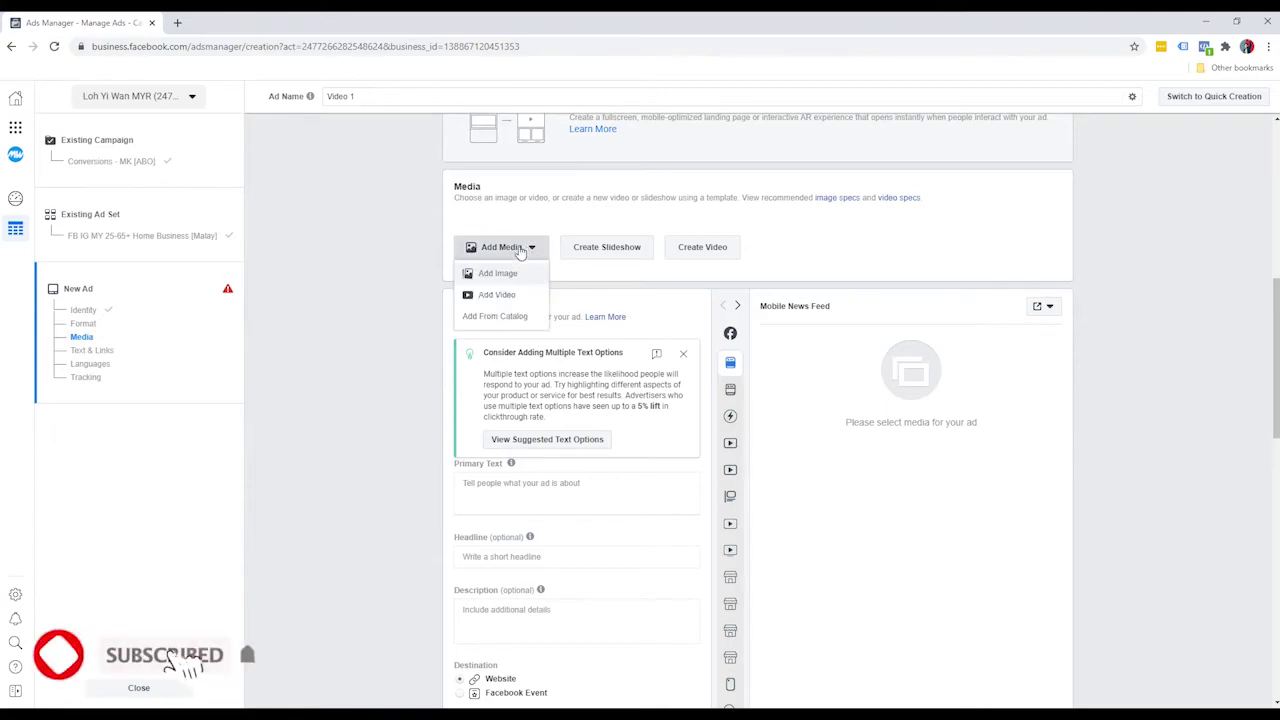
left_click(618, 236)
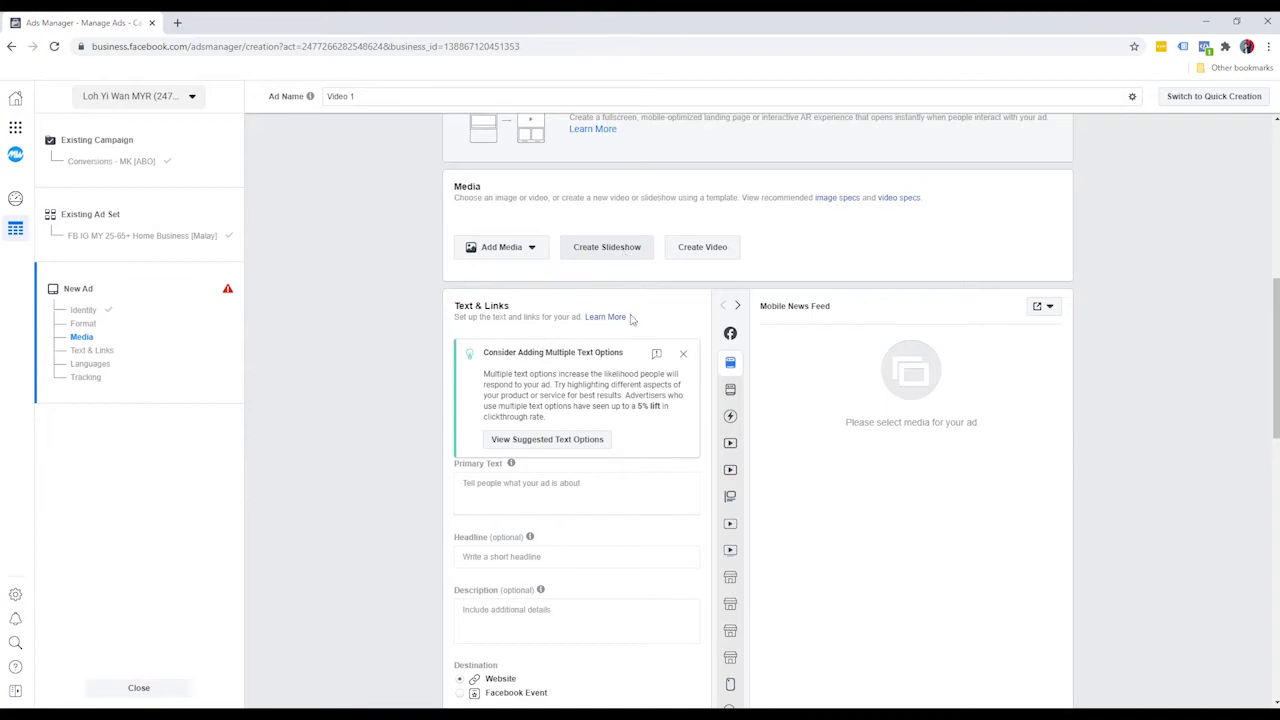
- Browse the square slideshow templates in the Video Creation Kit and close it without choosing one
left_click(615, 249)
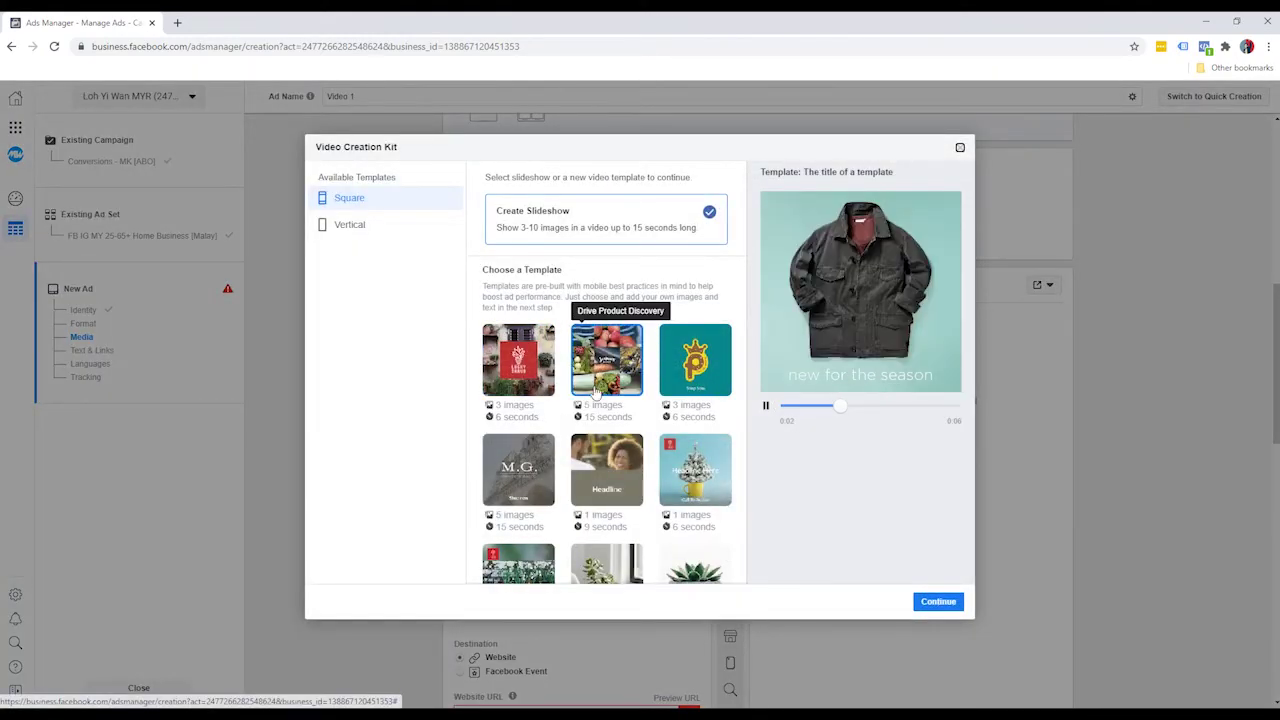
scroll(597, 393, "down", 2)
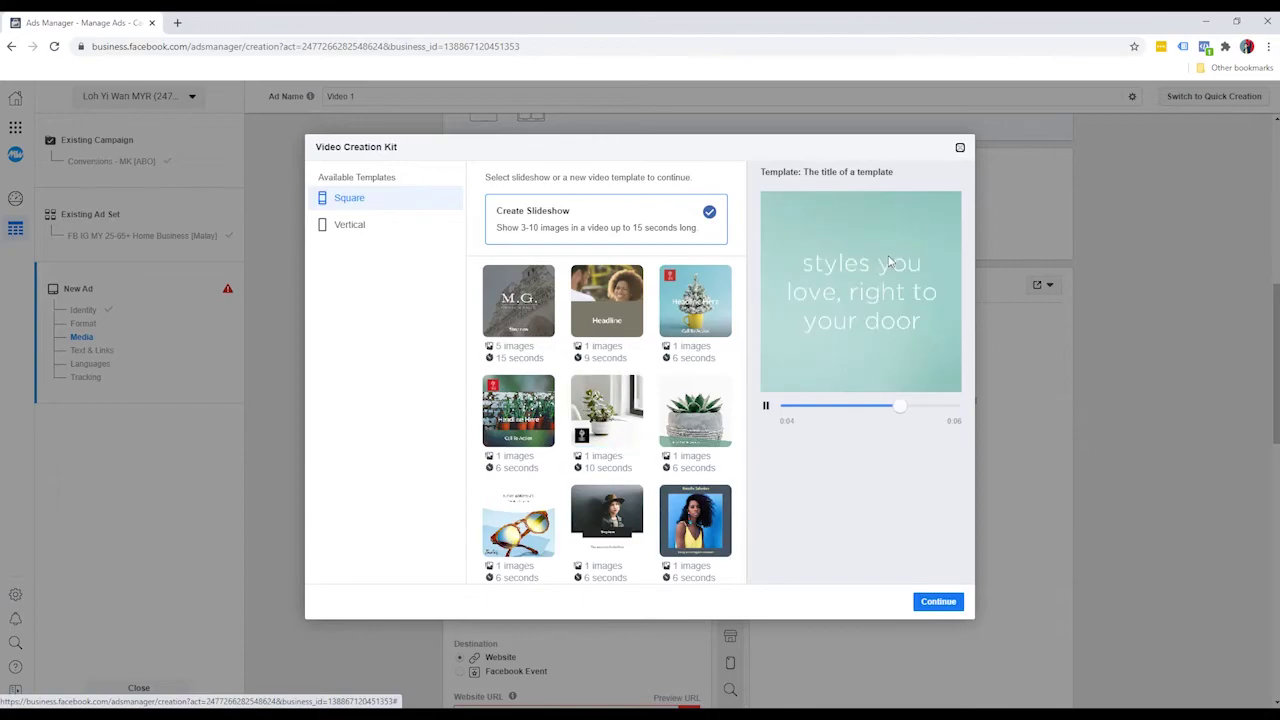
left_click(960, 147)
- Open the video creation option for the ad's media and browse the square video templates
left_click(710, 234)
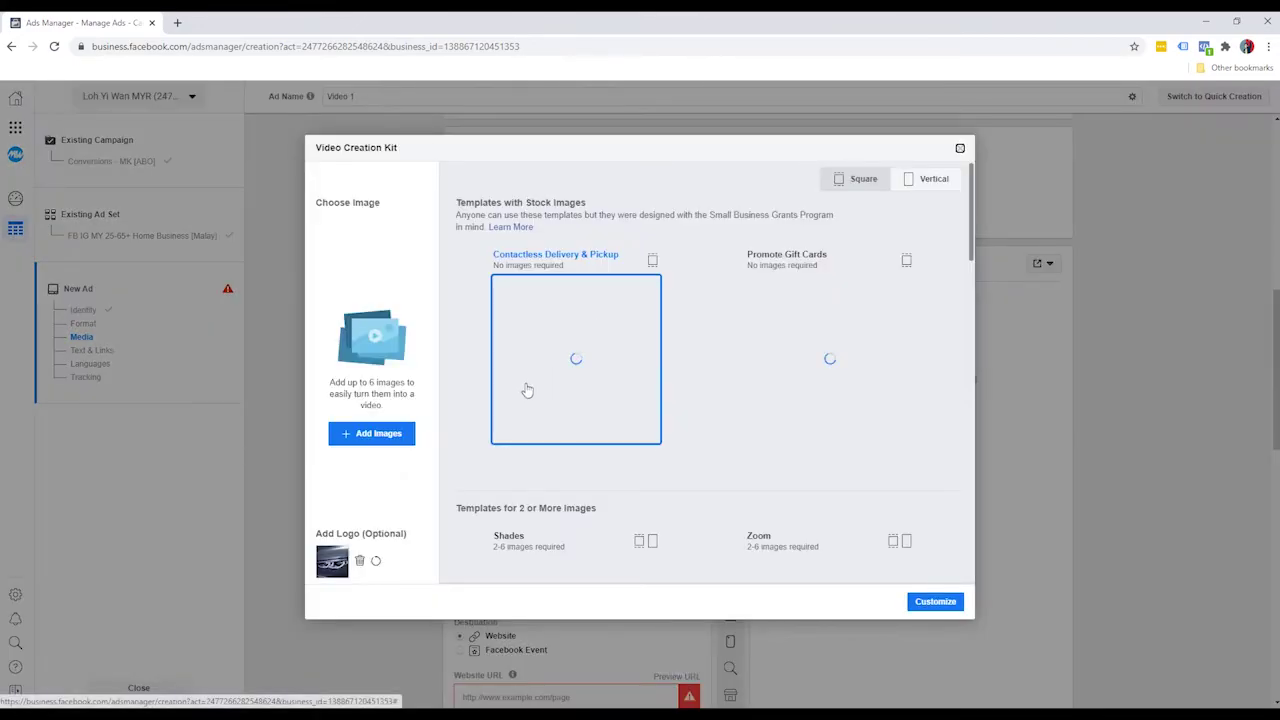
scroll(790, 390, "down", 3)
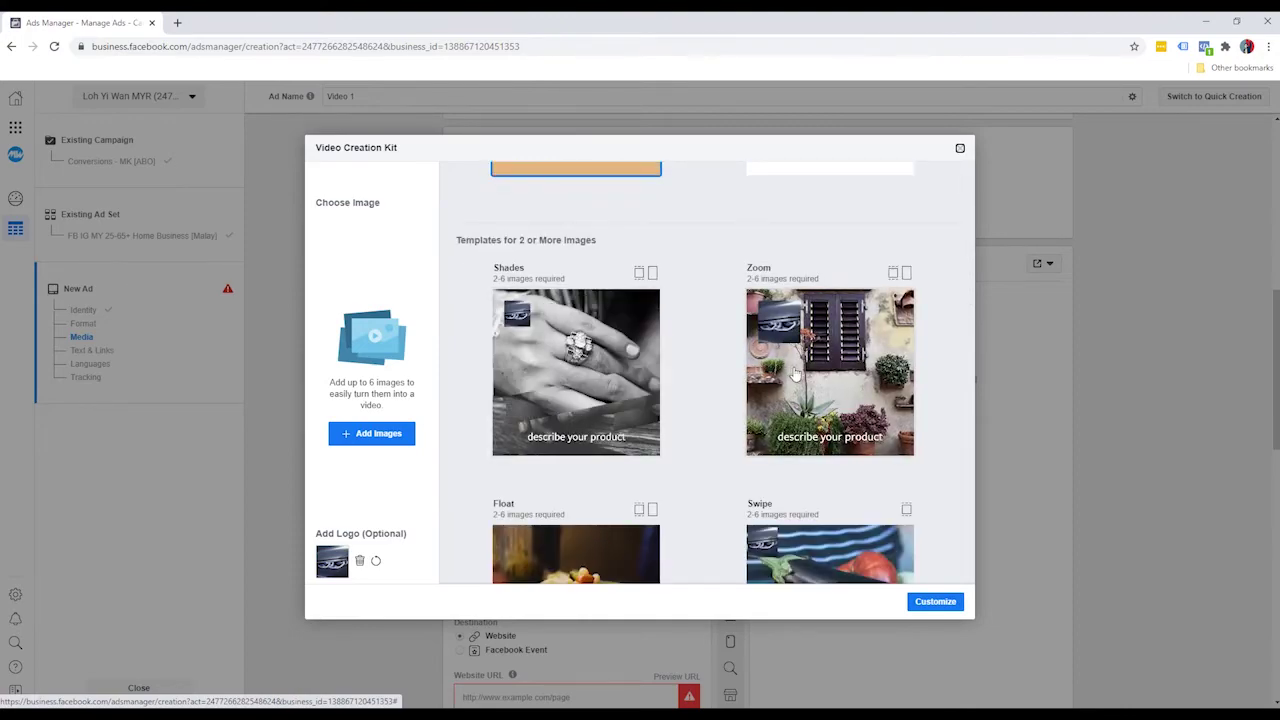
scroll(797, 362, "down", 1)
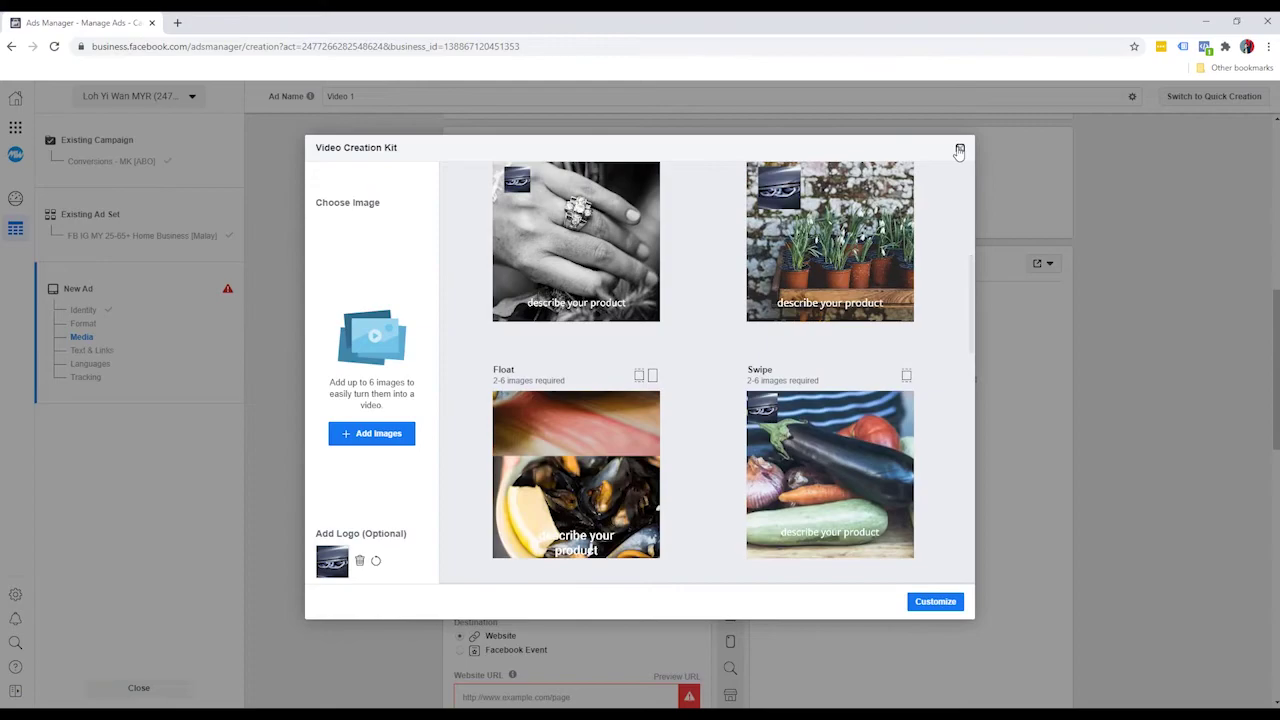
- Reopen the Video Creation Kit, browse the square video templates and start a video from the Promote a Product template
left_click(959, 150)
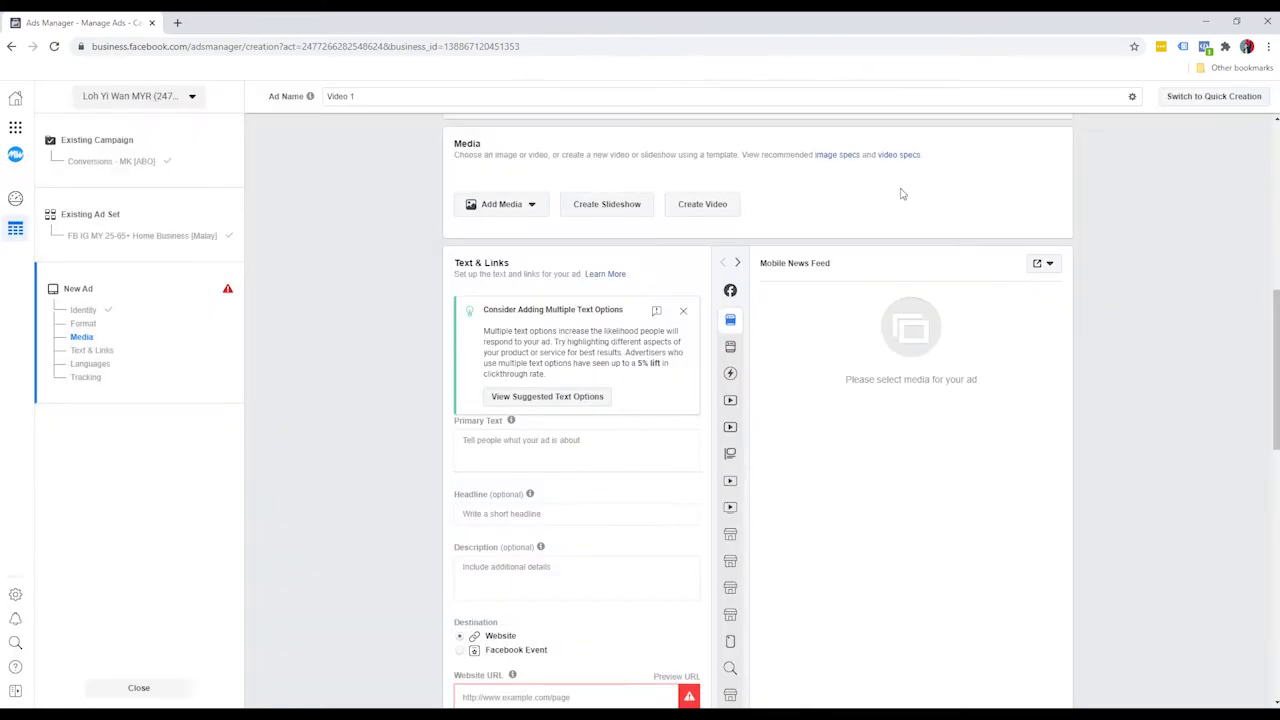
left_click(610, 215)
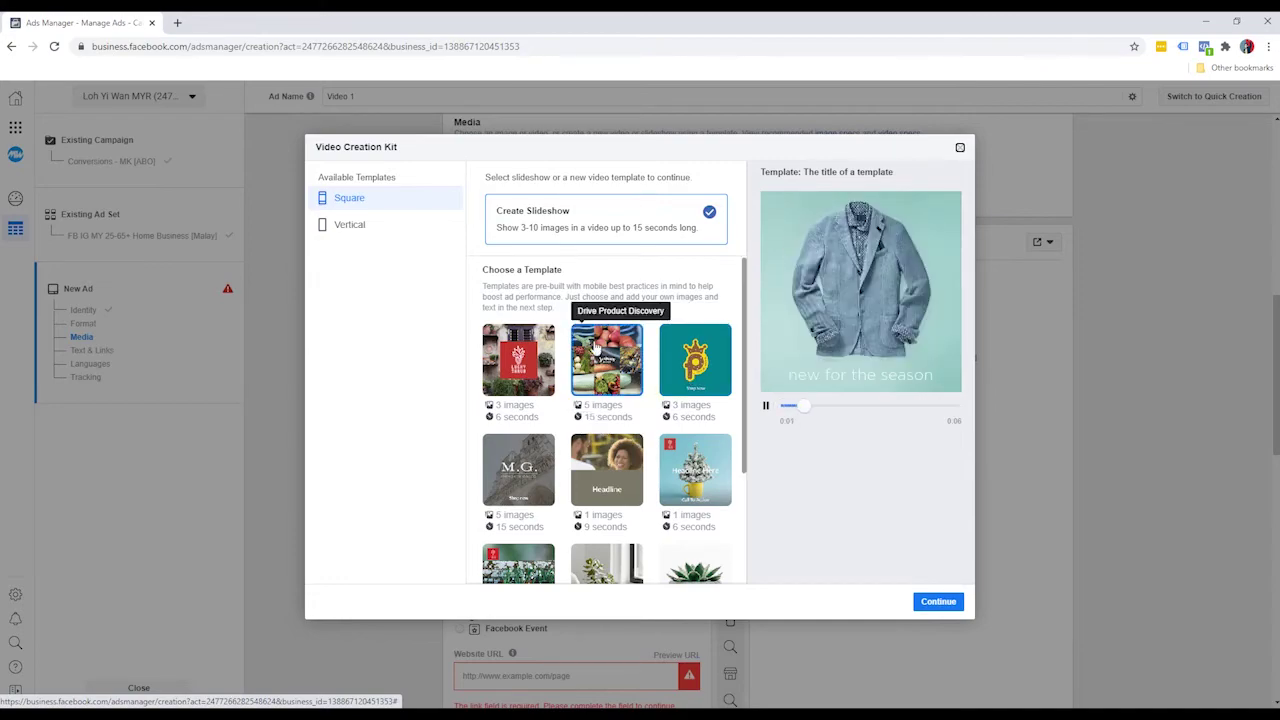
scroll(607, 400, "down", 3)
scroll(503, 370, "up", 3)
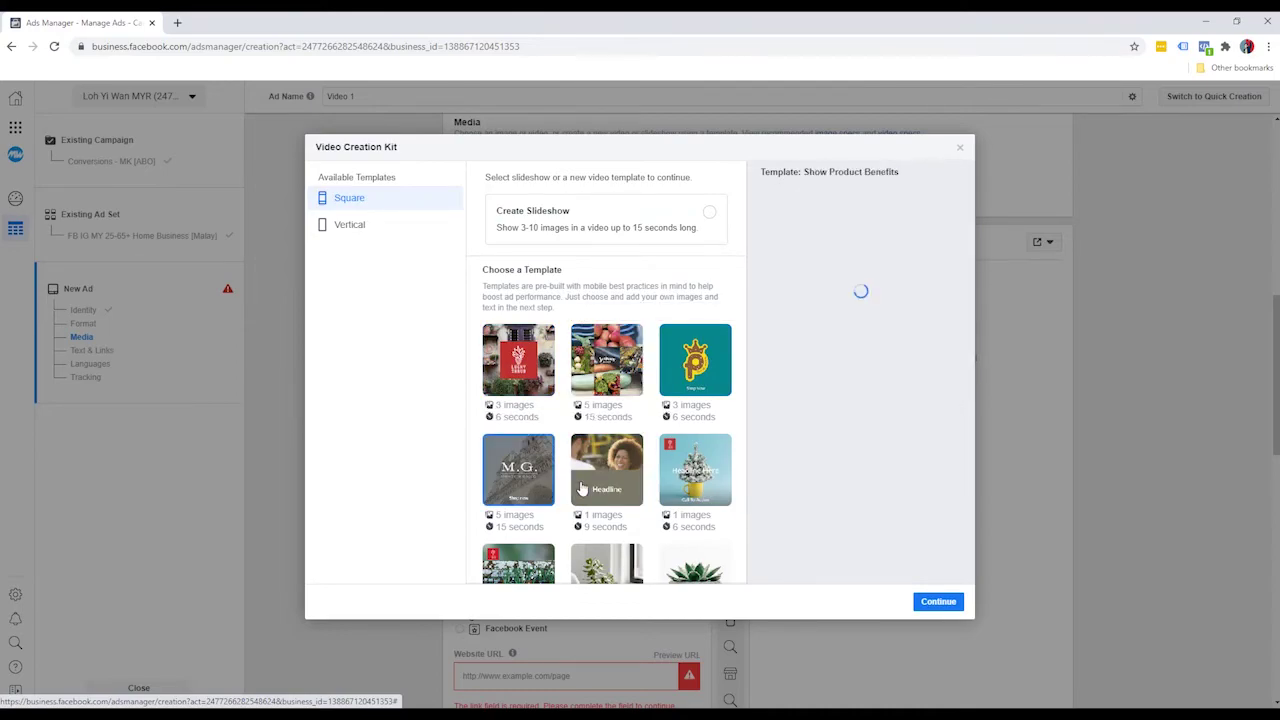
scroll(690, 470, "down", 2)
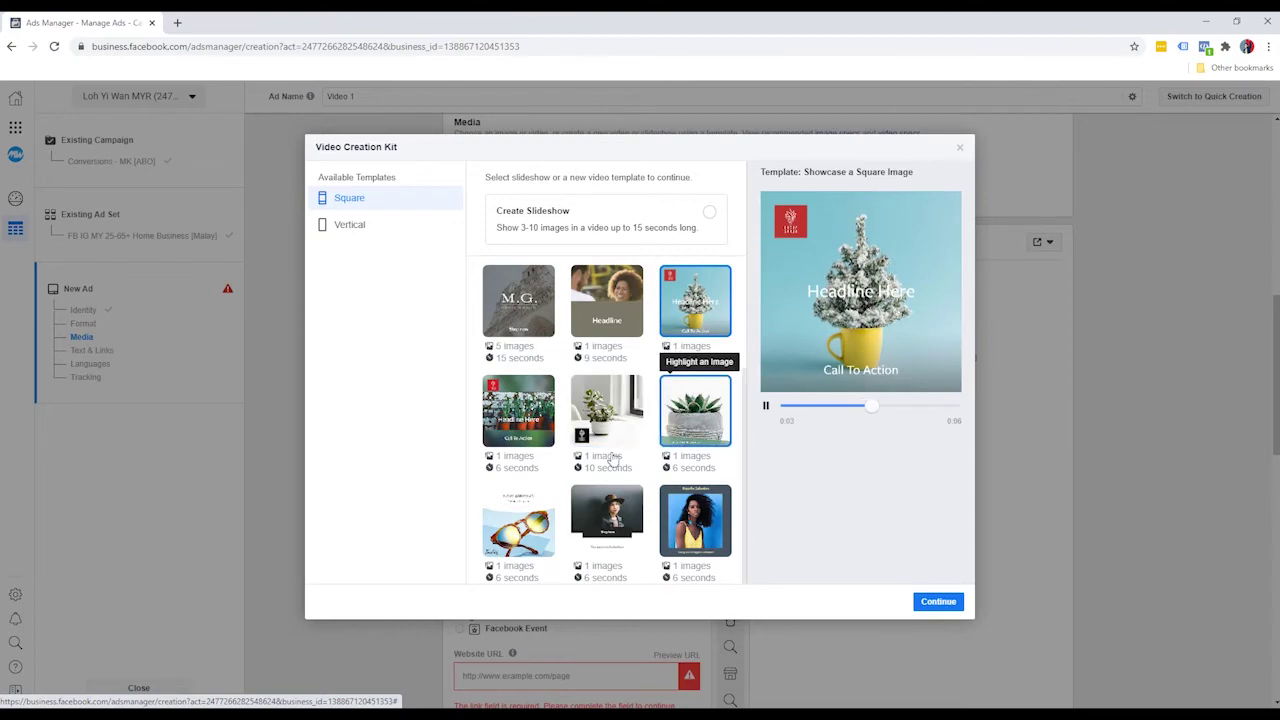
scroll(595, 490, "up", 2)
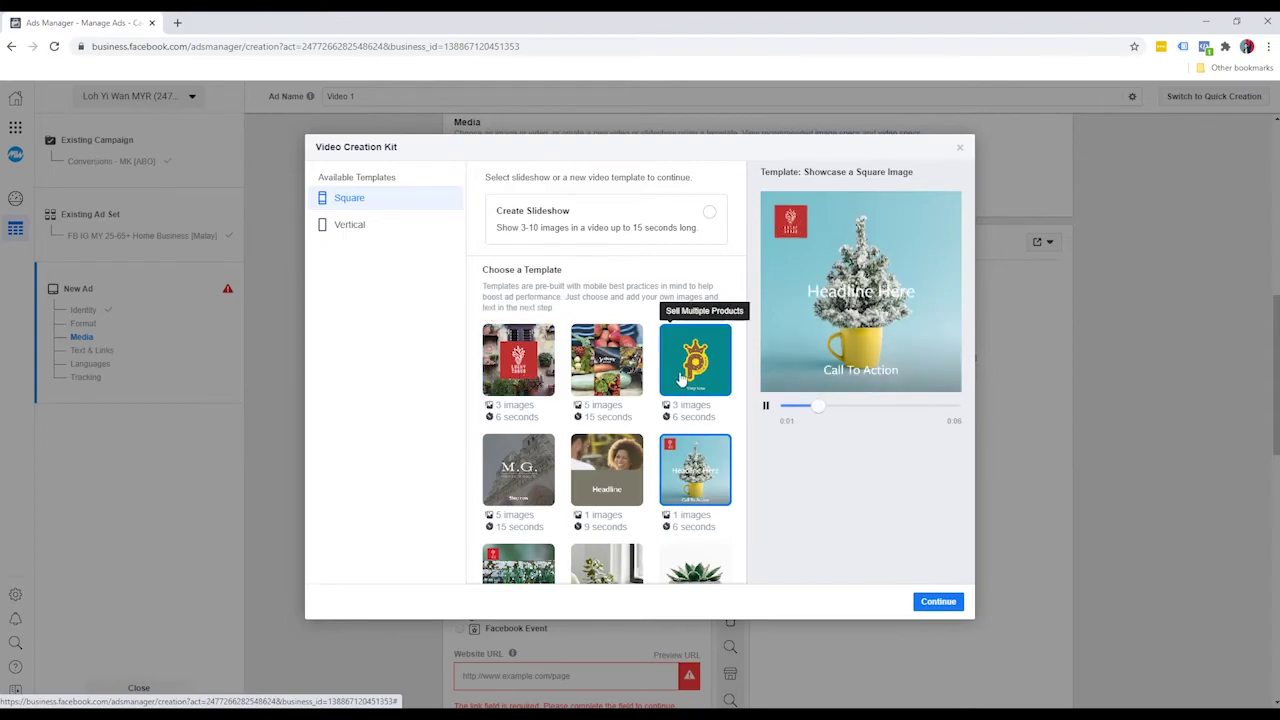
left_click(522, 398)
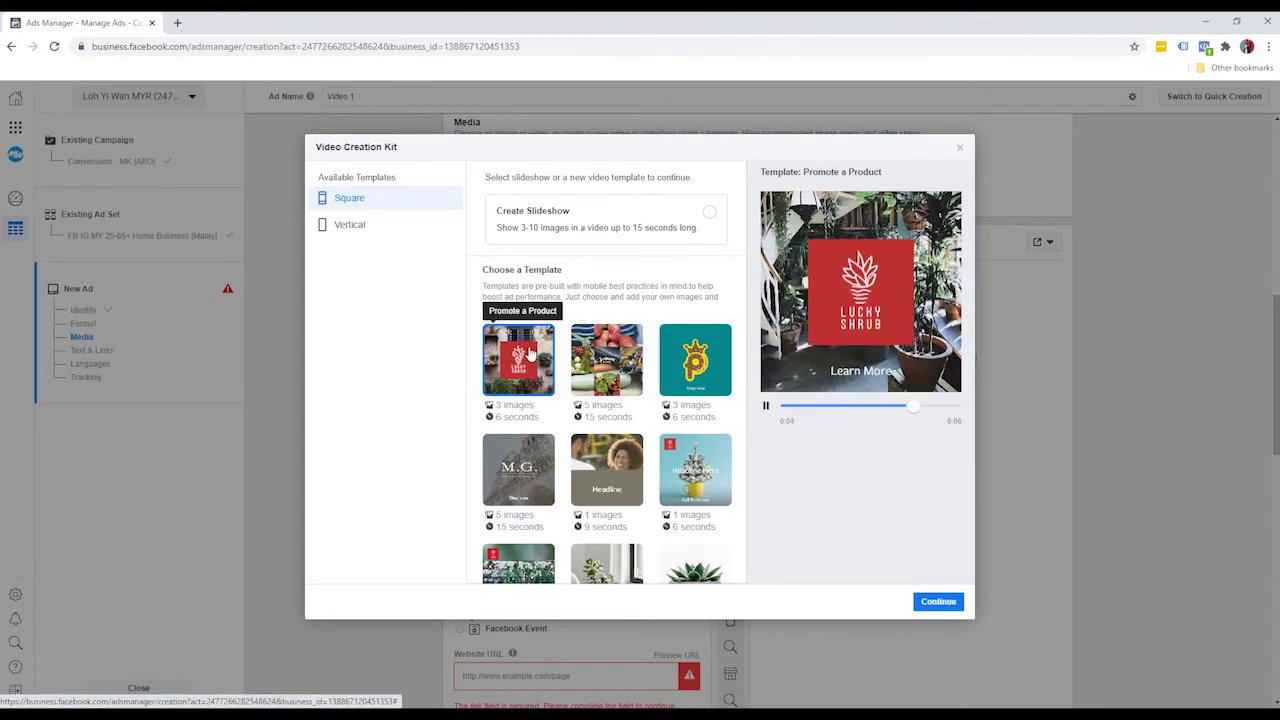
left_click(939, 603)
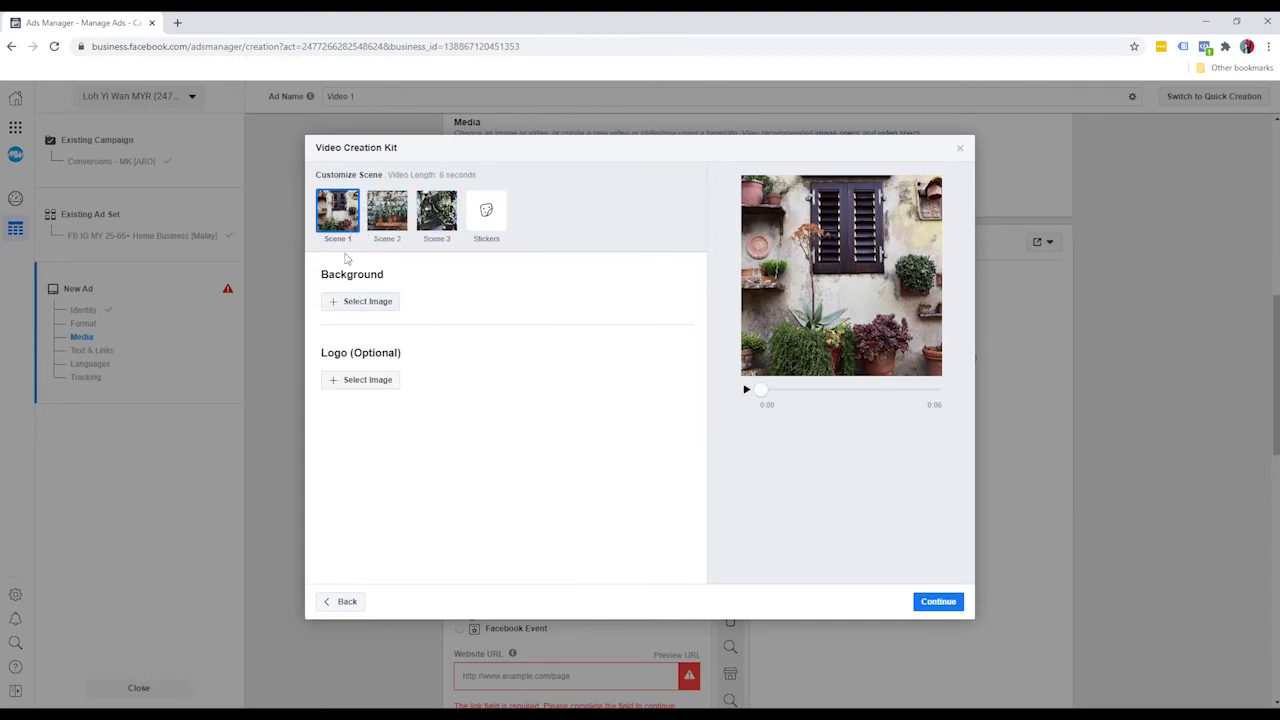
- Upload the social-media-icons-3d-cubes image as the Scene 1 background and preview the video
left_click(365, 305)
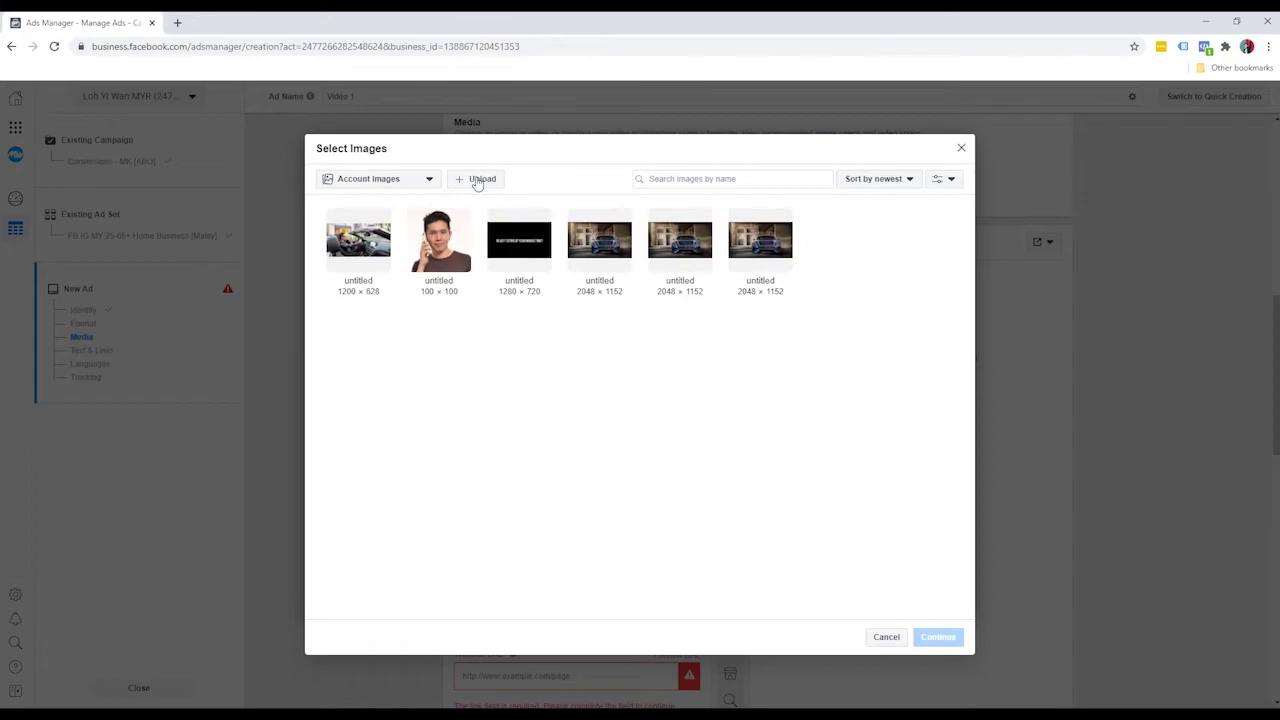
left_click(477, 183)
left_click(492, 179)
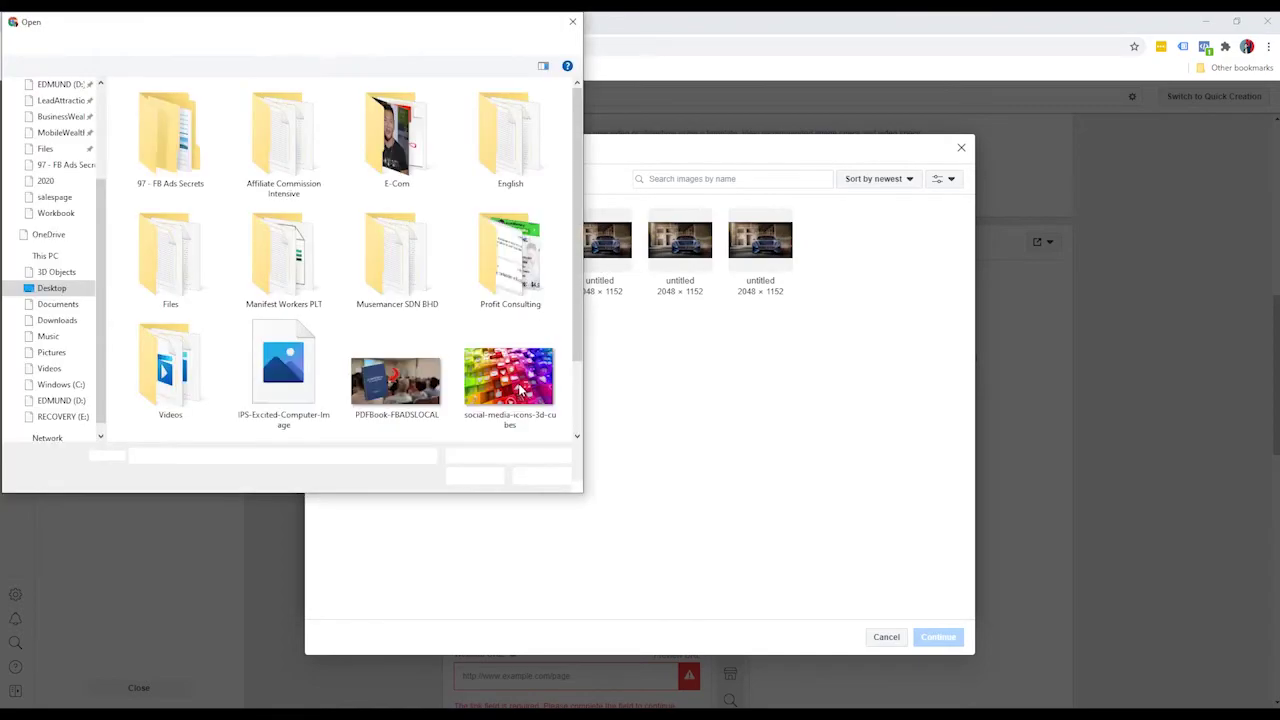
scroll(517, 307, "down", 3)
double_click(517, 307)
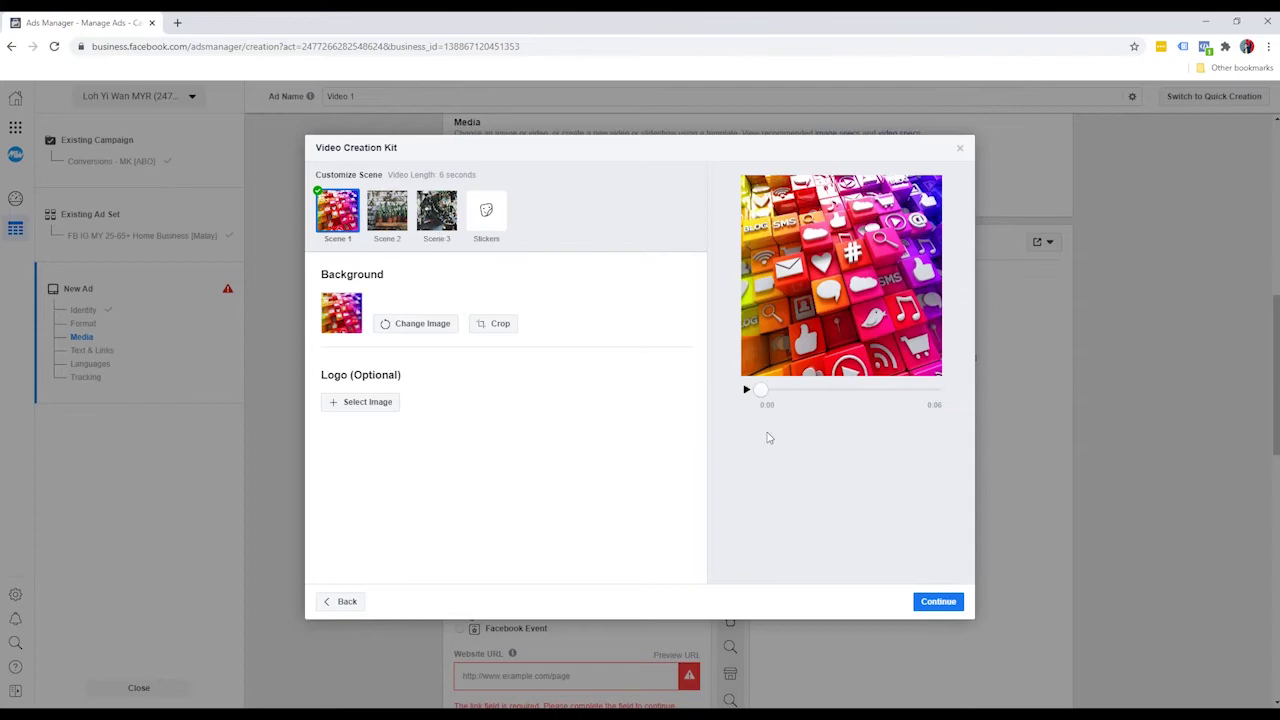
left_click(746, 391)
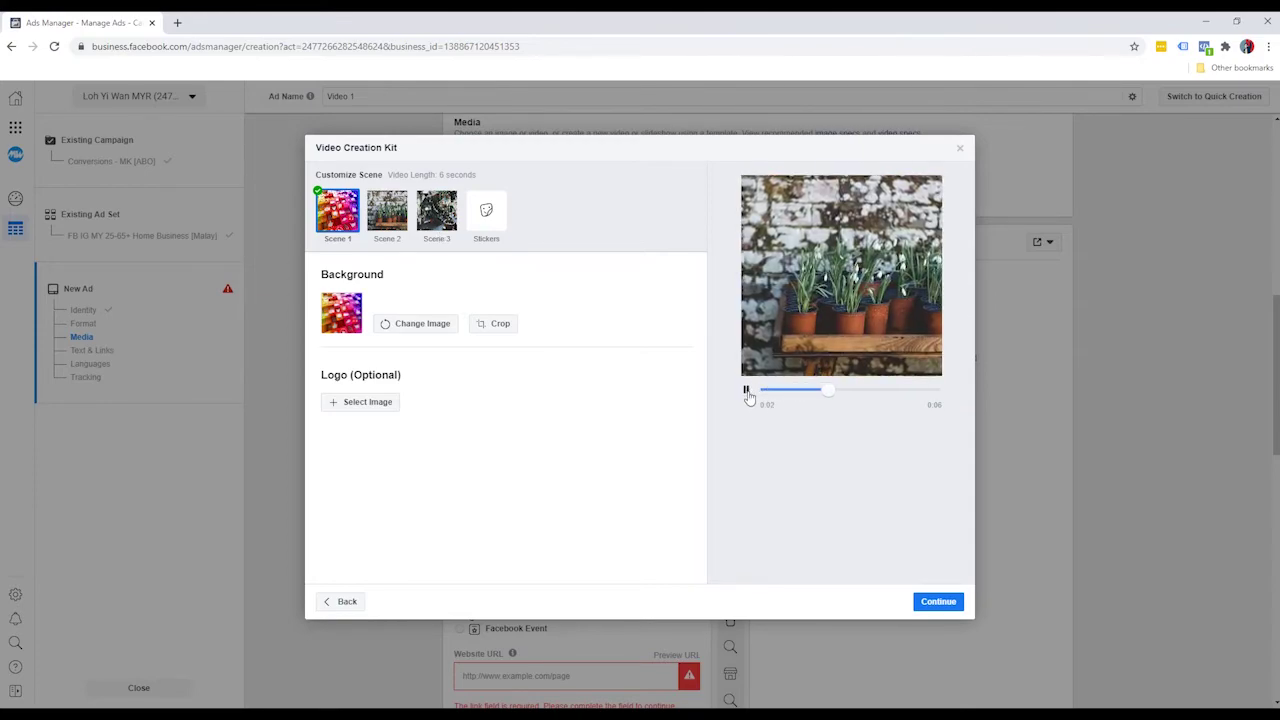
- Set the Scene 2 background to a 2048 × 1152 blue car image from the account images
left_click(386, 222)
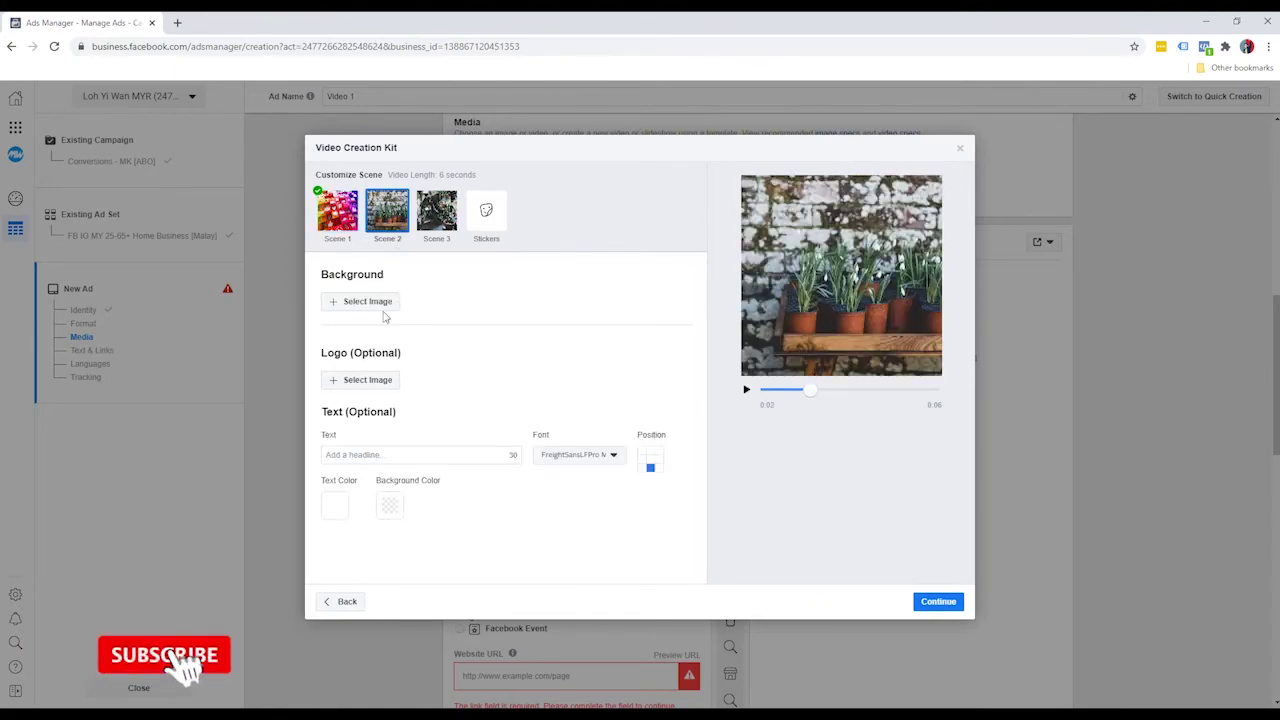
left_click(375, 302)
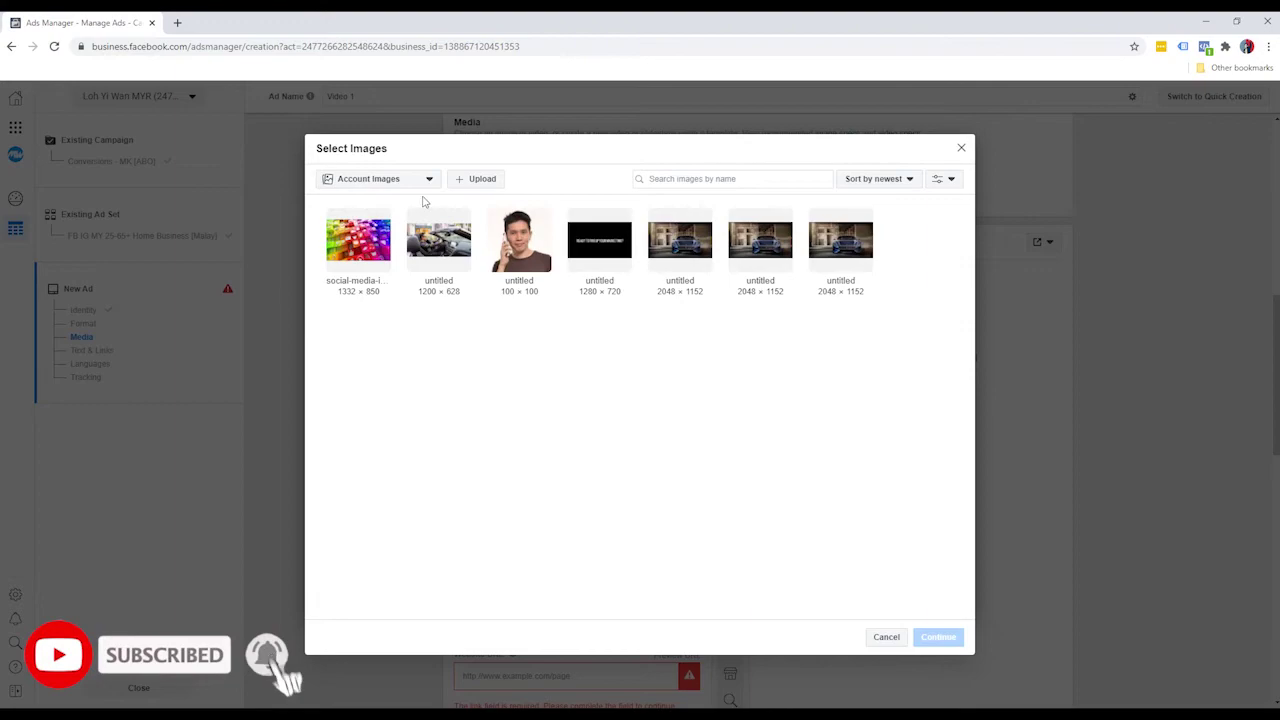
left_click(680, 245)
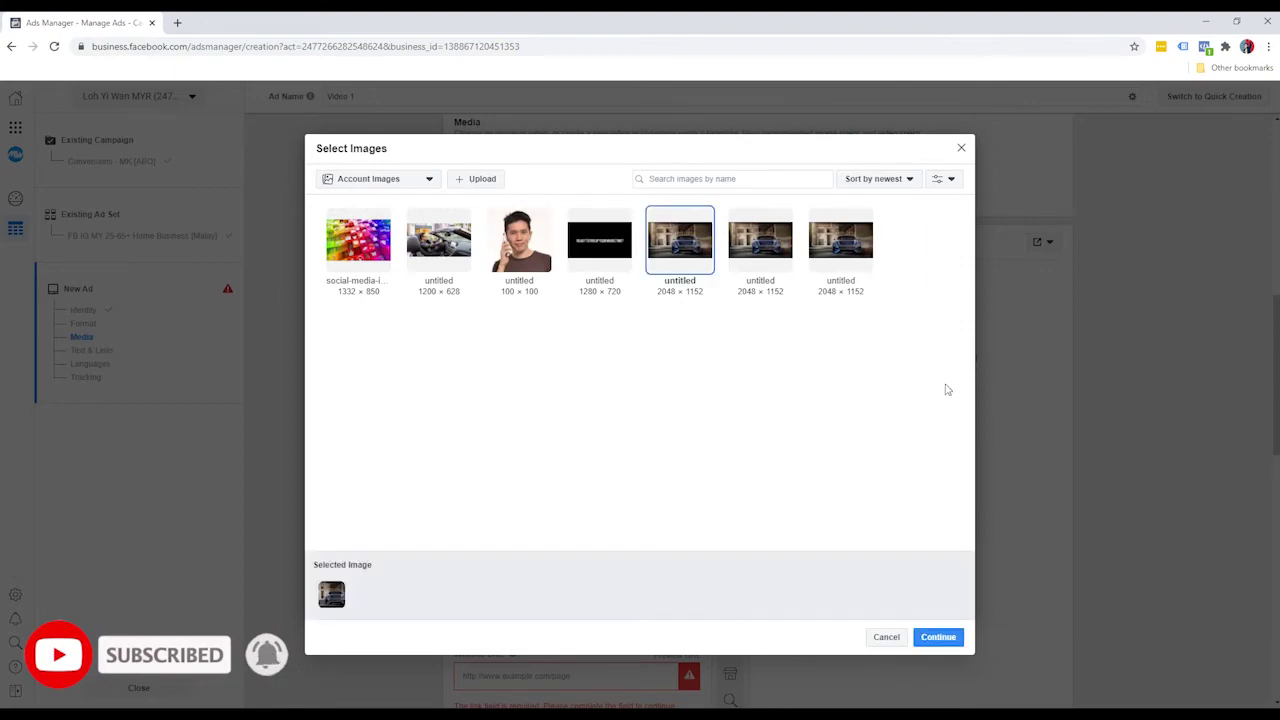
left_click(937, 634)
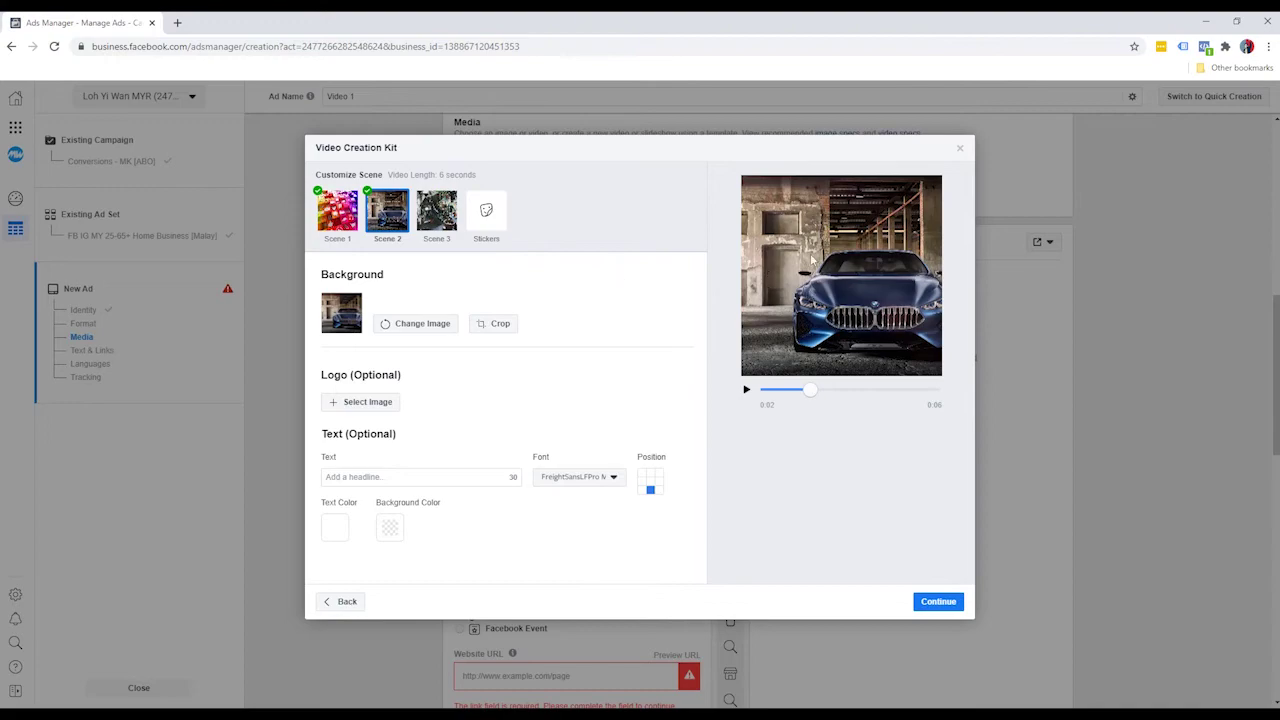
- Add the headline "Master Social Media Marketing" to Scene 2 with a #000000 text background at 50 opacity
left_click(387, 476)
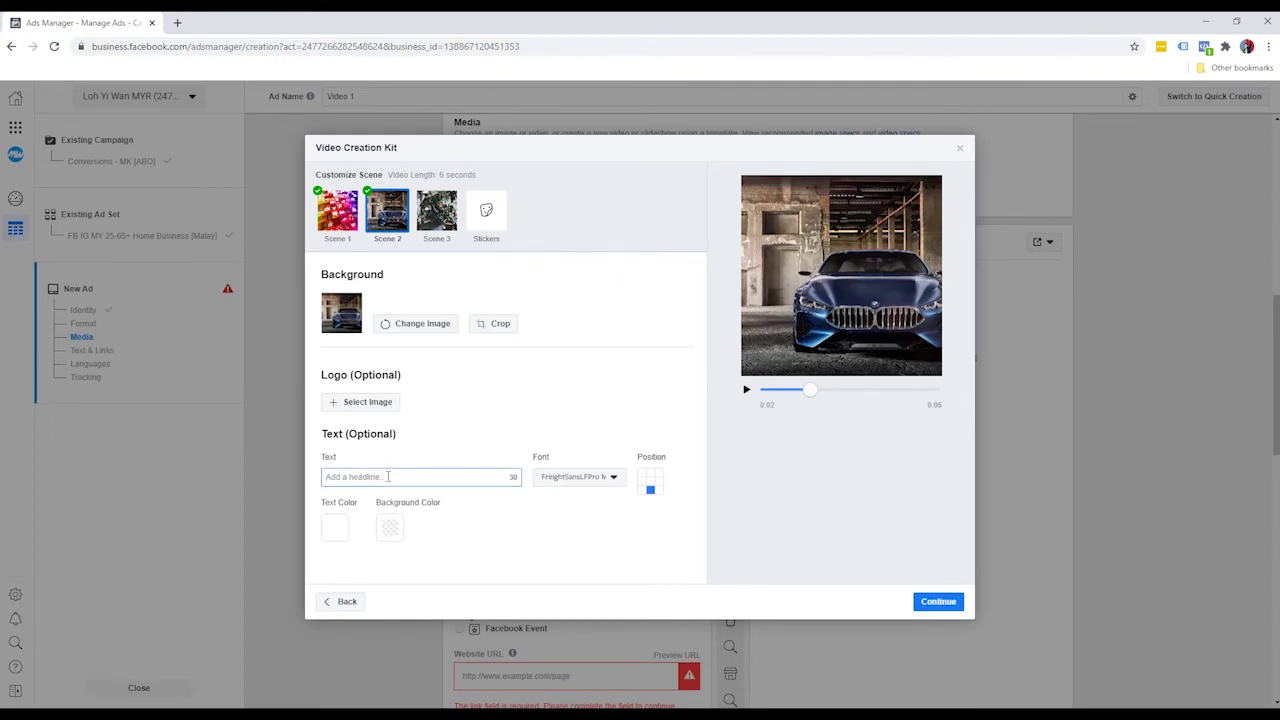
type("Master Social Media Marketing")
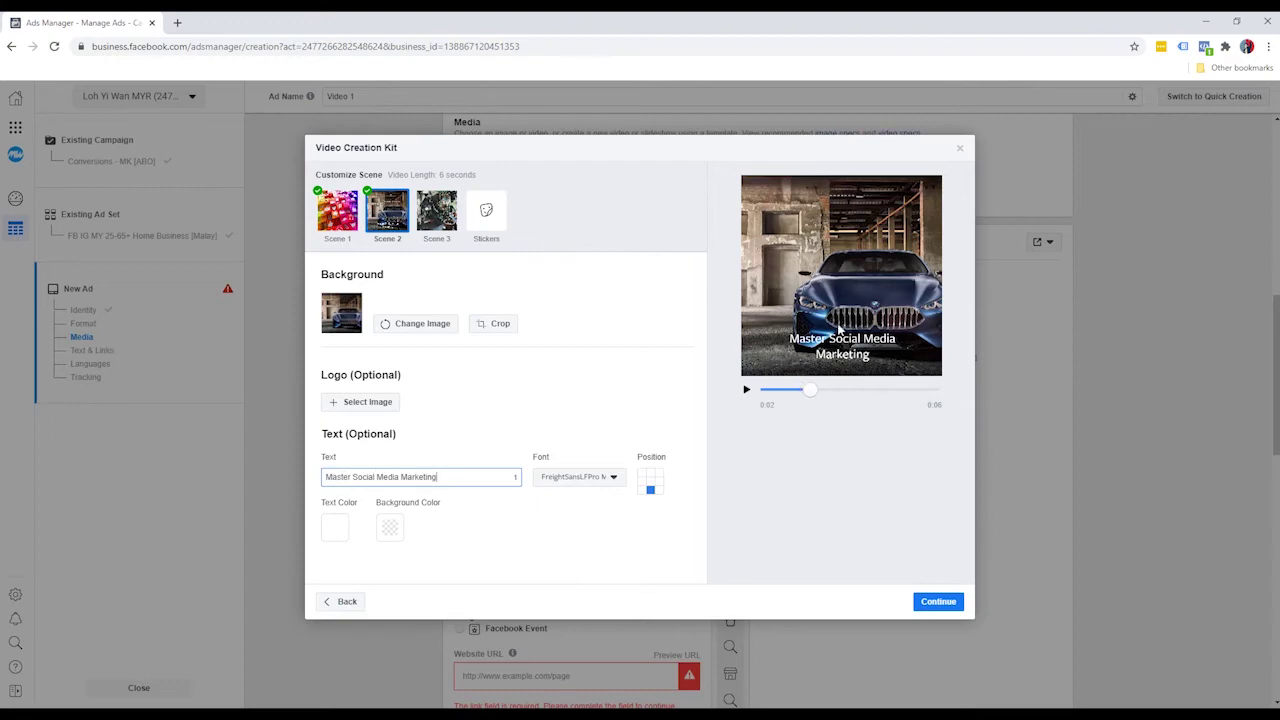
left_click(389, 527)
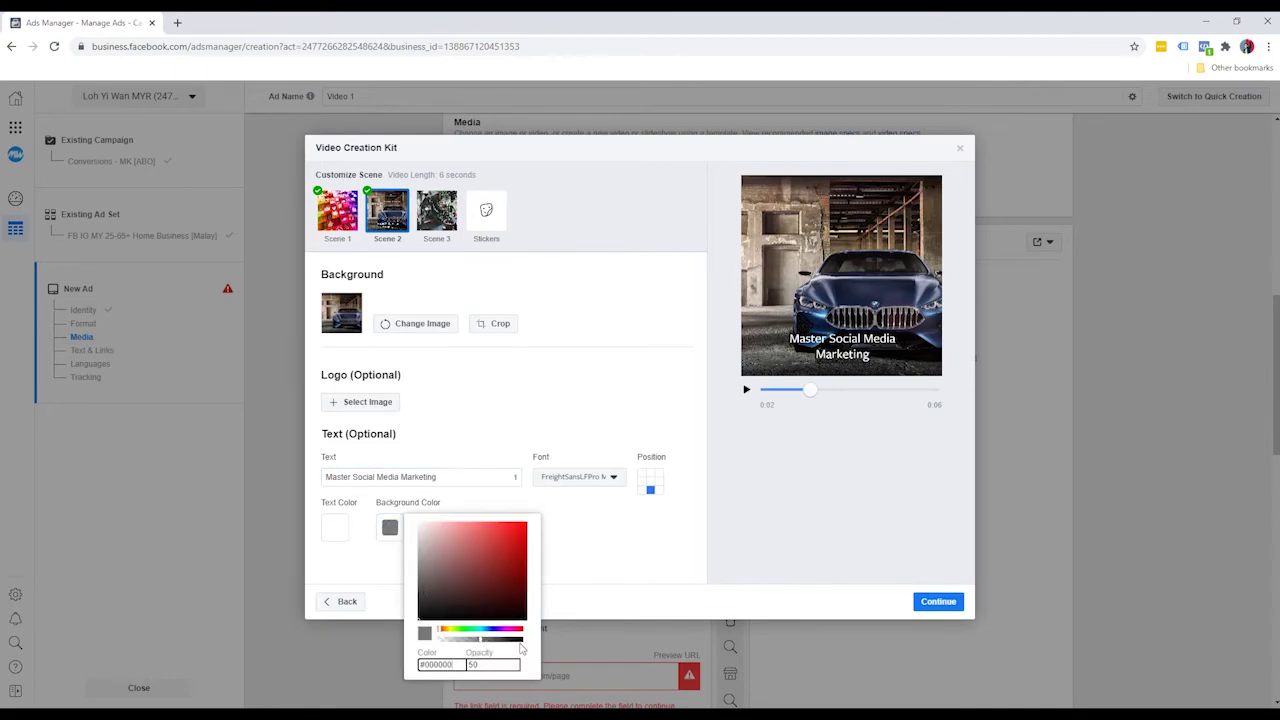
left_click(618, 558)
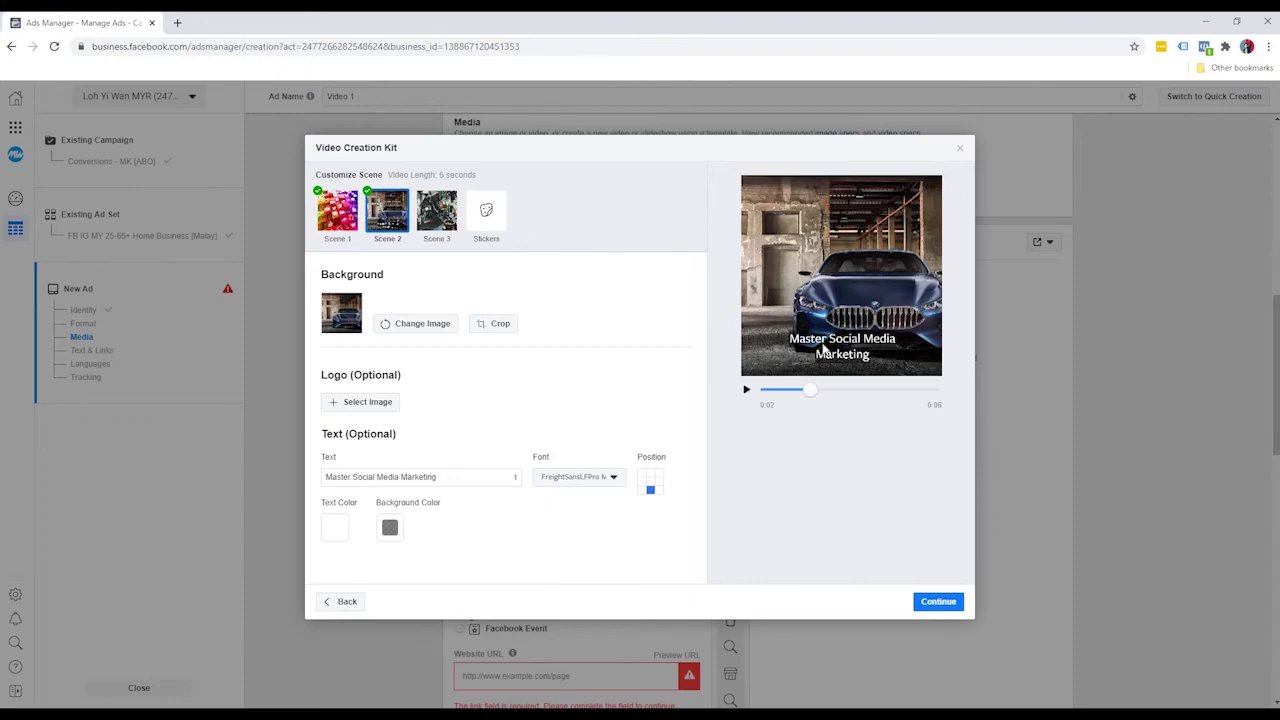
- Try pink and yellow tones for the Scene 2 headline and settle on a near-white text color
left_click(338, 527)
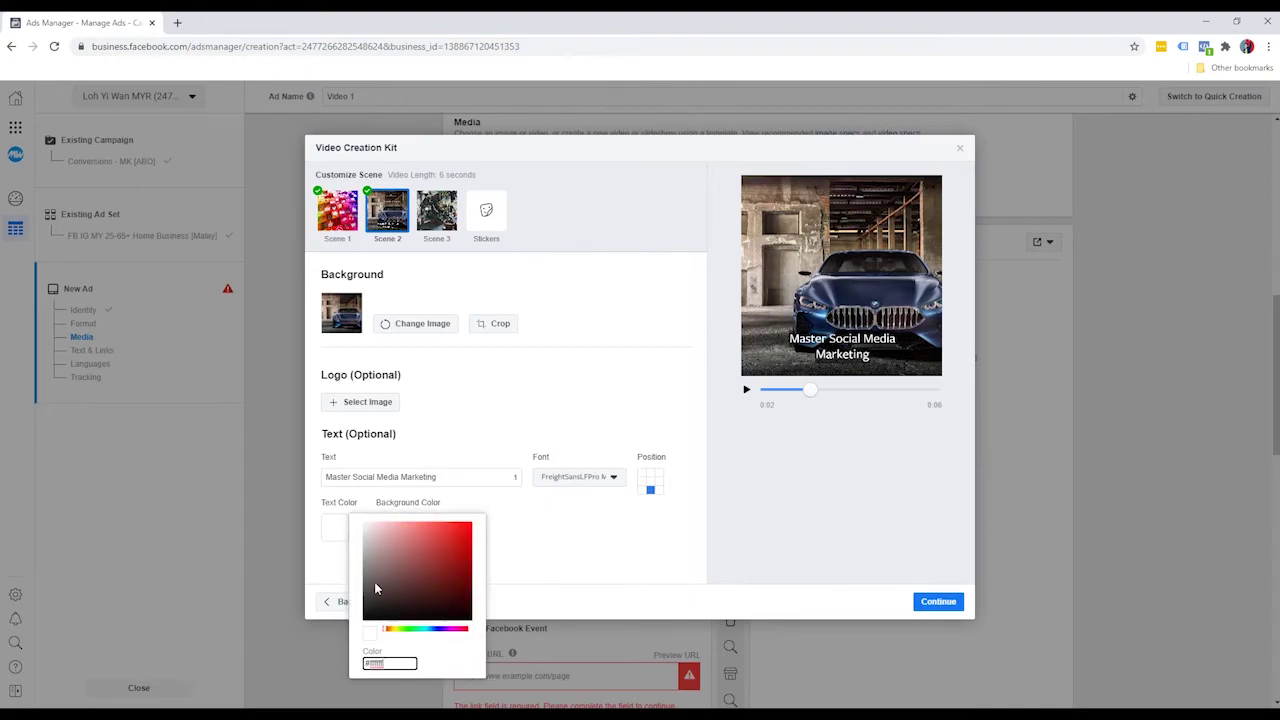
left_click(391, 570)
left_click(391, 531)
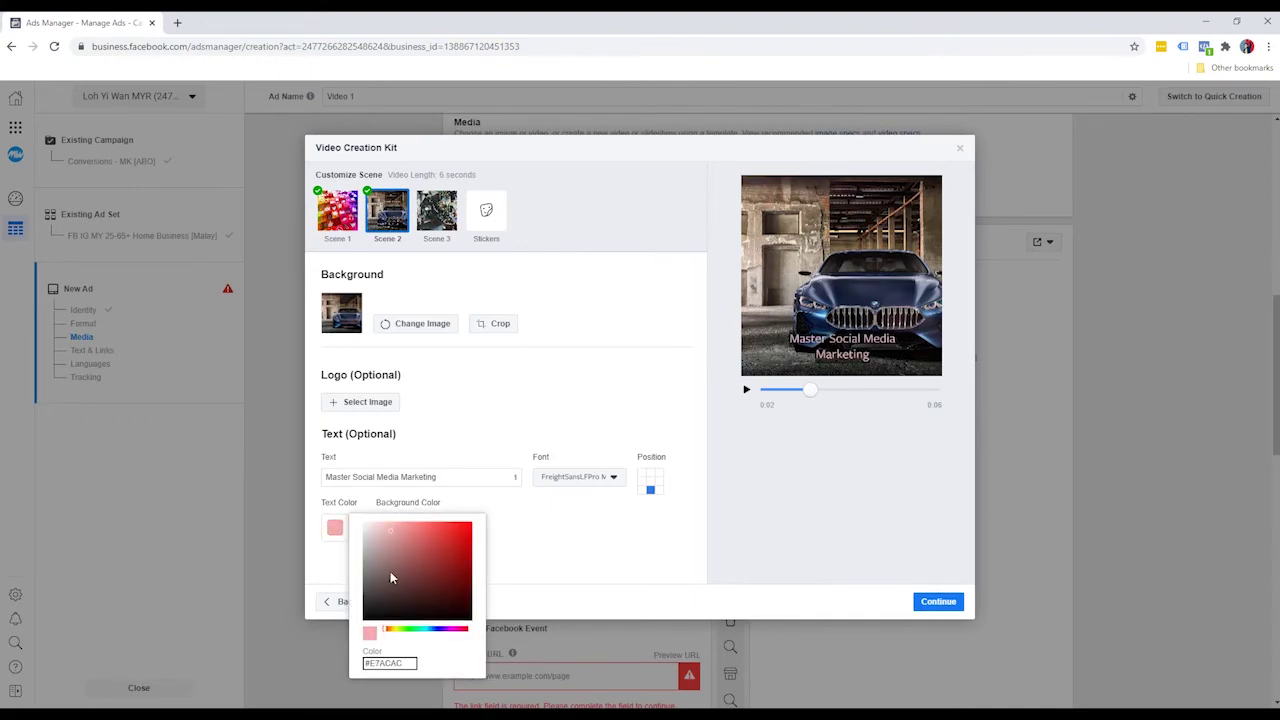
left_click(394, 629)
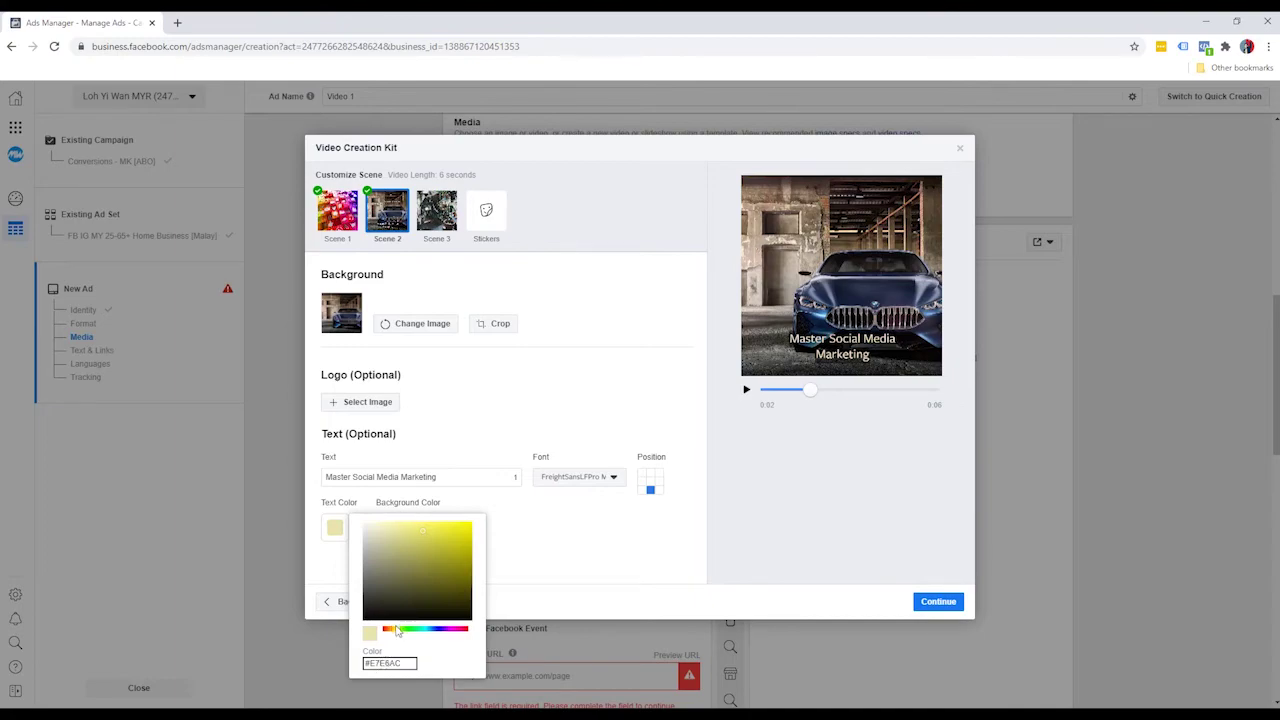
left_click_drag(396, 630, 392, 629)
left_click(423, 533)
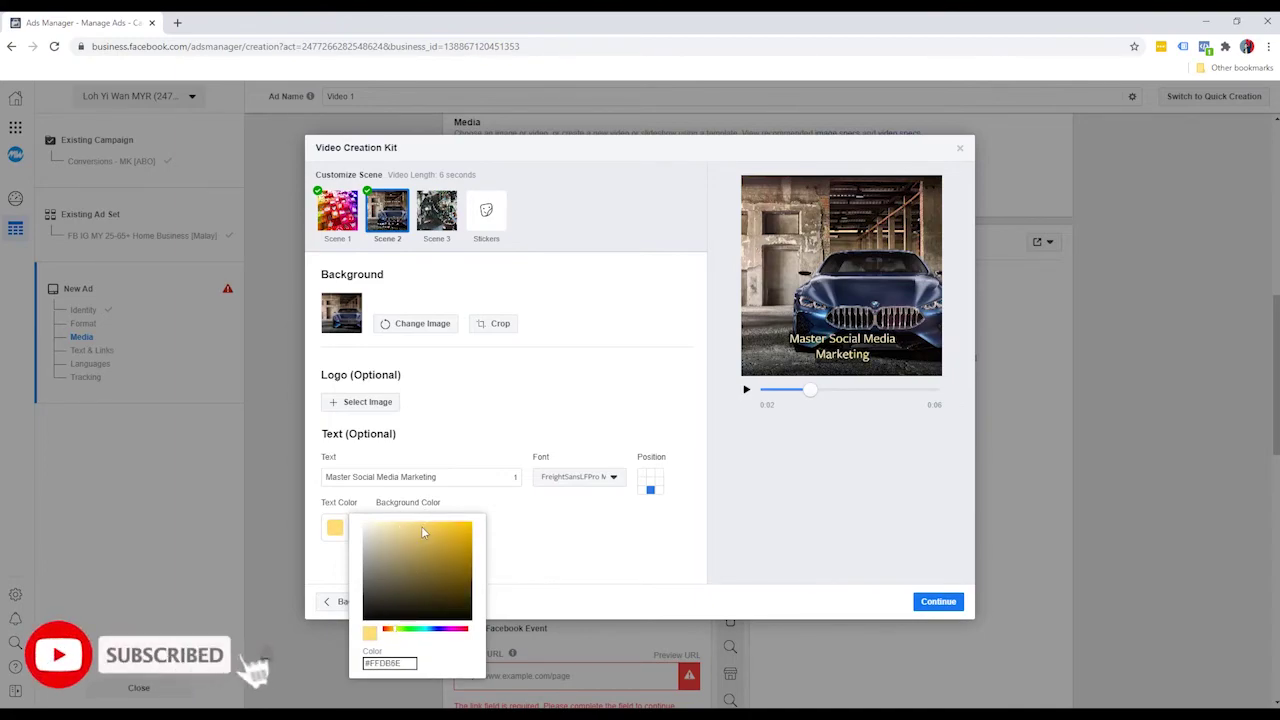
left_click_drag(402, 629, 396, 629)
left_click_drag(390, 544, 370, 510)
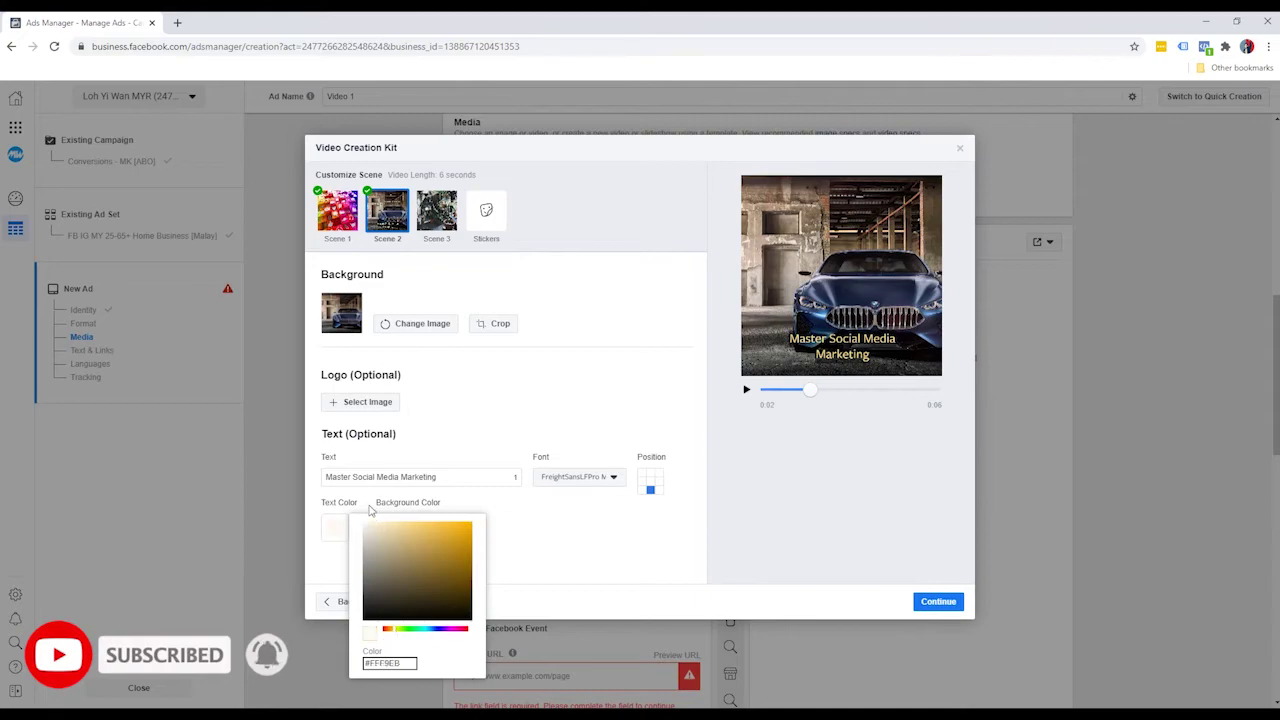
left_click(637, 534)
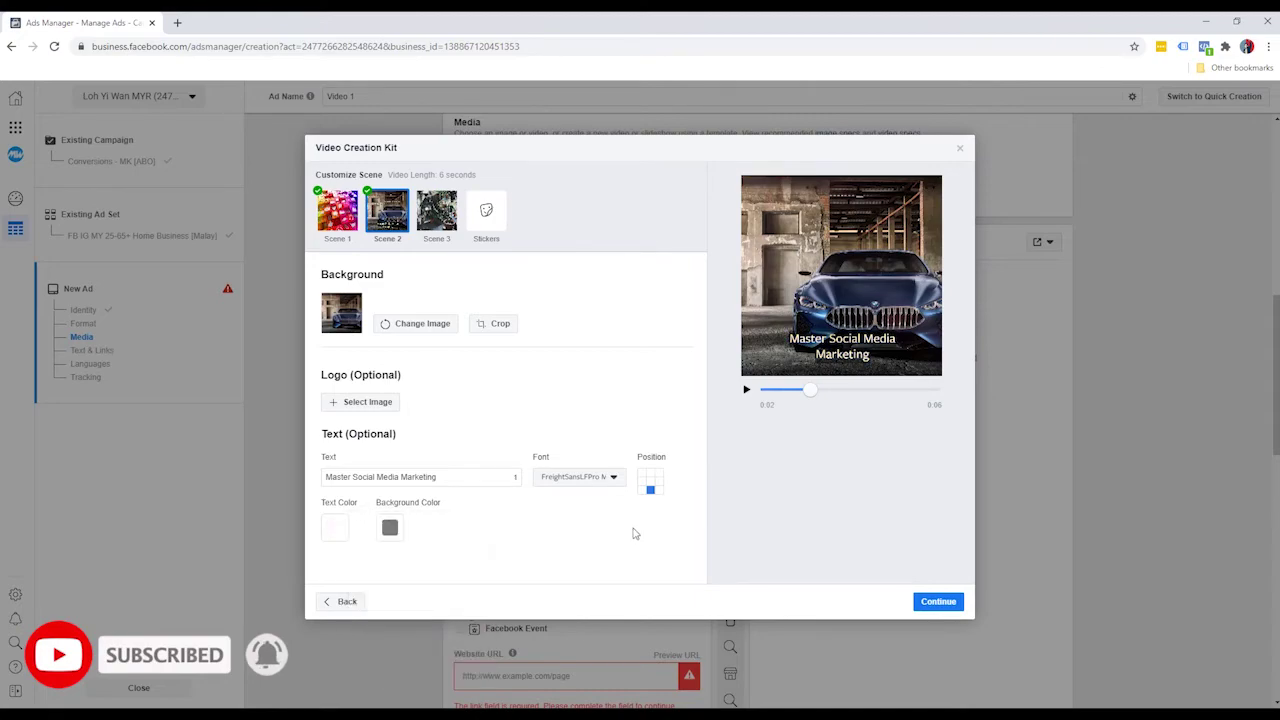
- Set the font of the Scene 2 headline to Ubuntu Regular
left_click(610, 478)
scroll(606, 545, "down", 5)
scroll(600, 580, "down", 3)
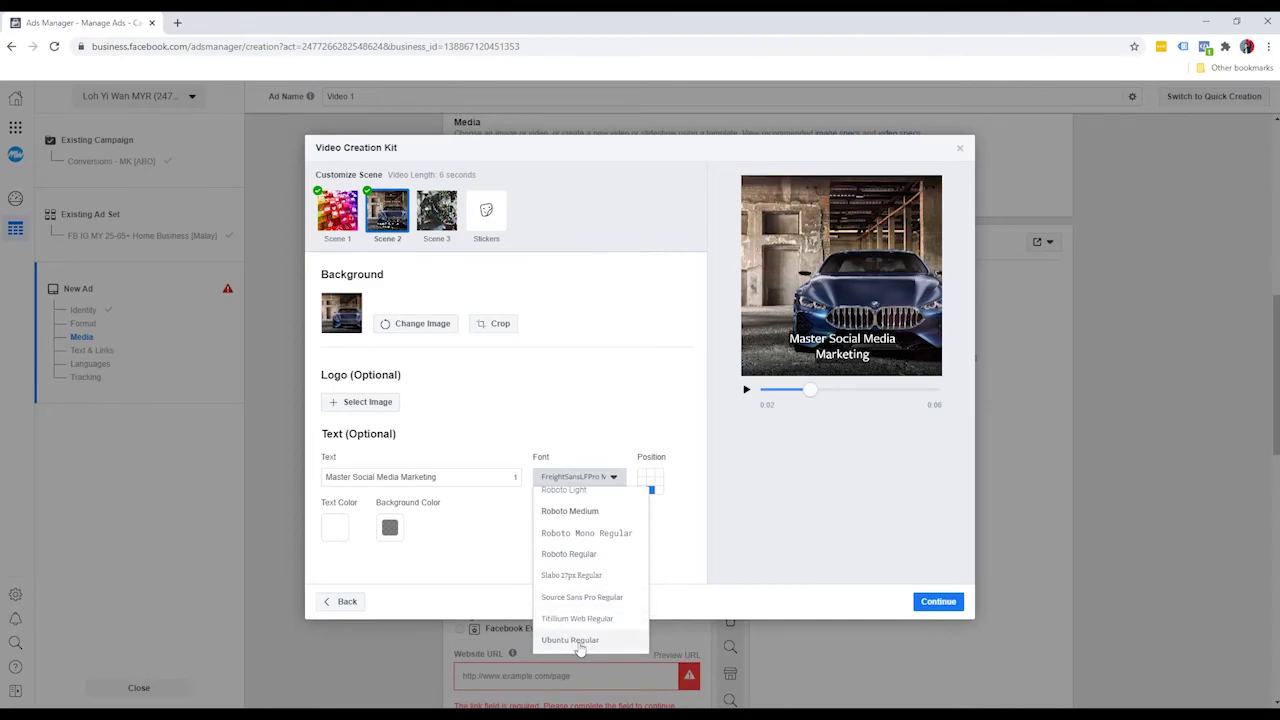
left_click(580, 642)
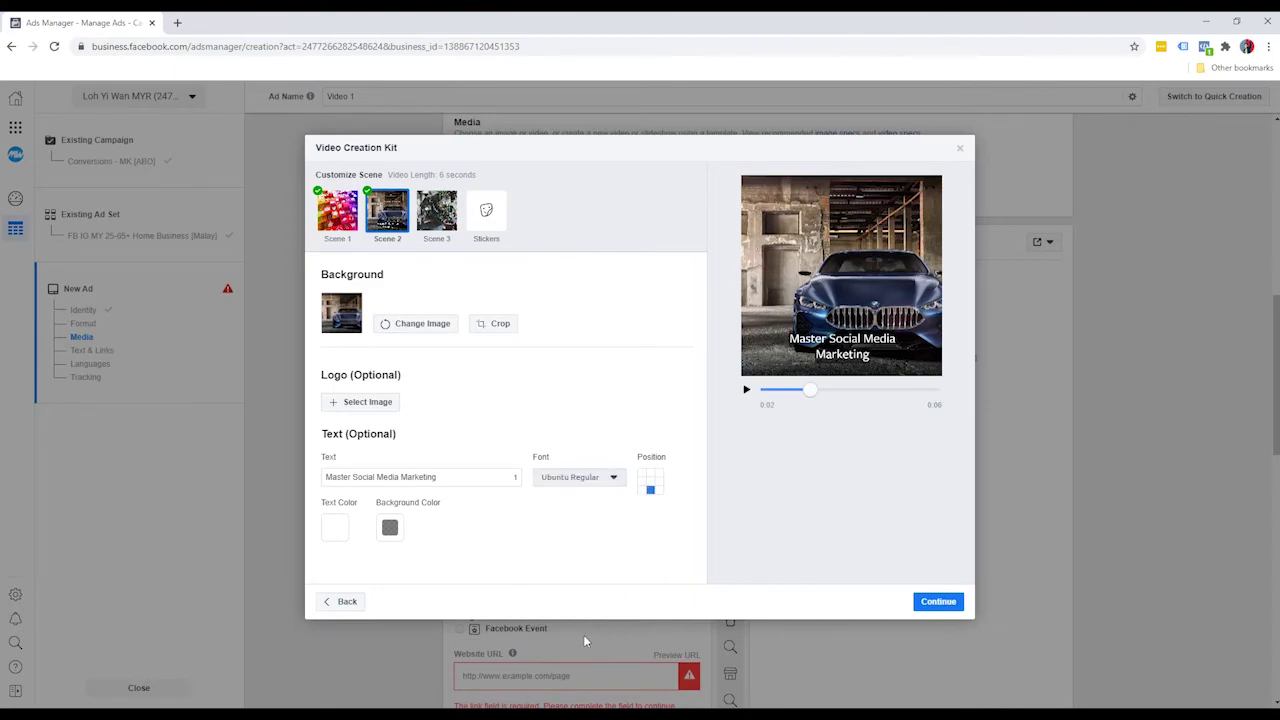
- Try several positions for the Scene 2 headline and place it in the center of the image
left_click(650, 484)
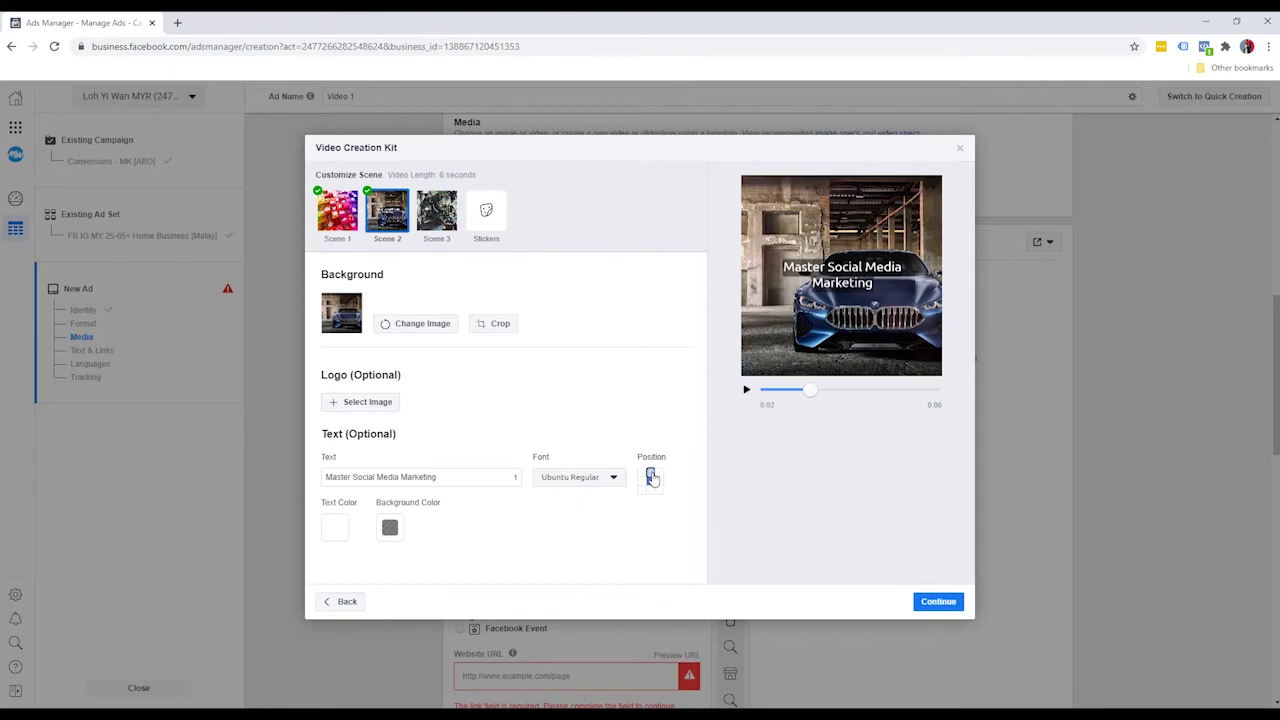
left_click(649, 474)
left_click(641, 474)
left_click(641, 482)
left_click(650, 482)
left_click(659, 482)
left_click(659, 491)
left_click(650, 482)
- Preview the video from its start through the Scene 2 headline
left_click_drag(814, 397, 755, 401)
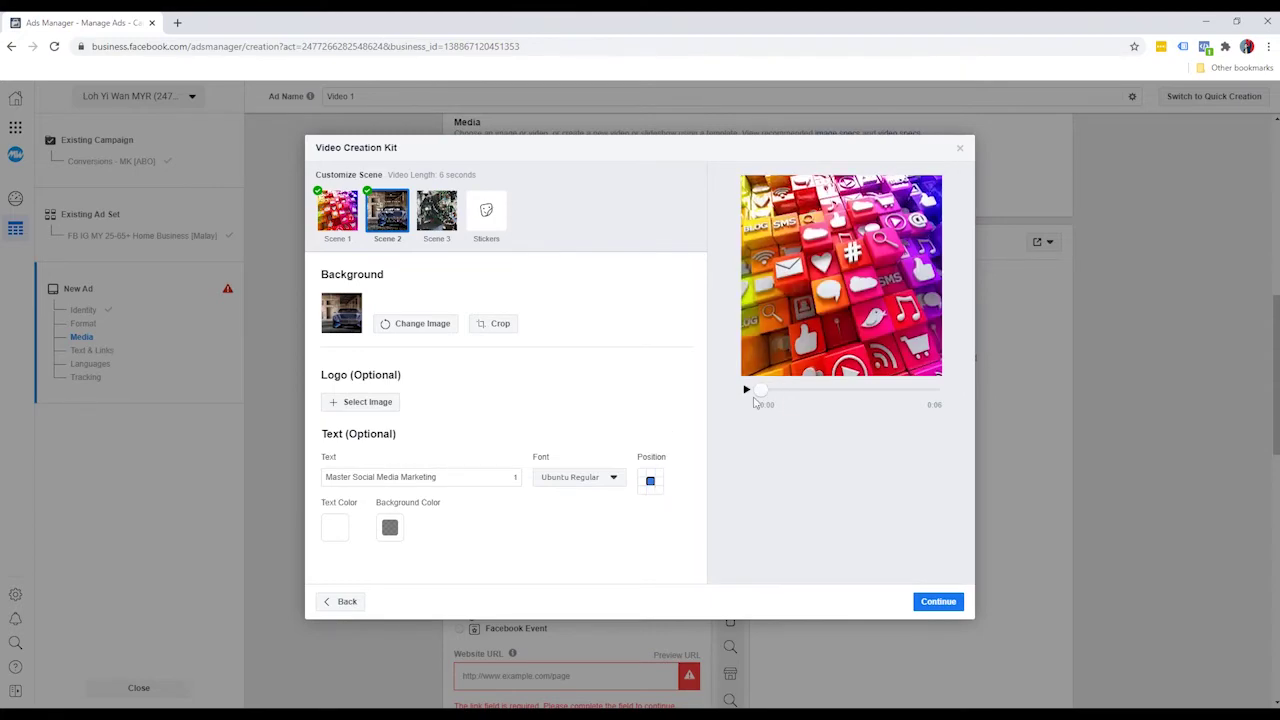
left_click(746, 391)
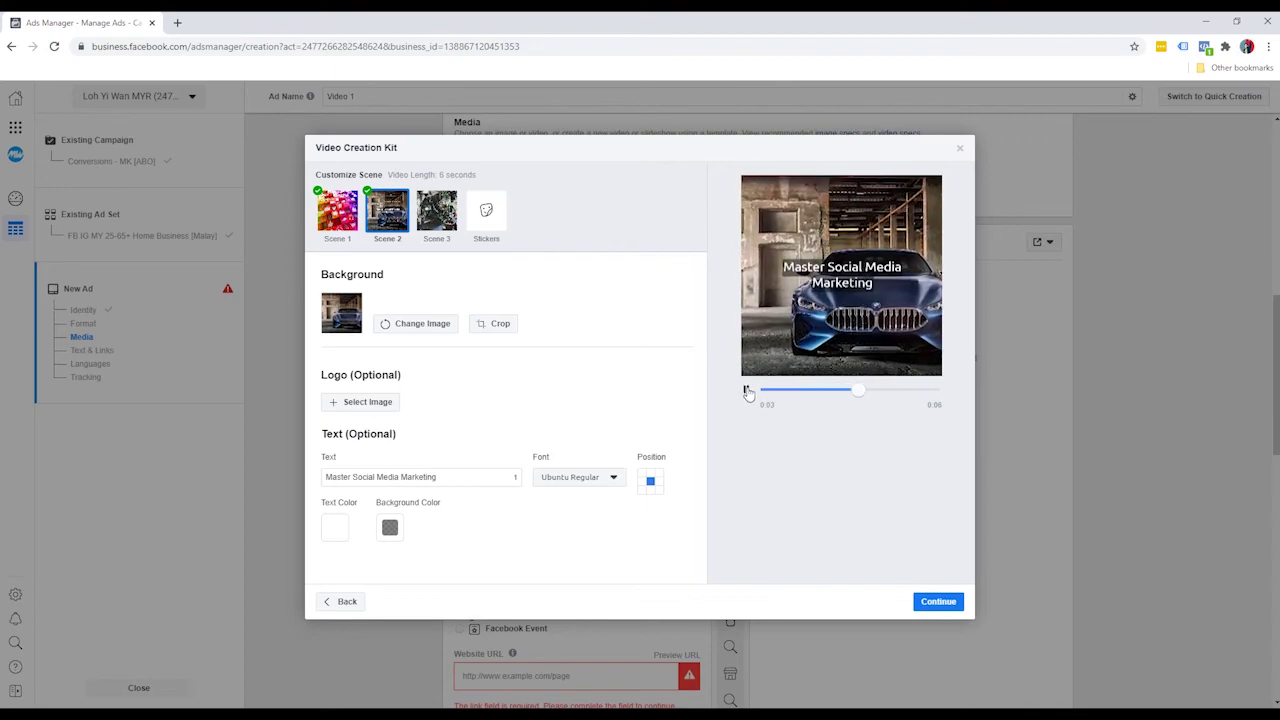
left_click(746, 391)
- Set the Scene 3 background to the image of the excited man at a laptop and add the headline "Click Here To Download Now"
left_click(456, 216)
left_click(380, 304)
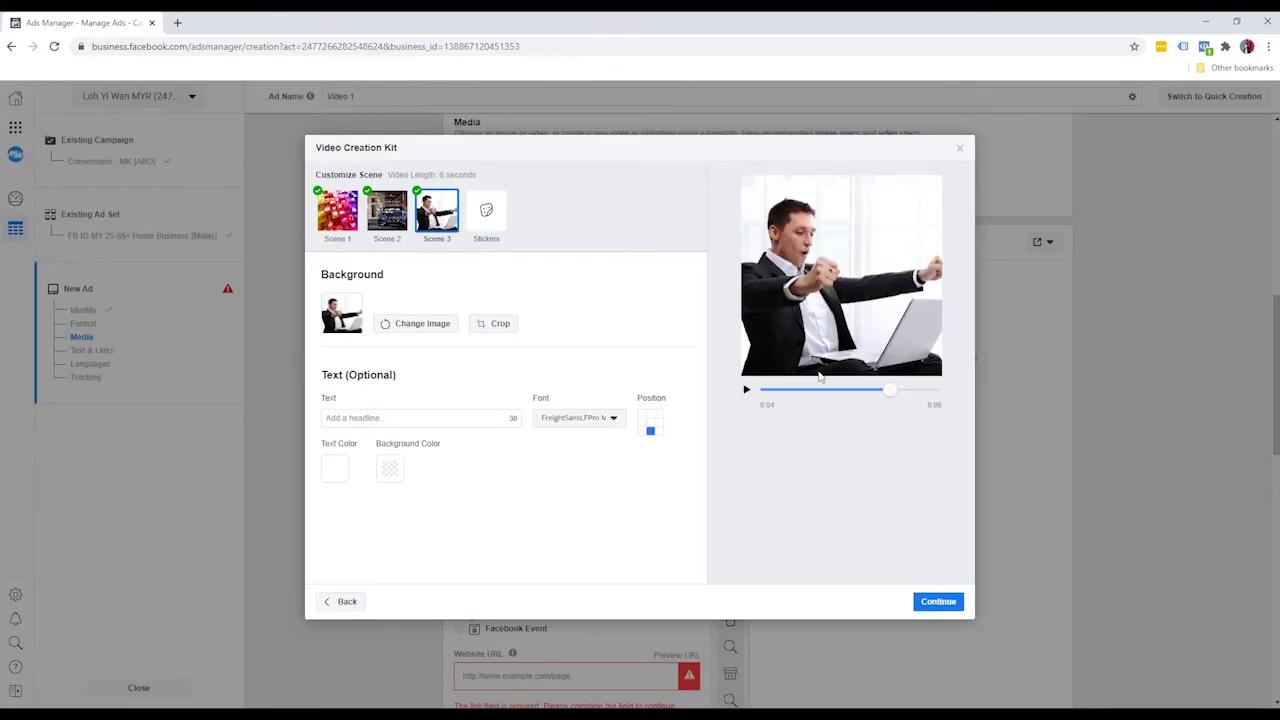
left_click(433, 422)
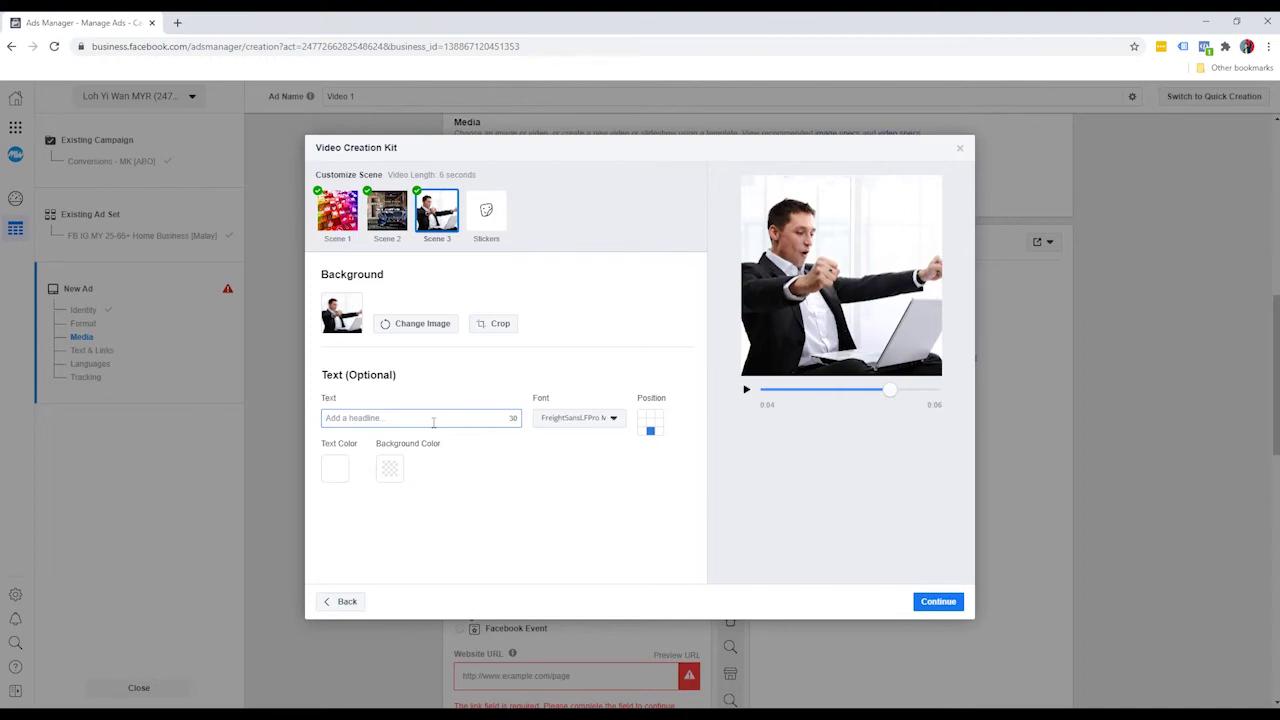
type("Click Here To Download Now")
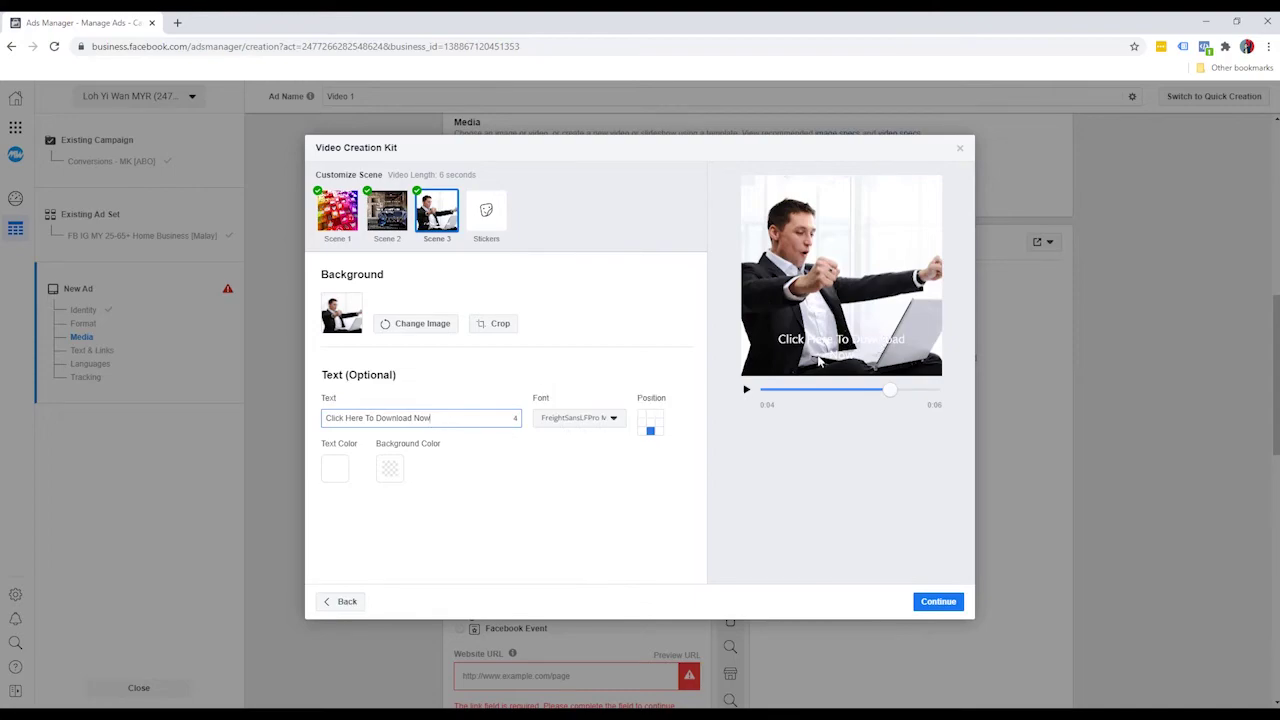
- Give the Scene 3 headline a #000000 background at 50 opacity and a pale yellow text color
left_click(389, 468)
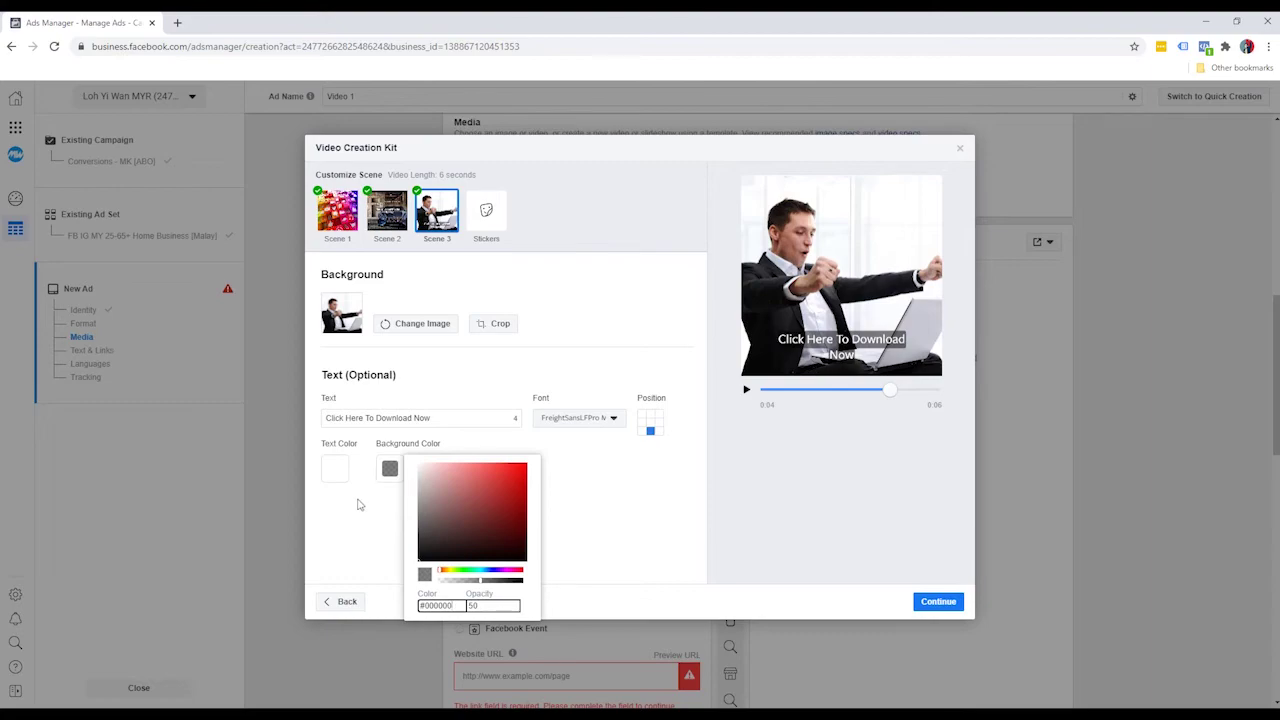
left_click(335, 468)
left_click(335, 468)
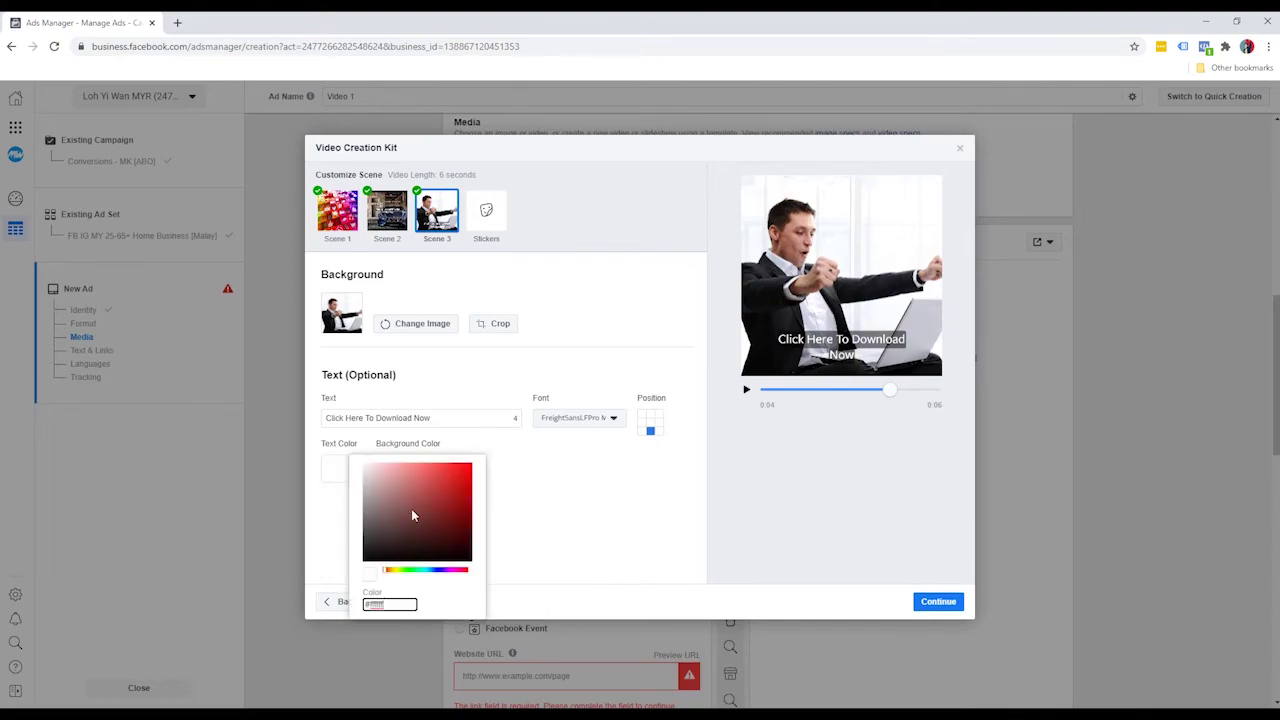
left_click(397, 569)
left_click(406, 463)
left_click(406, 469)
left_click(577, 483)
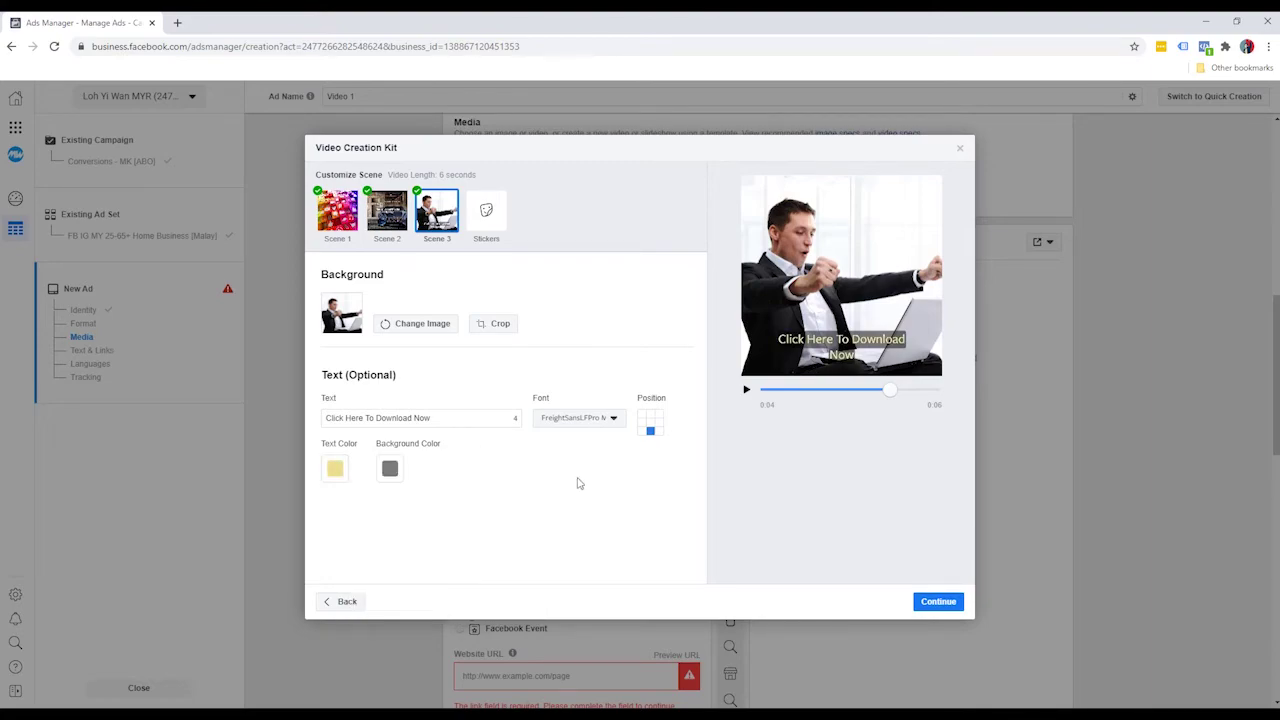
- Place the Scene 3 headline in the center of the image and set its font to Ubuntu Regular
left_click(650, 422)
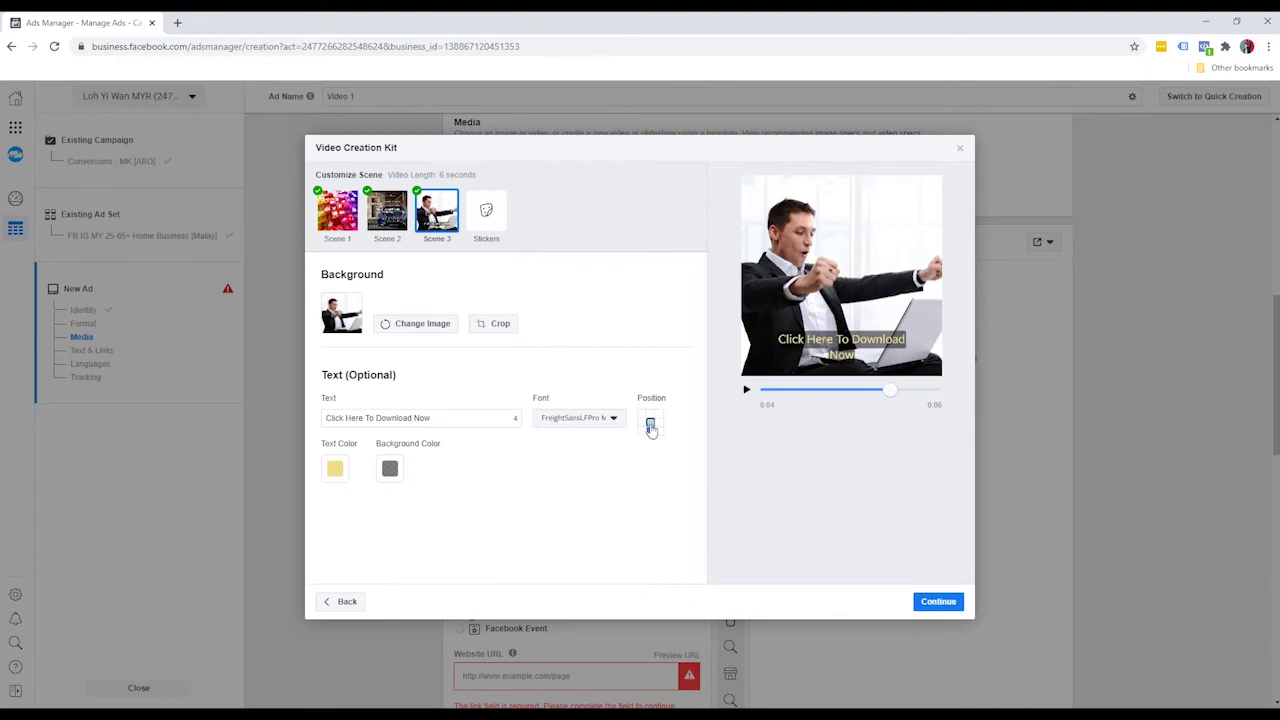
left_click(585, 419)
scroll(583, 512, "down", 6)
left_click(574, 584)
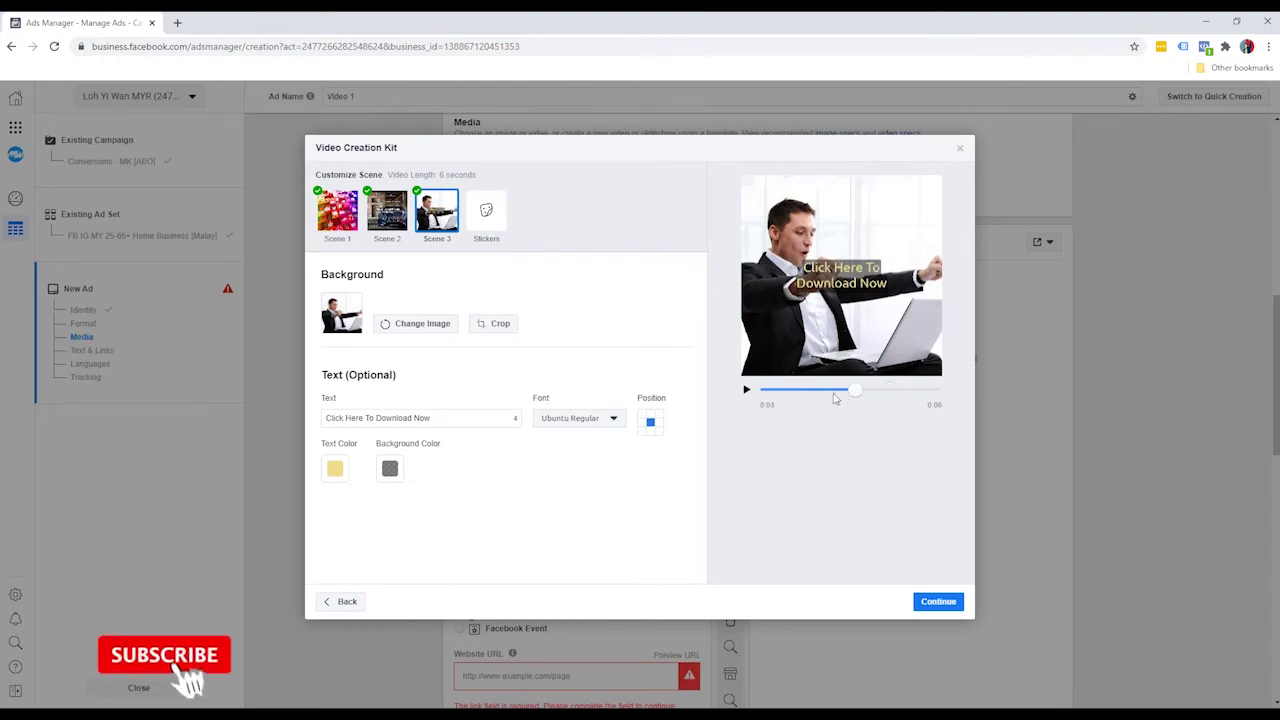
- Play the completed video and use its square (1:1) and vertical (9:16) versions in the ad
left_click(746, 389)
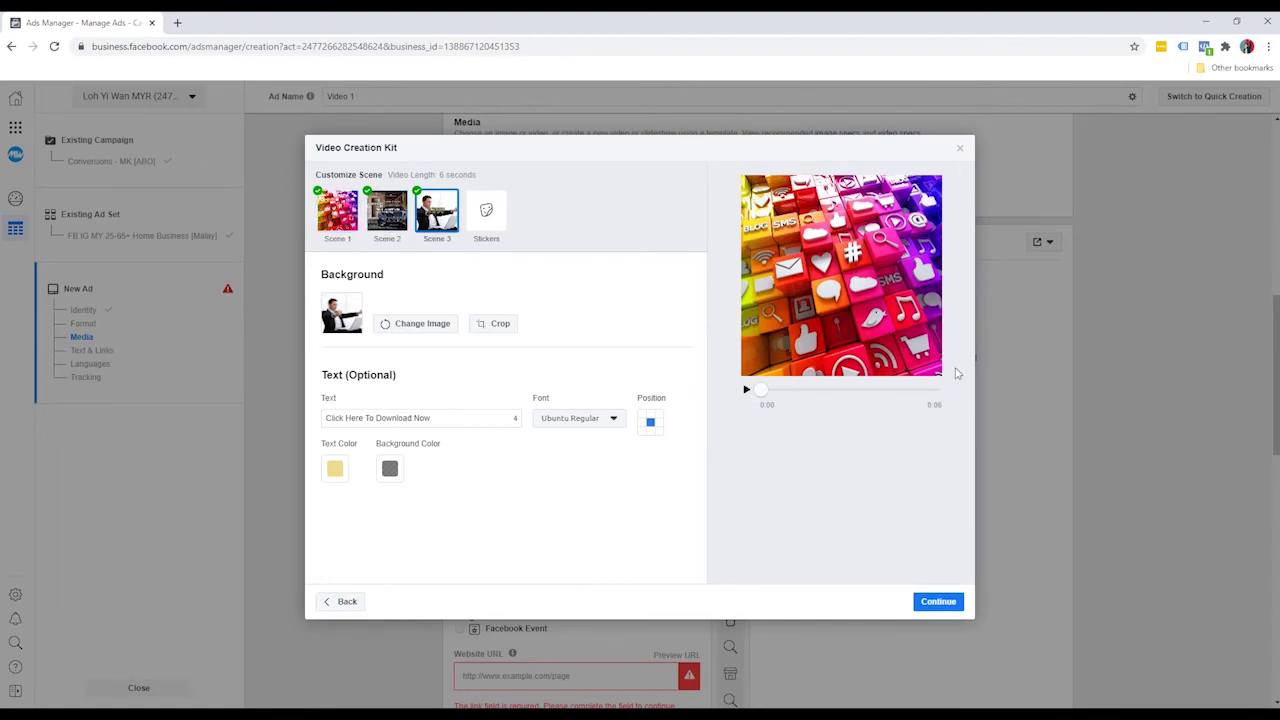
left_click(938, 603)
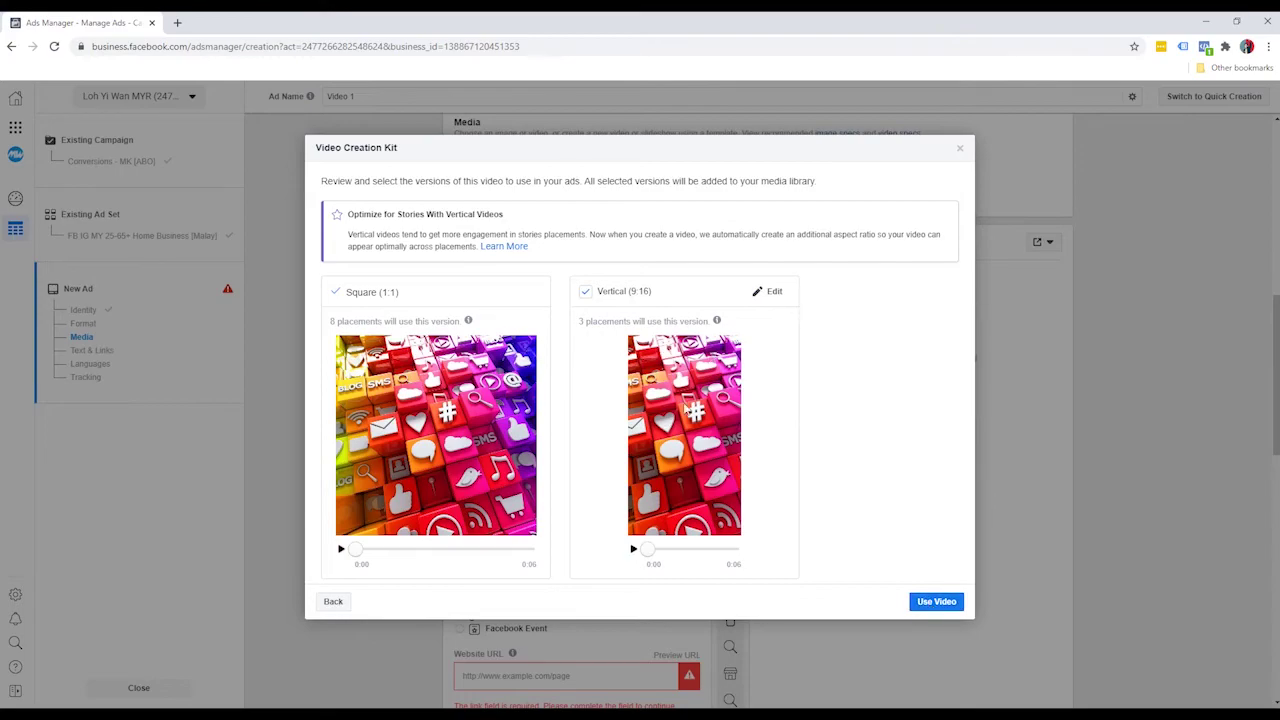
left_click(925, 601)
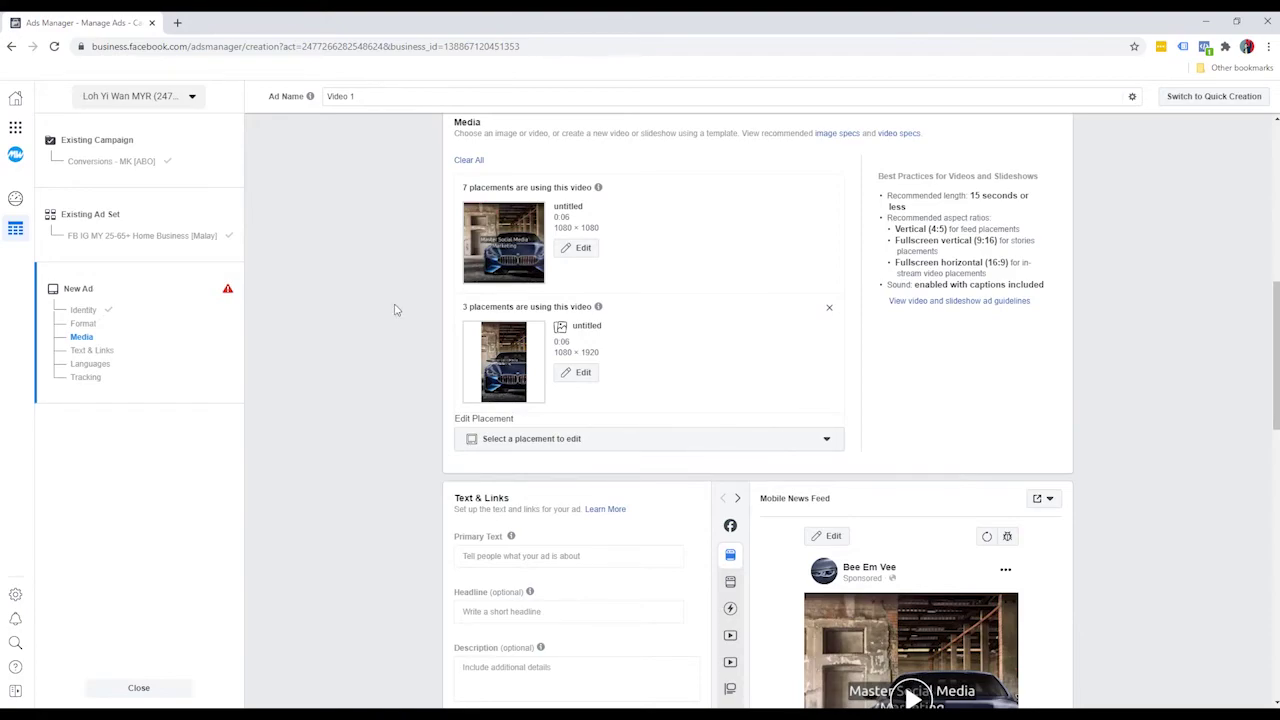
scroll(400, 325, "down", 3)
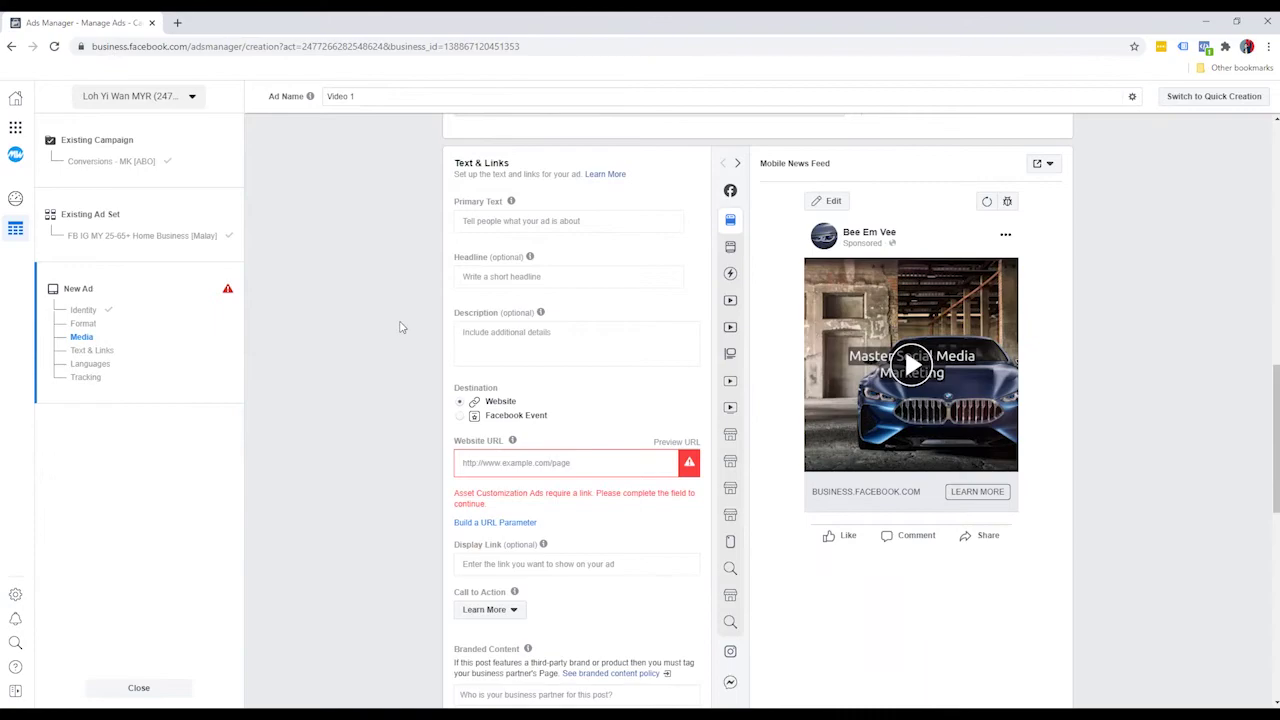
scroll(400, 327, "up", 1)
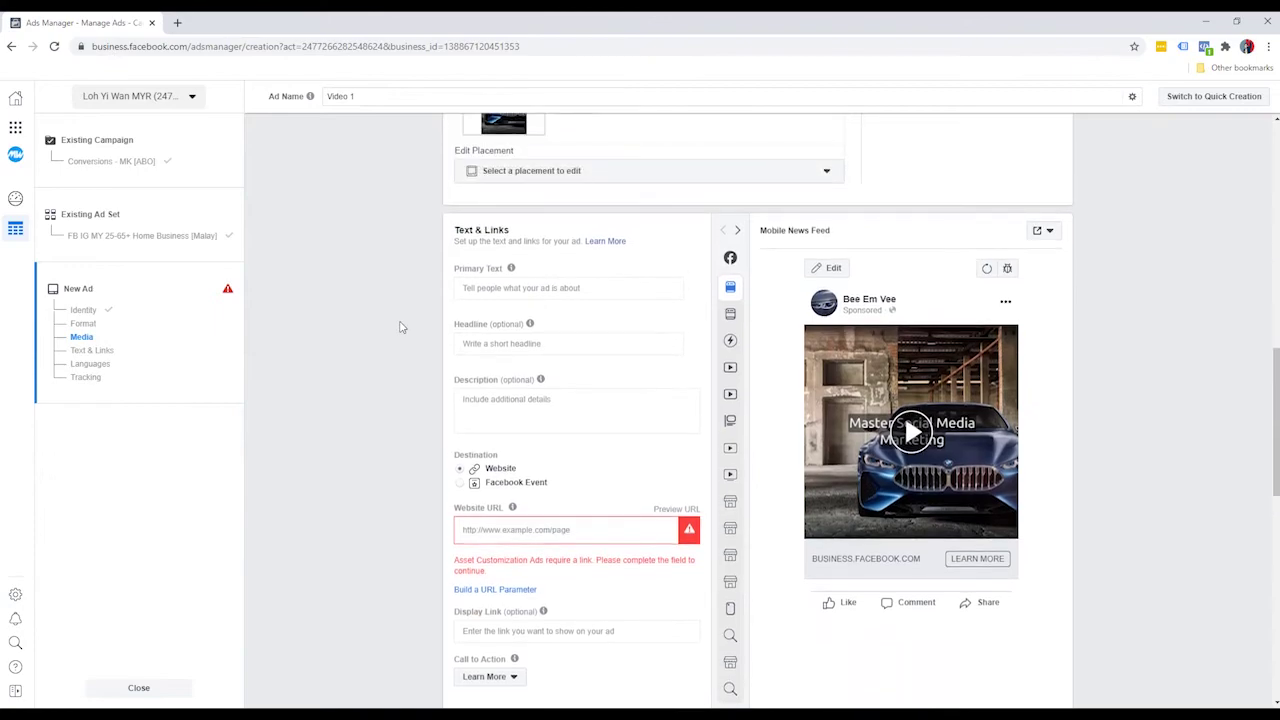
left_click(527, 287)
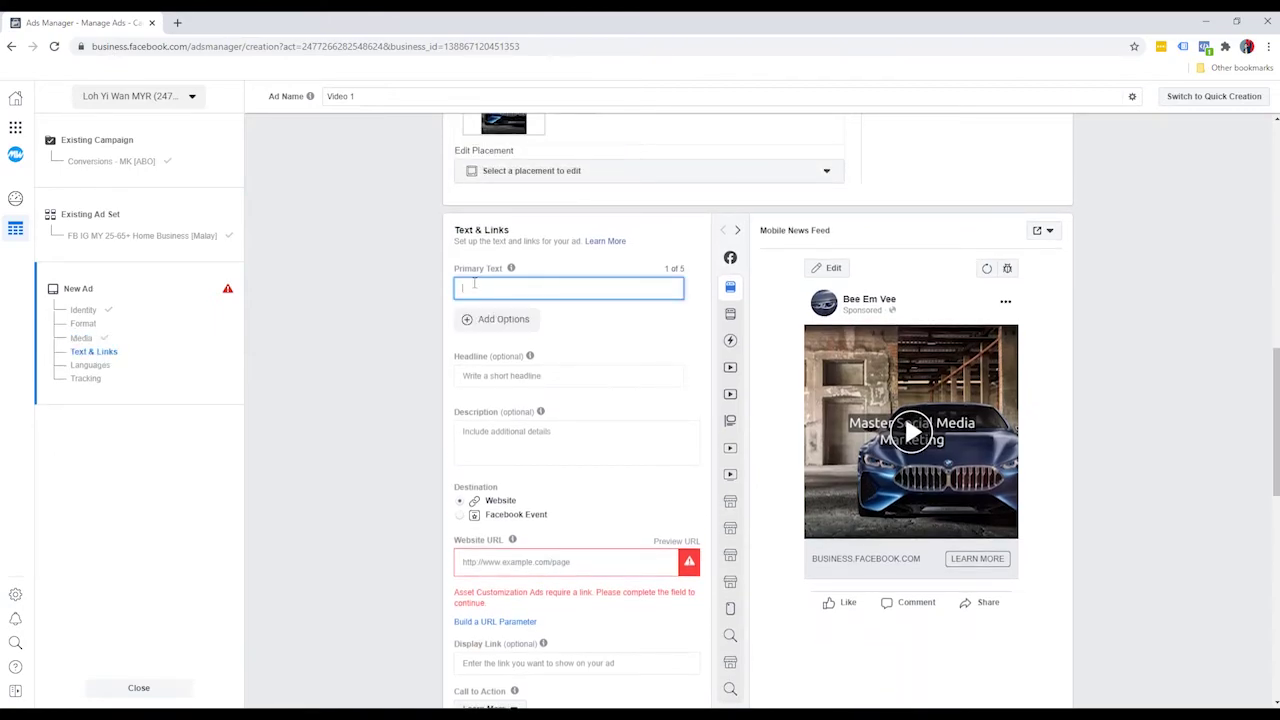
left_click(389, 452)
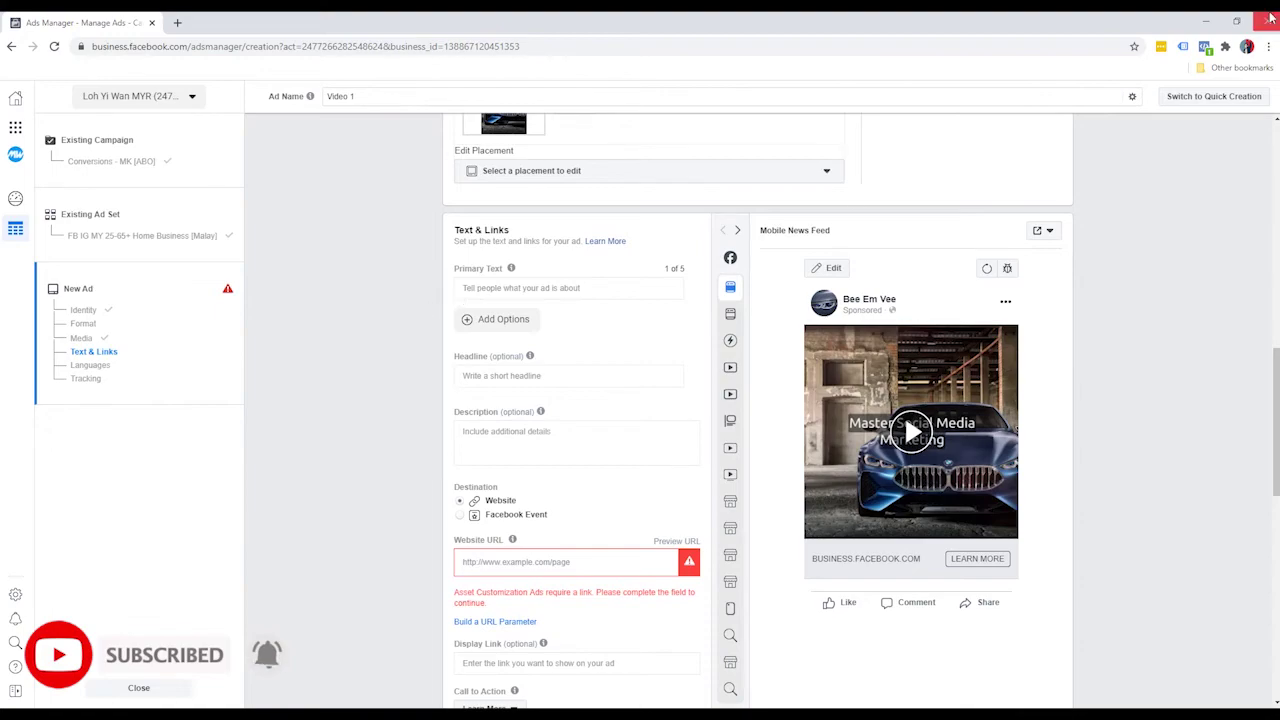
left_click(1207, 24)
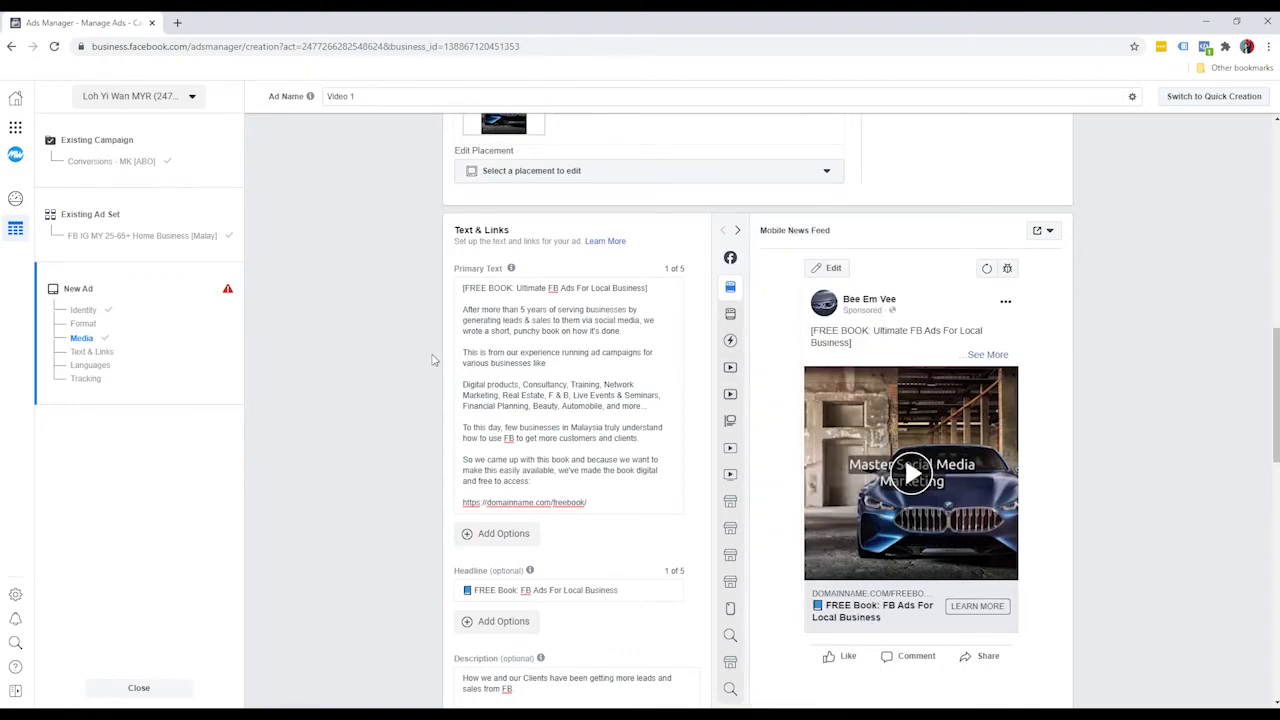
- Expand the full primary text in the Mobile News Feed preview and play the ad's video through to Scene 3
left_click(997, 358)
scroll(983, 378, "down", 3)
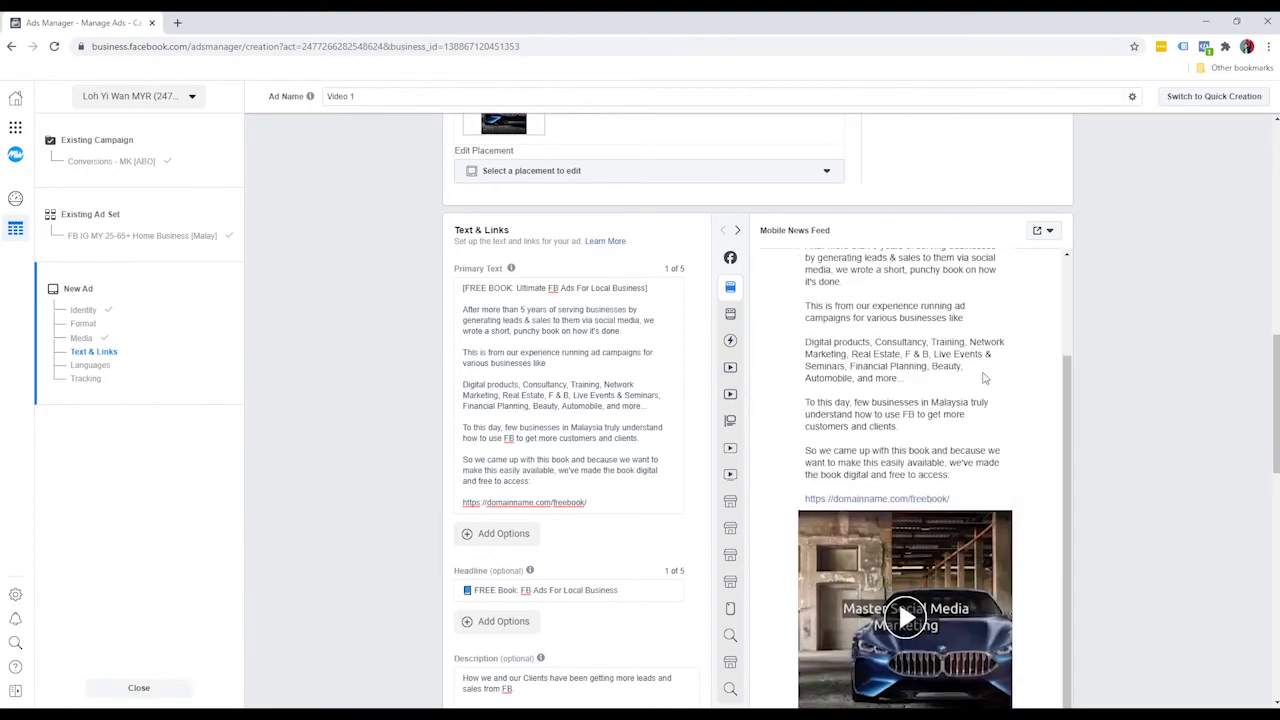
scroll(1015, 376, "down", 2)
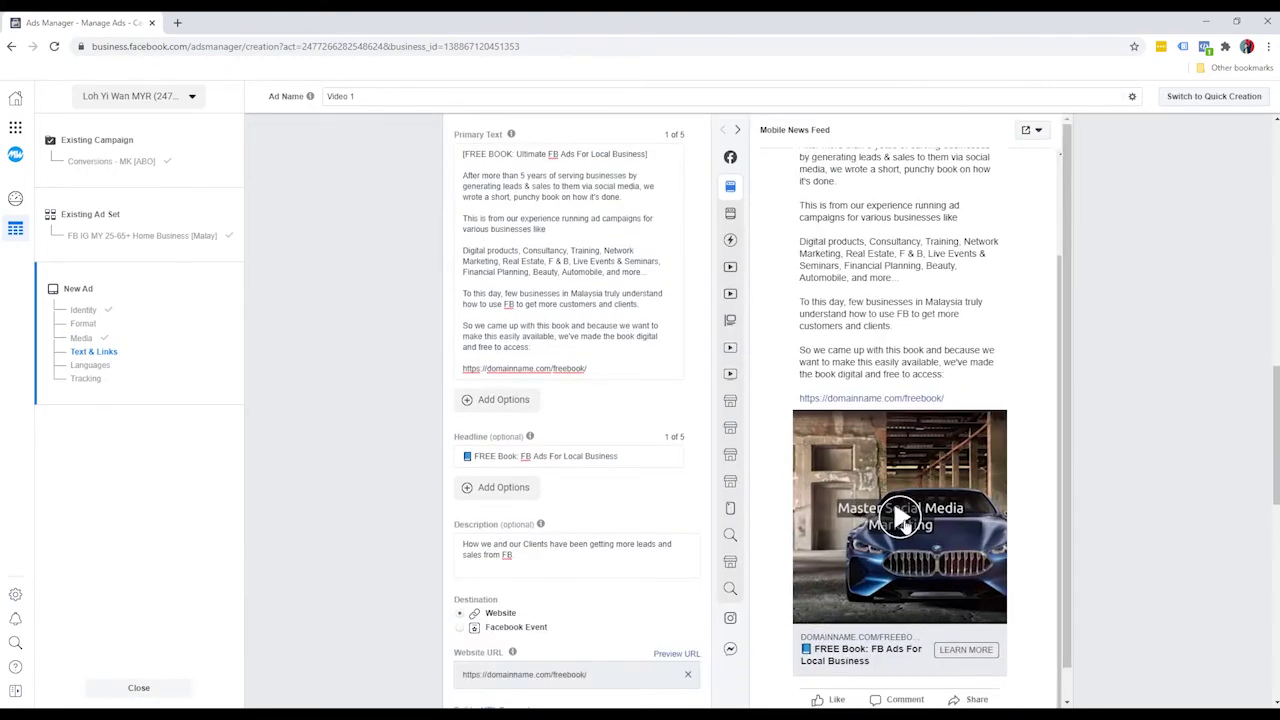
left_click(903, 518)
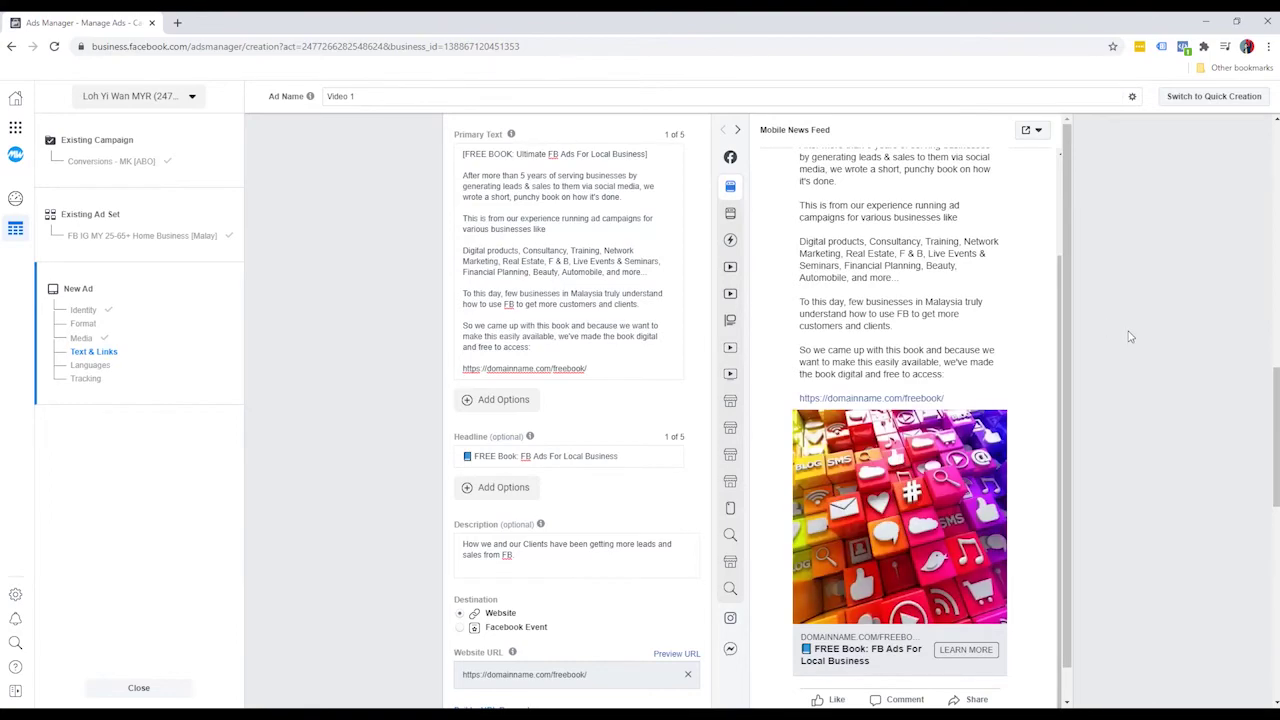
scroll(1130, 337, "down", 1)
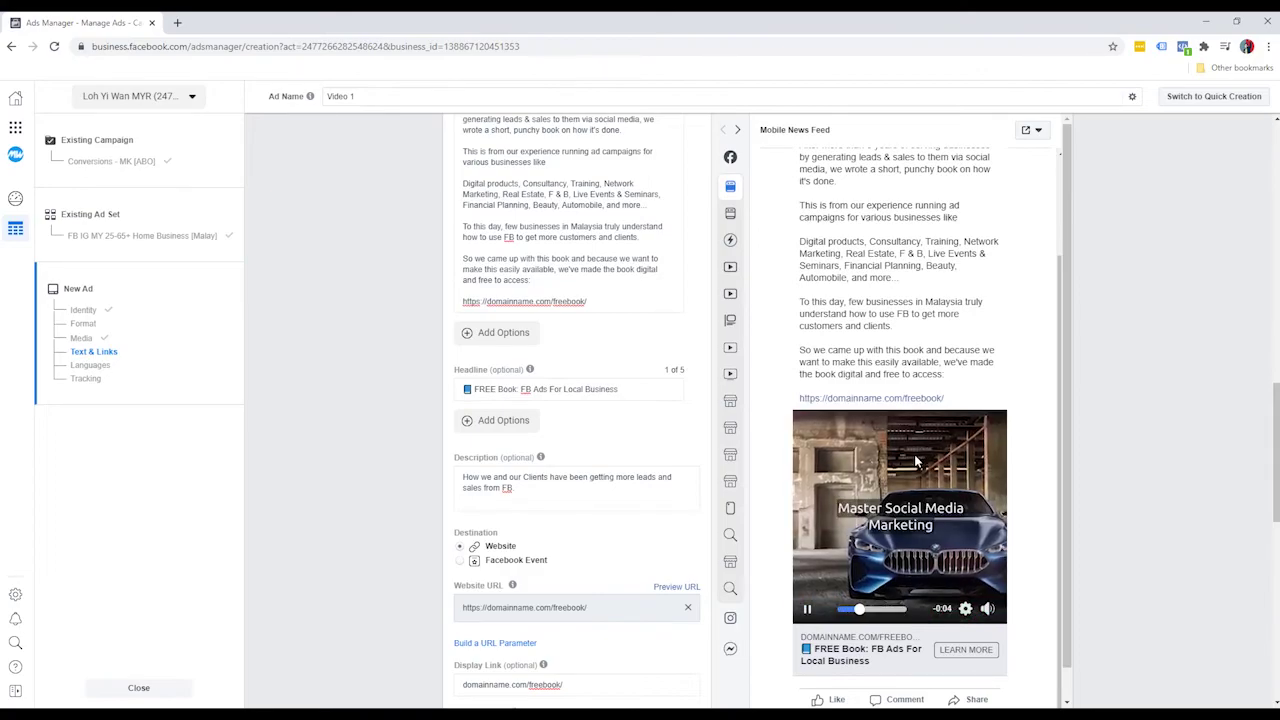
left_click(806, 614)
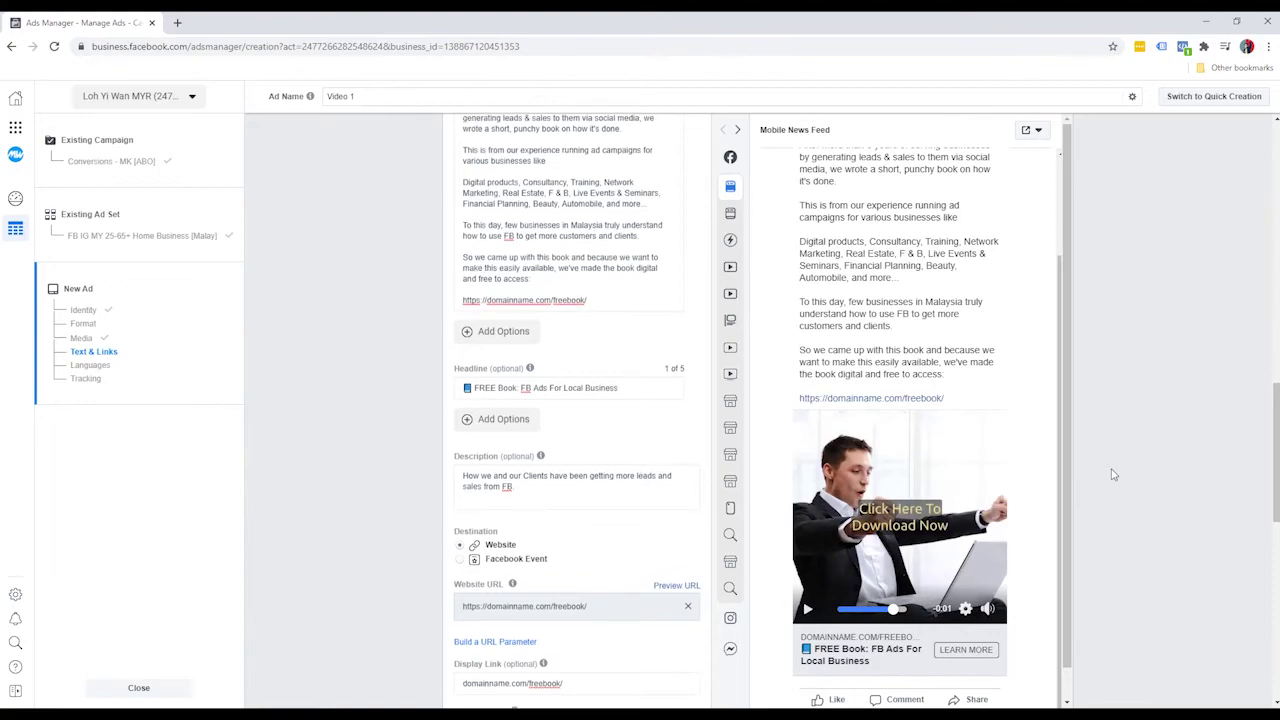
- Review the Video 1 ad, save it to draft, publish it and return to the ads list
scroll(1110, 473, "down", 1)
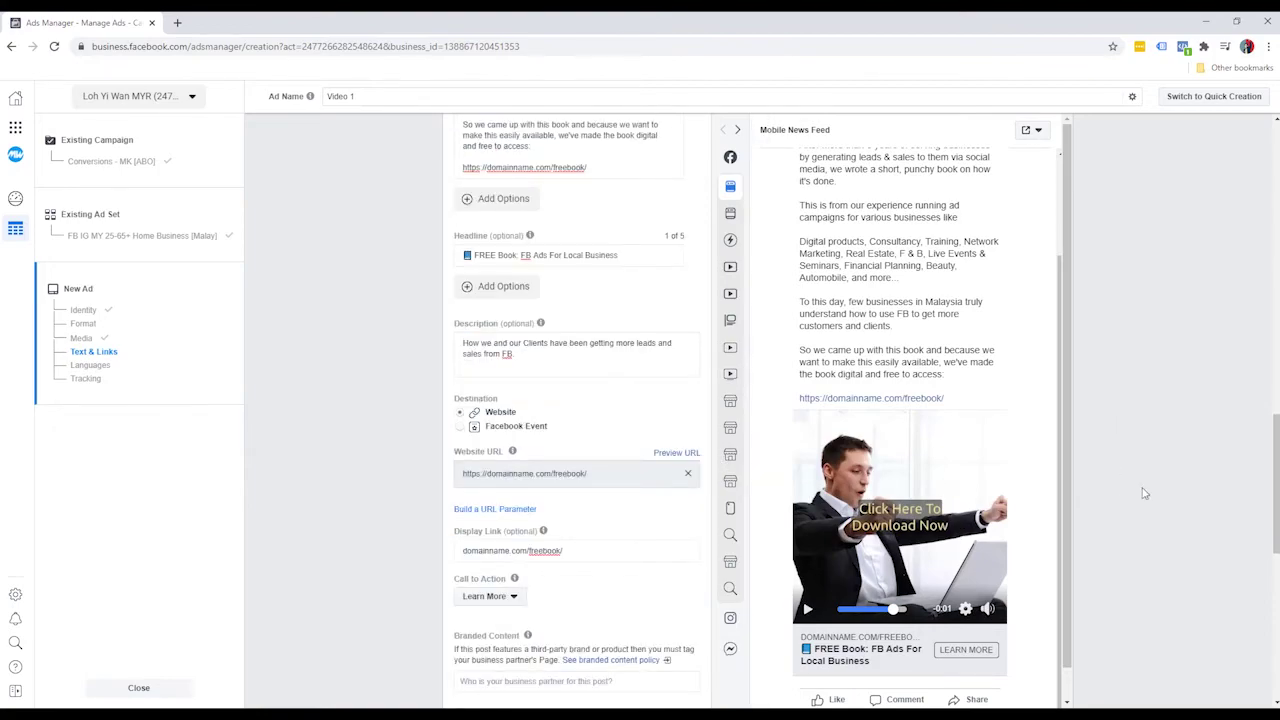
scroll(1145, 493, "down", 5)
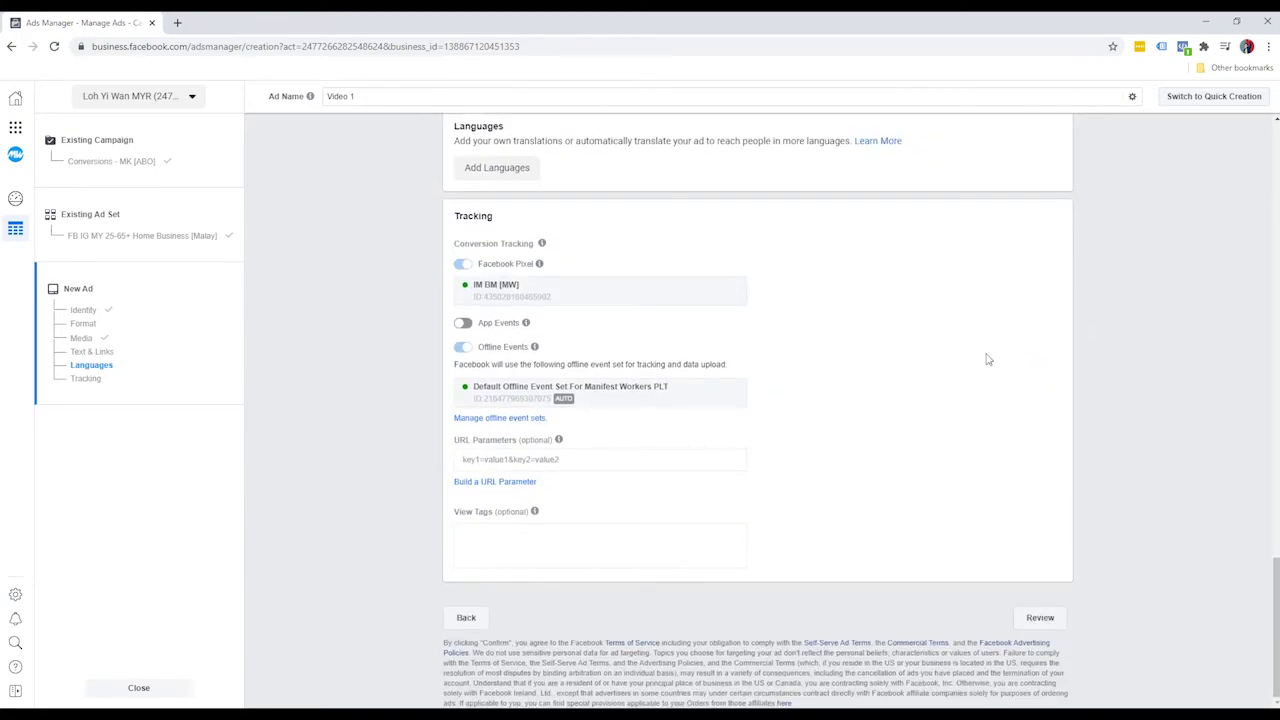
scroll(773, 603, "down", 3)
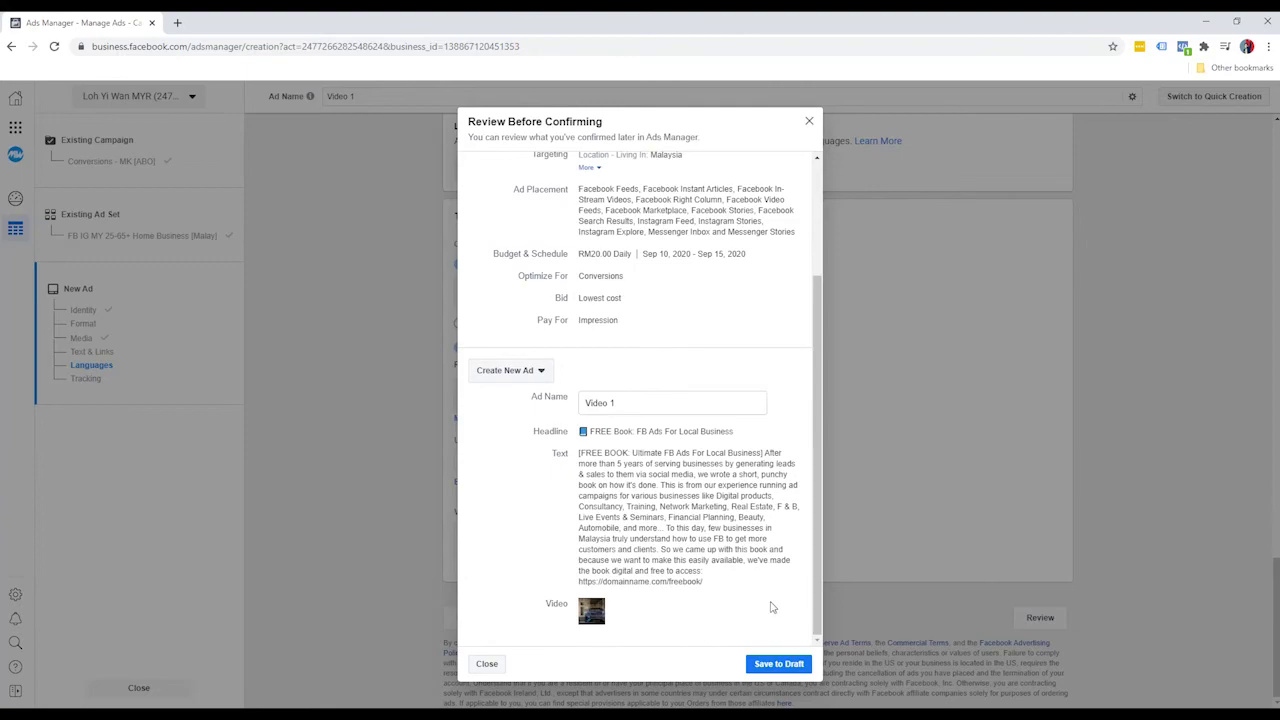
left_click(777, 665)
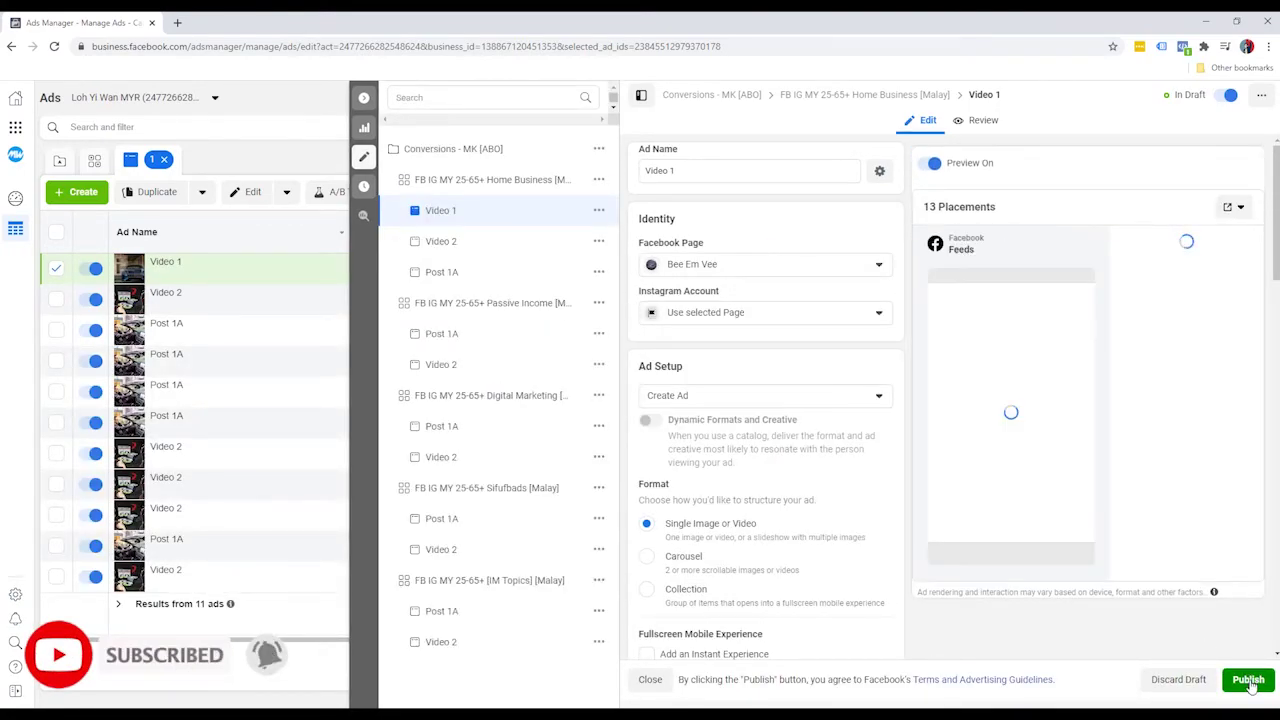
left_click(1248, 680)
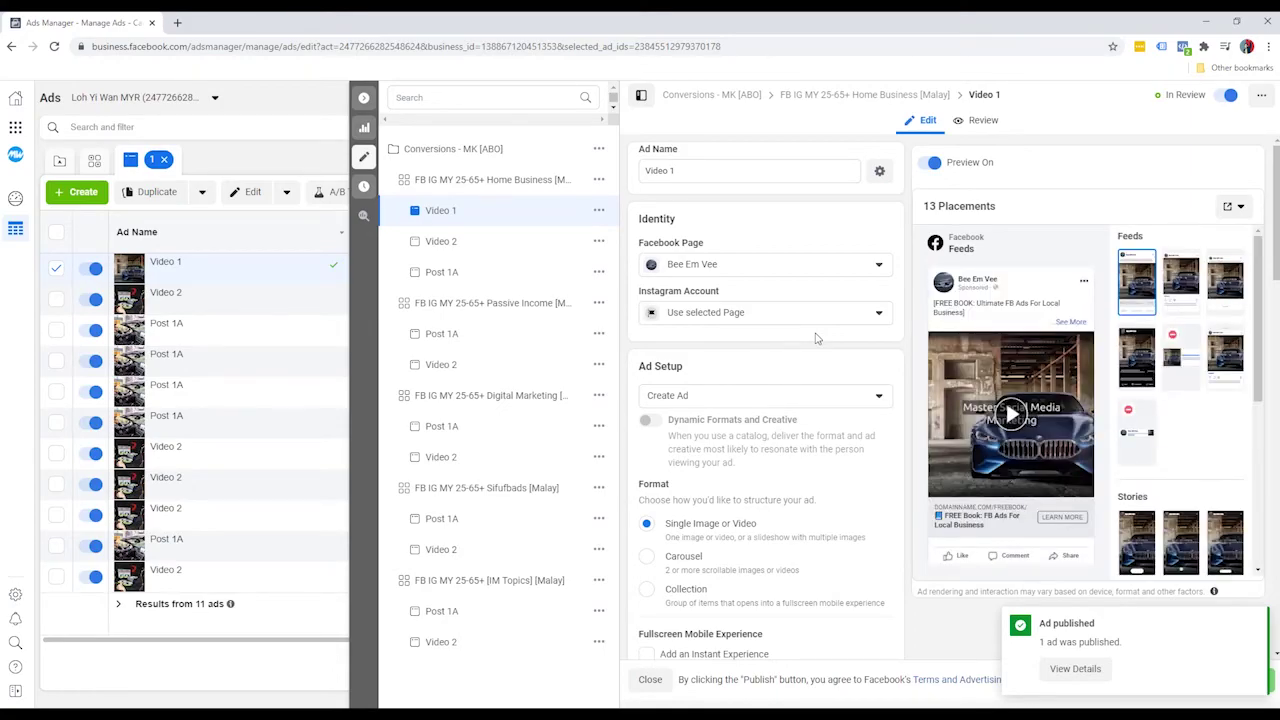
left_click(366, 98)
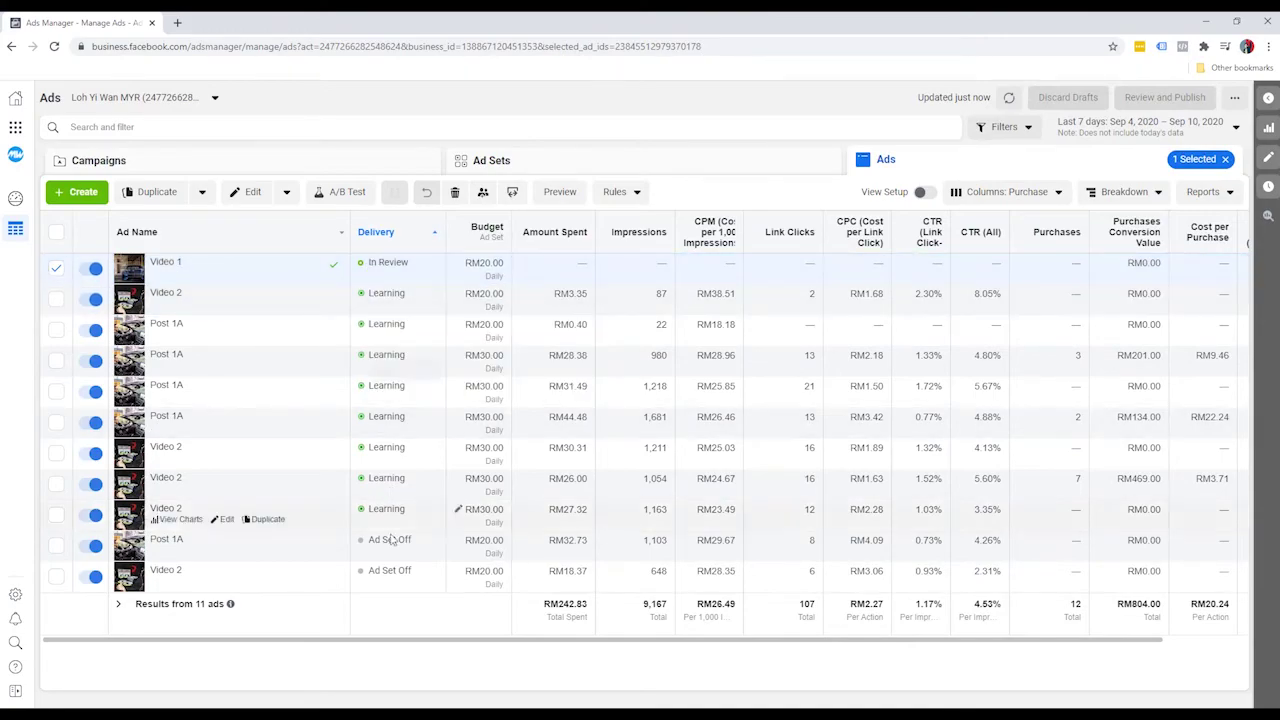
- Examine the campaign results for today and for yesterday
mouse_move(398, 306)
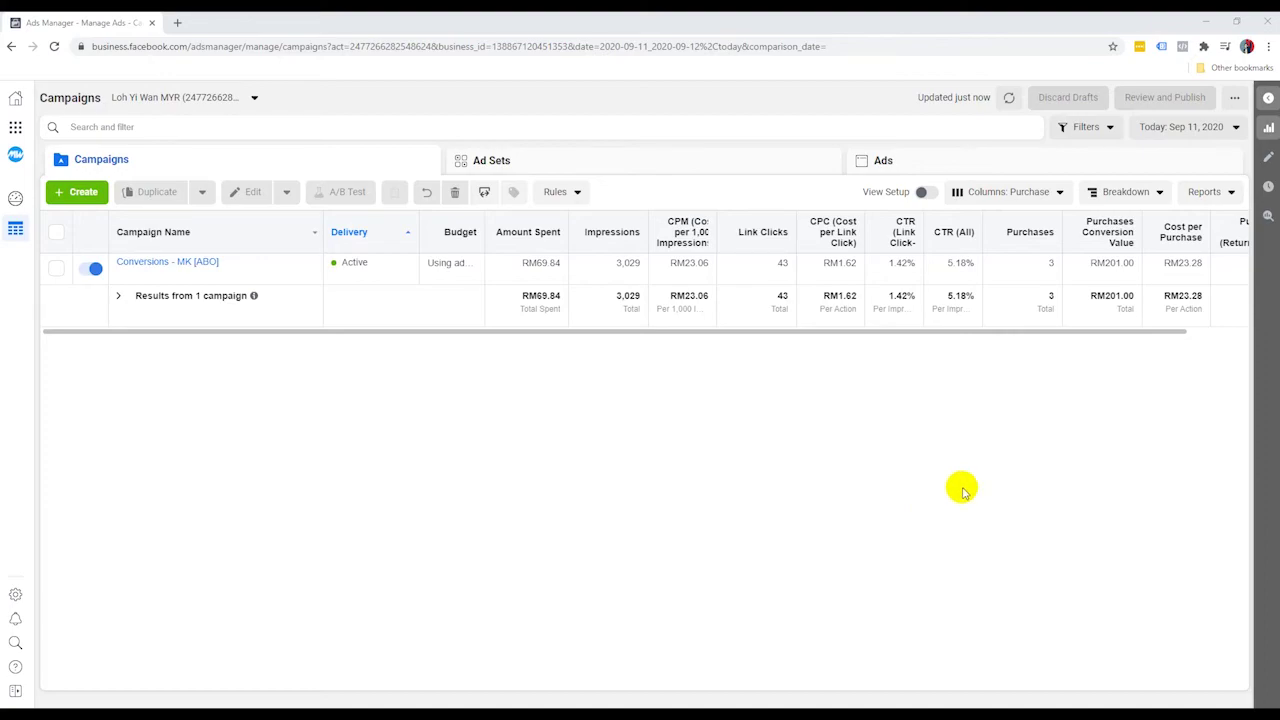
mouse_move(1112, 238)
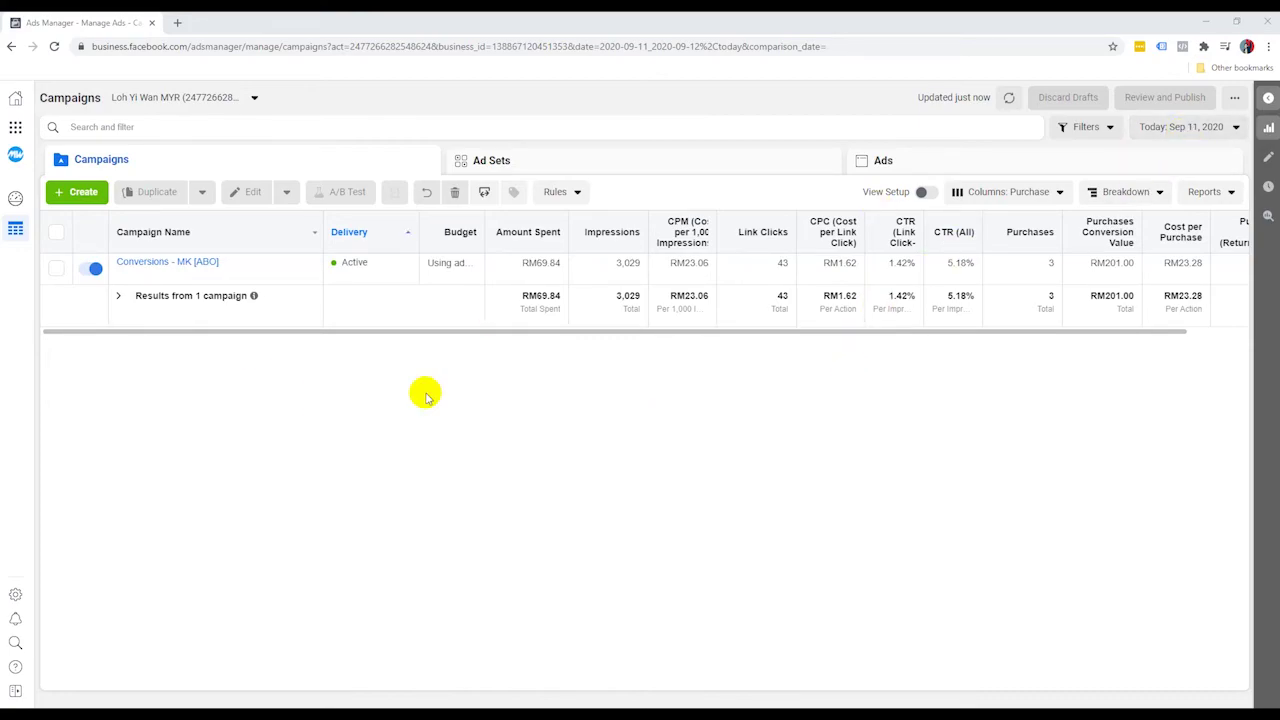
left_click(1163, 128)
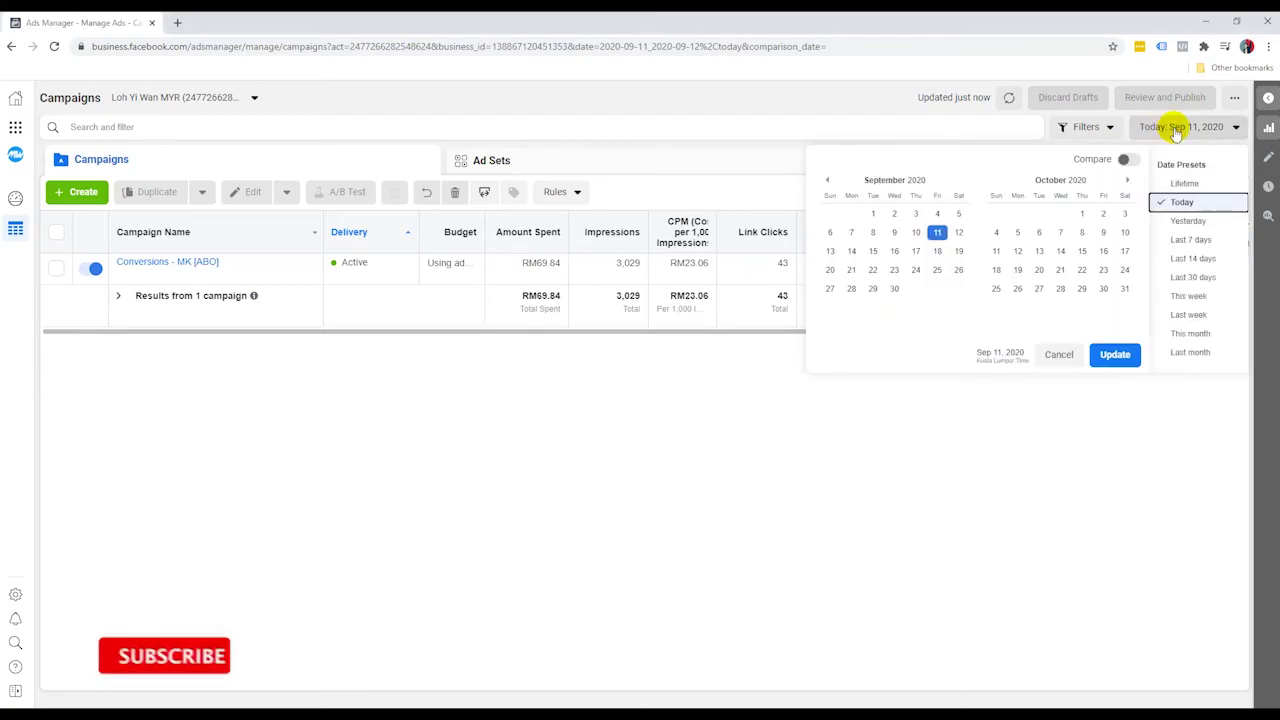
left_click(863, 365)
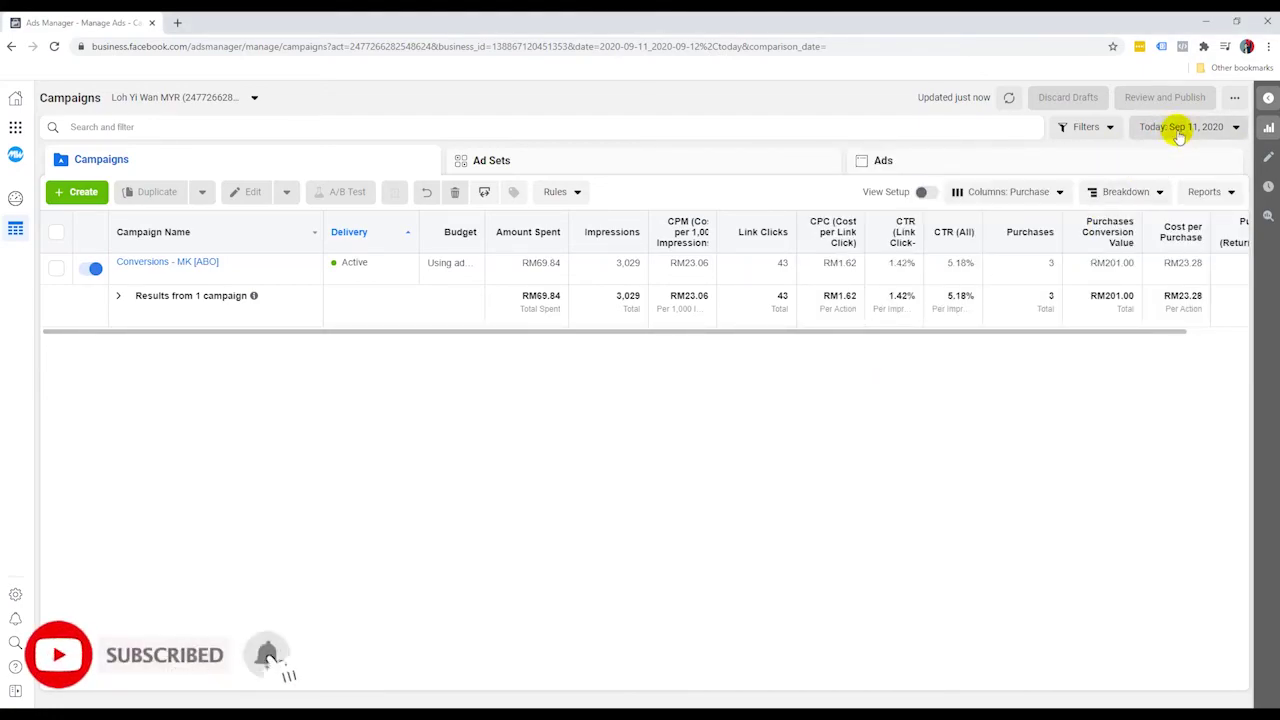
left_click(1178, 132)
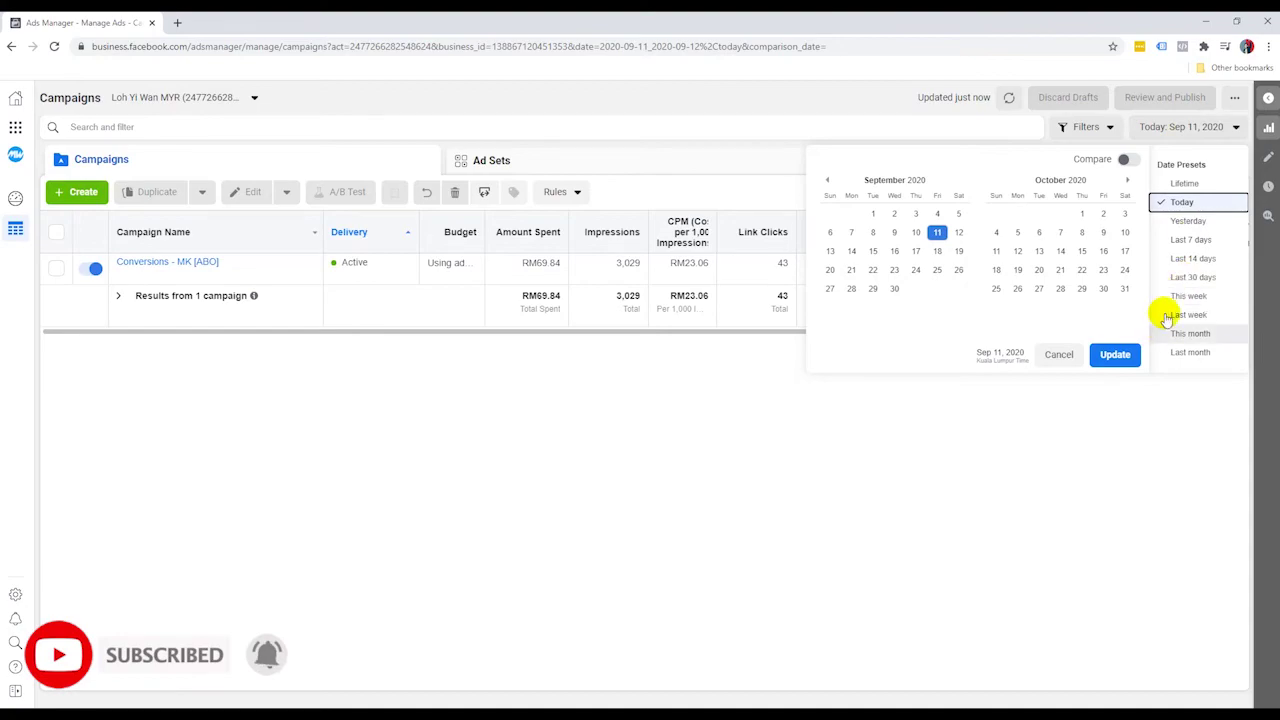
left_click(1188, 221)
- Examine the campaign results for the last 7 days
left_click(1182, 140)
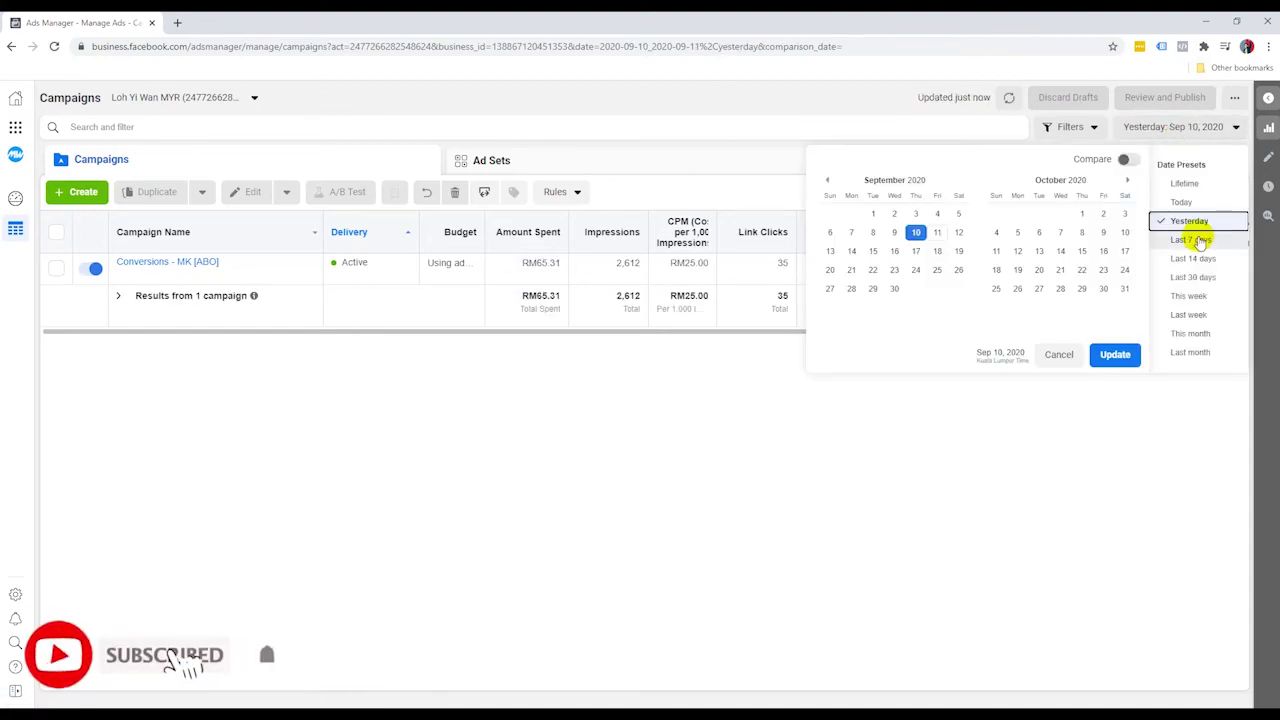
left_click(1190, 240)
left_click(1160, 127)
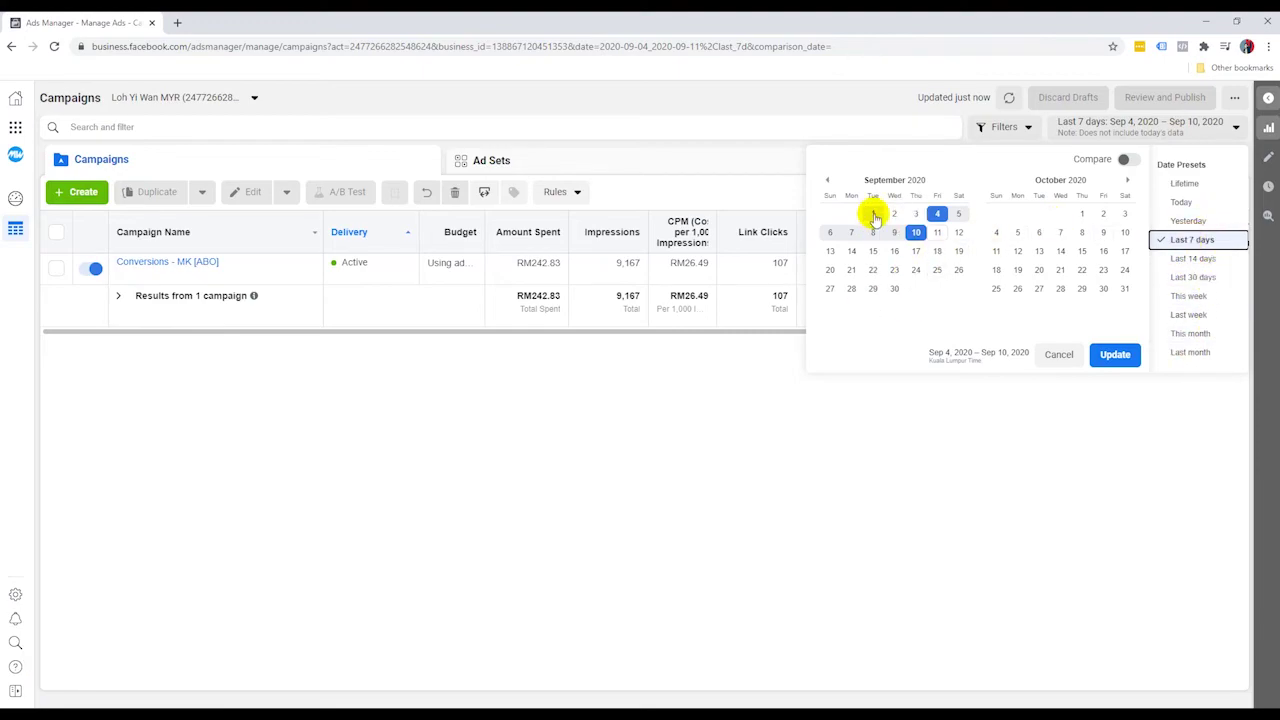
left_click(753, 375)
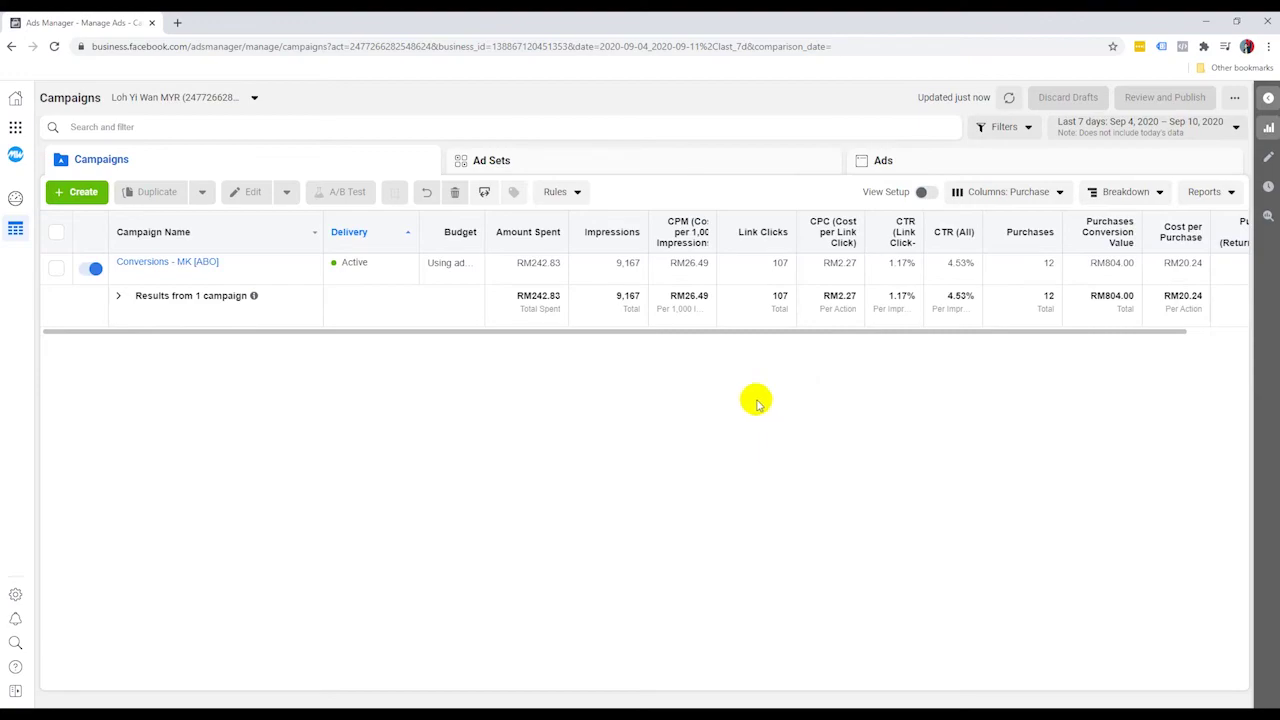
- Set the reporting date range back to Today and check the campaign's Purchase ROAS
left_click(1167, 128)
left_click(1181, 205)
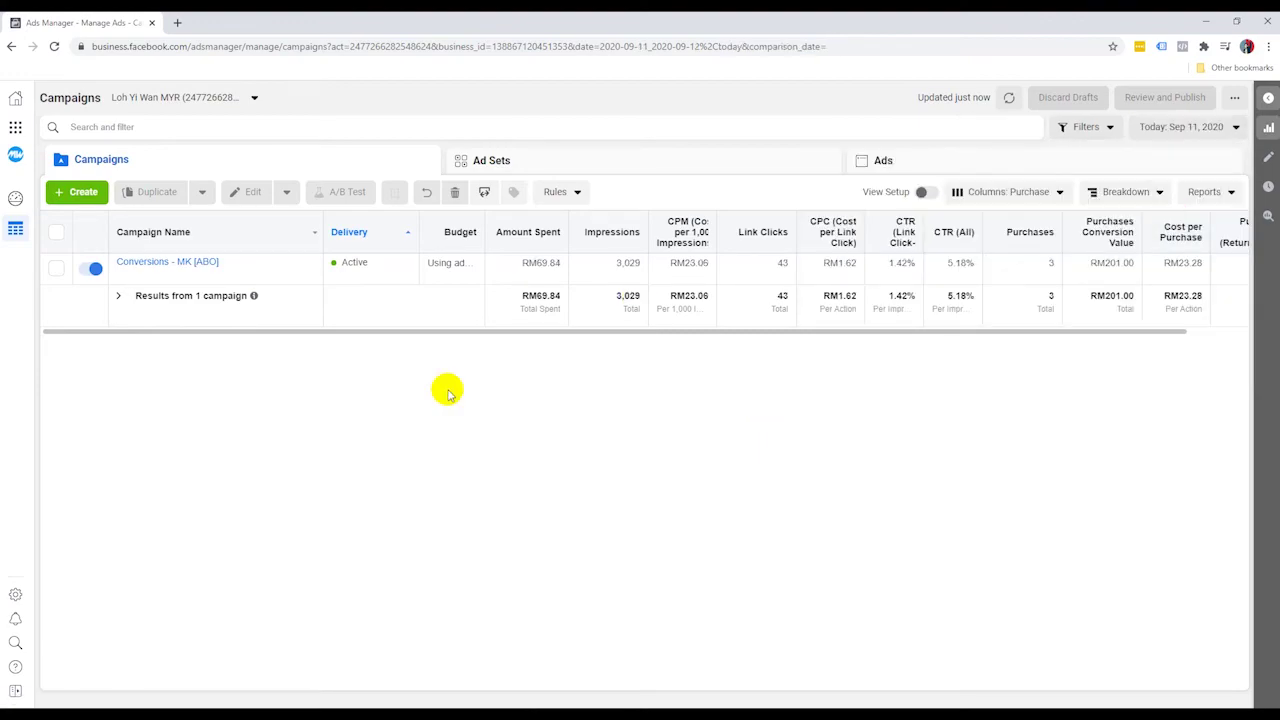
left_click_drag(430, 333, 529, 336)
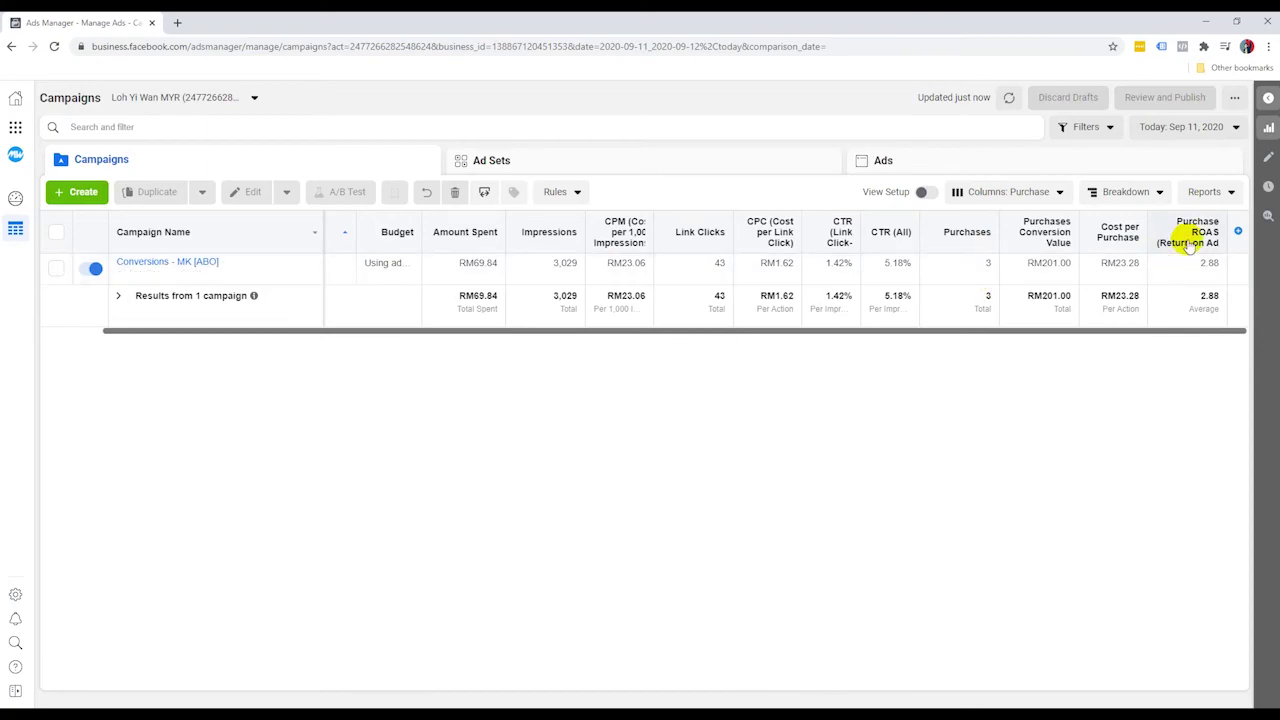
mouse_move(1208, 250)
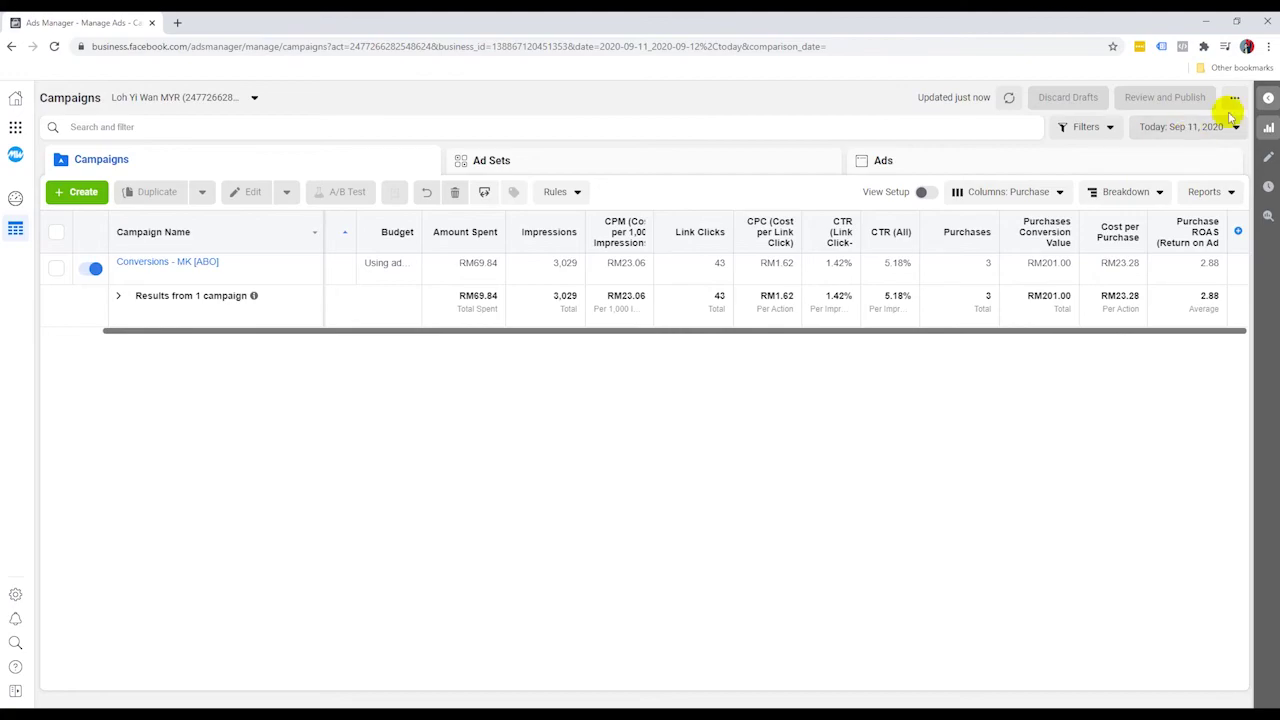
- Set the reporting date range to Sep 8, 2020 – Sep 11, 2020 and check the campaign's Purchase ROAS
left_click(1208, 129)
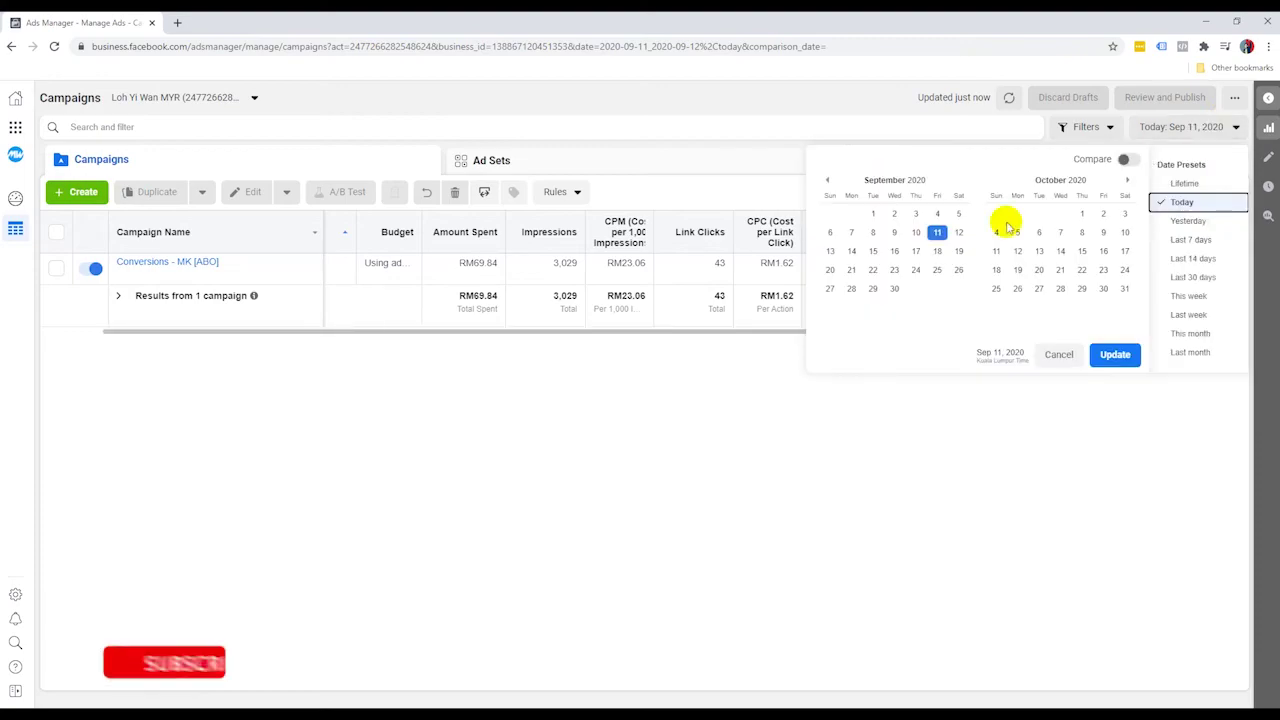
left_click(872, 232)
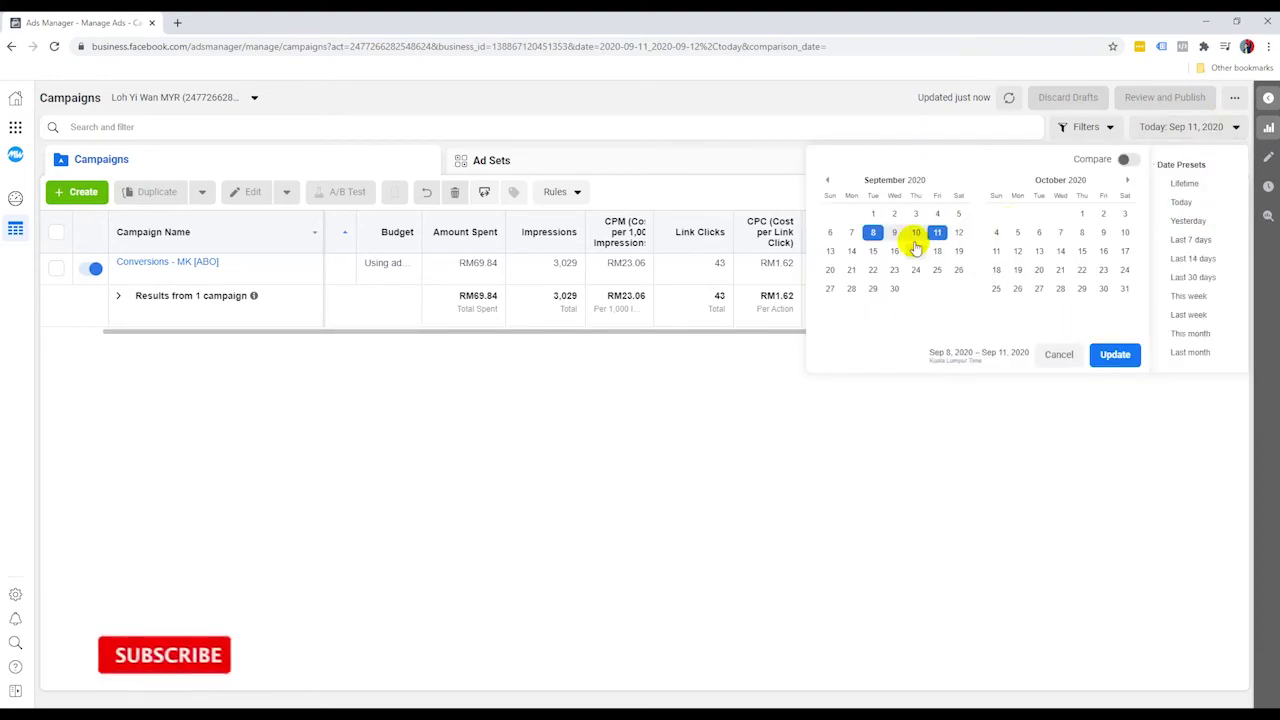
left_click(1113, 353)
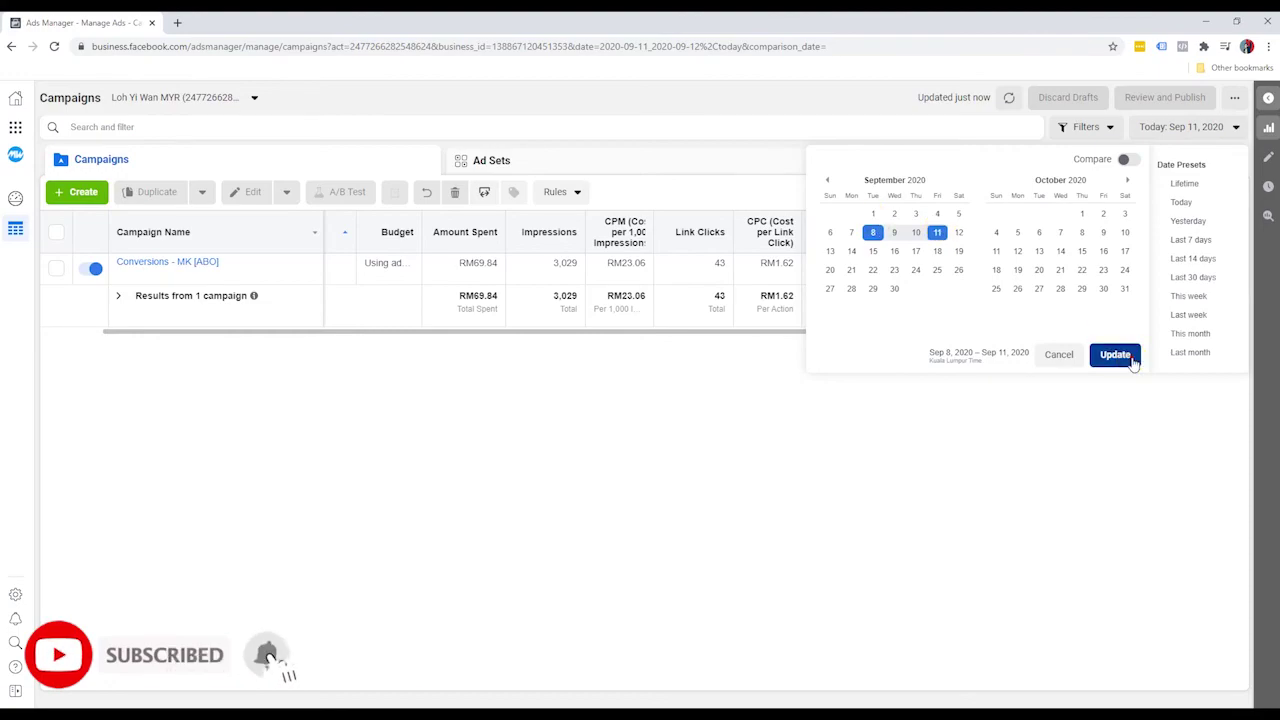
left_click_drag(903, 334, 869, 351)
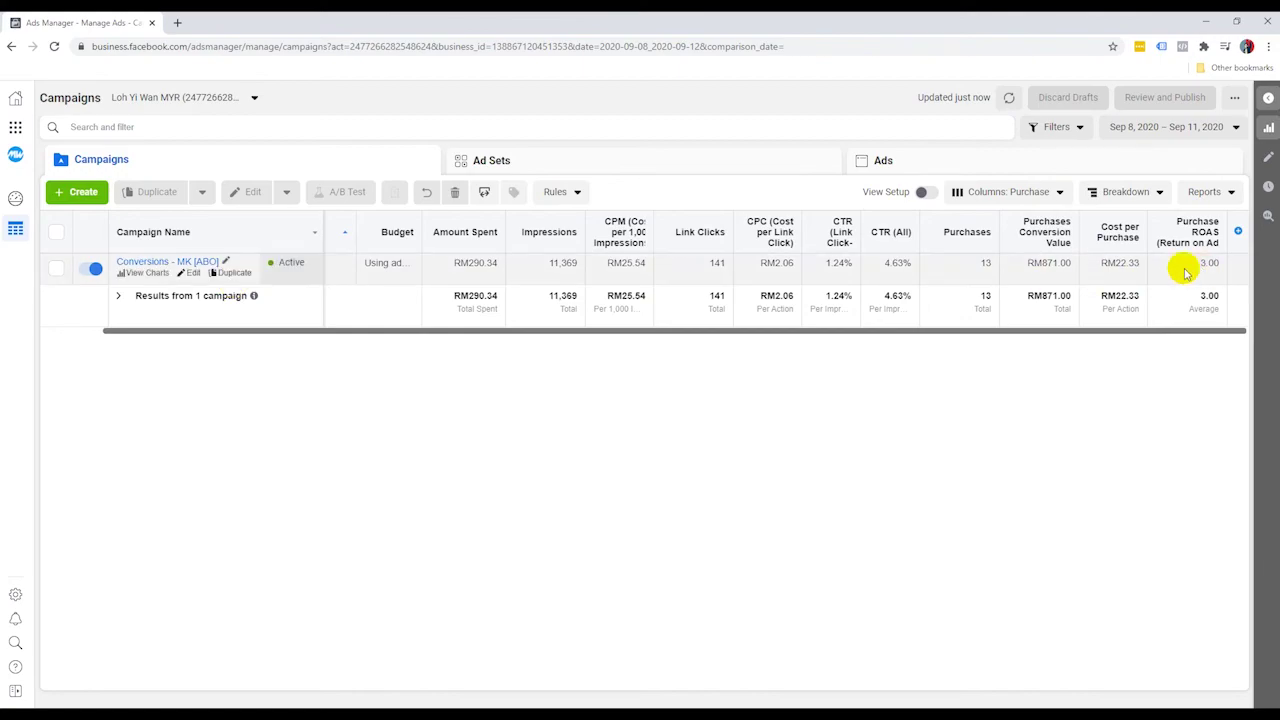
- Show the ad sets of the Conversions - MK [ABO] campaign and examine the Sifufbads ad set's delivery and results
left_click(56, 232)
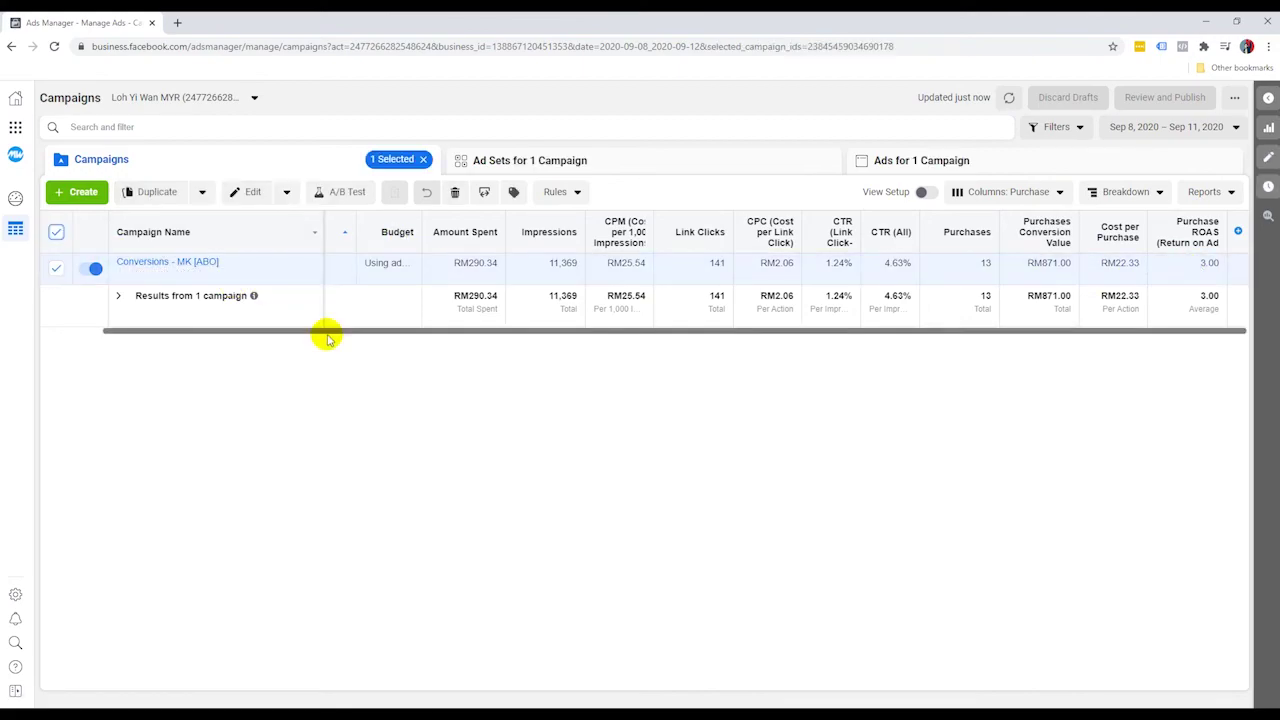
left_click(510, 160)
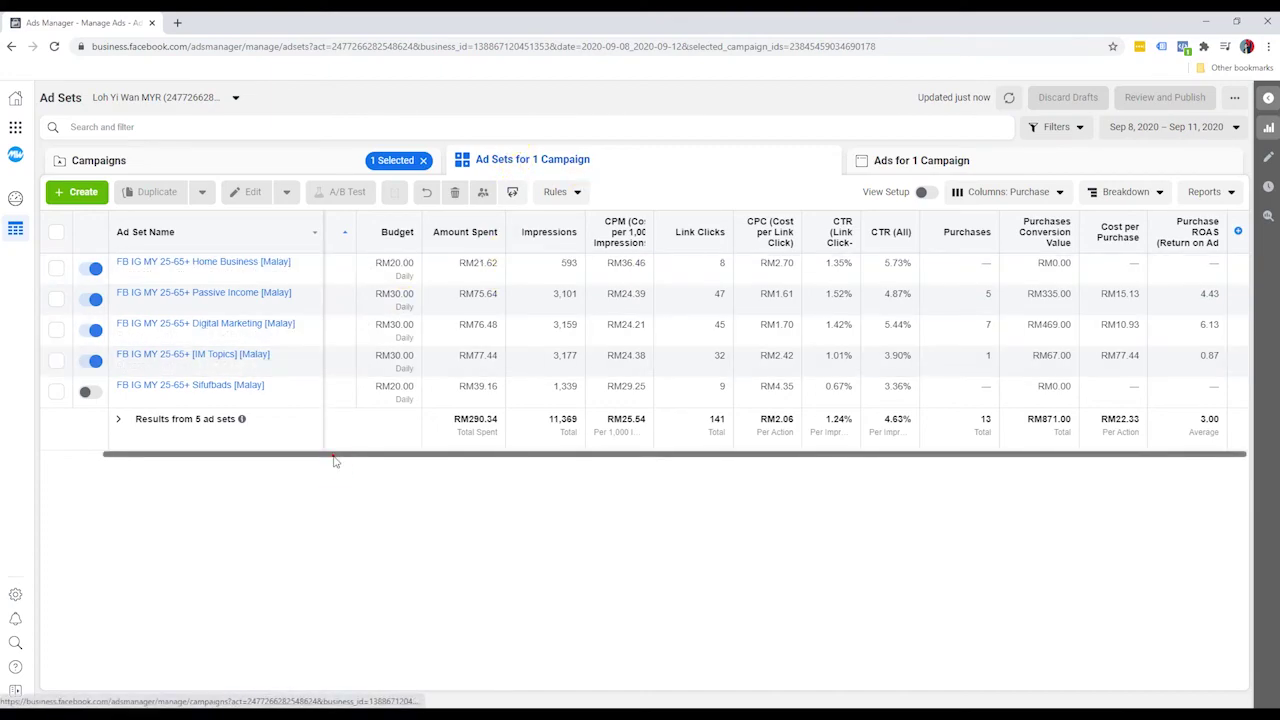
left_click_drag(337, 461, 263, 437)
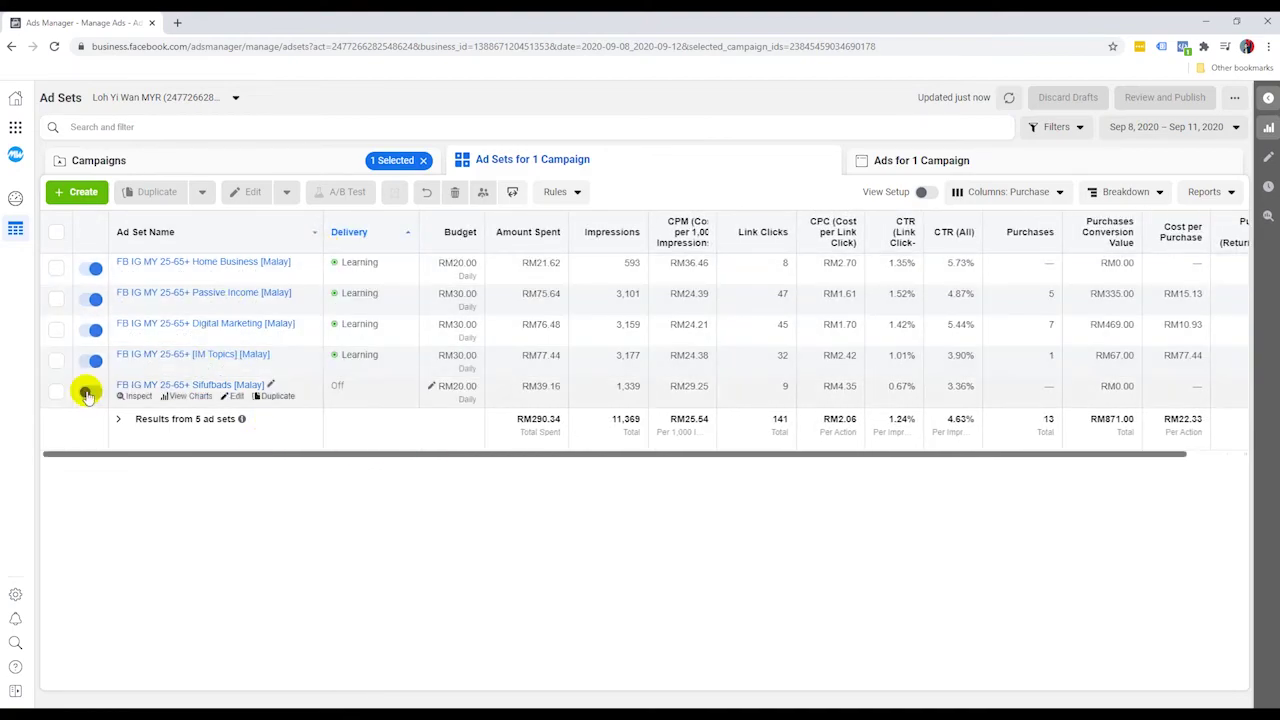
left_click(56, 391)
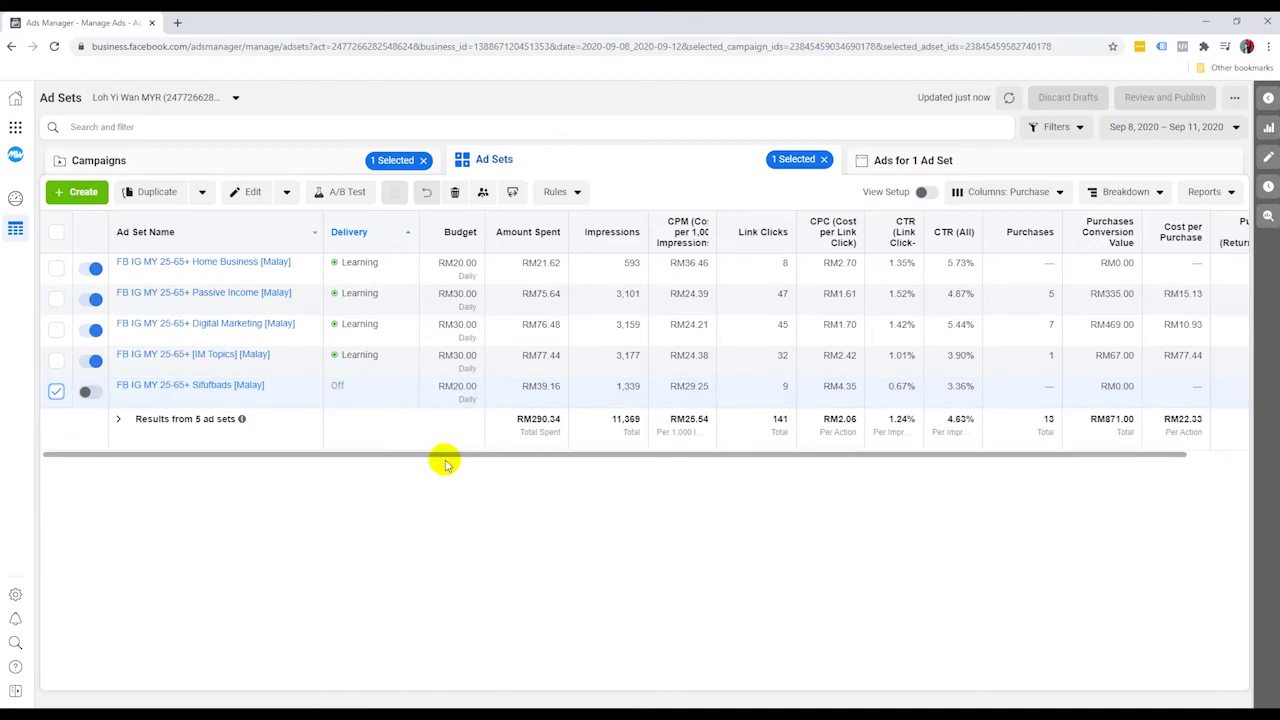
left_click_drag(438, 462, 583, 471)
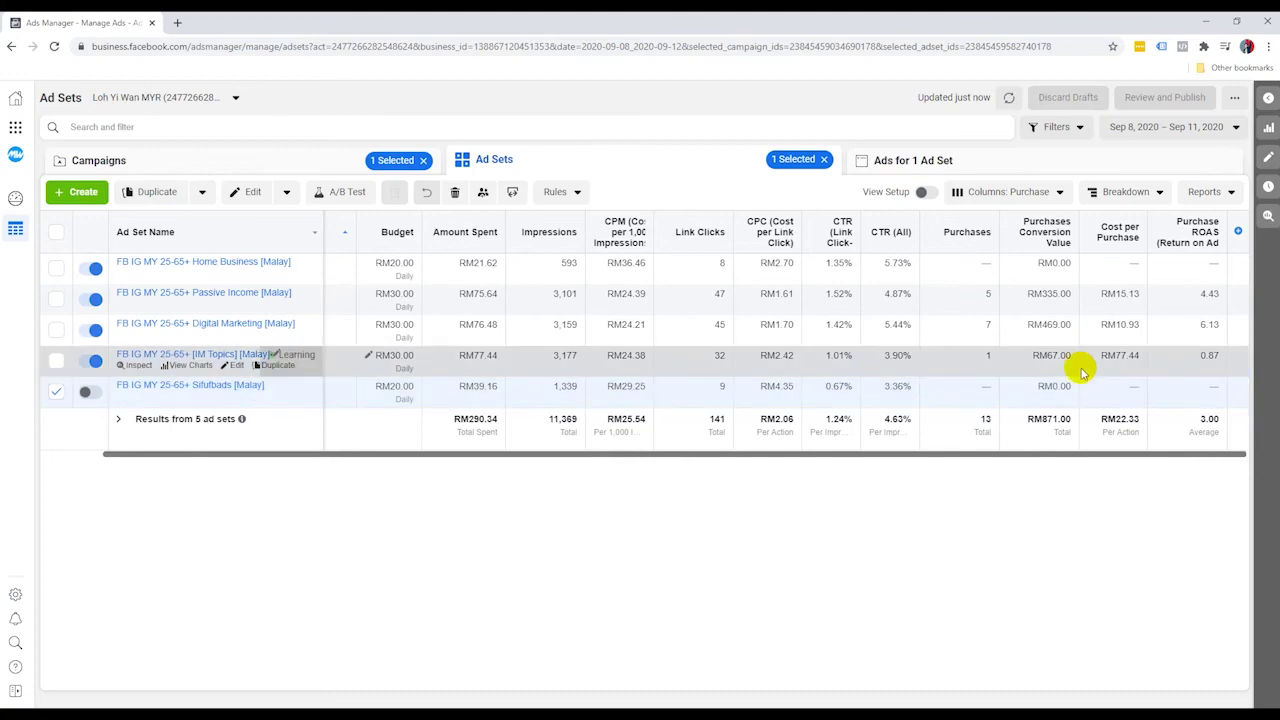
left_click(56, 391)
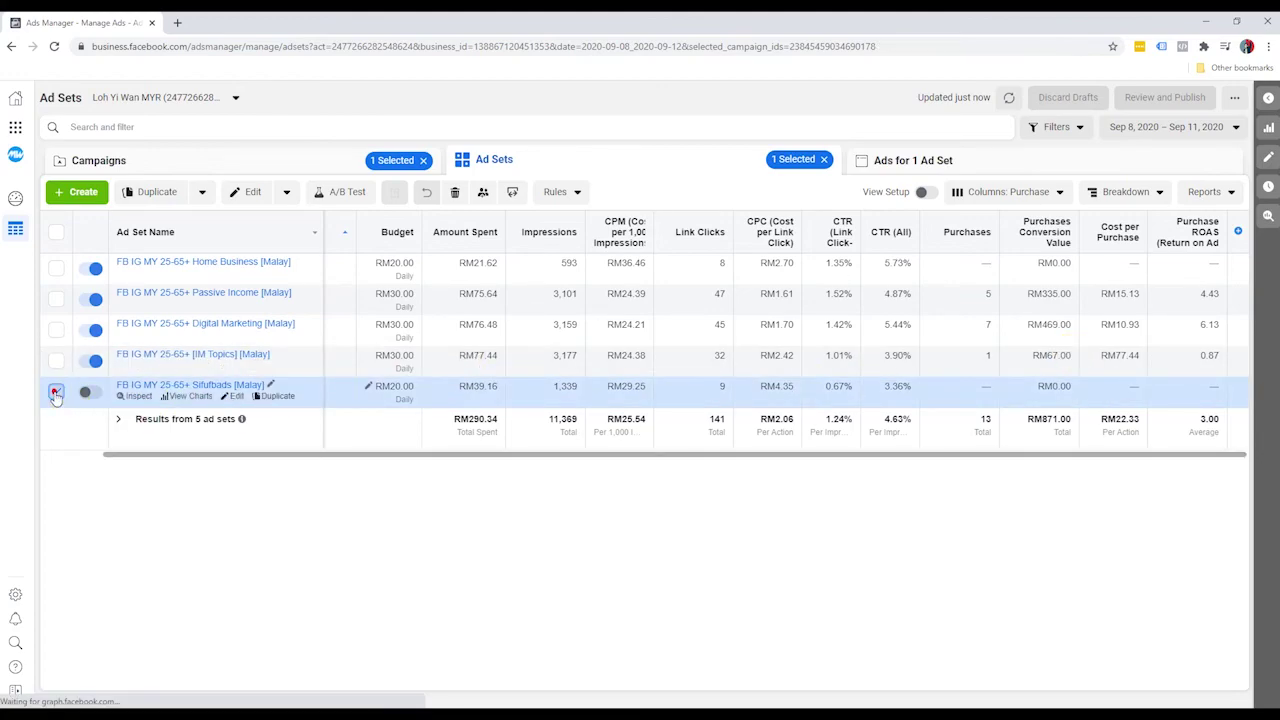
- Check the Purchase ROAS of the FB IG MY 25-65+ [IM Topics] [Malay] ad set and turn that ad set off
left_click(56, 361)
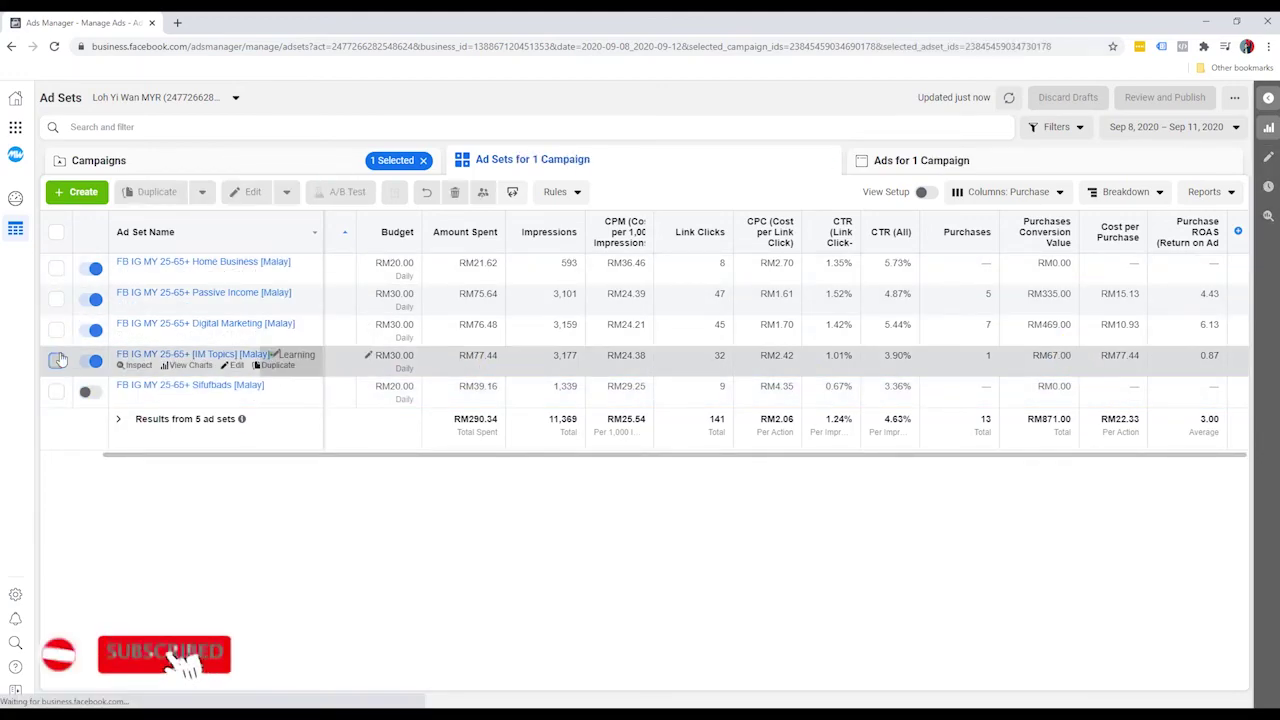
left_click(57, 272)
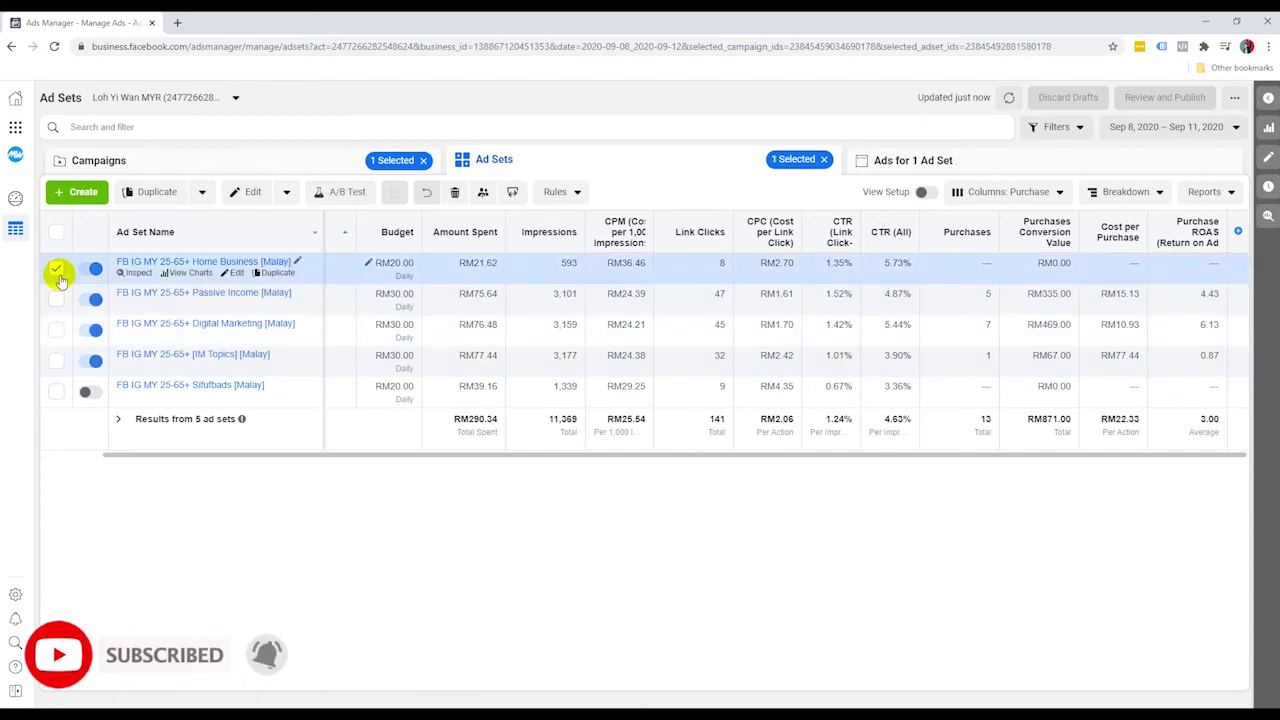
left_click(56, 269)
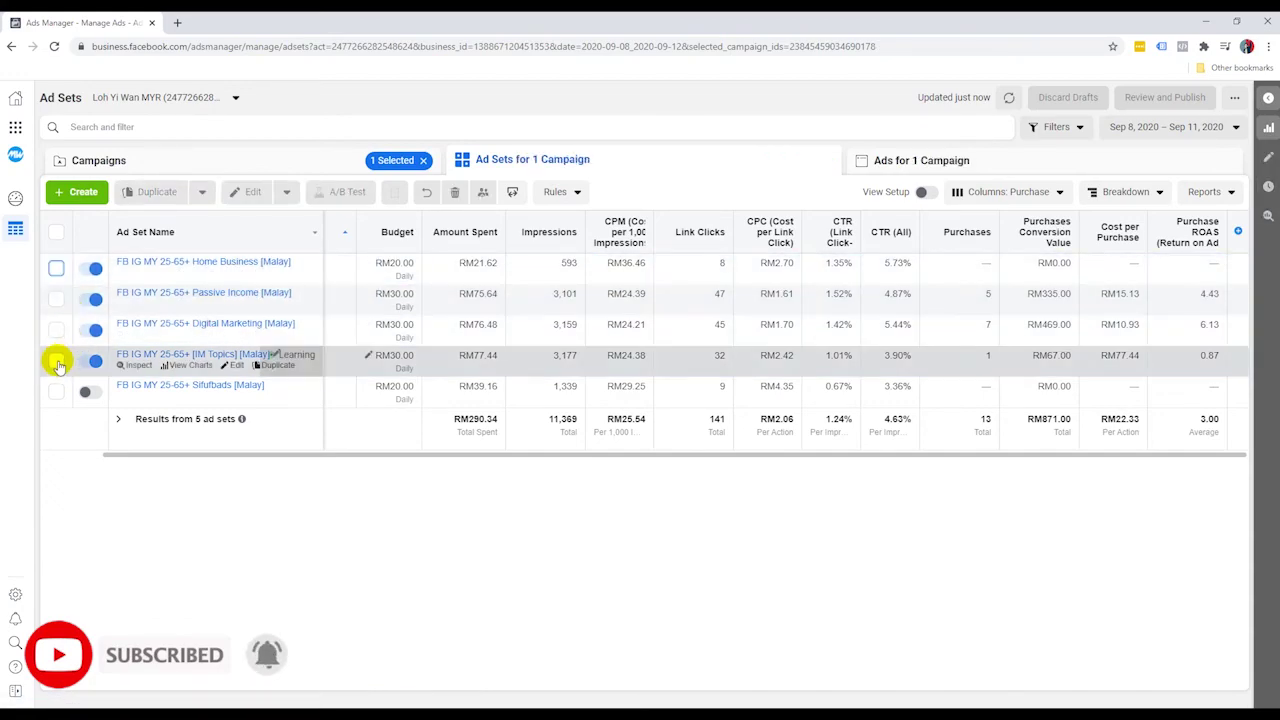
left_click(56, 361)
mouse_move(1197, 234)
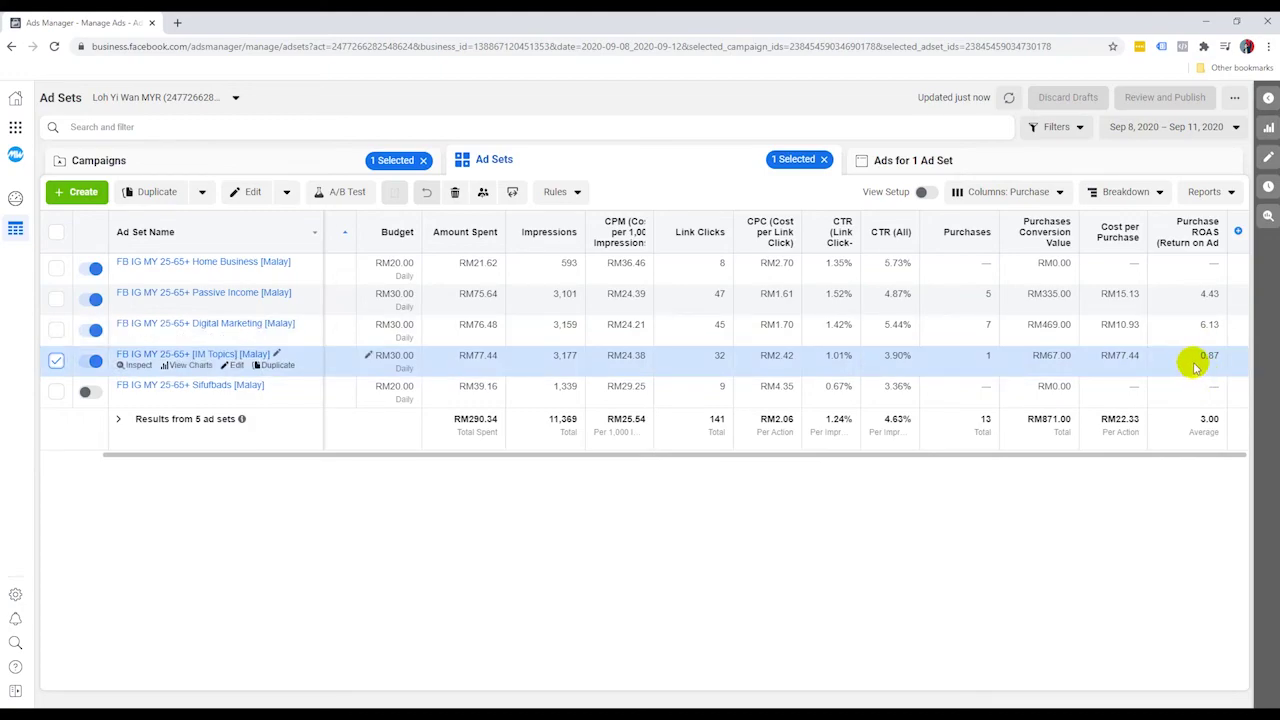
left_click(90, 362)
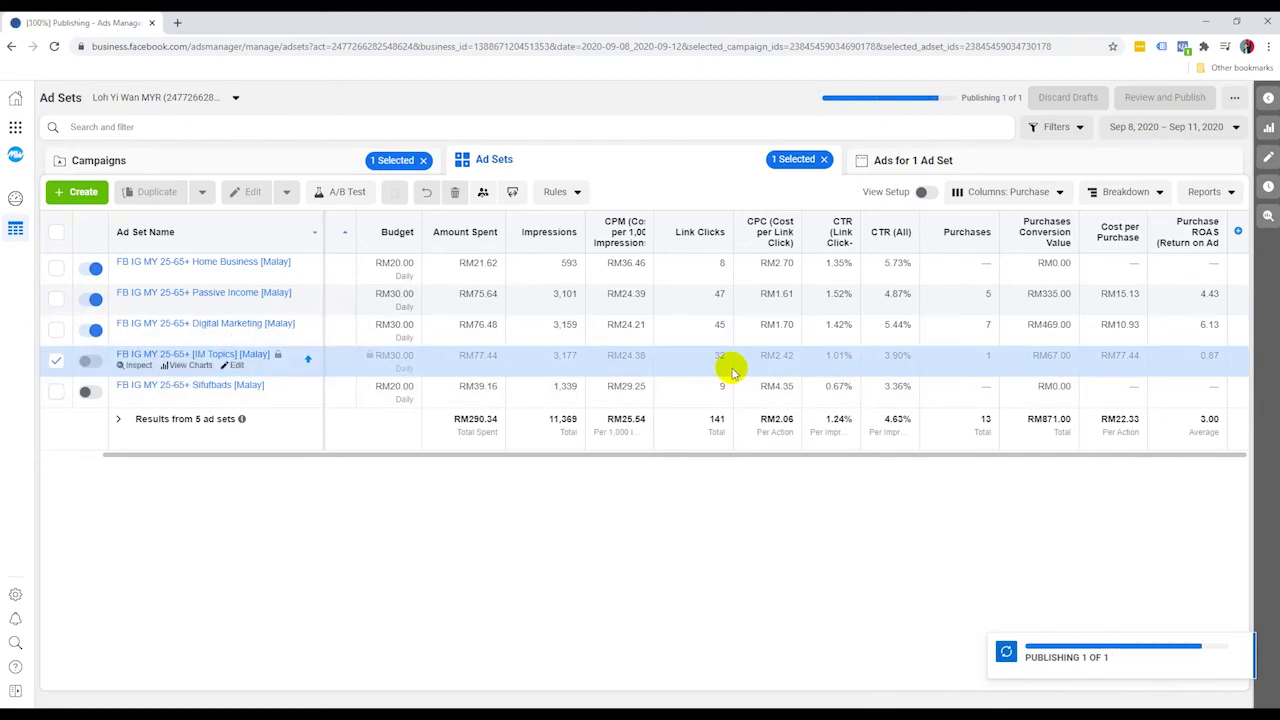
left_click(57, 393)
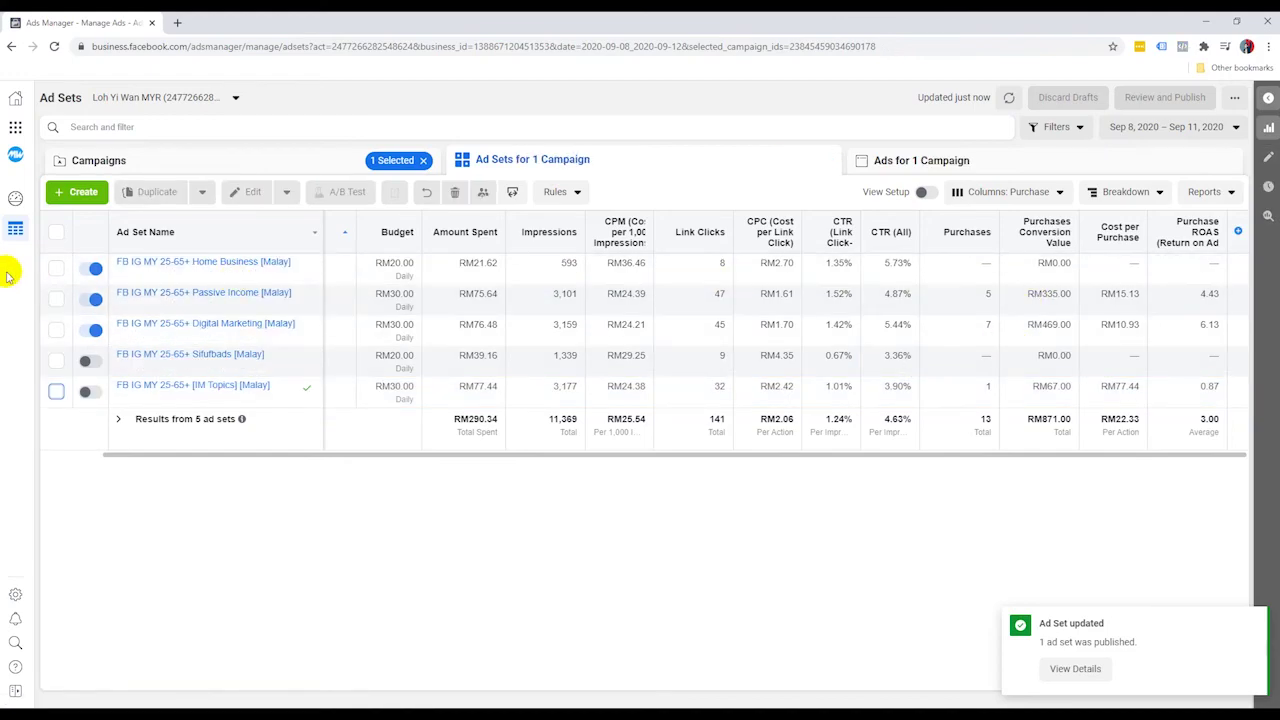
- Examine the spend and purchase results of the Home Business, Passive Income and Digital Marketing ad sets
left_click(56, 268)
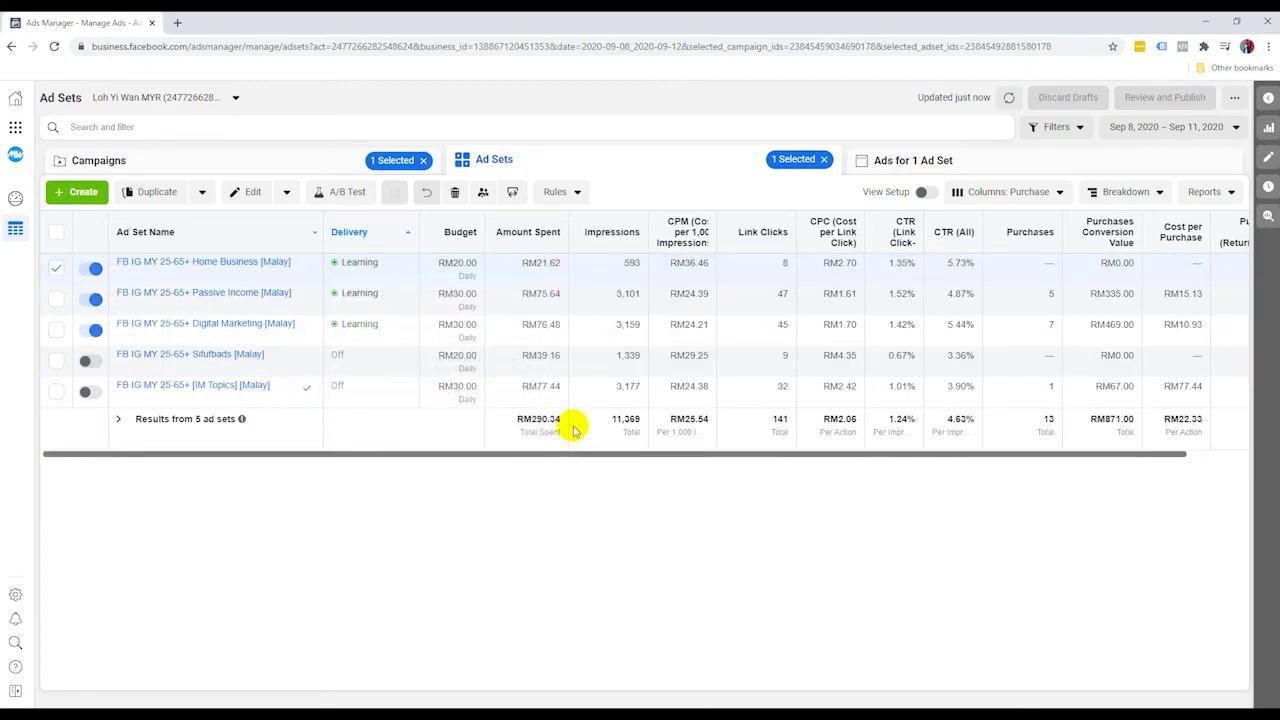
left_click_drag(594, 454, 656, 454)
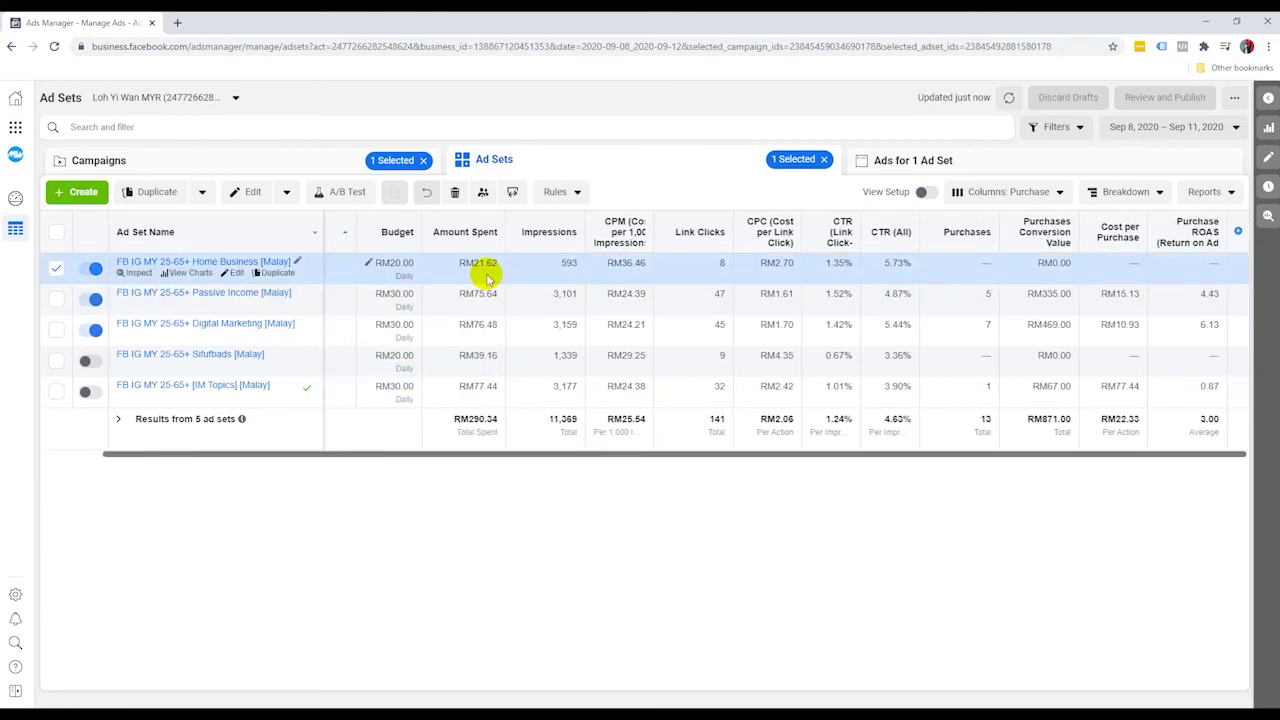
left_click(57, 268)
left_click(57, 299)
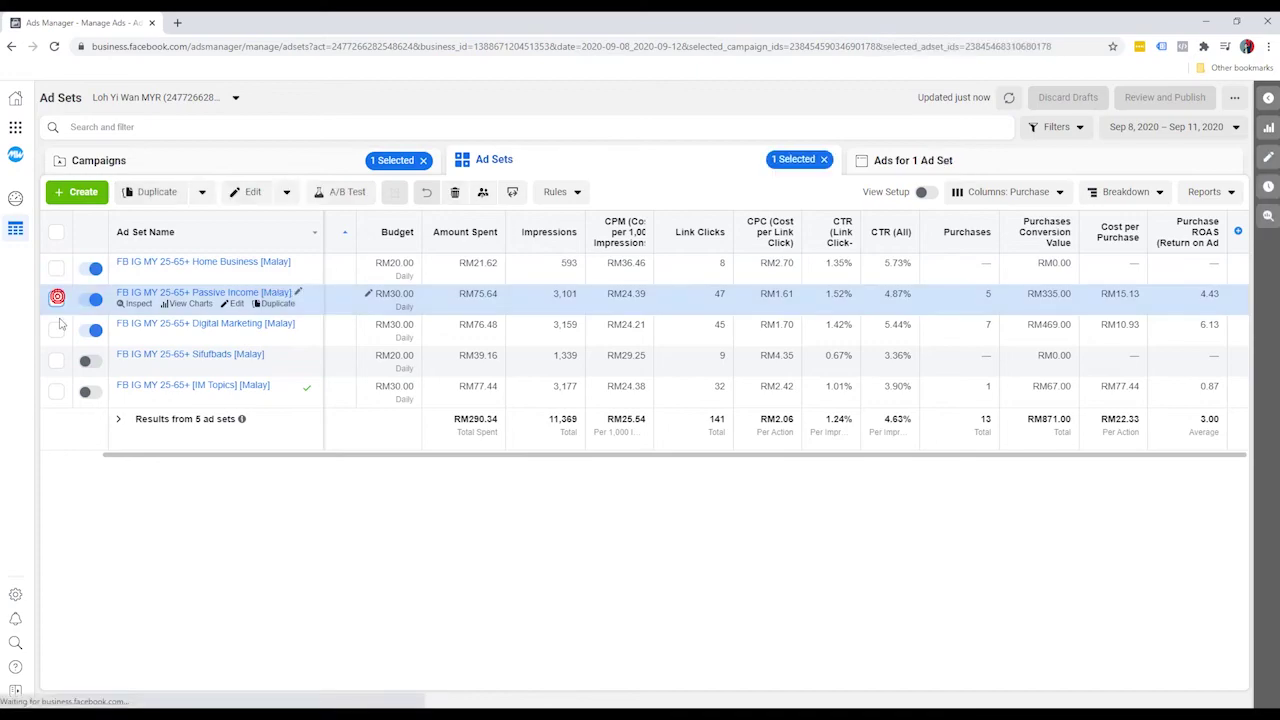
left_click(57, 330)
left_click(57, 299)
left_click(57, 330)
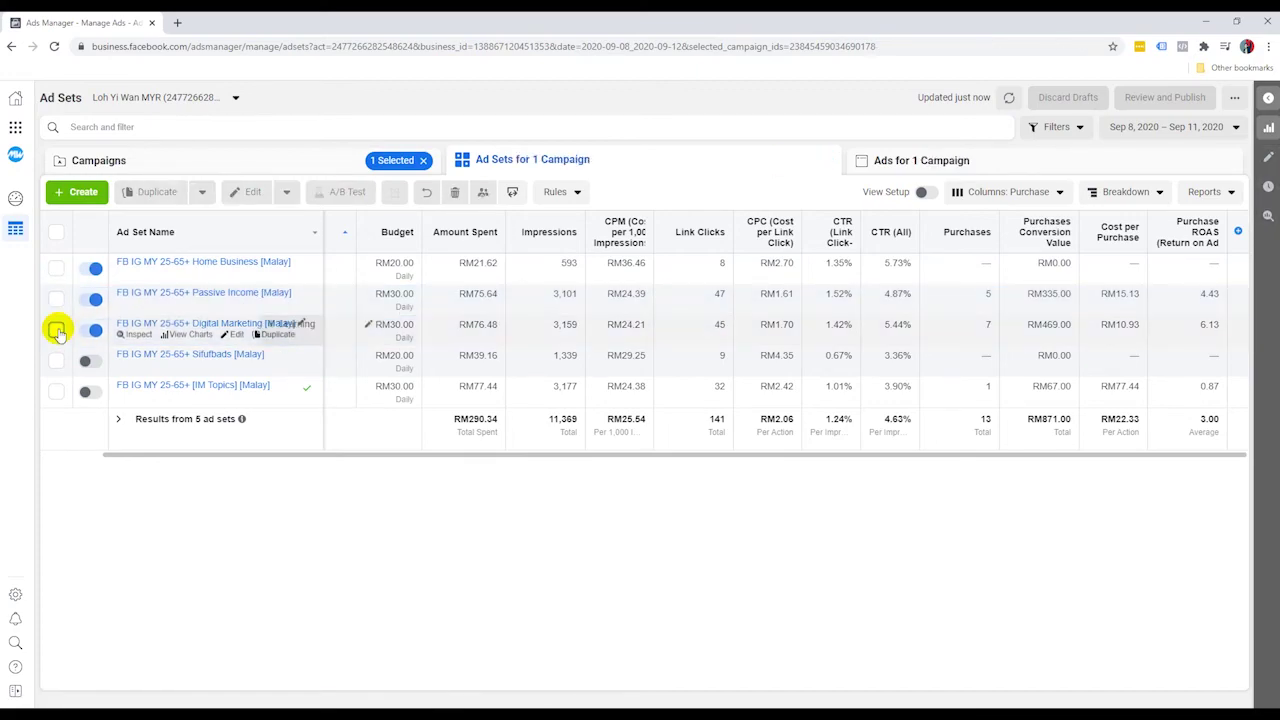
- Show only the ads in the Digital Marketing ad set and compare the results of Post 1A and Video 2
left_click(57, 330)
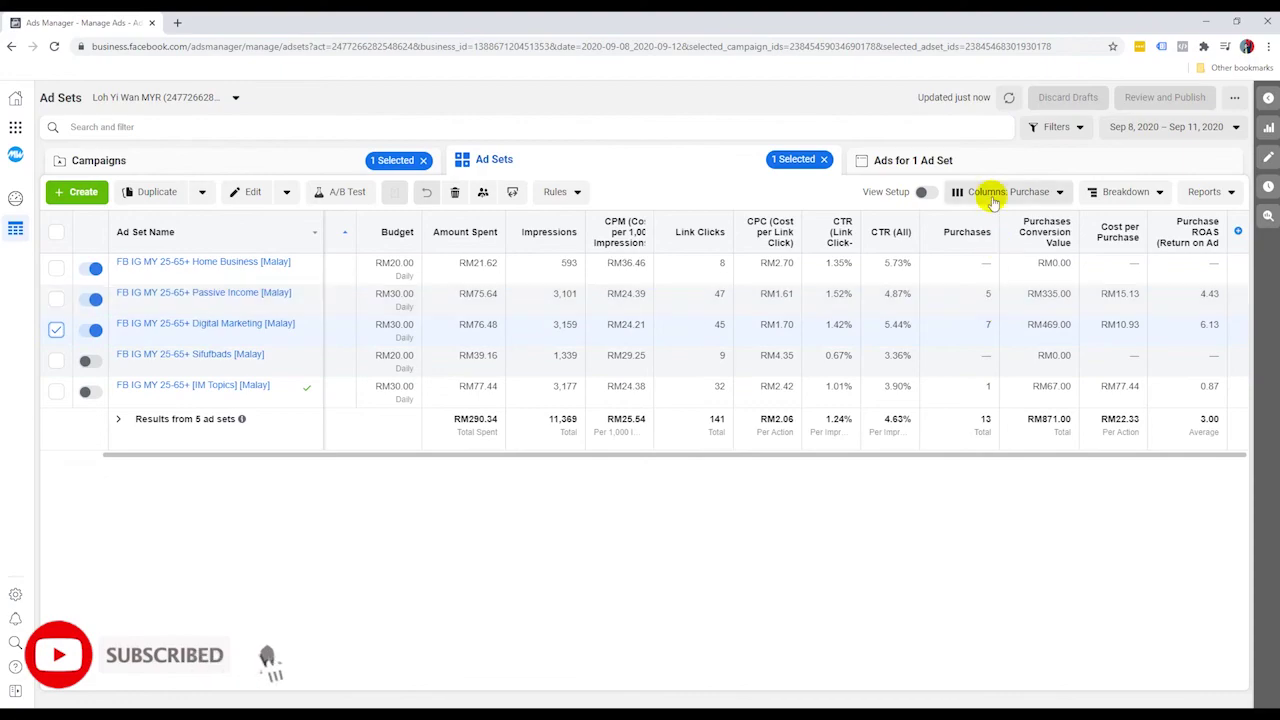
left_click(973, 164)
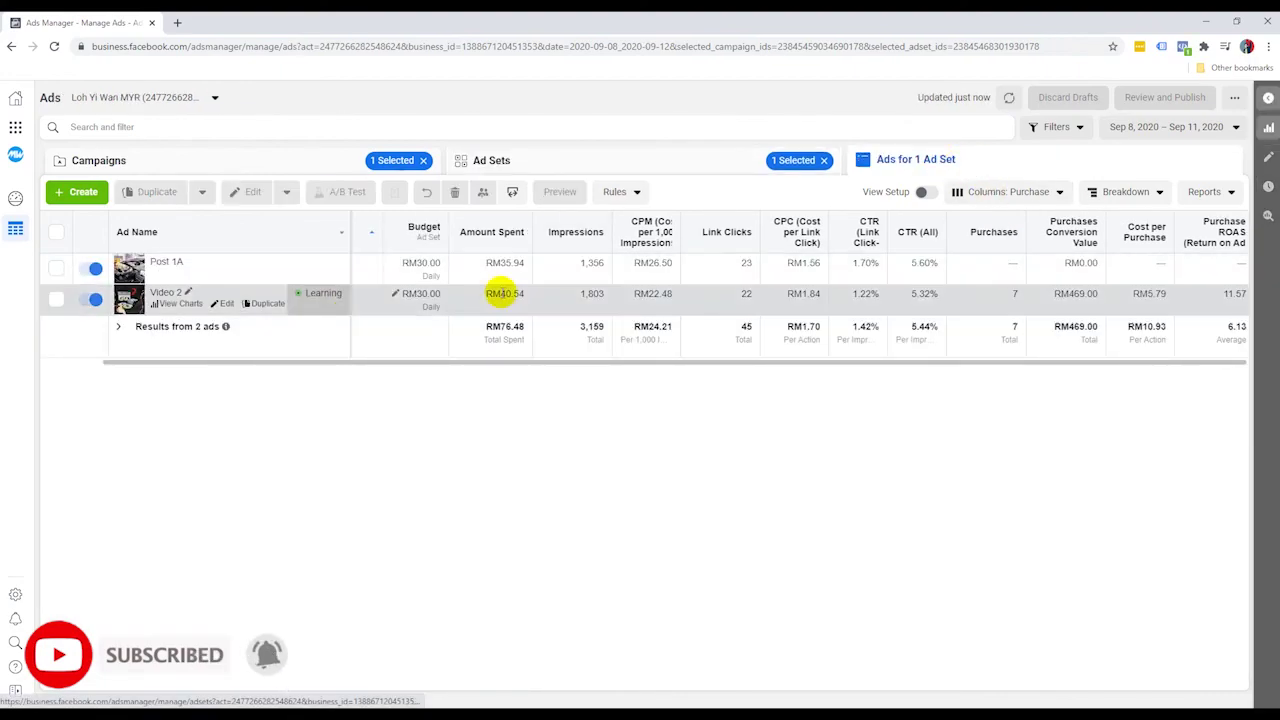
left_click_drag(329, 363, 529, 386)
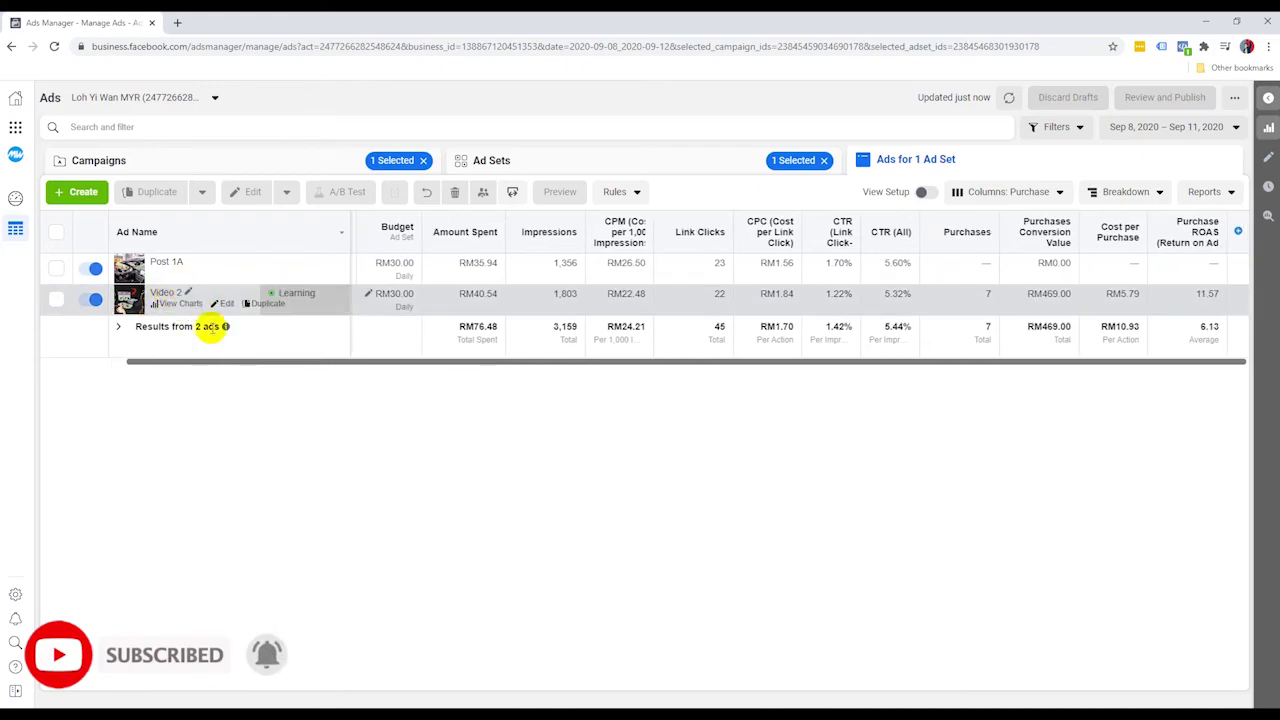
left_click(114, 363)
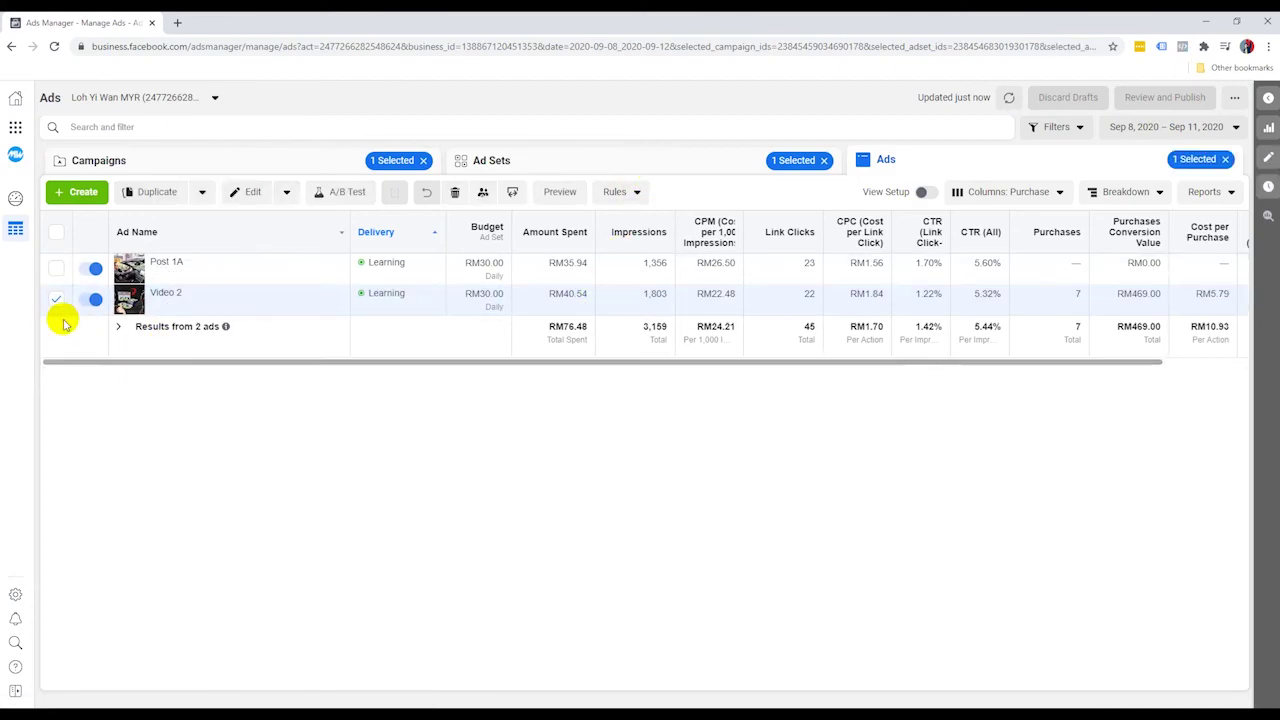
- Turn off the Post 1A ad in the Digital Marketing ad set and clear its selection
left_click(56, 268)
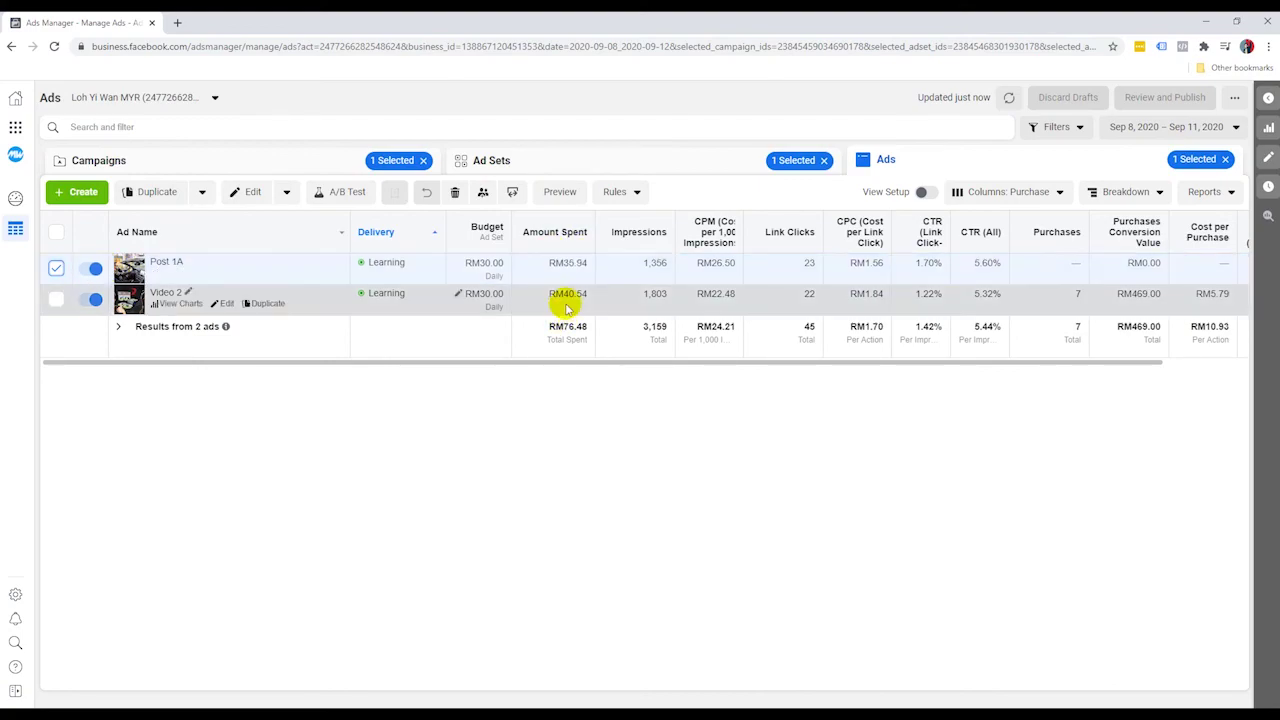
left_click(56, 268)
left_click(56, 298)
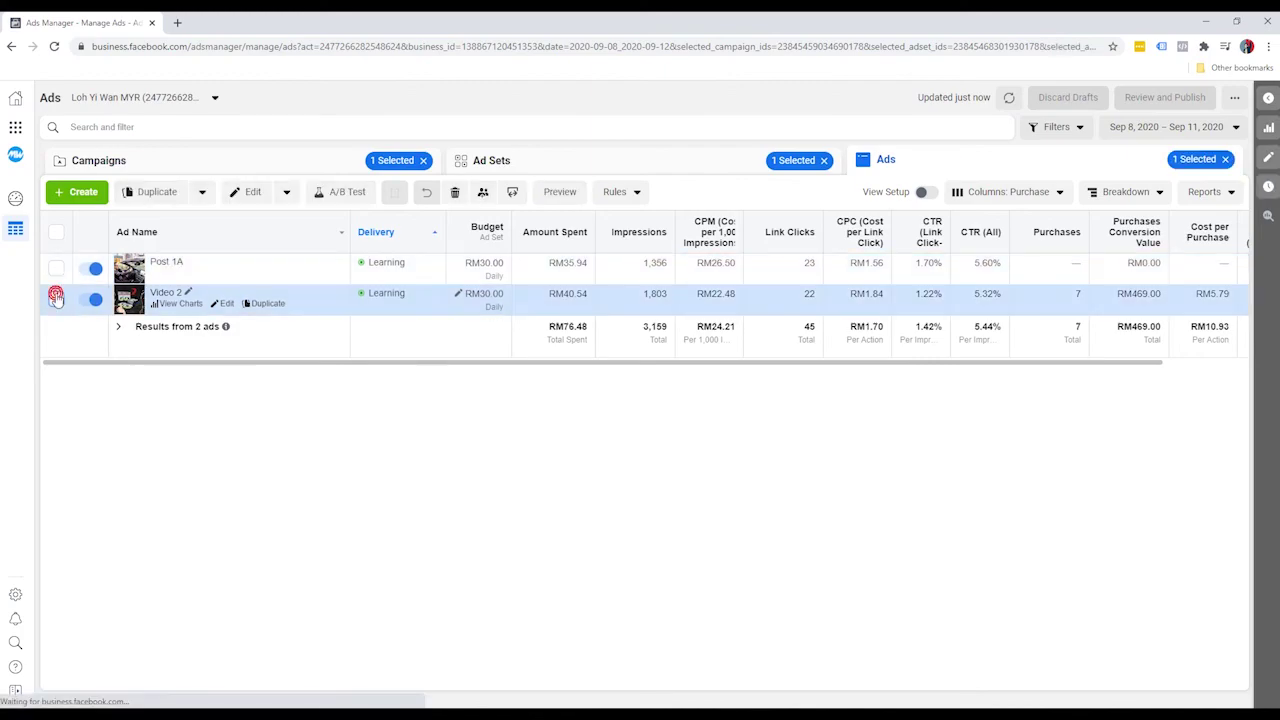
left_click(55, 296)
left_click(56, 268)
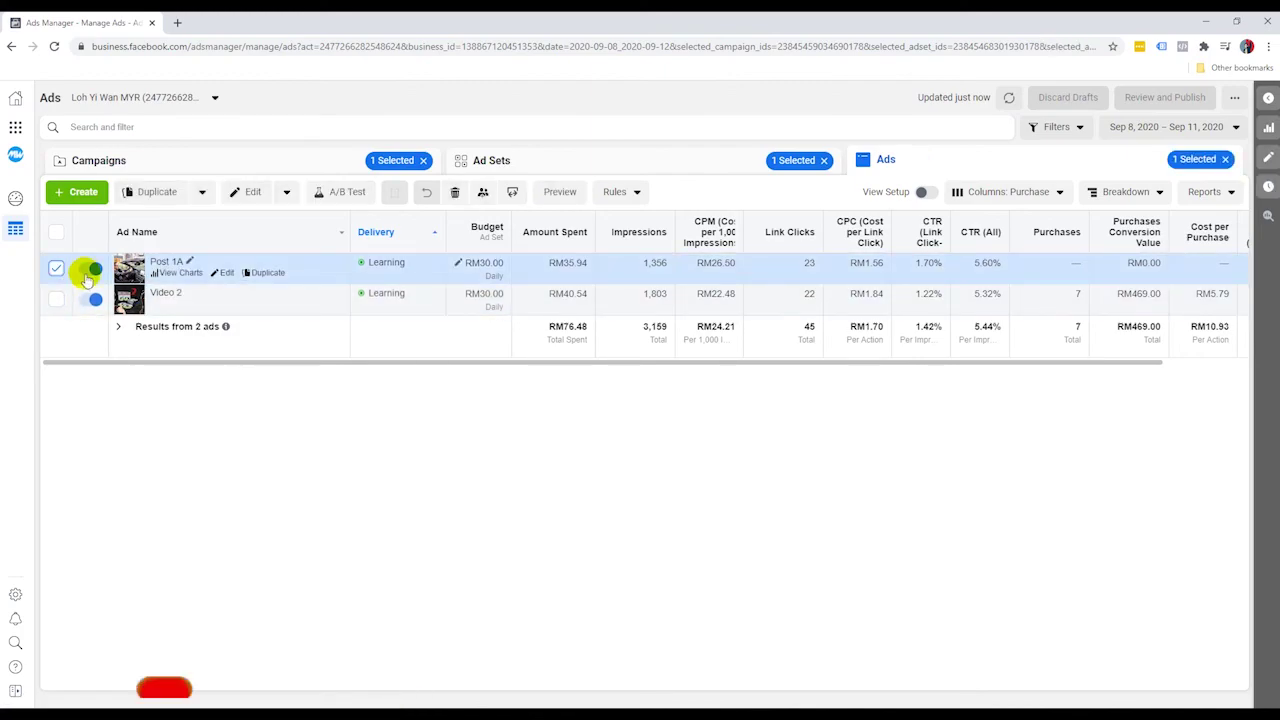
left_click(90, 270)
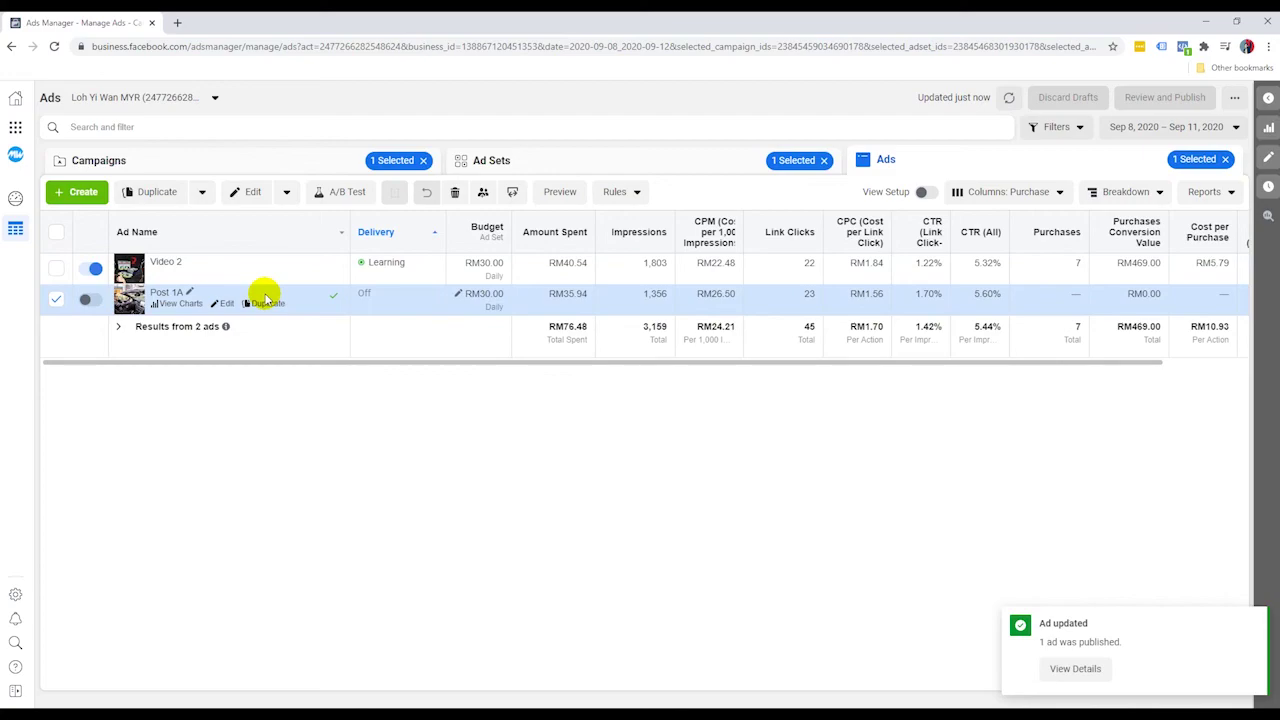
left_click(57, 299)
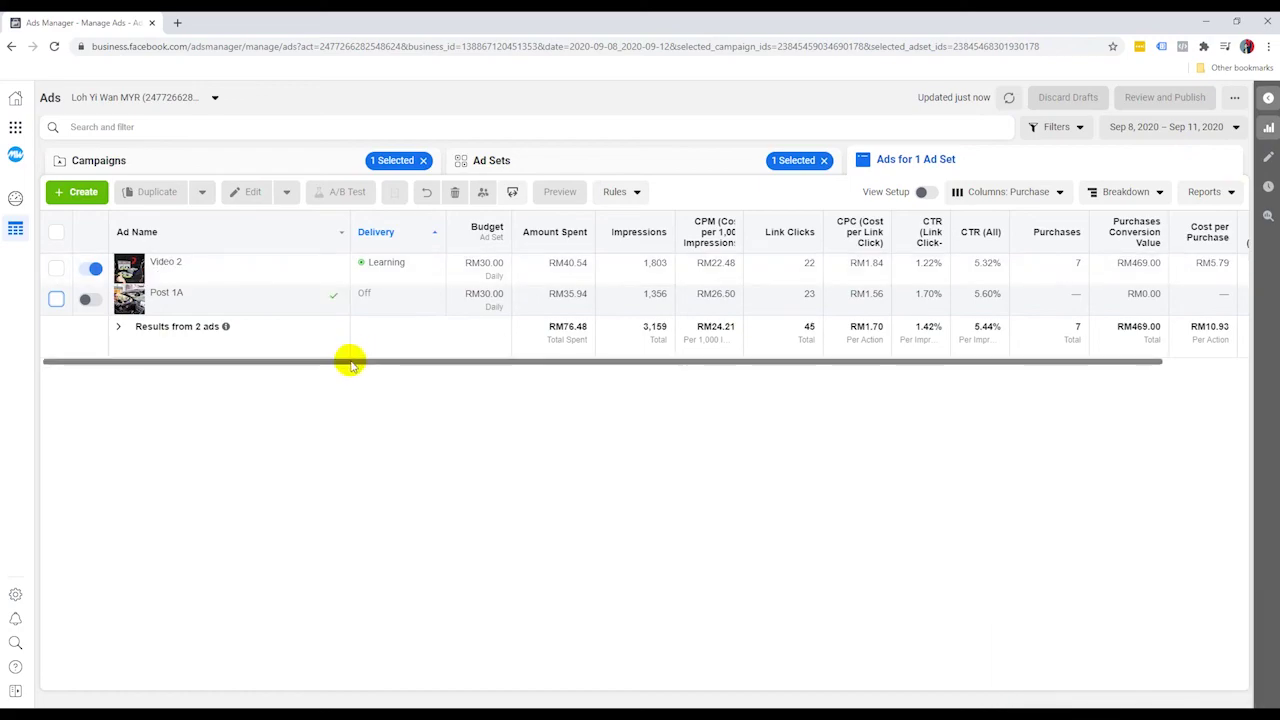
- Compare the CPM, cost per purchase and Purchase ROAS of the Video 2 and Post 1A ads
left_click_drag(350, 360, 482, 376)
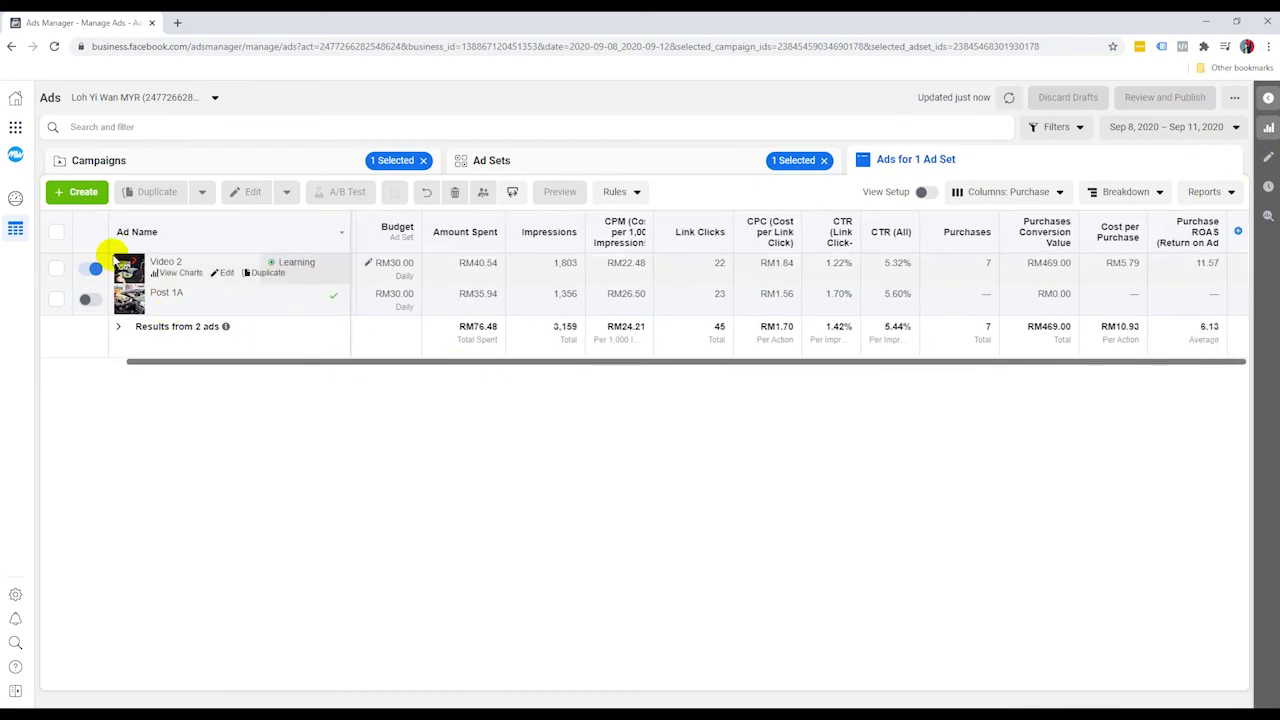
mouse_move(135, 305)
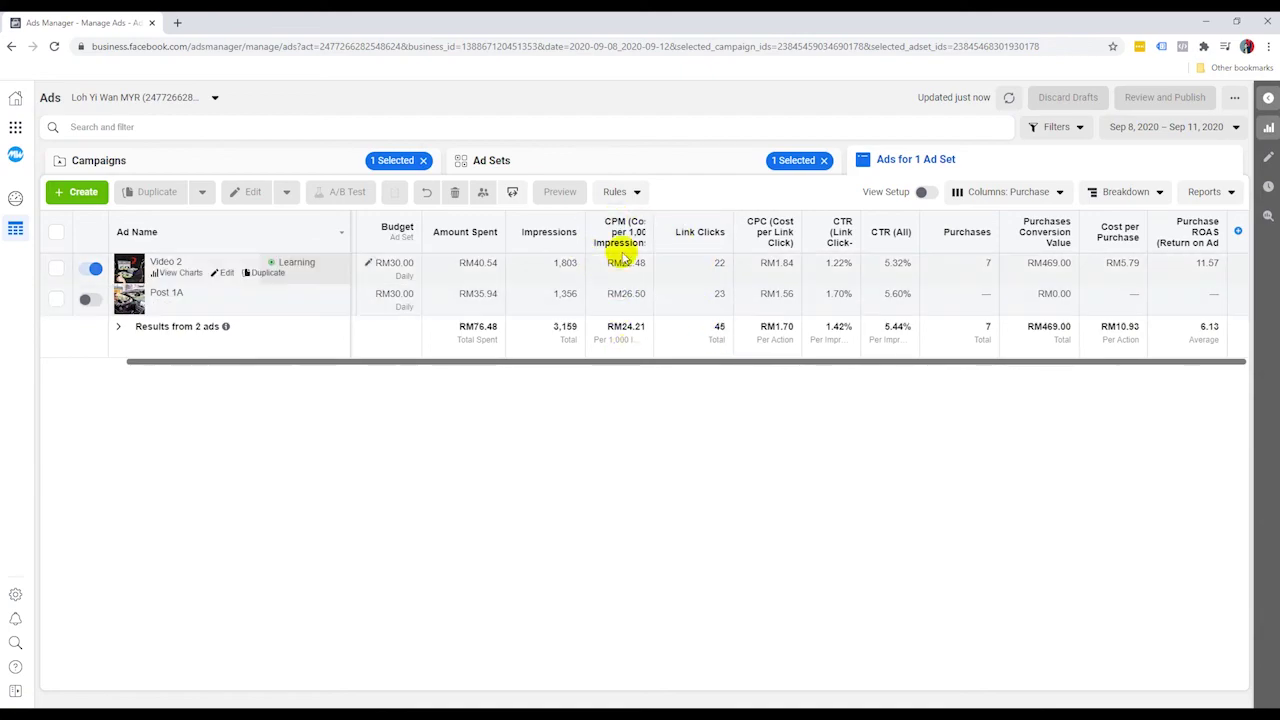
mouse_move(632, 230)
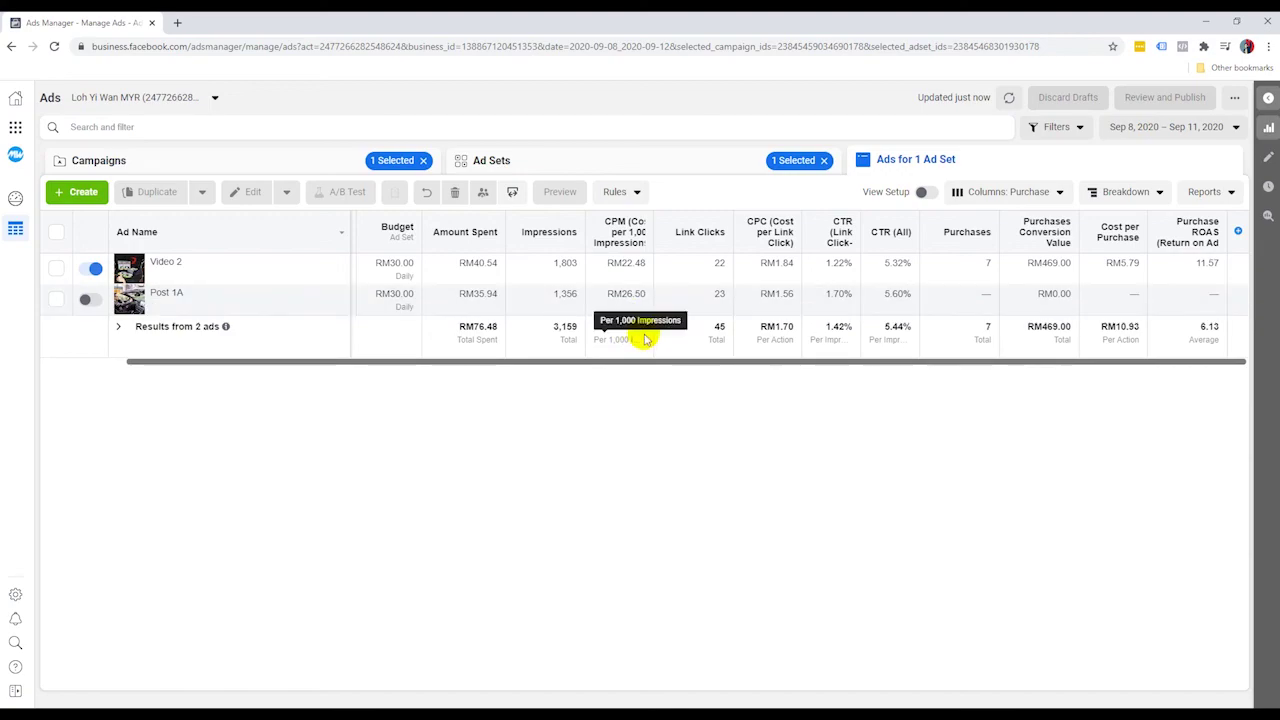
left_click_drag(528, 362, 606, 383)
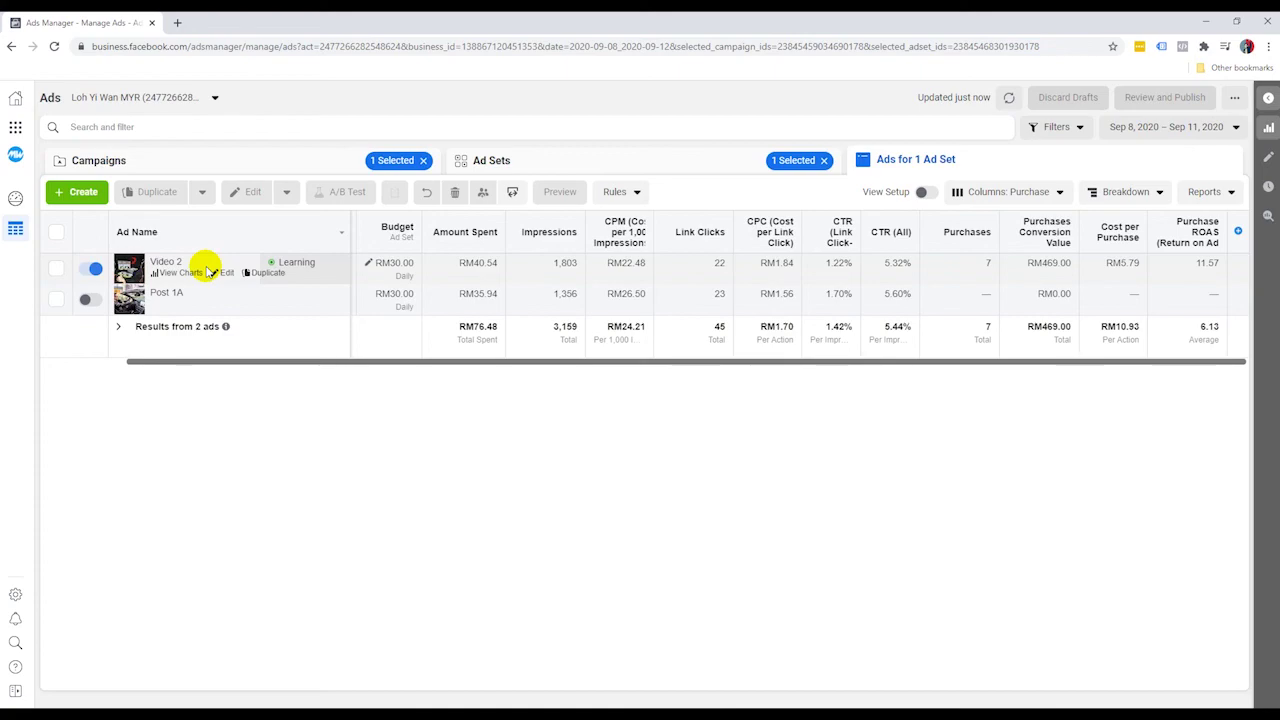
- Return to the campaign's ad sets and deselect the Digital Marketing ad set
left_click(563, 160)
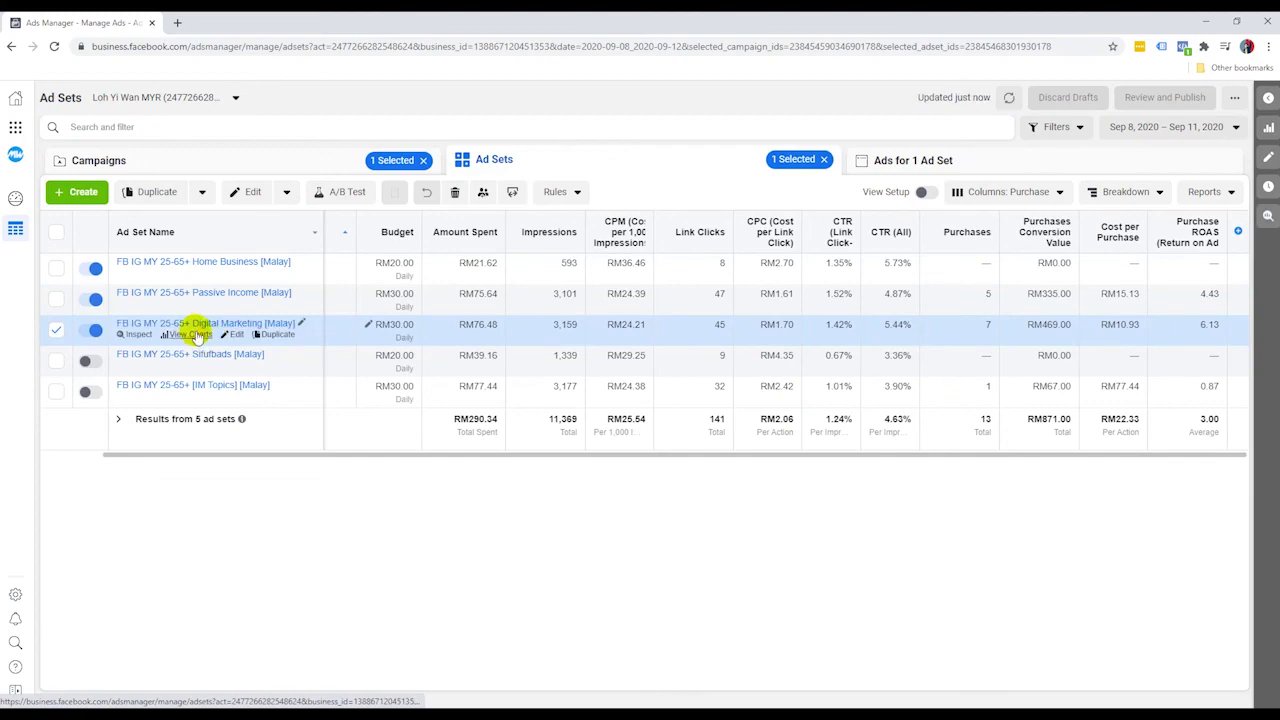
left_click(57, 331)
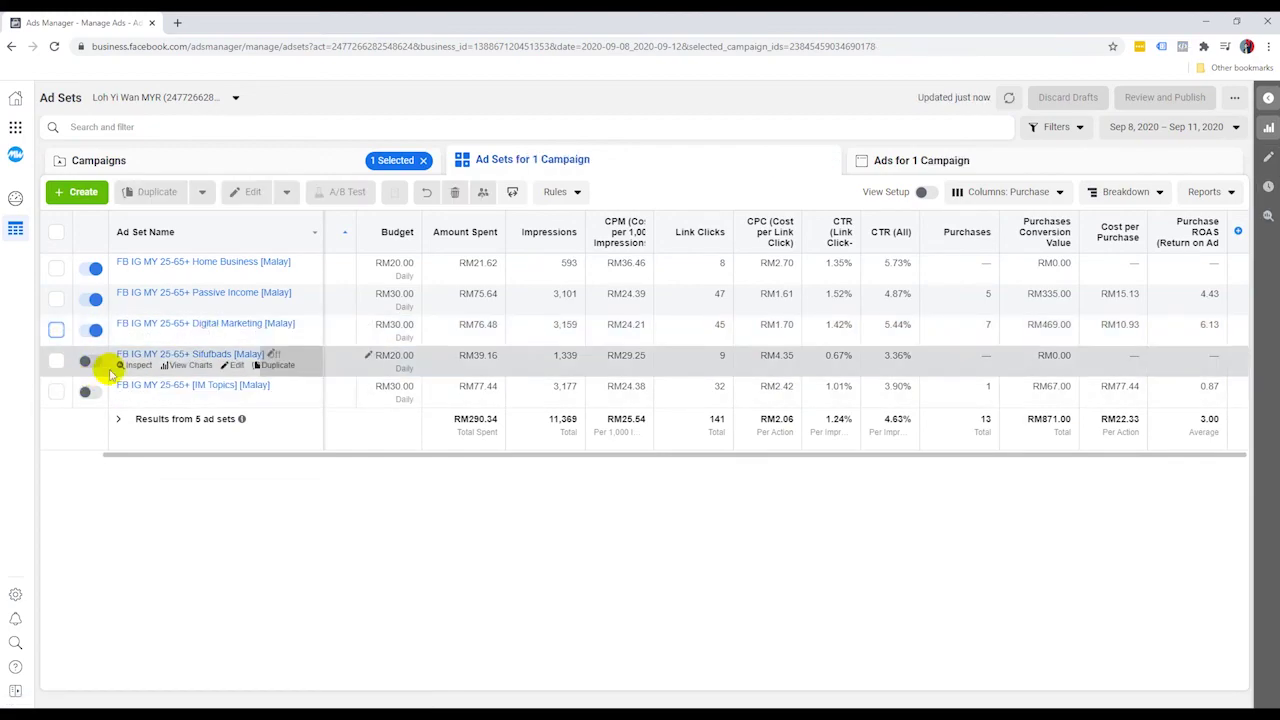